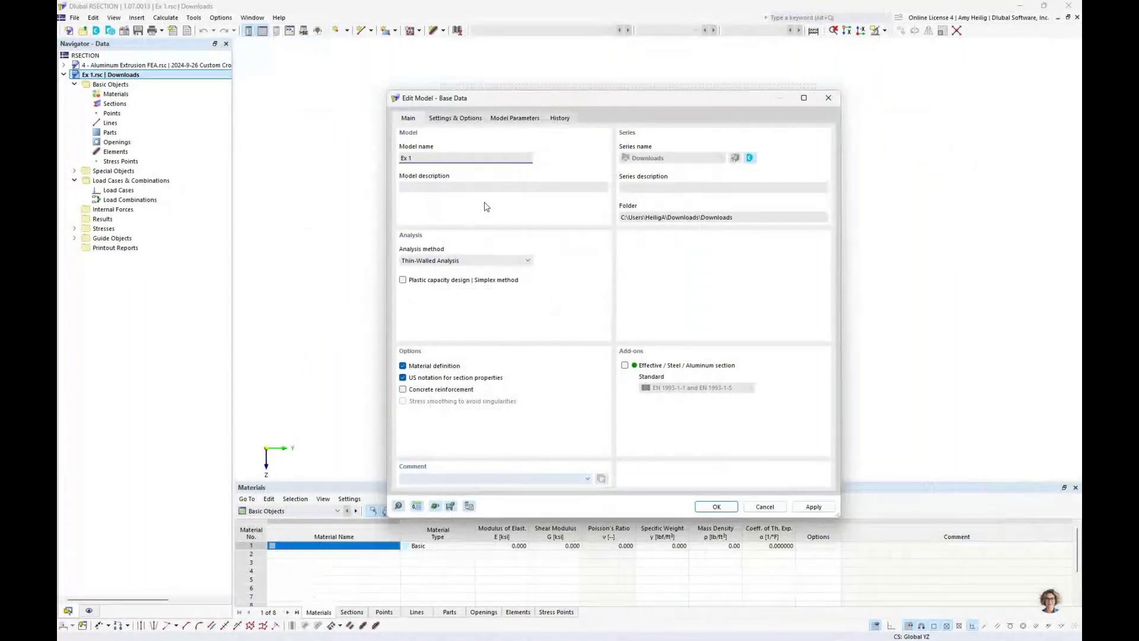
- Keep Thin-Walled Analysis as the analysis method and accept the base data of model Ex 1
left_click(462, 261)
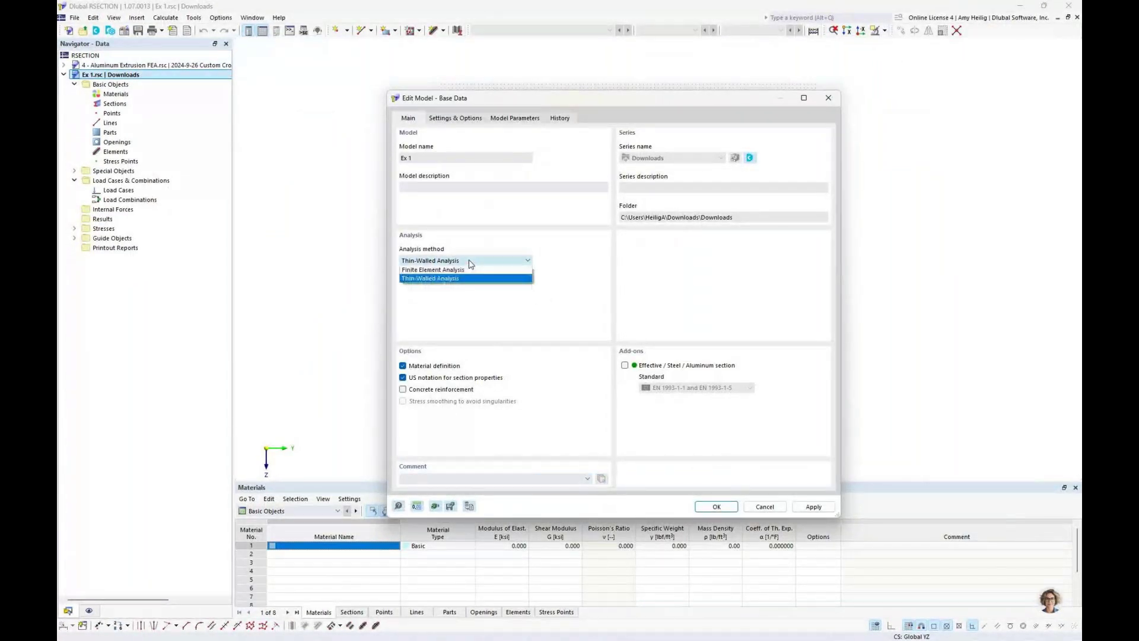
left_click(472, 296)
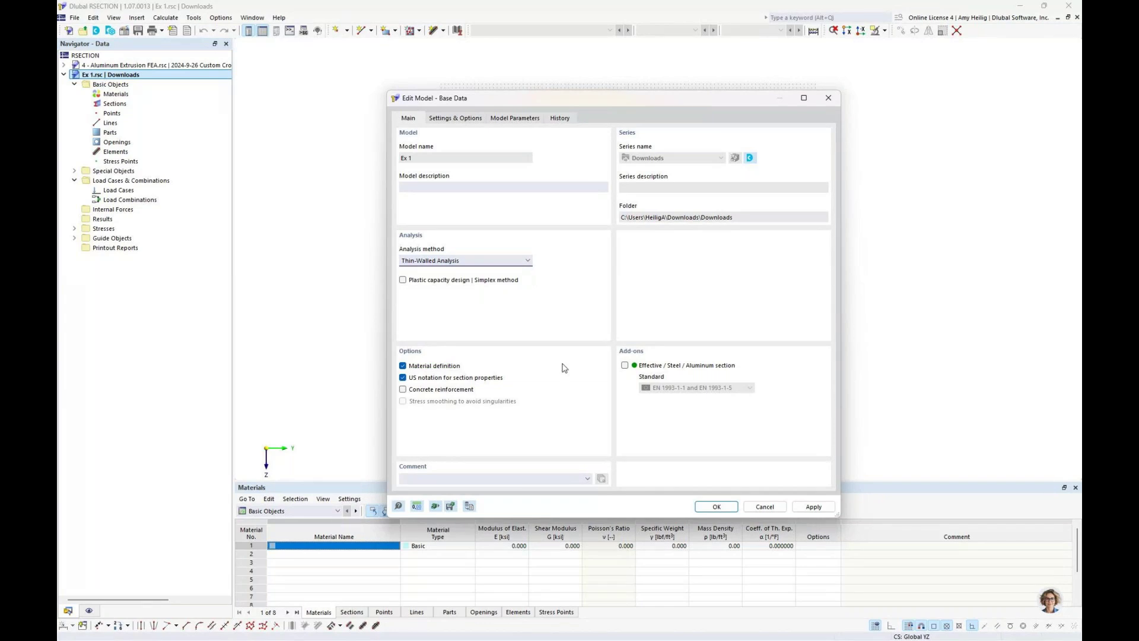
left_click(716, 506)
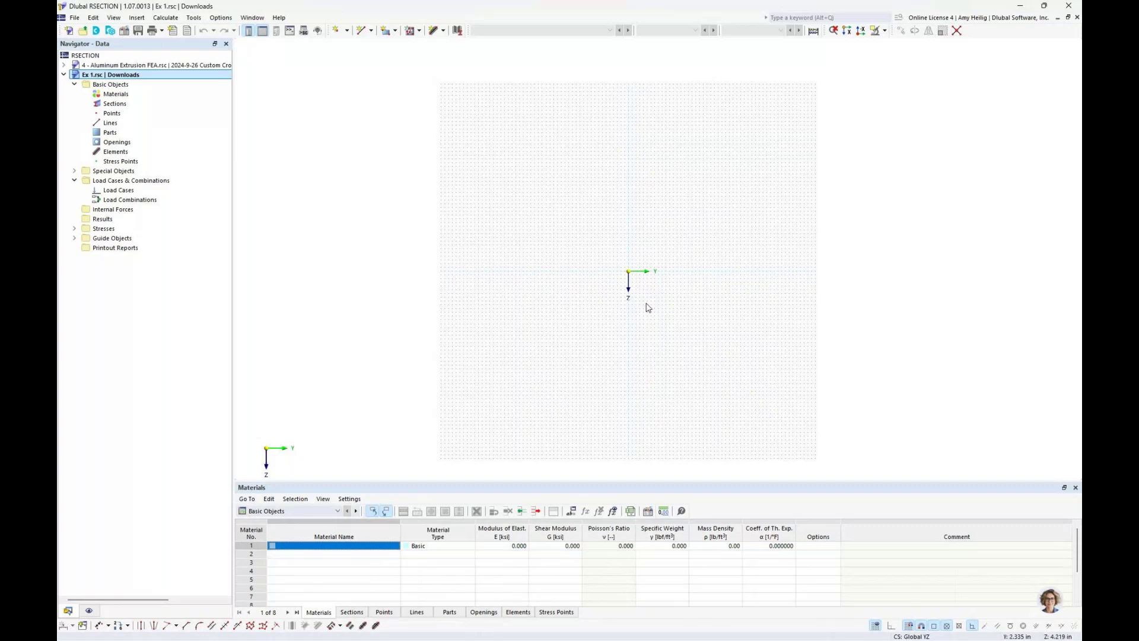
- Start a new section from the library's standardized steel I-sections, filtered to the AISC 16 standard
scroll(648, 307, "up", 3)
right_click(126, 105)
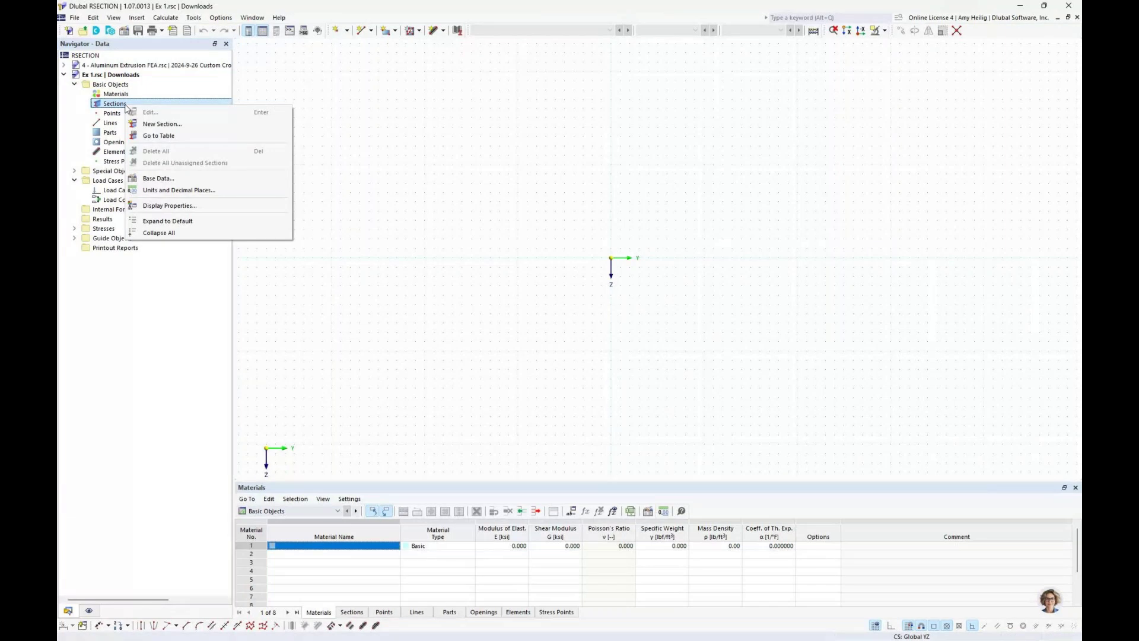
left_click(159, 123)
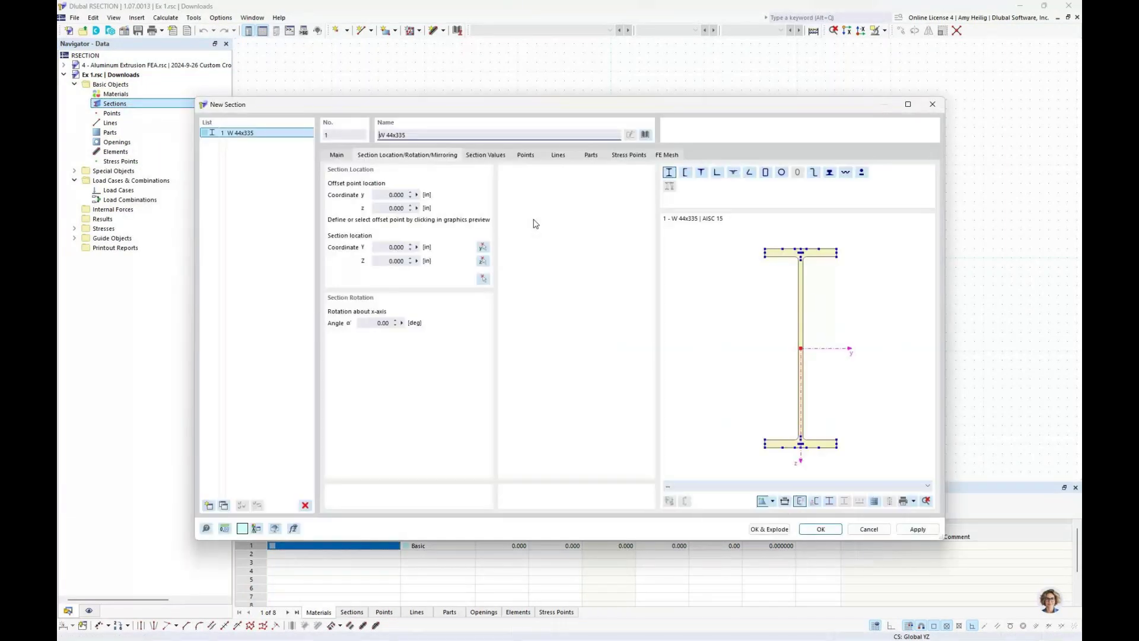
left_click(645, 135)
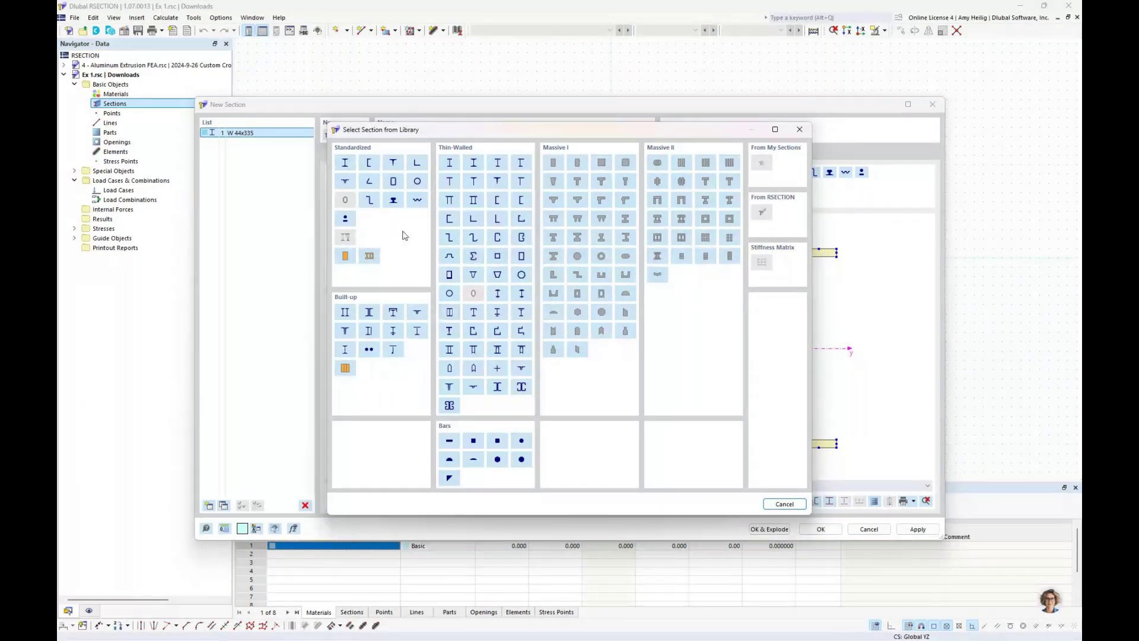
left_click(358, 170)
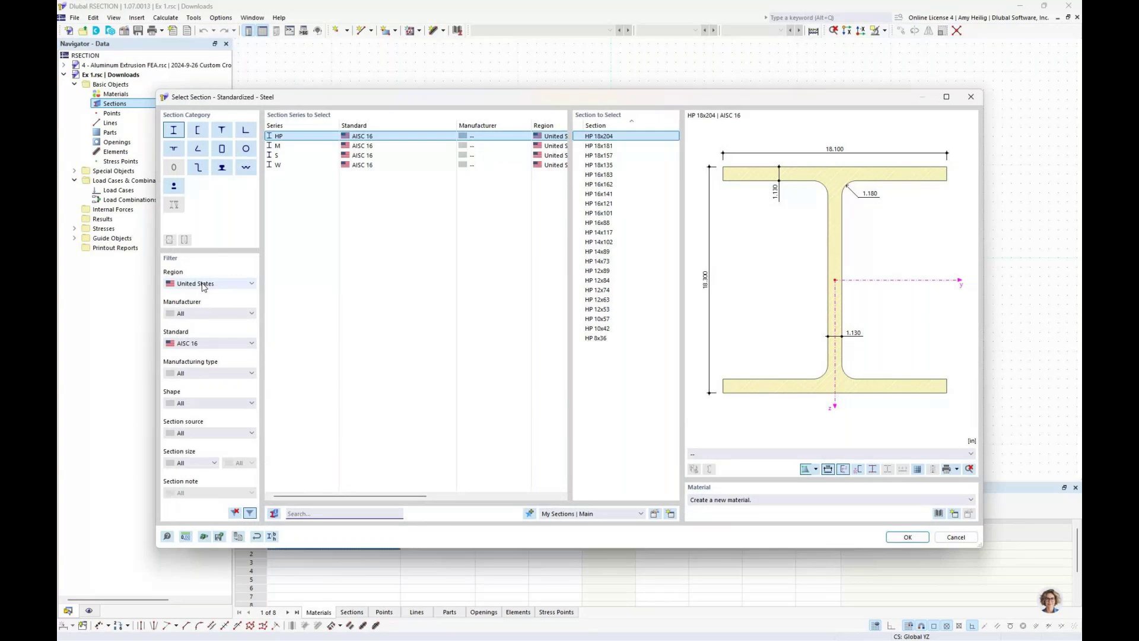
left_click(202, 343)
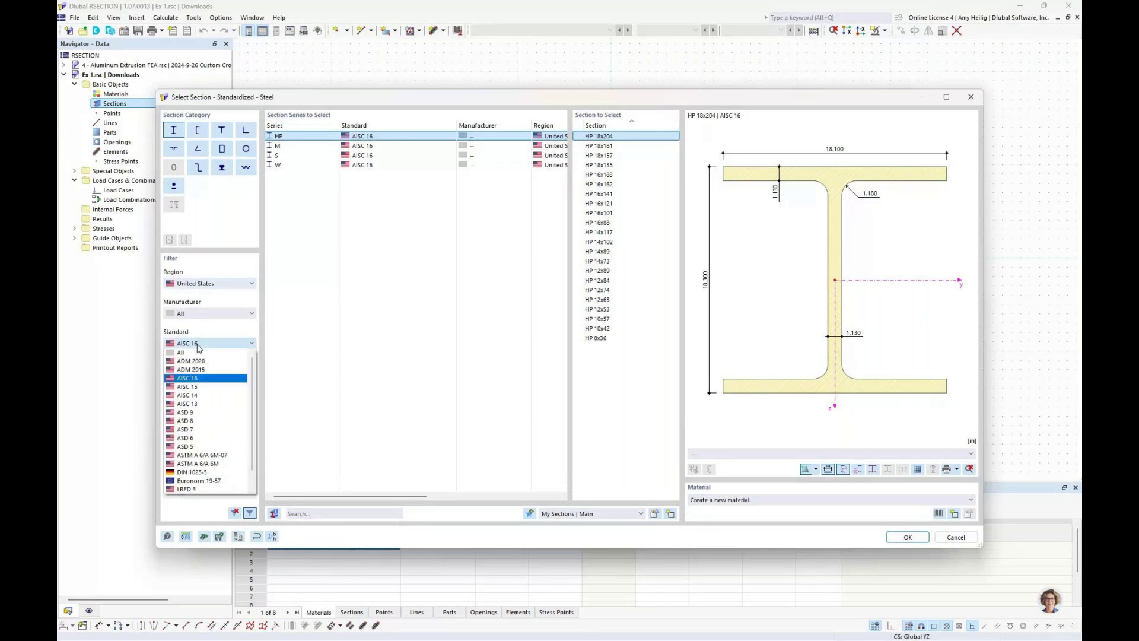
left_click(244, 378)
- Choose the W 30x99 section from the AISC 16 W series
left_click(309, 166)
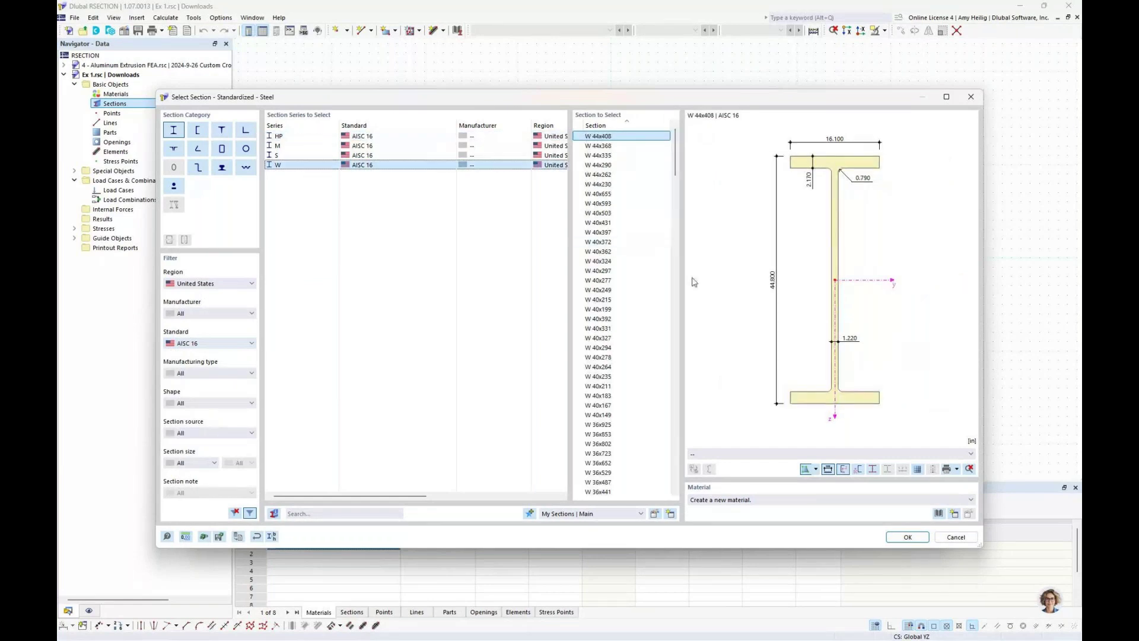
scroll(623, 271, "down", 8)
scroll(623, 271, "down", 13)
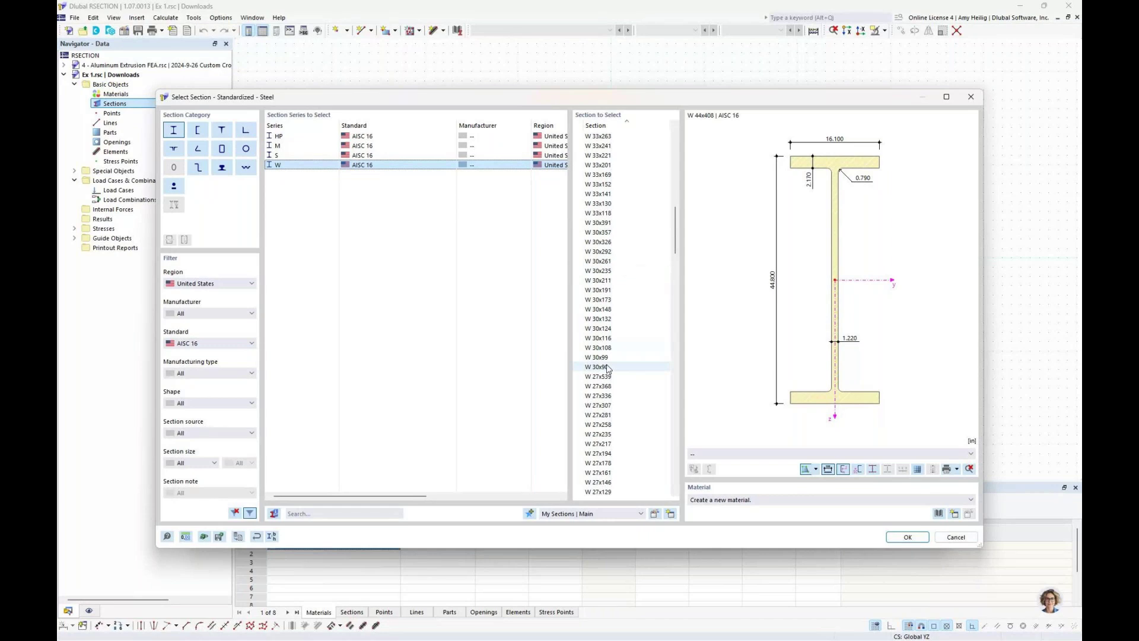
left_click(608, 368)
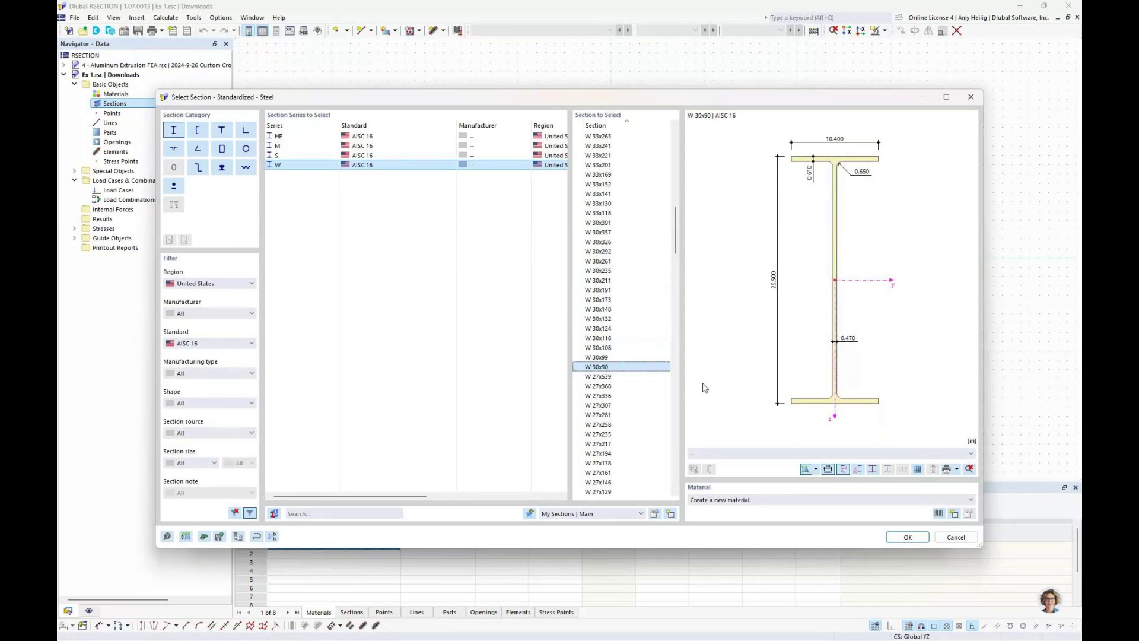
key("Up")
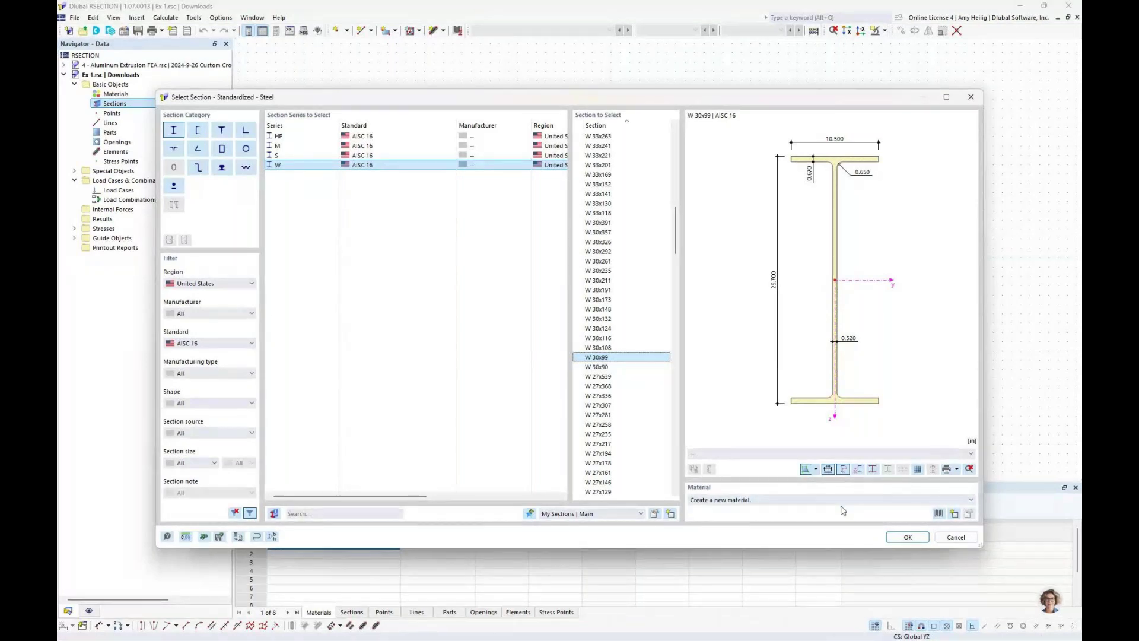
- Assign United States steel A992 from standard AISC 360-22 as the W 30x99 material and accept the library section
left_click(938, 515)
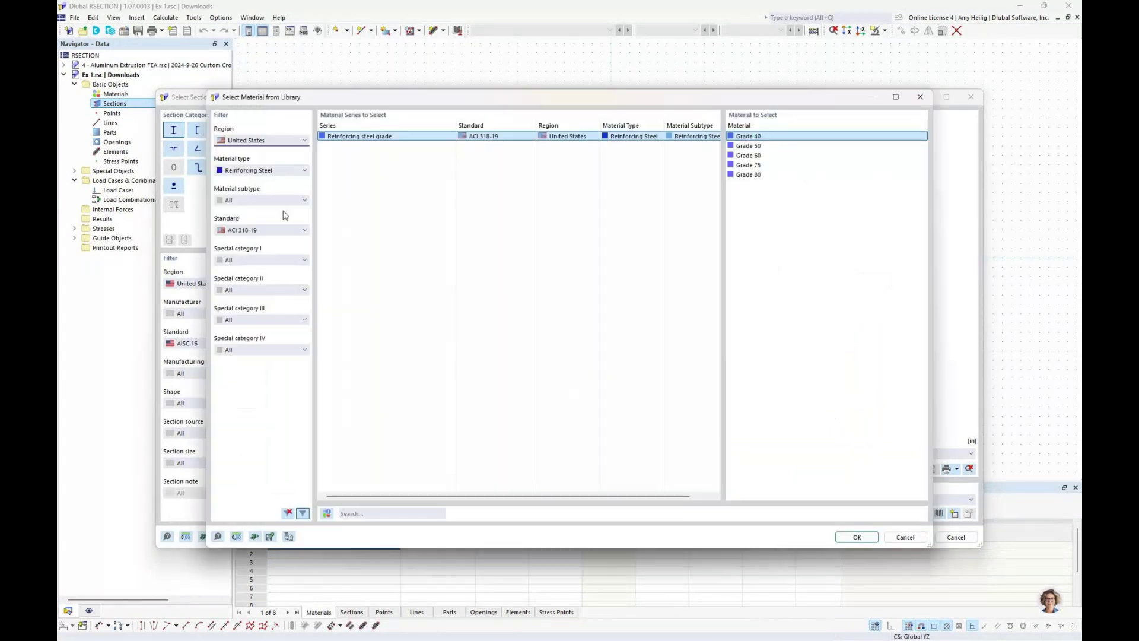
left_click(256, 173)
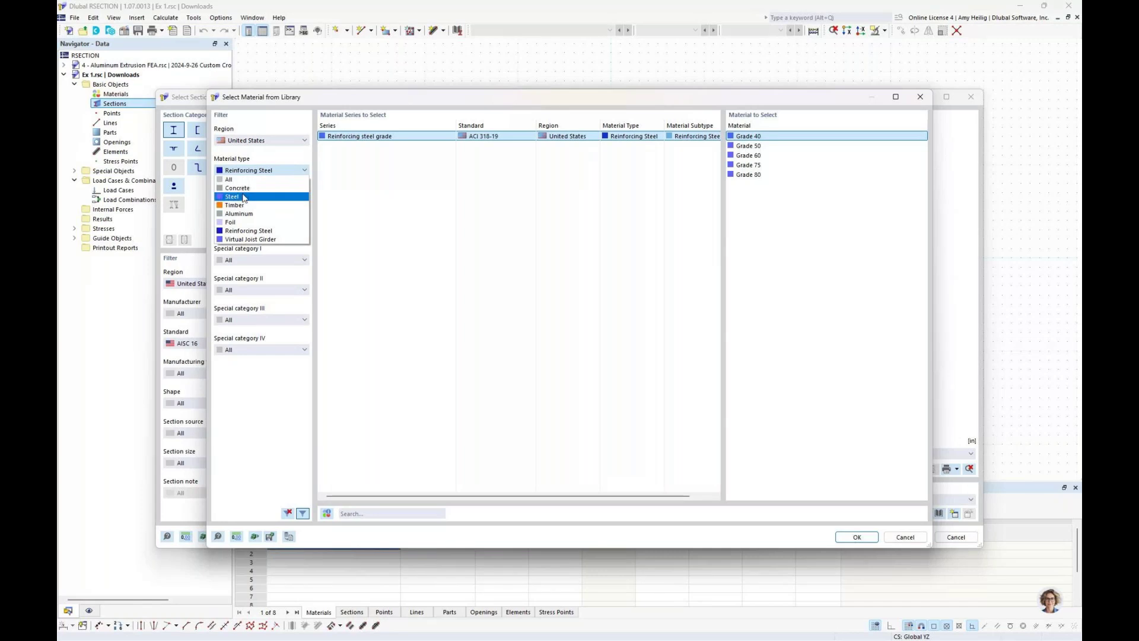
left_click(243, 196)
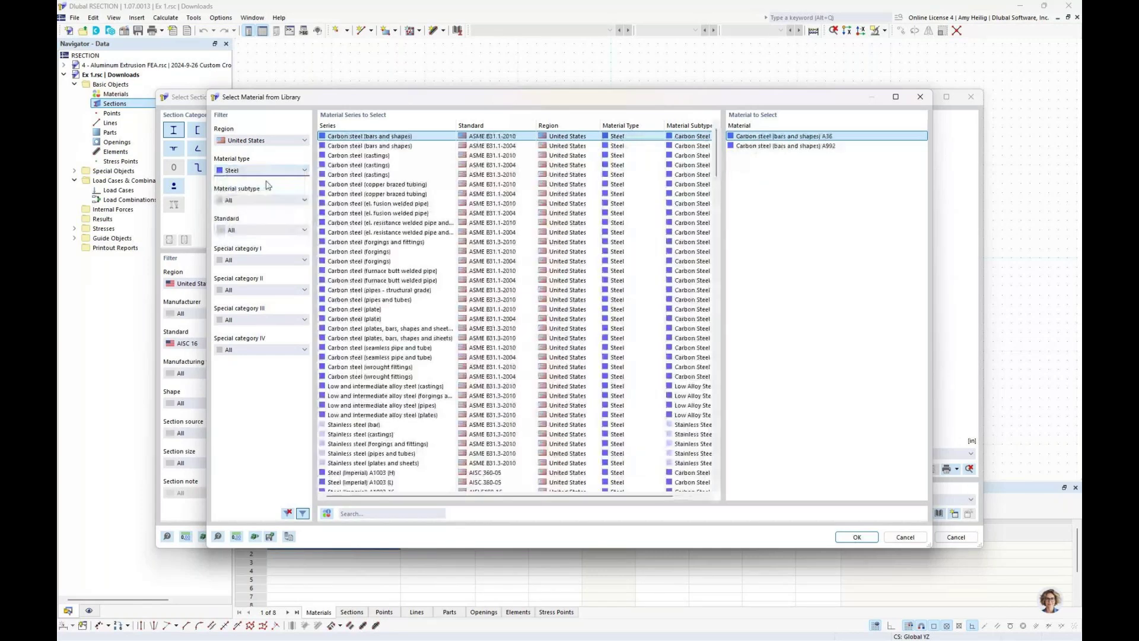
left_click(254, 230)
scroll(254, 234, "up", 2)
left_click(254, 237)
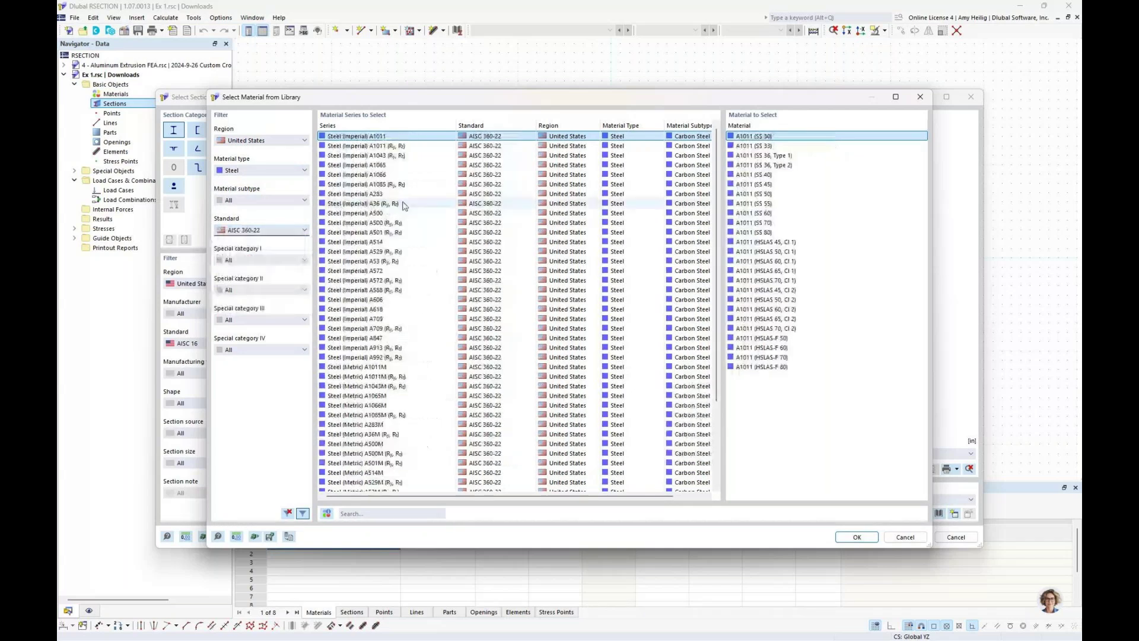
left_click(394, 359)
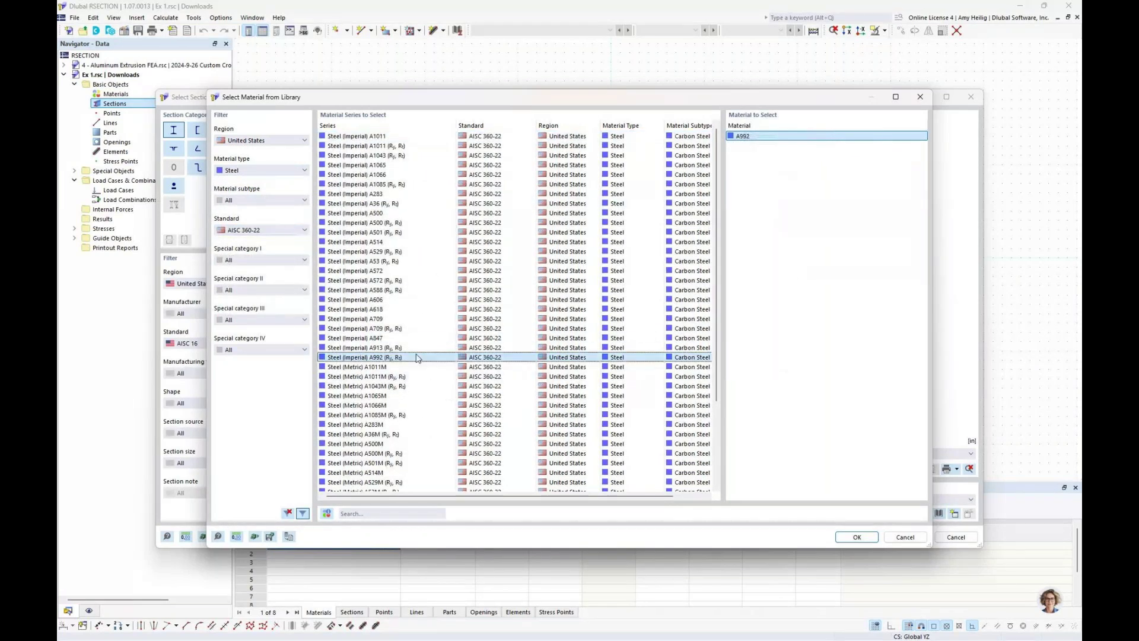
left_click(858, 537)
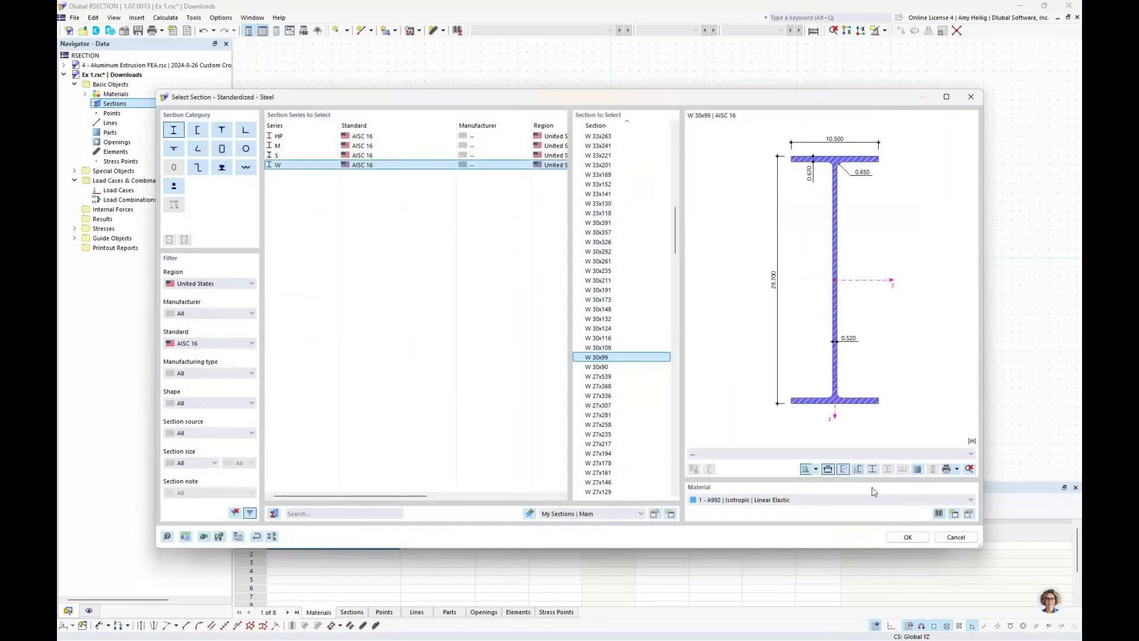
left_click(908, 537)
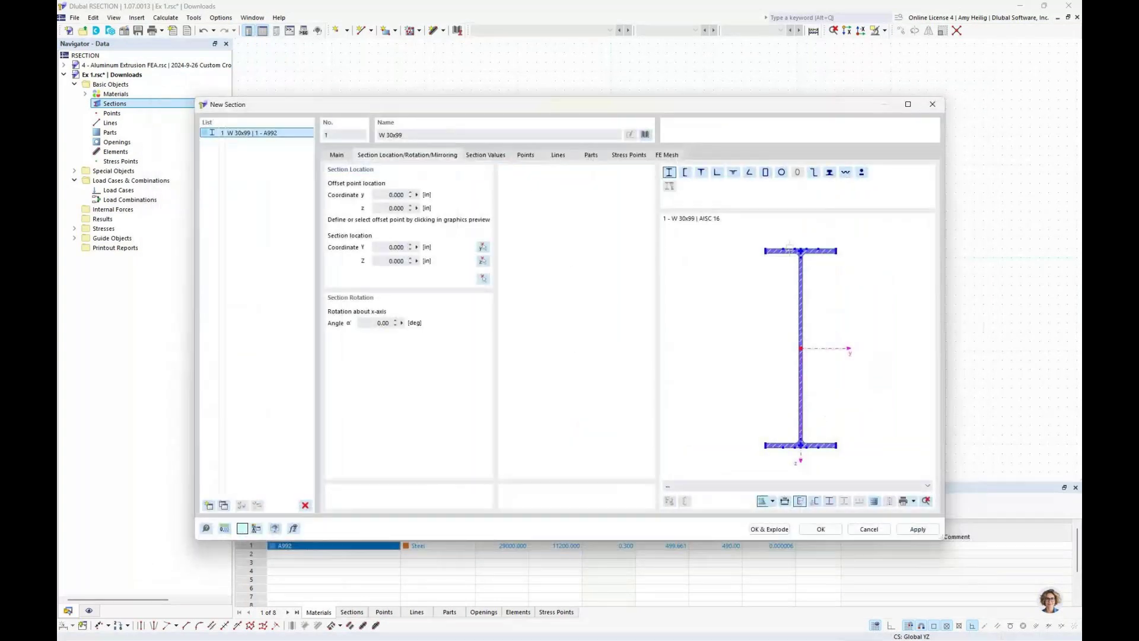
- Set the W 30x99 offset point at the top flange's outer midpoint and insert the section at the origin
scroll(789, 248, "up", 5)
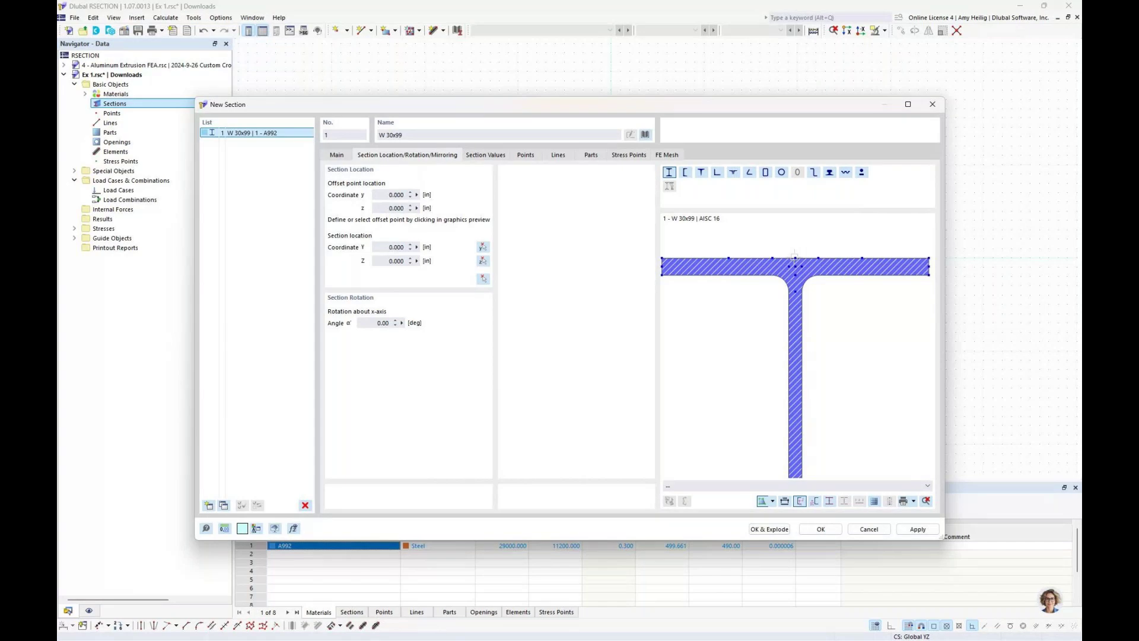
left_click(795, 258)
left_click(818, 530)
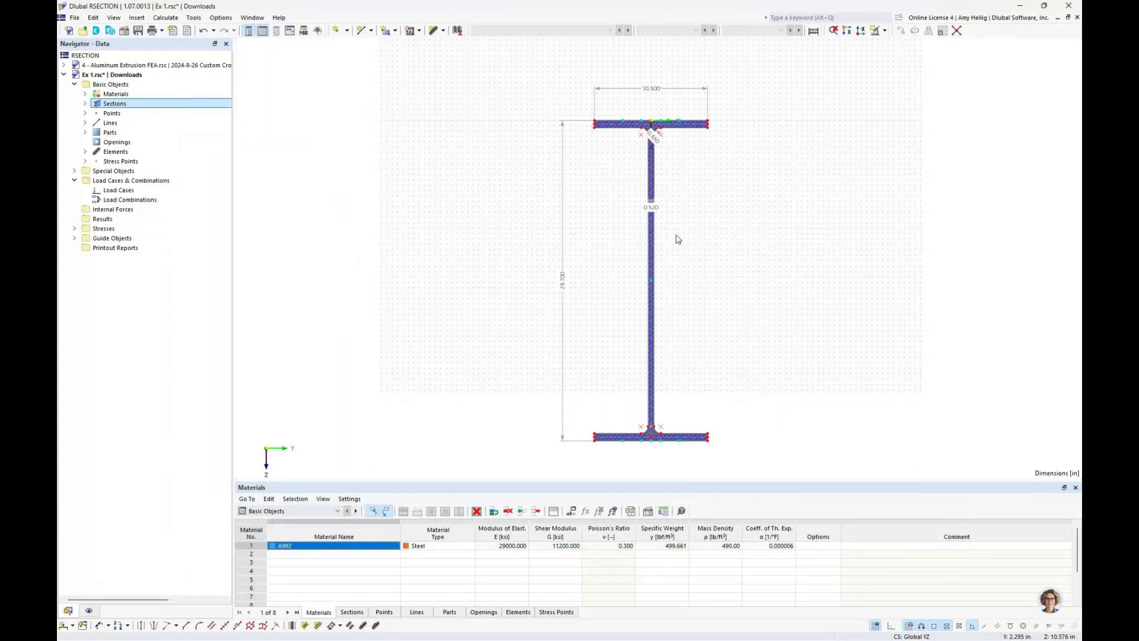
- Add a second section, choosing channel C 15x33.9 from the United States AISC 16 series
left_click(86, 103)
double_click(114, 103)
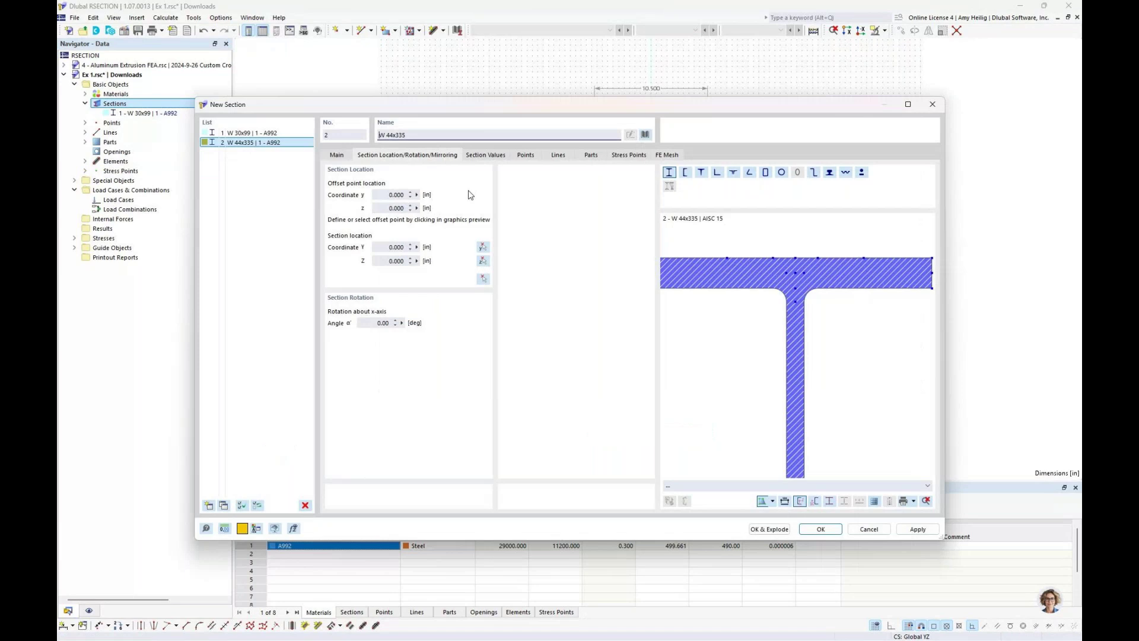
left_click(687, 180)
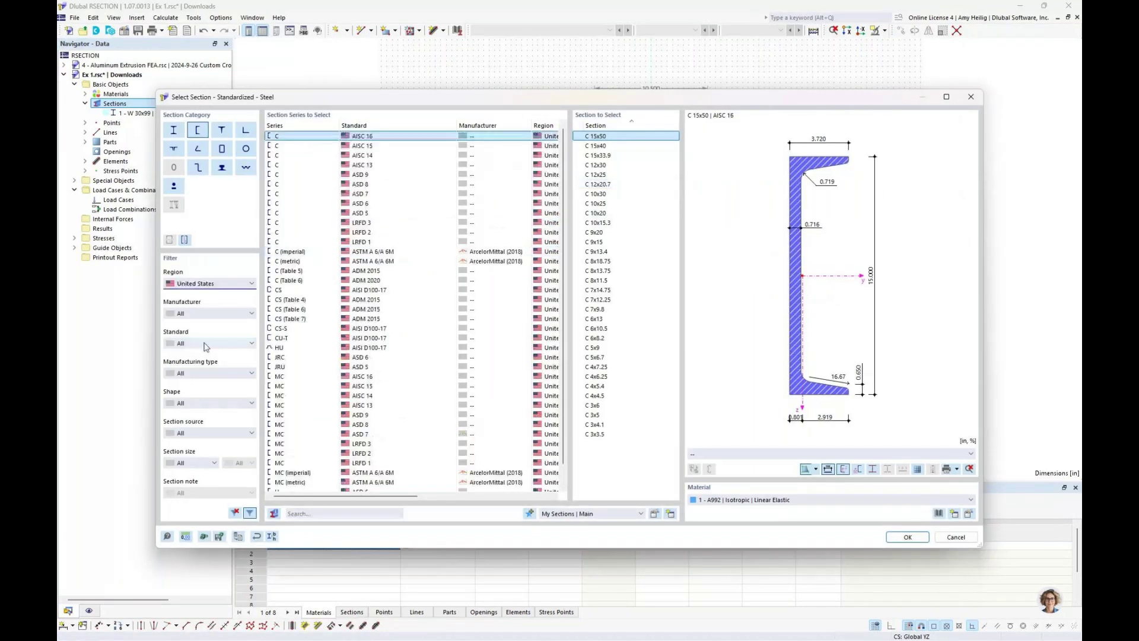
left_click(205, 343)
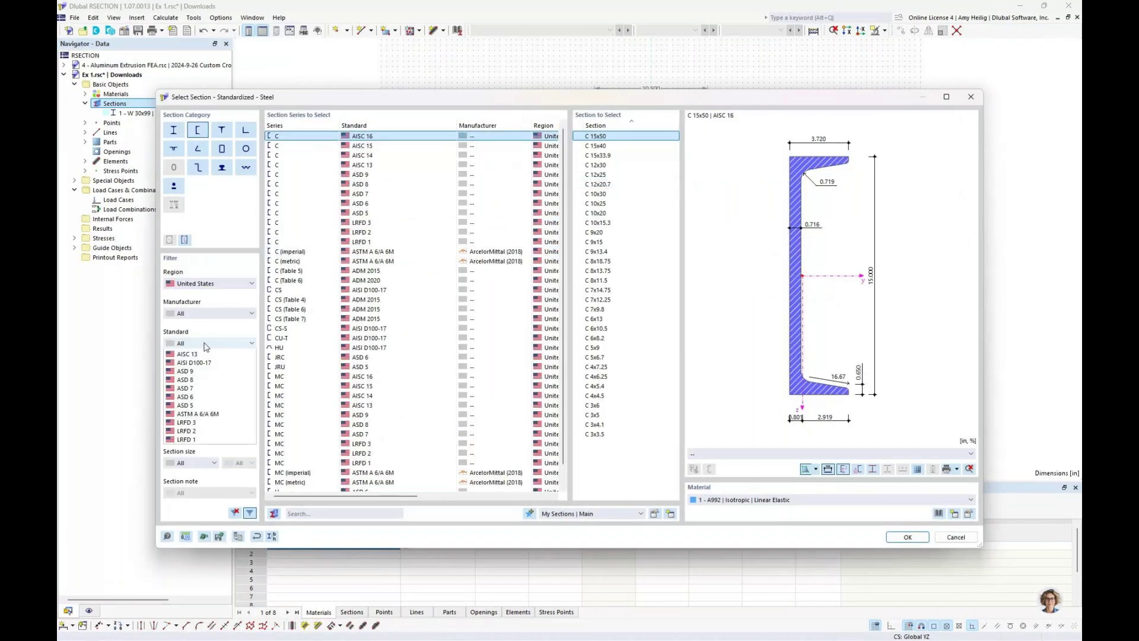
left_click(190, 363)
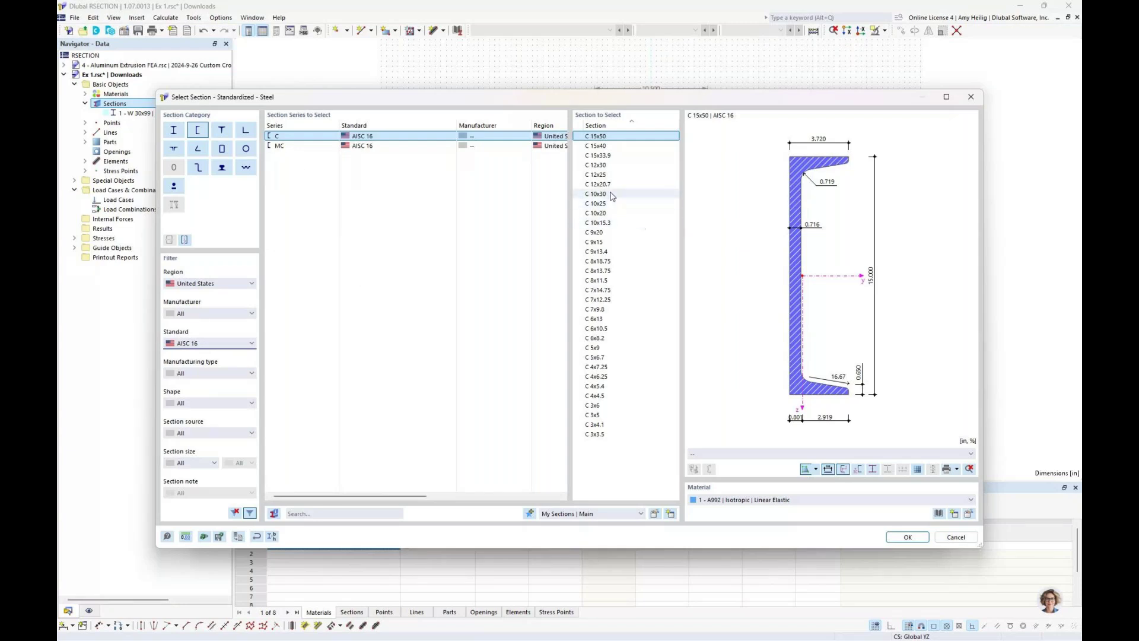
left_click(608, 157)
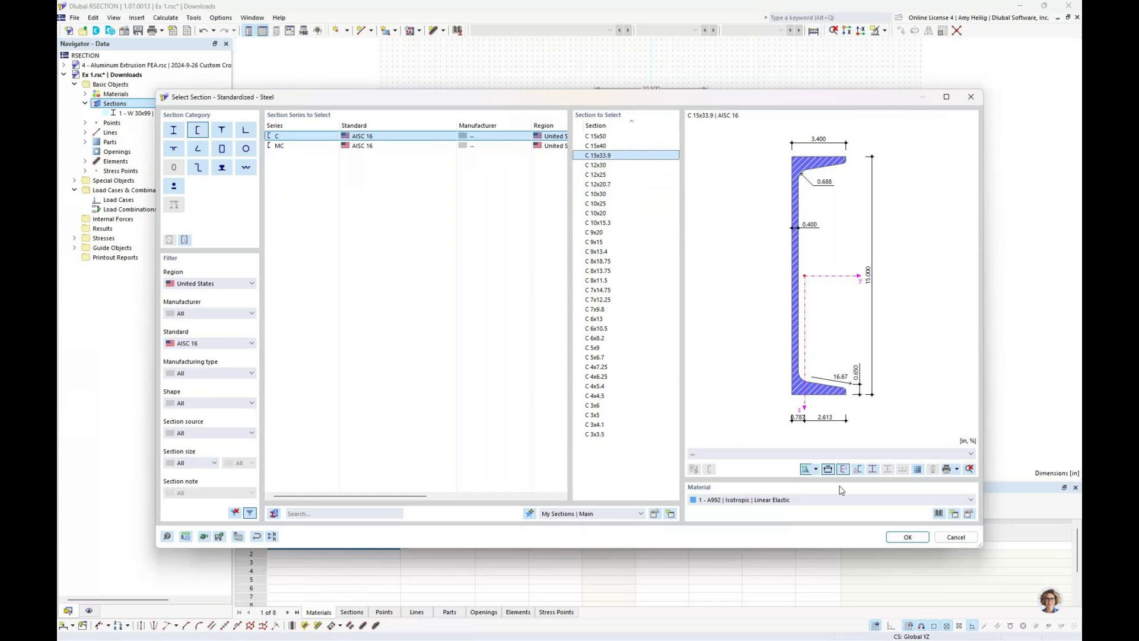
- Assign material A36 (HR Structural Shapes and Bars) to the C 15x33.9 channel and accept the library section
left_click(938, 515)
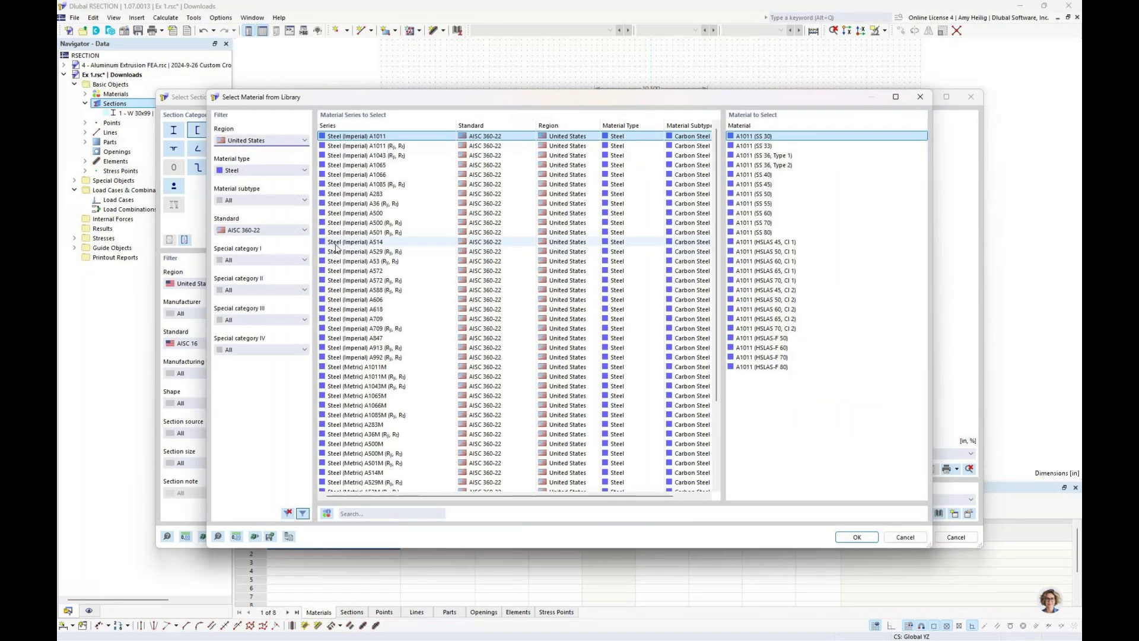
left_click(365, 205)
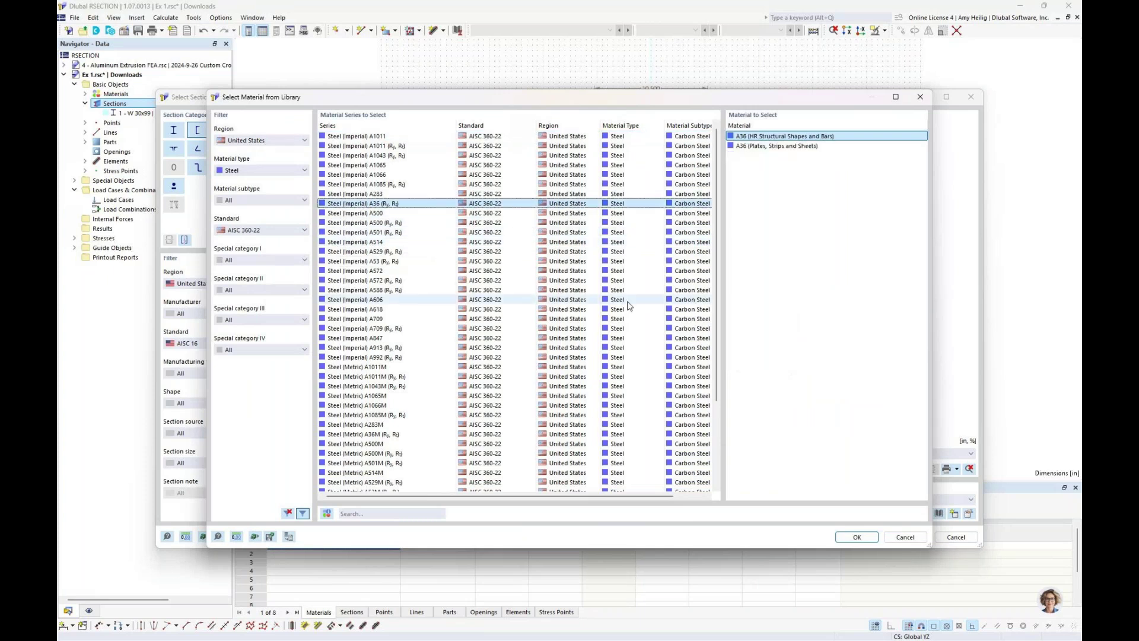
left_click(857, 536)
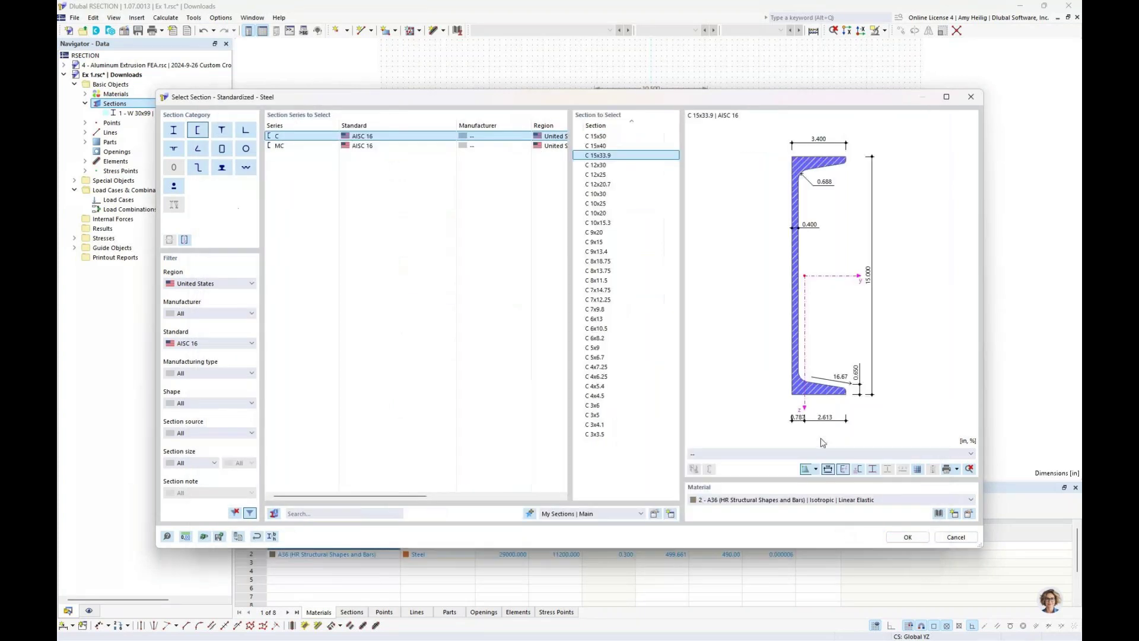
left_click(907, 537)
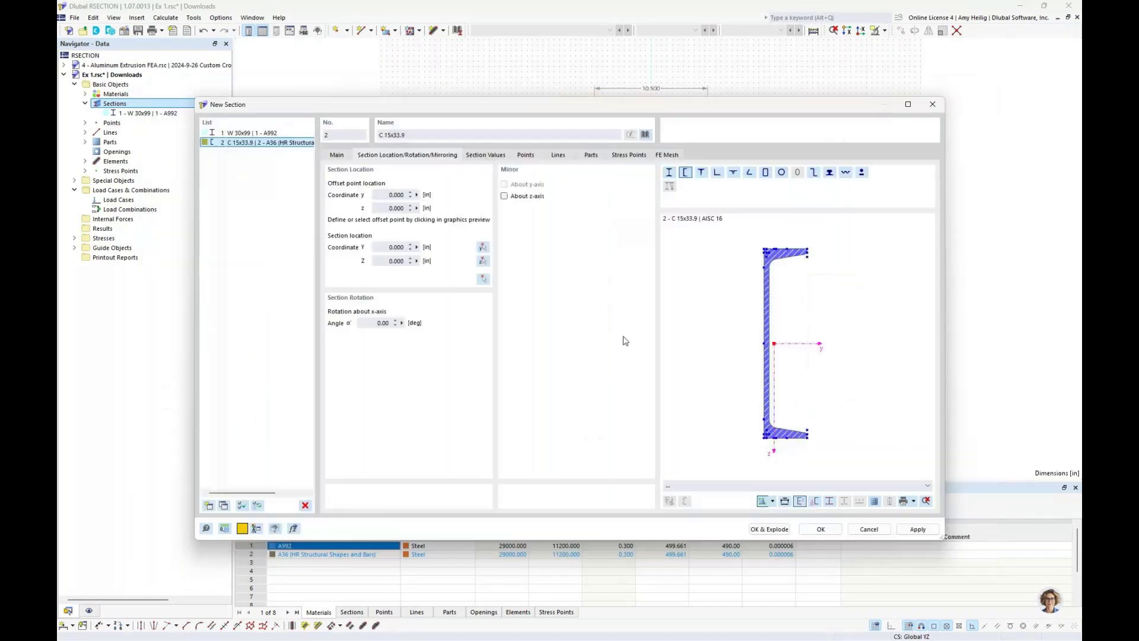
- Rotate the channel 90° about the x-axis and set its offset point at the middle of the web's outer face
double_click(379, 323)
type("90")
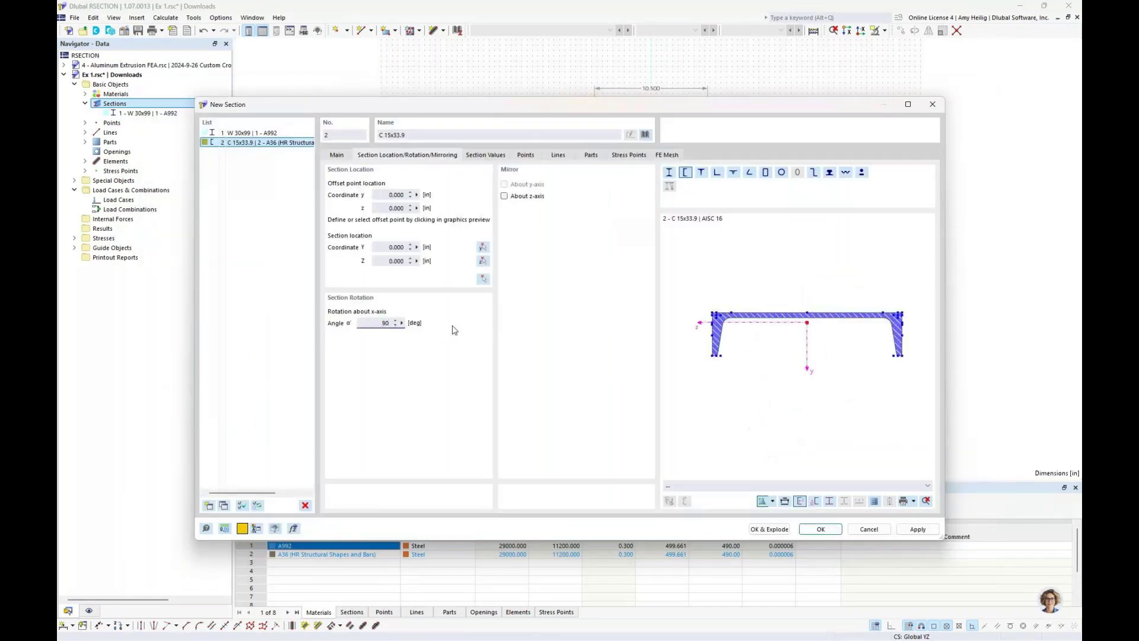
scroll(807, 325, "up", 3)
left_click(804, 322)
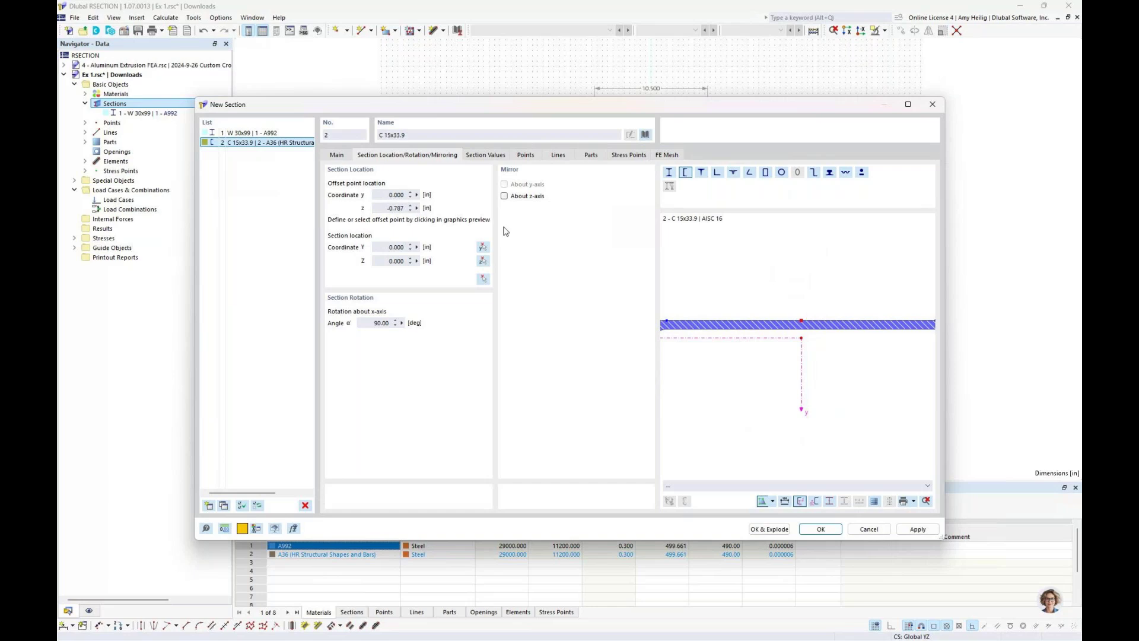
- Pick the channel's location graphically above the W-section's top flange, at Y 0.000 in and Z -2.000 in
left_click(484, 280)
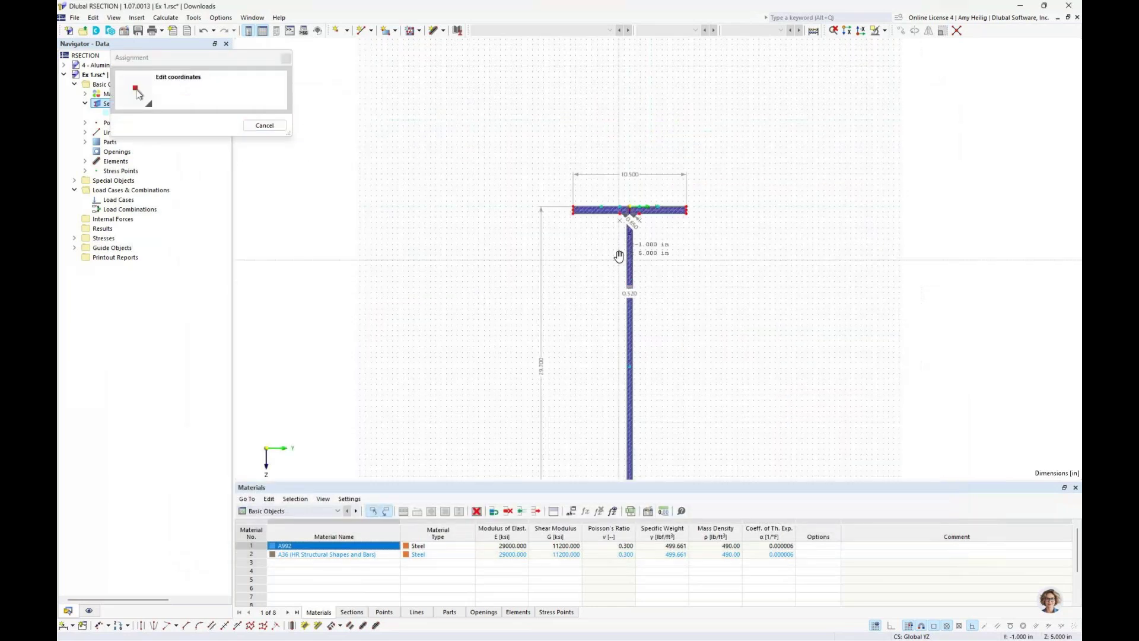
scroll(626, 206, "up", 3)
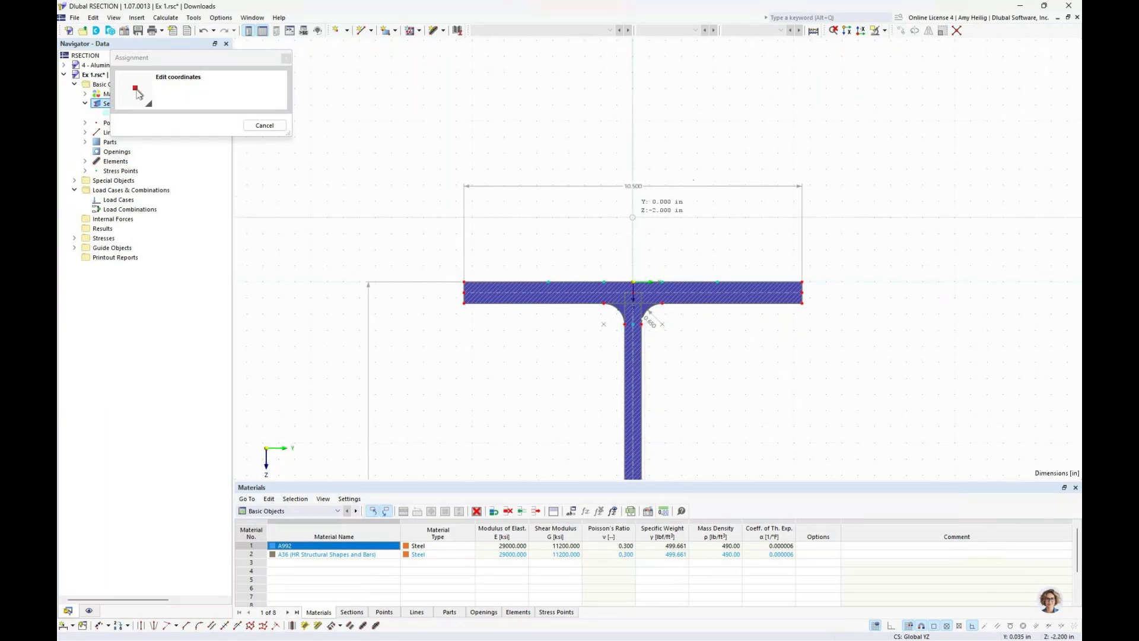
left_click(633, 217)
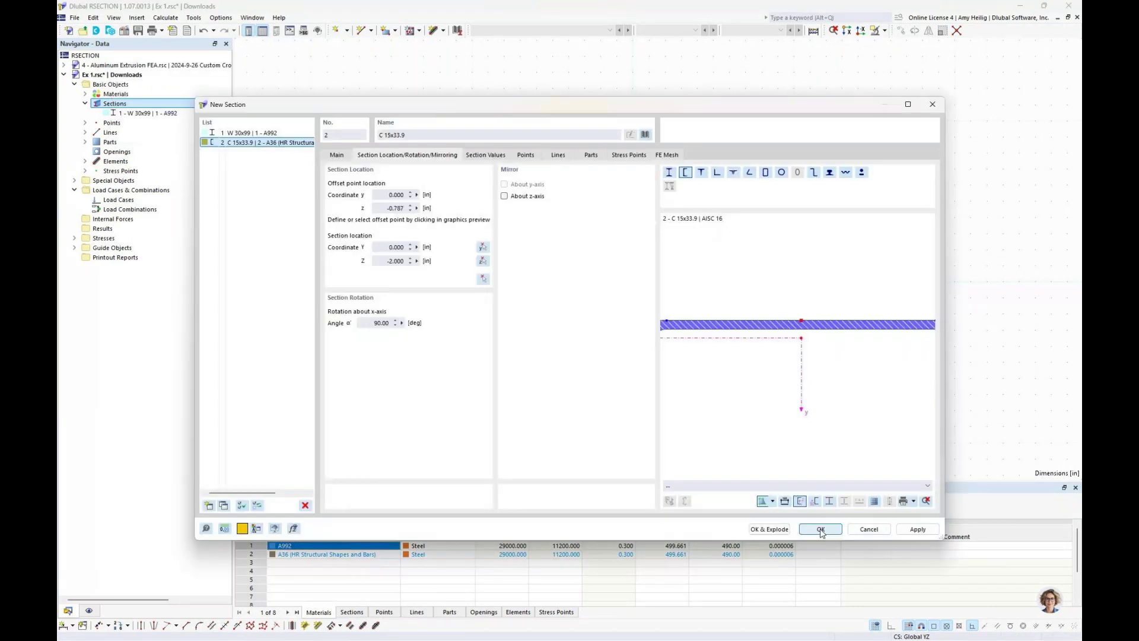
- Accept the channel section and move it onto the W-section's top flange with a displacement of Y 0 and Z 1.600 in
key("Return")
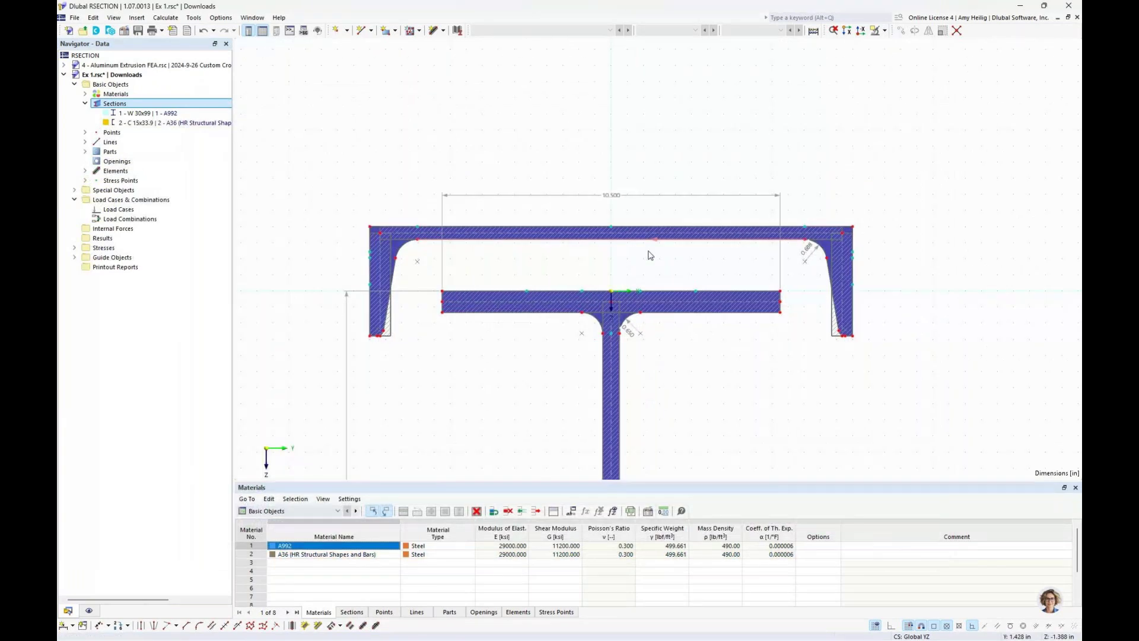
scroll(650, 256, "up", 2)
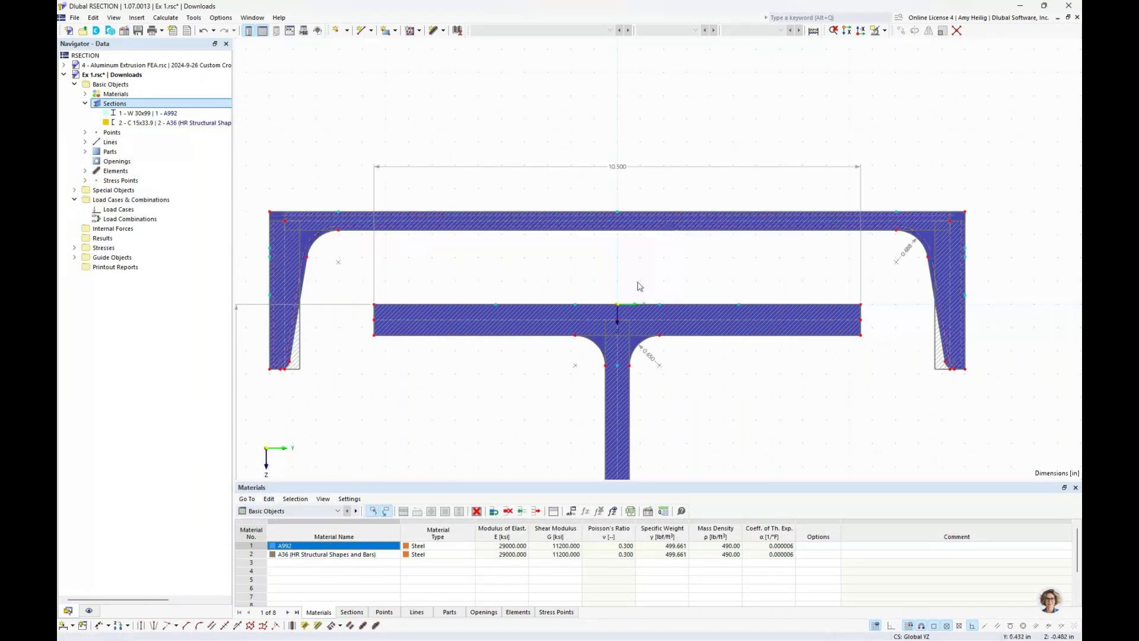
left_click(643, 219)
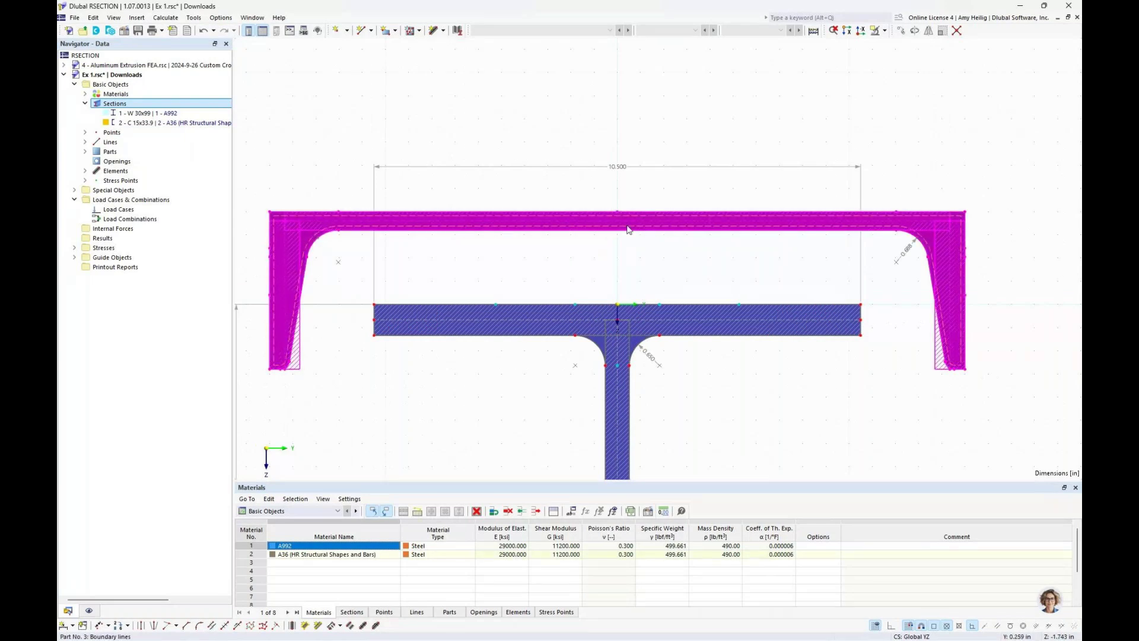
left_click(901, 30)
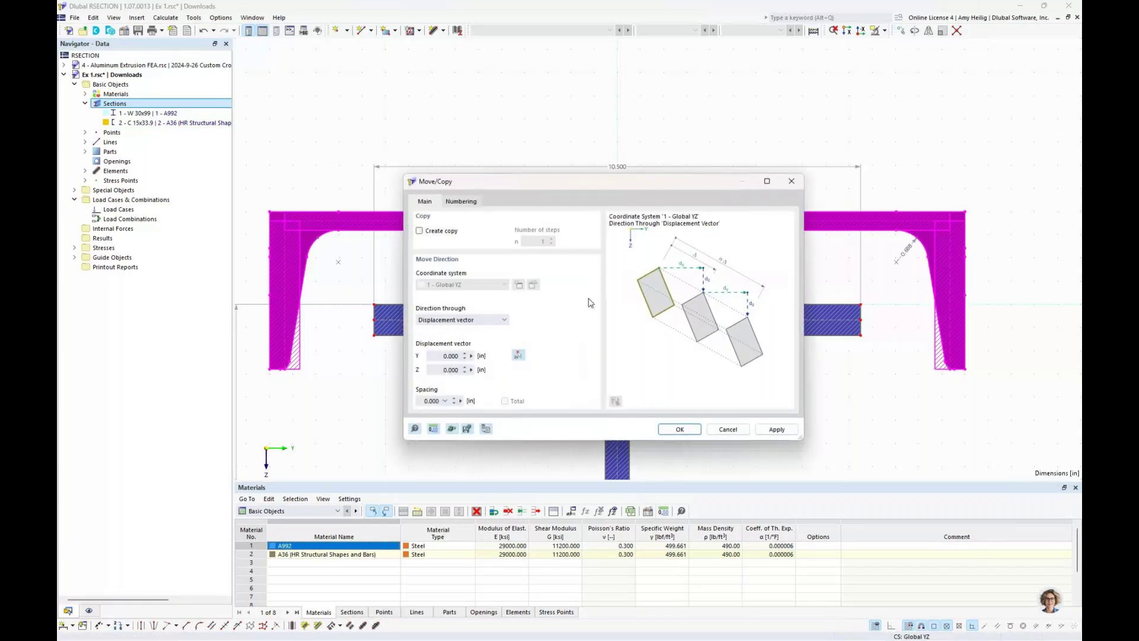
left_click(518, 355)
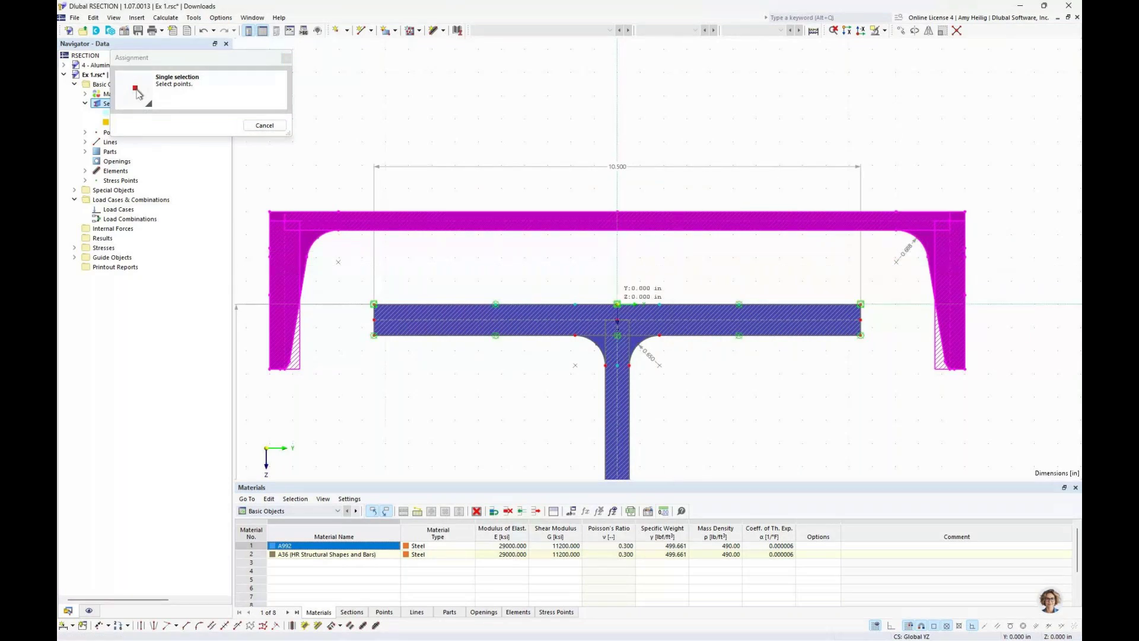
left_click(617, 320)
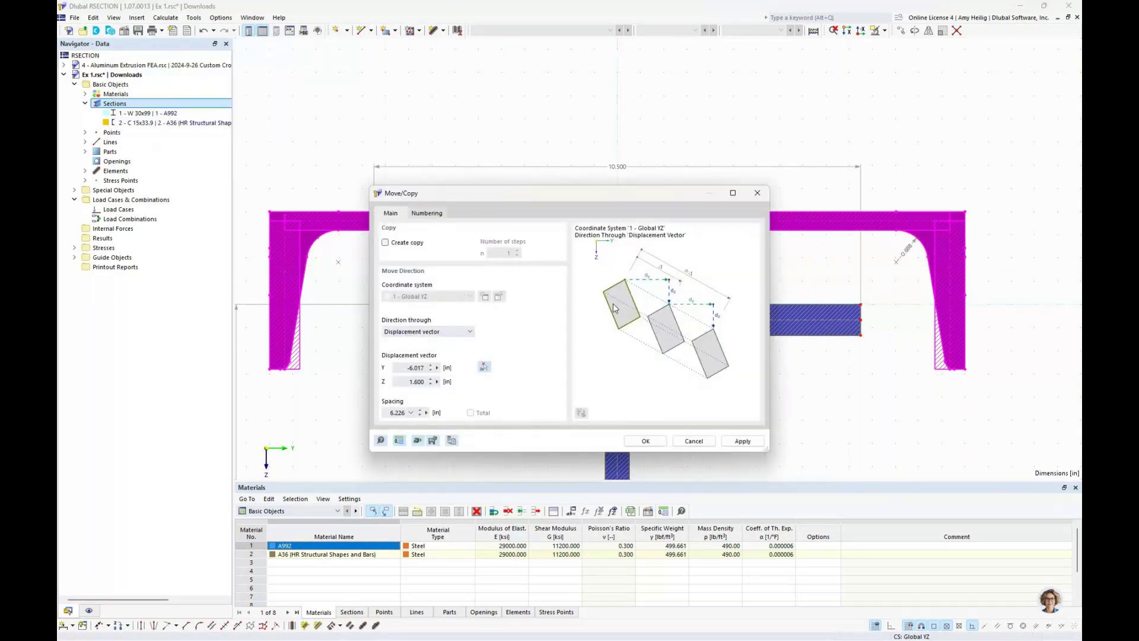
left_click(409, 369)
type("0")
left_click(646, 441)
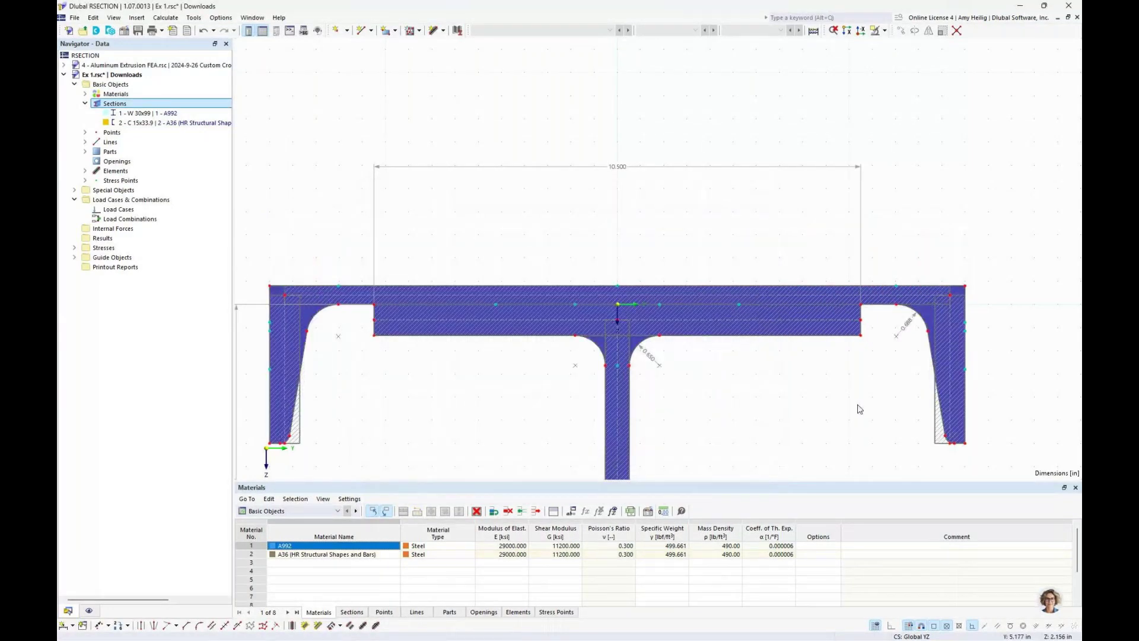
- Examine the parts and elements of the built-up section, highlighting the boundary-line parts of the W-section and the channel
scroll(860, 409, "down", 3)
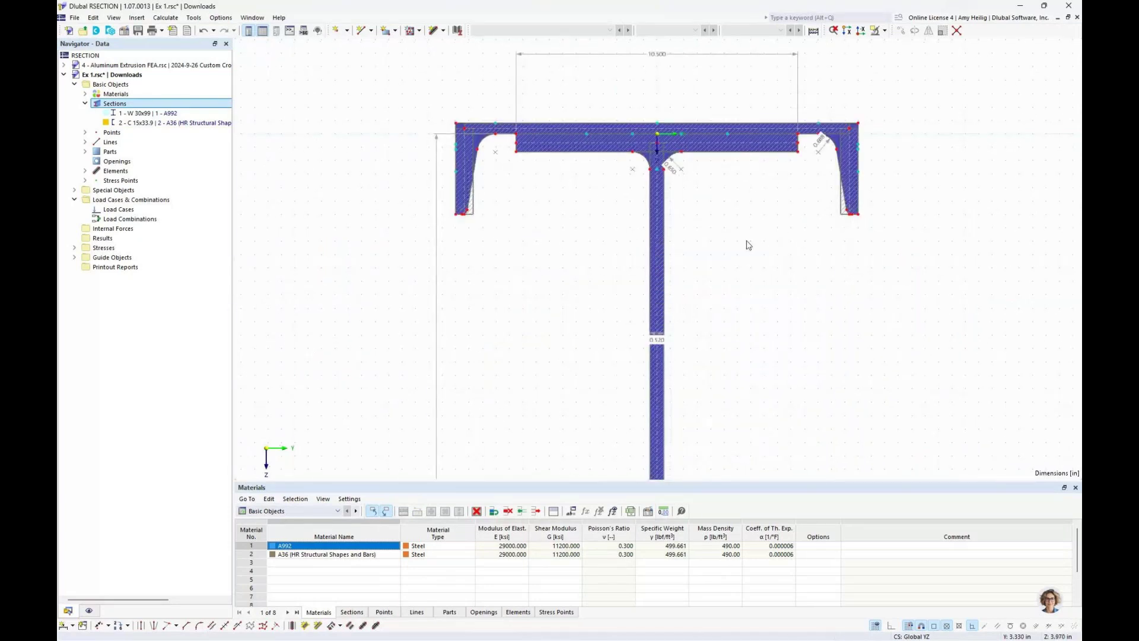
scroll(749, 245, "down", 2)
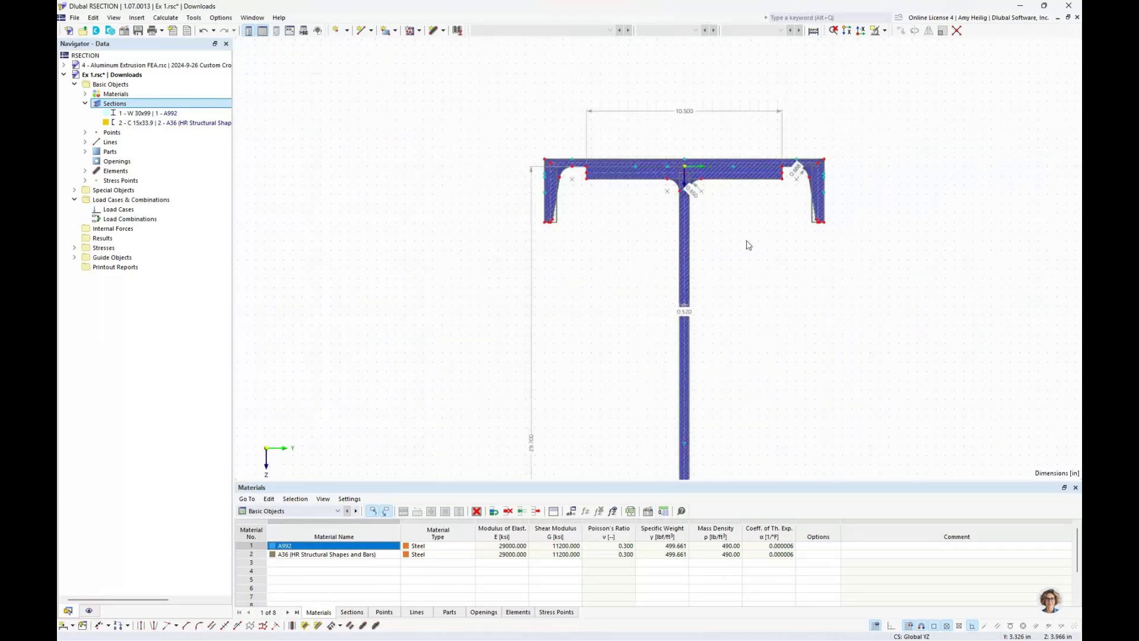
scroll(748, 245, "down", 1)
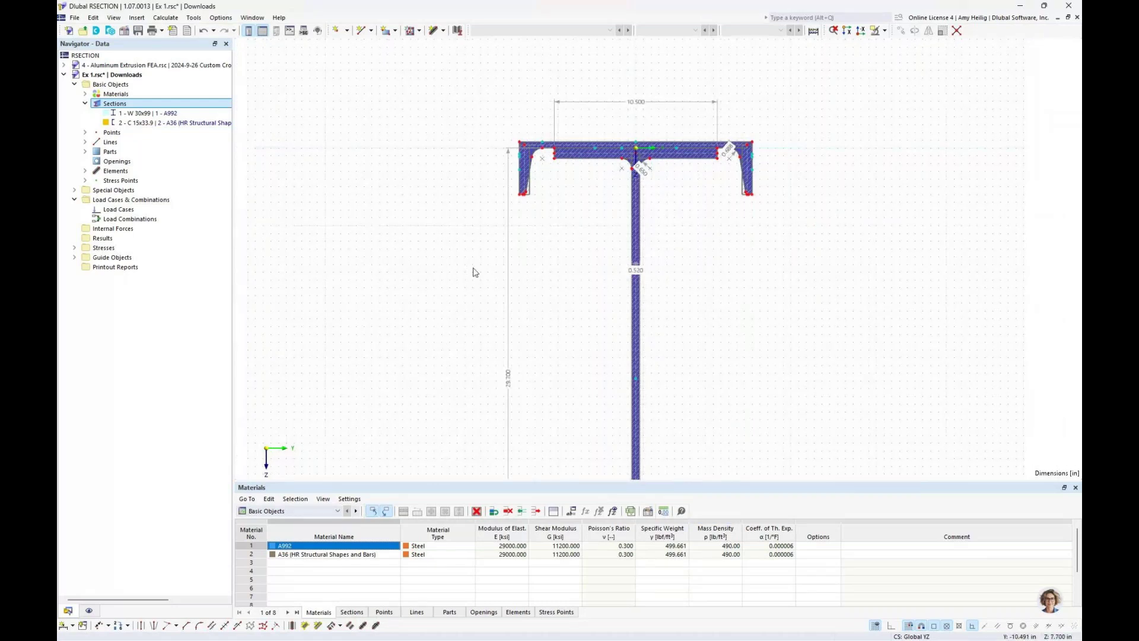
scroll(548, 245, "down", 1)
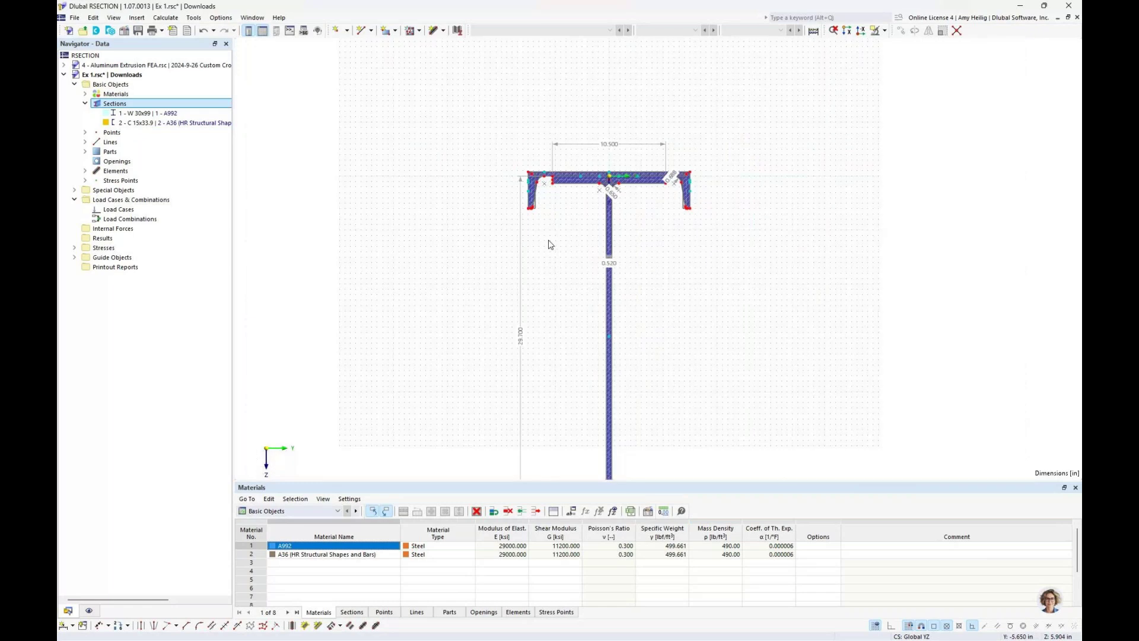
left_click_drag(551, 276, 563, 207)
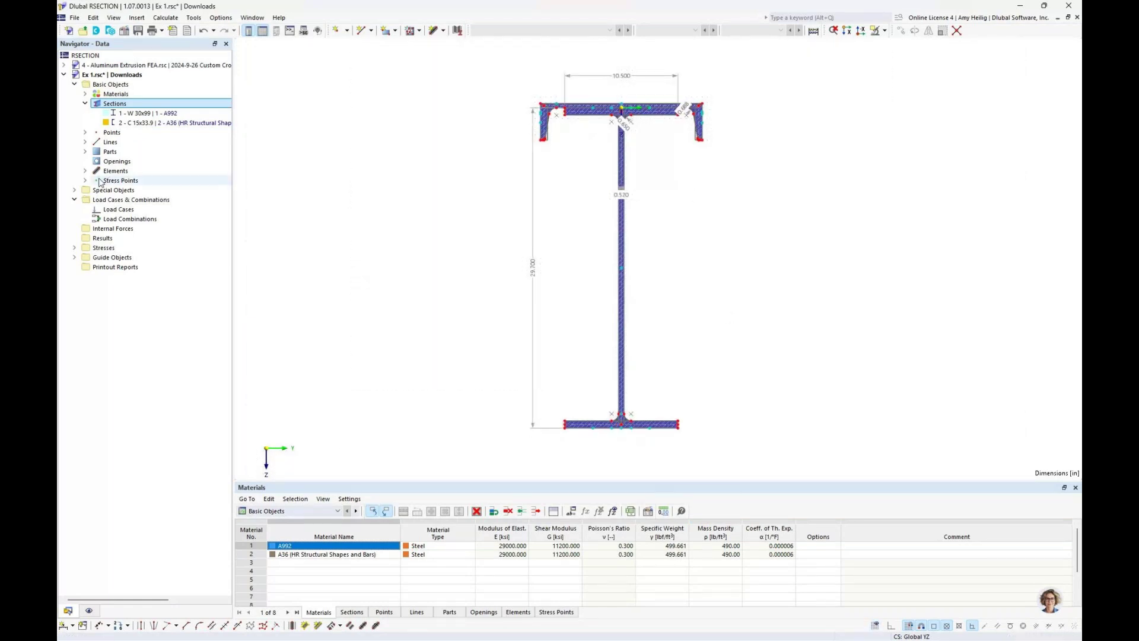
left_click(85, 151)
left_click(85, 171)
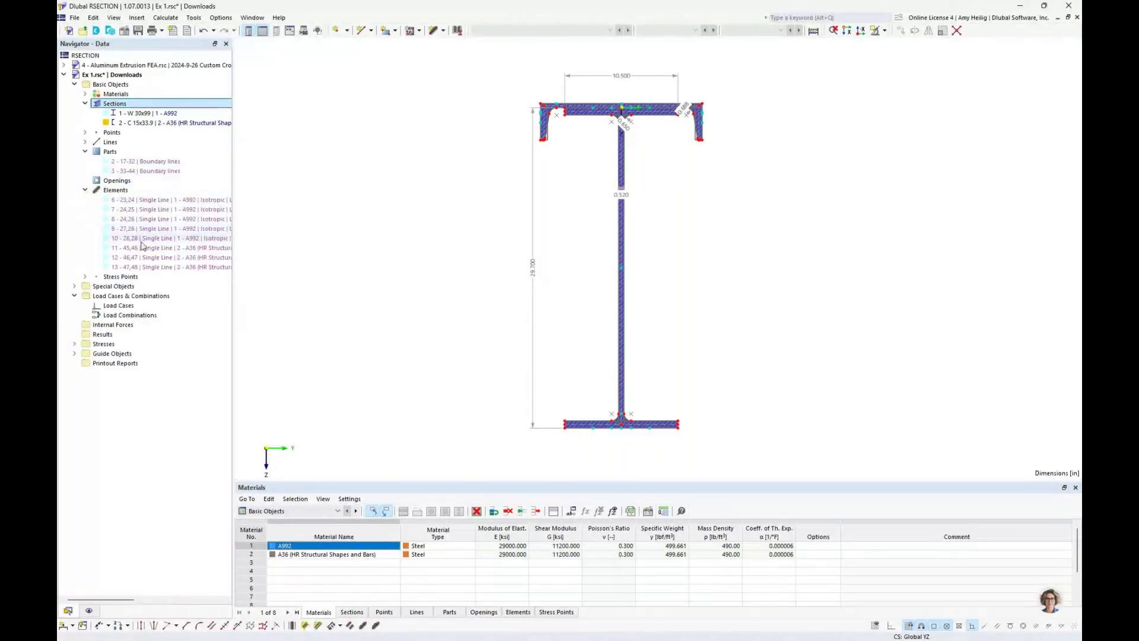
left_click(89, 610)
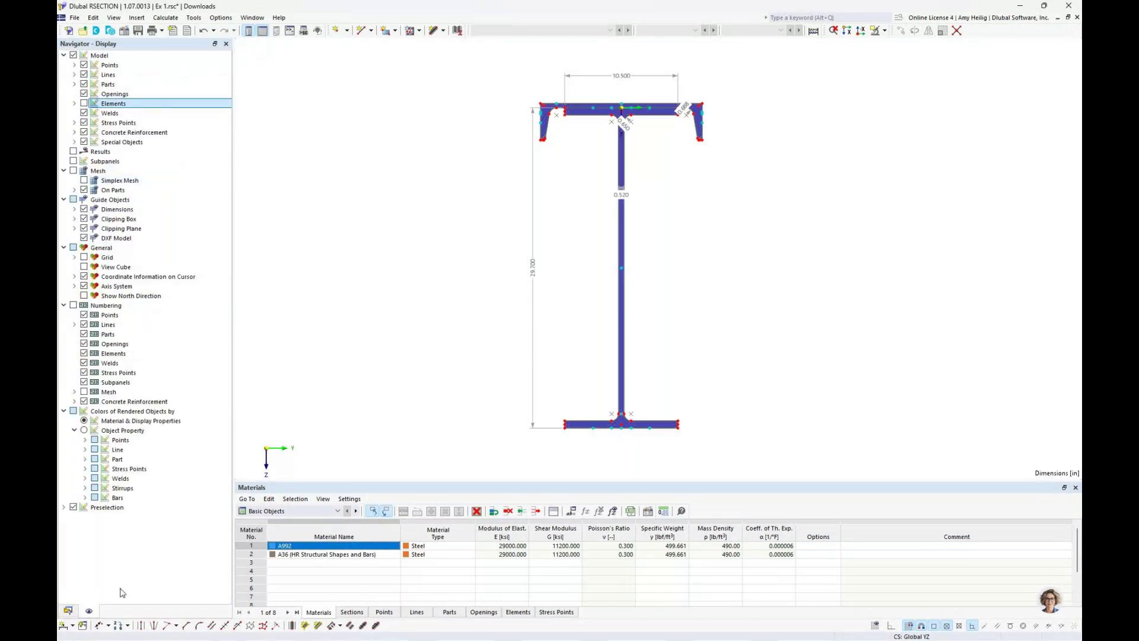
left_click(68, 611)
left_click(159, 163)
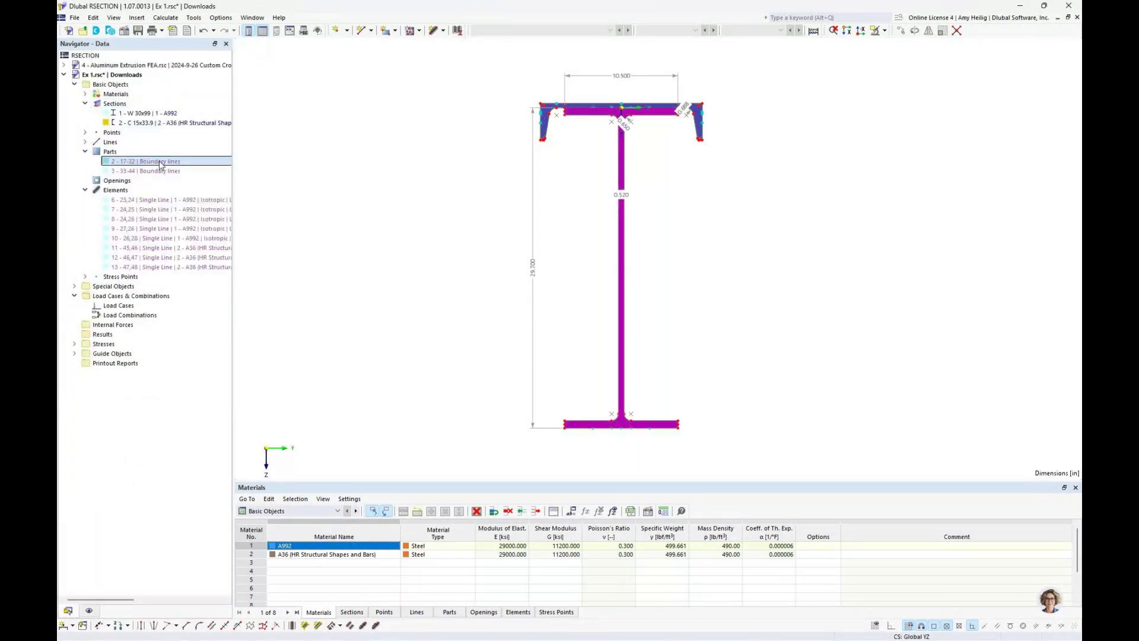
left_click_drag(669, 158, 653, 186)
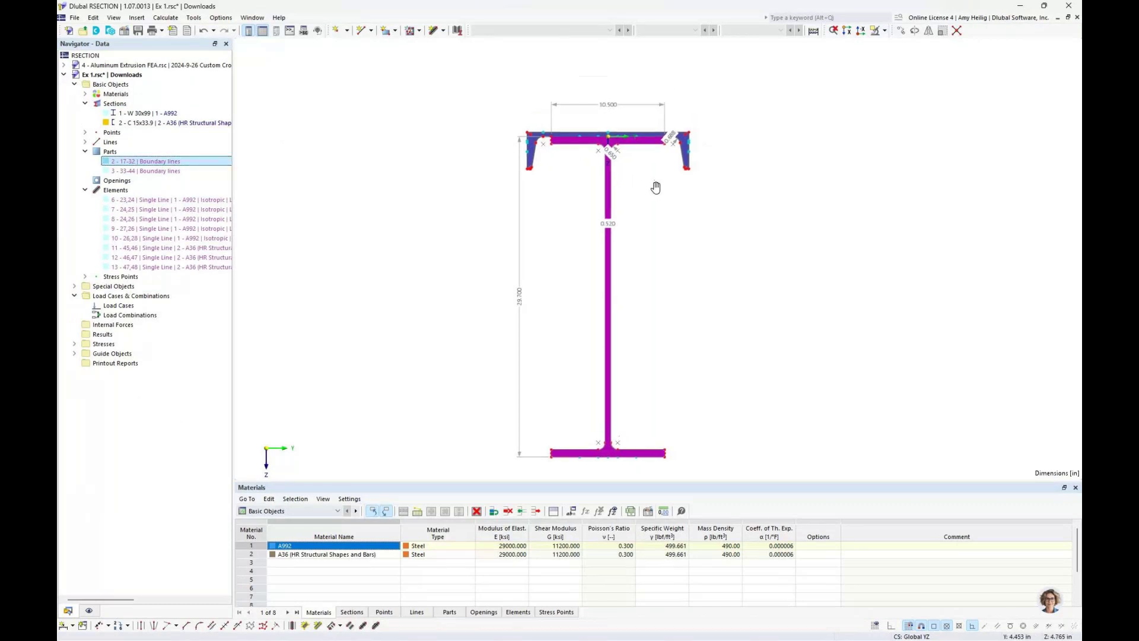
scroll(611, 145, "up", 6)
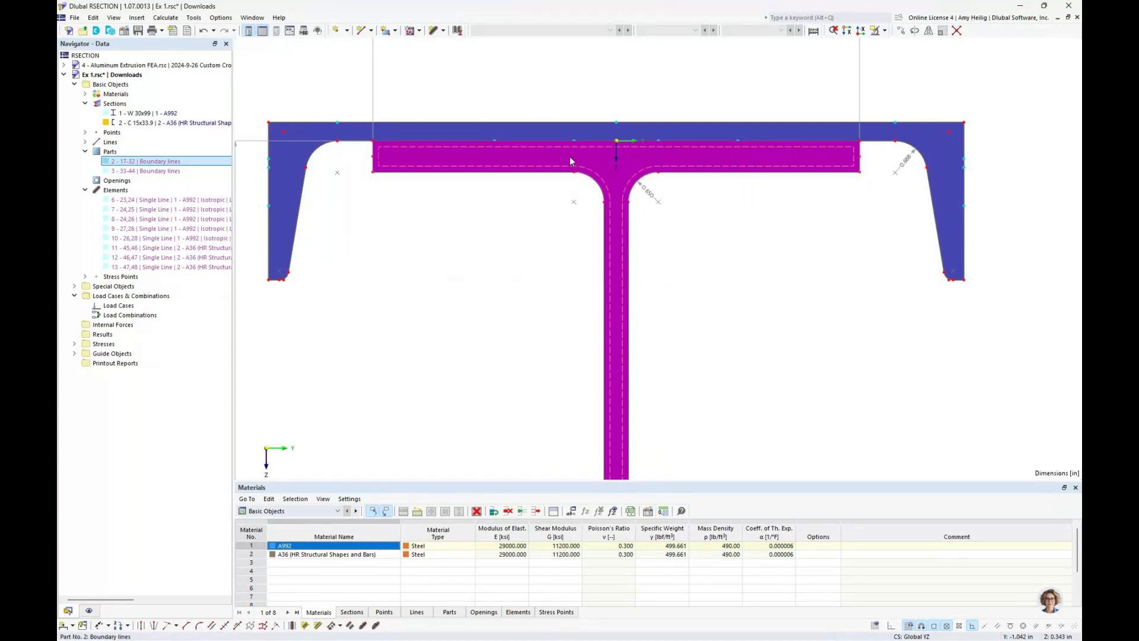
left_click(570, 132)
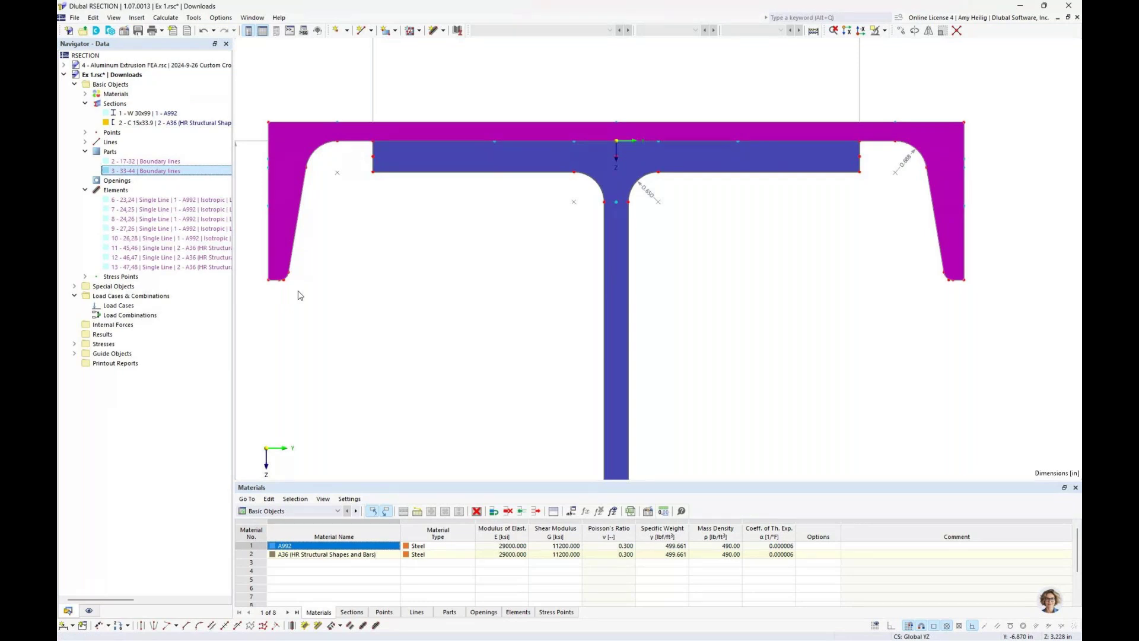
- Hide the parts and show the thin-walled elements in the model display
left_click(89, 611)
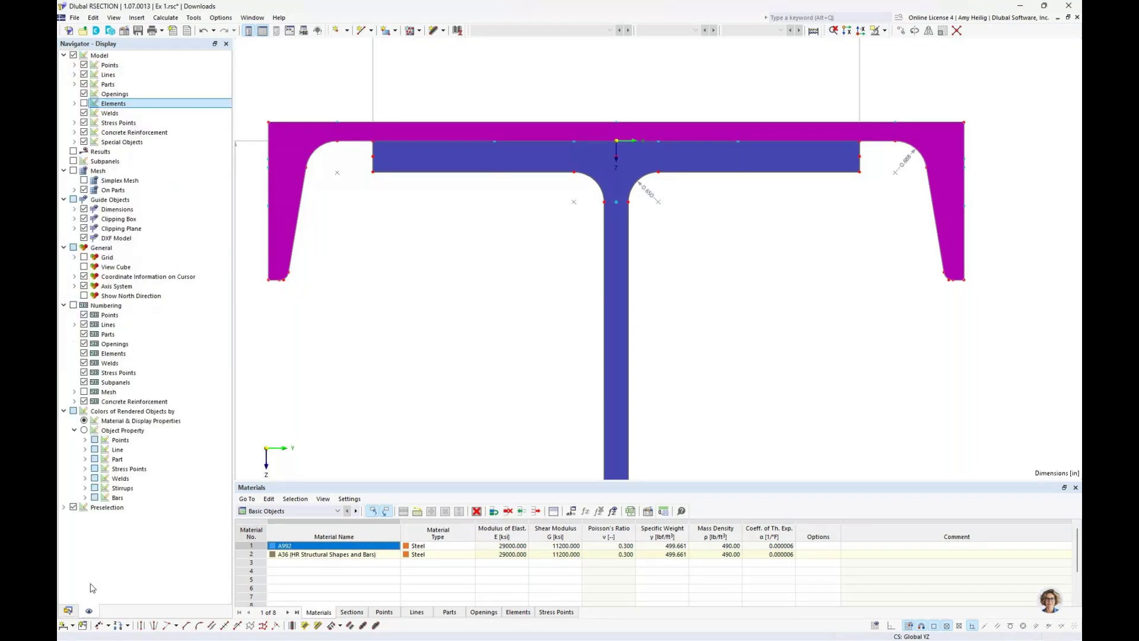
left_click(84, 84)
left_click(84, 103)
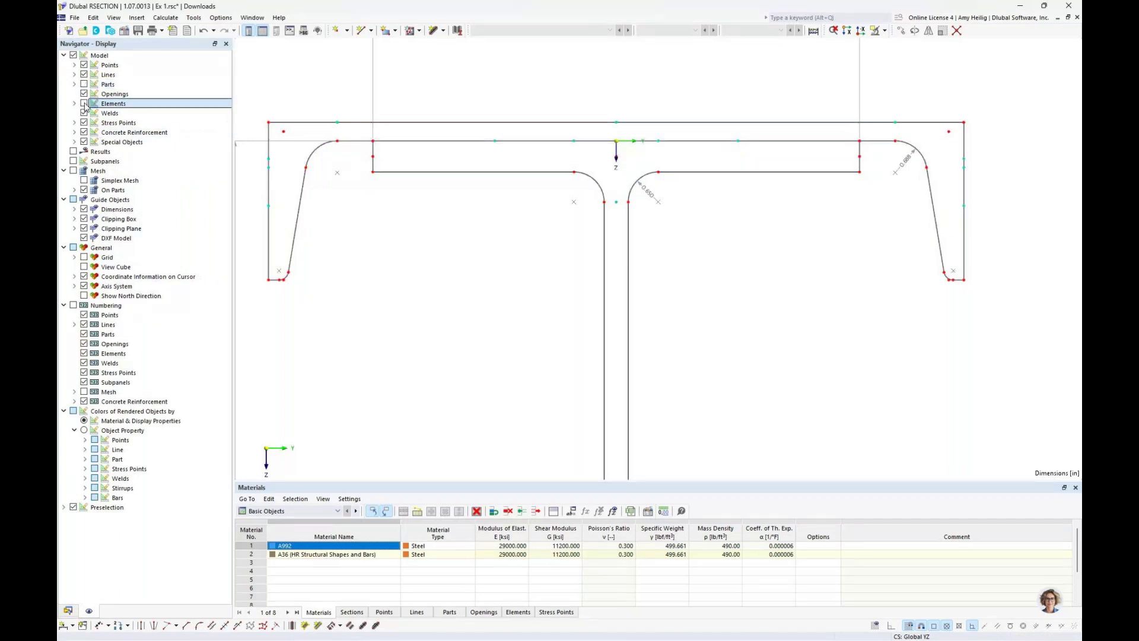
left_click(67, 611)
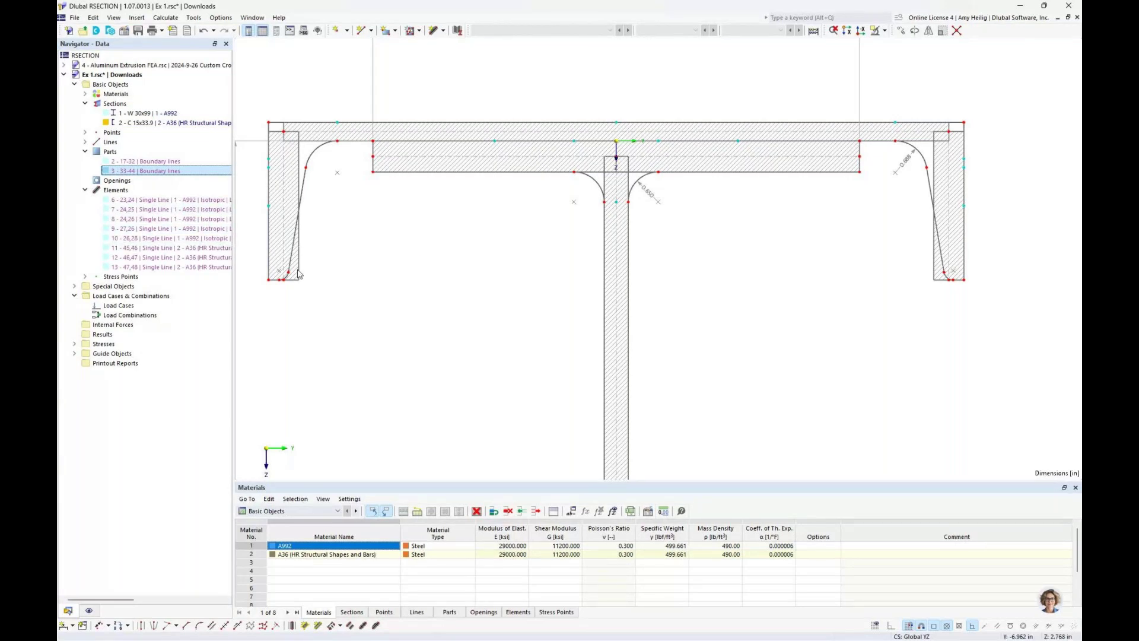
- Examine the W-section's single-line elements 6 to 9 one by one, then inspect how the channel and beam elements meet
left_click(160, 201)
left_click(156, 210)
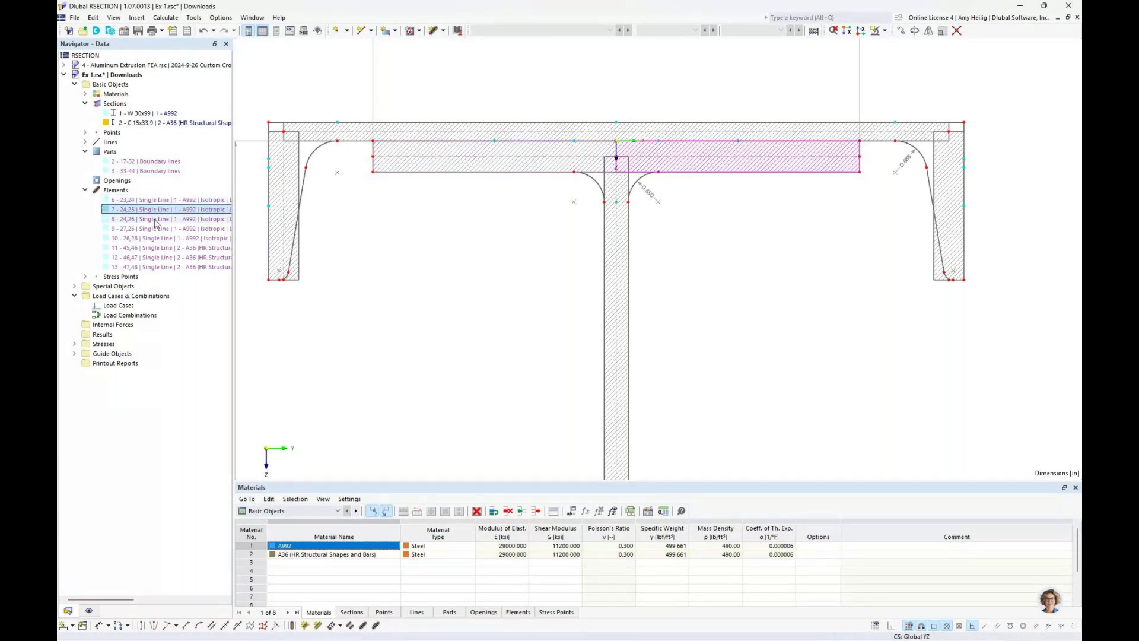
left_click(156, 219)
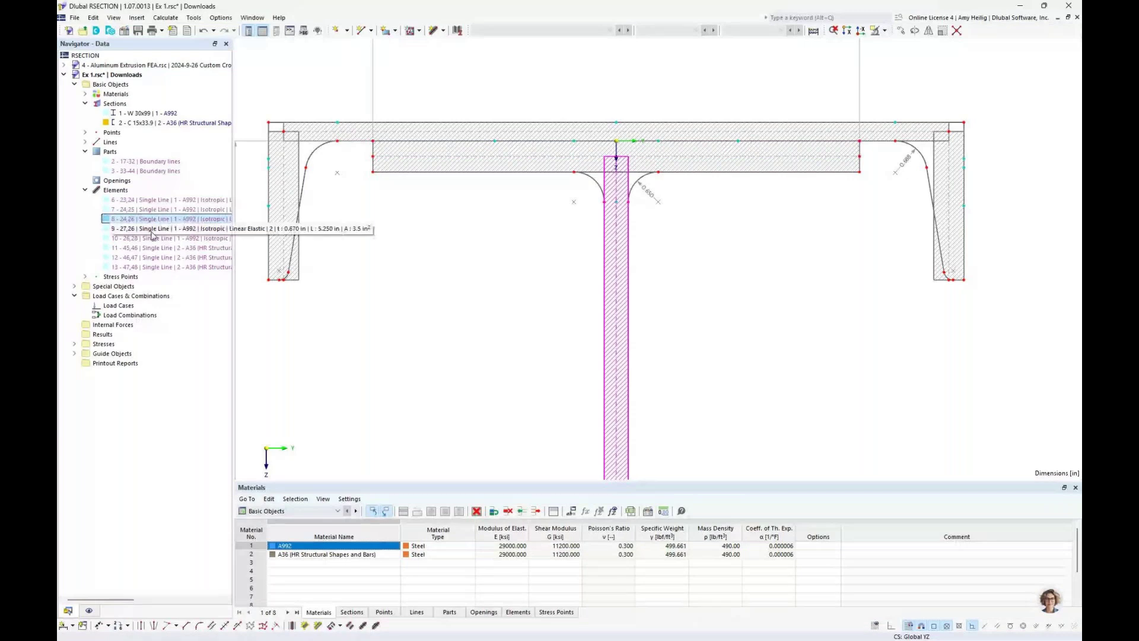
left_click(151, 230)
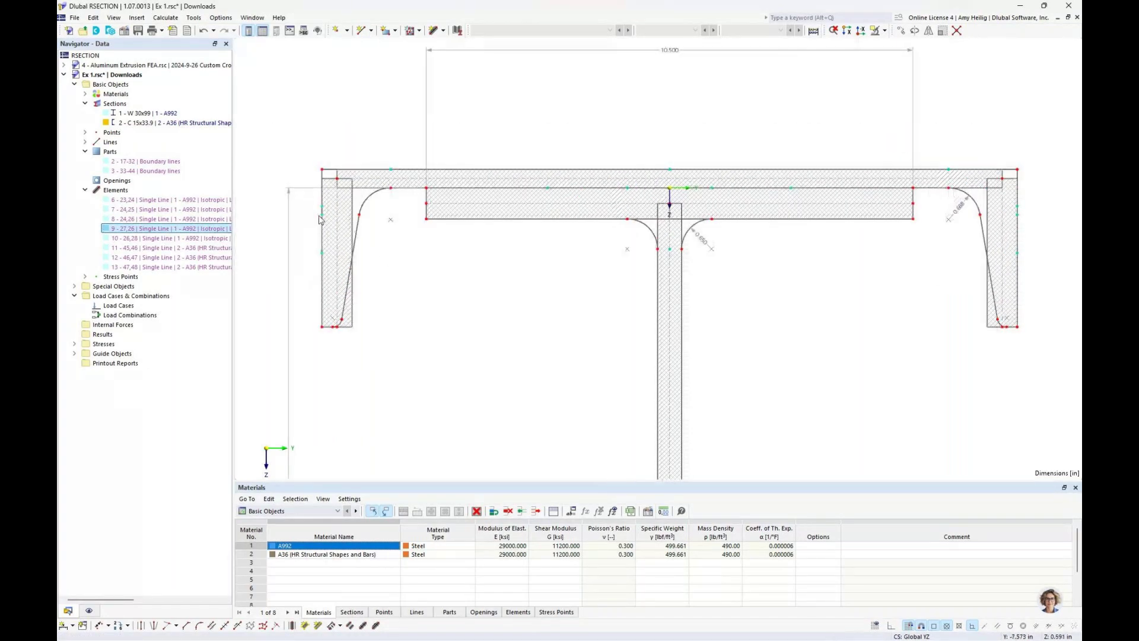
scroll(319, 219, "up", 2)
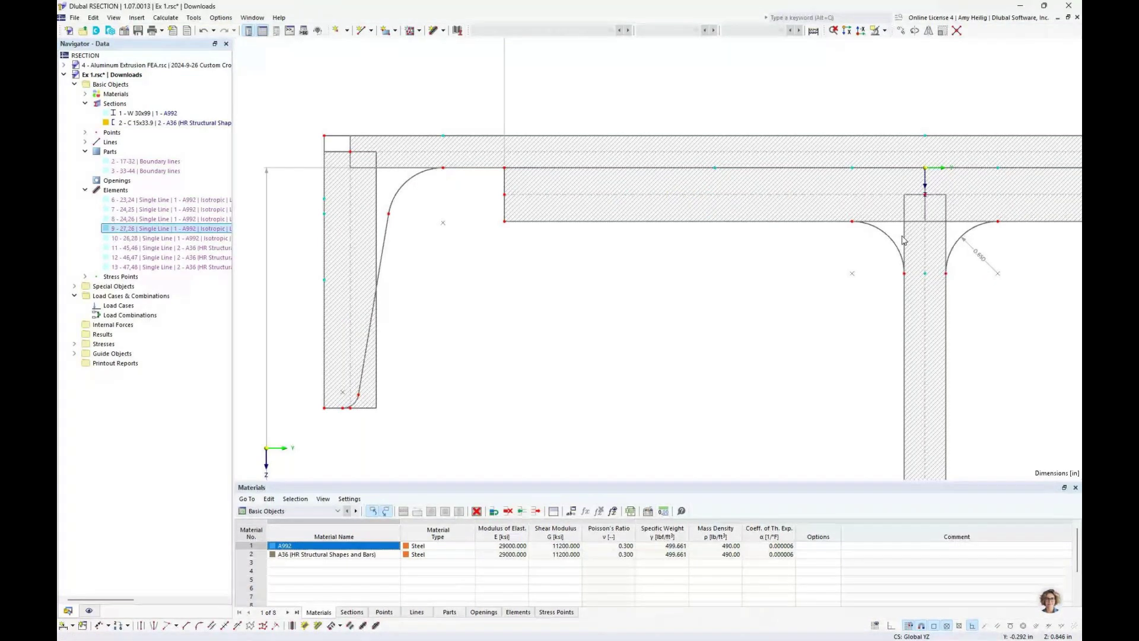
scroll(641, 283, "down", 4)
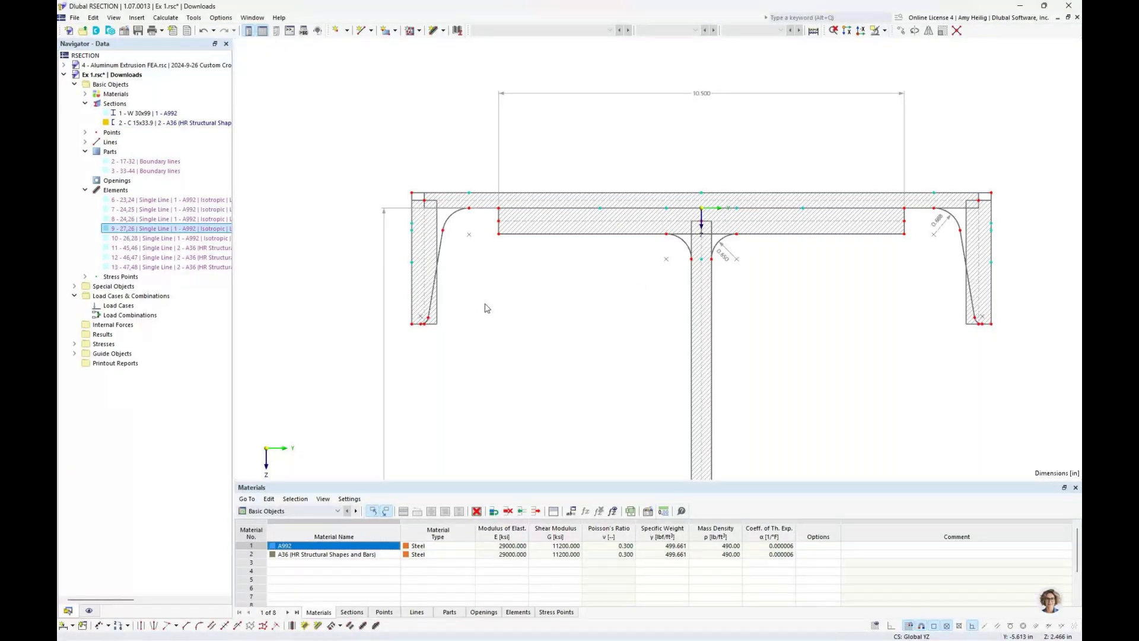
scroll(487, 308, "down", 3)
left_click_drag(508, 272, 506, 230)
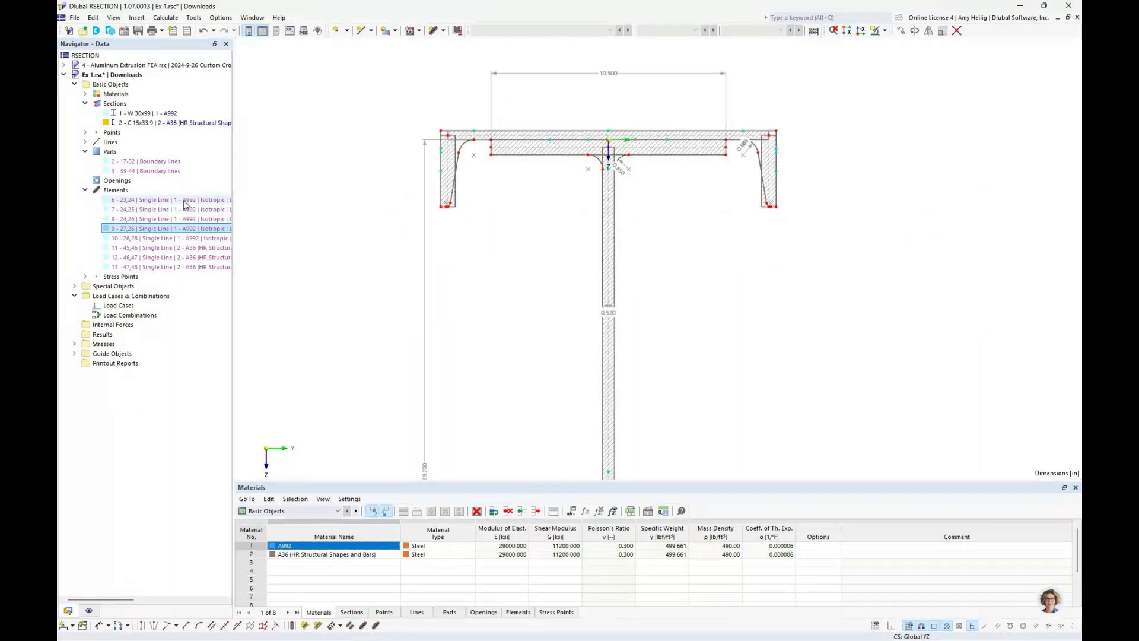
- Try to calculate the whole built-up section and abort at the plausibility check
left_click(166, 17)
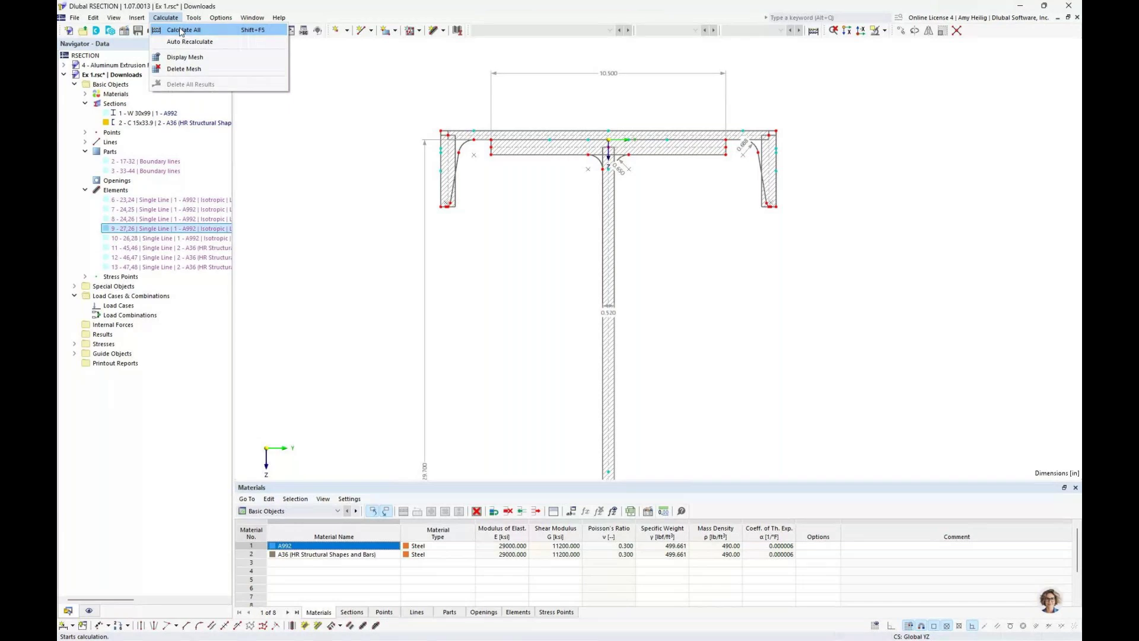
left_click(182, 31)
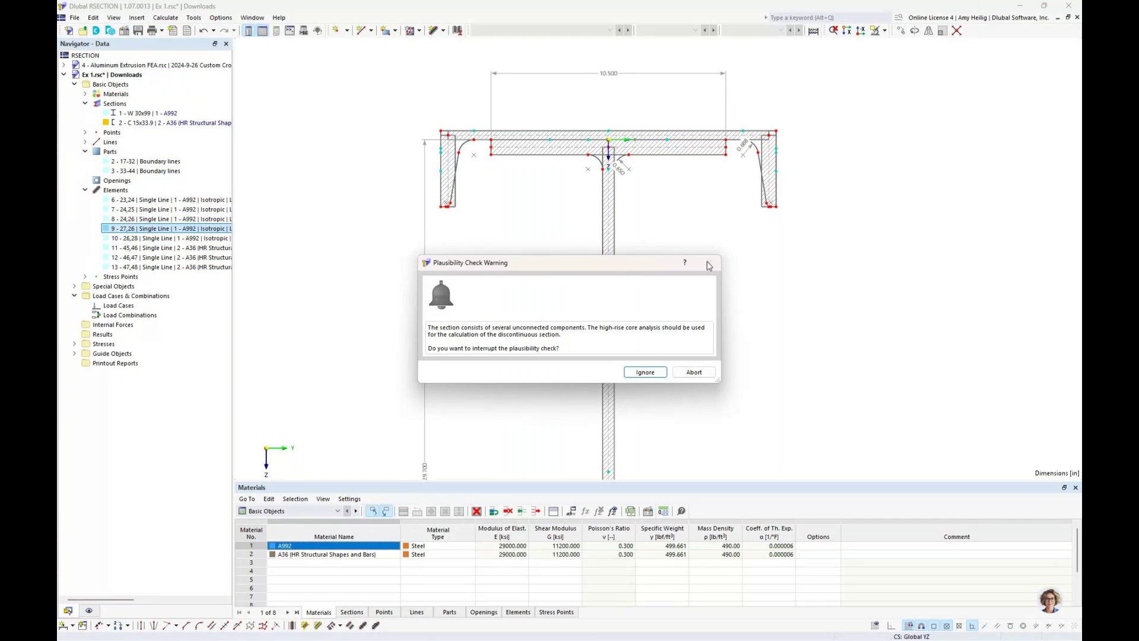
left_click(692, 371)
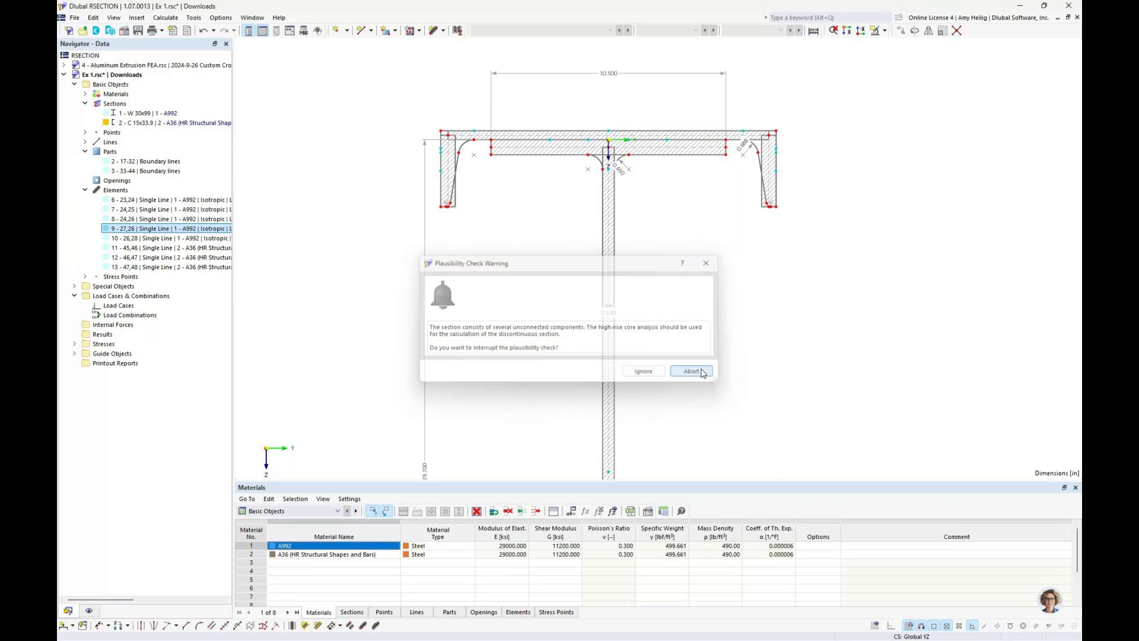
- Explode the W 30x99 and C 15x33.9 sections together into individual points, lines, parts and elements
scroll(569, 255, "up", 5)
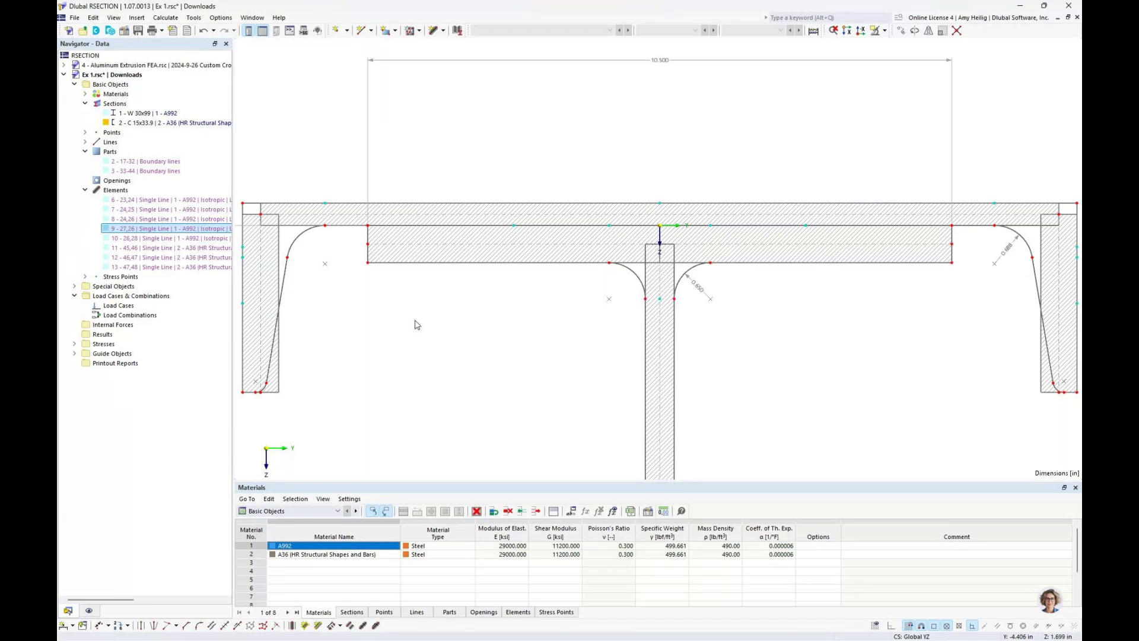
scroll(417, 325, "down", 1)
left_click(85, 189)
left_click(85, 151)
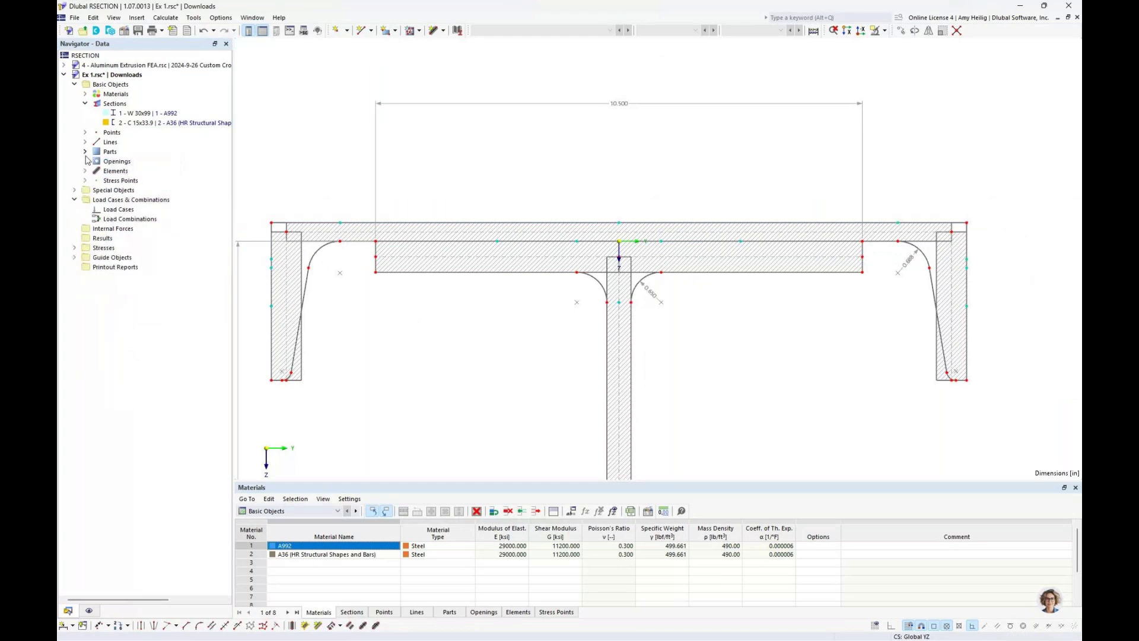
left_click(145, 114)
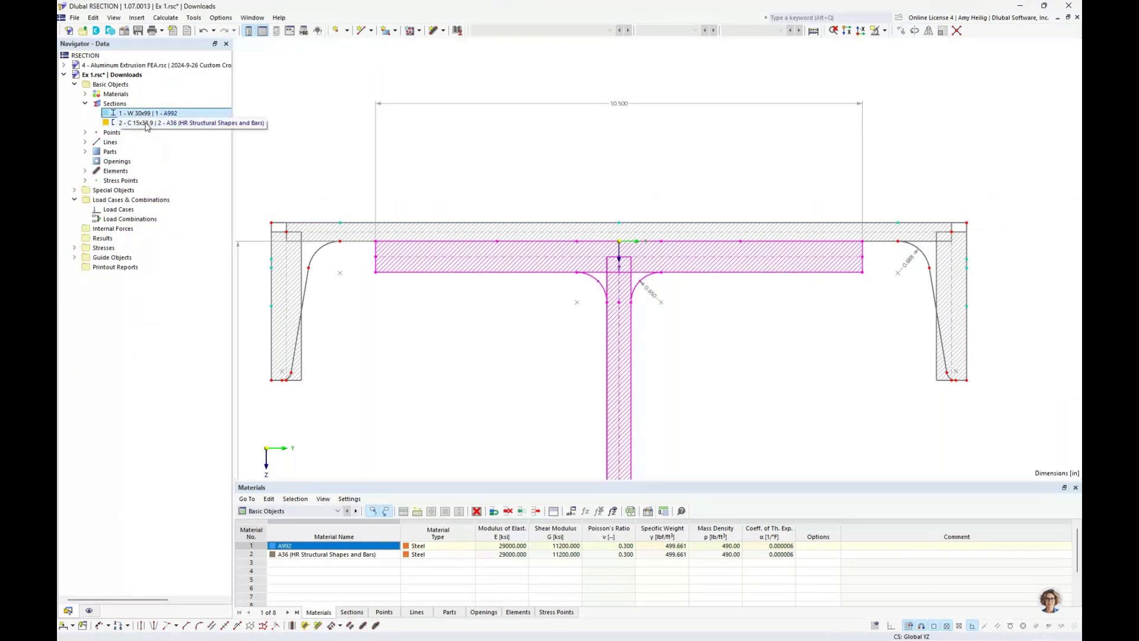
left_click(146, 123, "ctrl")
right_click(167, 116)
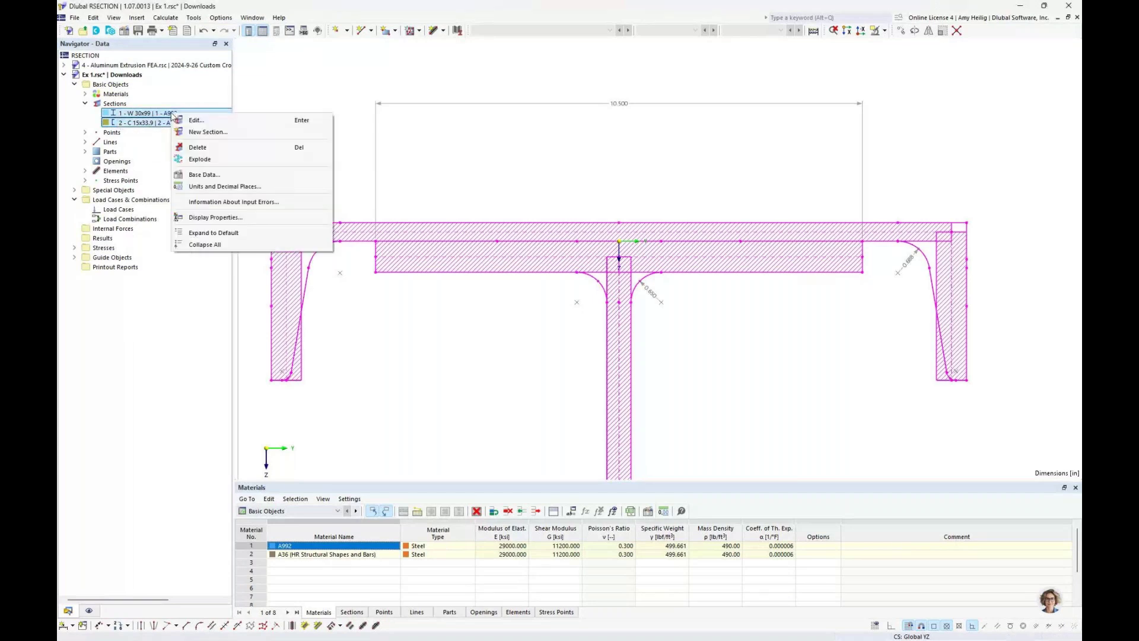
key("Escape")
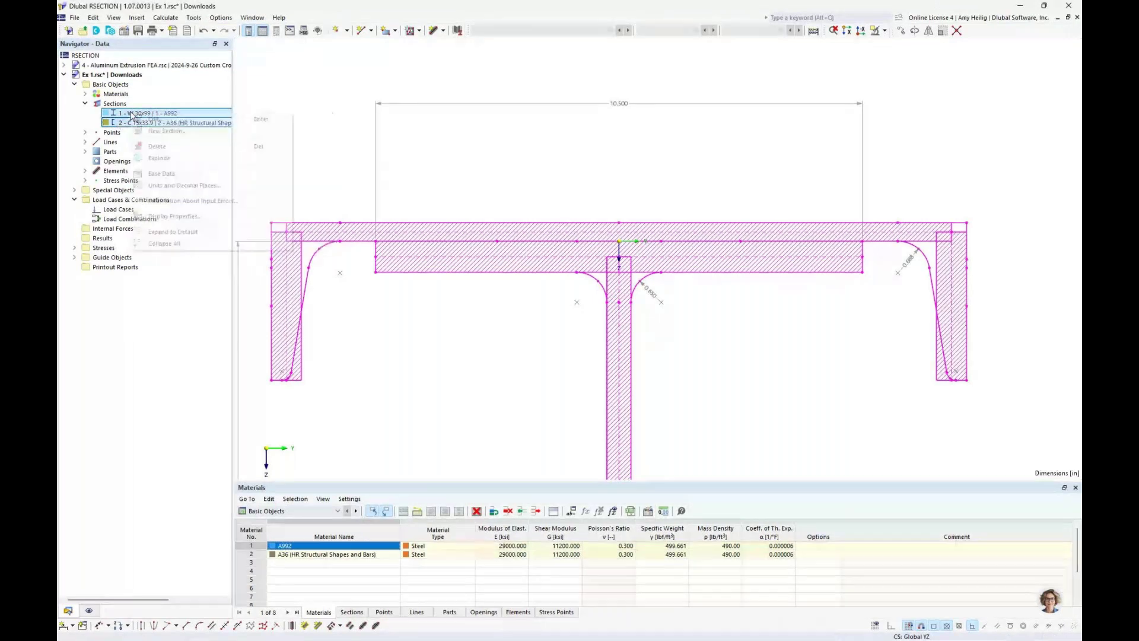
right_click(130, 114)
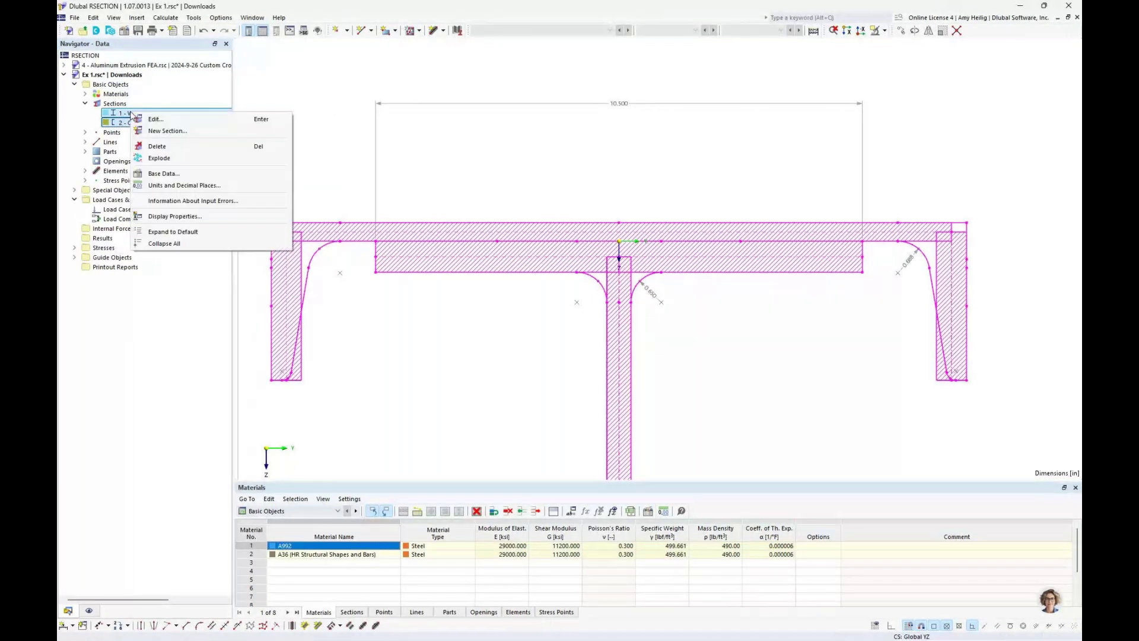
left_click(168, 142)
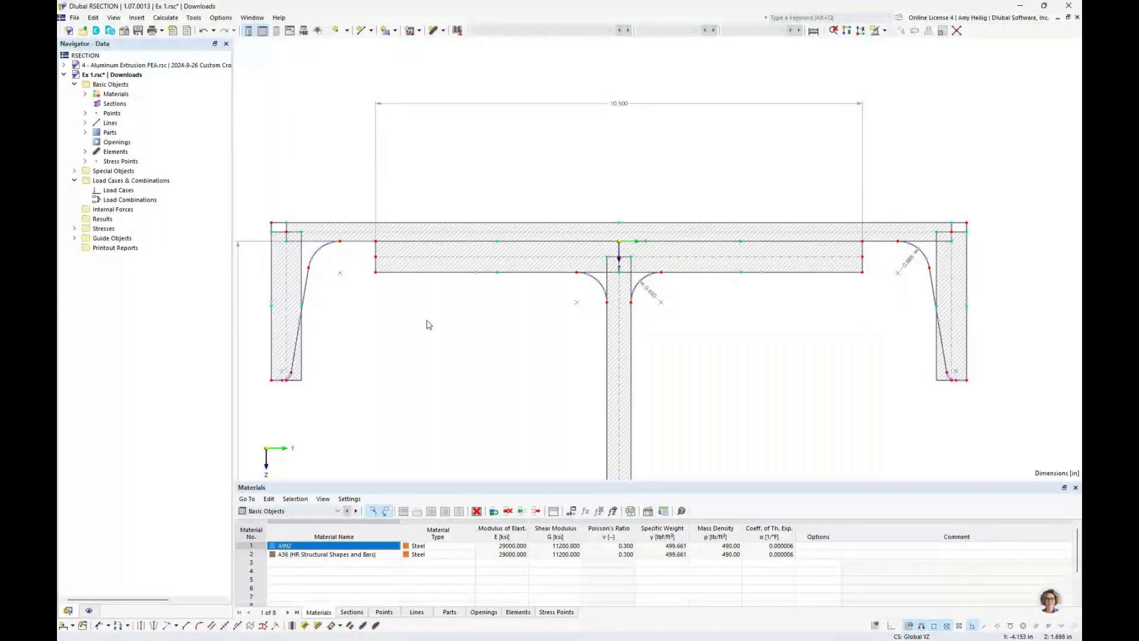
left_click(450, 251)
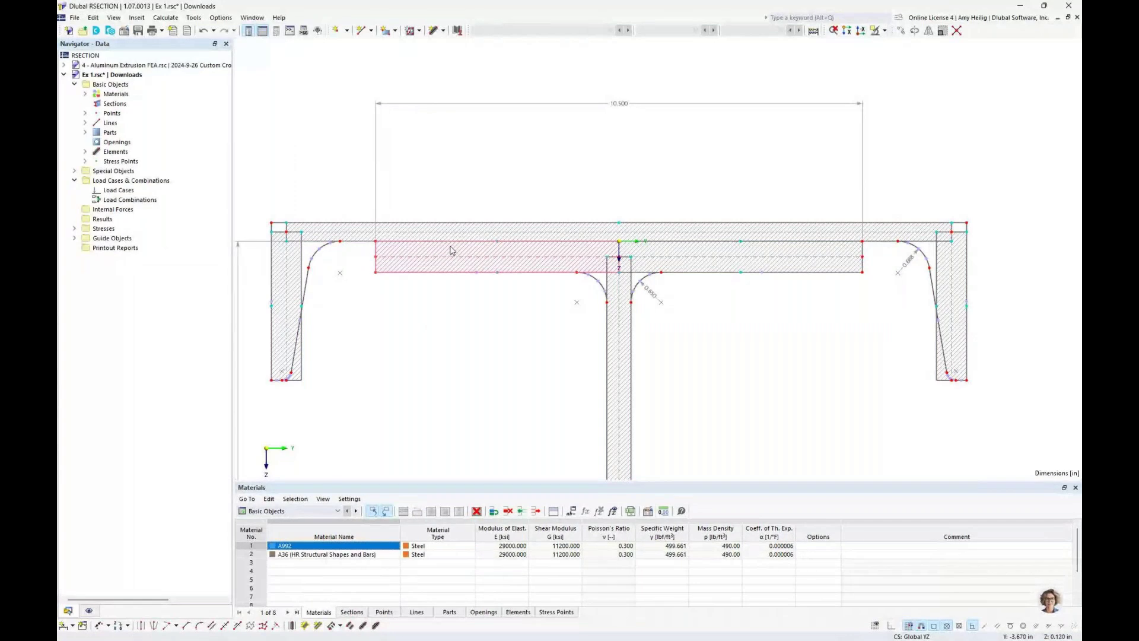
left_click(432, 351)
right_click(433, 321)
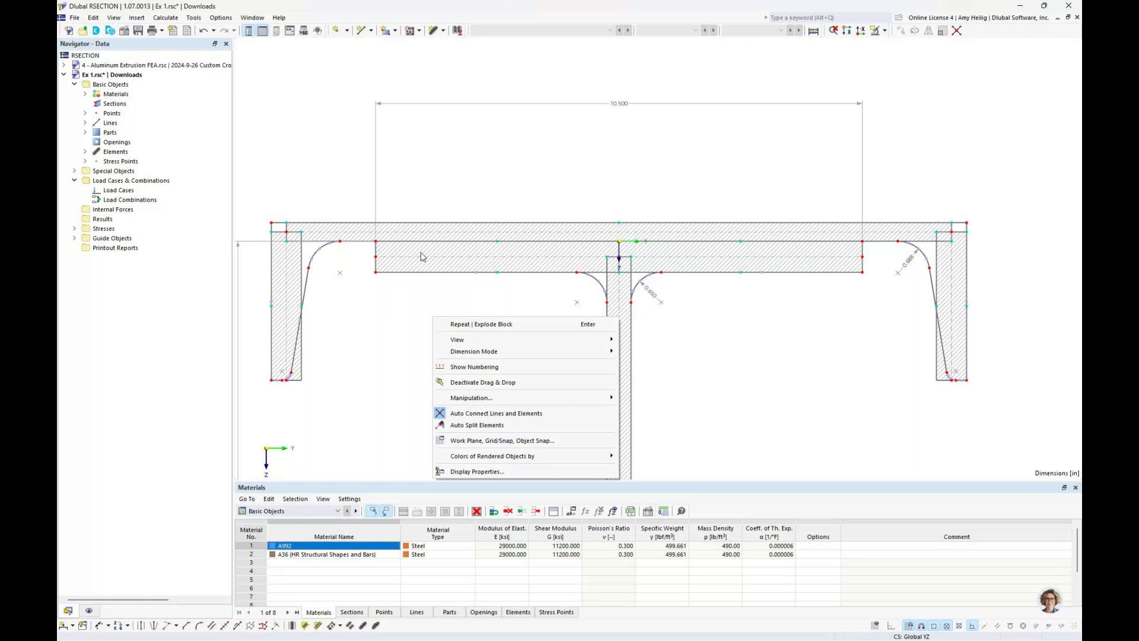
left_click(367, 327)
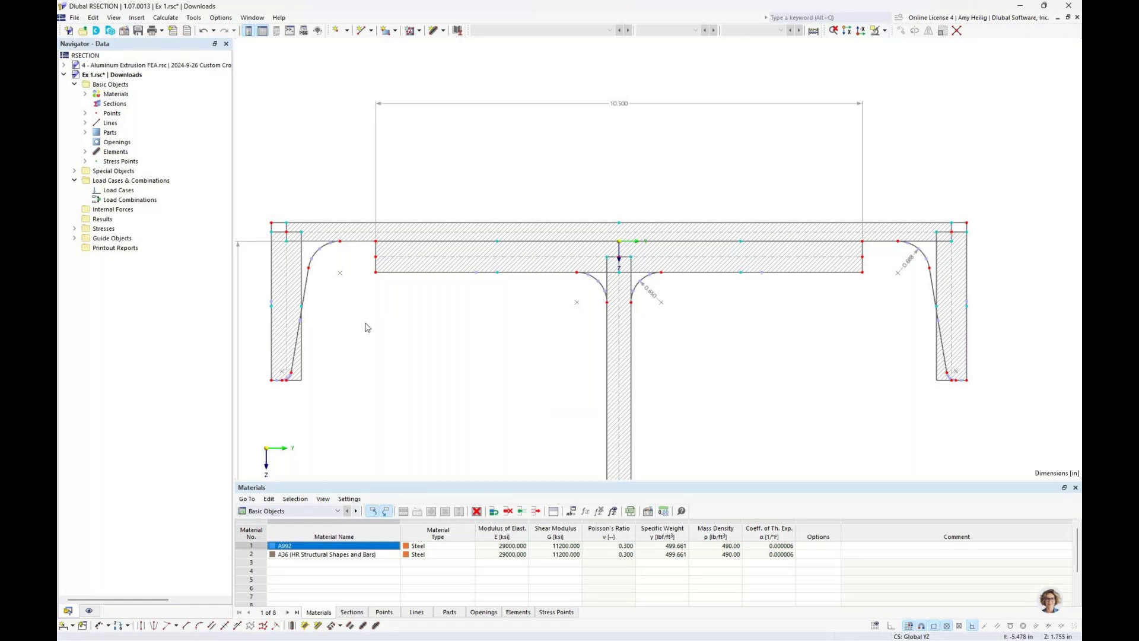
- Start a new single-line A992 element with a thickness of 0 and an effective shear transfer thickness of 0.125 in
left_click(442, 31)
left_click(455, 45)
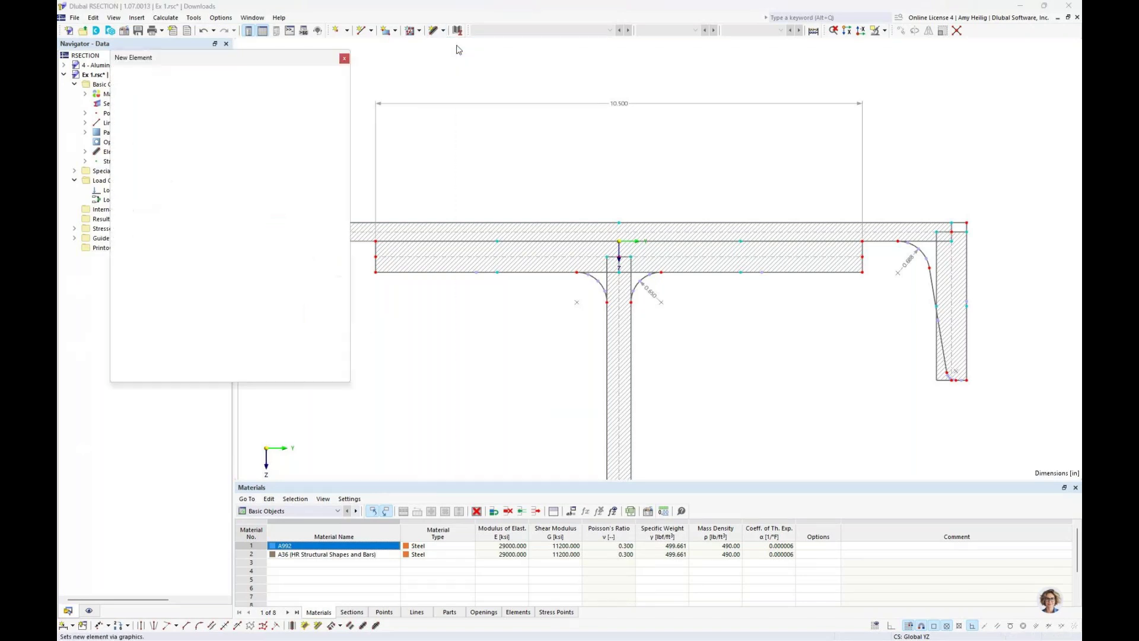
left_click(259, 280)
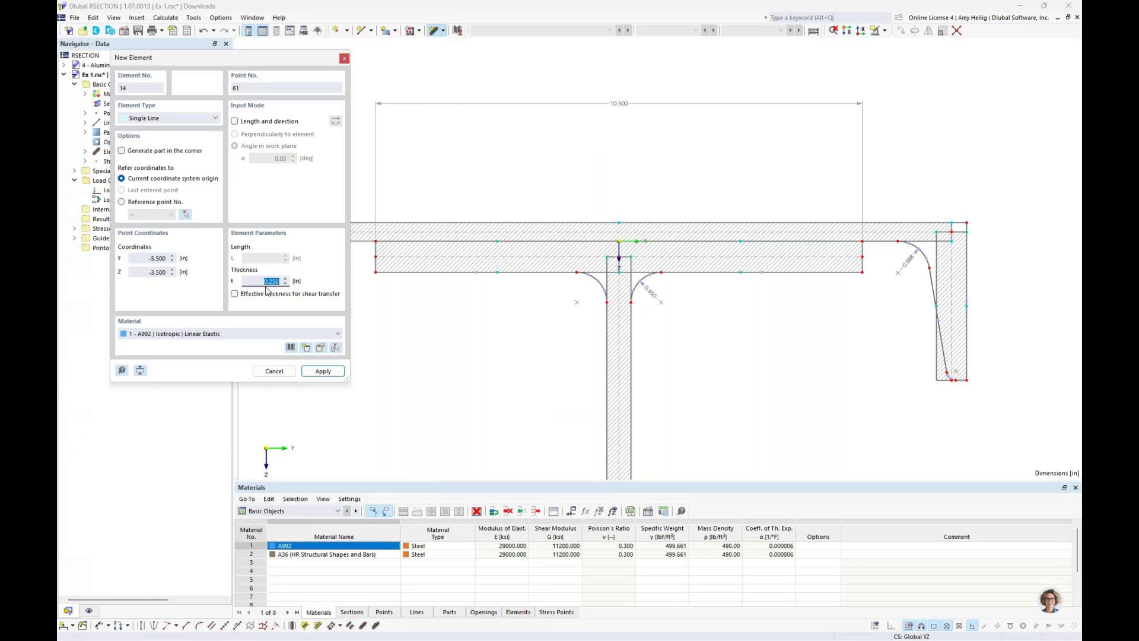
type("0")
left_click(235, 294)
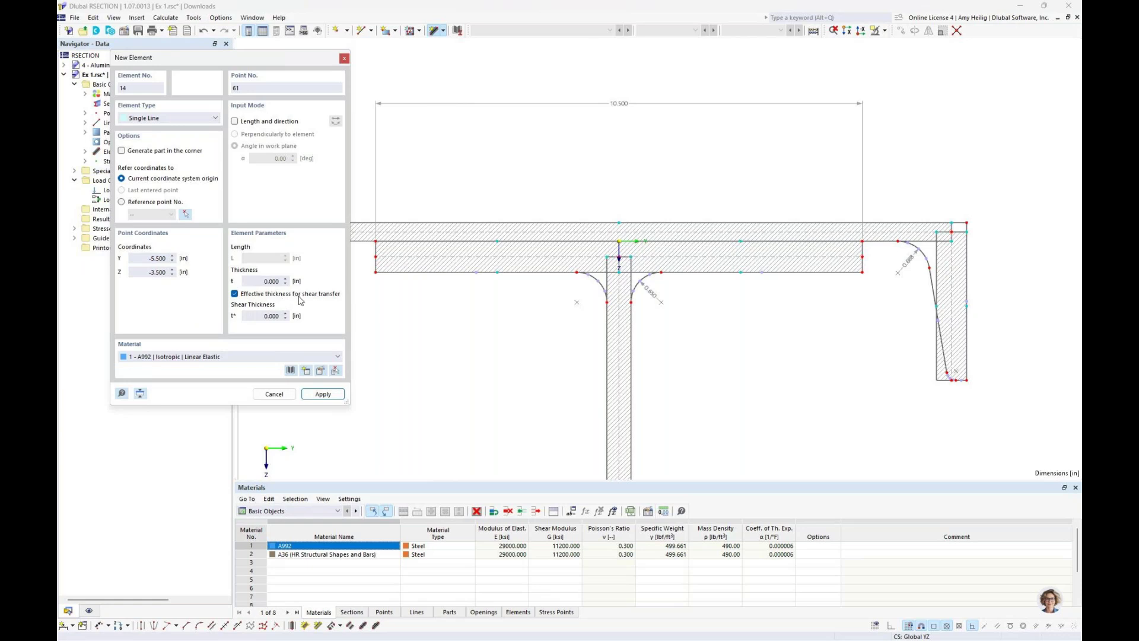
double_click(255, 315)
type("0.125")
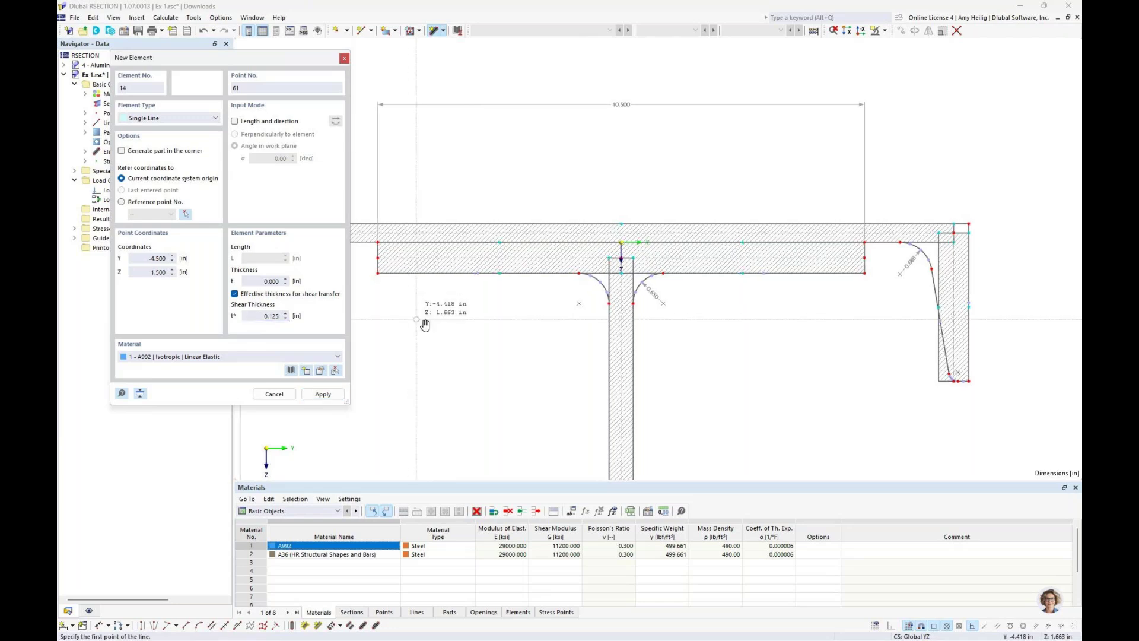
- Draw 0.535 in vertical connecting elements from the W-section's top flange centreline to the channel's web centreline at both flange tips
scroll(425, 325, "up", 2)
scroll(463, 295, "up", 4)
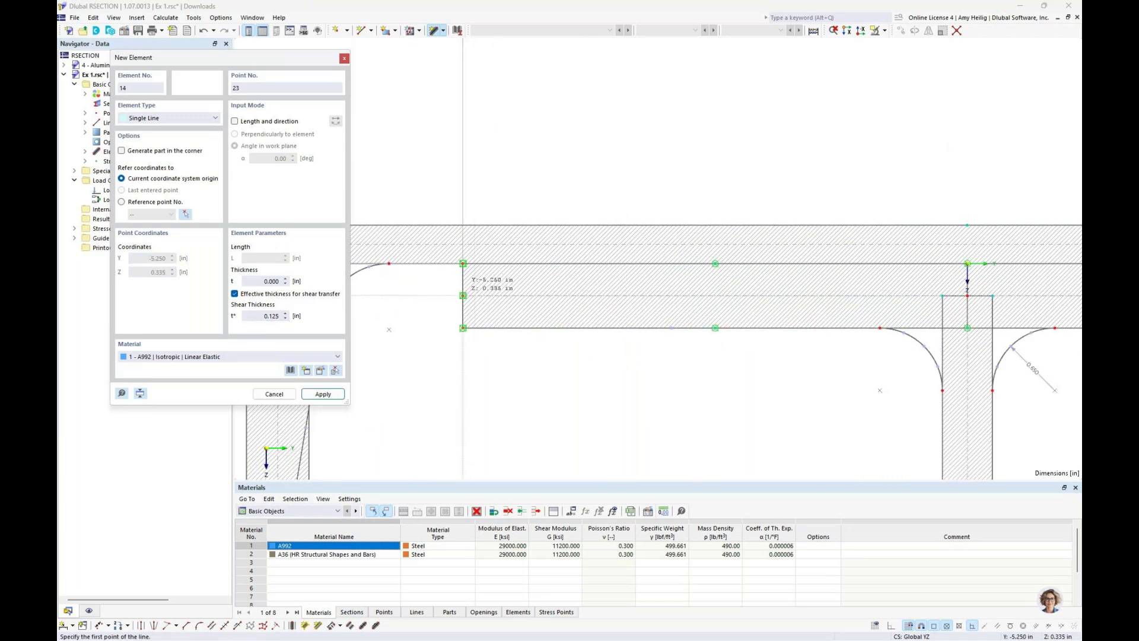
left_click(463, 295)
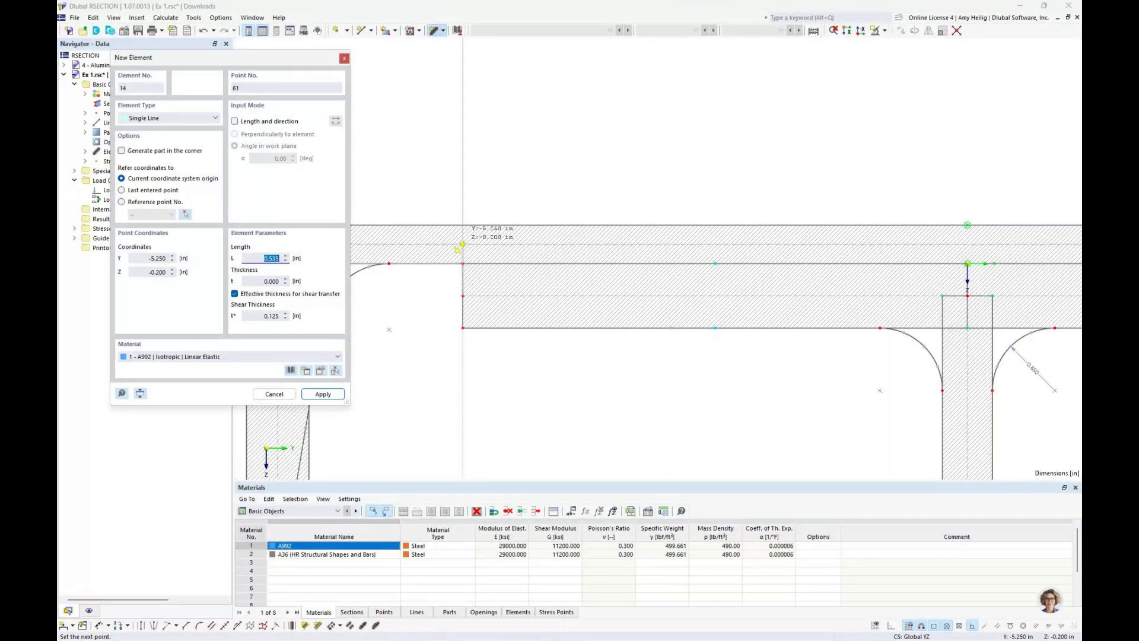
left_click(462, 245)
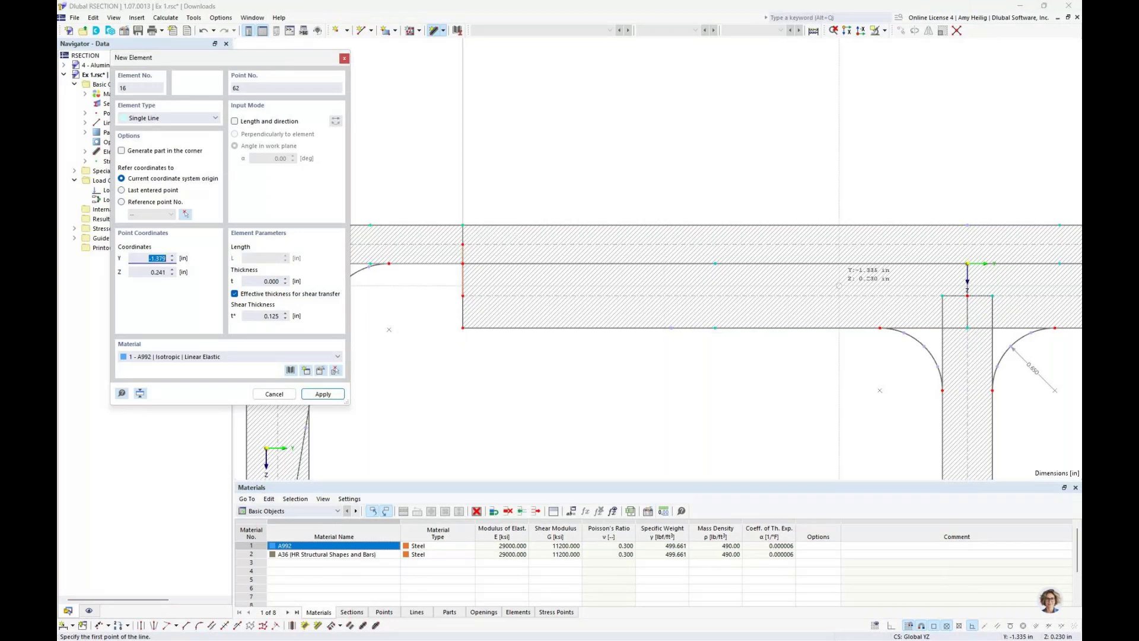
scroll(838, 285, "right", 5)
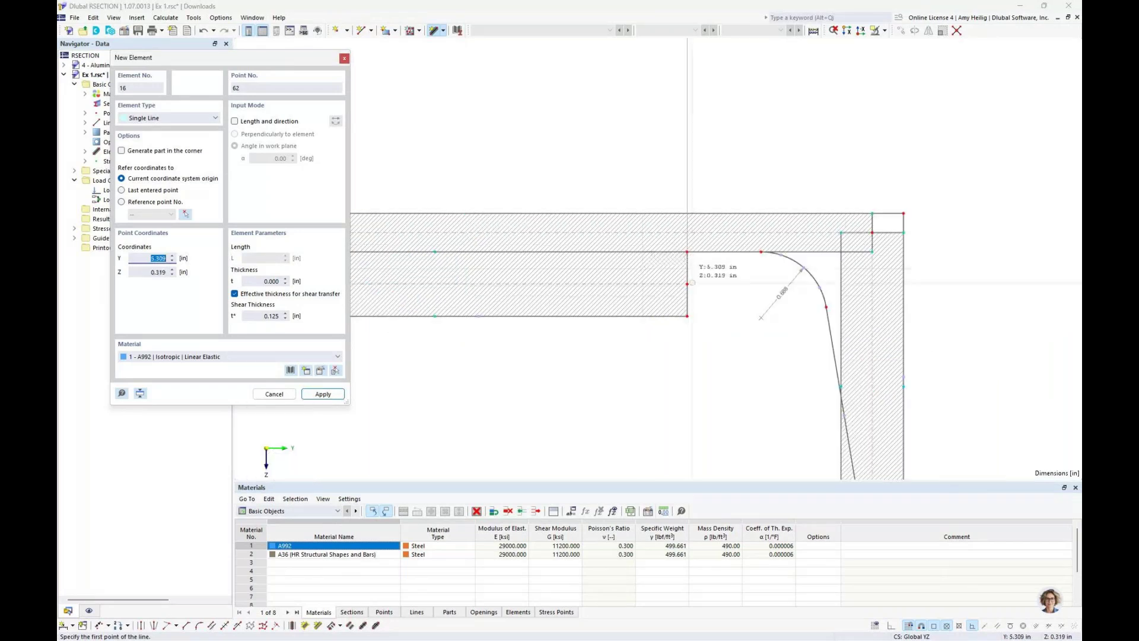
left_click(687, 284)
left_click(687, 284)
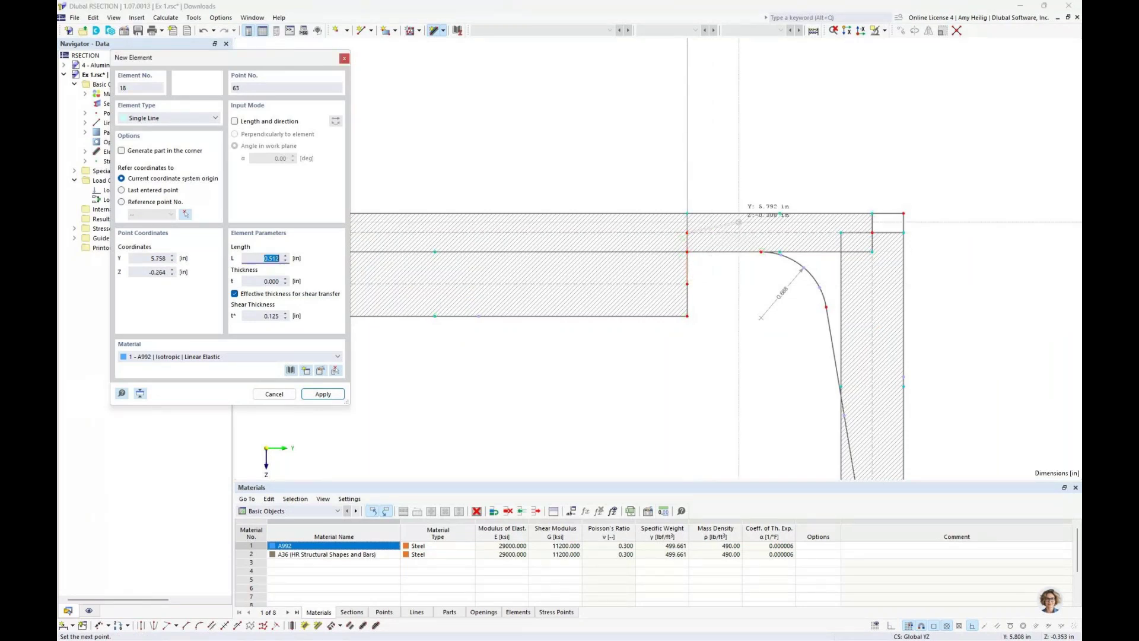
right_click(730, 171)
right_click(730, 171)
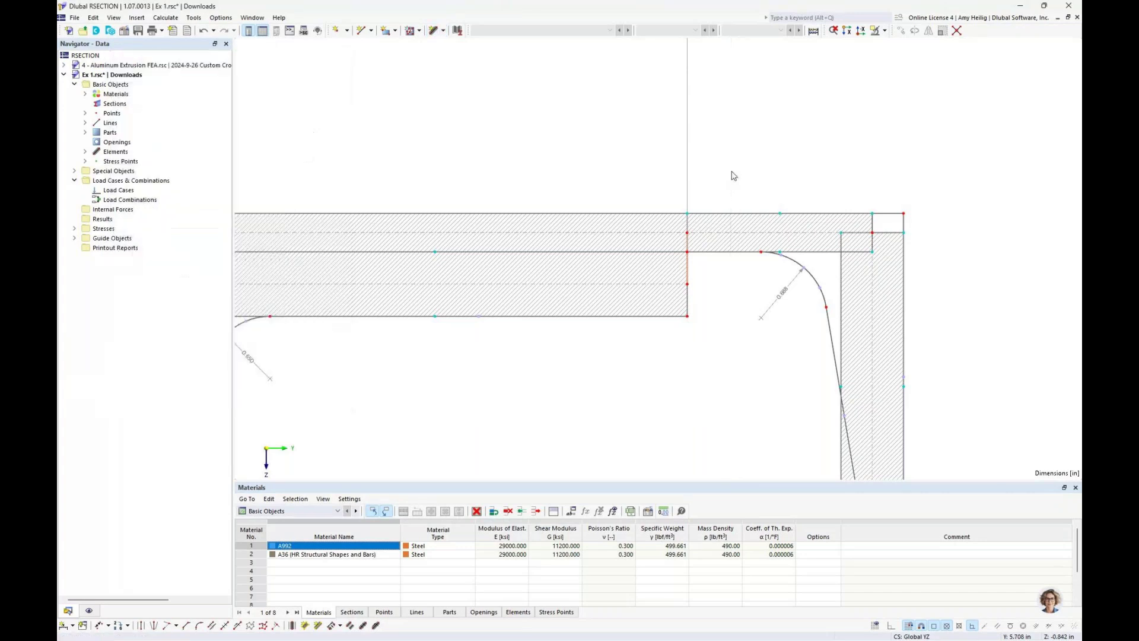
- Examine the two new connecting elements, 16 and 14, in the element list
scroll(734, 176, "down", 3)
scroll(734, 176, "down", 2)
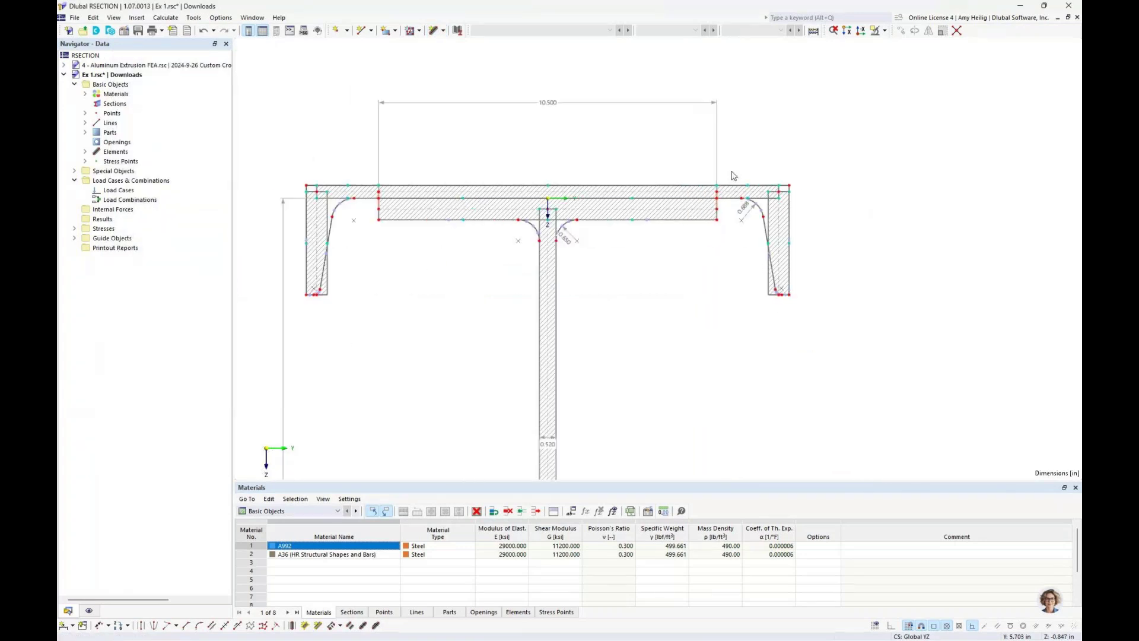
scroll(546, 224, "down", 1)
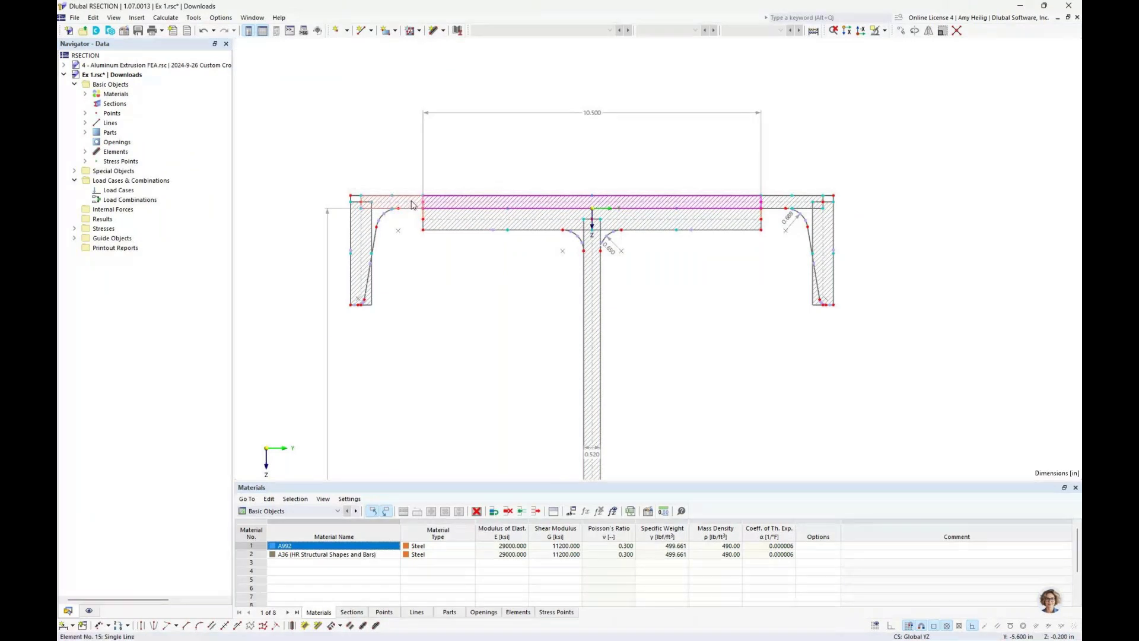
left_click(84, 152)
left_click(171, 259)
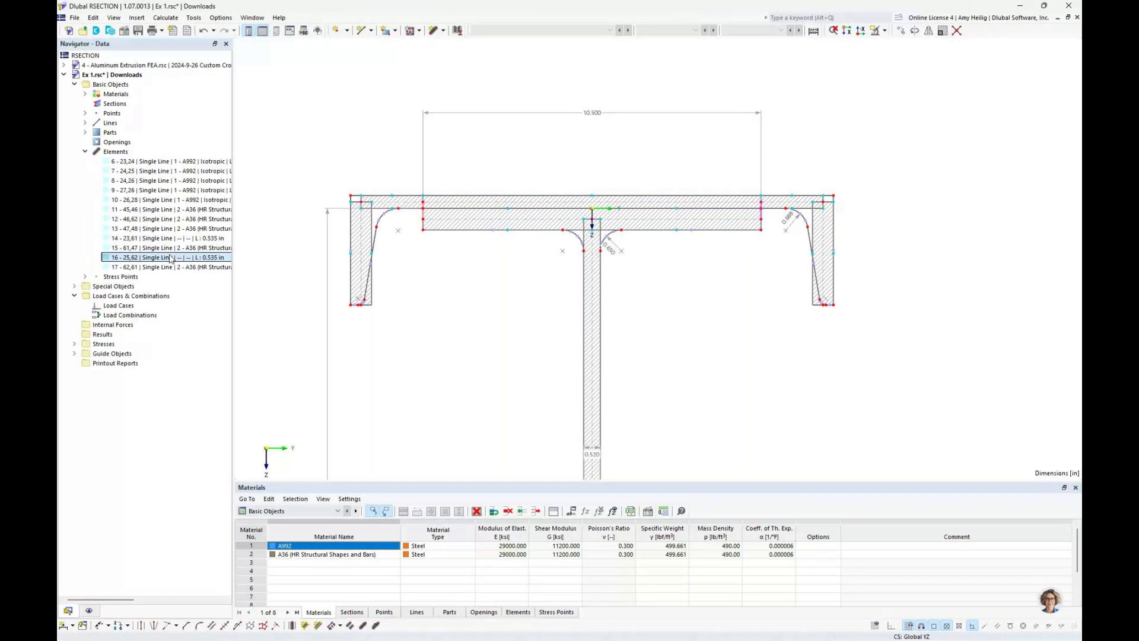
left_click(171, 239)
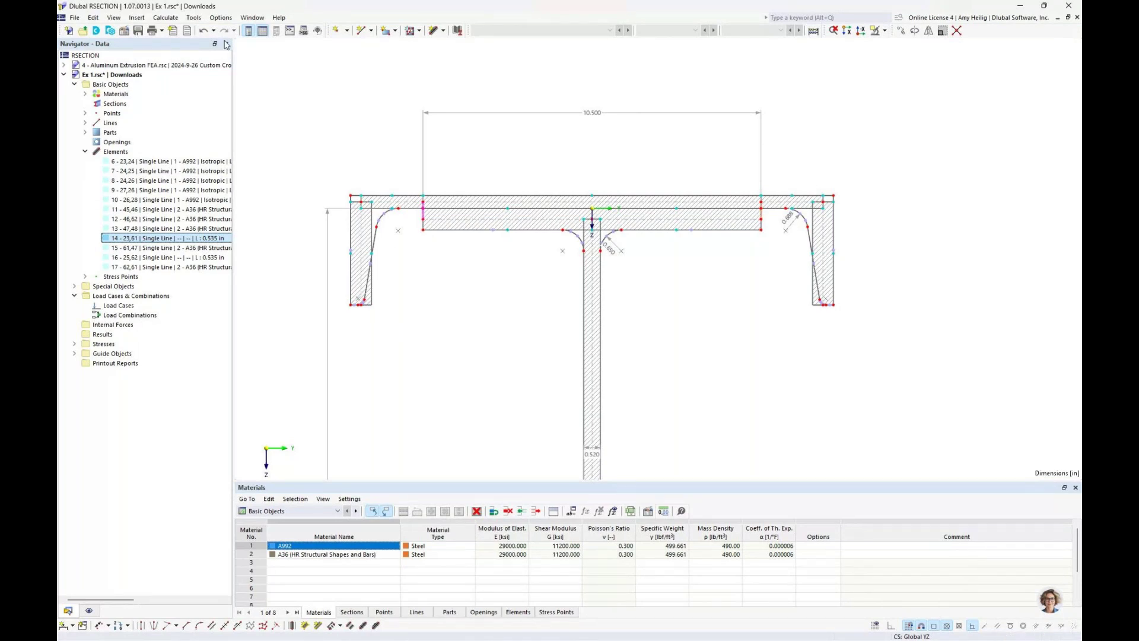
- Calculate the connected built-up section and bring the whole result plot into view
left_click(165, 17)
left_click(180, 34)
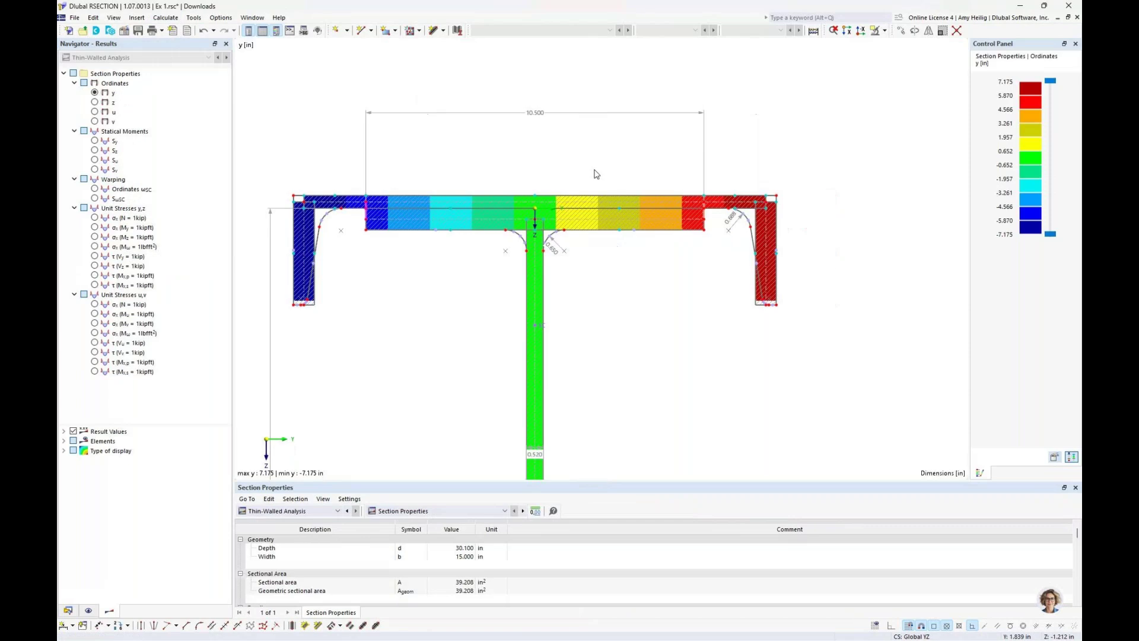
scroll(662, 264, "down", 3)
left_click_drag(663, 319, 664, 244)
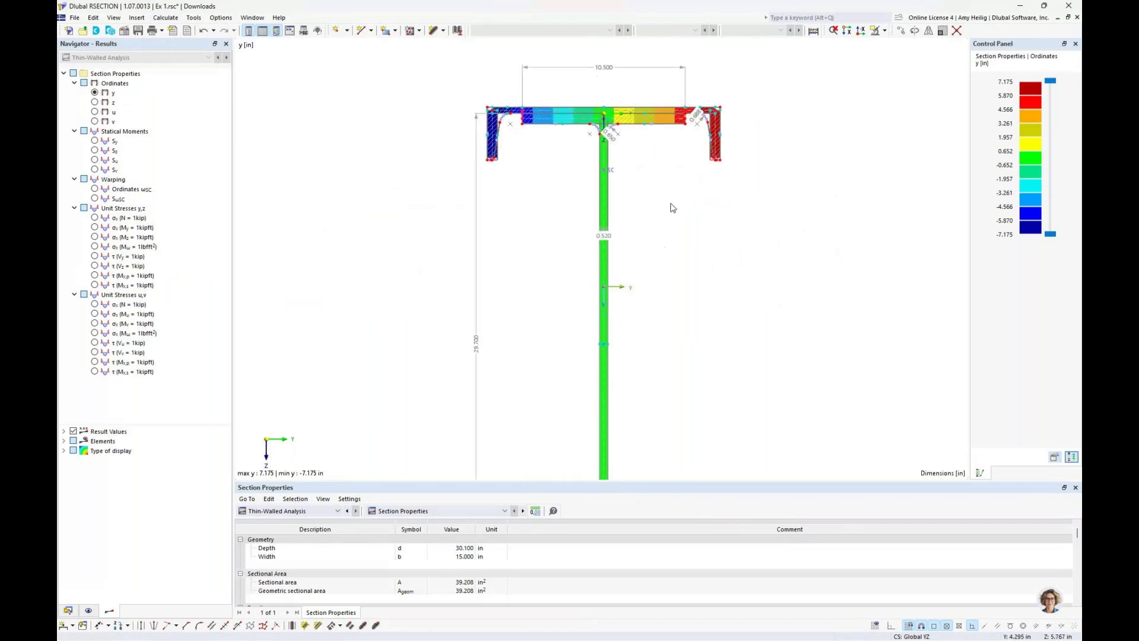
scroll(663, 246, "down", 2)
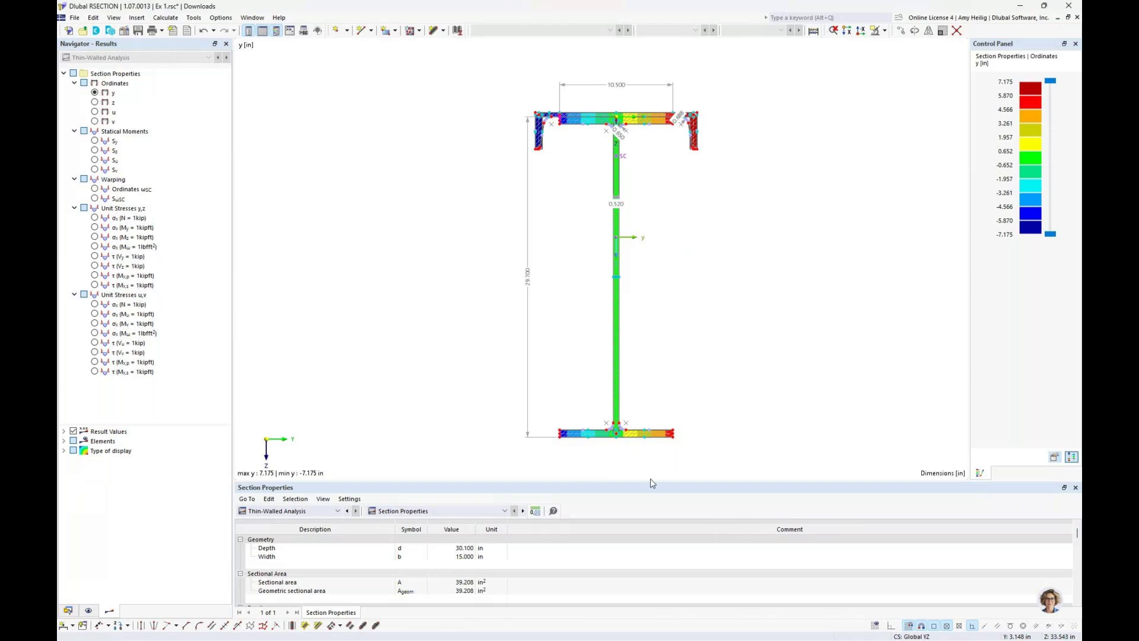
- Examine the calculated section properties, from geometry and bending through shear, torsion, warping, stability and plasticity
left_click_drag(650, 478, 662, 253)
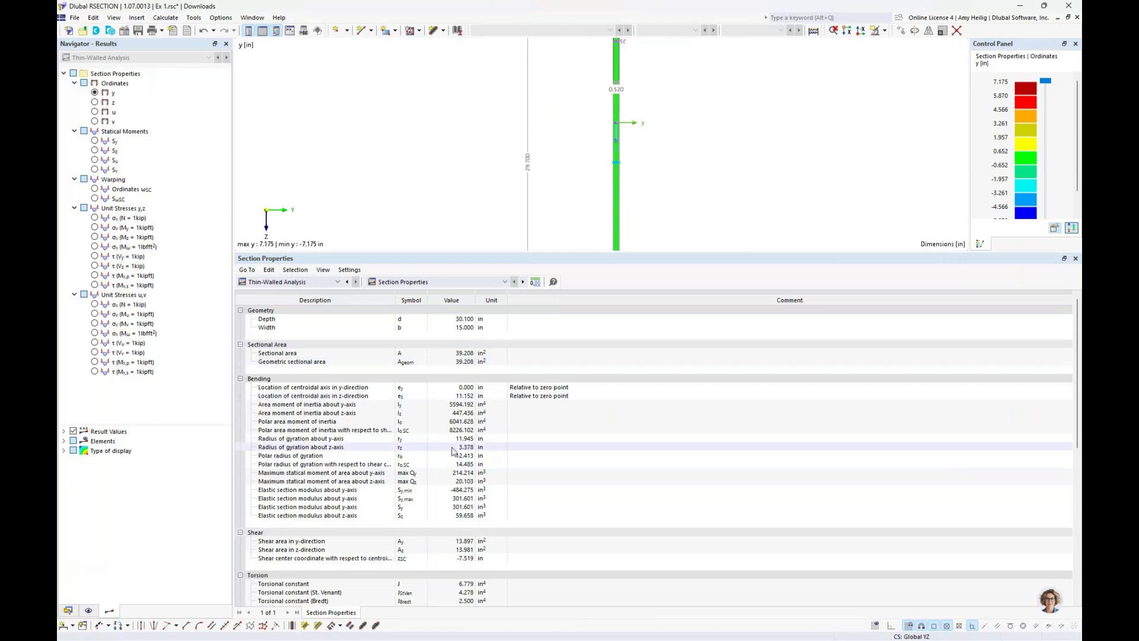
scroll(452, 450, "down", 4)
scroll(453, 451, "down", 3)
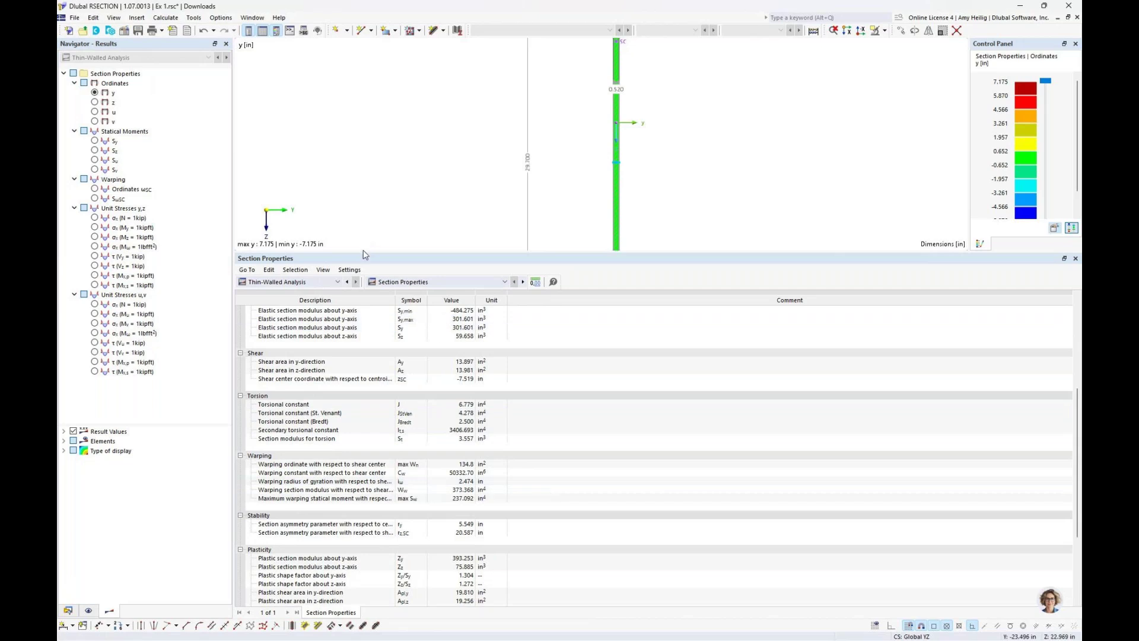
left_click_drag(365, 253, 459, 424)
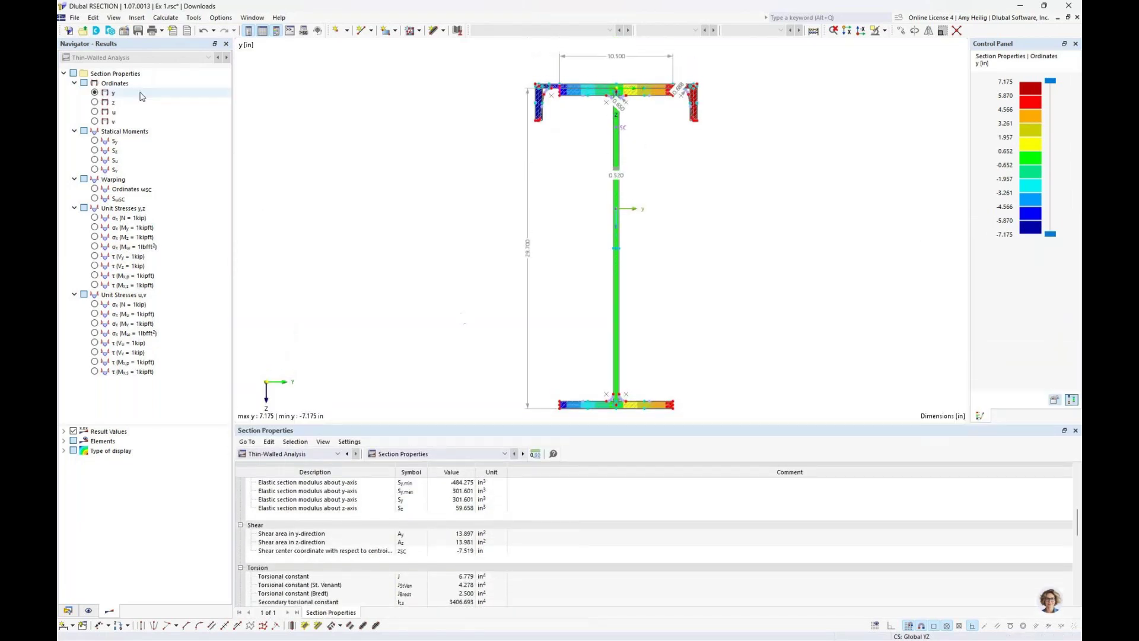
left_click(75, 17)
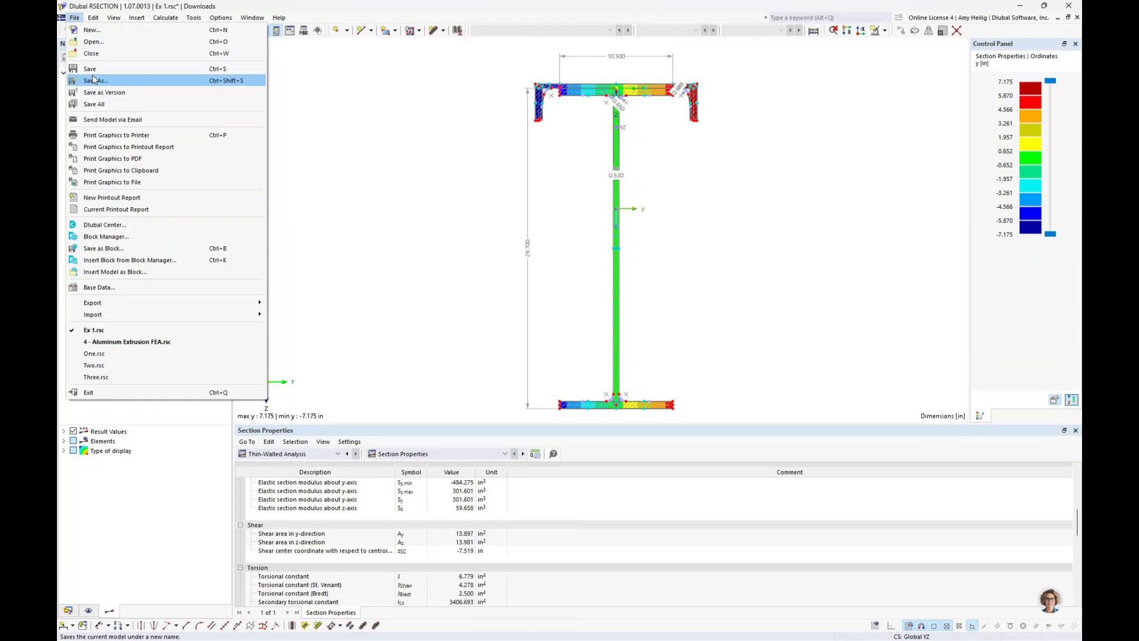
left_click(412, 240)
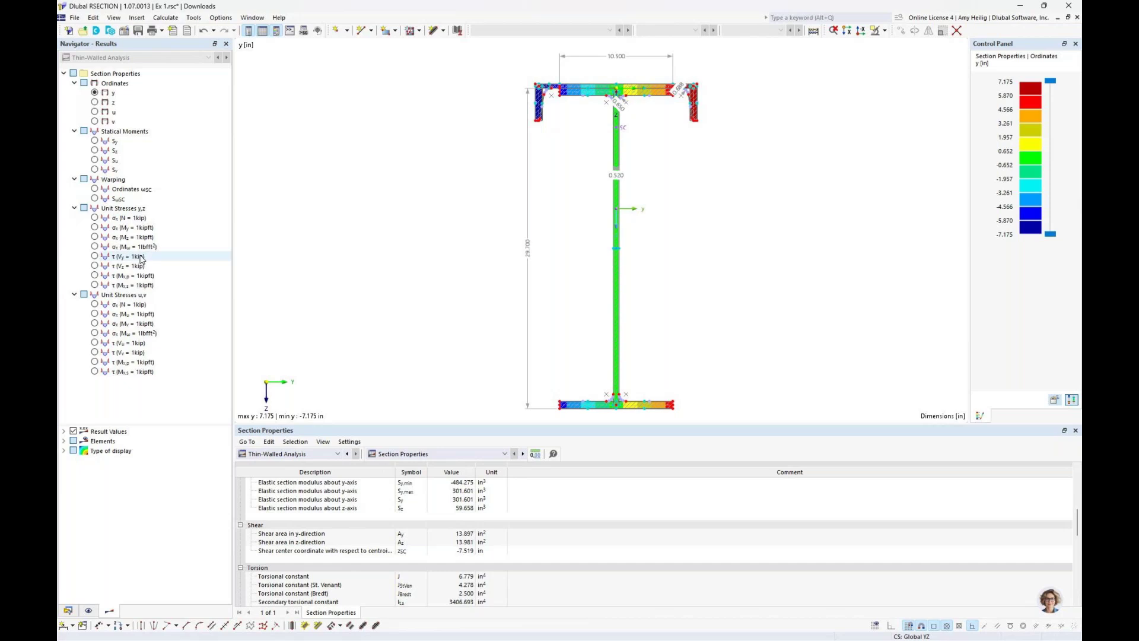
- Display the unit normal stresses for N = 1 kip and for My = 1 kipft, and return to the model data
left_click(95, 218)
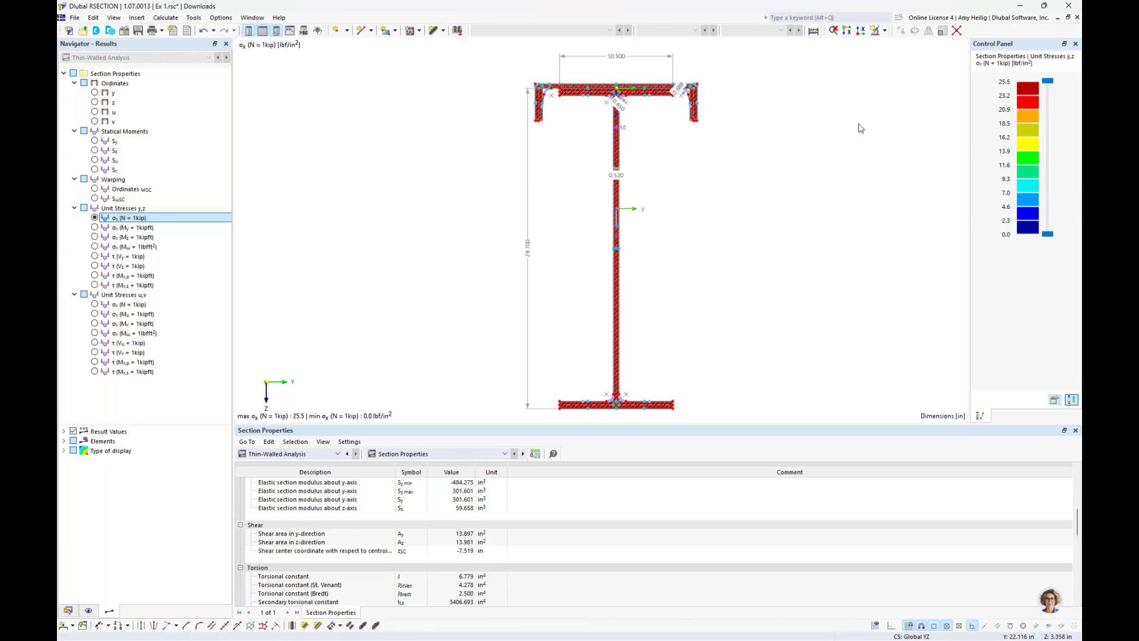
left_click(95, 227)
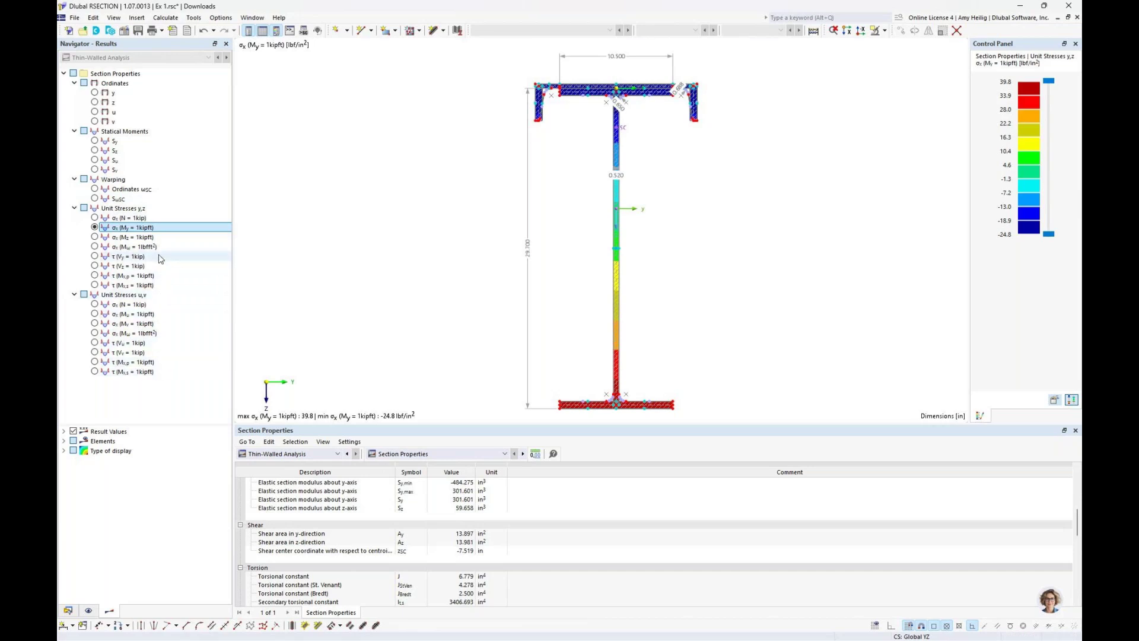
left_click(68, 610)
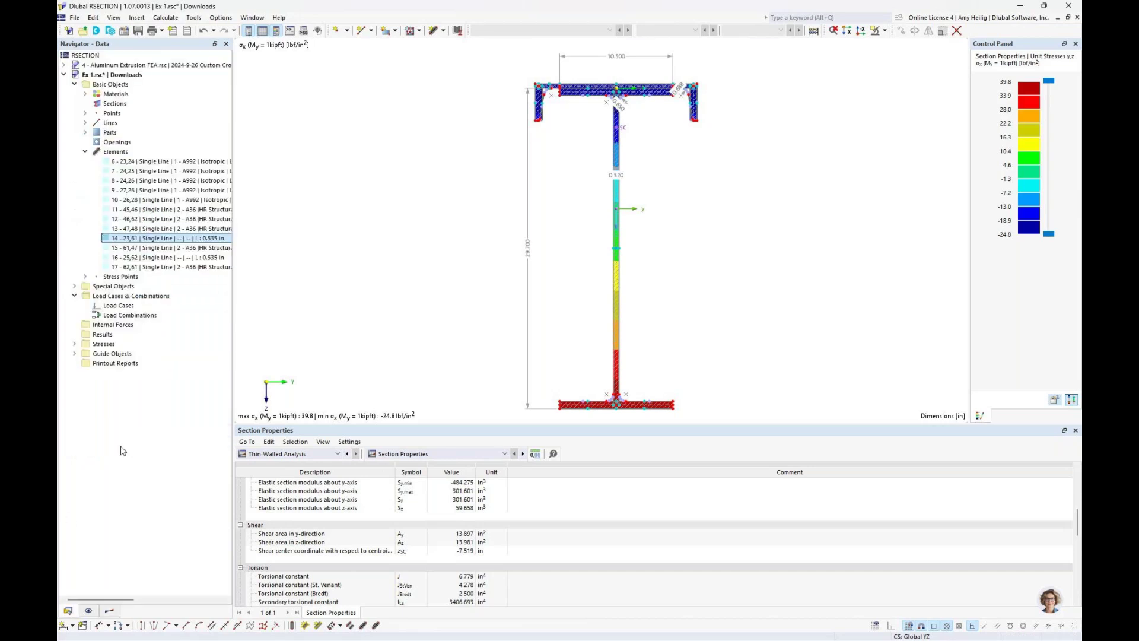
- Create load case LC1 with the name "Load 1" in the Permanent action category
left_click(85, 152)
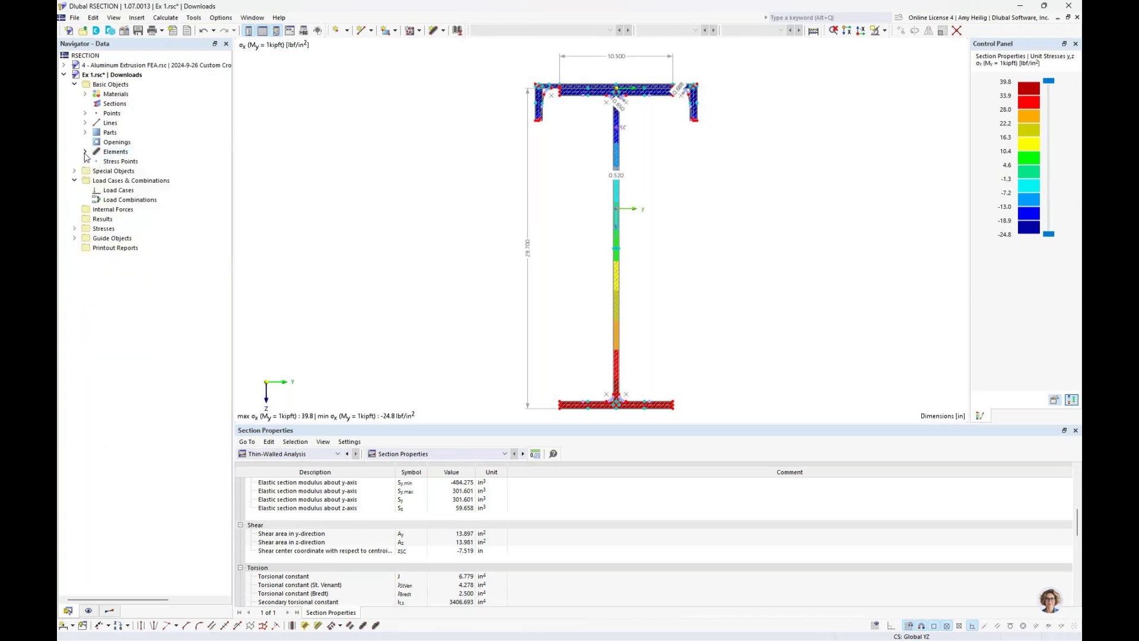
right_click(122, 192)
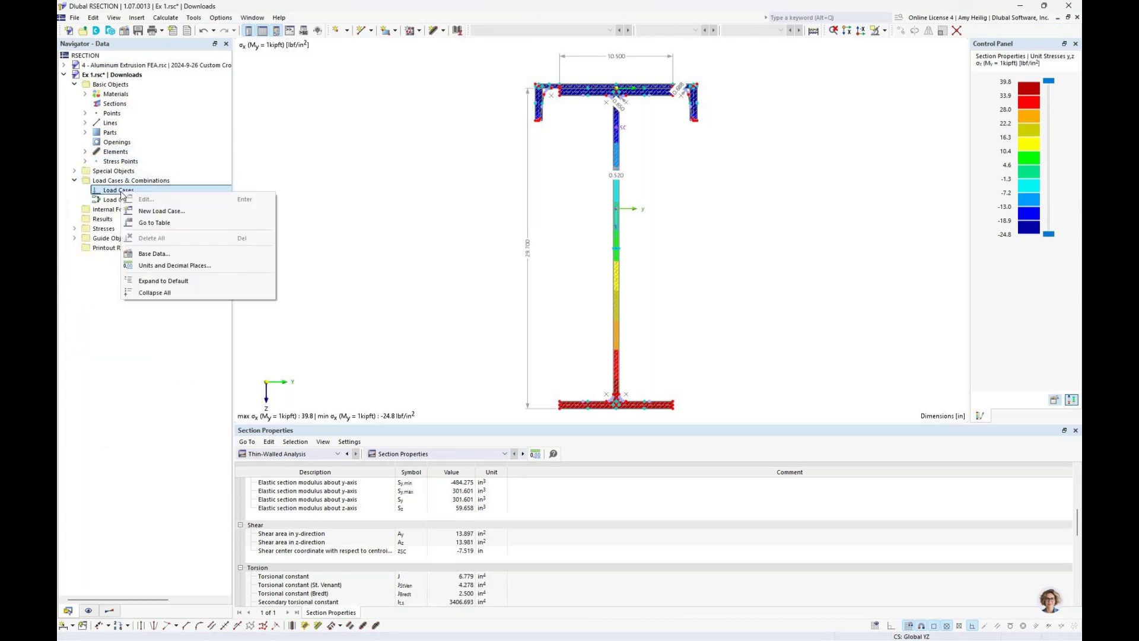
left_click(161, 211)
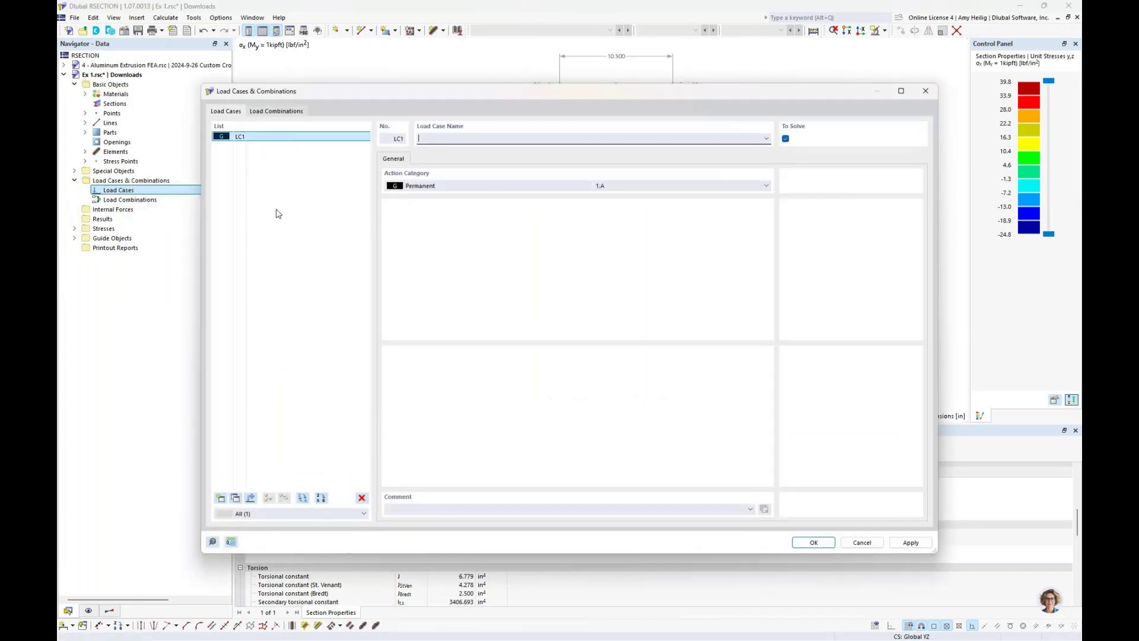
left_click(277, 112)
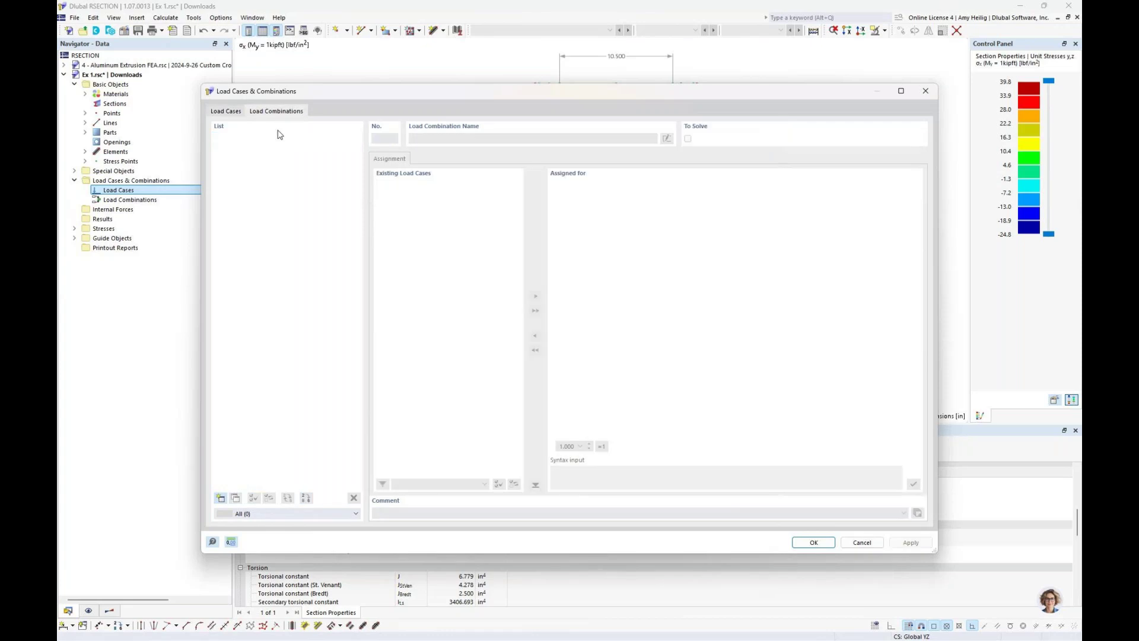
left_click(231, 113)
left_click(431, 142)
type("Load 1")
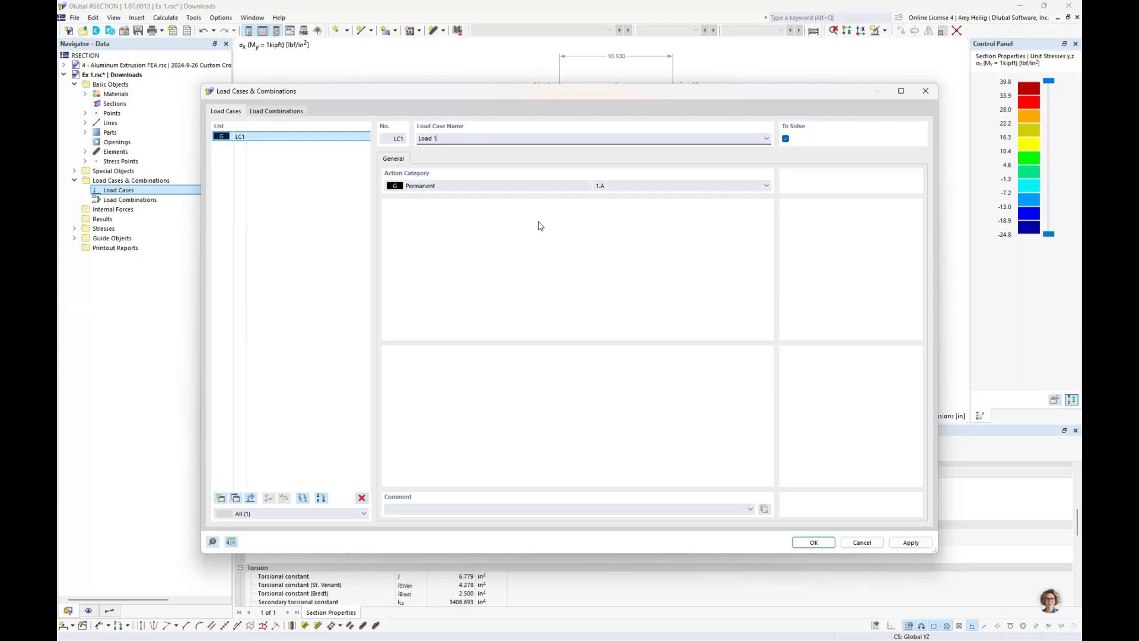
left_click(808, 538)
- Add internal forces to LC1 with a shear force Vz of -10 kip and a bending moment My of 100 kipft
left_click(74, 209)
left_click(85, 219)
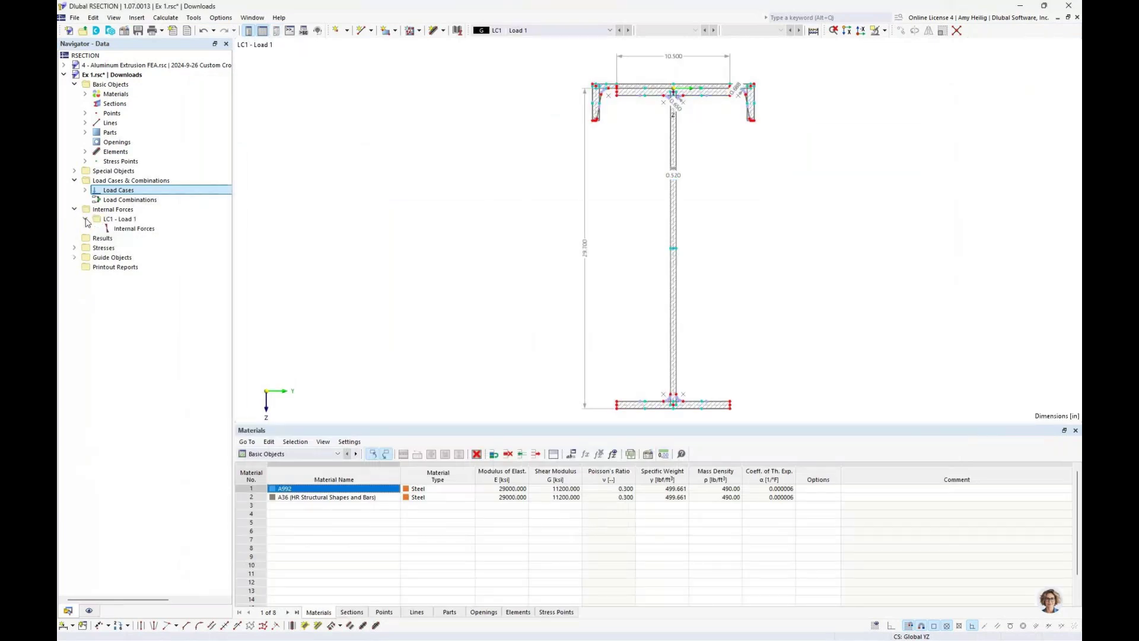
right_click(126, 233)
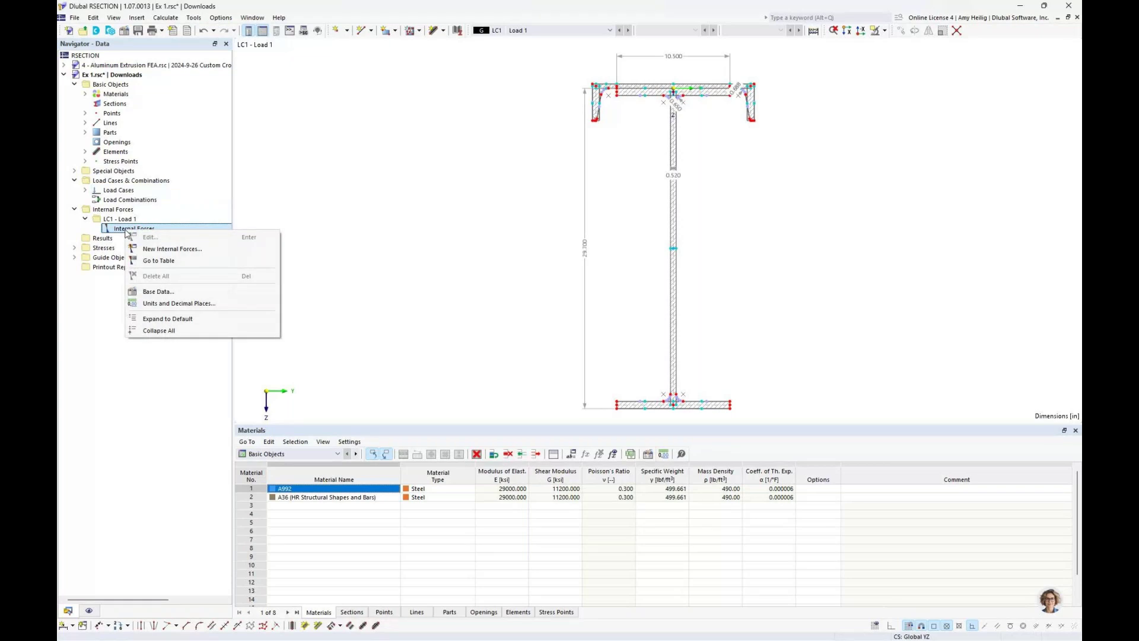
left_click(158, 252)
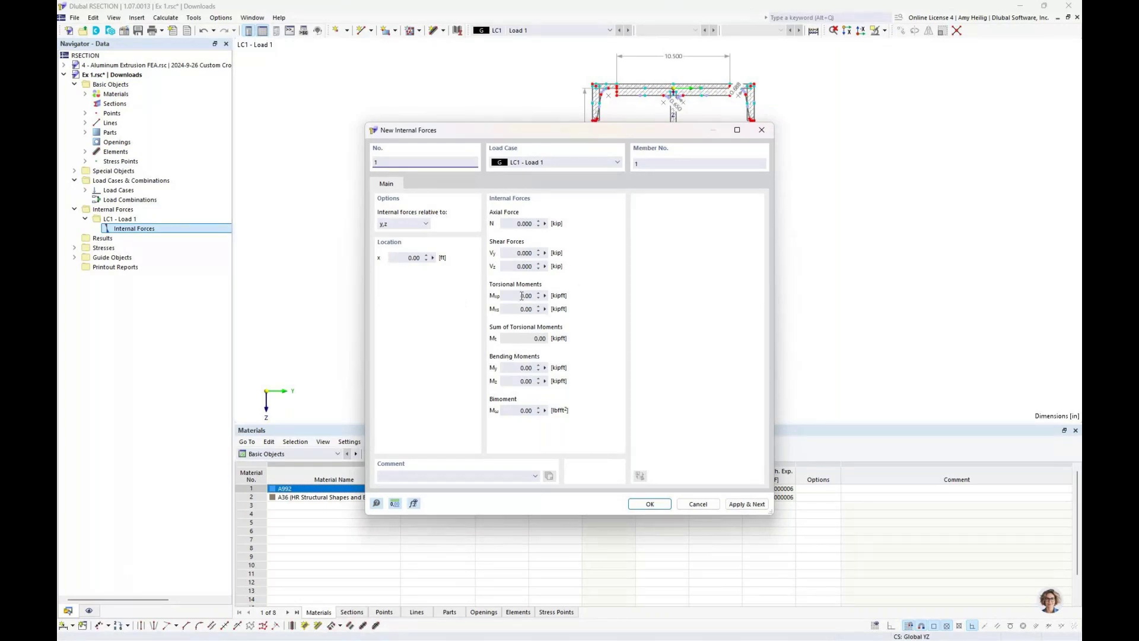
left_click(514, 266)
type("-10")
left_click(543, 368)
left_click_drag(520, 368, 544, 368)
type("10")
left_click(649, 504)
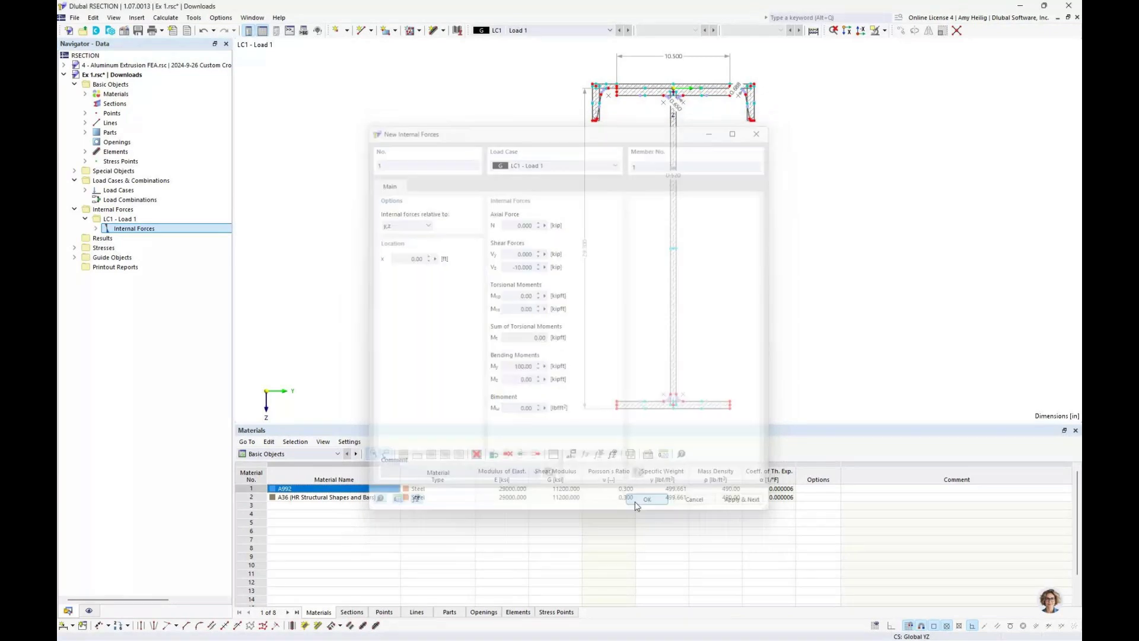
- Calculate the section with the load case and display the von Mises equivalent stresses
left_click(166, 19)
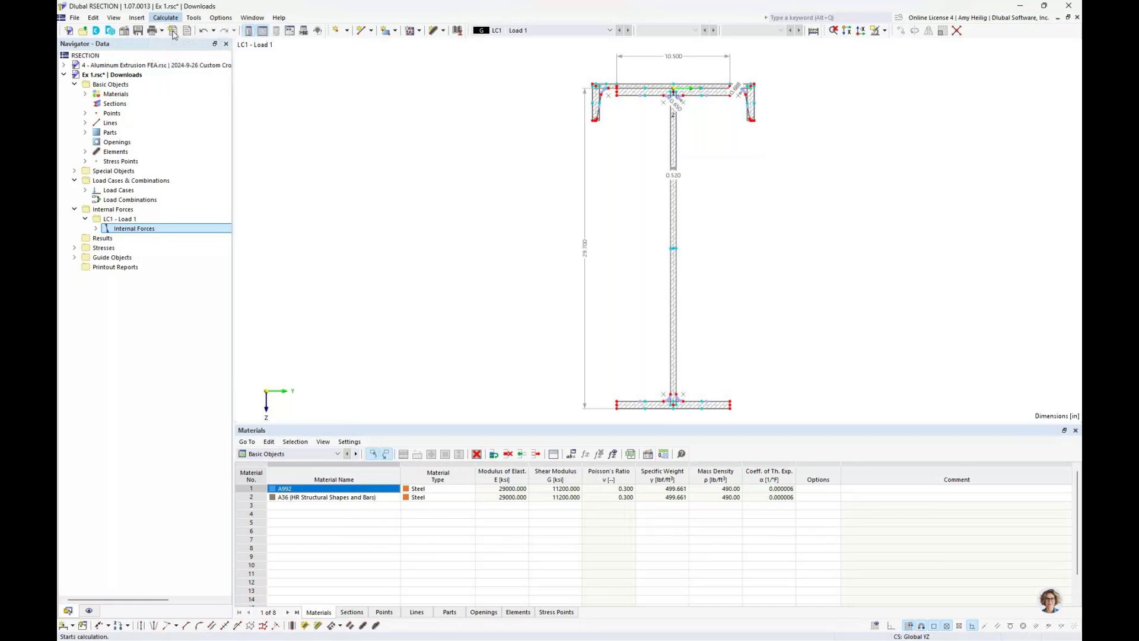
left_click(173, 33)
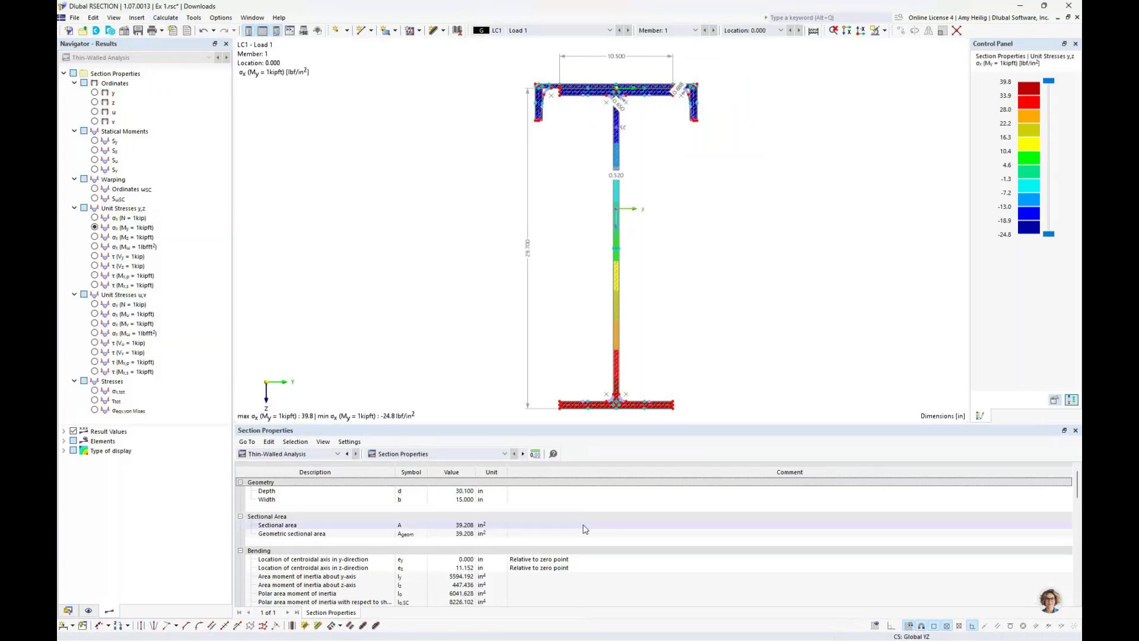
left_click(95, 410)
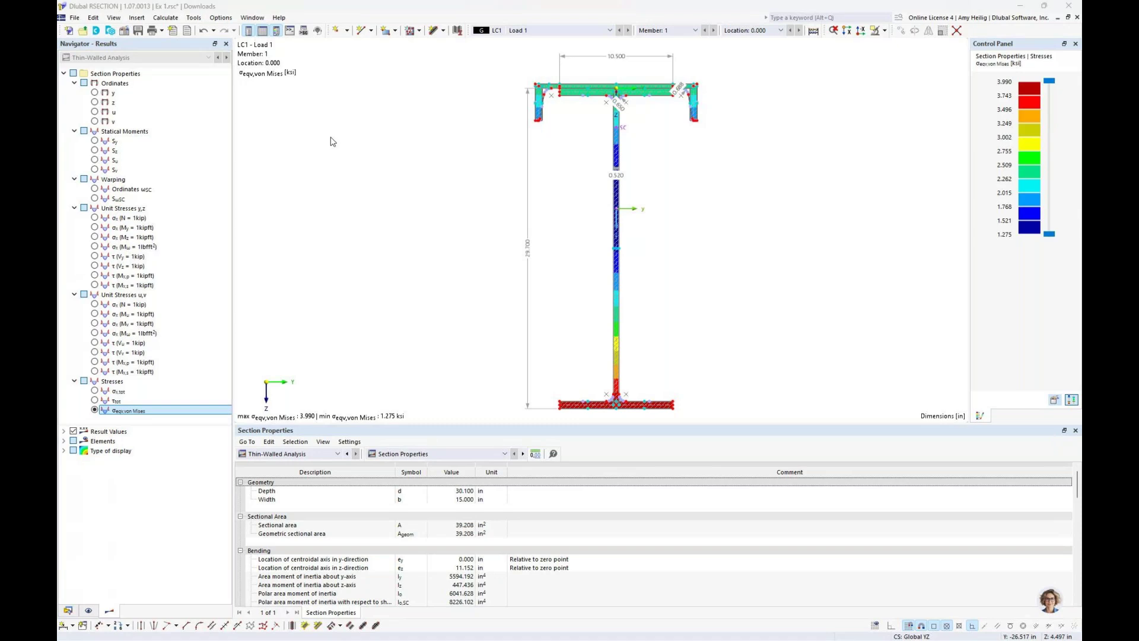
- Switch to AutoCAD to examine the Shape 1.dxf profile, and return to RSECTION
key("super+Tab")
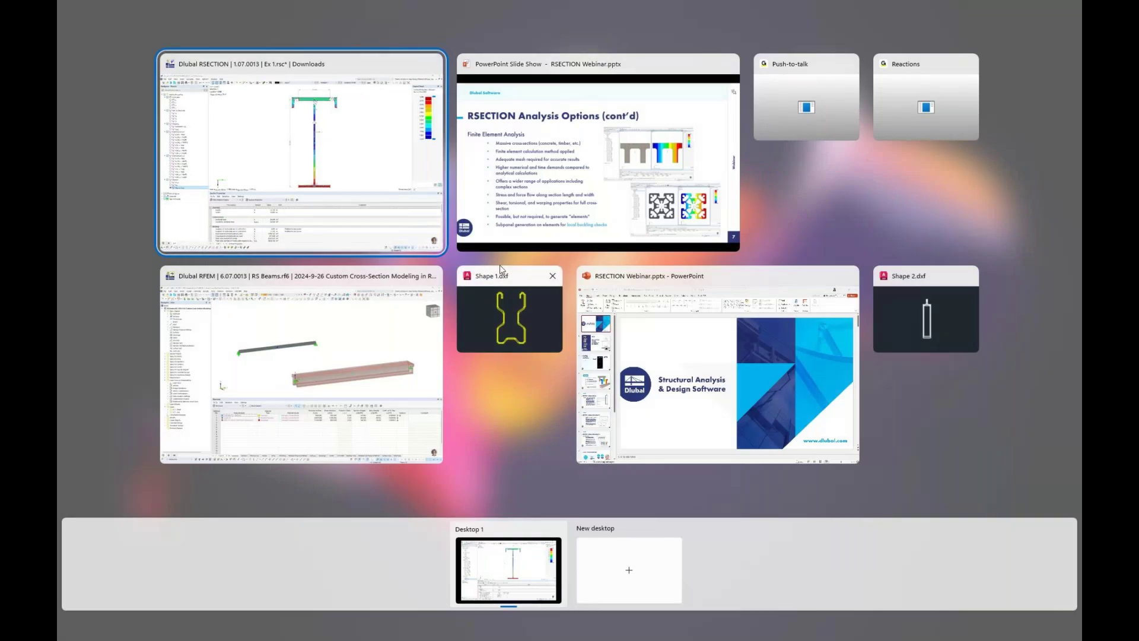
left_click(502, 318)
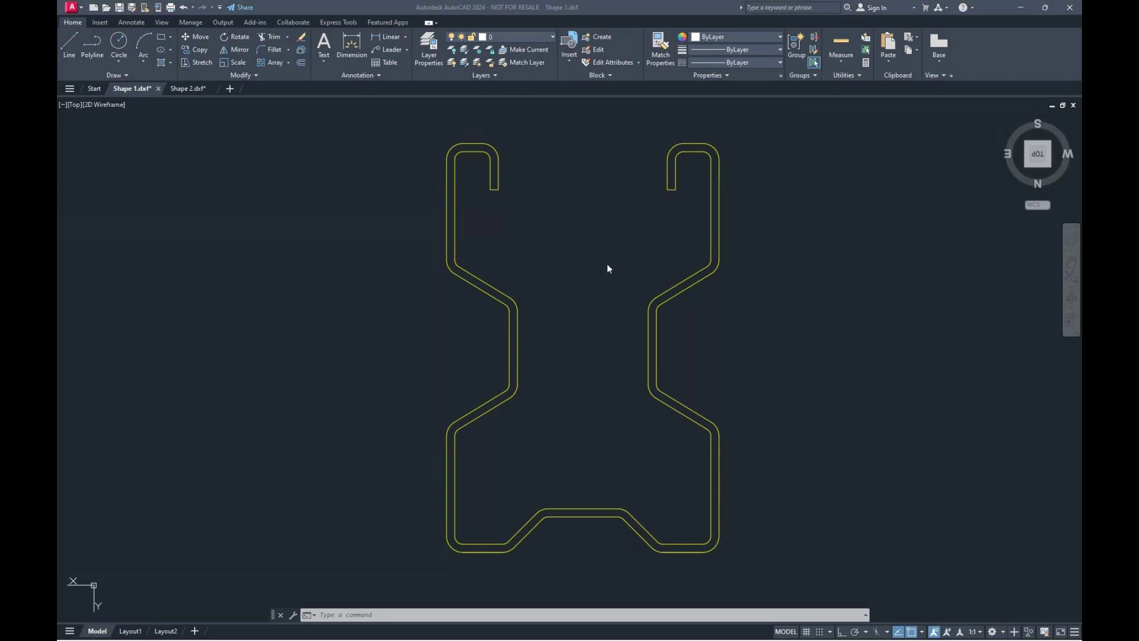
key("super+Tab")
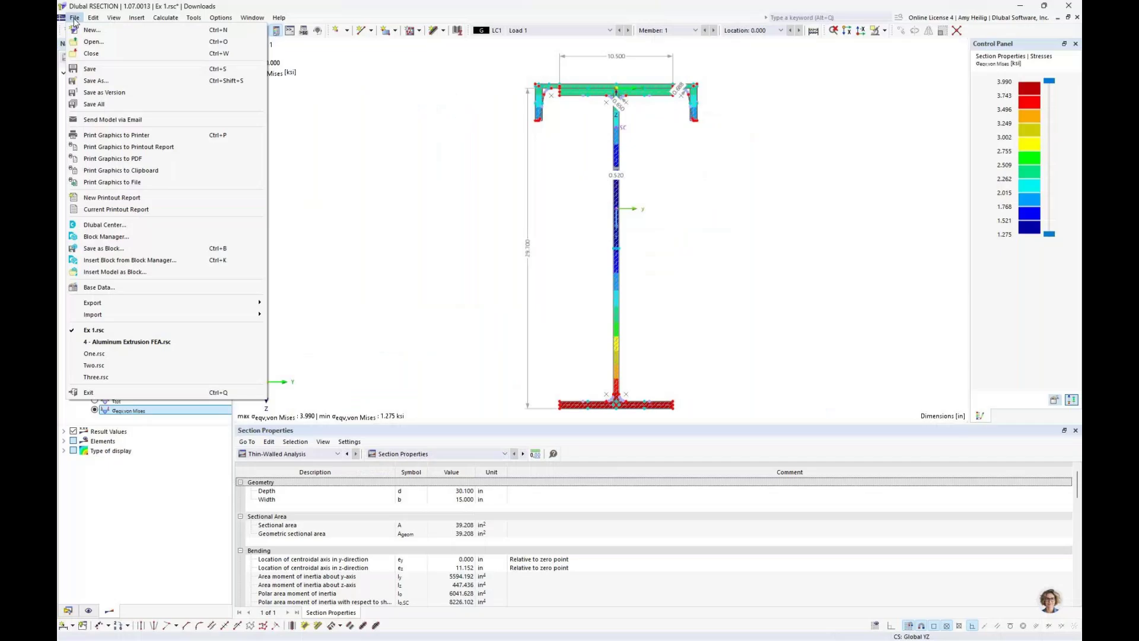
- Create a new model named "Ex. 2" with Thin-Walled Analysis as the analysis method
left_click(82, 30)
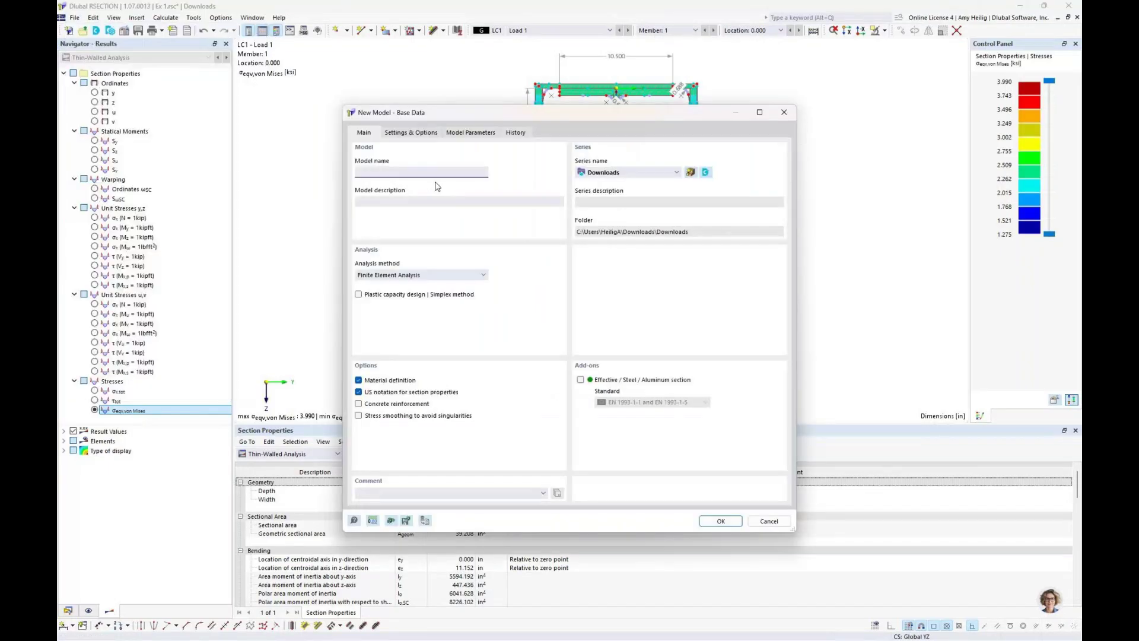
type("Ex. 2")
left_click(426, 274)
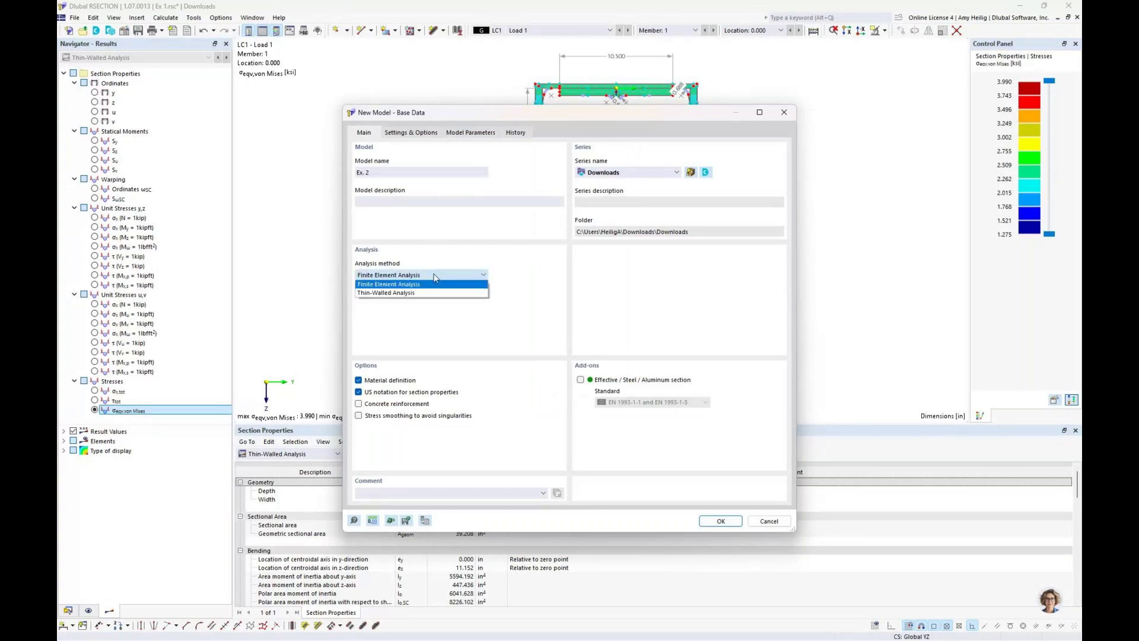
left_click(398, 293)
left_click(721, 521)
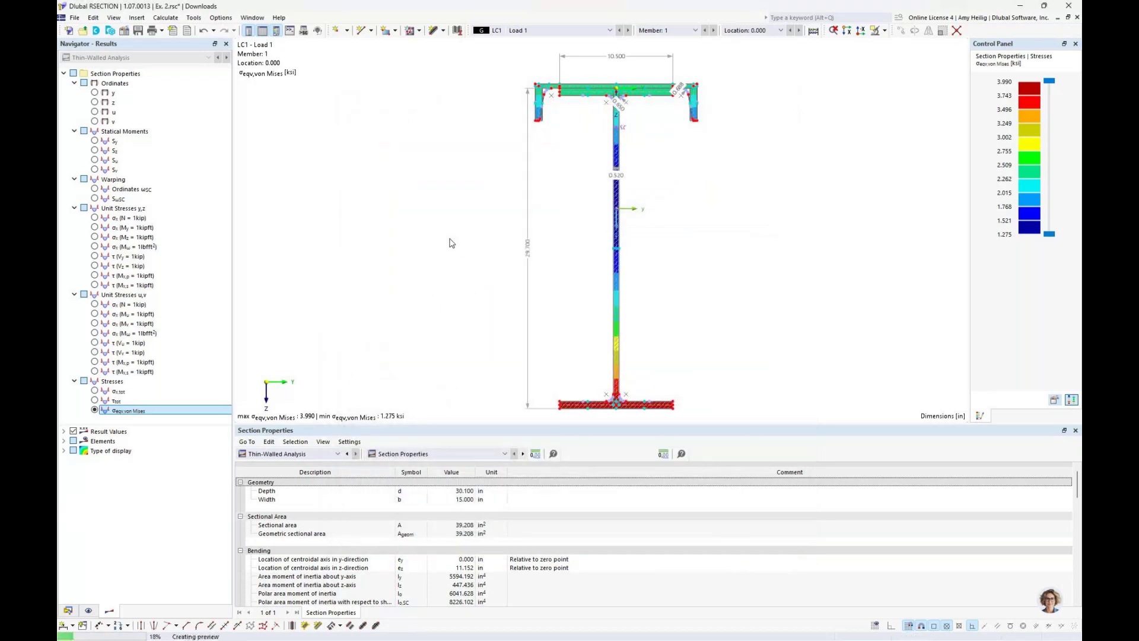
- Import the DXF file Shape 1.dxf into the active model
left_click(75, 18)
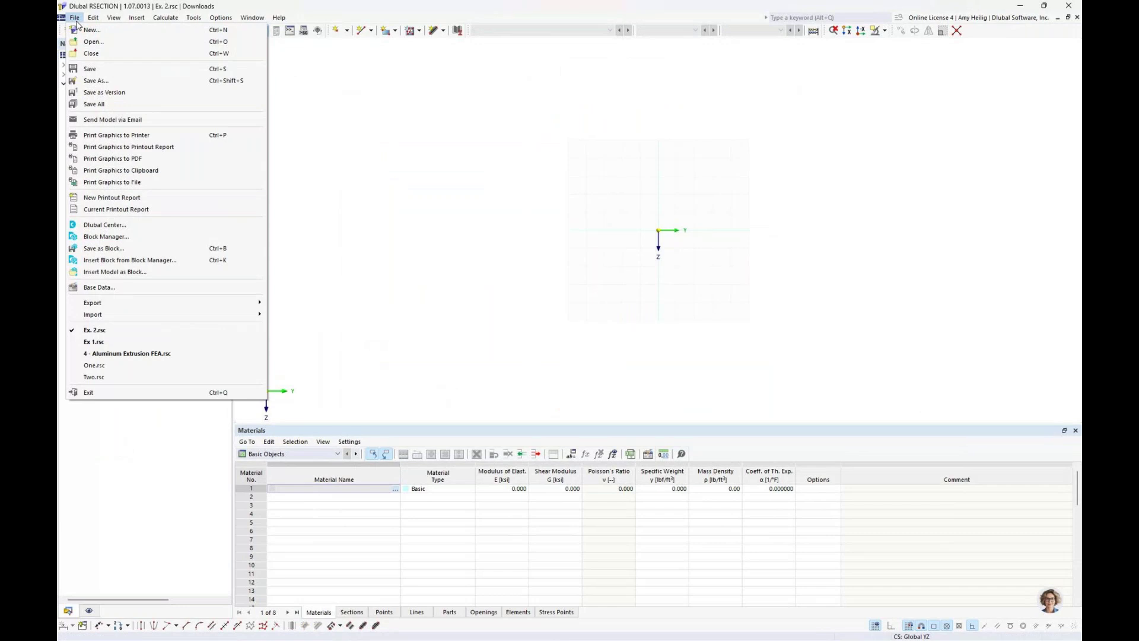
mouse_move(116, 318)
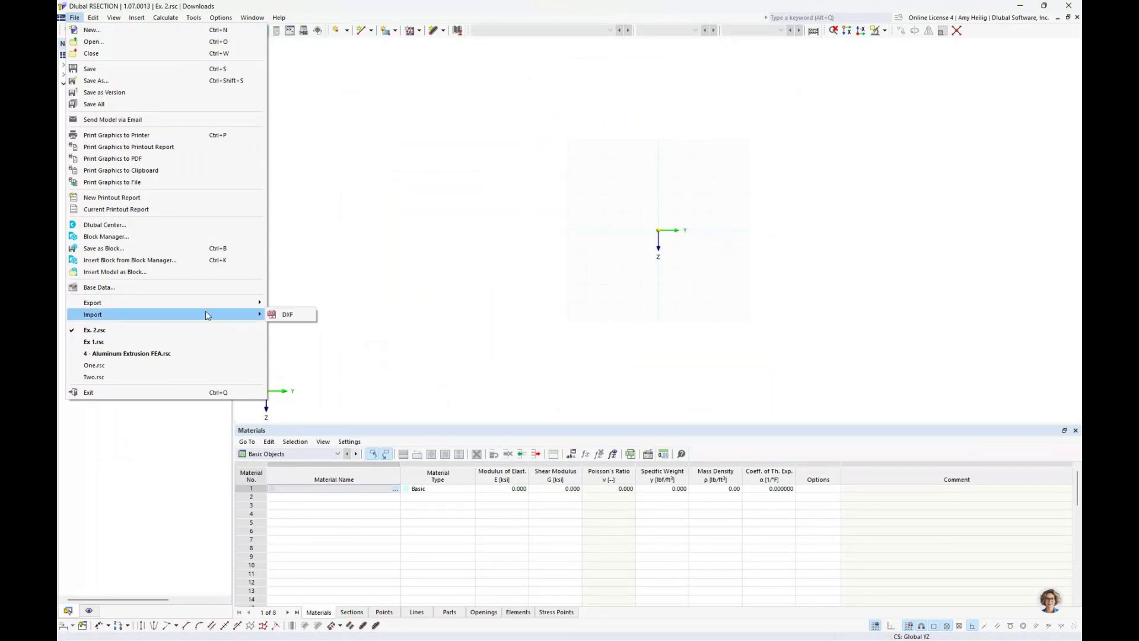
left_click(290, 316)
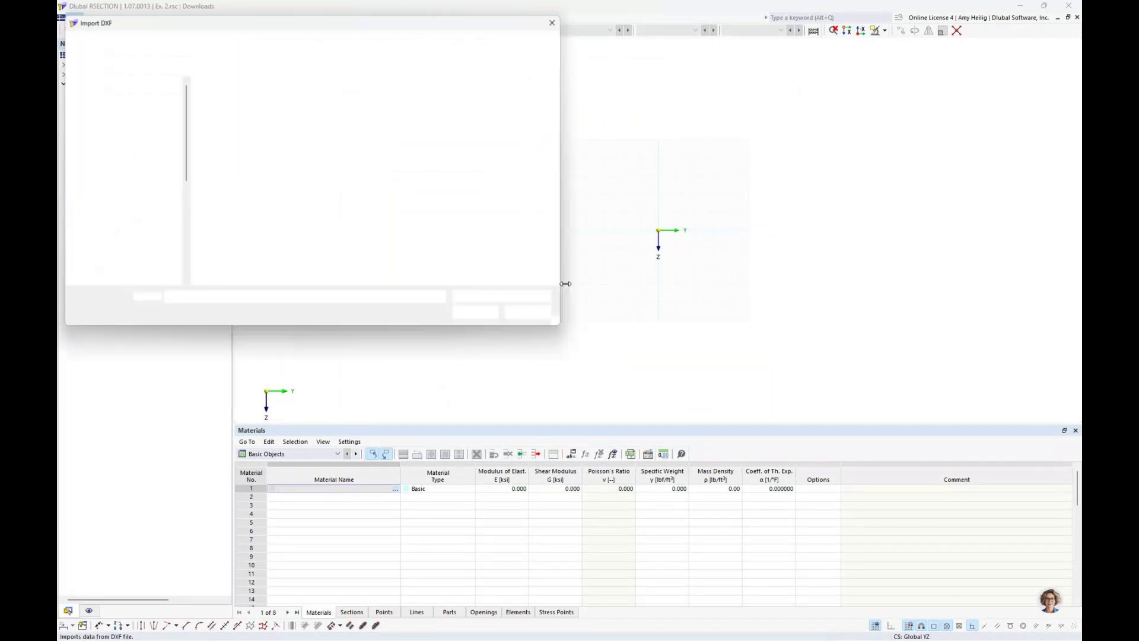
left_click(300, 119)
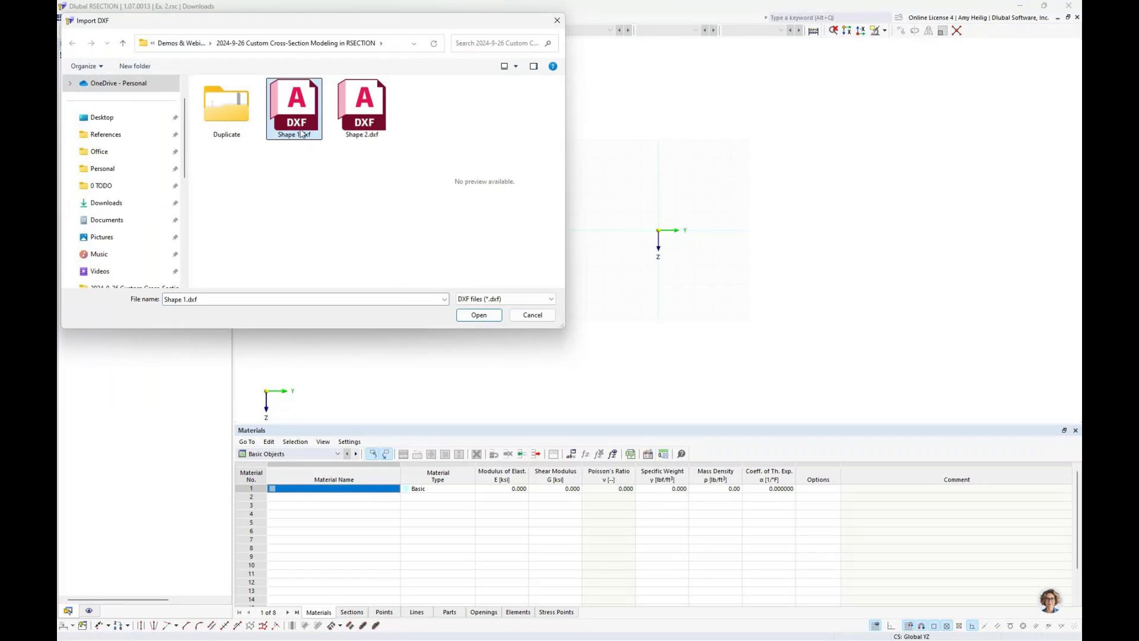
left_click(478, 318)
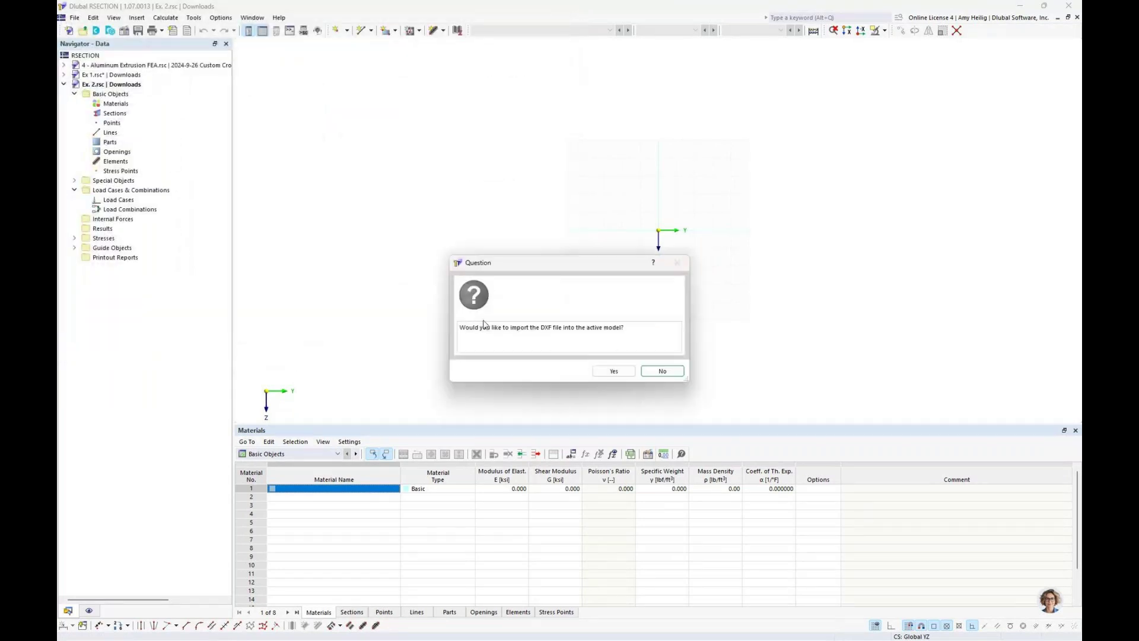
left_click(606, 367)
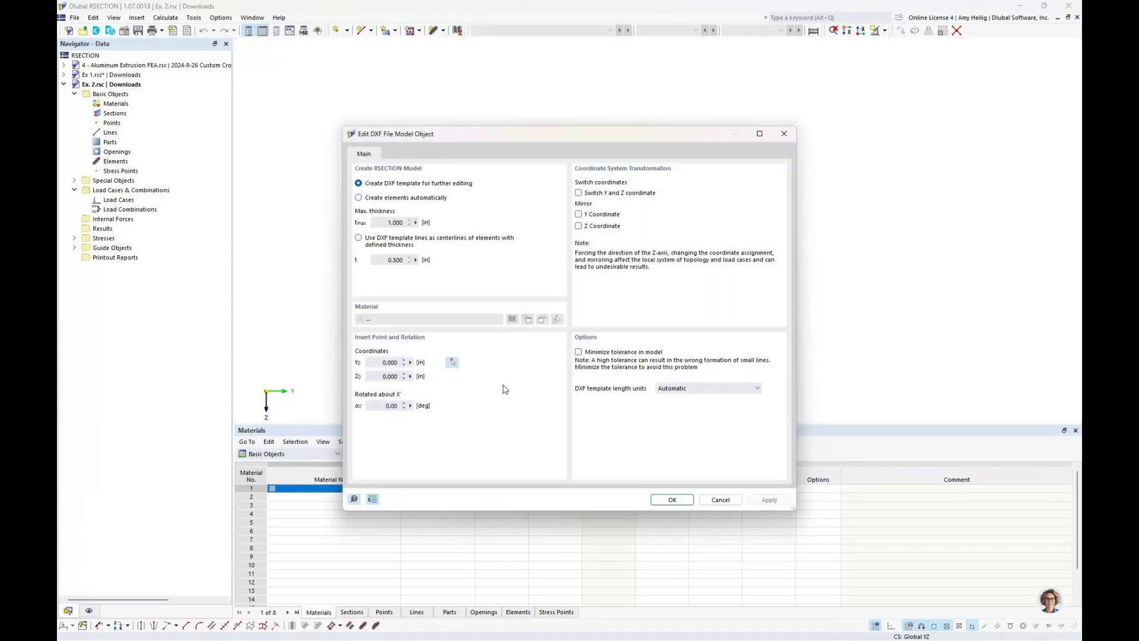
- Create elements automatically from the DXF with AISI S100-16 steel A1003-15 (ST33H), and dismiss the import log
left_click(359, 198)
left_click(512, 319)
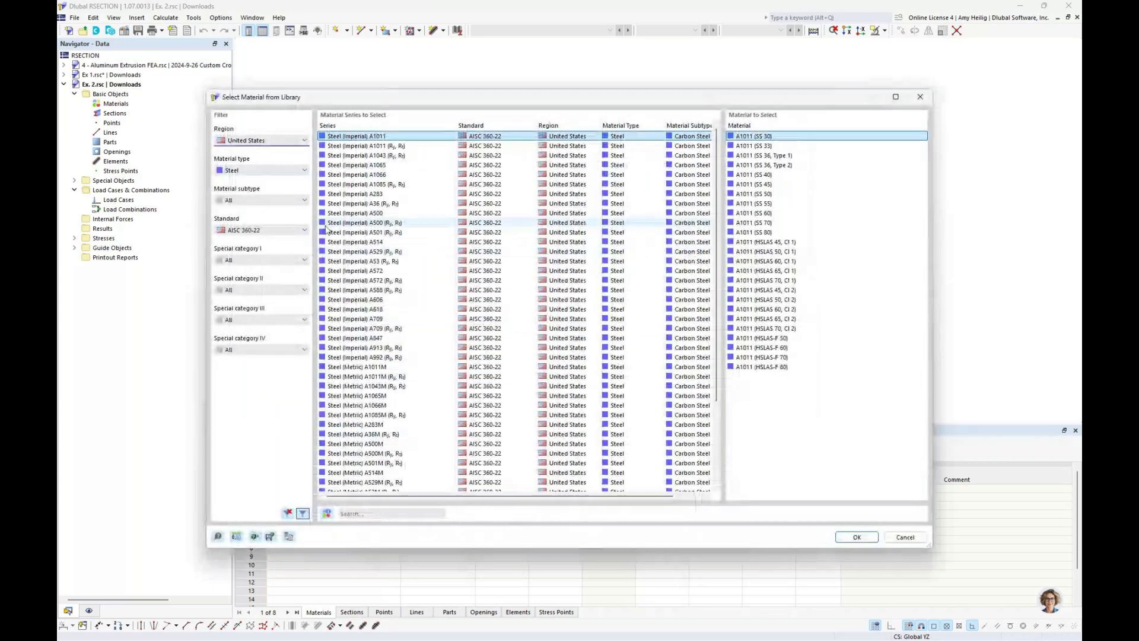
left_click(257, 230)
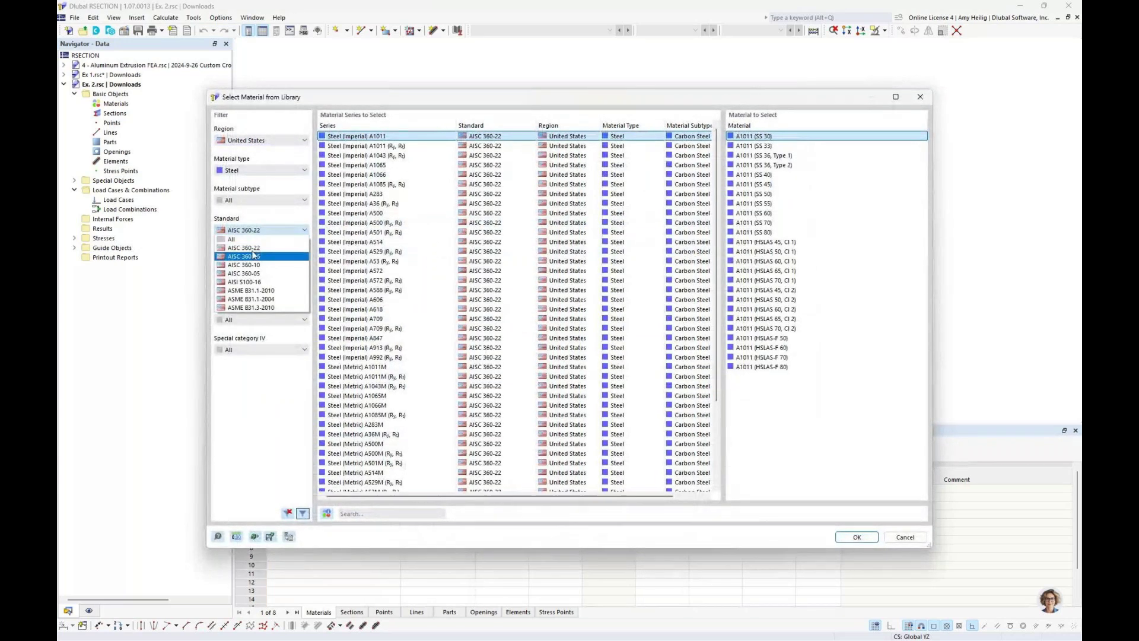
left_click(246, 282)
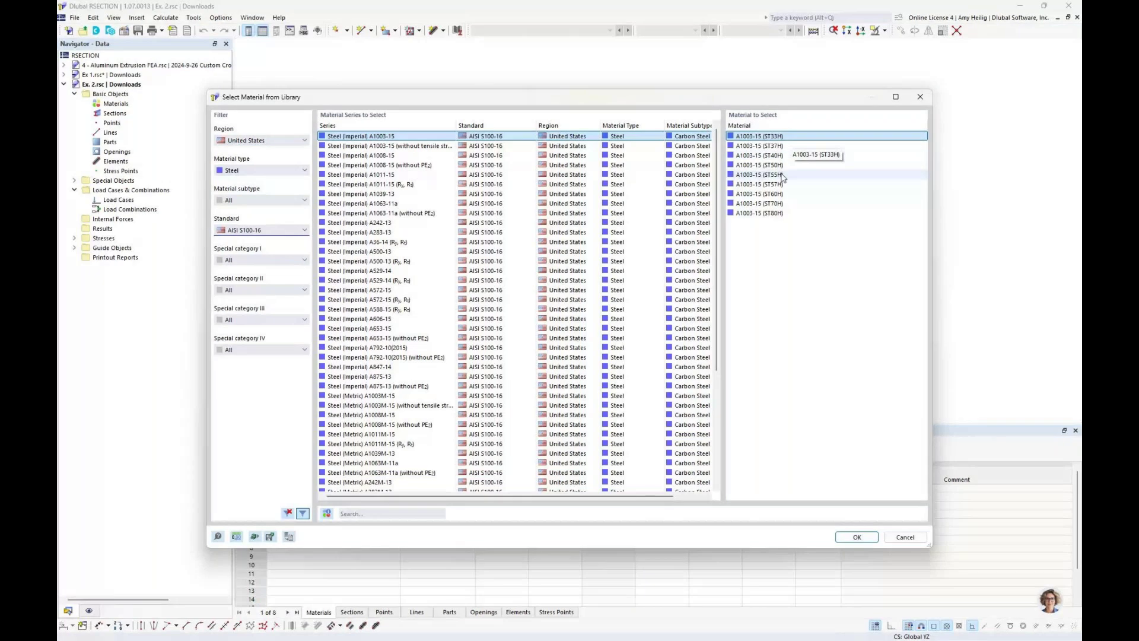
key("Return")
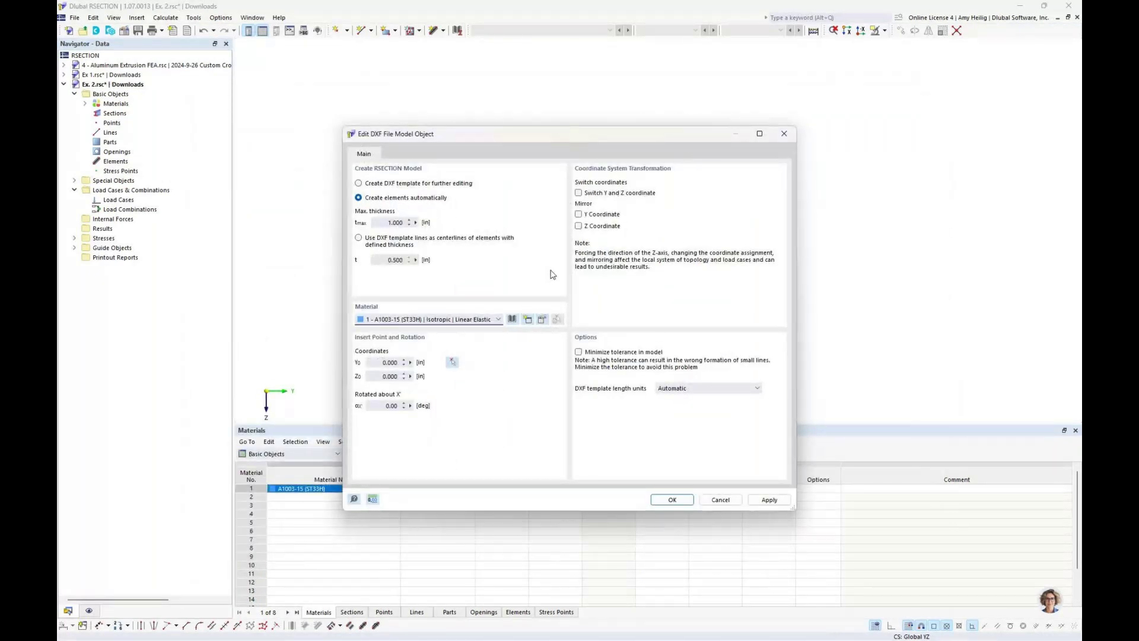
left_click(672, 499)
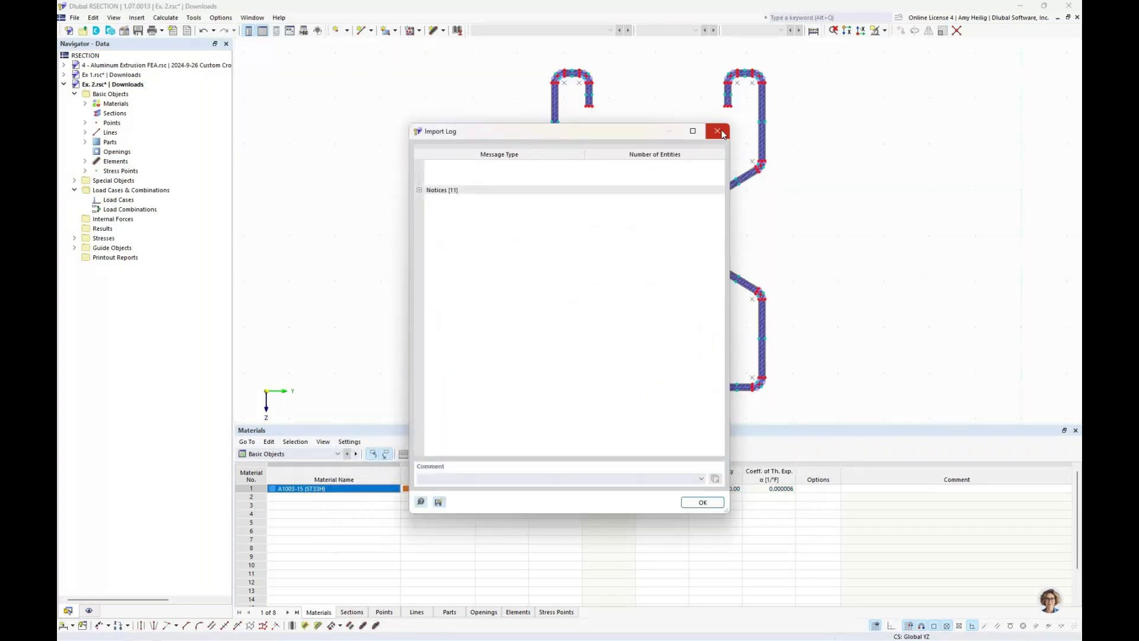
left_click(718, 131)
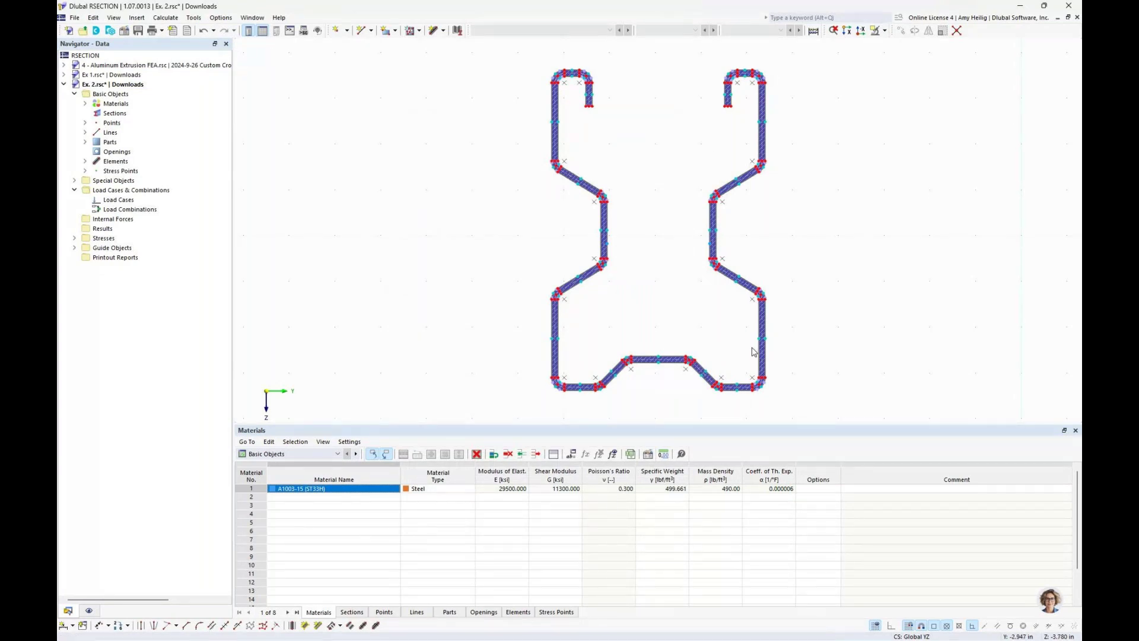
- Enlarge the drawing area and list the elements and parts generated from the imported profile
left_click_drag(632, 425, 600, 517)
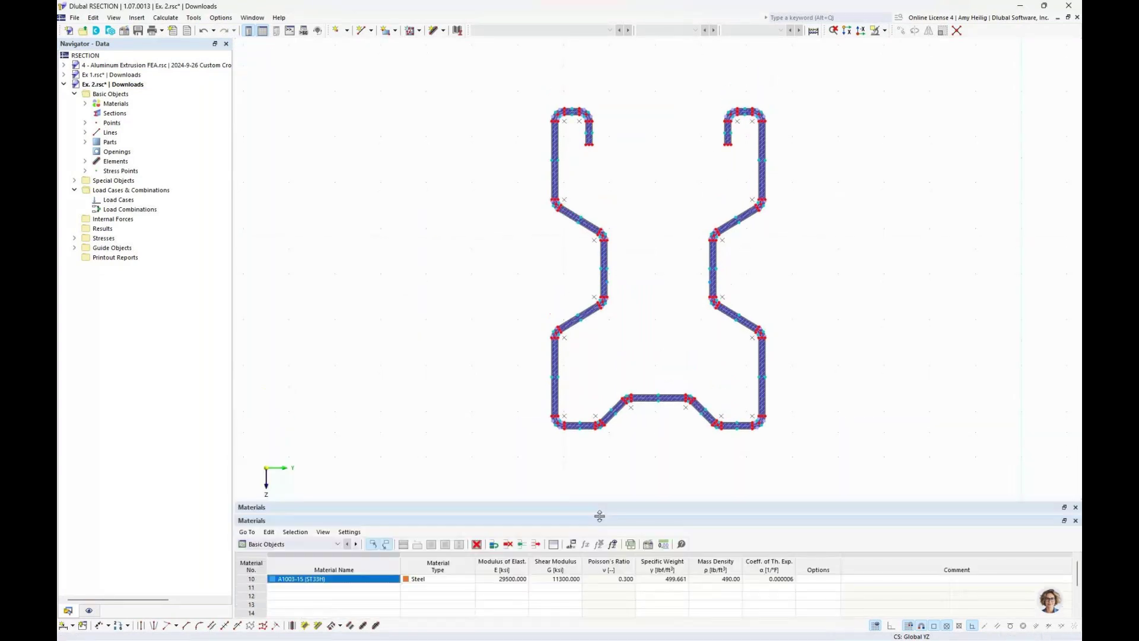
left_click(85, 161)
left_click(85, 142)
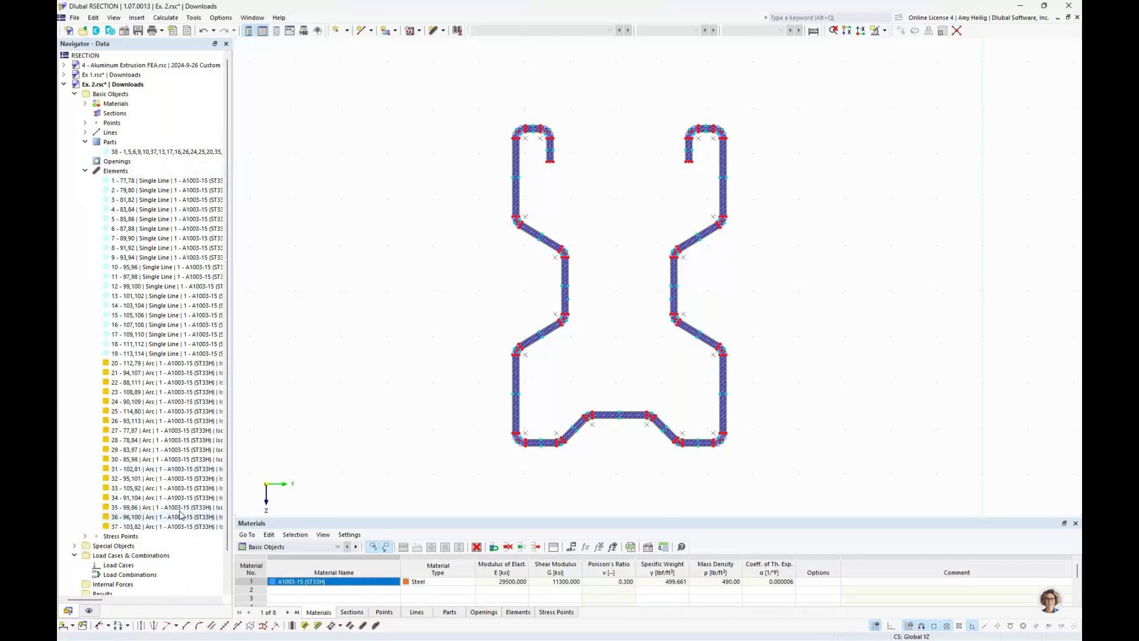
- Hide the elements in the display and highlight part 38 for a close look at its outline
left_click(88, 610)
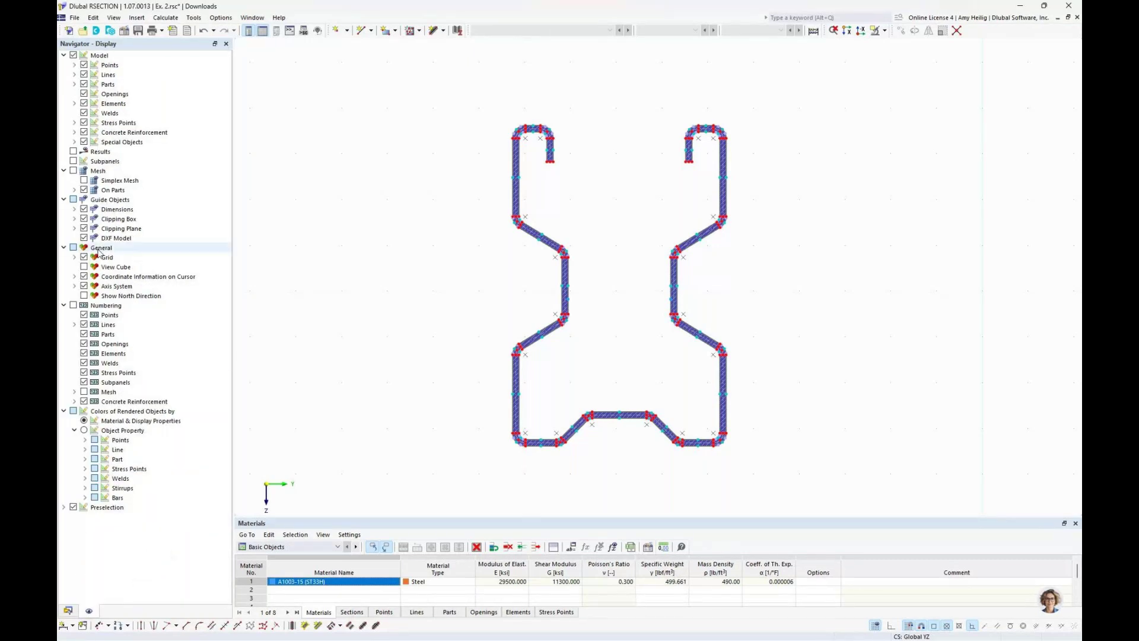
left_click(84, 103)
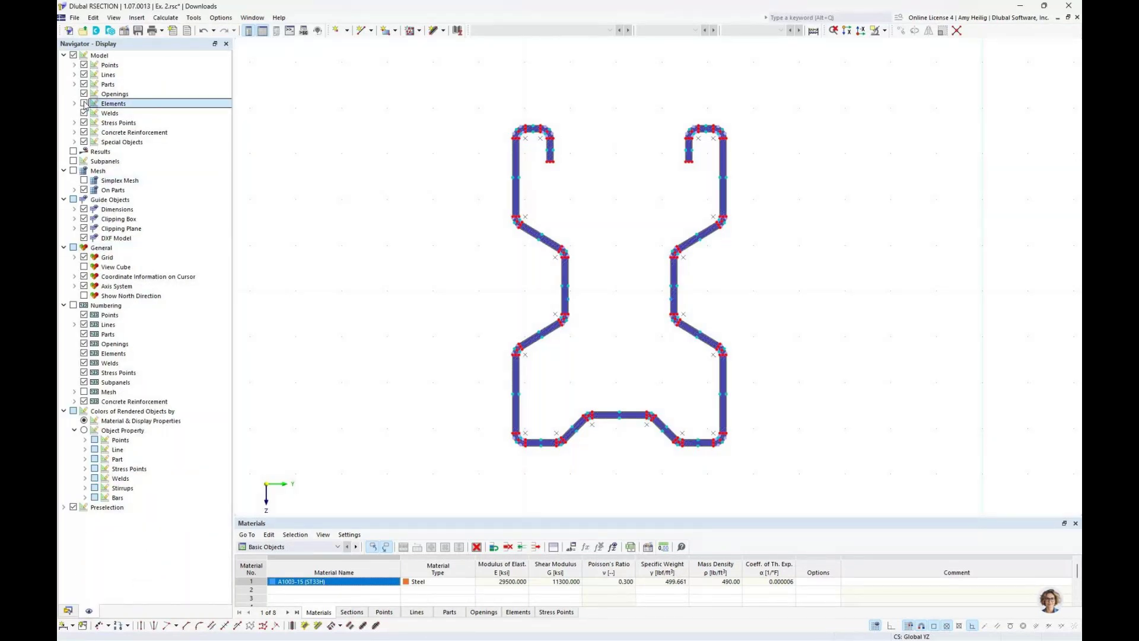
left_click(69, 610)
left_click(148, 154)
scroll(584, 316, "up", 5)
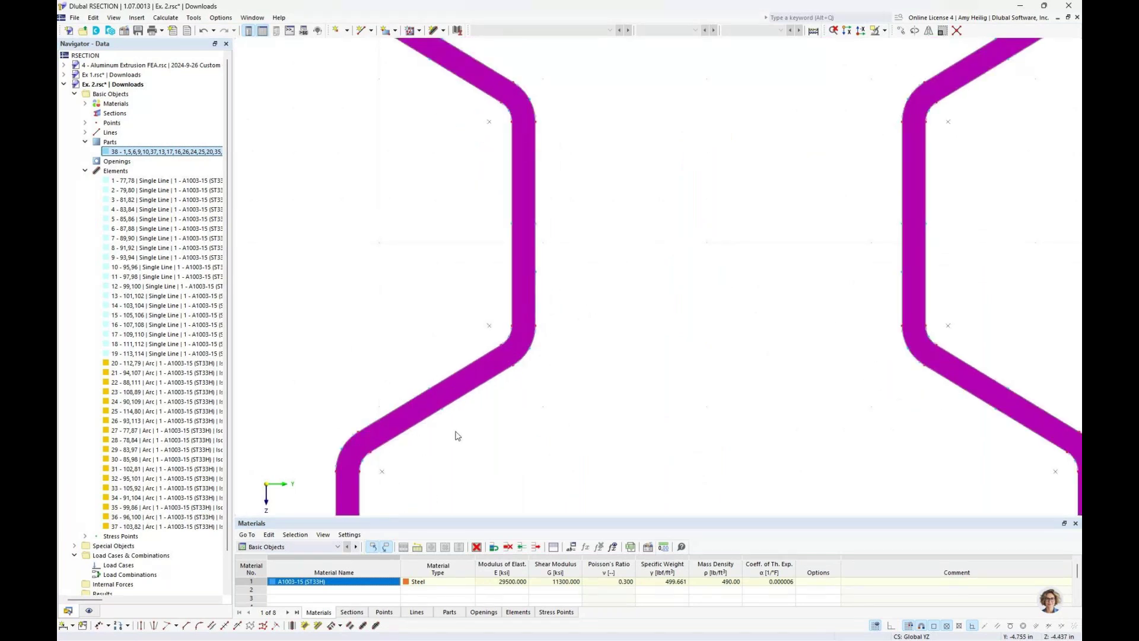
- Select element 1, show the elements again in the display, and hide the parts
scroll(451, 302, "down", 5)
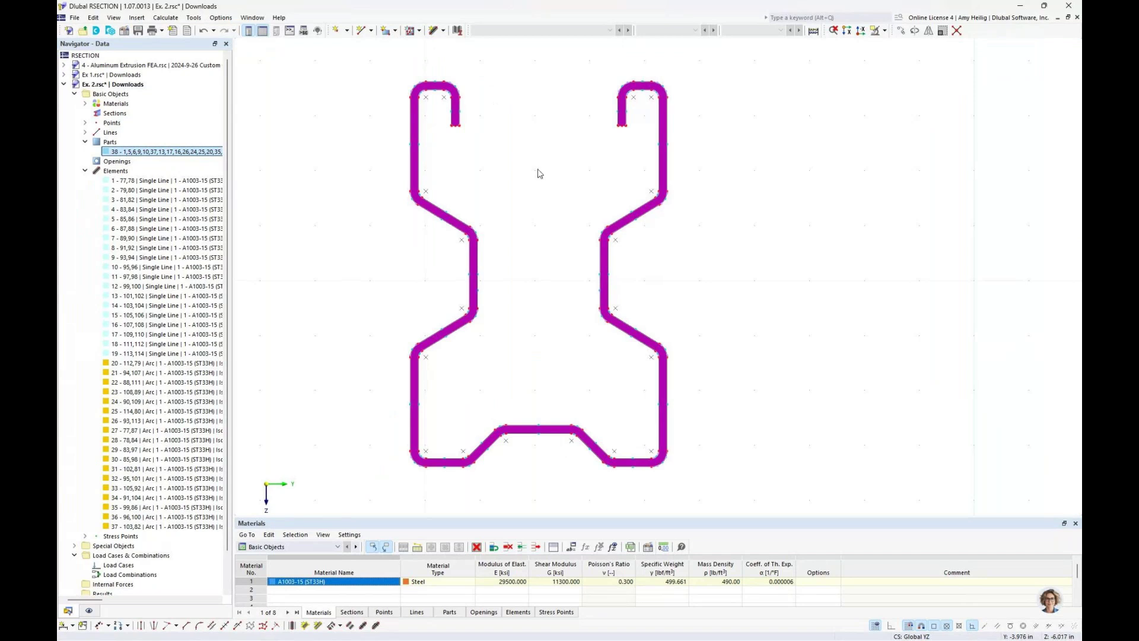
left_click(85, 142)
left_click(122, 171)
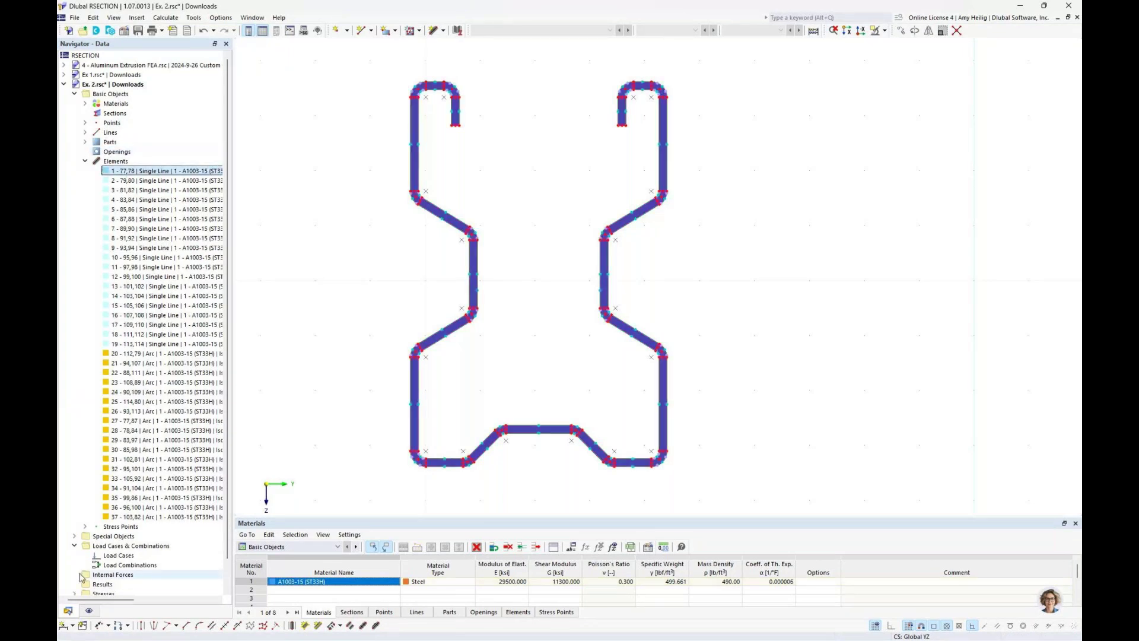
left_click(89, 610)
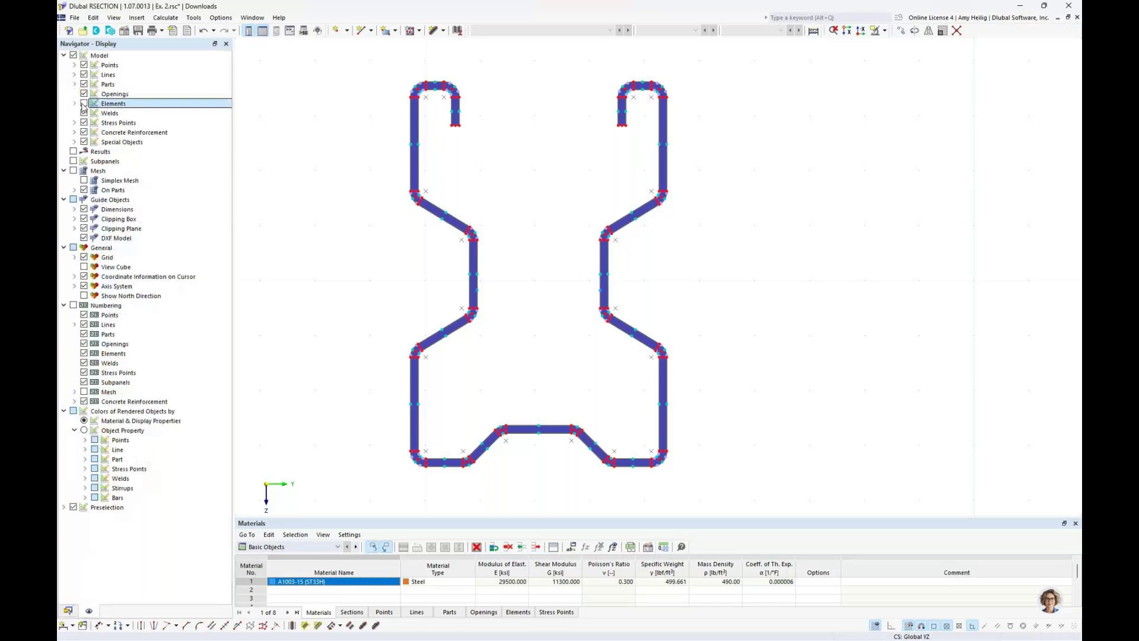
left_click(84, 84)
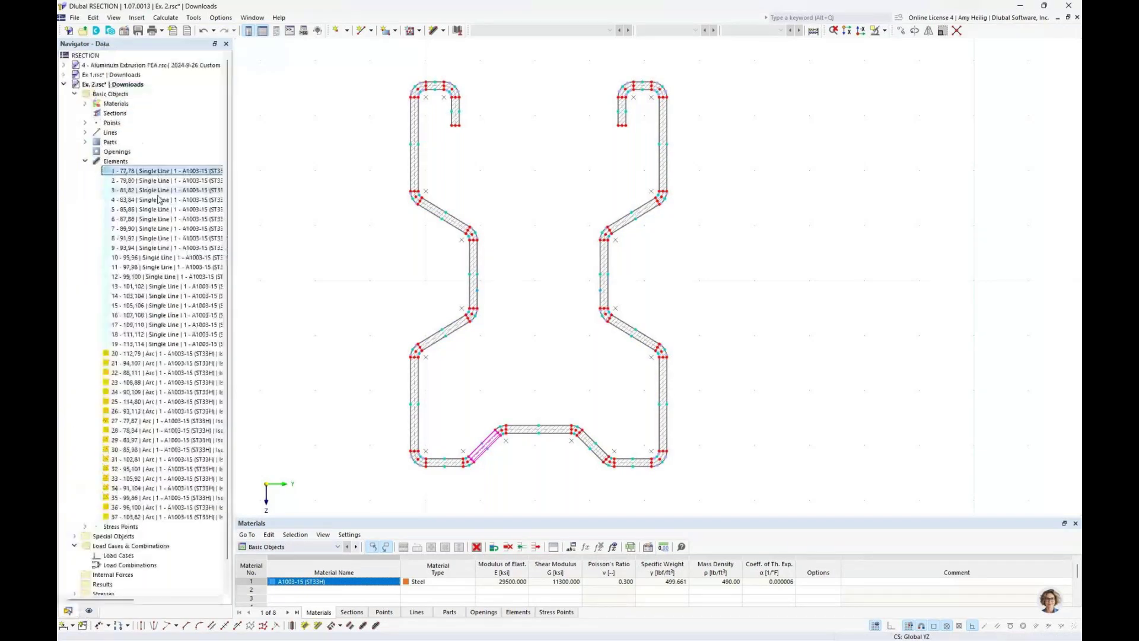
- Highlight straight elements 2 and 3 and the vertical element of the upper-left lip to examine the single-line segments
scroll(509, 381, "up", 5)
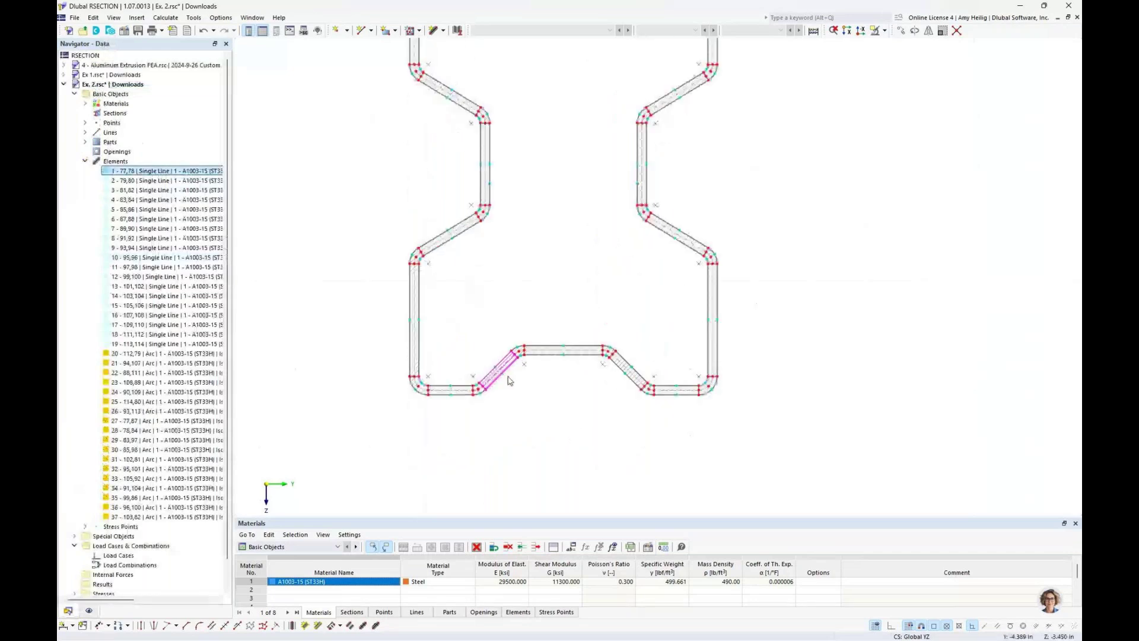
left_click(164, 181)
scroll(399, 238, "down", 3)
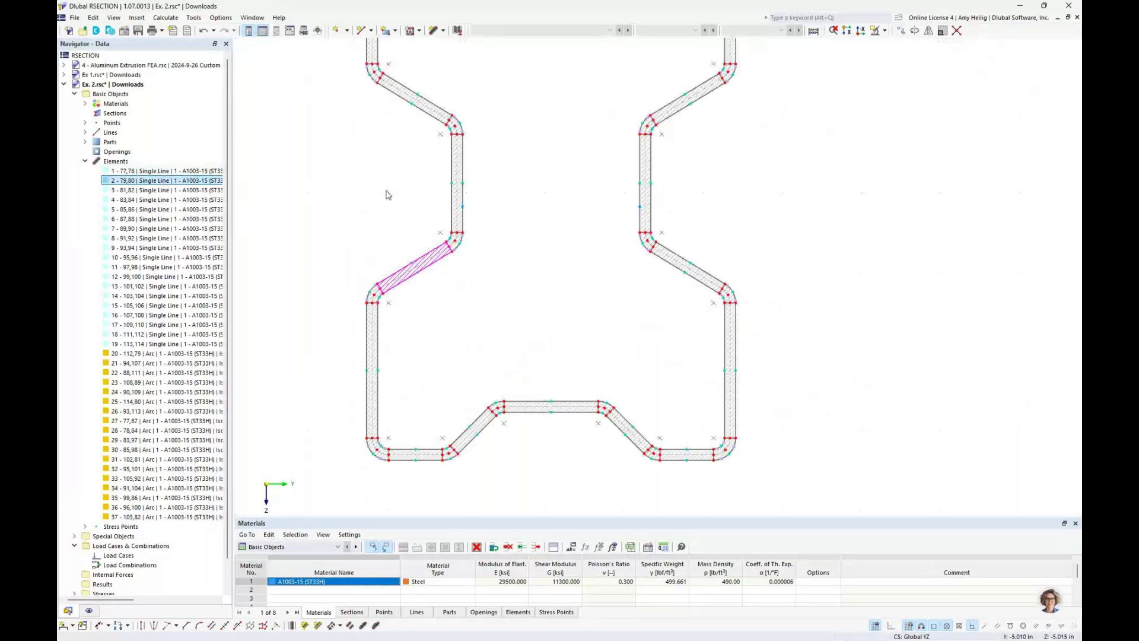
left_click(155, 190)
scroll(474, 341, "up", 3)
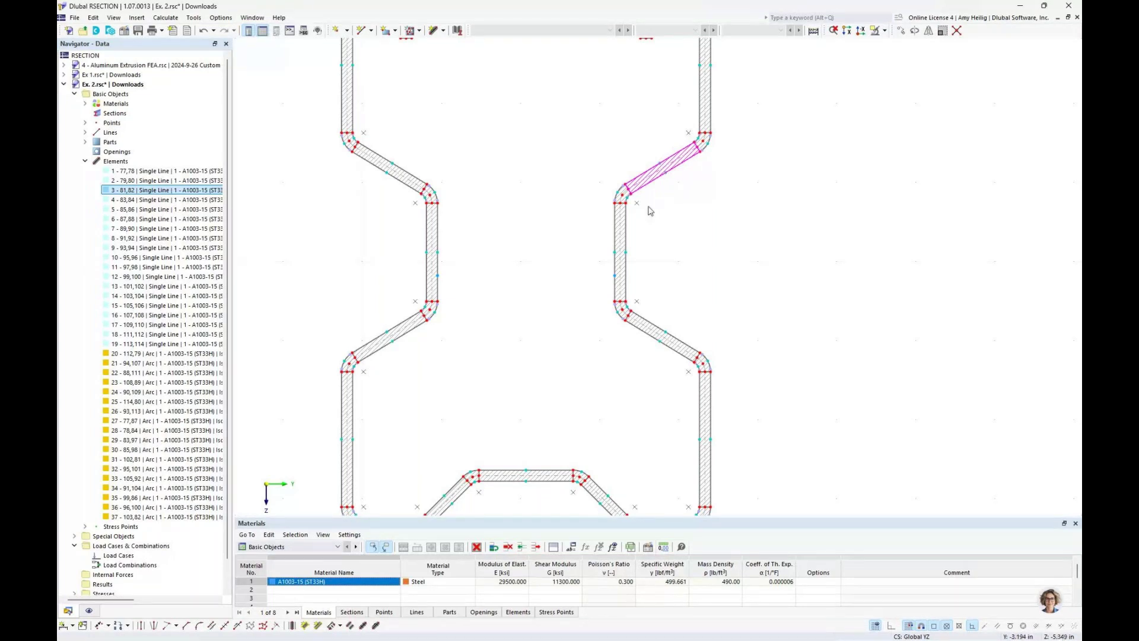
scroll(570, 183, "up", 3)
left_click(402, 175)
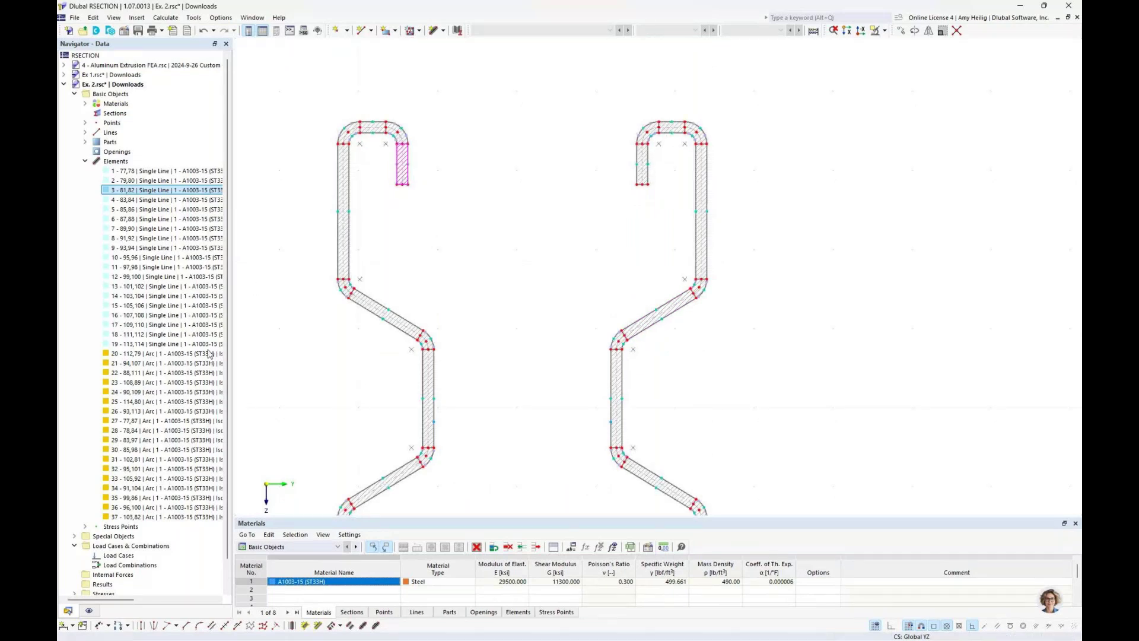
- Highlight arc element 20 and examine its geometry at the bend between the straight segments
left_click(128, 356)
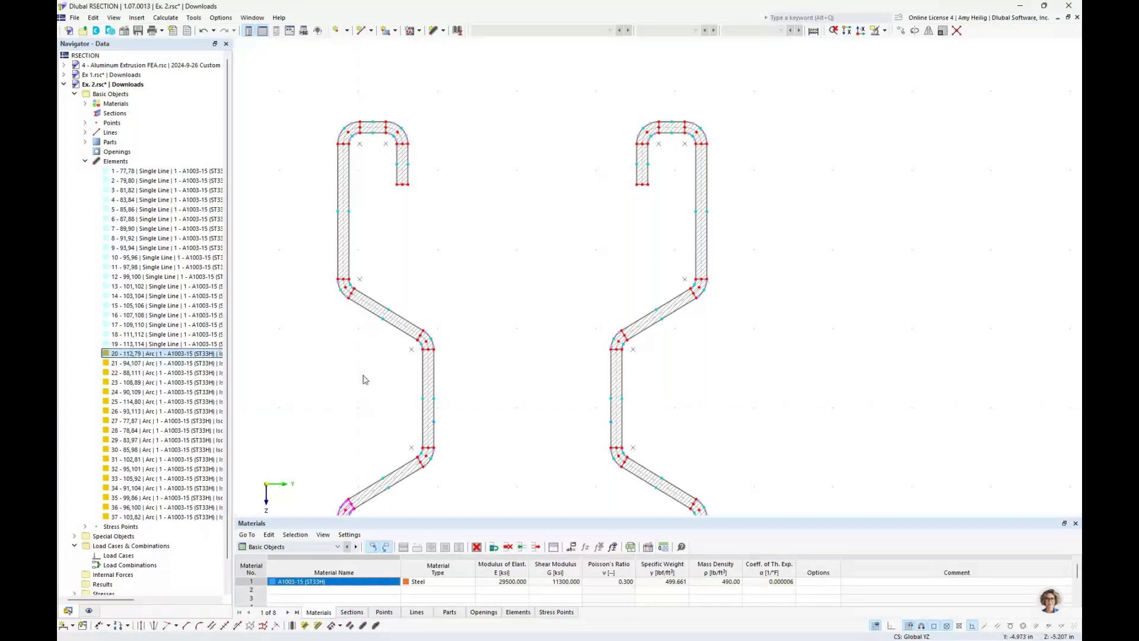
scroll(415, 392, "up", 5)
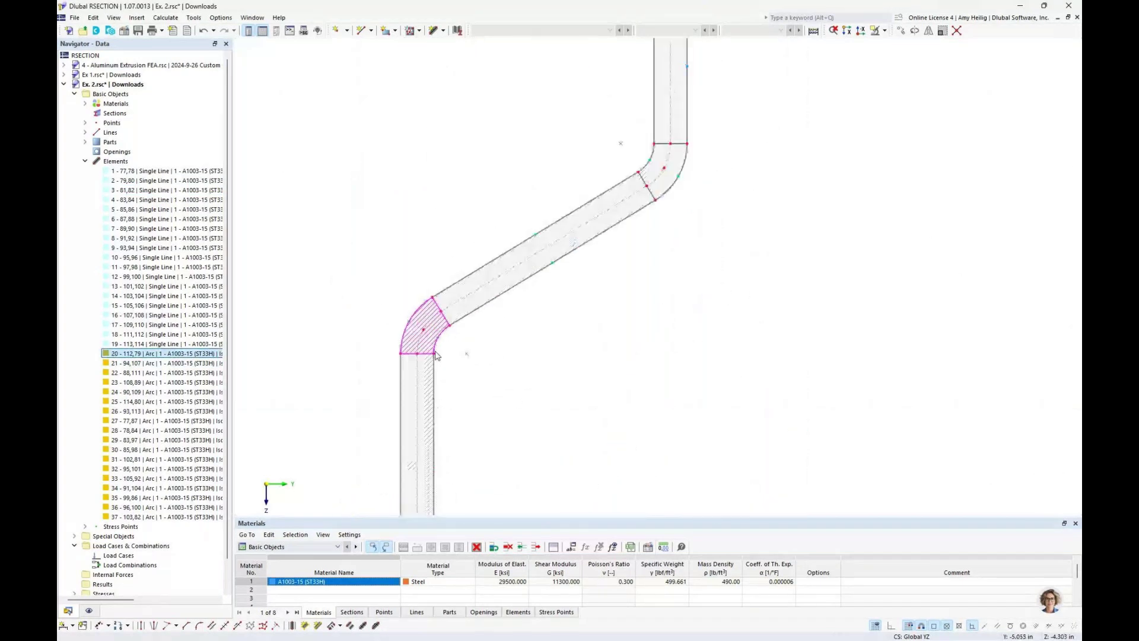
scroll(433, 346, "up", 2)
scroll(433, 336, "up", 1)
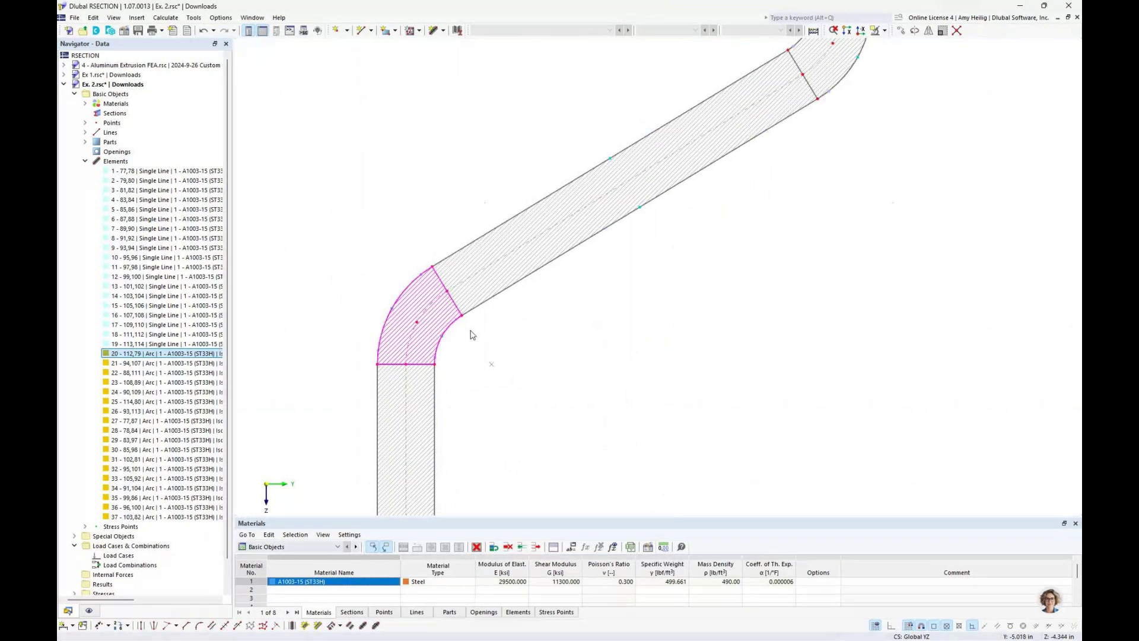
scroll(412, 329, "down", 4)
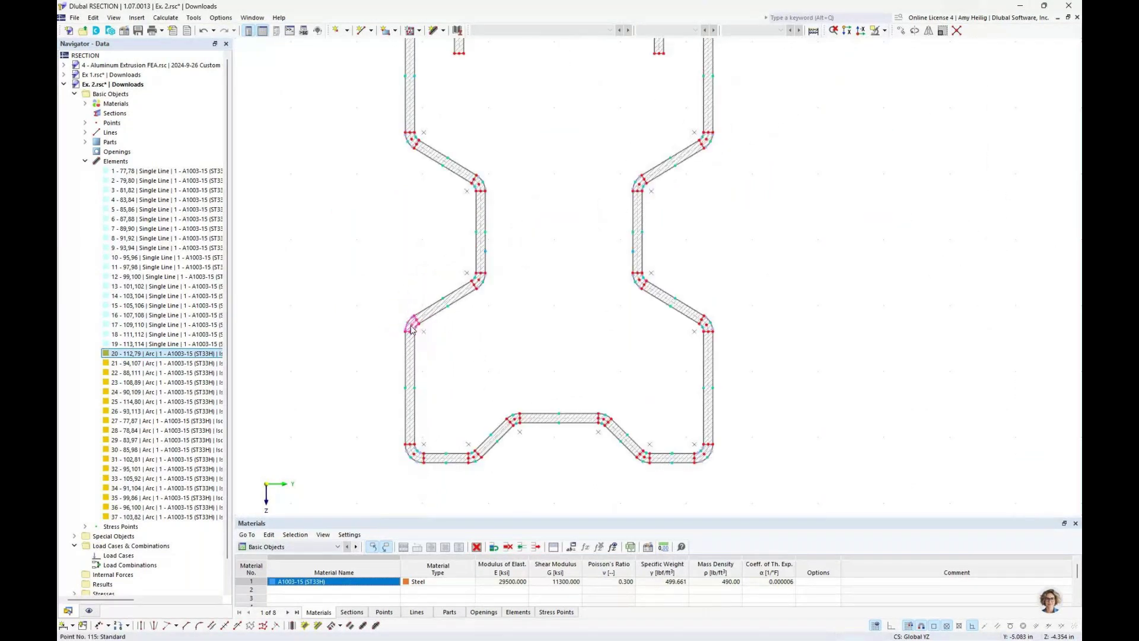
- Collapse the element list and calculate the thin-walled analysis results for the Ex. 2 section
left_click(85, 161)
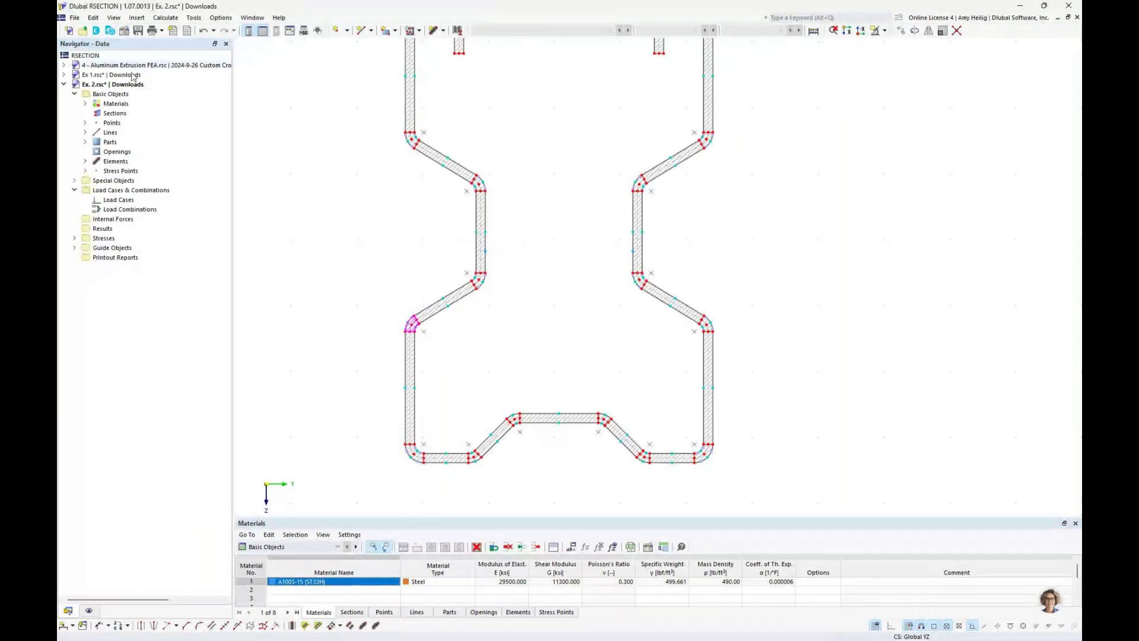
scroll(374, 190, "down", 3)
left_click(165, 17)
left_click(172, 33)
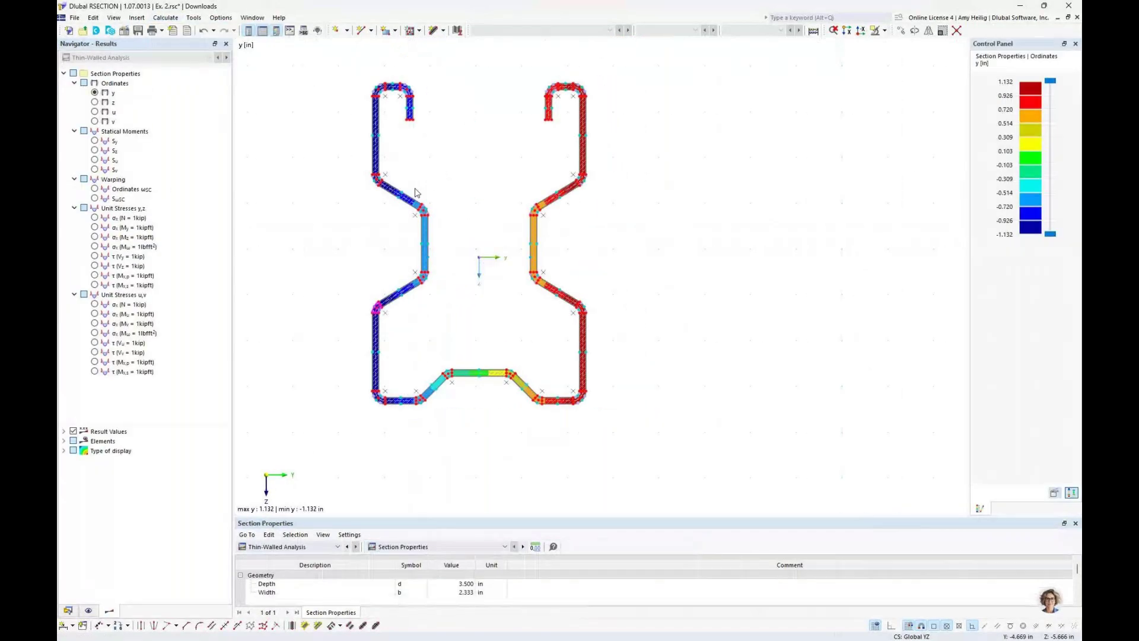
- Examine the bending, shear, torsion, warping and plasticity values in the section properties table, and restore the larger drawing area
left_click_drag(481, 518, 516, 299)
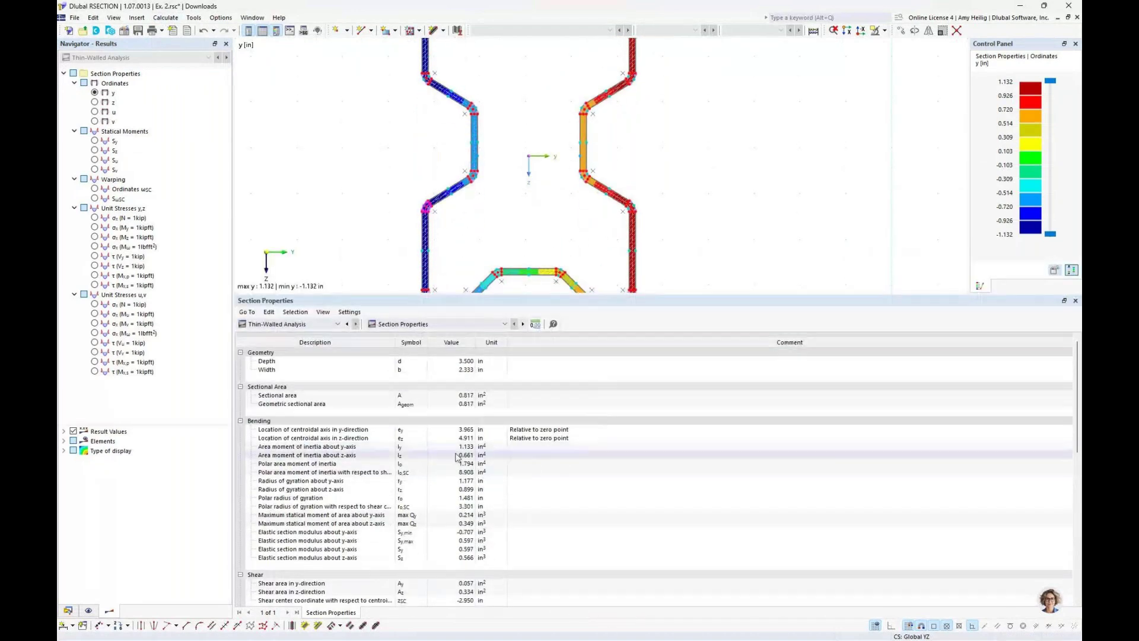
scroll(456, 457, "down", 3)
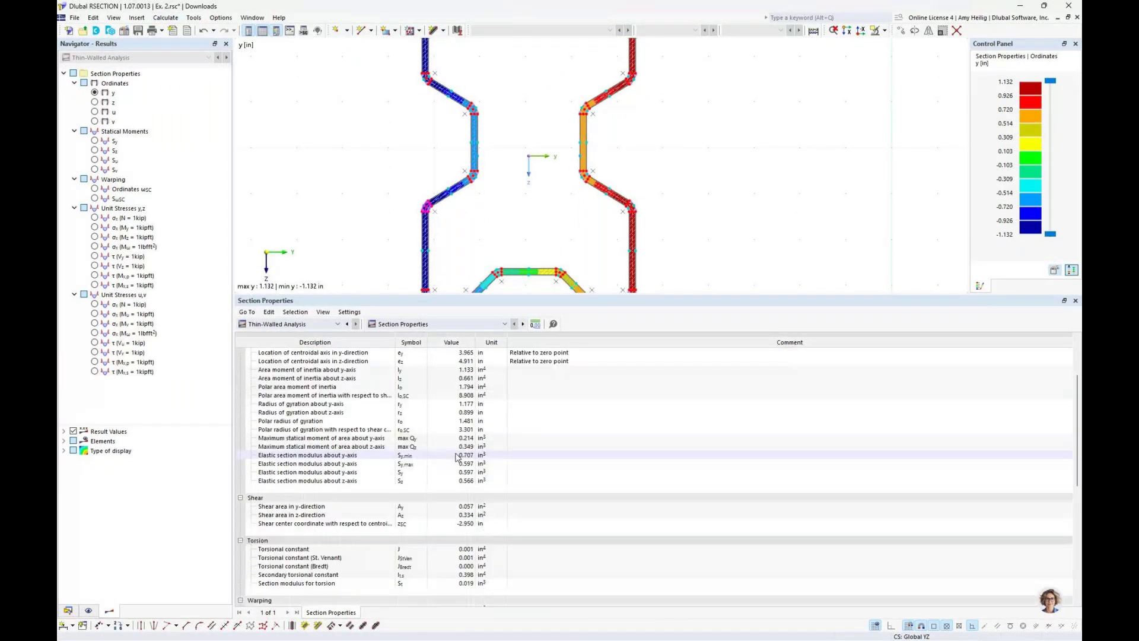
scroll(457, 457, "down", 5)
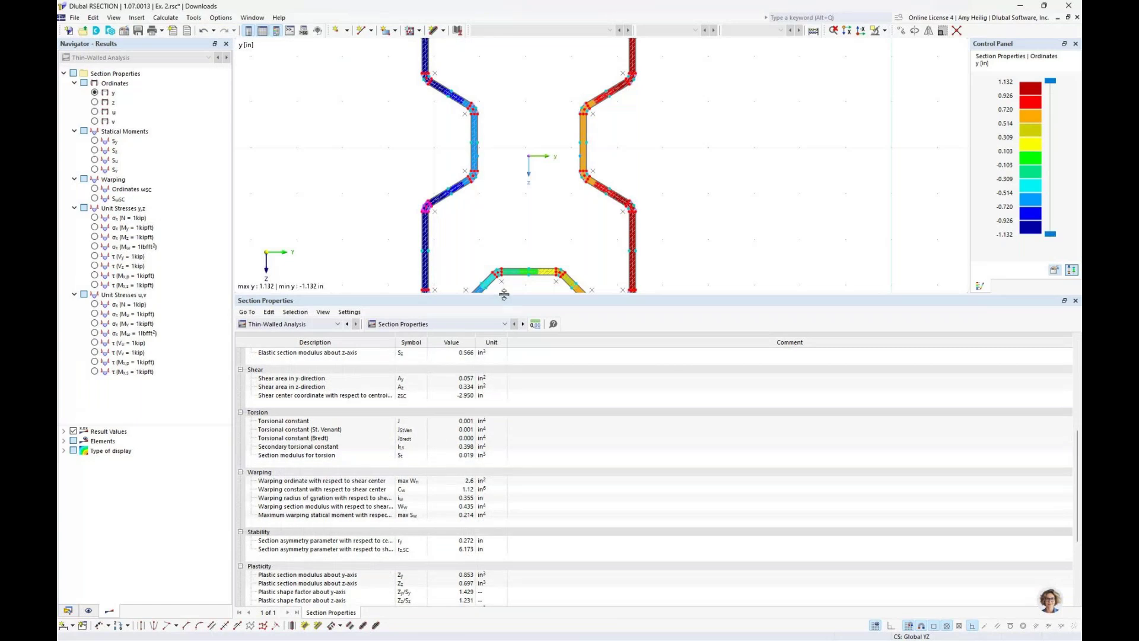
left_click_drag(504, 295, 488, 483)
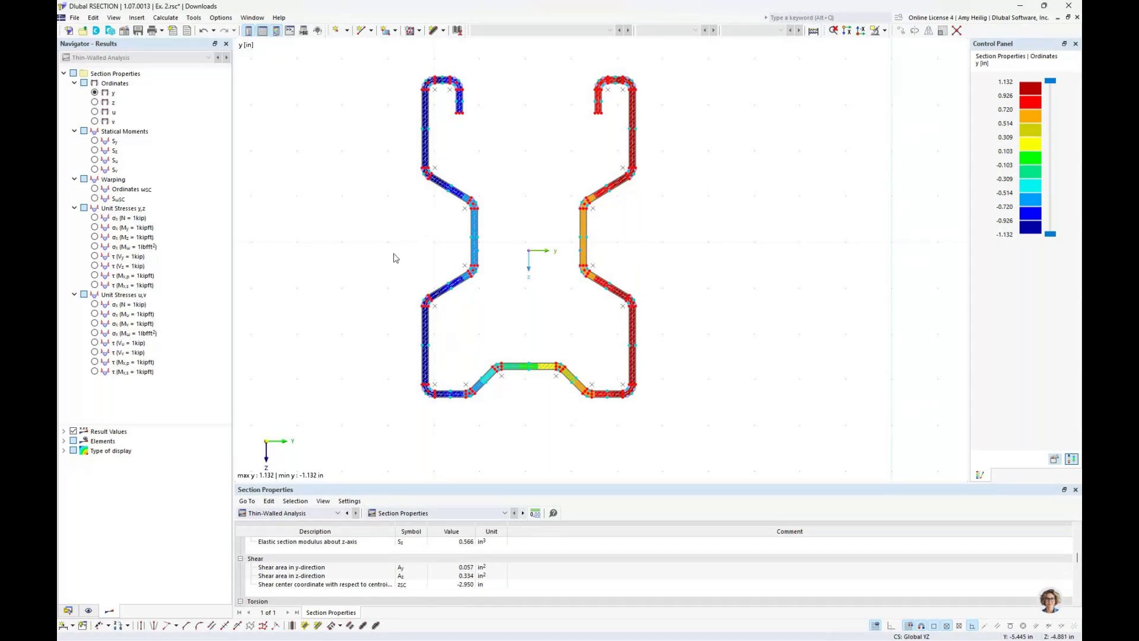
left_click_drag(591, 330, 637, 356)
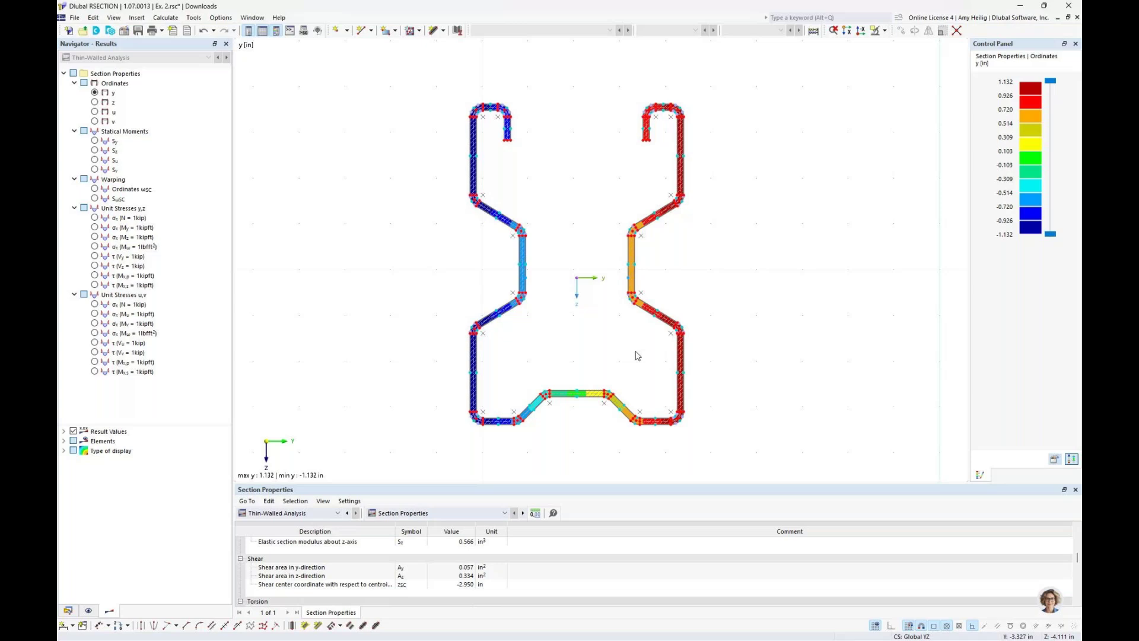
- Switch to AutoCAD and examine the Shape 2.dxf extrusion outline, including its slotted stem, grooves and hollow box
key("super+Tab")
key("Escape")
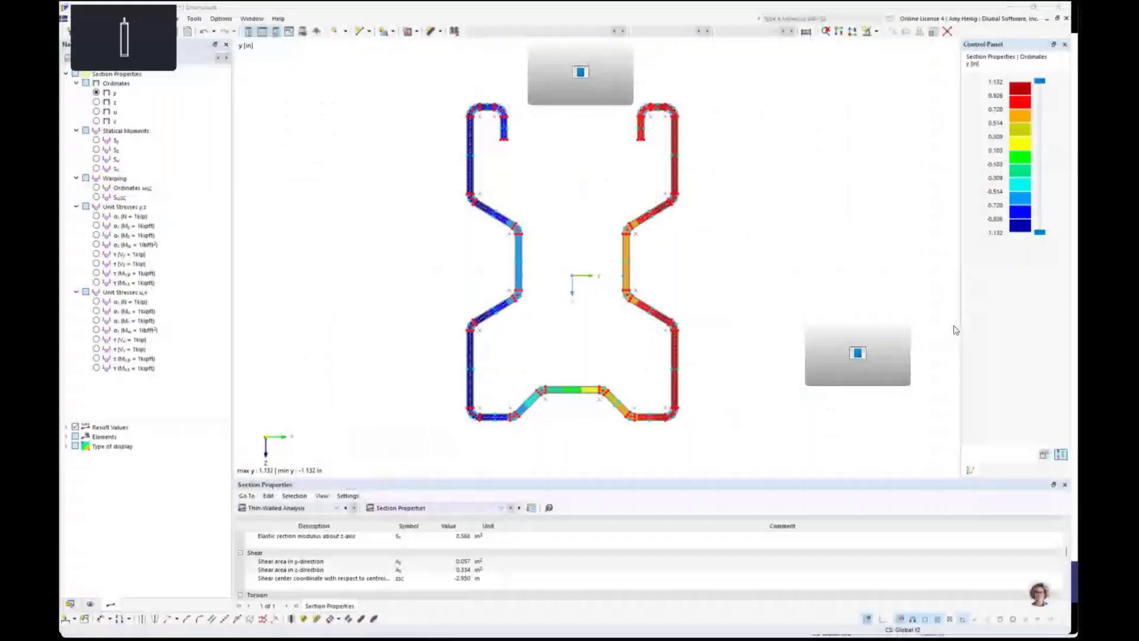
key("alt+Tab")
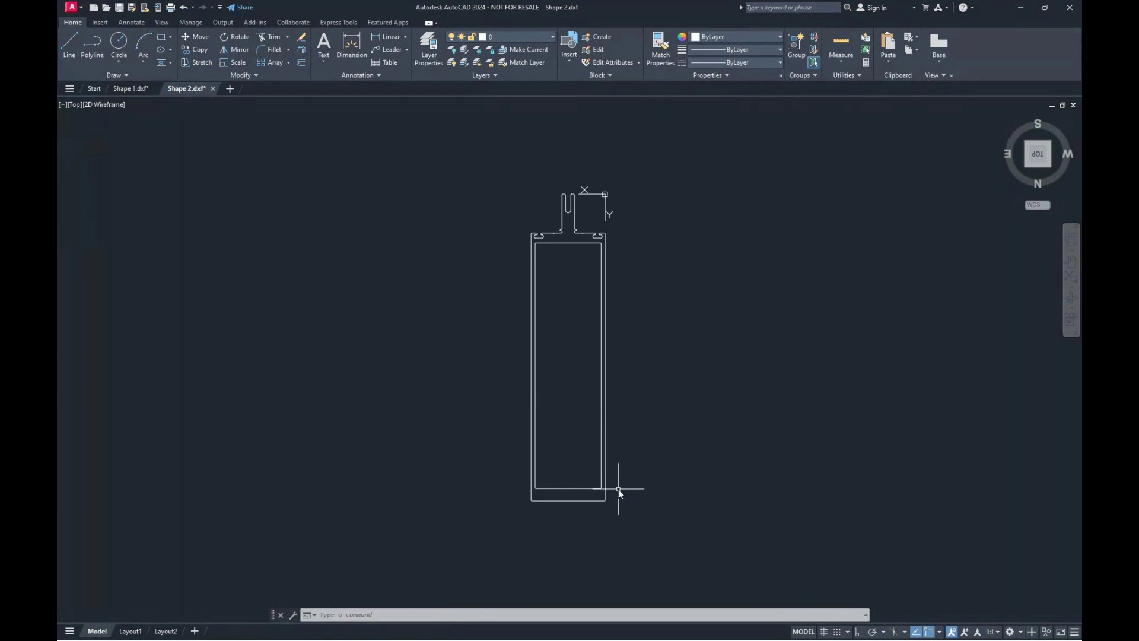
left_click_drag(572, 275, 560, 333)
scroll(551, 288, "up", 8)
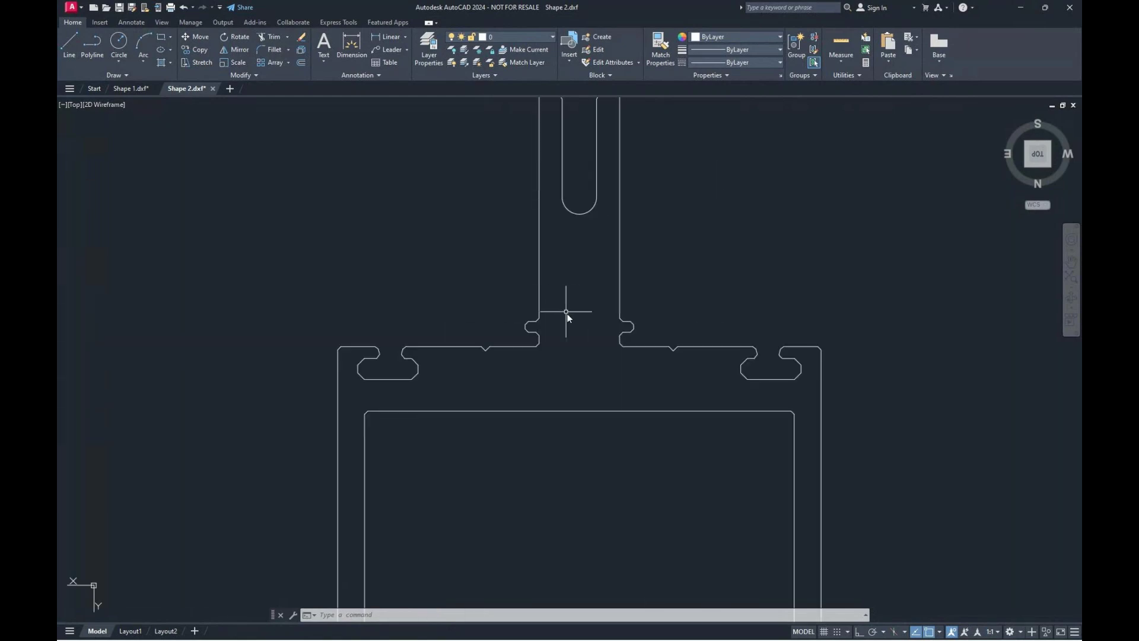
scroll(574, 320, "up", 2)
scroll(668, 404, "down", 2)
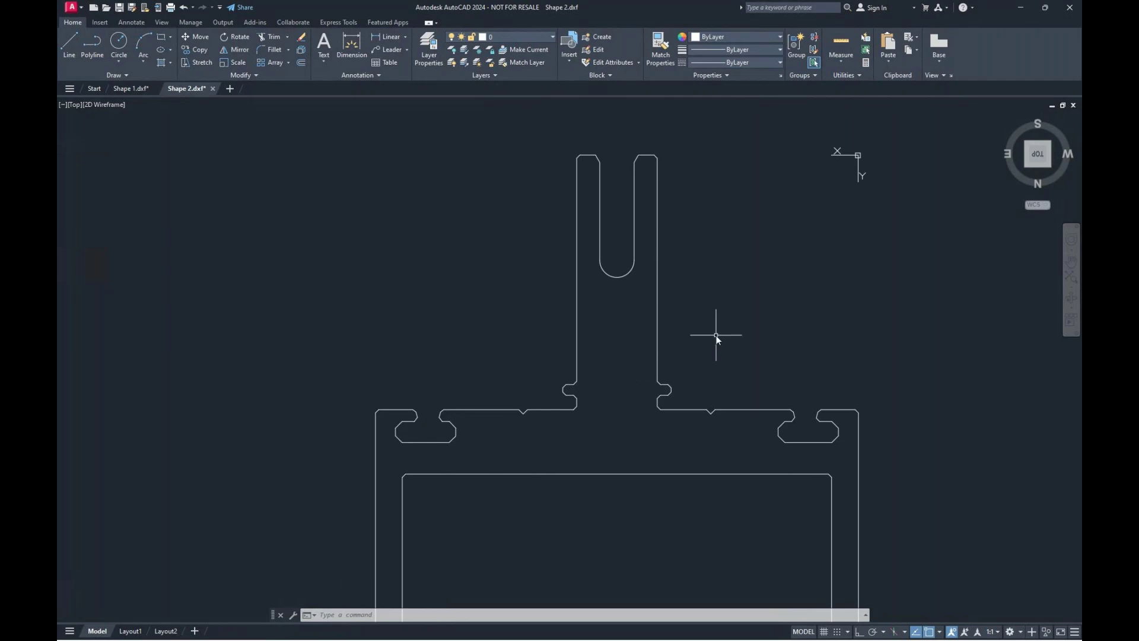
scroll(697, 354, "down", 6)
mouse_move(633, 323)
left_mouse_down()
mouse_move(587, 285)
mouse_move(586, 241)
left_mouse_up()
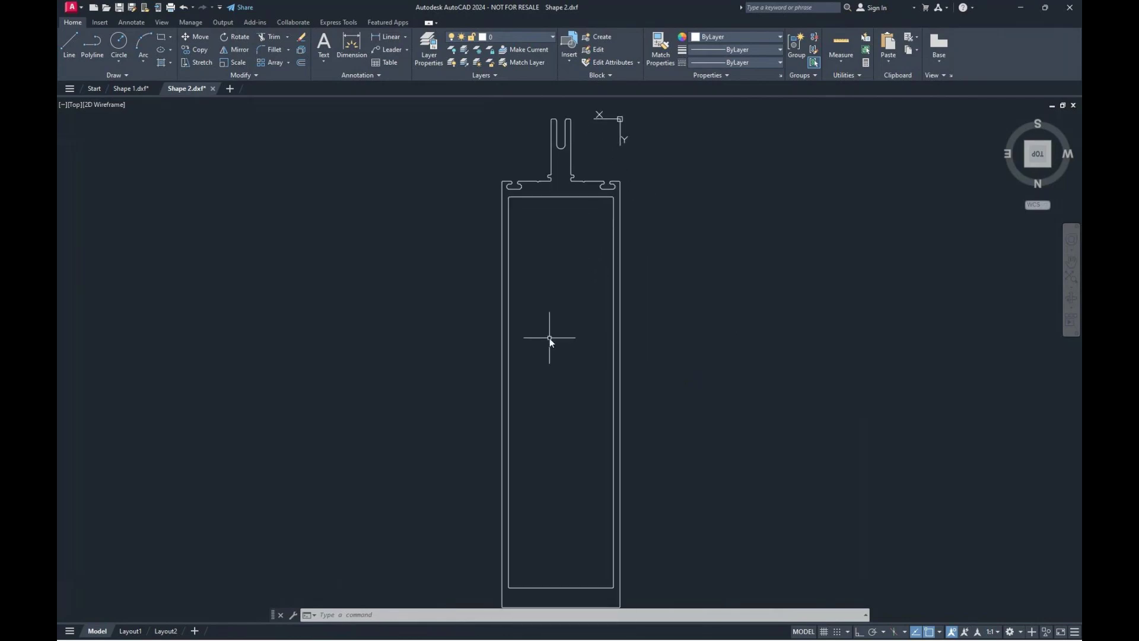
- Switch back to RSECTION and create a new model named Ex. 3 with Finite Element Analysis as the analysis method
key("super+Tab")
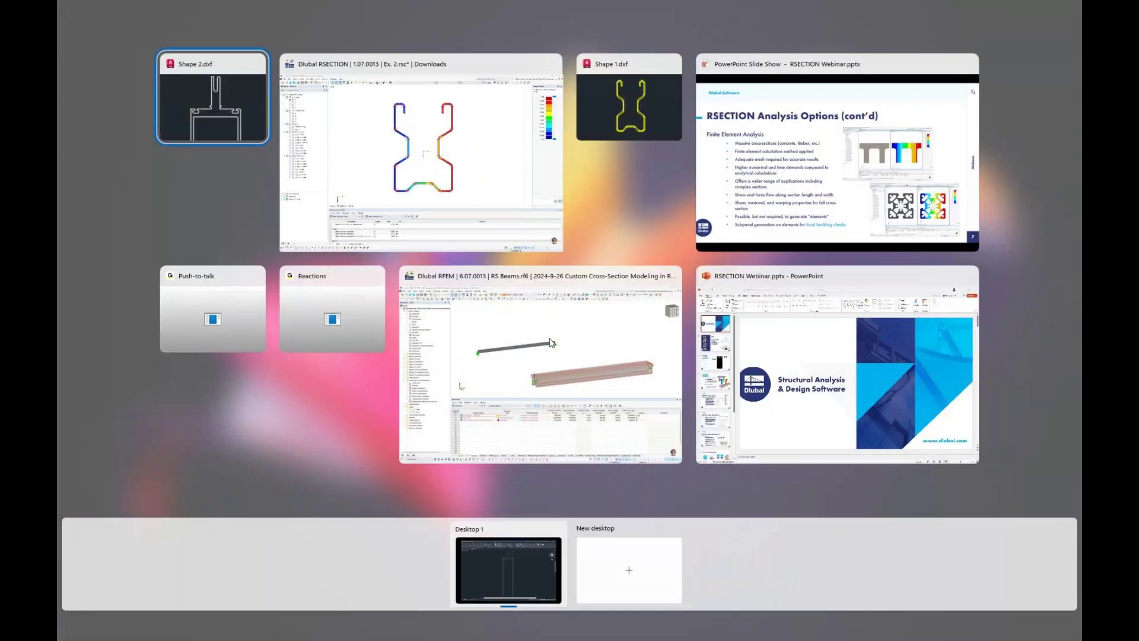
left_click(506, 181)
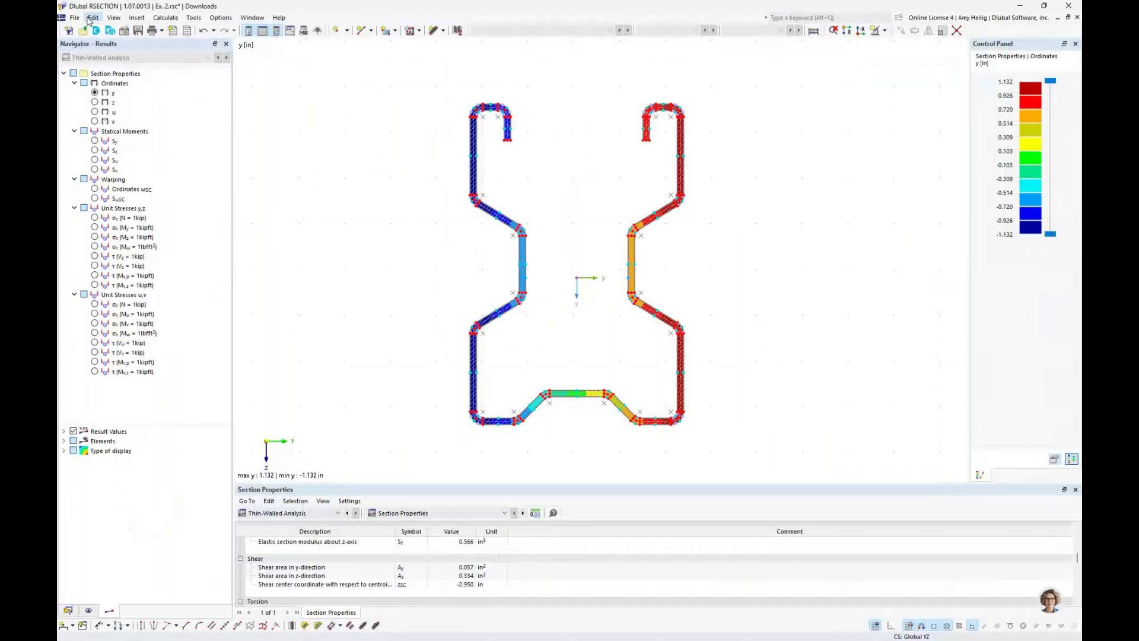
left_click(75, 17)
left_click(86, 31)
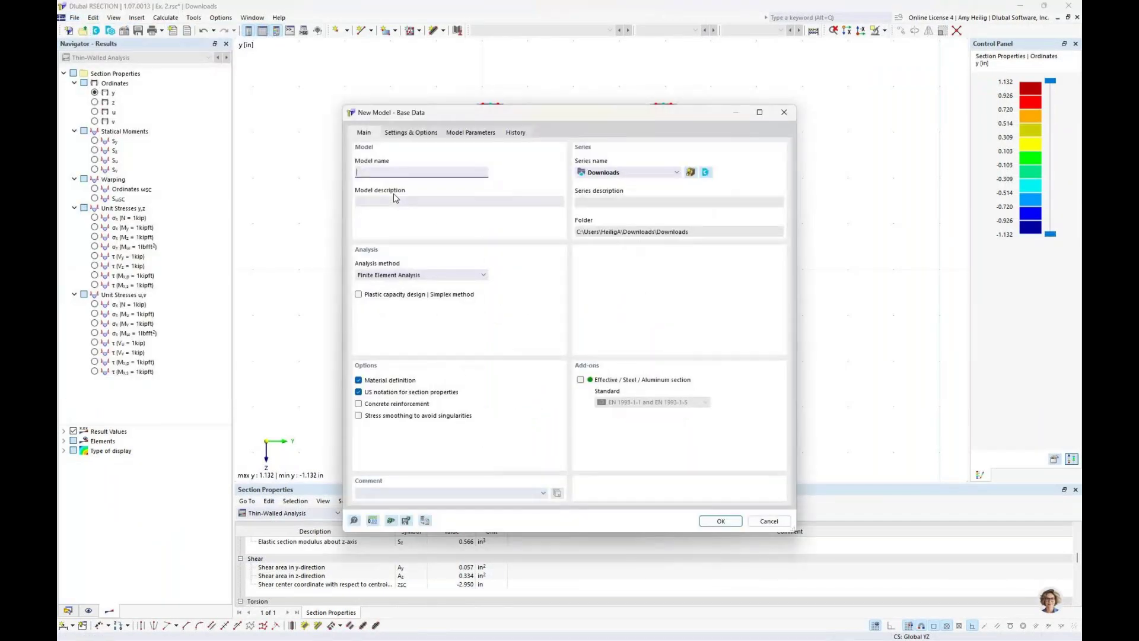
type("Ex. 3")
left_click(392, 275)
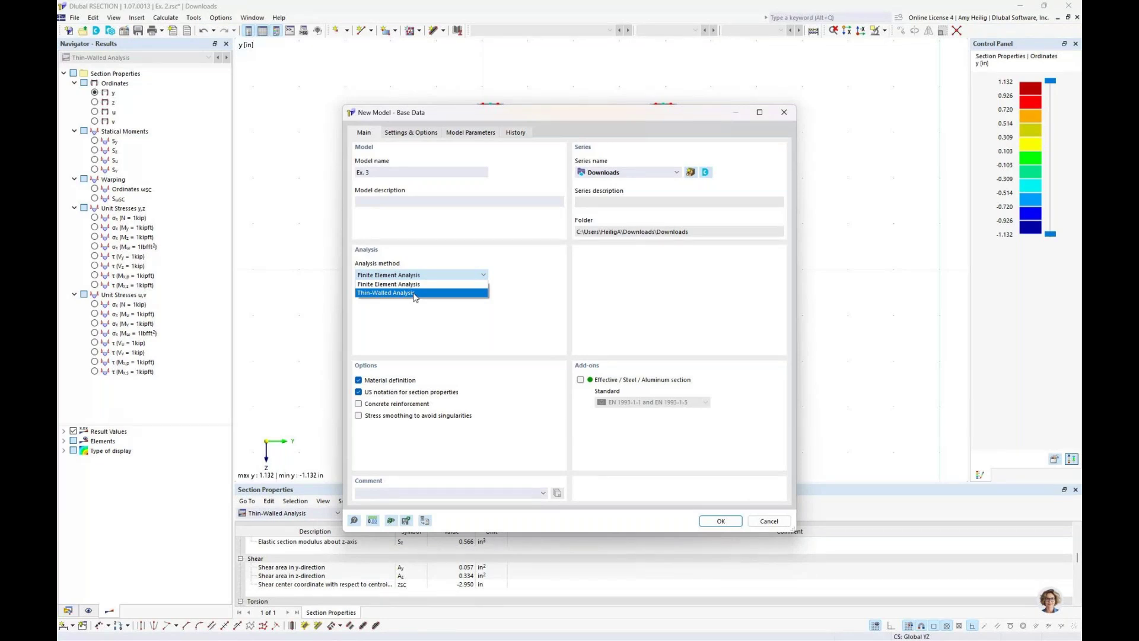
left_click(531, 300)
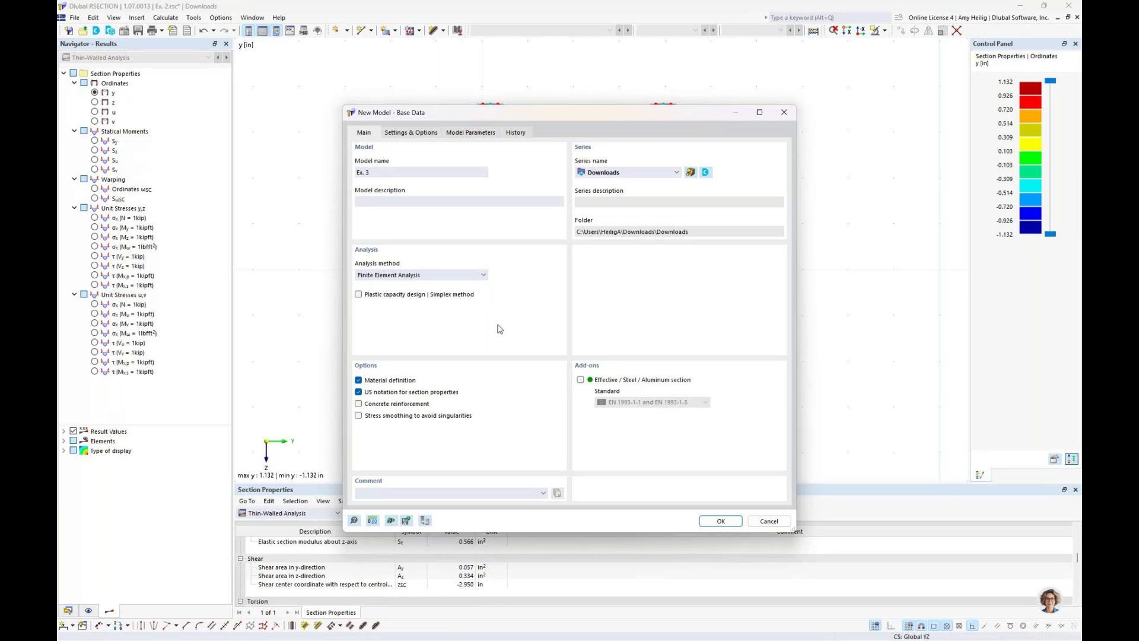
left_click(722, 522)
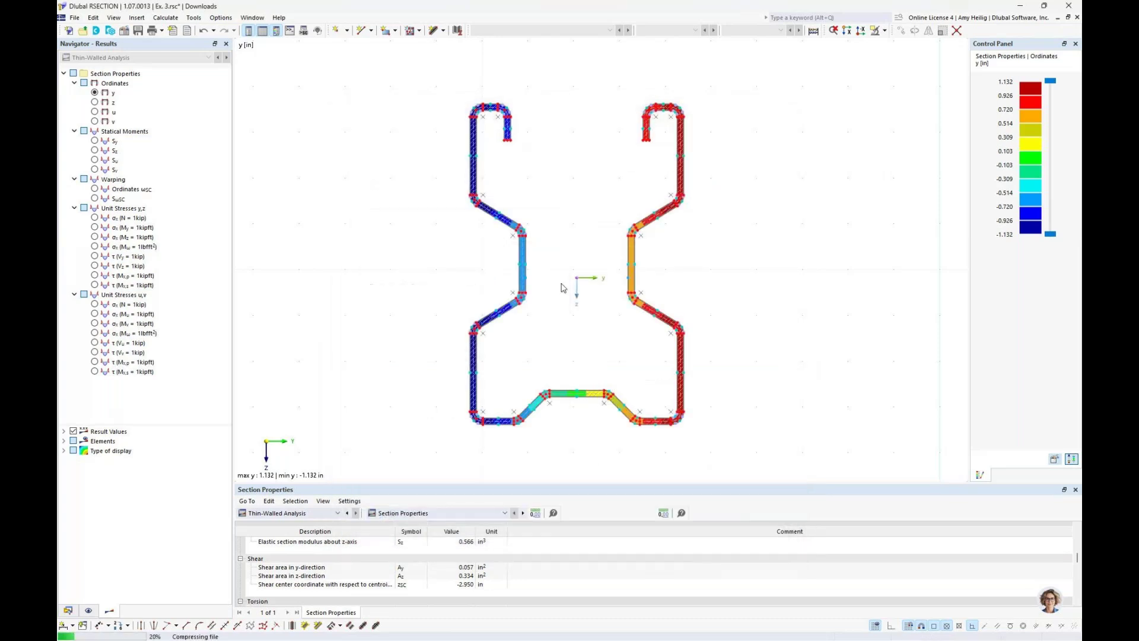
- Import the DXF file Shape 2.dxf into the active Ex. 3 model
left_click(75, 18)
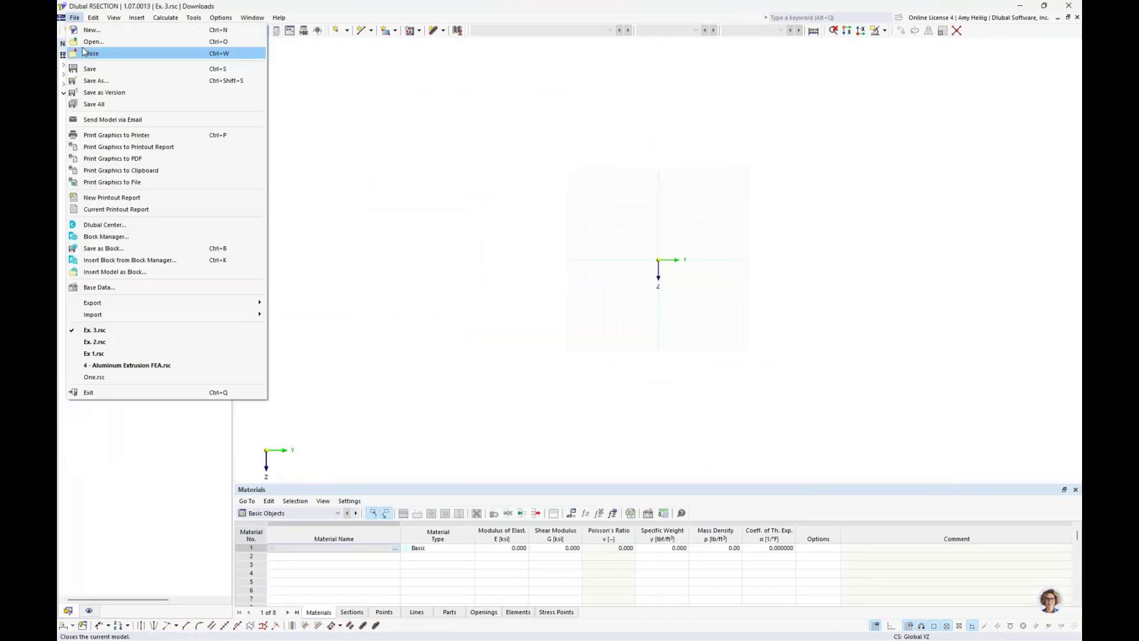
mouse_move(196, 322)
left_click(286, 315)
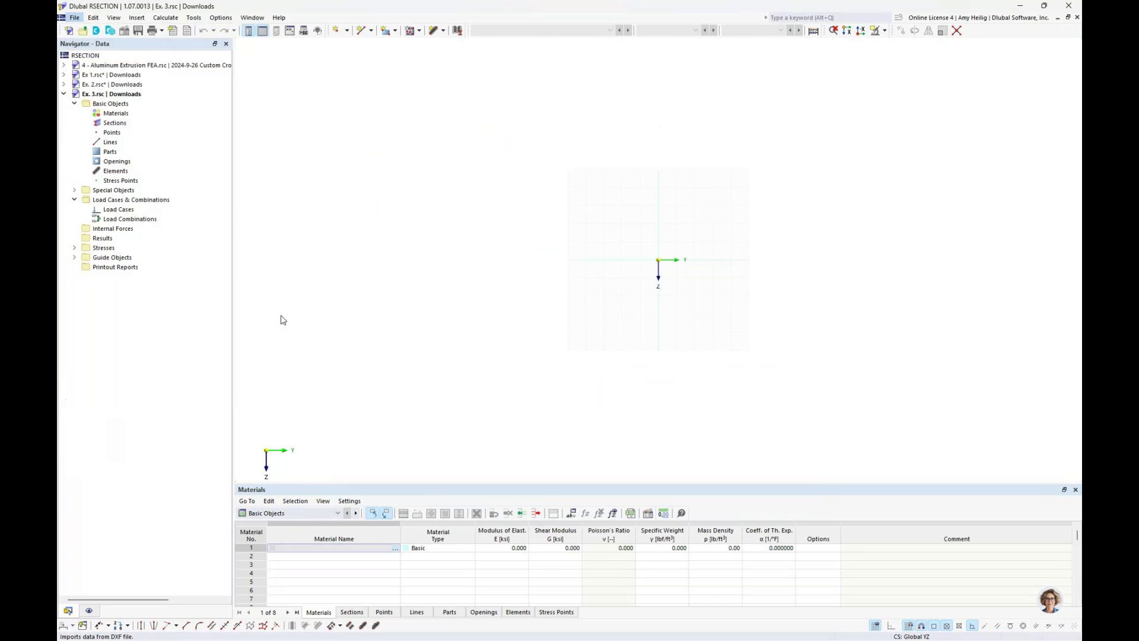
left_click(385, 133)
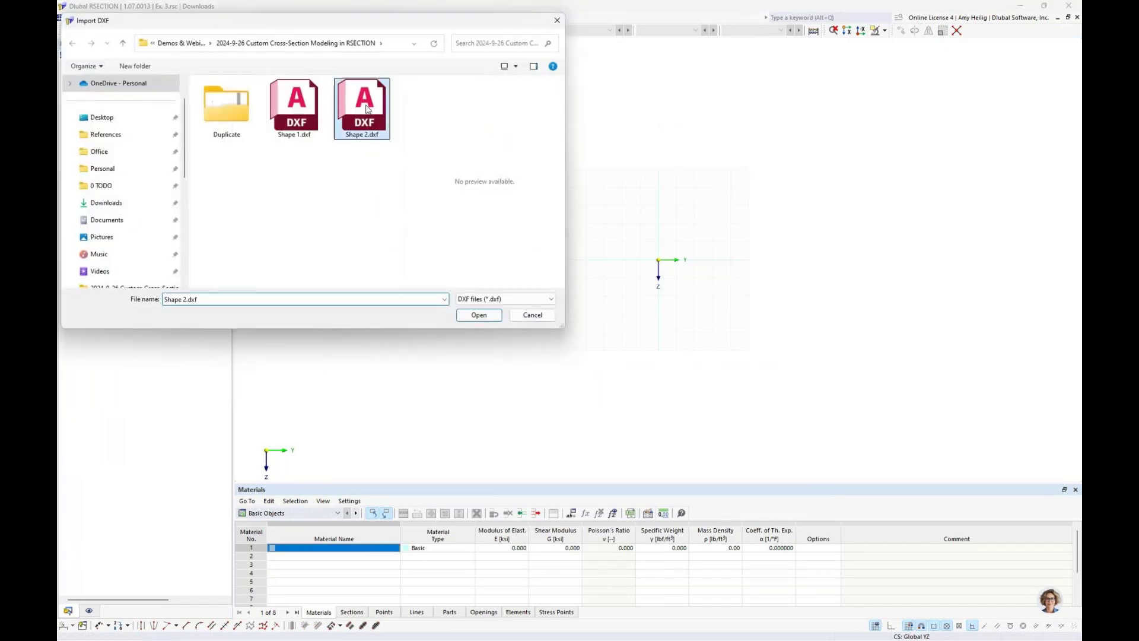
left_click(485, 319)
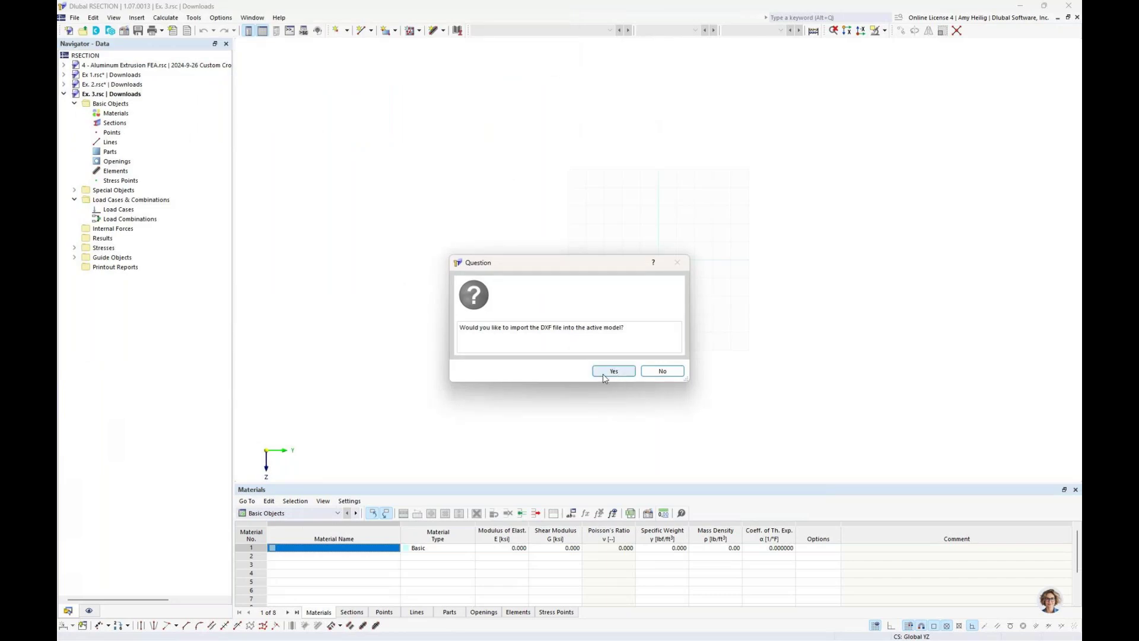
left_click(605, 374)
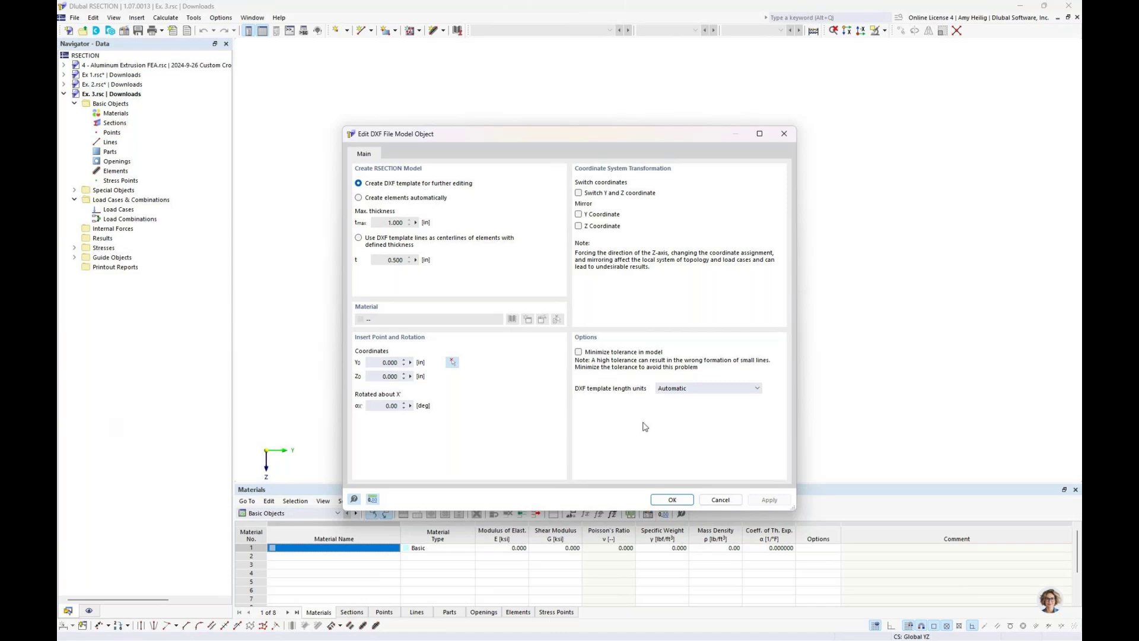
- Bring in the outline as a DXF template for further editing with automatic length units, dismiss the import log, and inspect the imported geometry
left_click(671, 499)
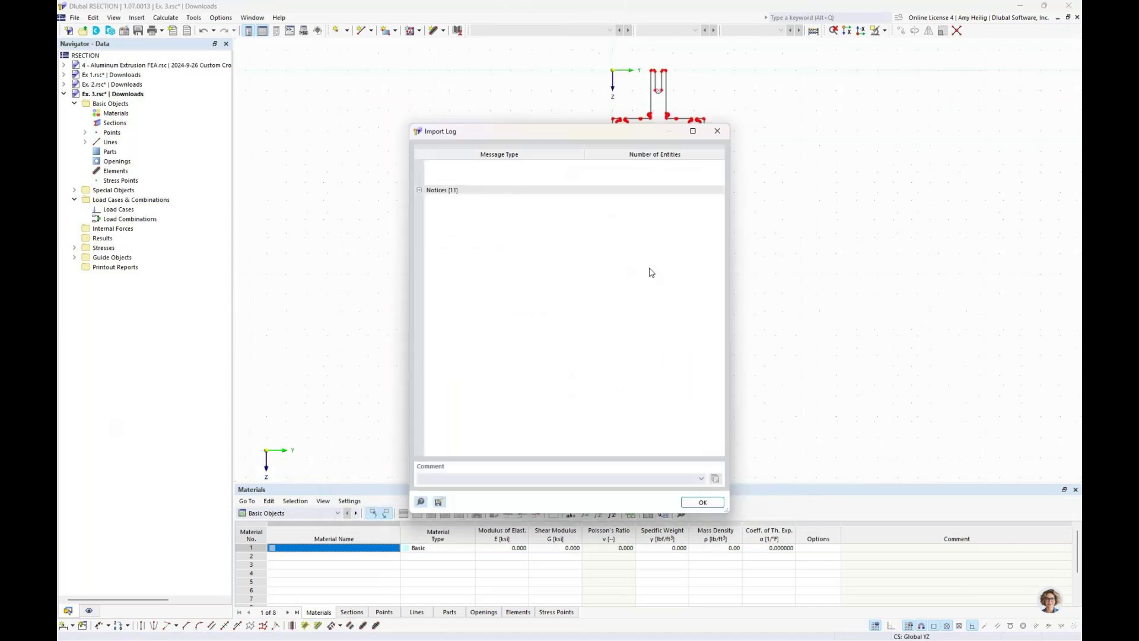
left_click(718, 128)
left_click_drag(684, 308, 650, 311)
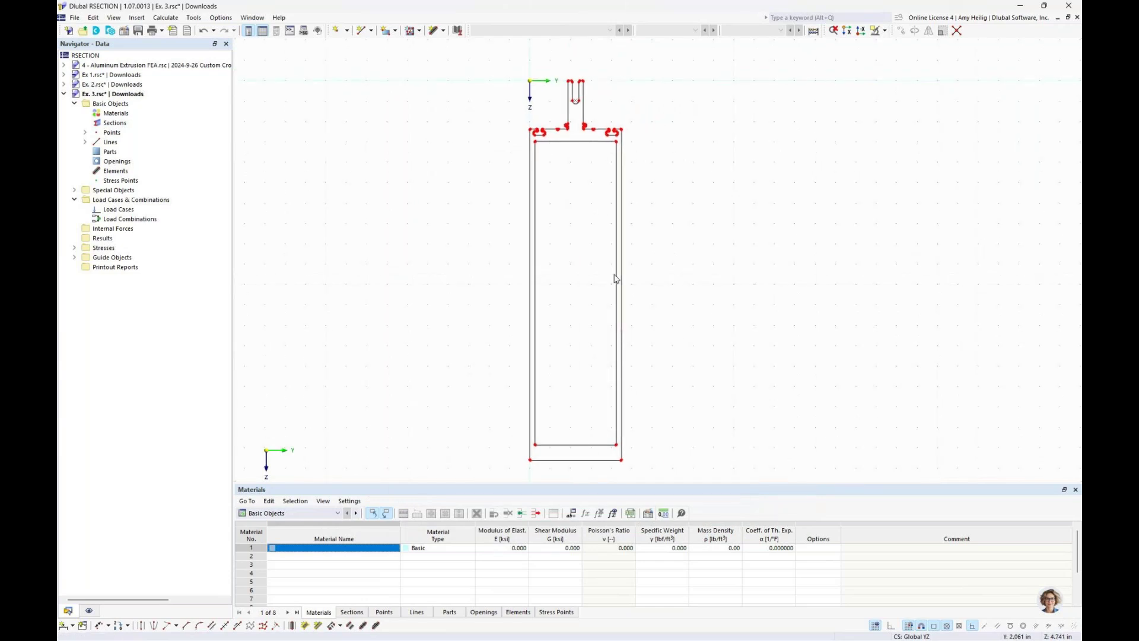
scroll(590, 285, "up", 5)
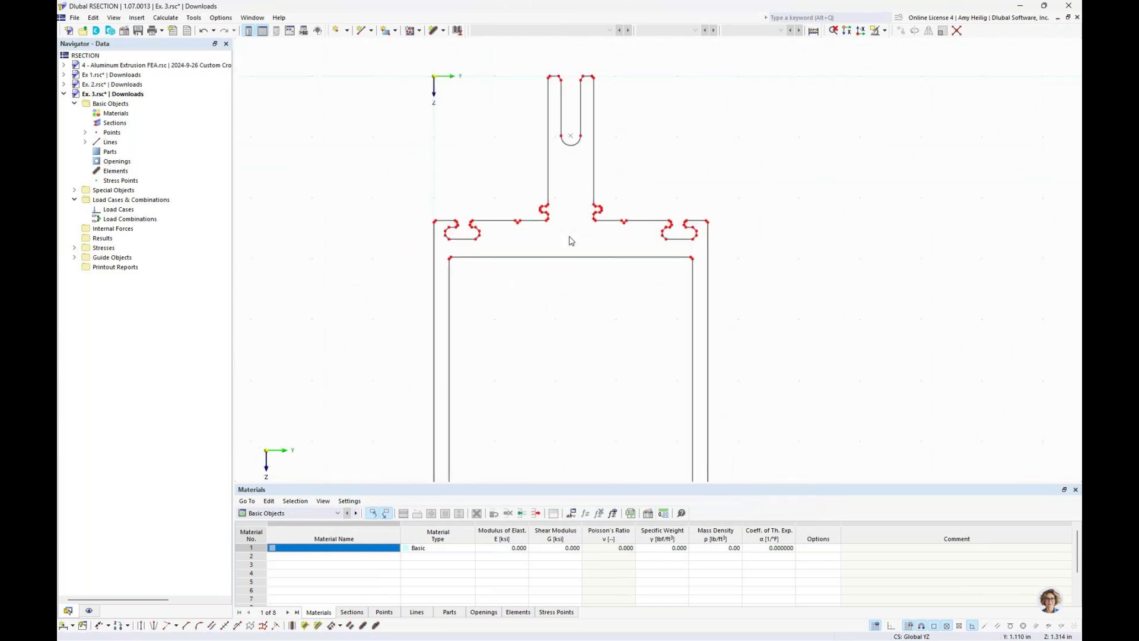
scroll(571, 240, "down", 4)
mouse_move(570, 338)
left_mouse_down()
mouse_move(583, 260)
mouse_move(584, 307)
left_mouse_up()
scroll(593, 246, "down", 3)
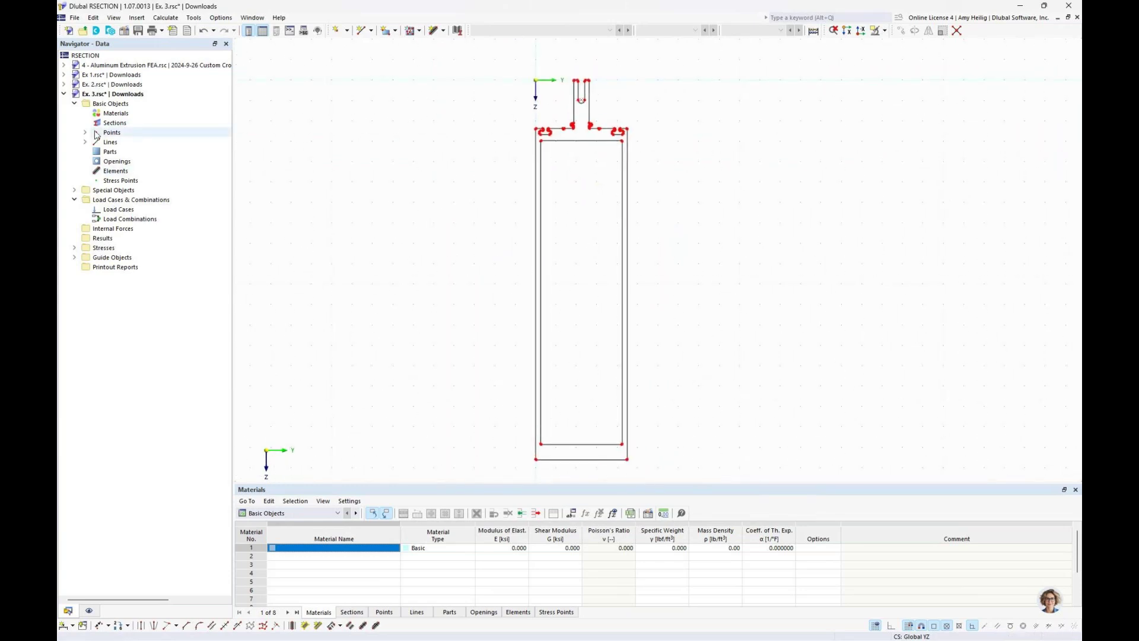
- Start a new boundary-line part and assign it the ADM 2020 aluminum 6061-T6, T6510, T6511-B221 (Extrusion) from the material library
right_click(116, 155)
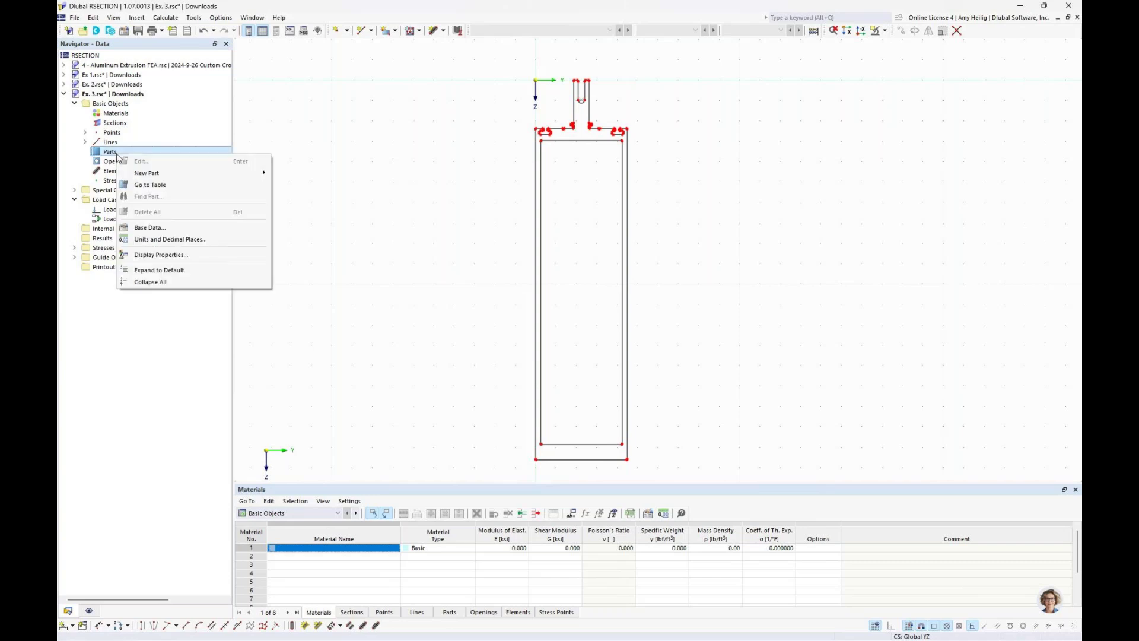
mouse_move(152, 175)
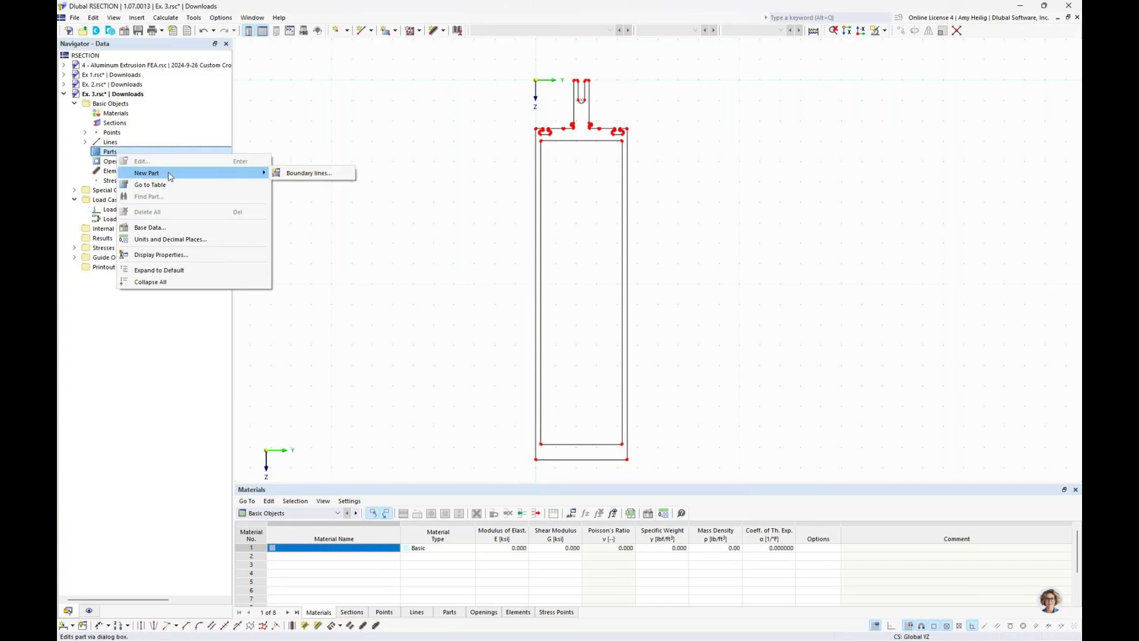
left_click(300, 173)
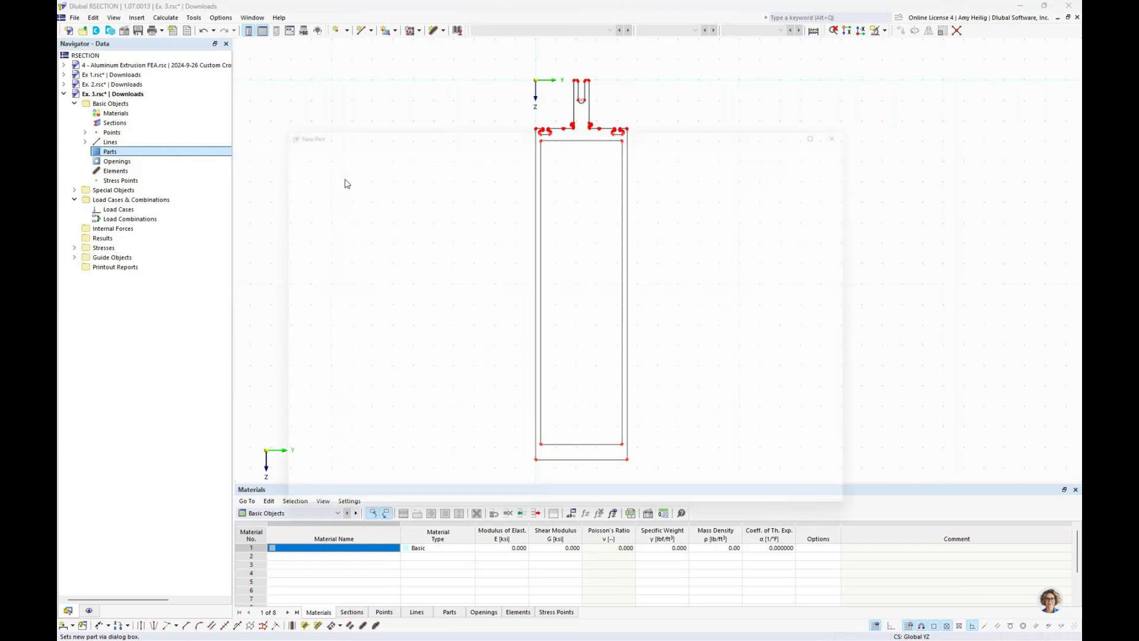
left_click(614, 226)
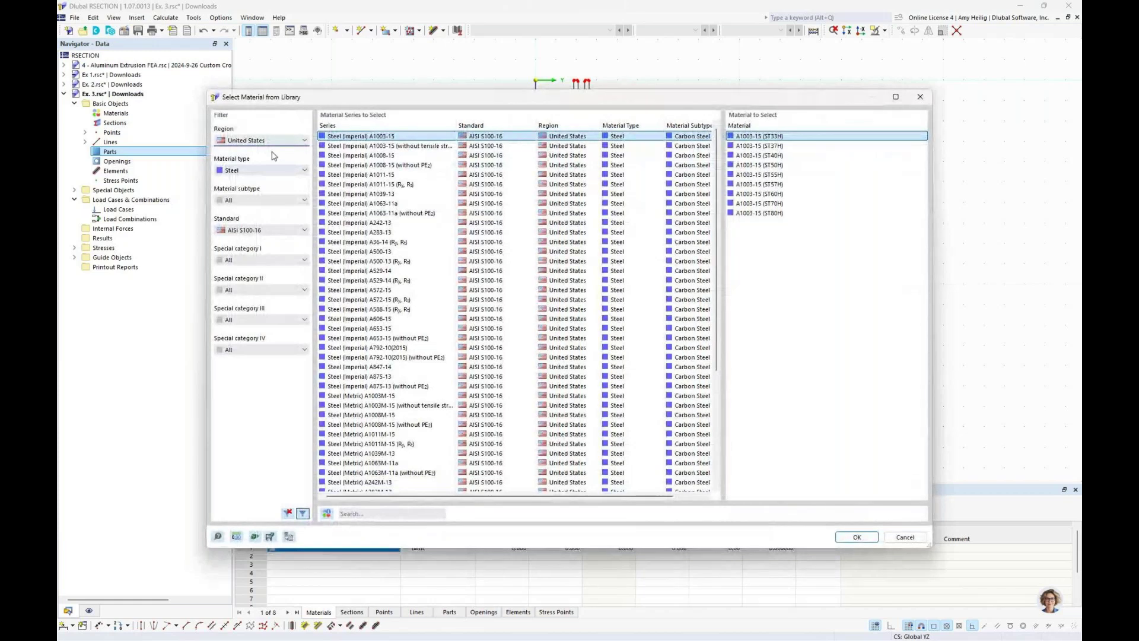
left_click(269, 170)
left_click(254, 214)
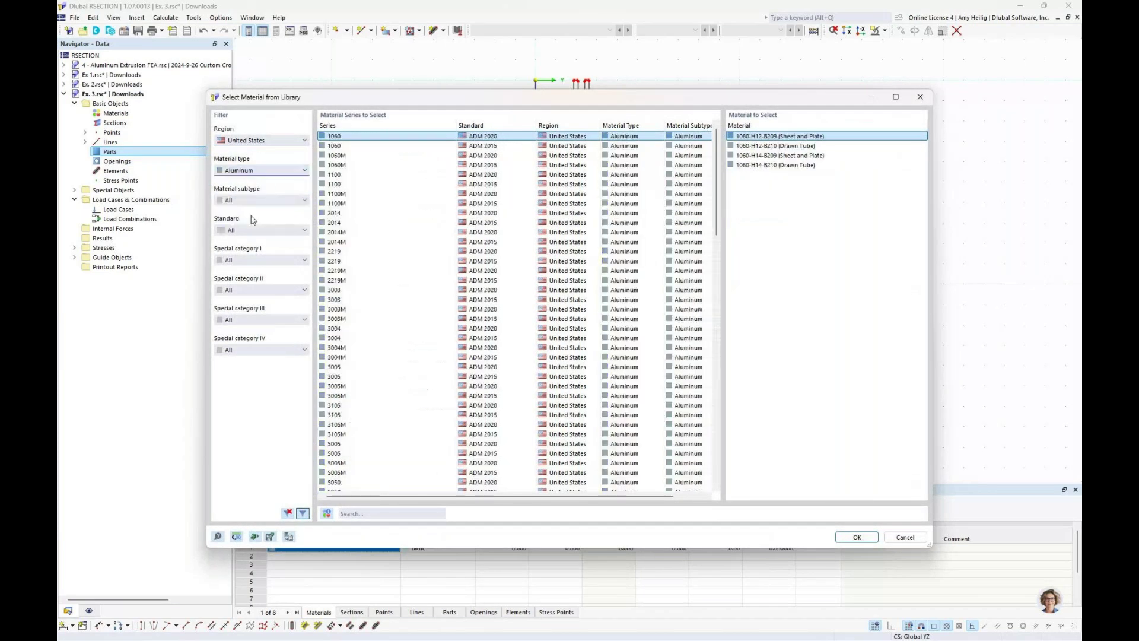
left_click(249, 232)
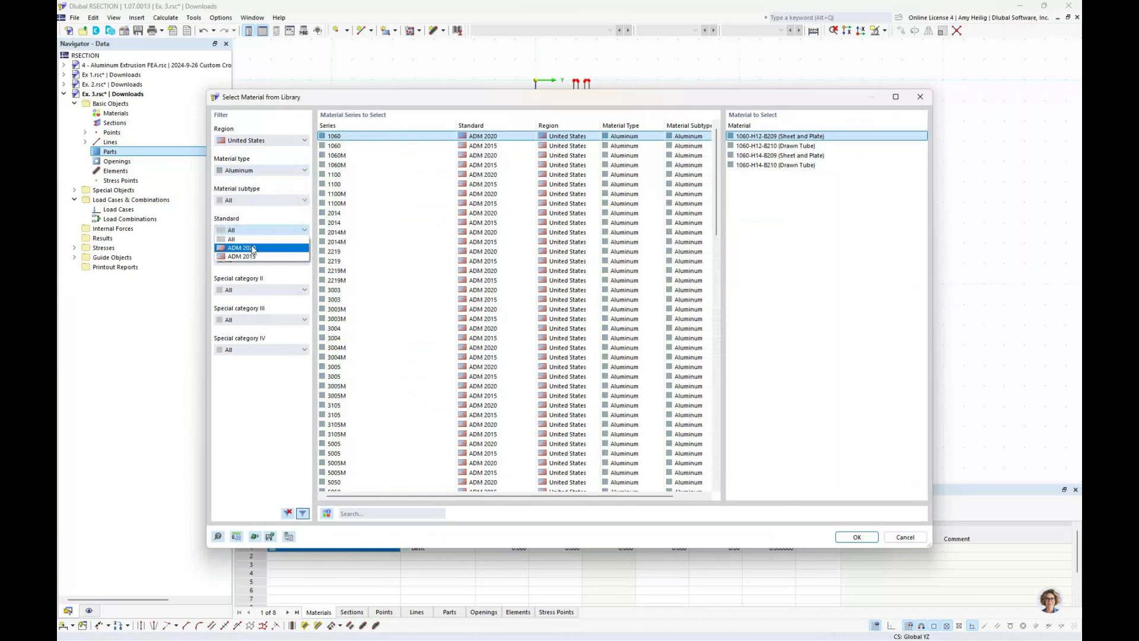
left_click(253, 248)
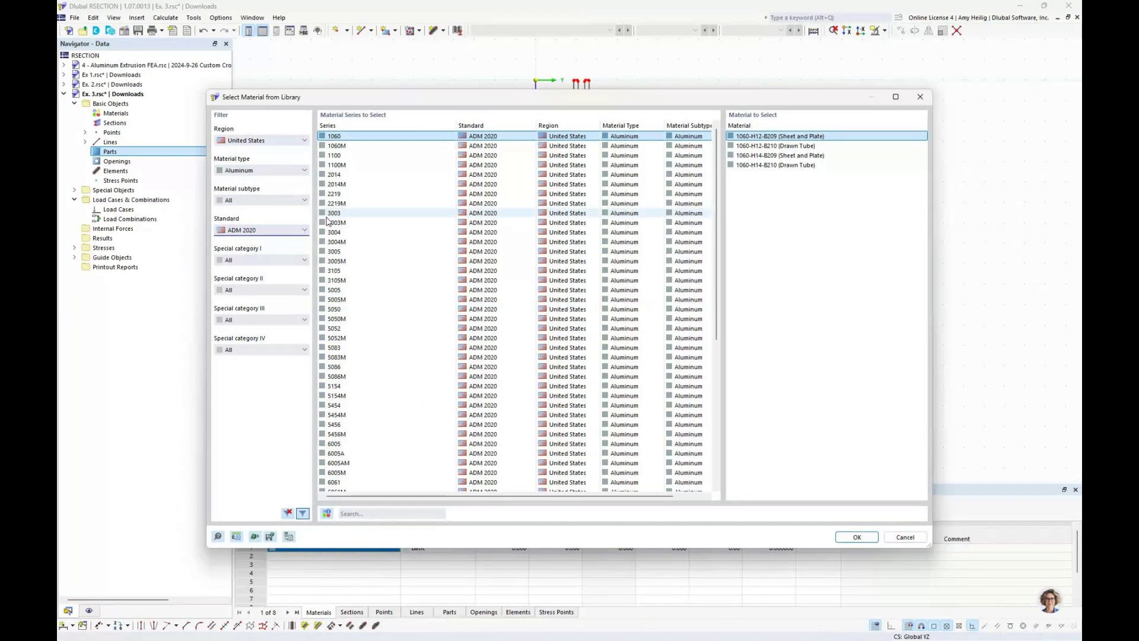
left_click(344, 482)
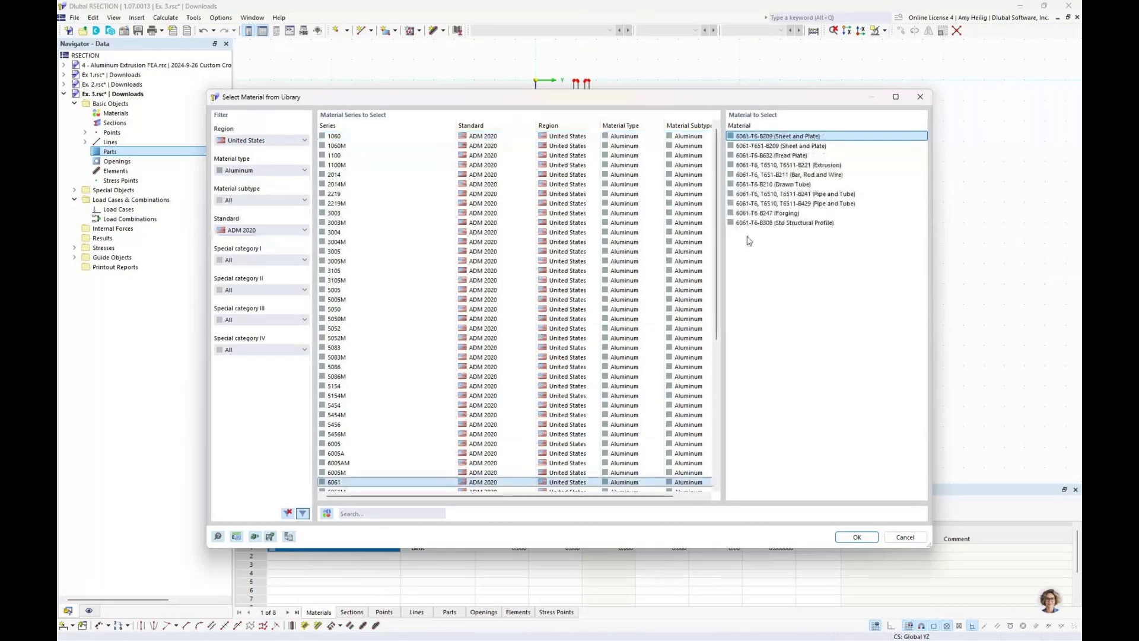
left_click(764, 167)
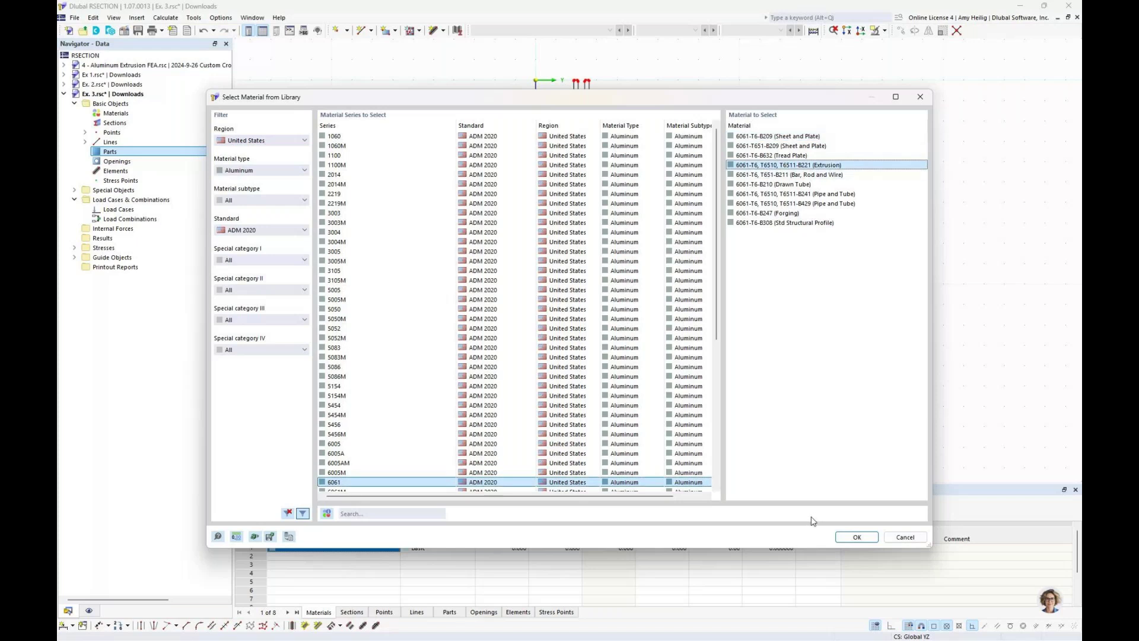
left_click(851, 538)
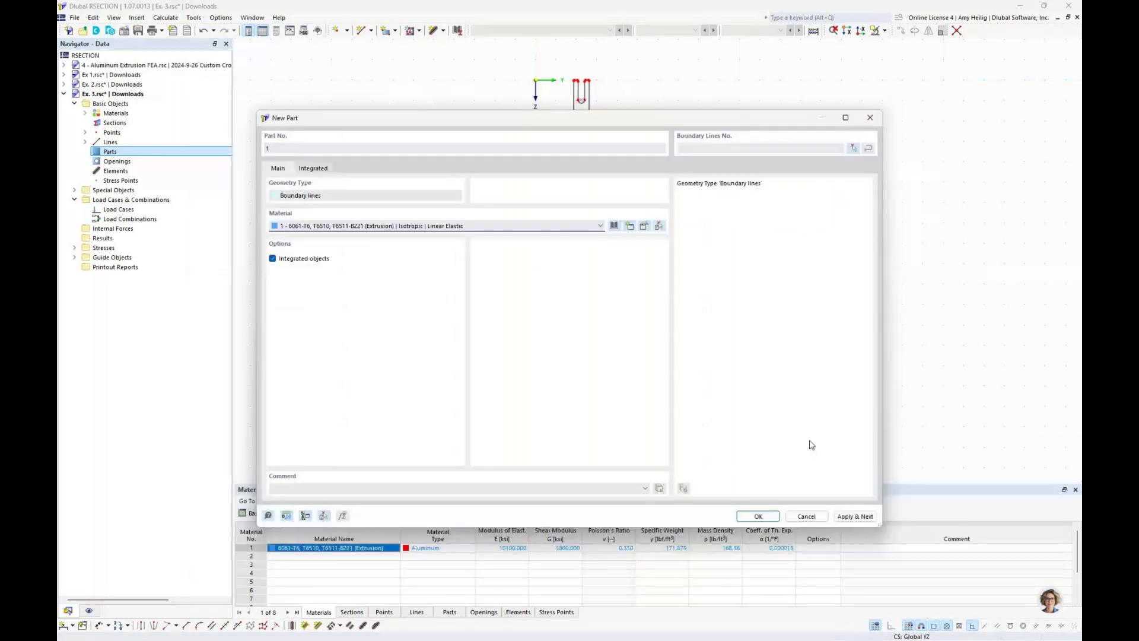
- Assign all outer outline lines as the part's boundary, excluding the inner rectangle of the box, and create the part
left_click(852, 149)
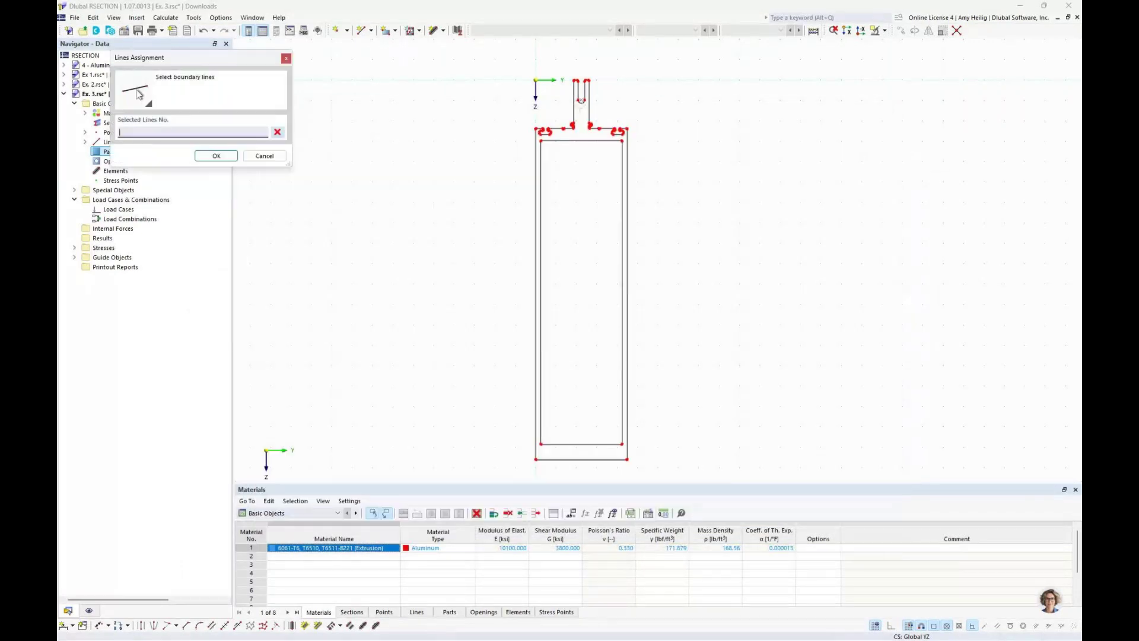
left_click_drag(502, 62, 673, 429)
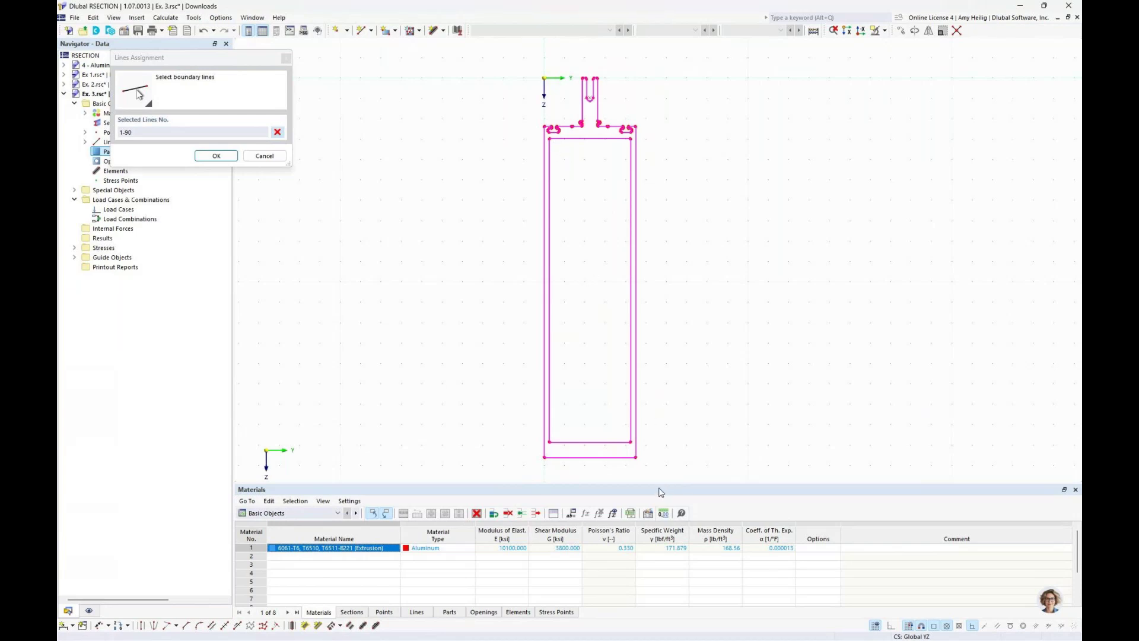
left_click_drag(661, 482, 648, 525)
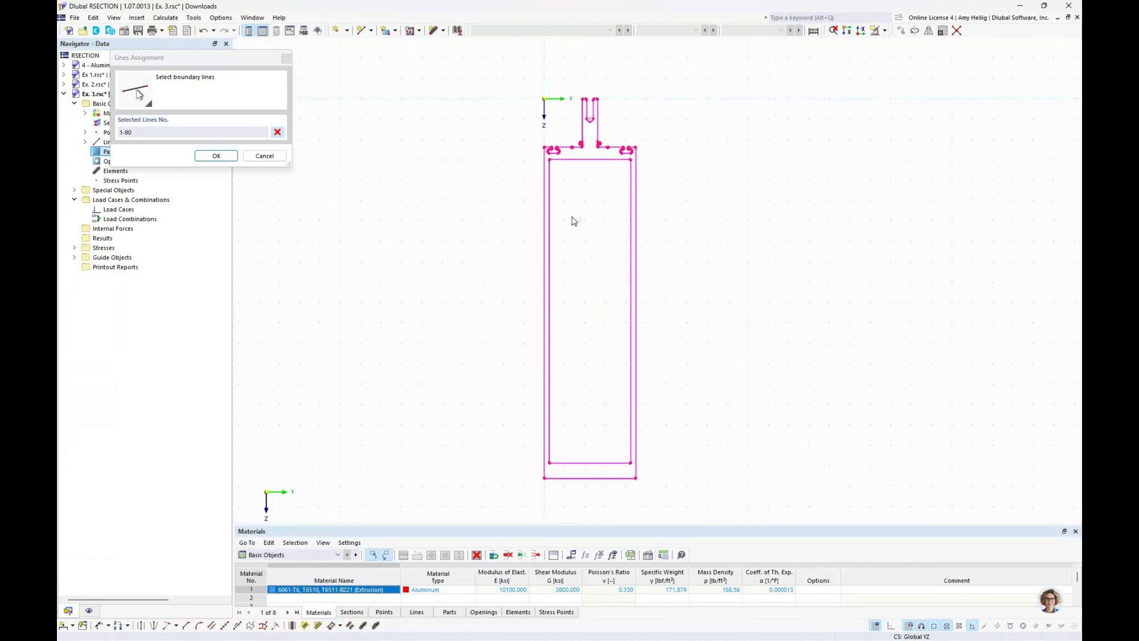
scroll(559, 181, "up", 1)
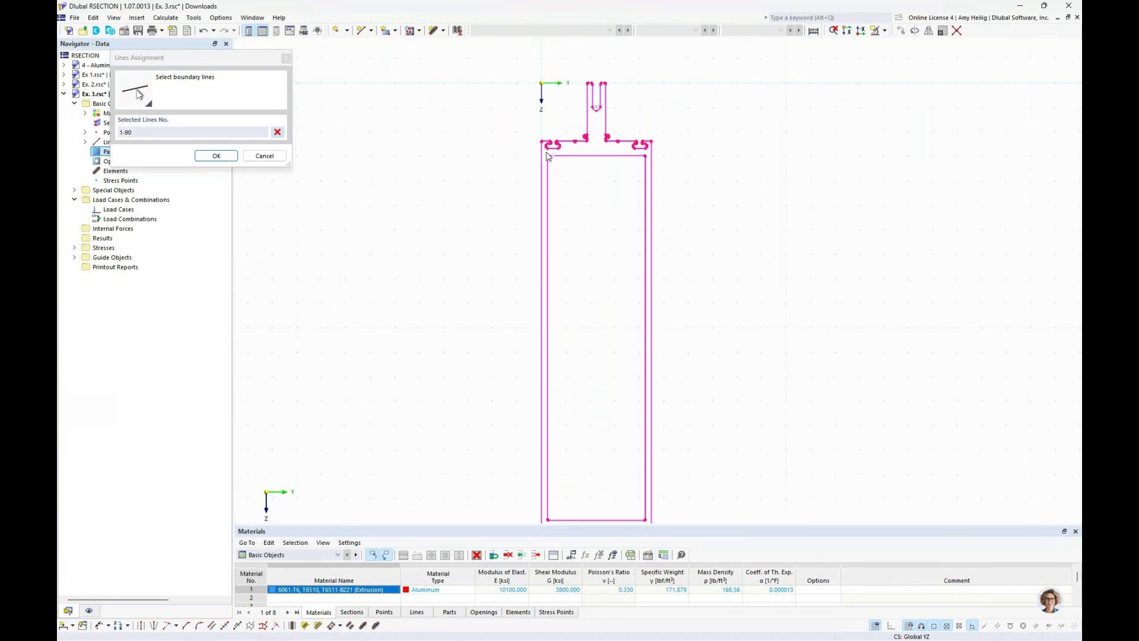
left_click_drag(547, 156, 648, 503)
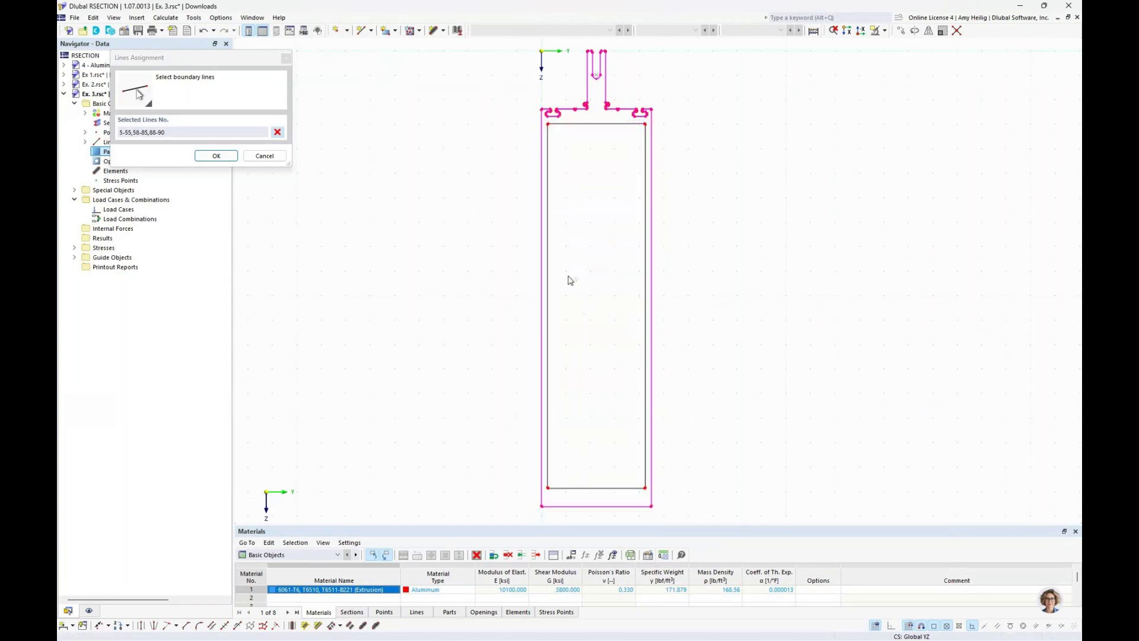
left_click(216, 156)
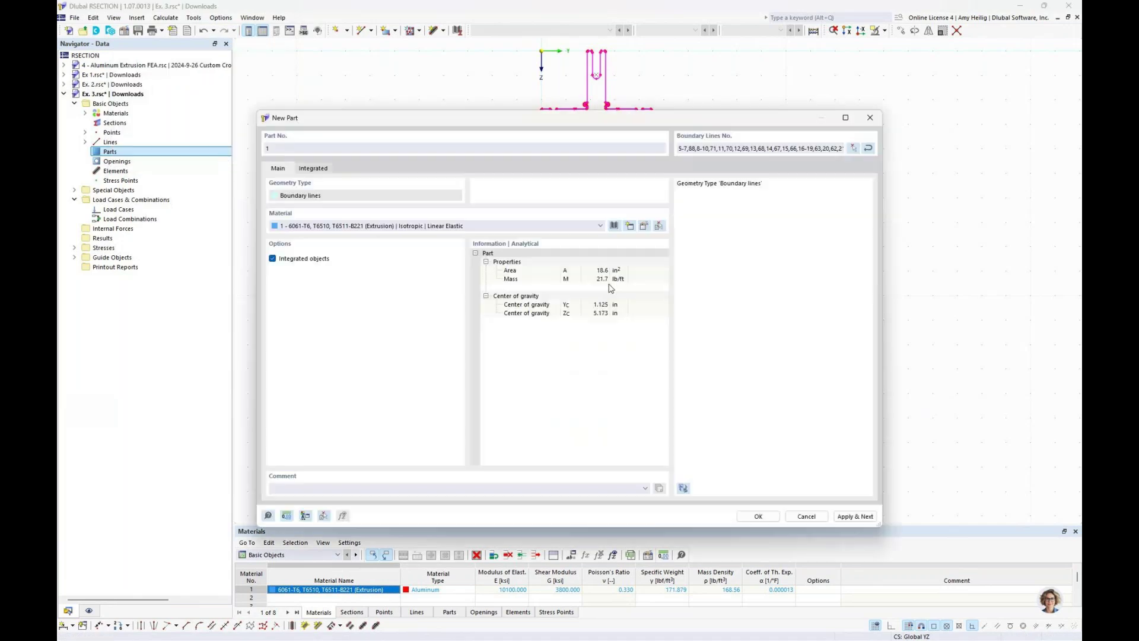
left_click(759, 517)
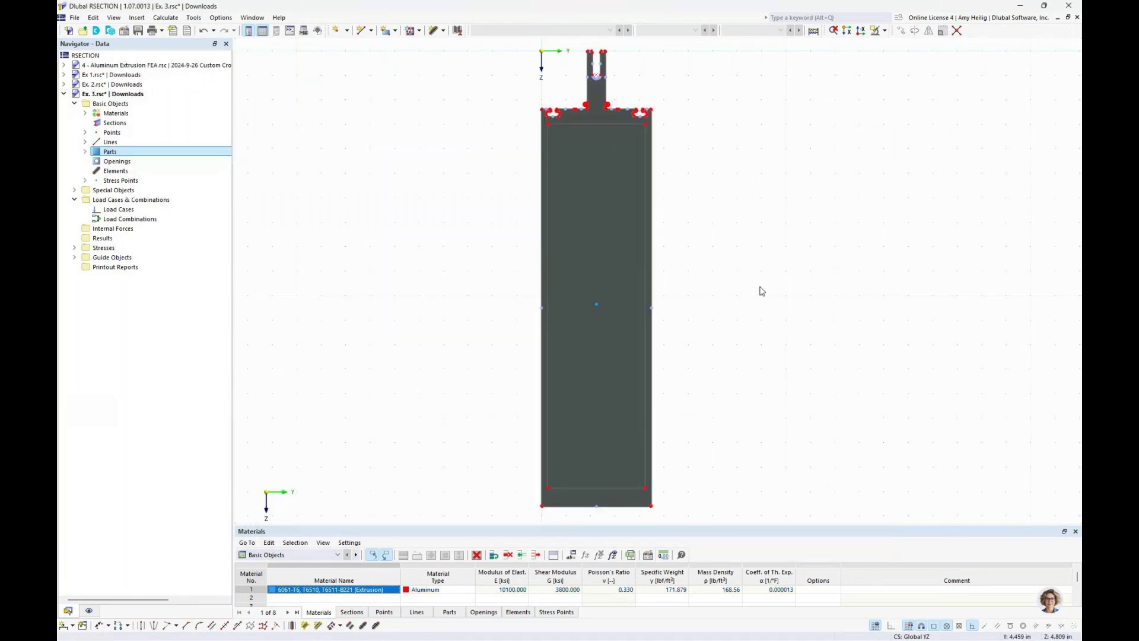
scroll(762, 290, "down", 1)
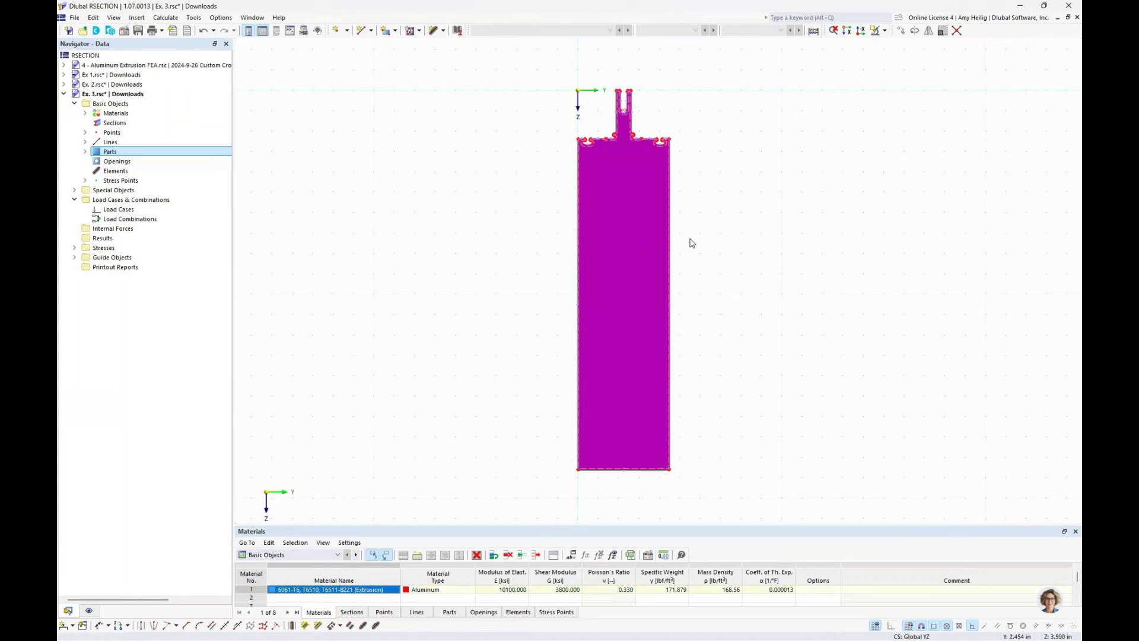
left_click(727, 247)
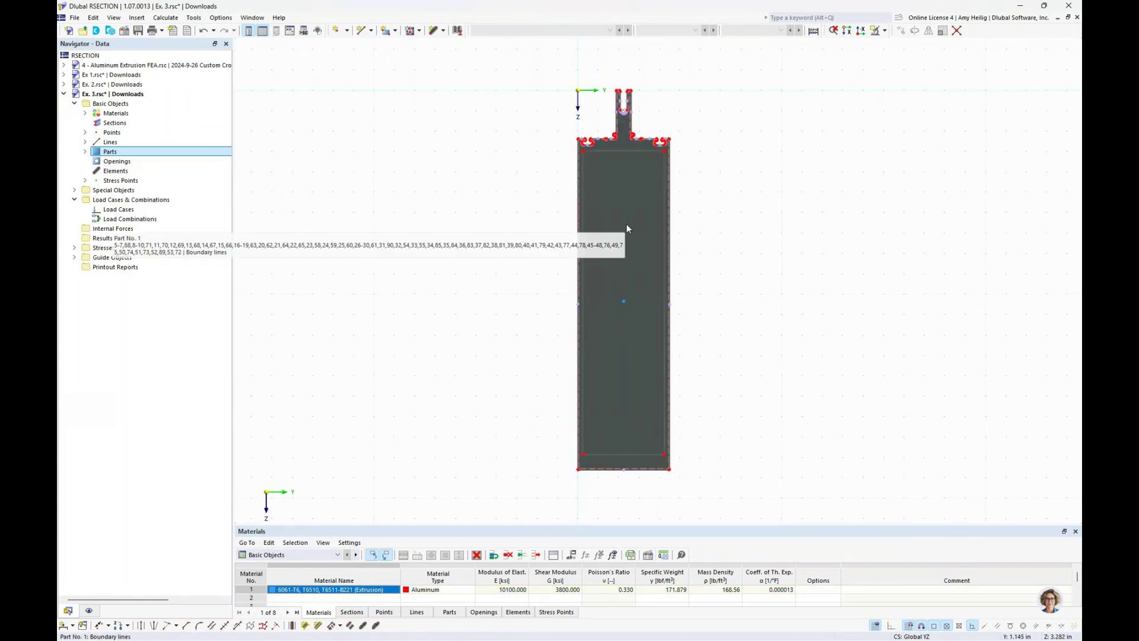
- Create an opening in the part from the boundary lines of the box's inner rectangle
right_click(120, 166)
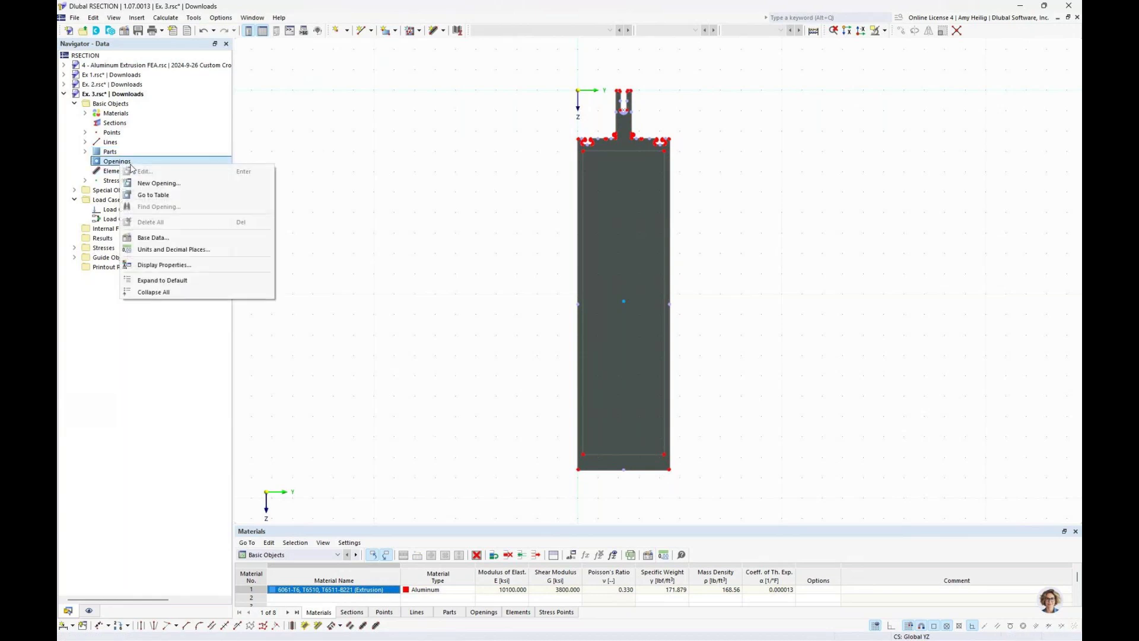
left_click(342, 194)
left_click(418, 30)
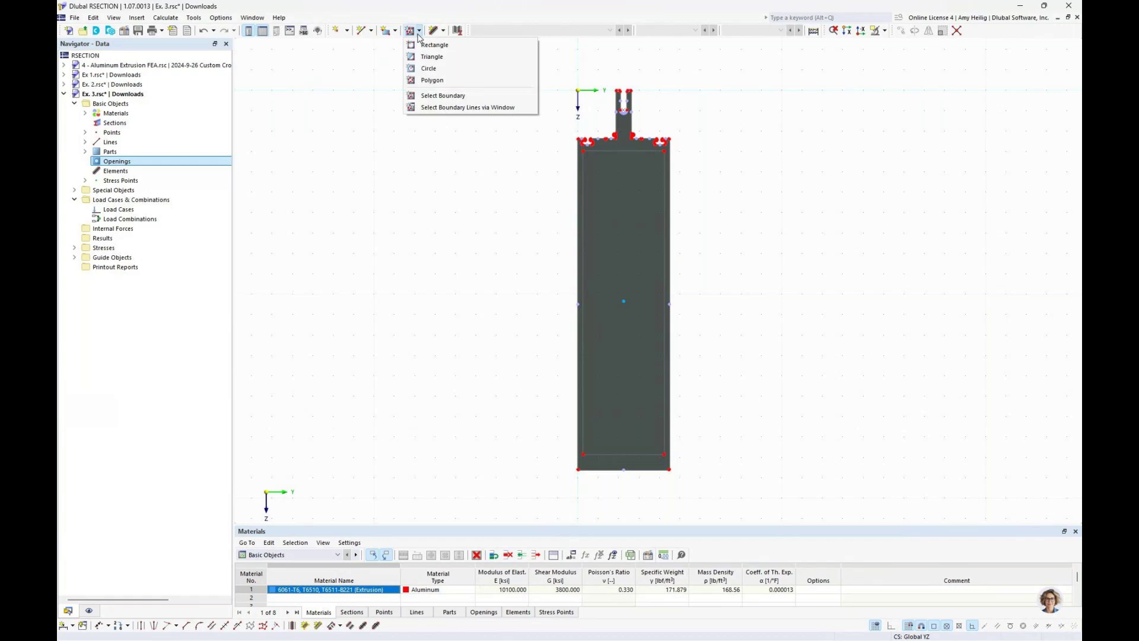
left_click(442, 95)
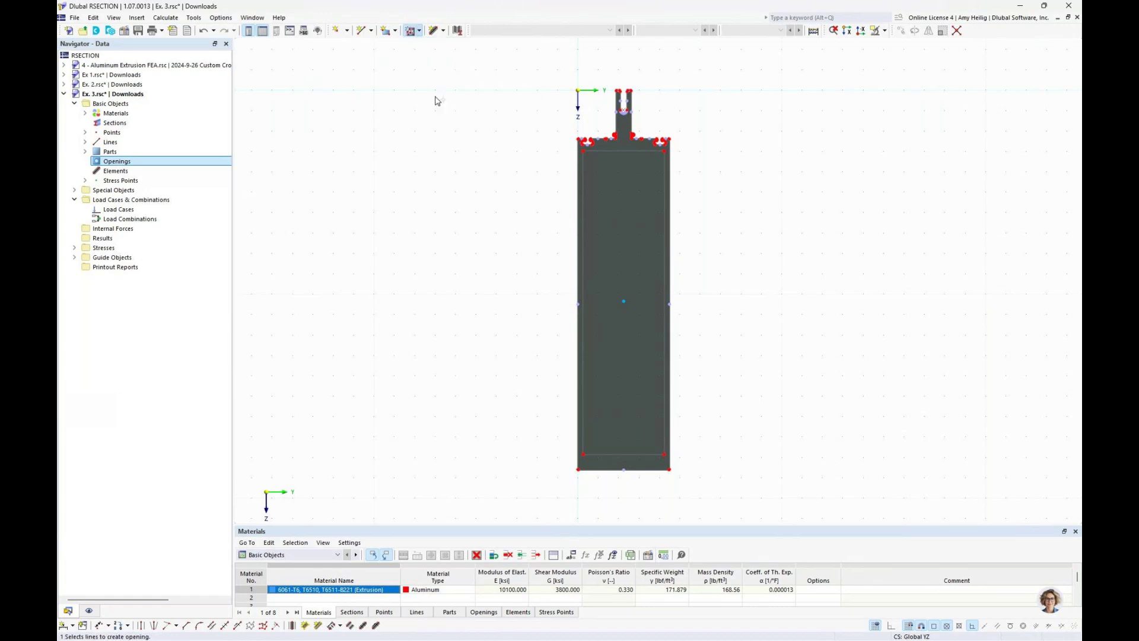
left_click(607, 153)
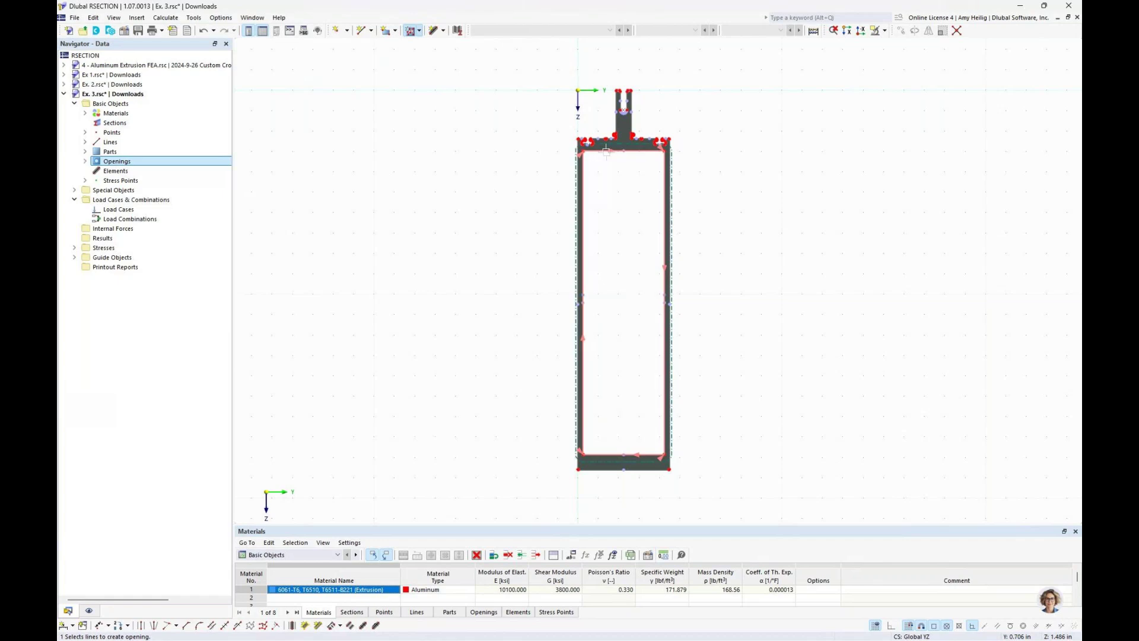
key("Escape")
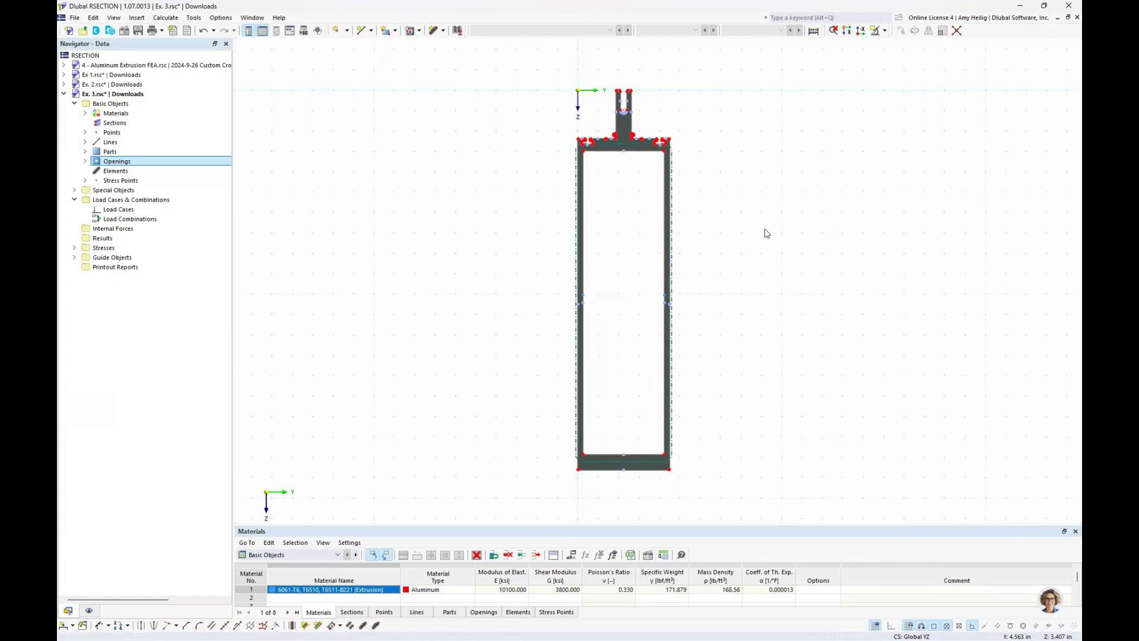
- Inspect the finished stem and grooves of the extrusion, and run the full calculation for Ex. 3
left_click_drag(783, 244, 712, 271)
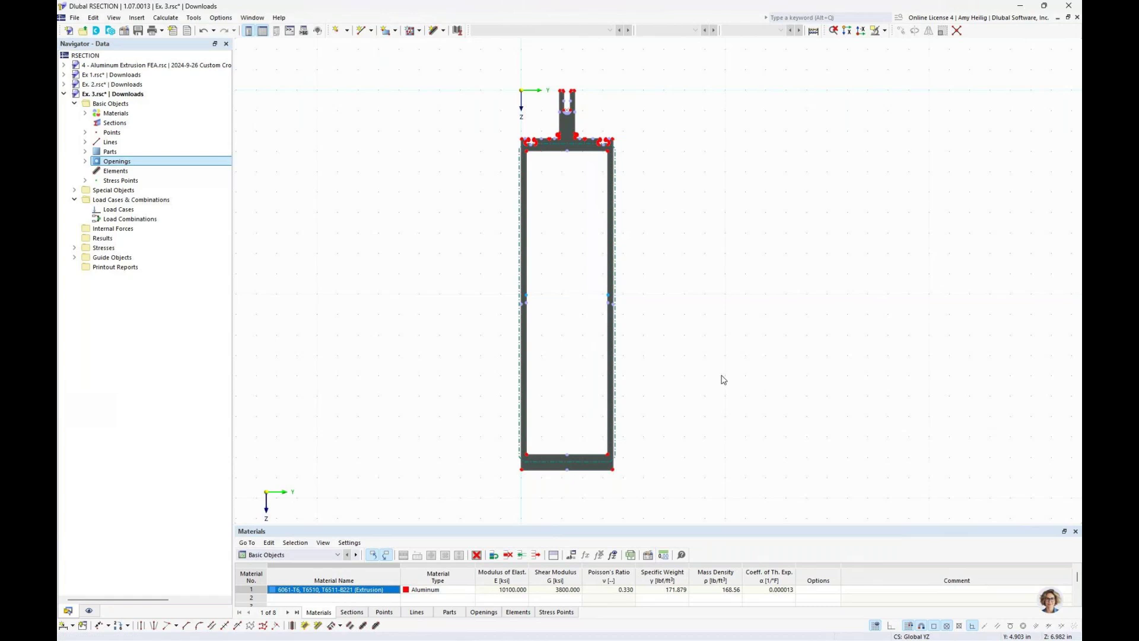
scroll(562, 118, "up", 6)
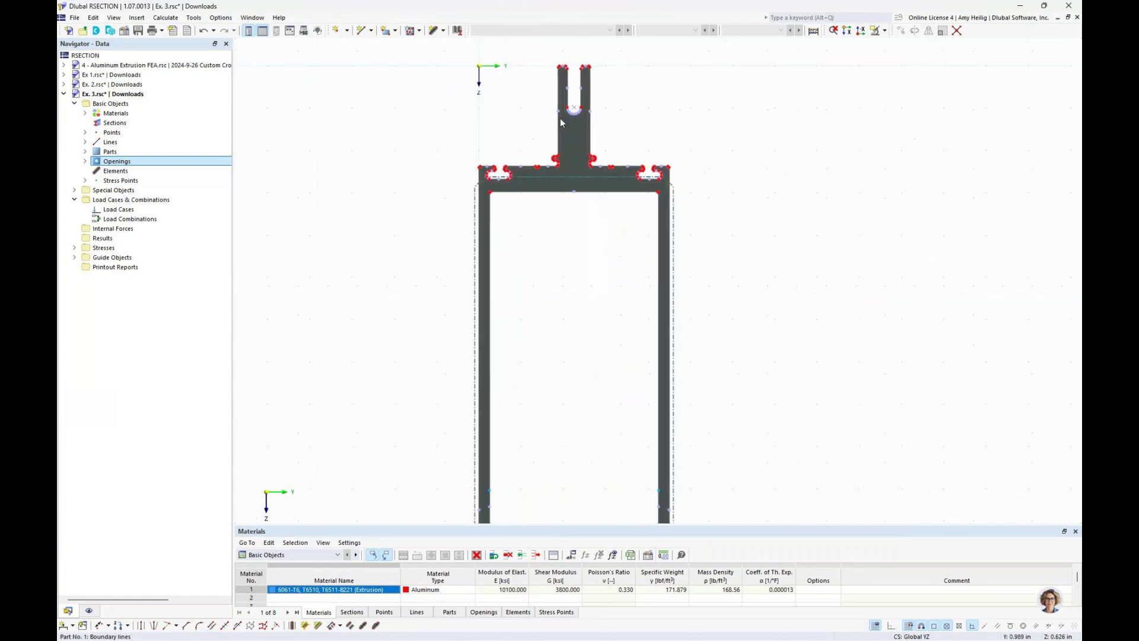
left_click_drag(577, 145, 582, 247)
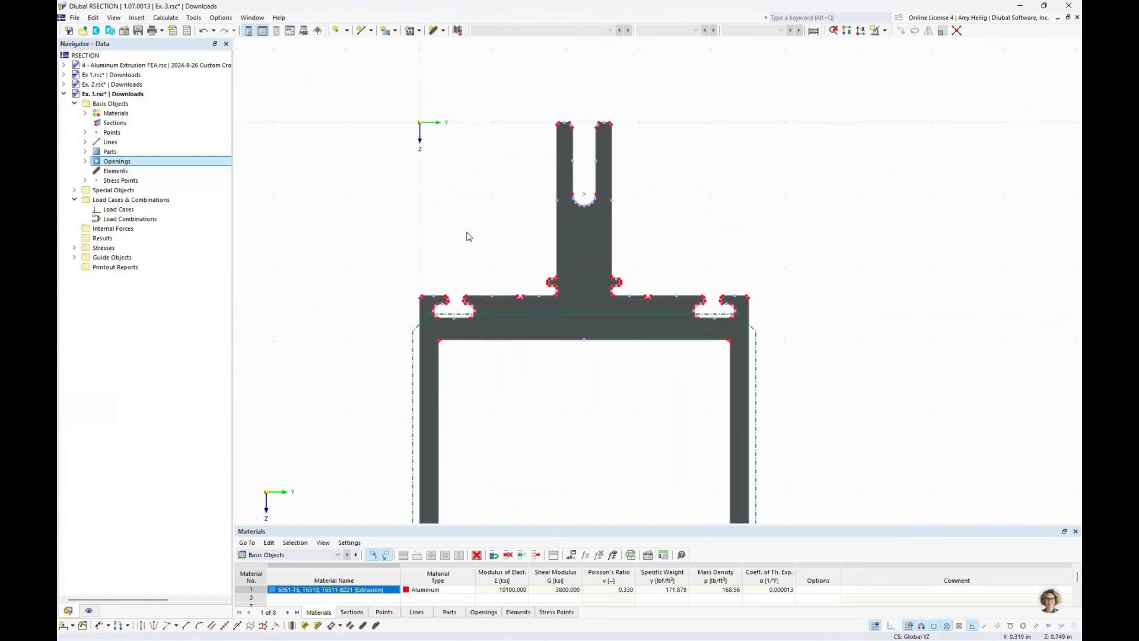
left_click(165, 17)
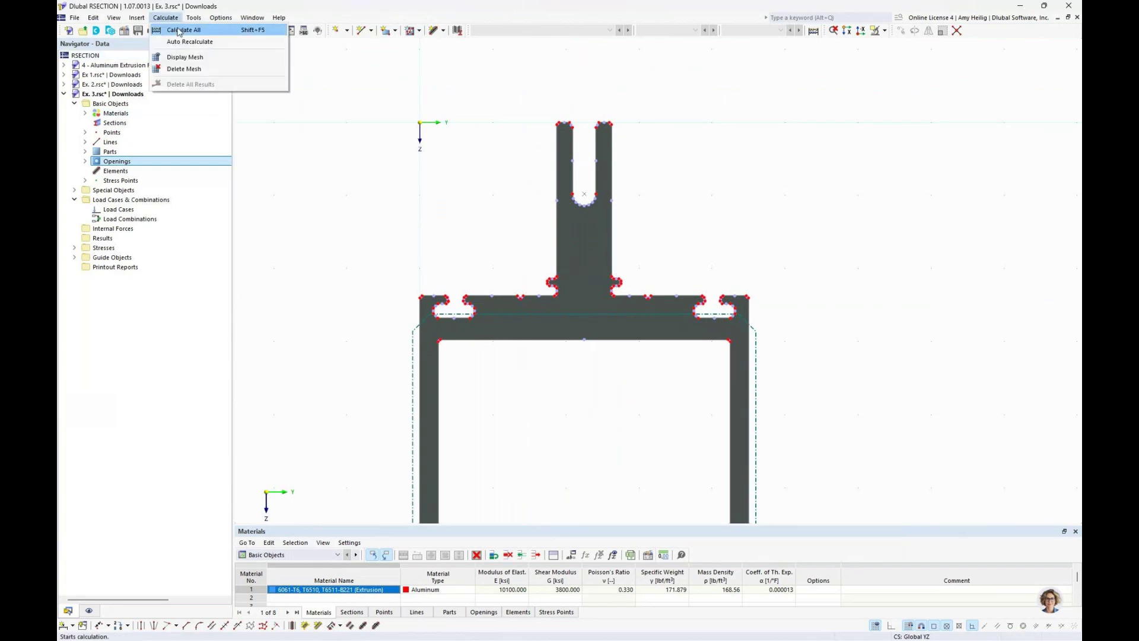
left_click(178, 31)
scroll(501, 178, "down", 3)
left_click_drag(566, 307, 613, 252)
scroll(613, 267, "down", 2)
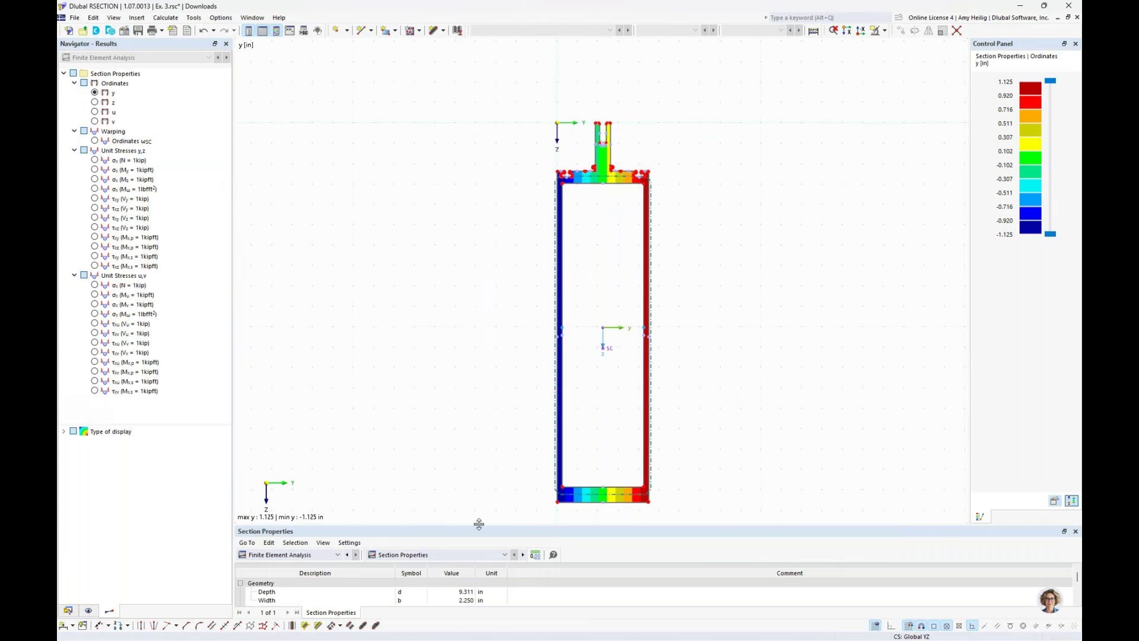
- Examine the shear, torsion, warping and stability values in the enlarged section properties table, and restore a larger drawing area
left_click_drag(479, 525, 497, 278)
scroll(437, 478, "down", 10)
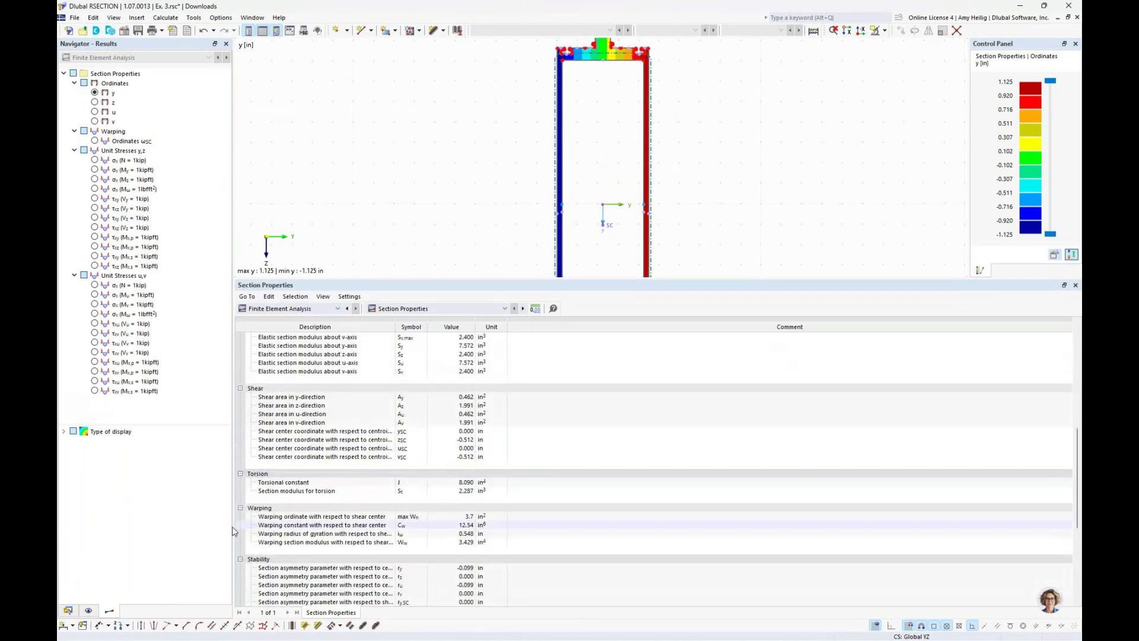
left_click_drag(526, 276, 524, 464)
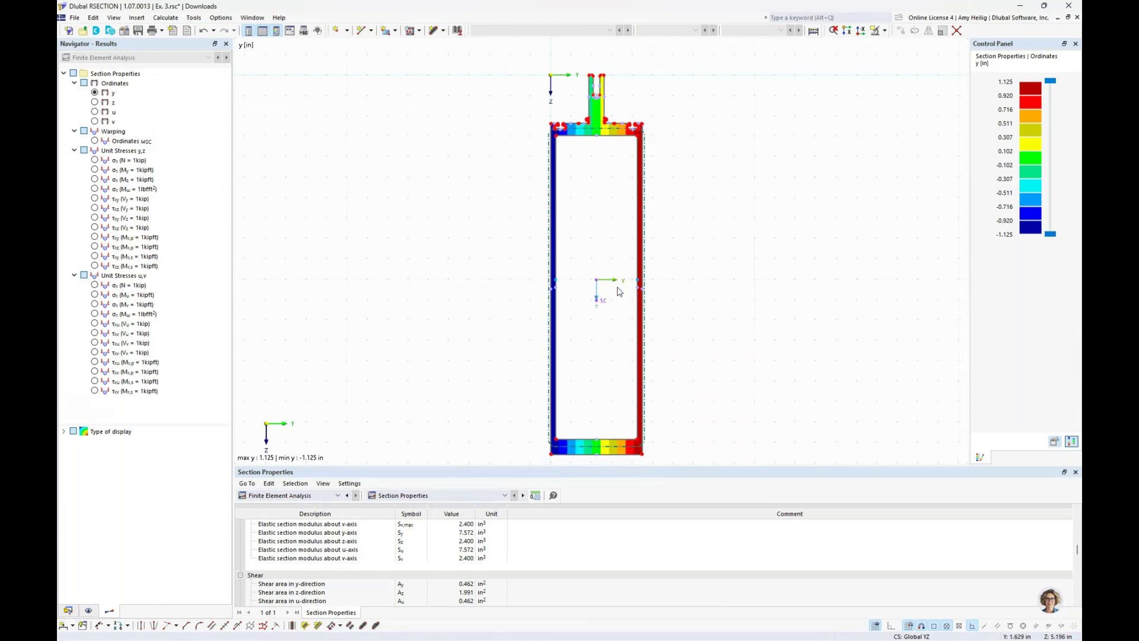
- Return to the model data of Ex. 3 and delete the finite element mesh
left_click(71, 609)
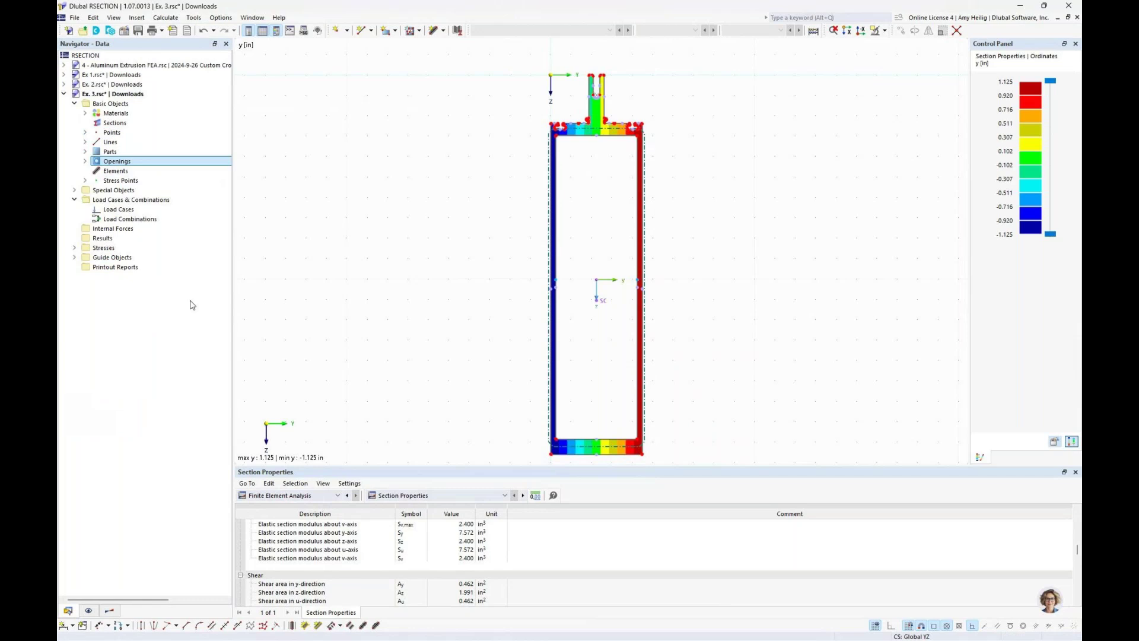
left_click(165, 19)
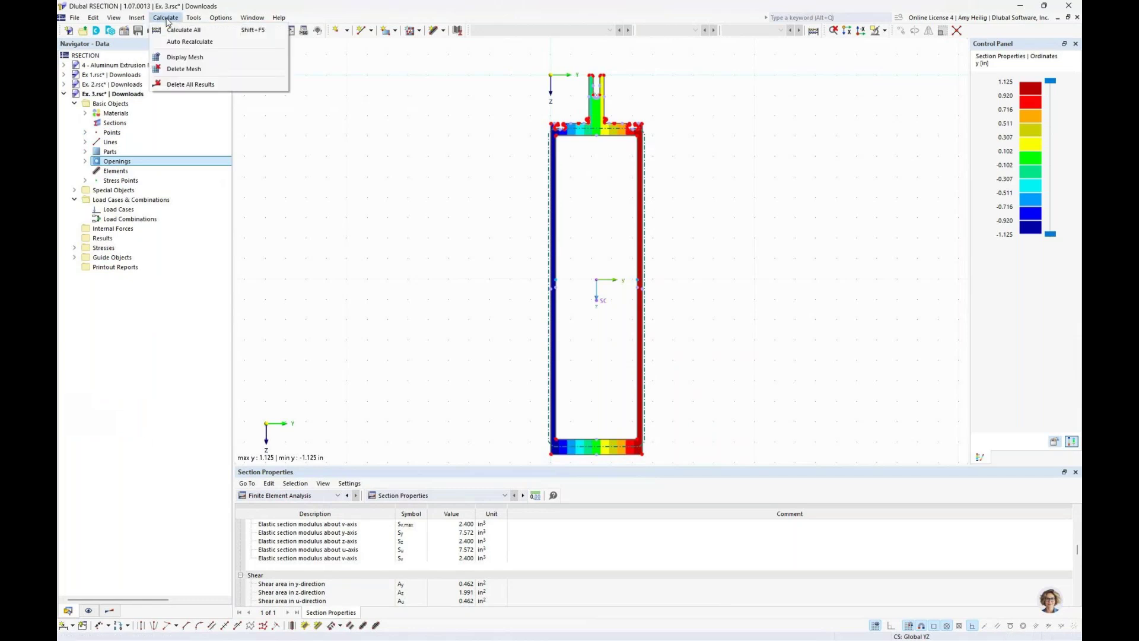
left_click(186, 70)
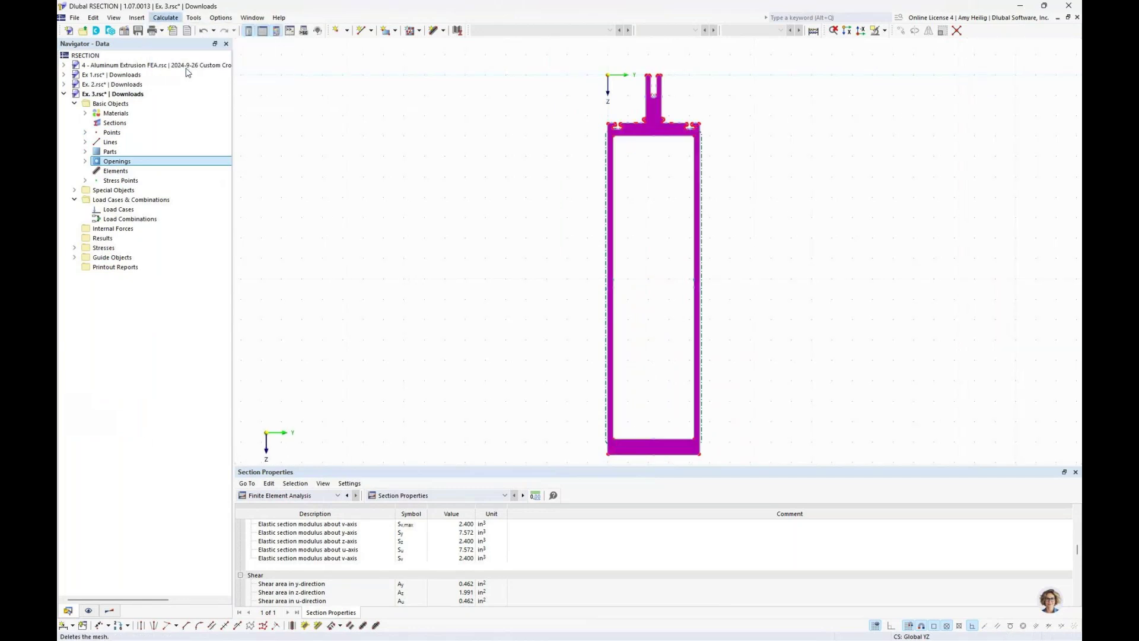
- Hide the parts and openings so only the outline shows, and enlarge the drawing area
left_click(89, 610)
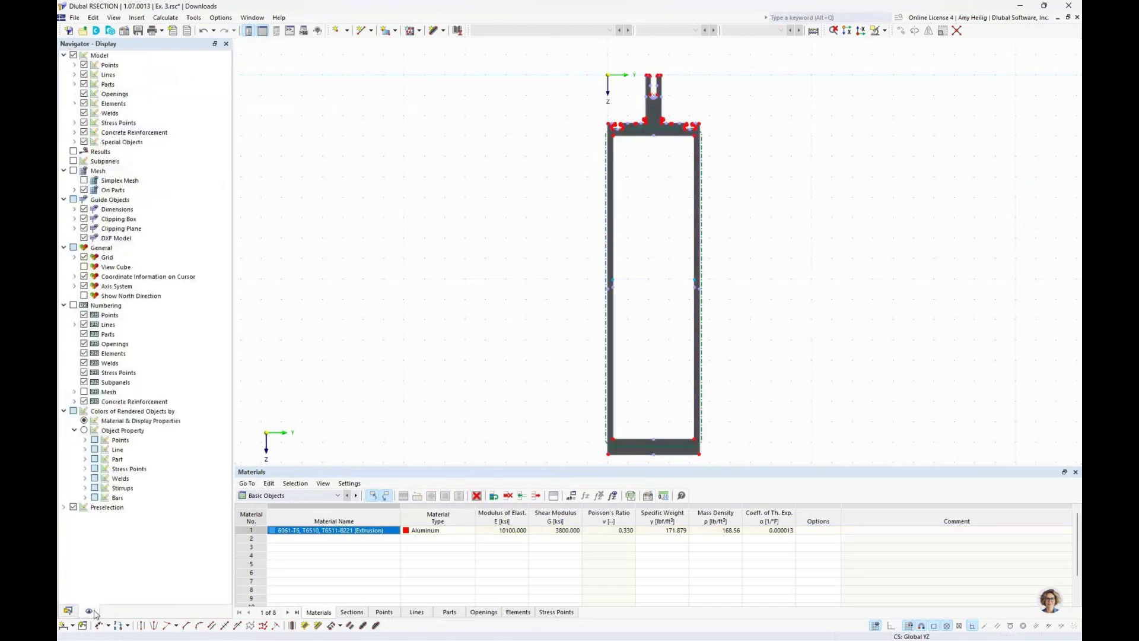
left_click(84, 94)
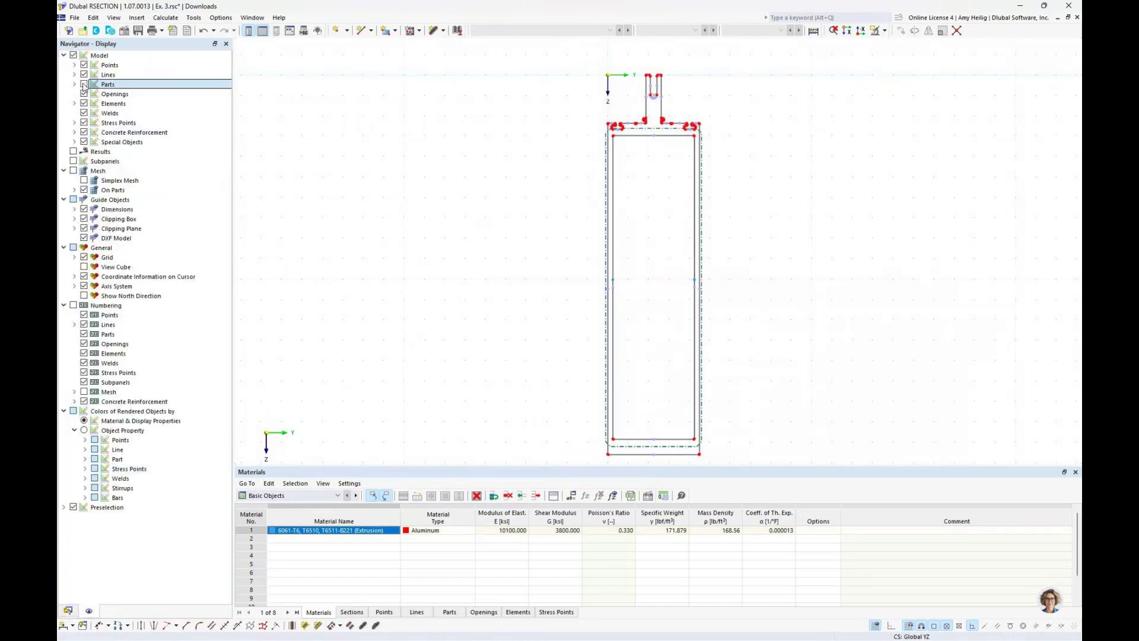
left_click_drag(521, 379, 481, 382)
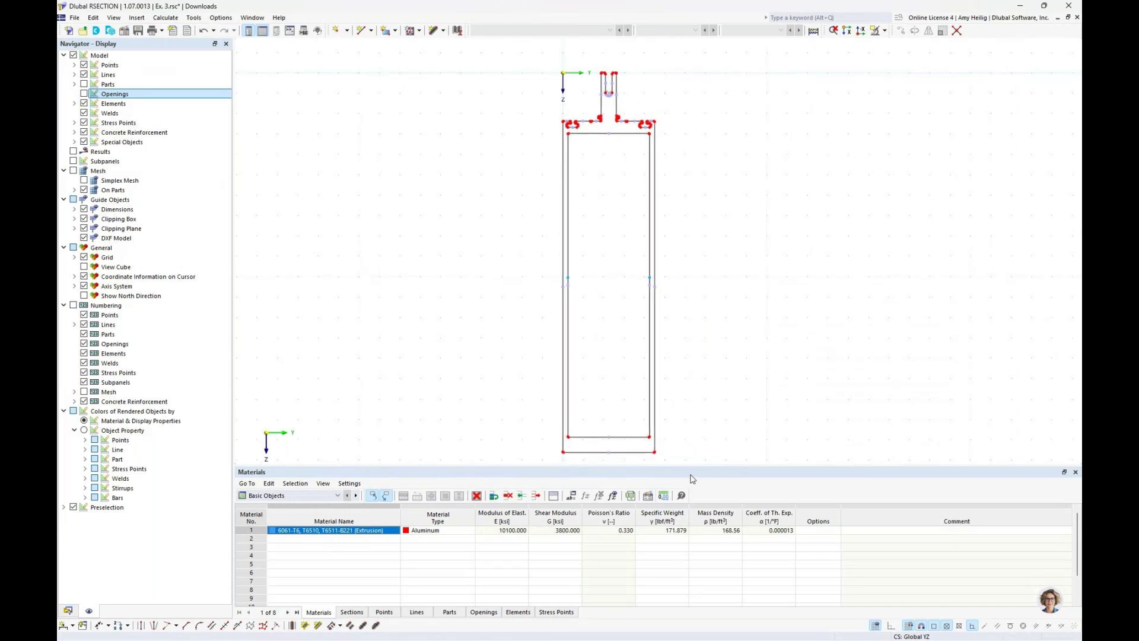
left_click_drag(695, 465, 688, 529)
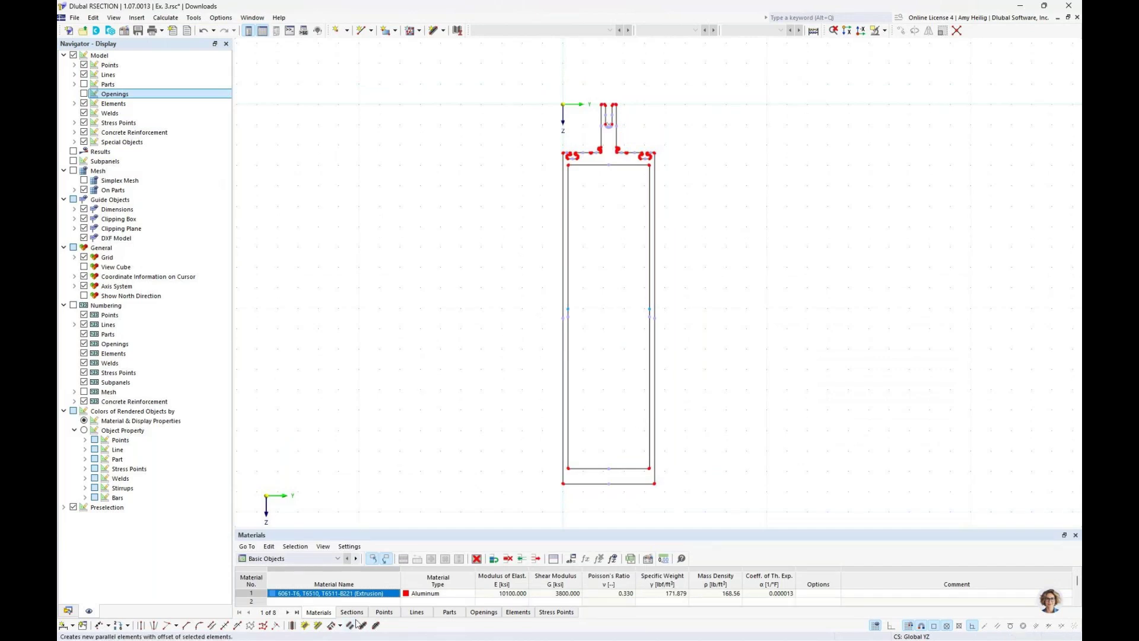
- Create a center element from the parallel inner and outer lines of the box's bottom wall, using the 6061-T6 extrusion material
left_click(293, 625)
scroll(606, 503, "up", 2)
scroll(607, 503, "up", 3)
left_click(573, 422)
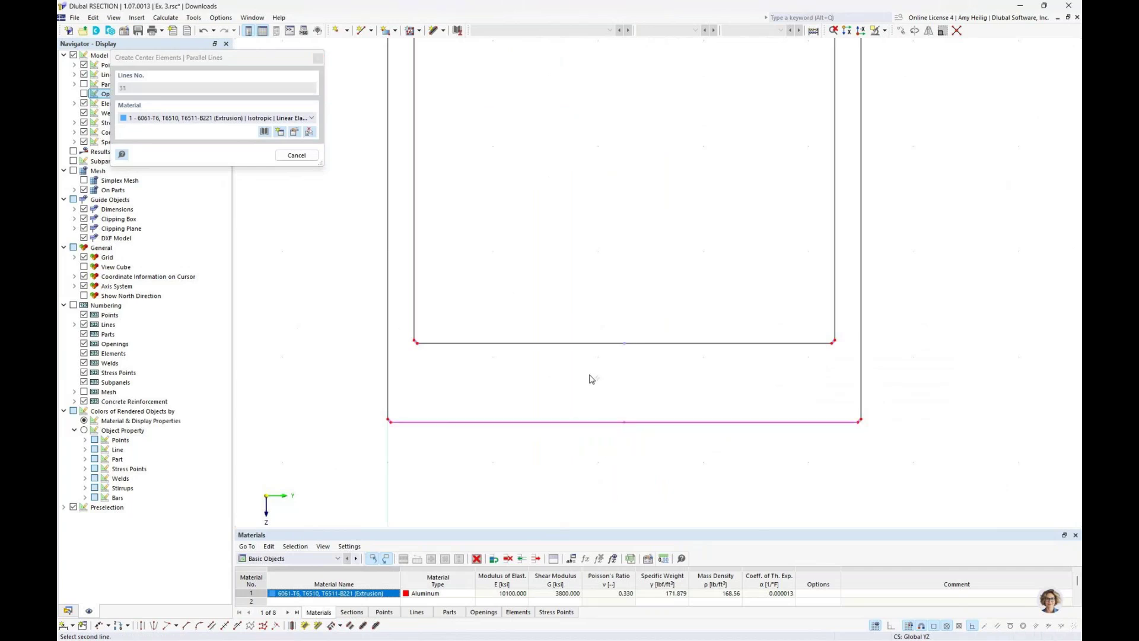
left_click(587, 343)
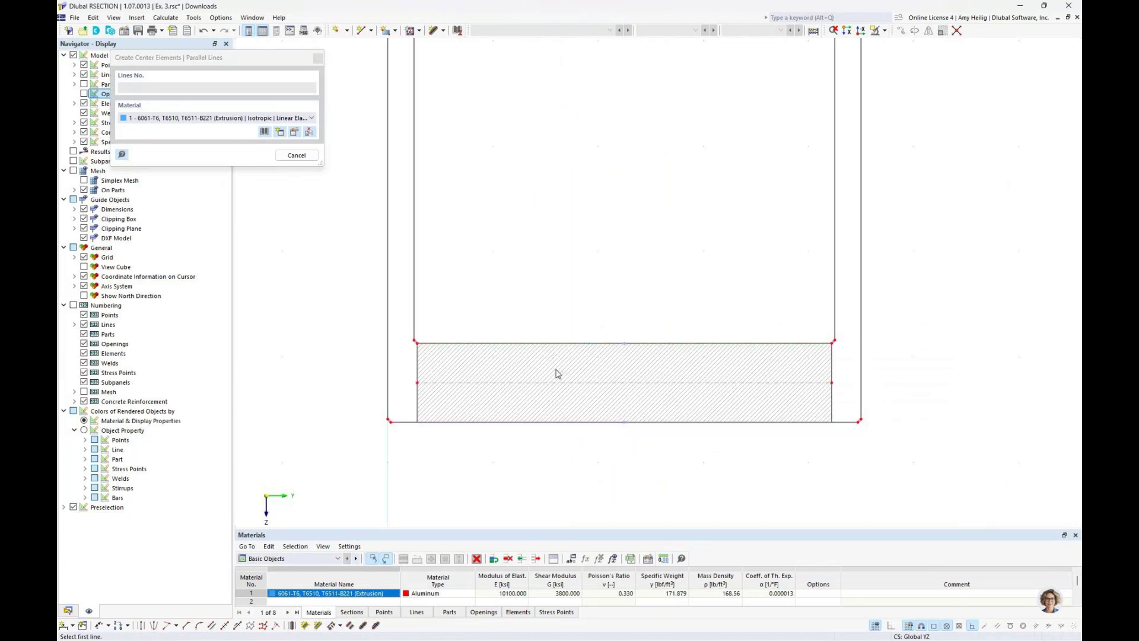
- Create center elements for the box's left and right walls from their parallel inner and outer lines
left_click(414, 280)
left_click(388, 284)
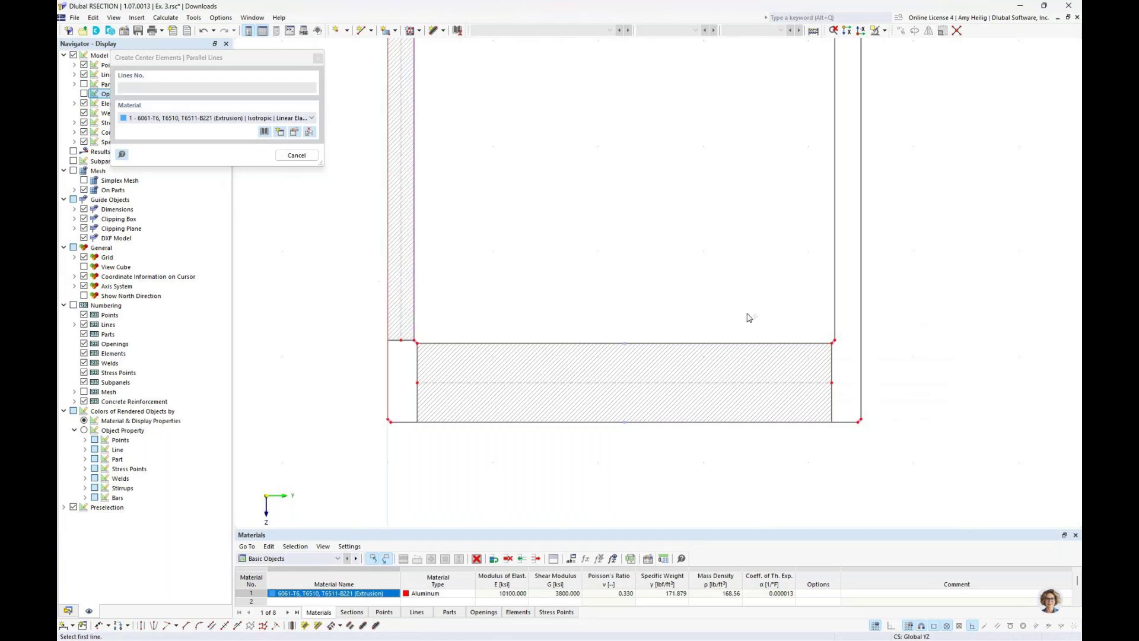
left_click(834, 319)
left_click(860, 319)
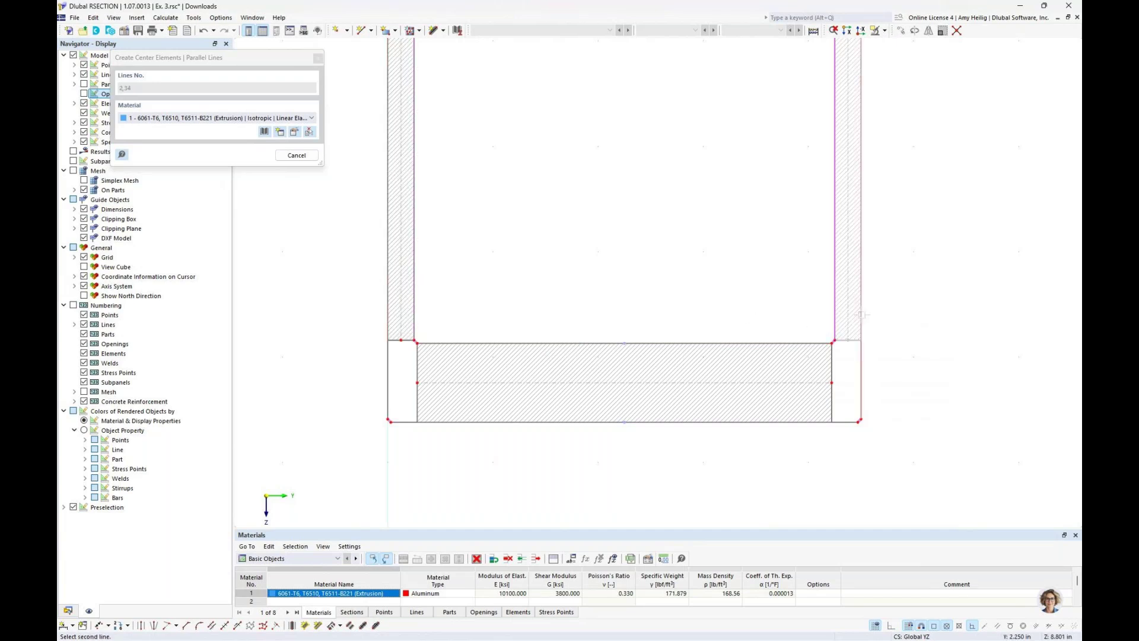
- Create a center element in the box's top wall between its inner line and the short outer edge just left of the stem
scroll(690, 295, "down", 5)
left_click_drag(686, 234, 669, 381)
left_click_drag(631, 114, 611, 309)
scroll(599, 279, "up", 4)
left_click(582, 313)
left_click(574, 222)
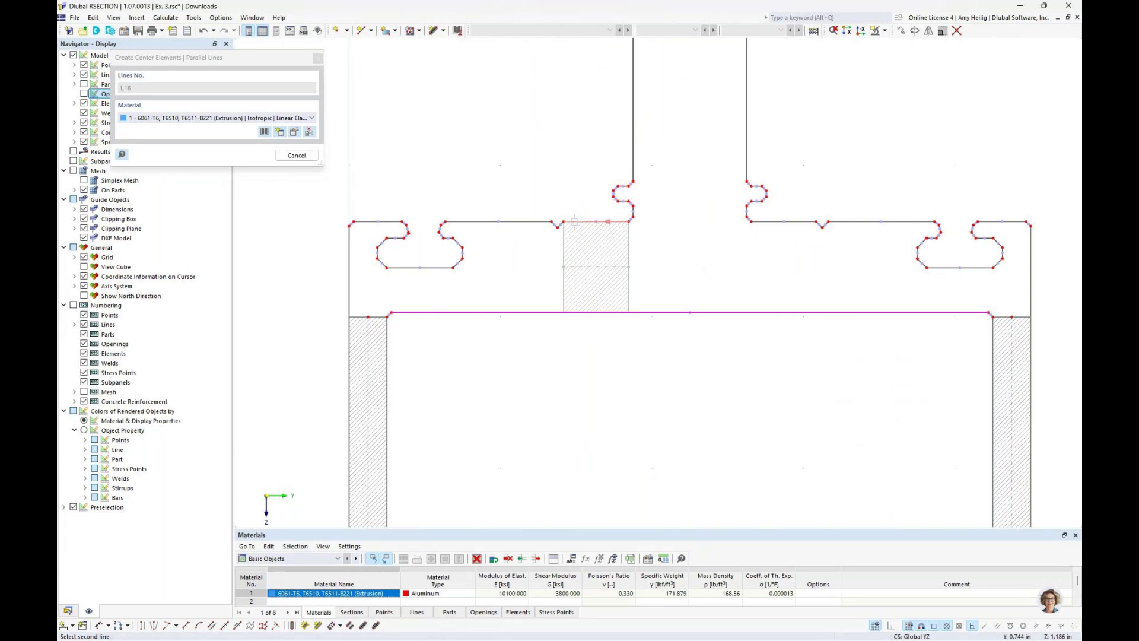
- Create a center element at the stem's base between the two short vertical edges below its side grooves
scroll(670, 211, "up", 3)
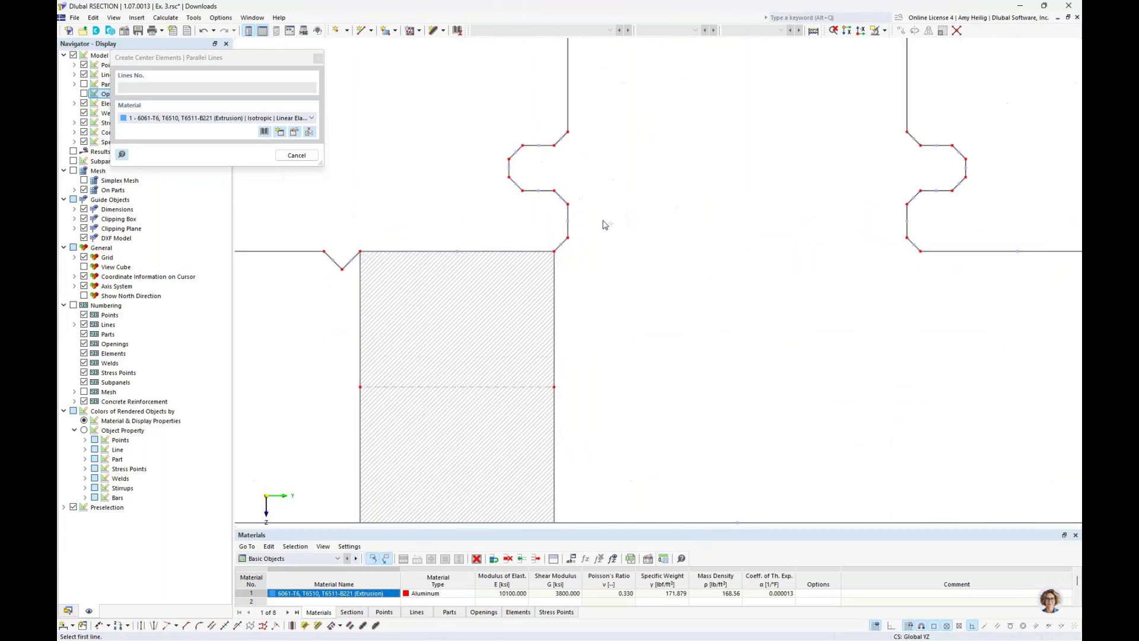
left_click(567, 226)
left_click(900, 229)
scroll(724, 293, "down", 3)
scroll(724, 293, "down", 5)
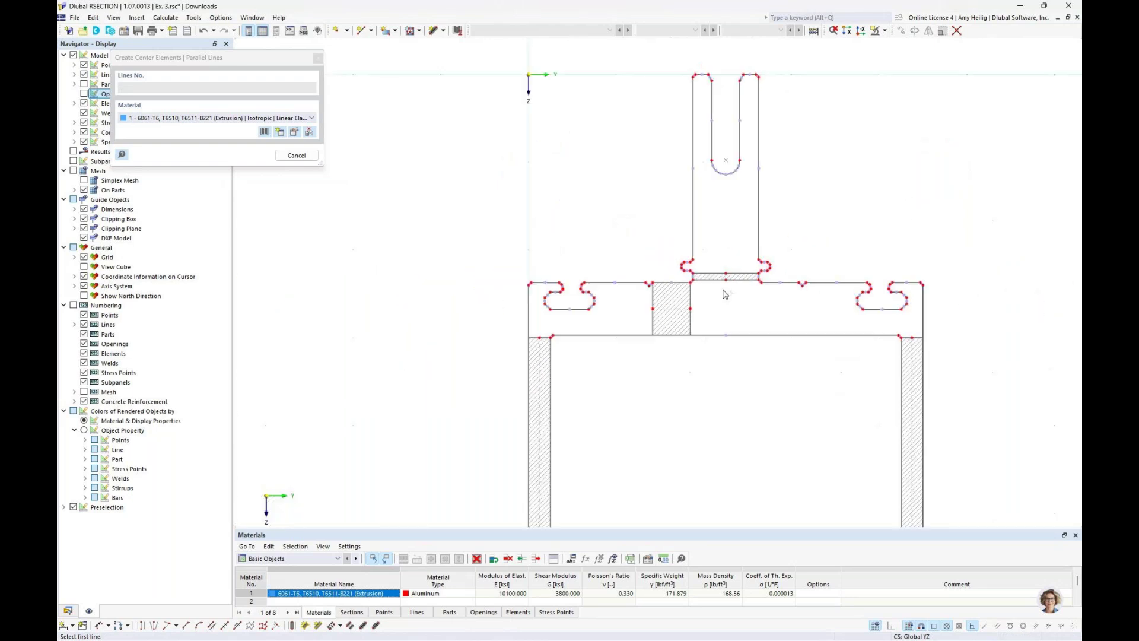
key("Escape")
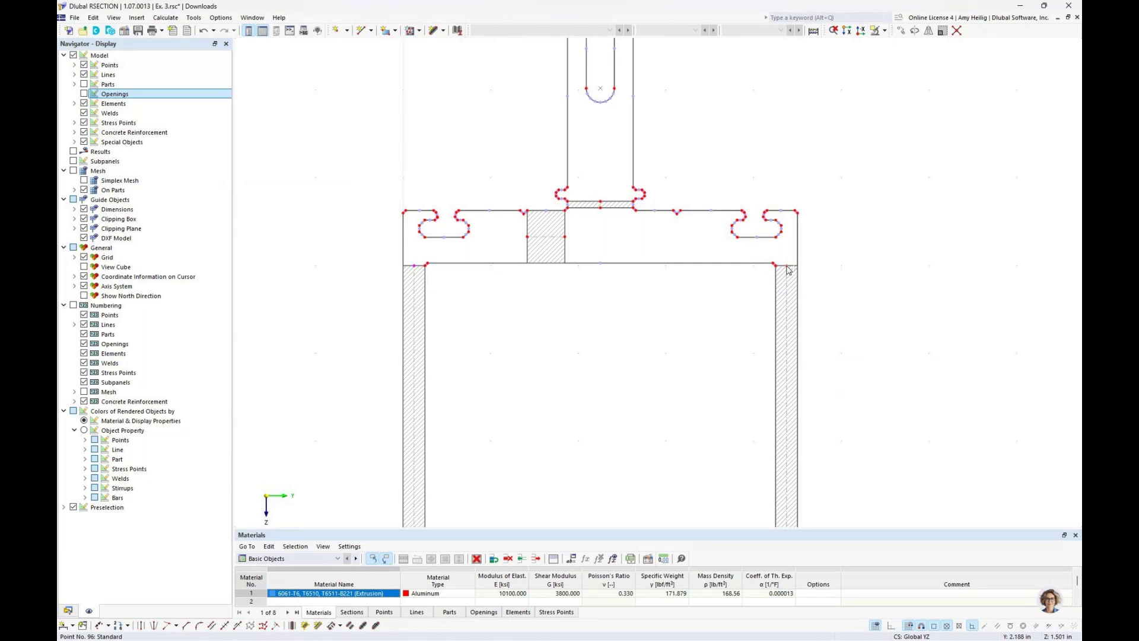
- Move the upper end points of both side wall elements to the top wall element's level, with displacement Y 0 and Z -0.165 in
scroll(671, 283, "up", 1)
scroll(670, 283, "up", 1)
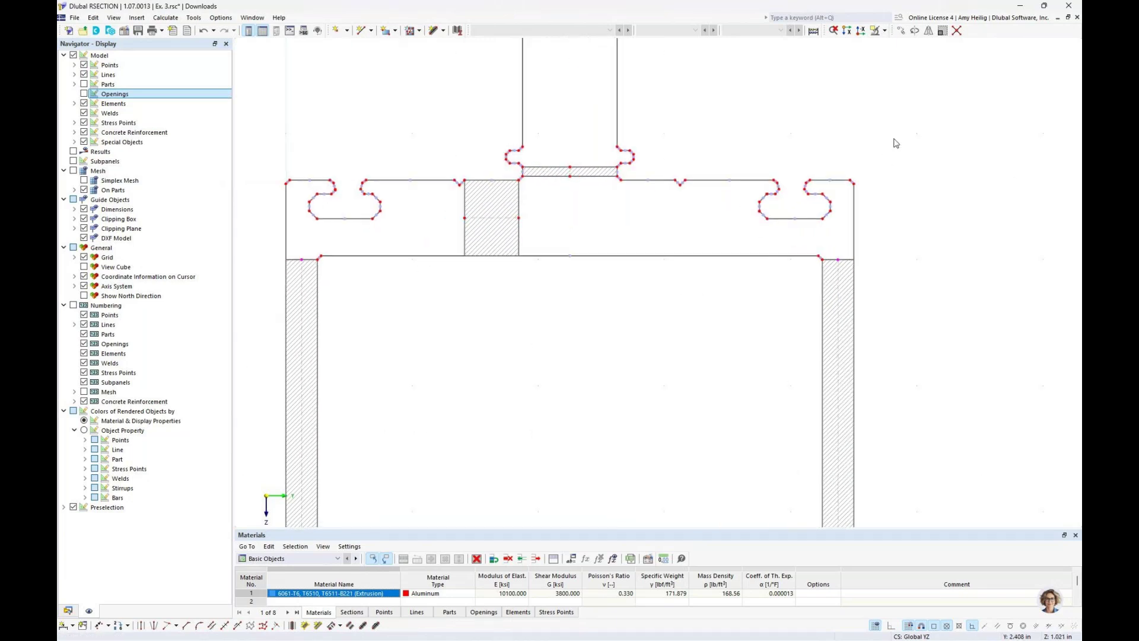
left_click(901, 32)
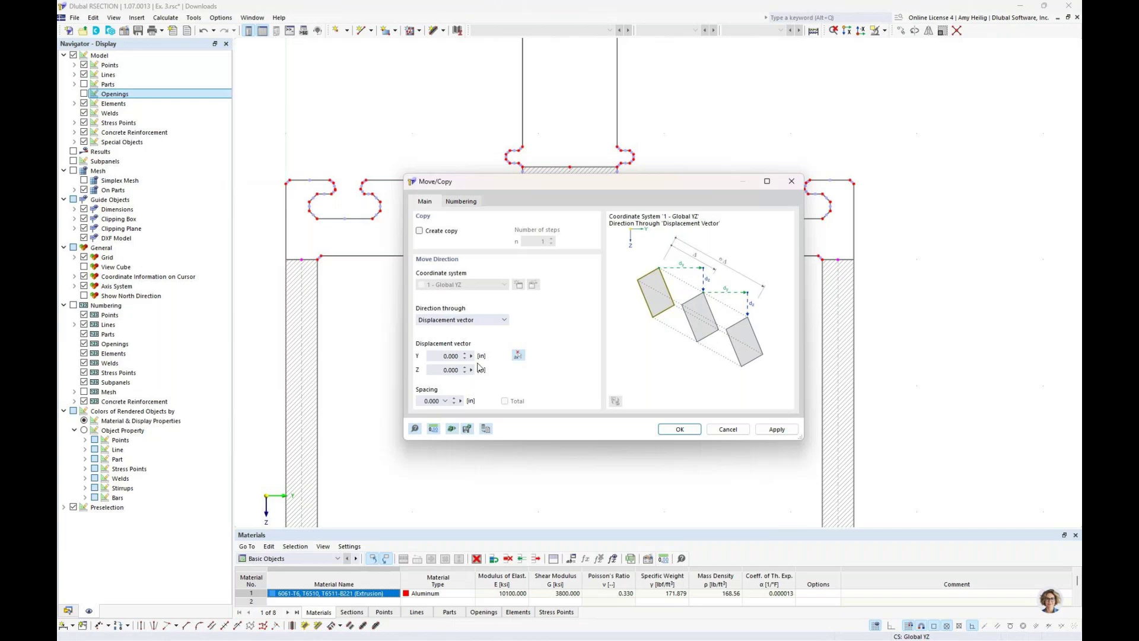
left_click(518, 356)
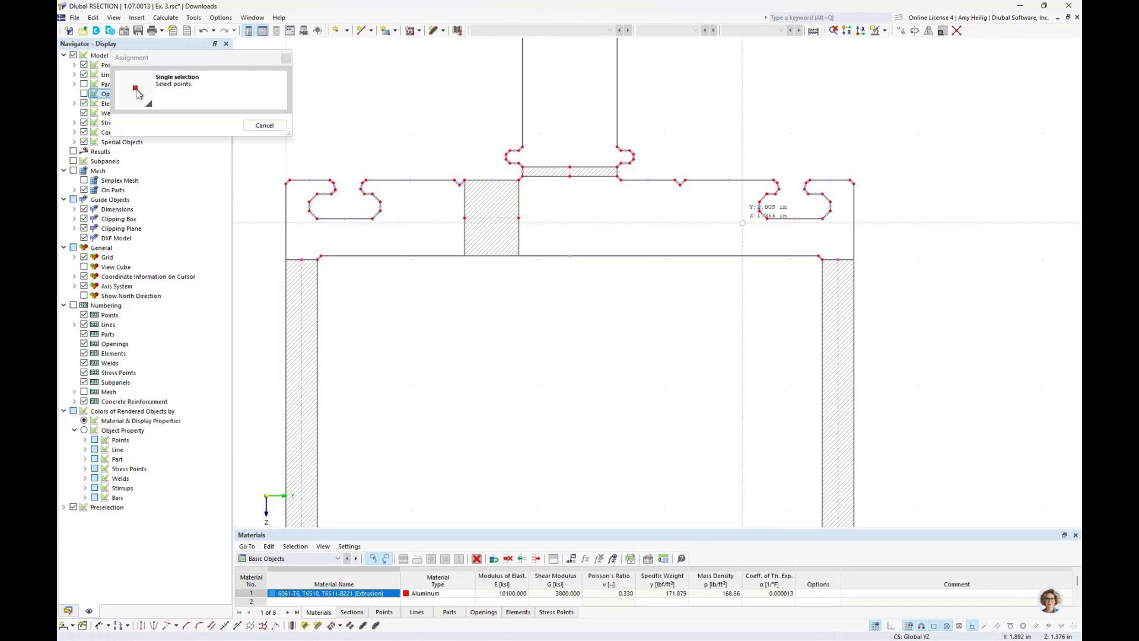
left_click(518, 217)
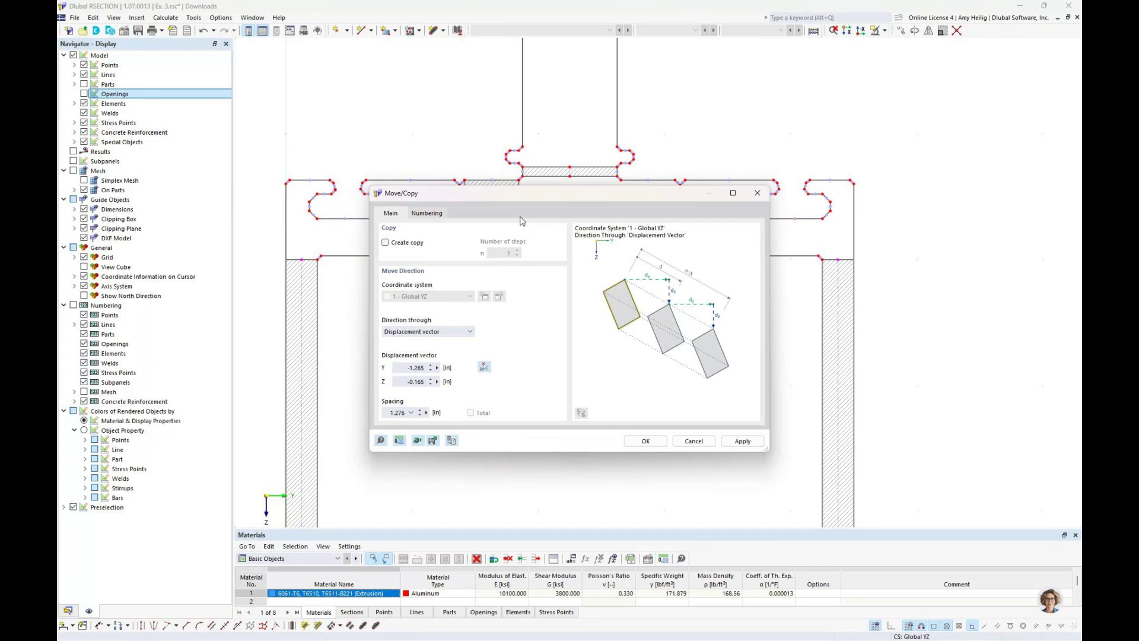
left_click(397, 368)
type("0")
left_click(648, 442)
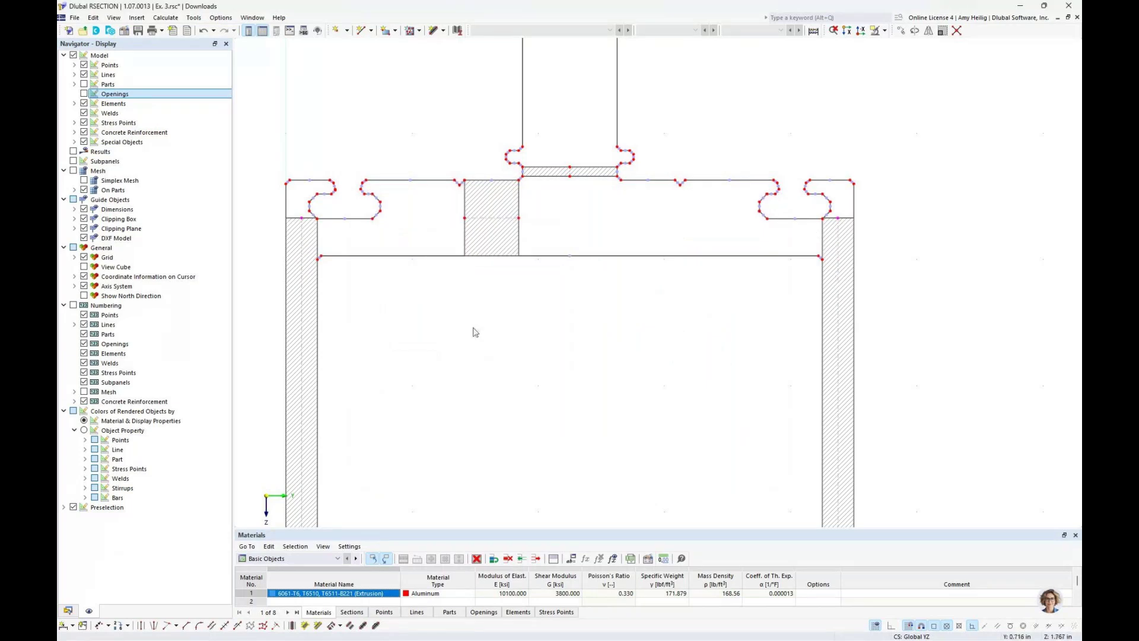
- Stretch the top wall element at both ends to the upper end points of the left and right wall elements
left_click_drag(474, 328, 473, 322)
scroll(498, 244, "up", 5)
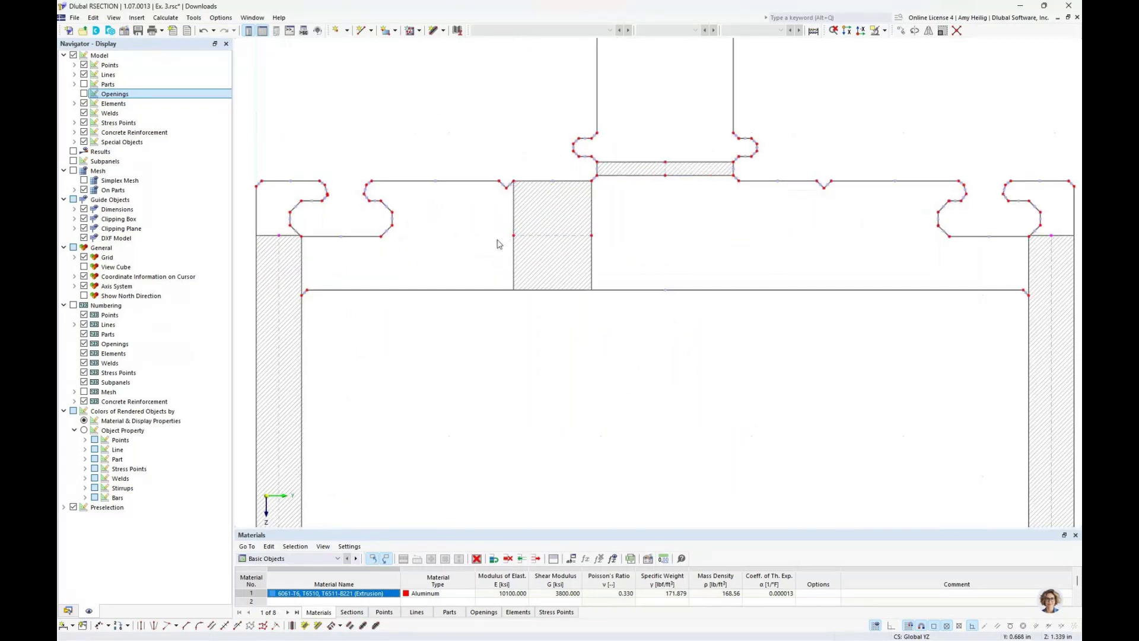
scroll(531, 321, "up", 1)
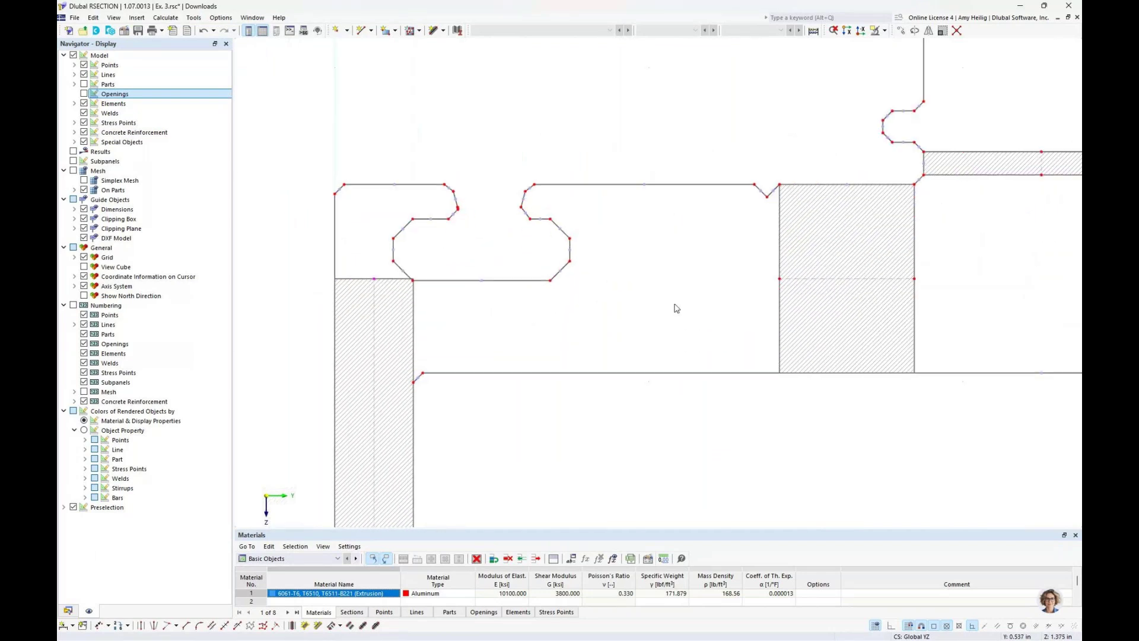
mouse_move(781, 283)
left_mouse_down()
mouse_move(522, 238)
mouse_move(377, 259)
mouse_move(376, 284)
left_mouse_up()
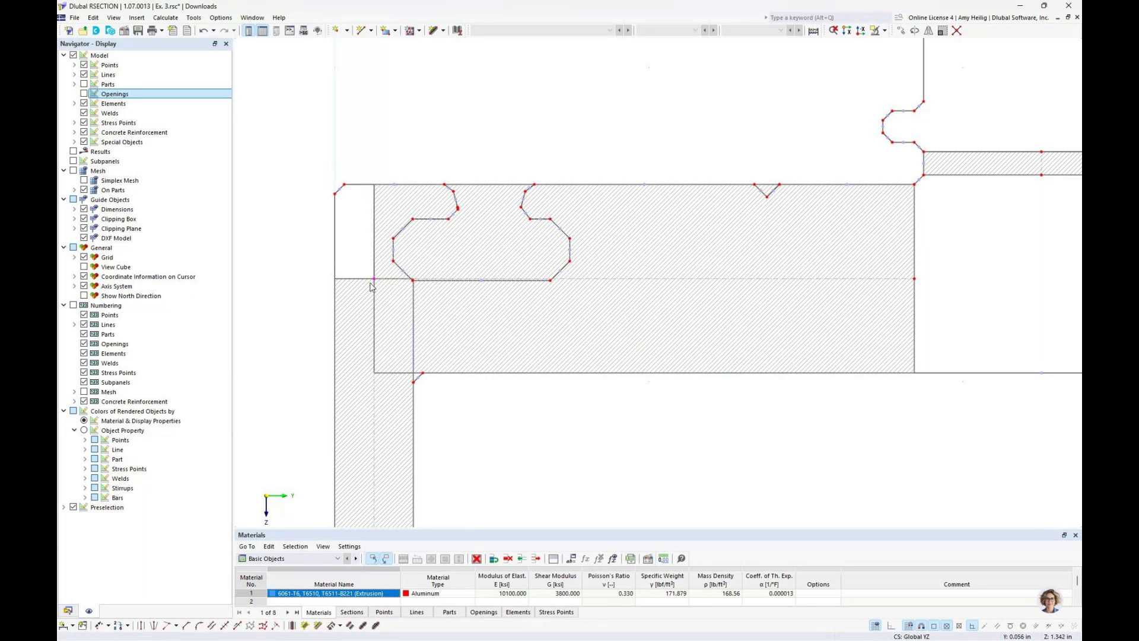
scroll(394, 287, "down", 3)
mouse_move(696, 321)
left_mouse_down()
mouse_move(486, 312)
mouse_move(343, 274)
mouse_move(712, 268)
left_mouse_up()
left_click_drag(433, 353, 651, 386)
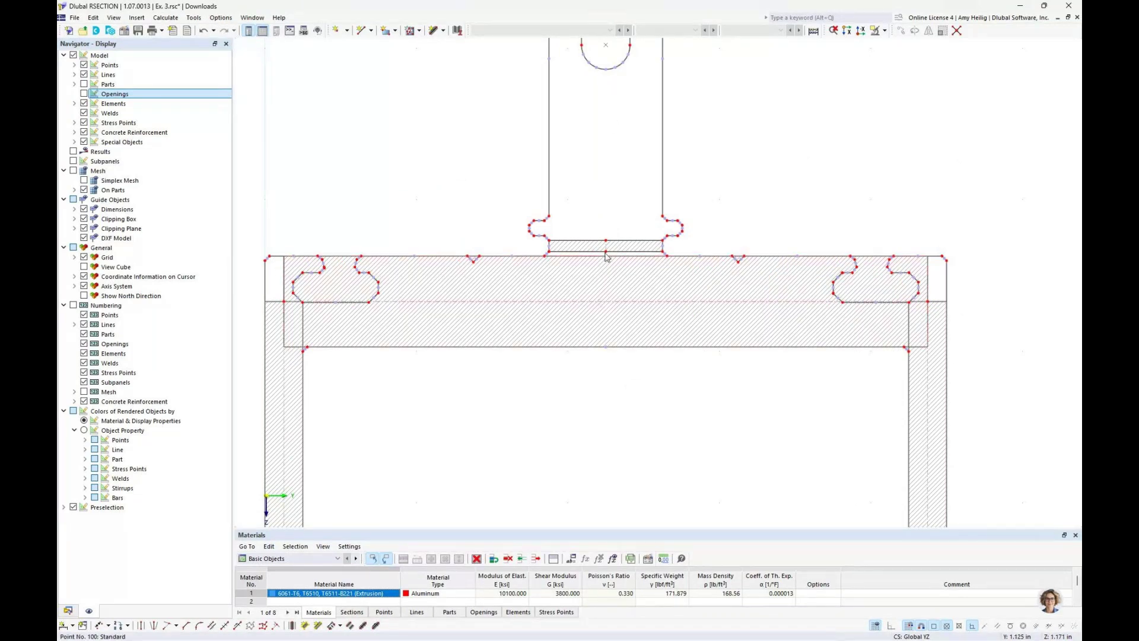
- Extend the stem element down to the top wall element's centerline and up to the bottom of the slot's arc
left_click_drag(605, 247, 608, 302)
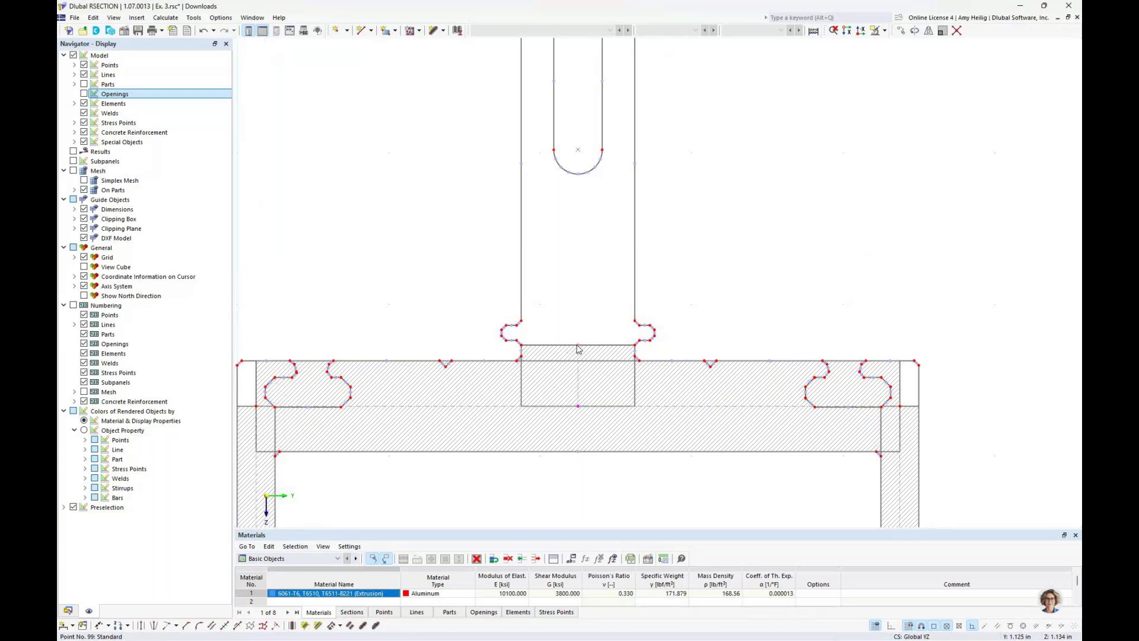
left_click_drag(578, 350, 578, 173)
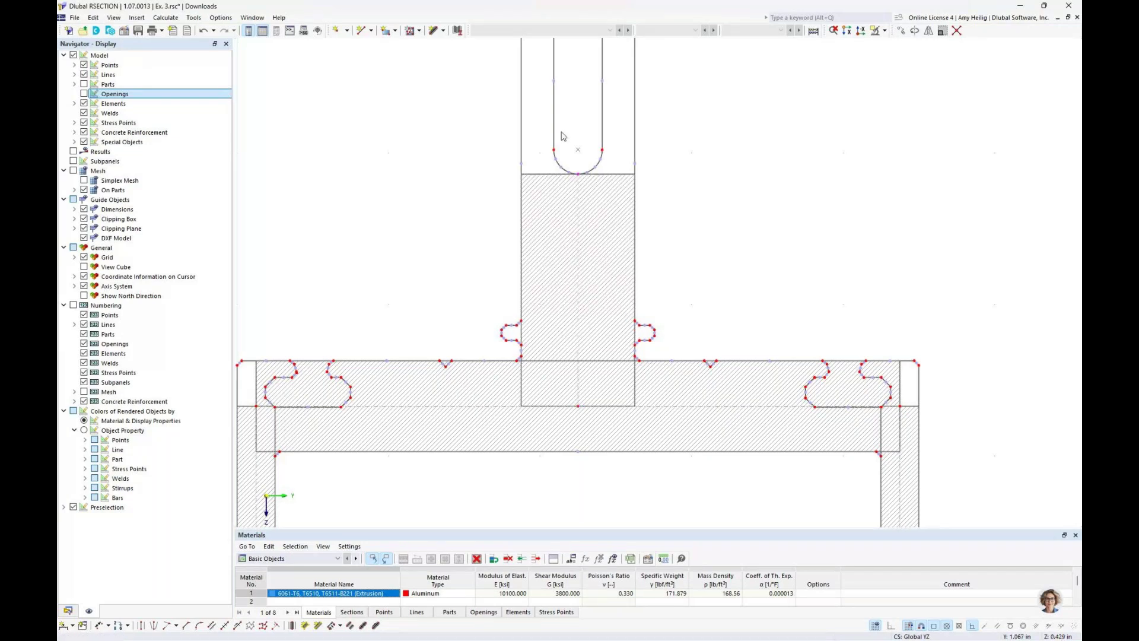
scroll(722, 298, "down", 2)
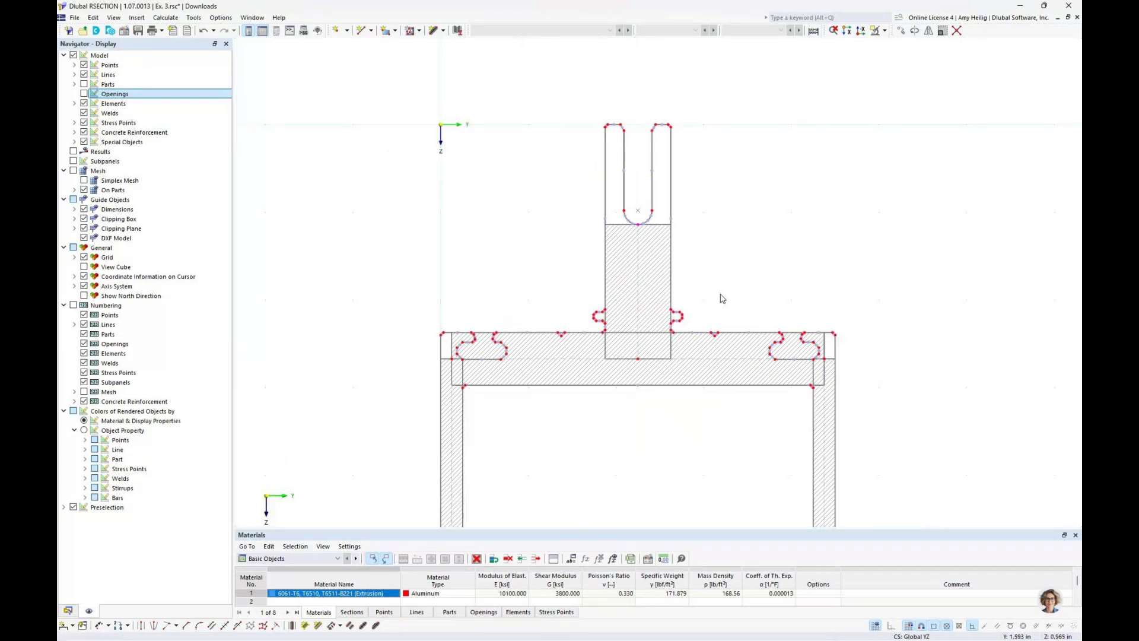
- Connect the stem element with the top wall element by enclosing their junction, and check the stem element's selection
left_click_drag(722, 298, 672, 254)
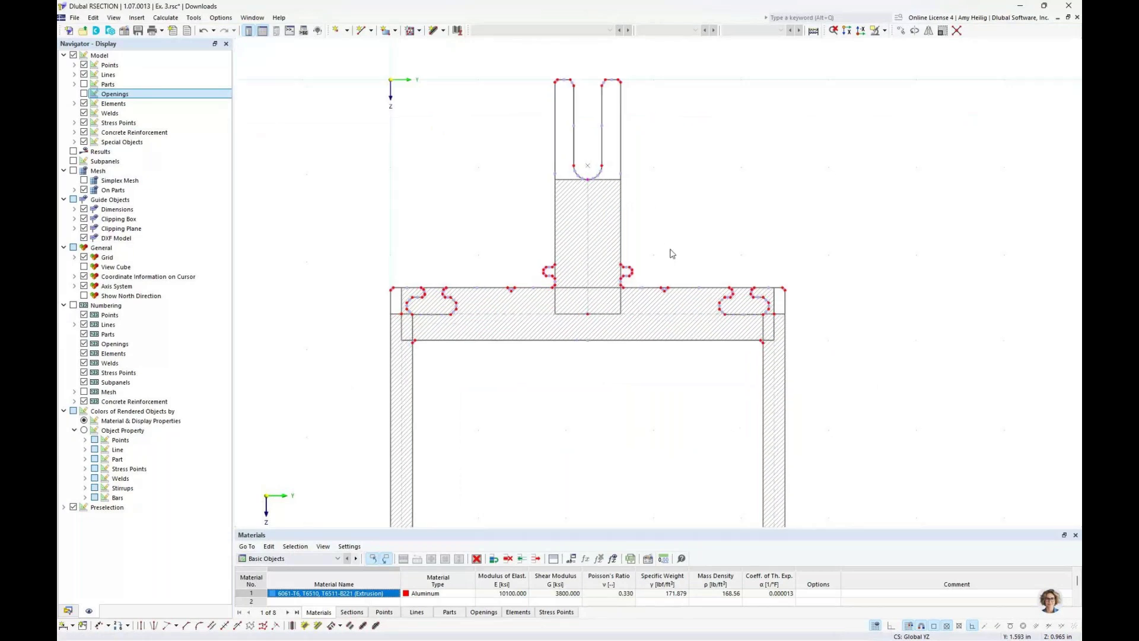
left_click(590, 249)
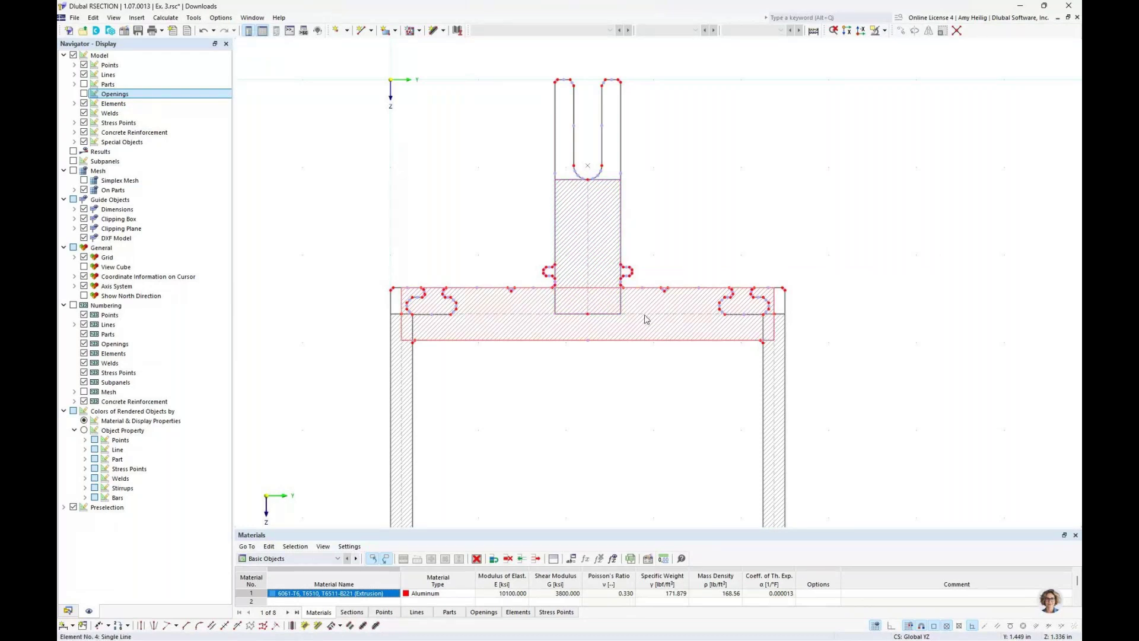
left_click(646, 319)
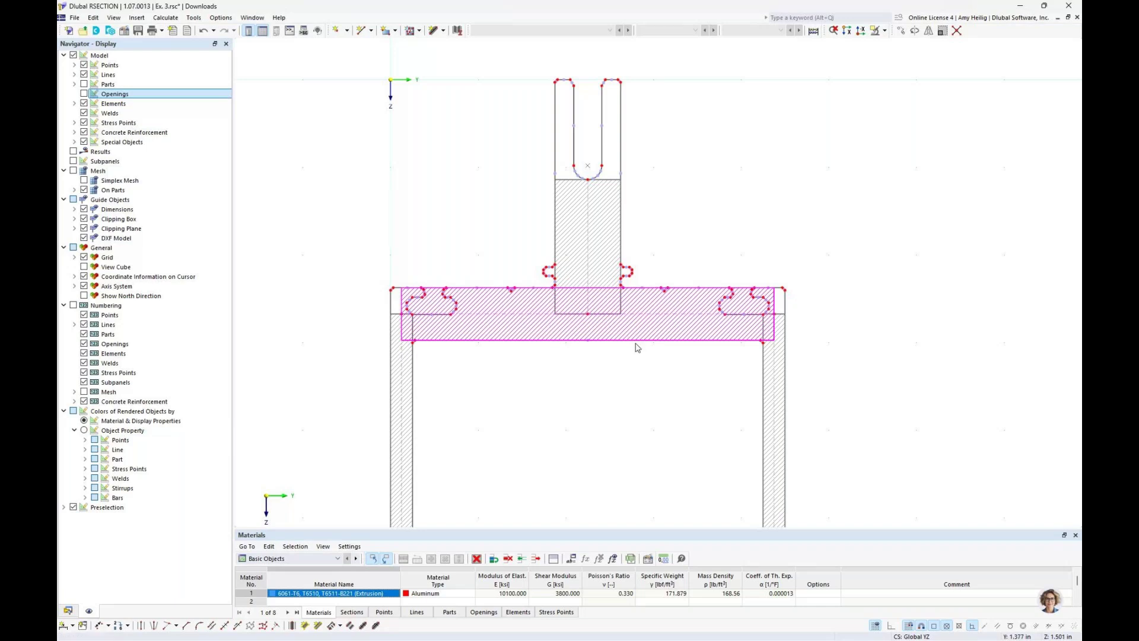
left_click(748, 232)
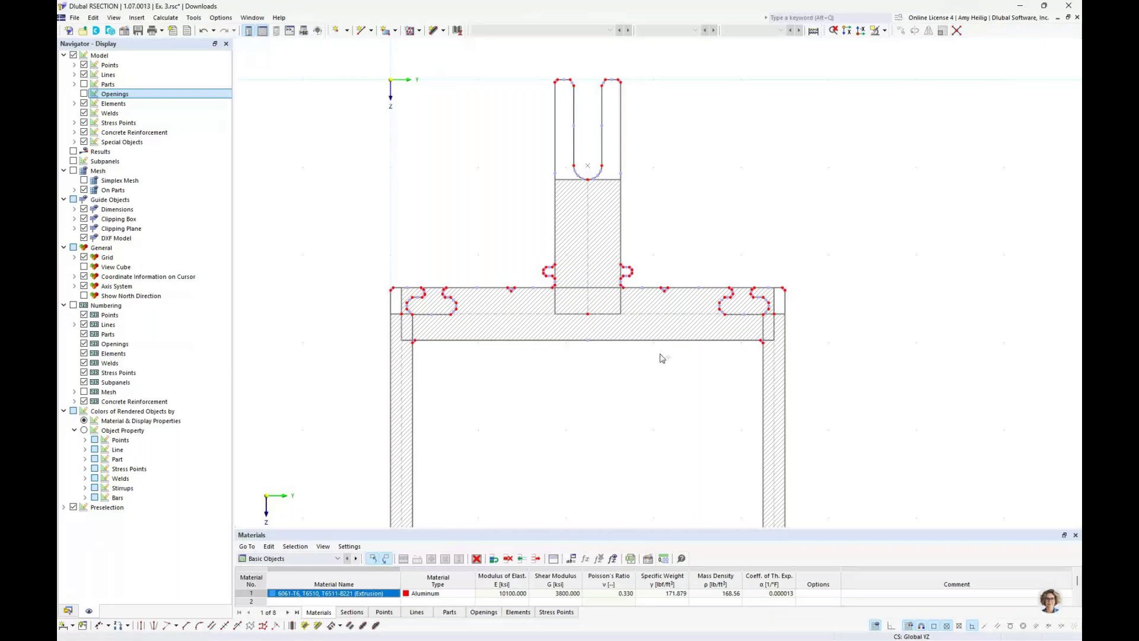
left_click_drag(664, 391, 509, 229)
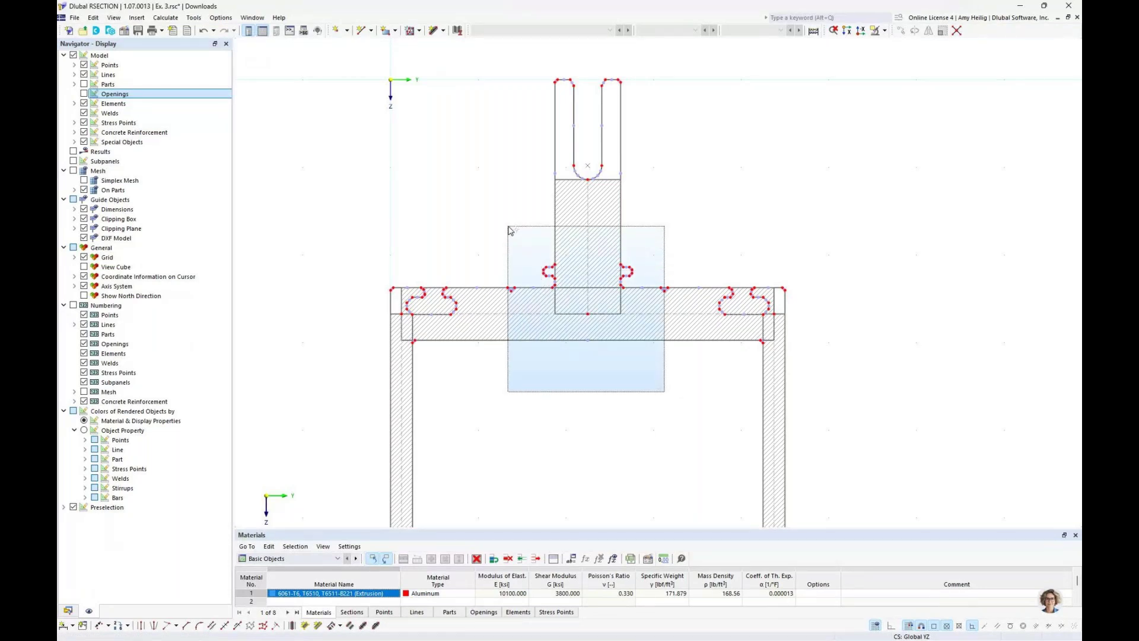
left_click_drag(508, 230, 508, 229)
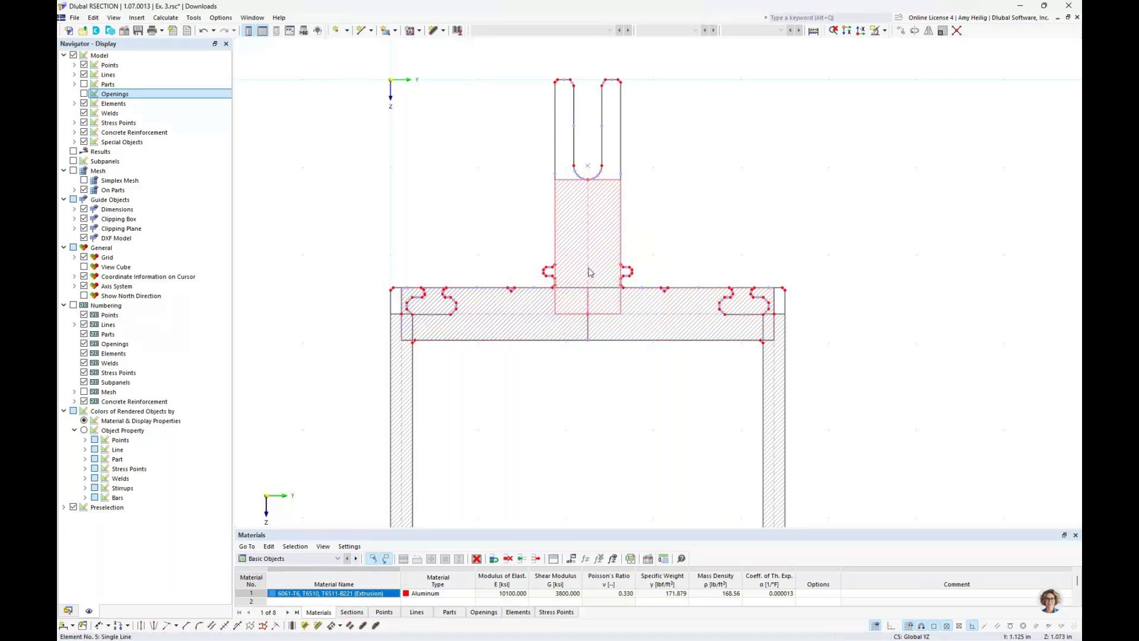
left_click(588, 288)
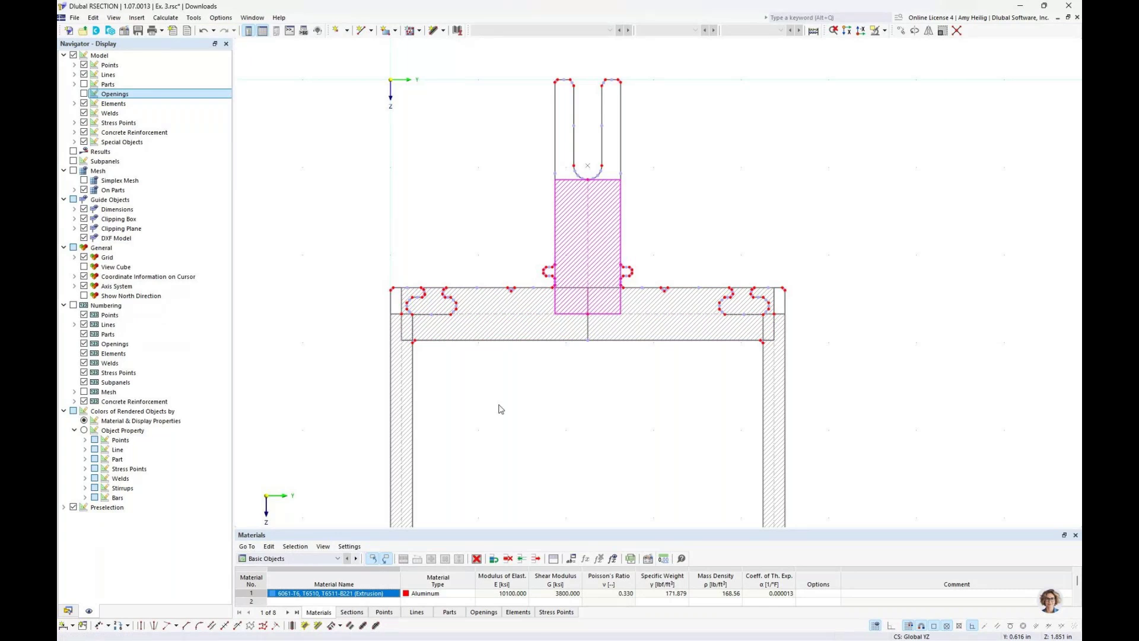
scroll(528, 399, "up", 2)
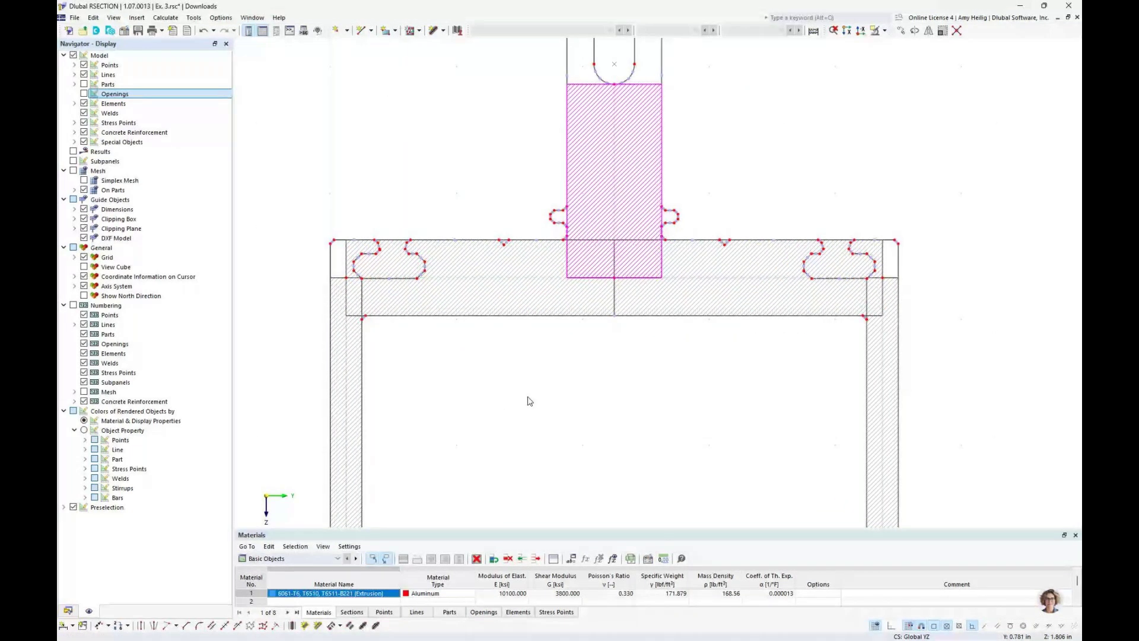
- Examine the two halves of the top wall element and the stem element up to the slot
scroll(530, 401, "up", 1)
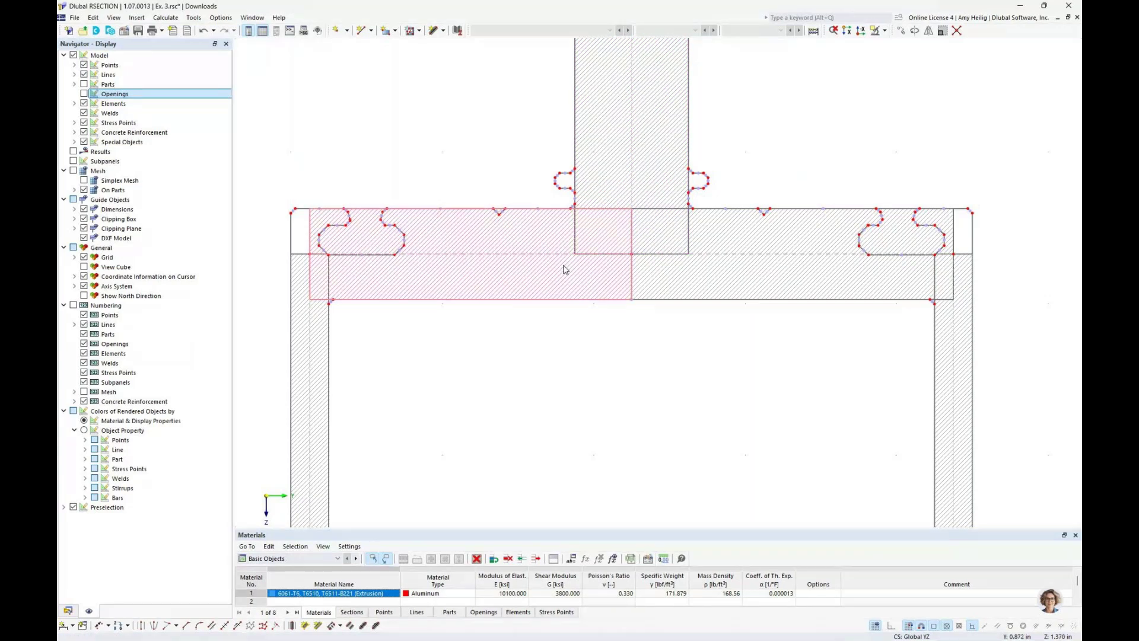
left_click(746, 254)
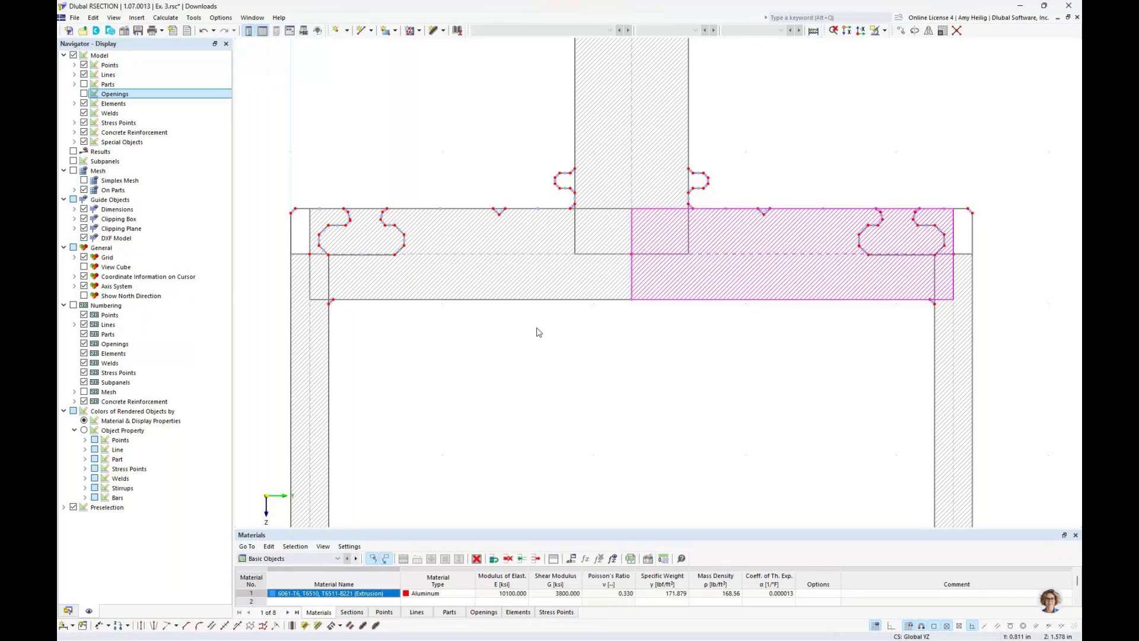
scroll(539, 332, "down", 4)
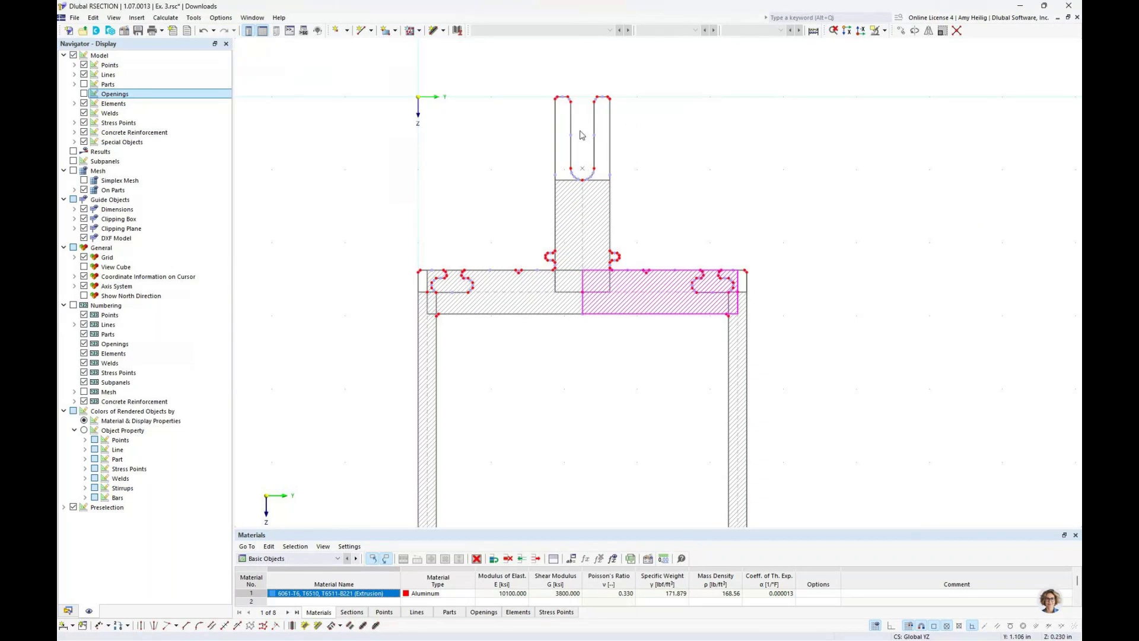
left_click_drag(580, 129, 567, 191)
scroll(567, 203, "up", 2)
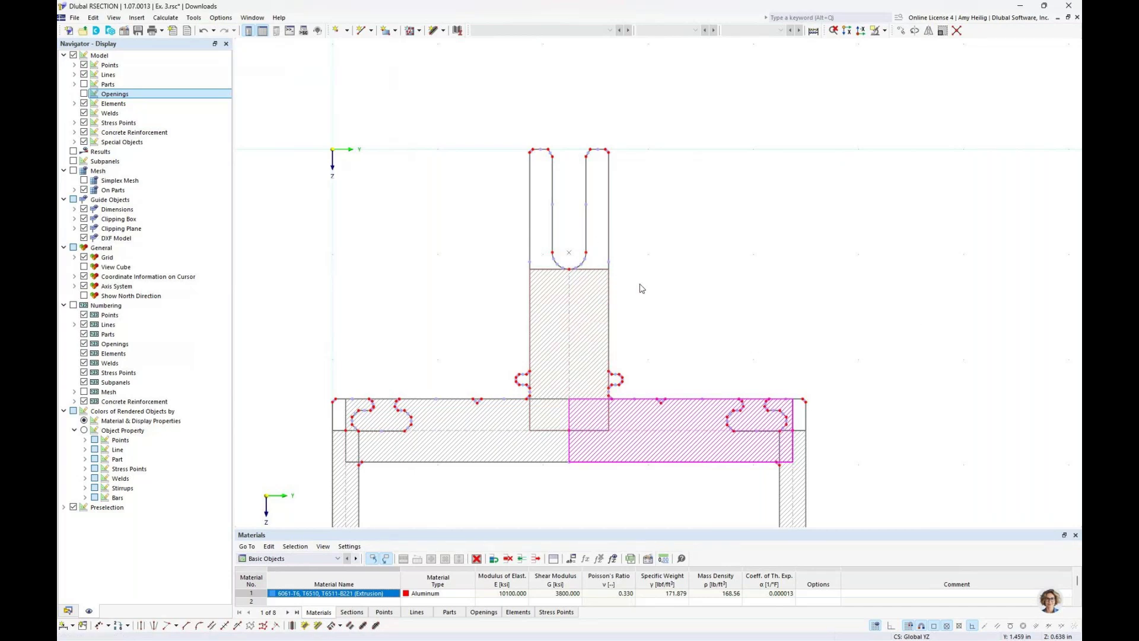
scroll(640, 289, "down", 3)
- Move the lower end points of both side wall elements to the bottom wall element's centerline, with displacement Y 0 and Z 0.202 in
left_click_drag(640, 465, 665, 246)
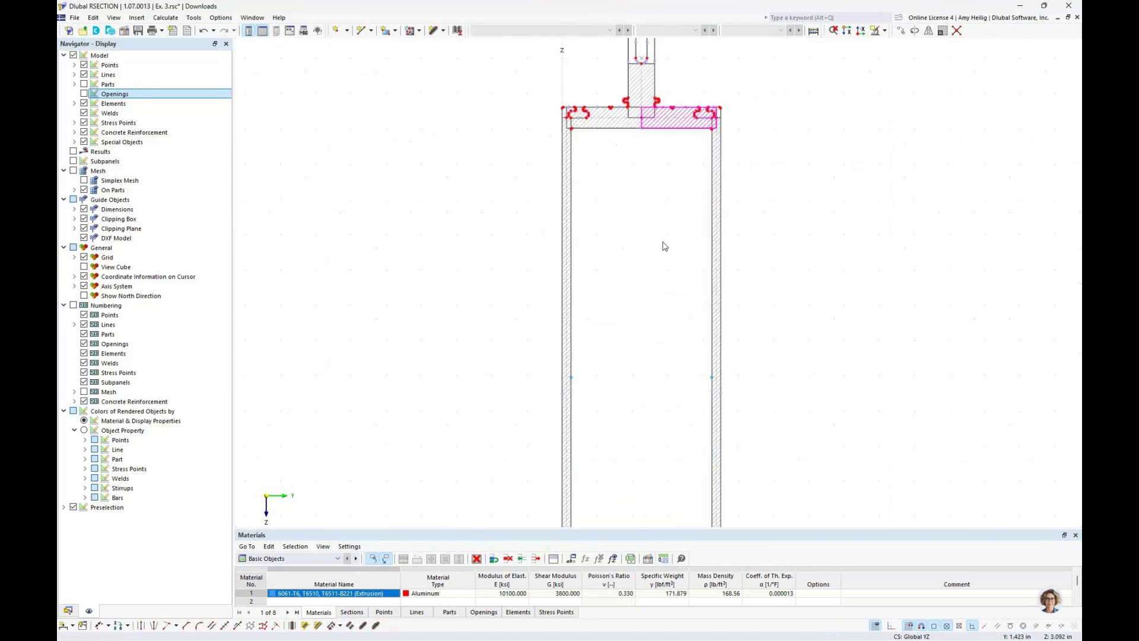
left_click_drag(660, 432, 627, 208)
scroll(555, 378, "up", 4)
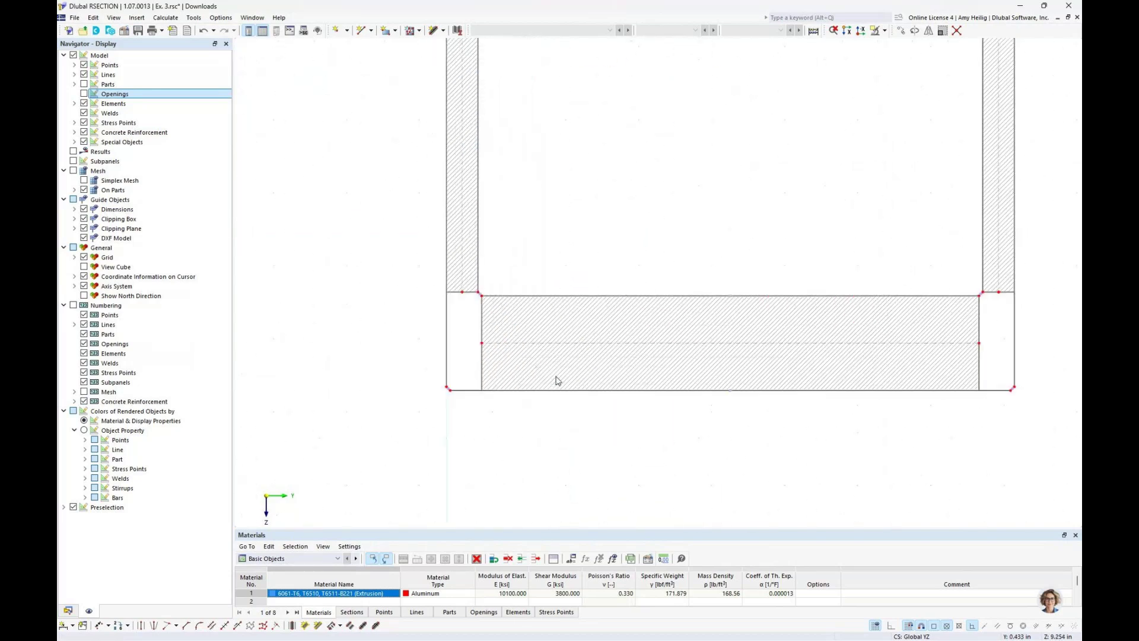
left_click_drag(556, 381, 472, 391)
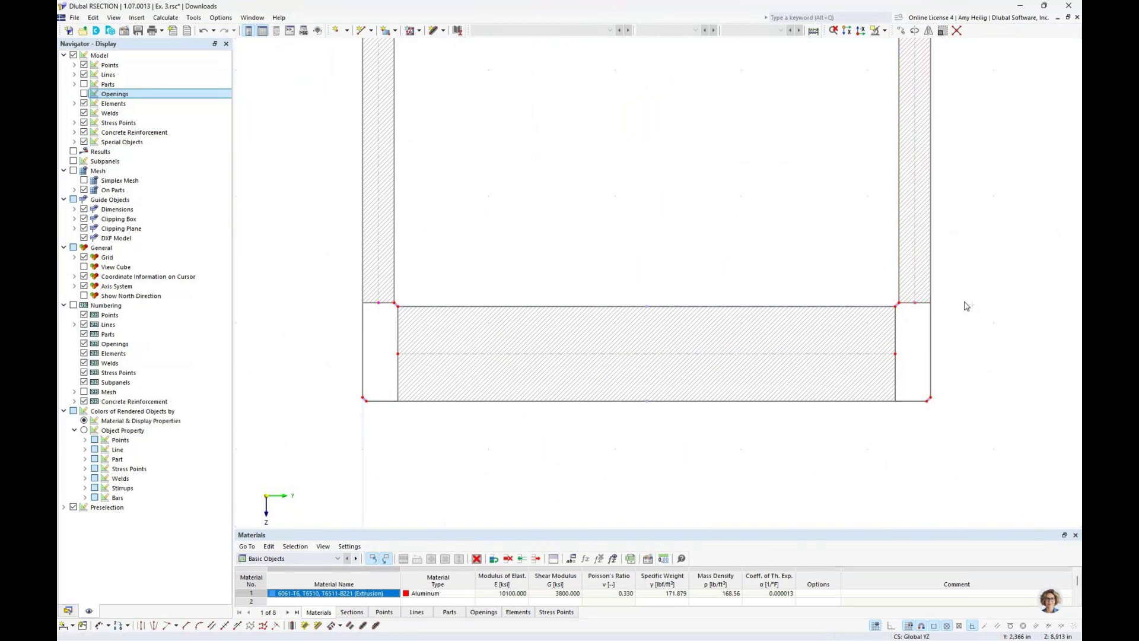
left_click(901, 30)
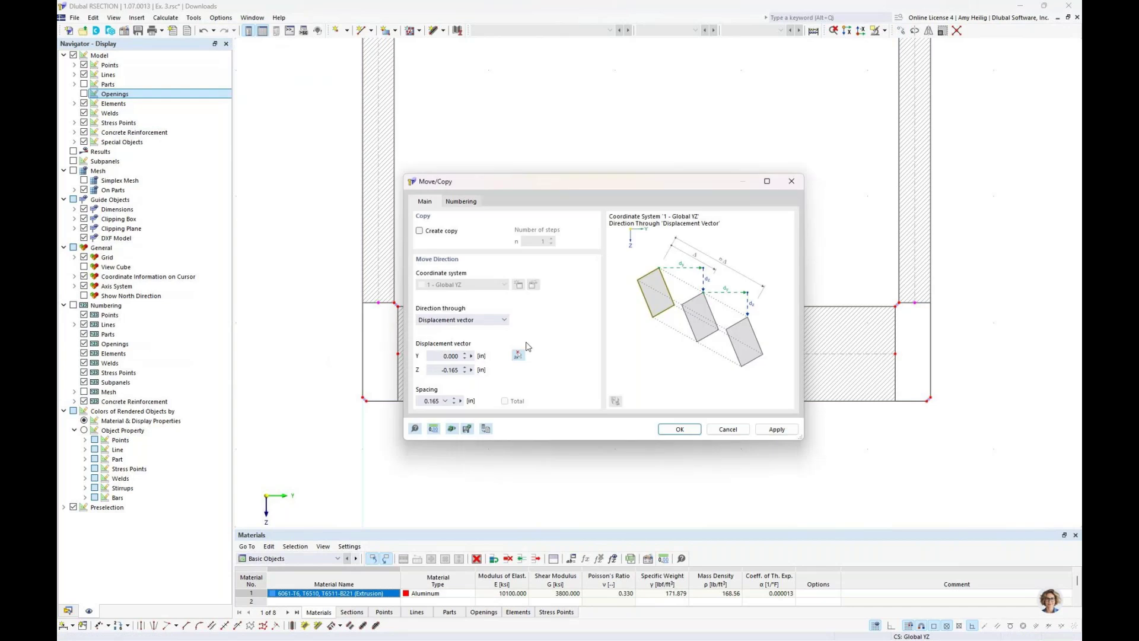
left_click(518, 358)
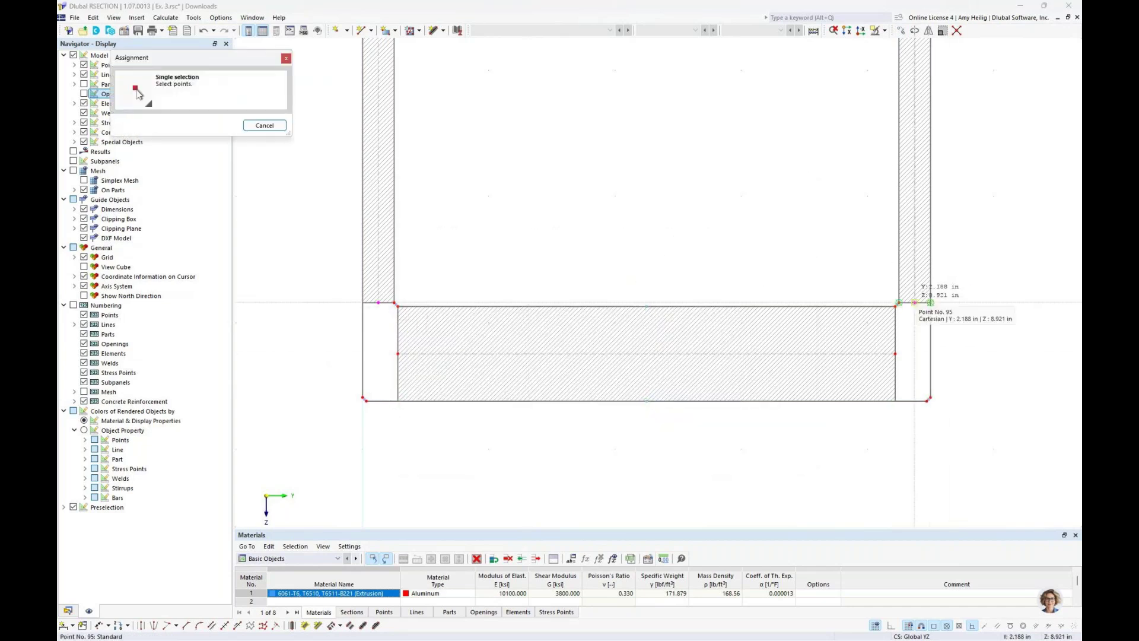
left_click(899, 303)
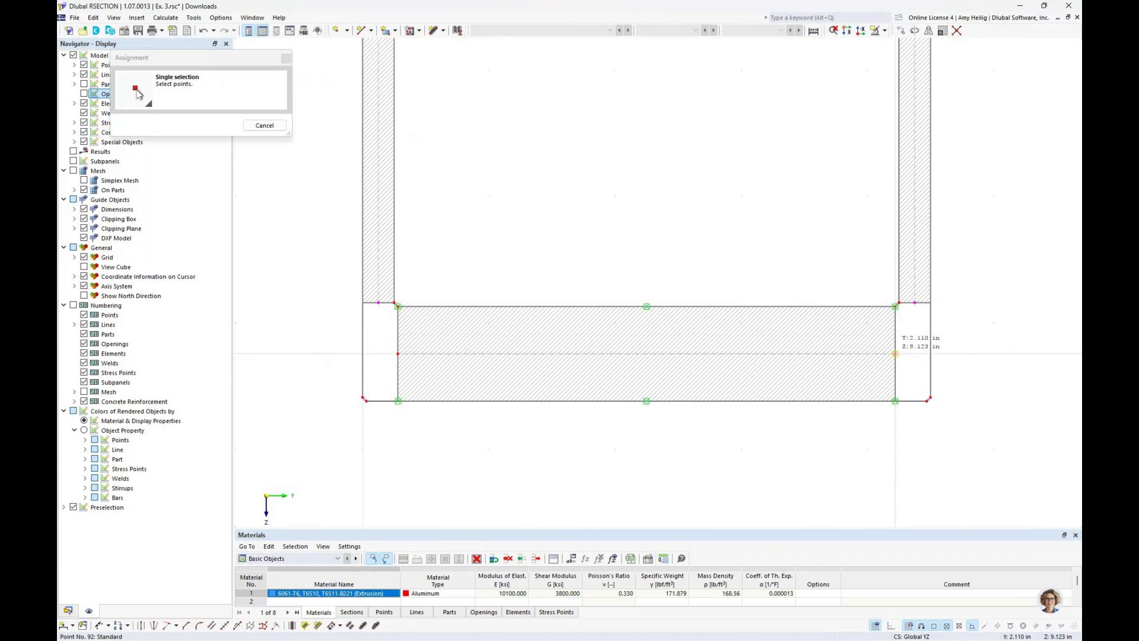
left_click(896, 354)
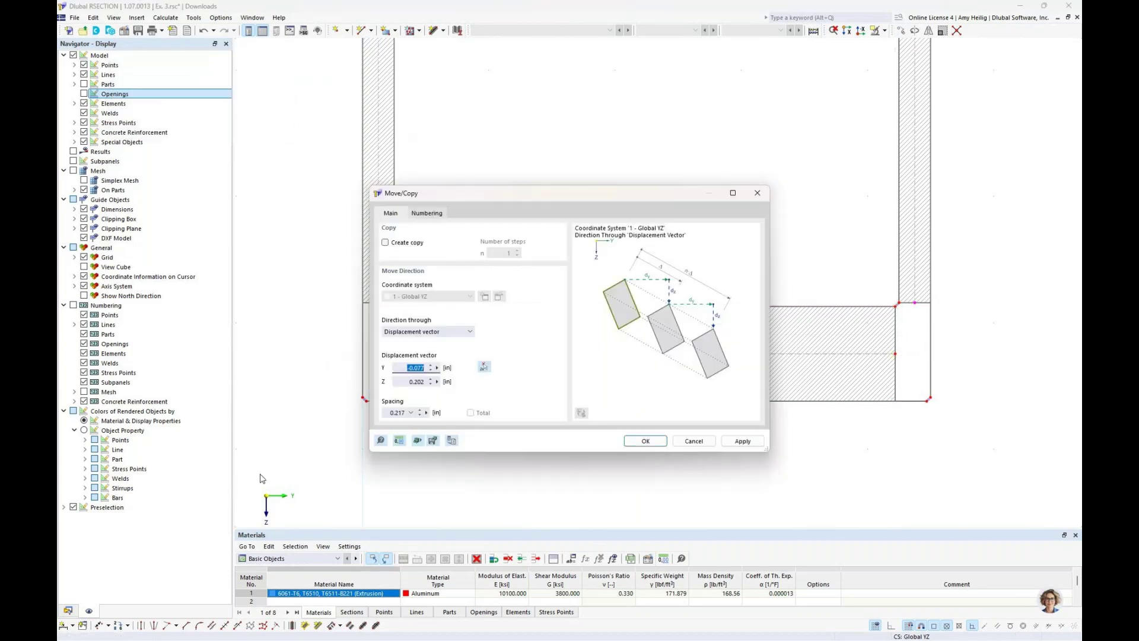
type("0")
left_click(647, 441)
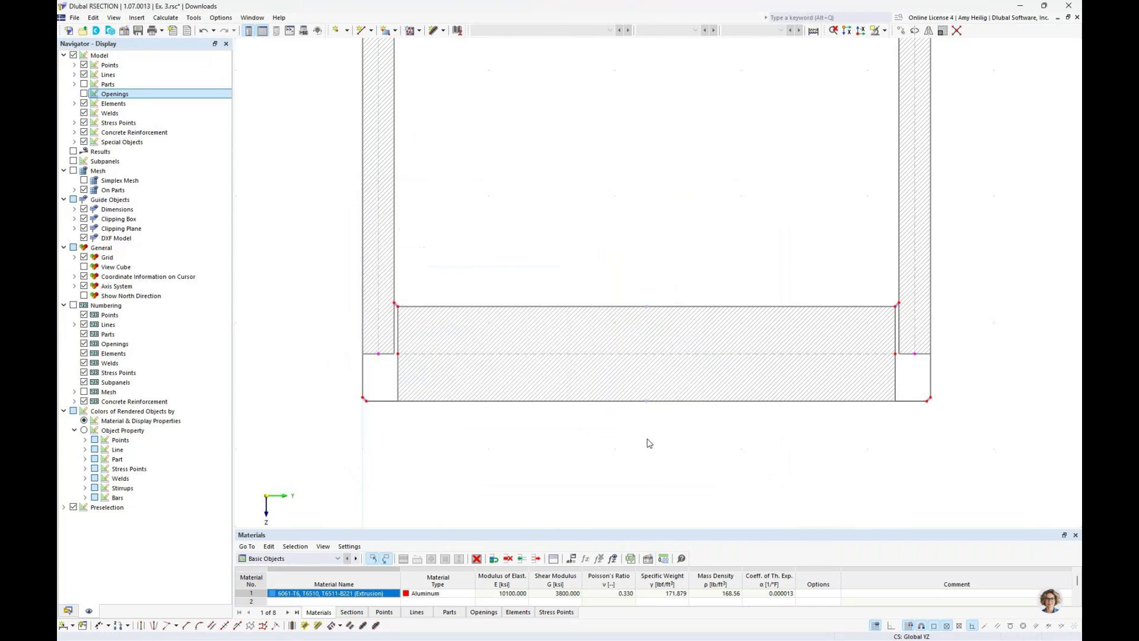
- Stretch the bottom wall element at both ends to the lower end points of the left and right wall elements
scroll(379, 375, "up", 3)
scroll(374, 374, "up", 4)
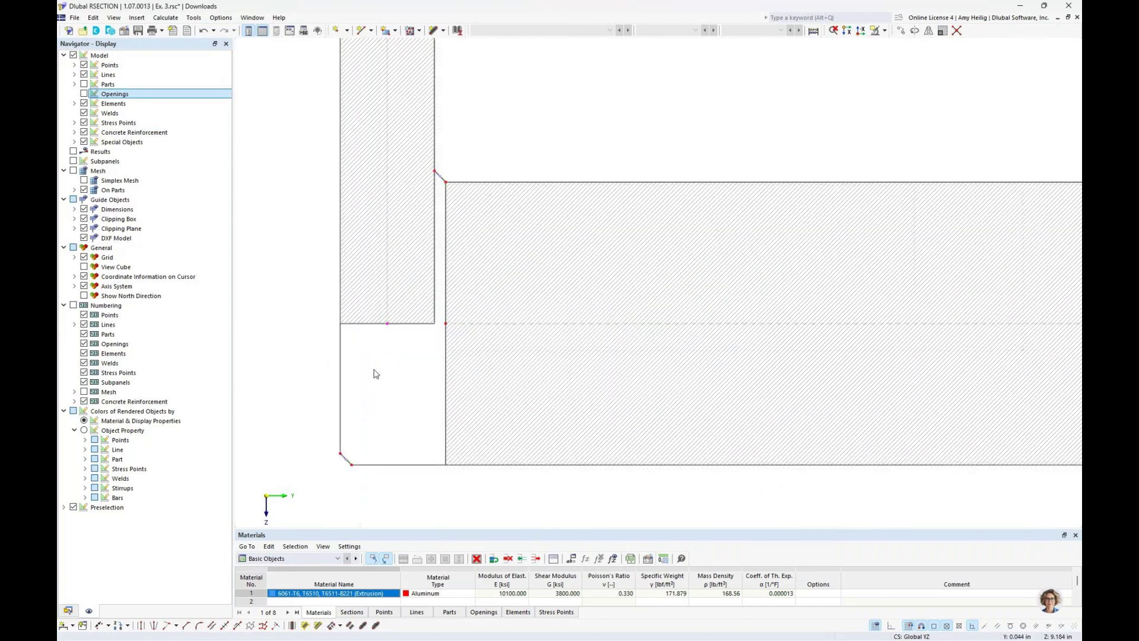
left_click_drag(460, 318, 393, 317)
scroll(393, 317, "down", 1)
scroll(394, 320, "down", 2)
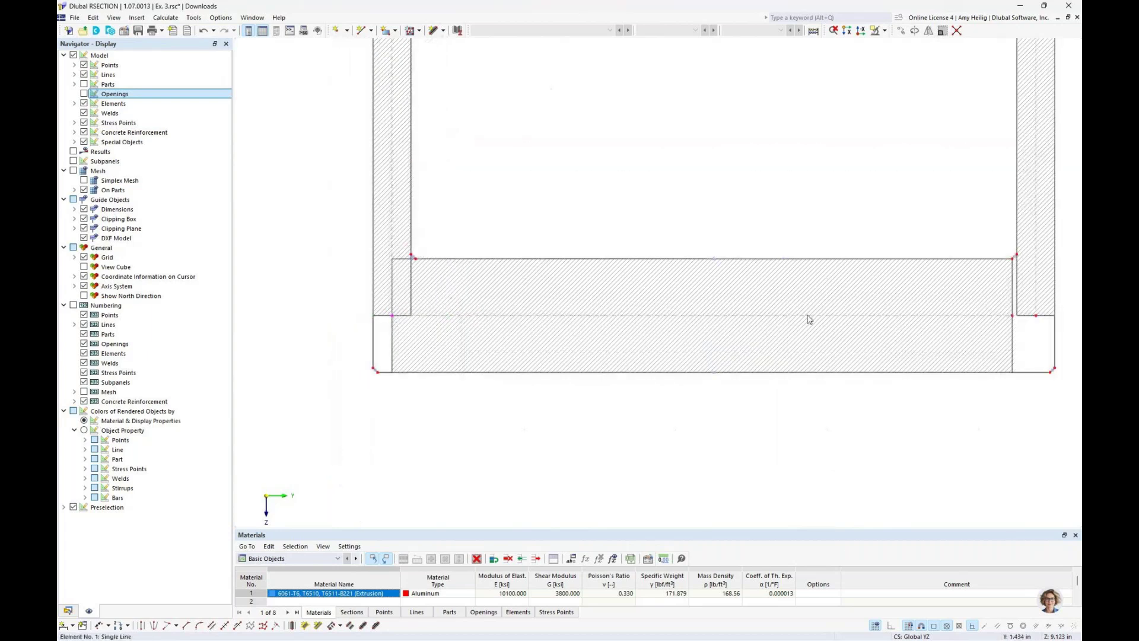
scroll(707, 325, "up", 3)
scroll(638, 326, "up", 2)
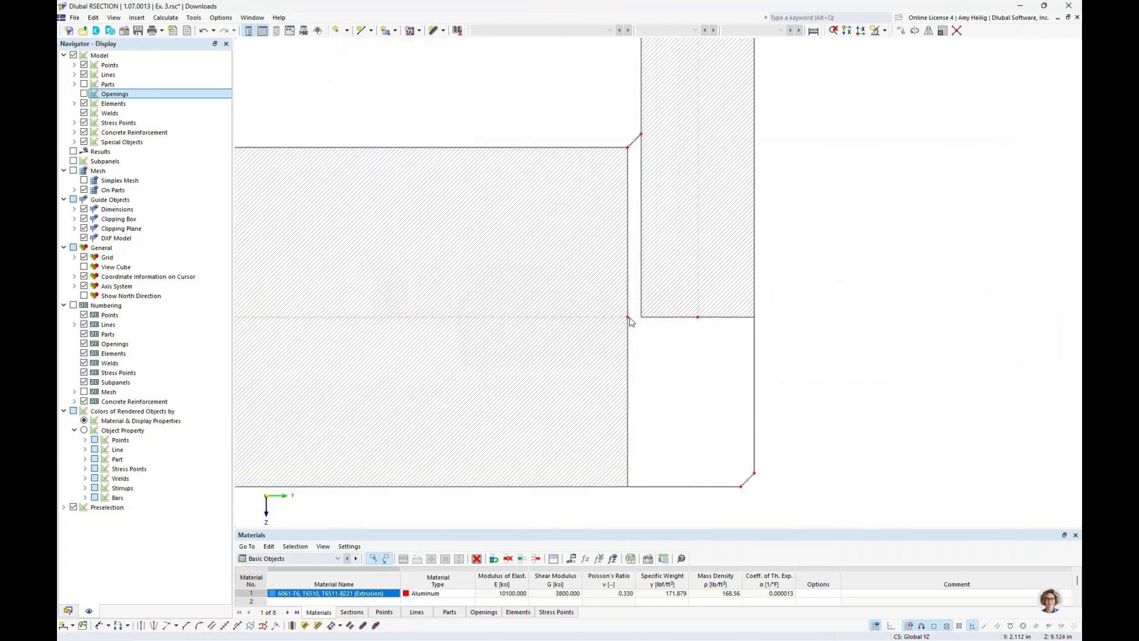
mouse_move(637, 326)
left_mouse_down()
mouse_move(699, 320)
mouse_move(693, 299)
mouse_move(702, 313)
left_mouse_up()
scroll(703, 314, "down", 4)
scroll(703, 317, "down", 3)
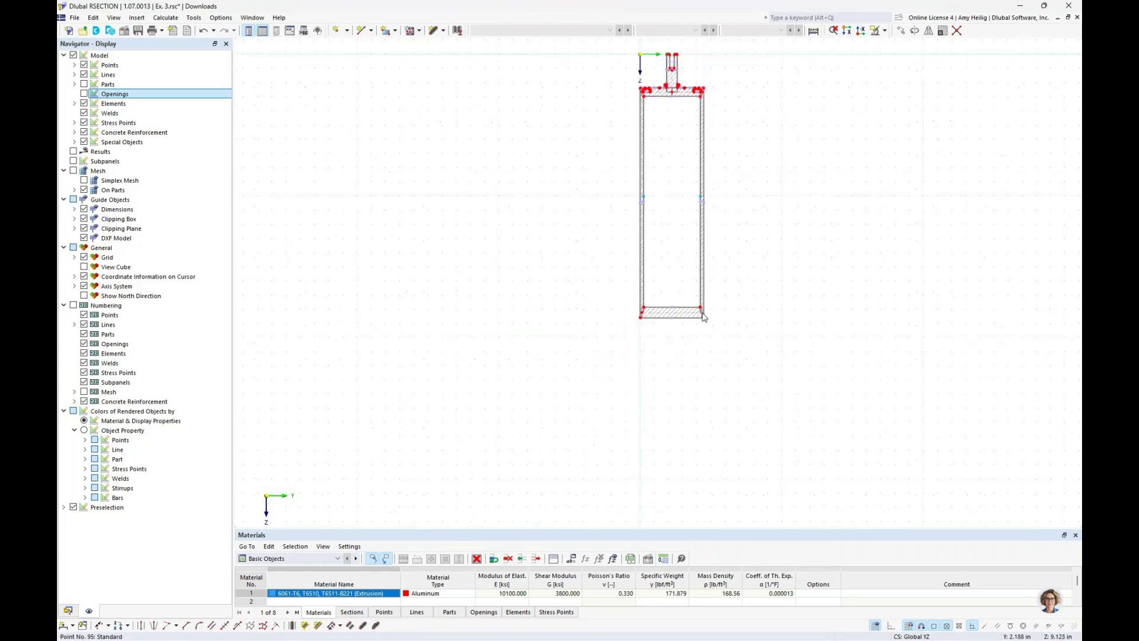
- Calculate the section with the finite element method, and change the Ex. 3 model's analysis method to Thin-Walled Analysis
key("alt+c")
key("Escape")
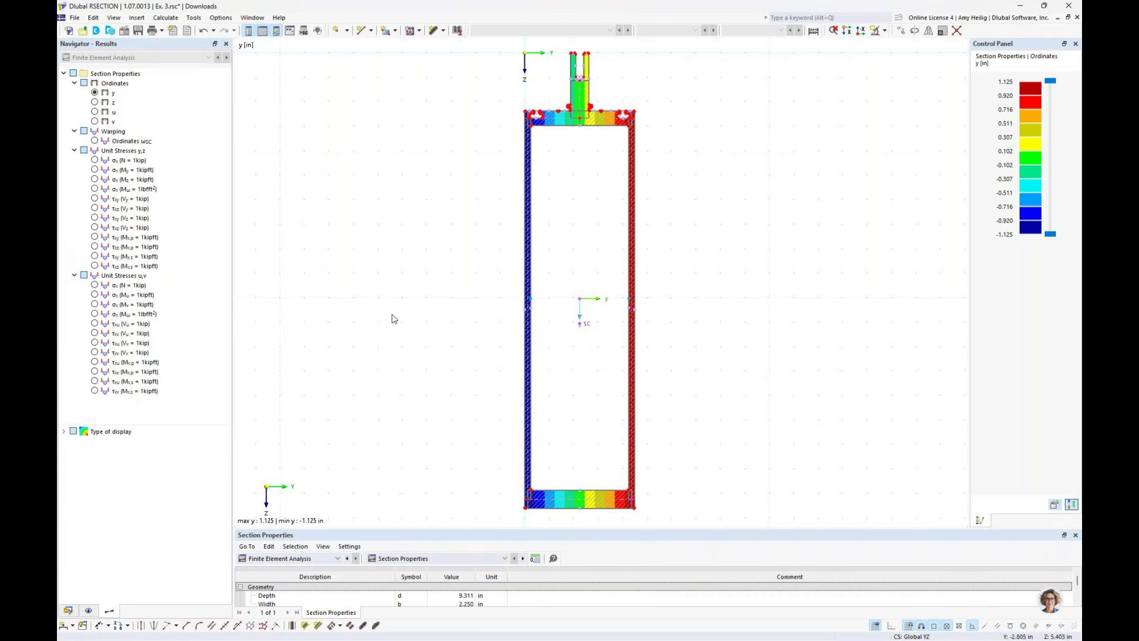
left_click(67, 610)
right_click(132, 94)
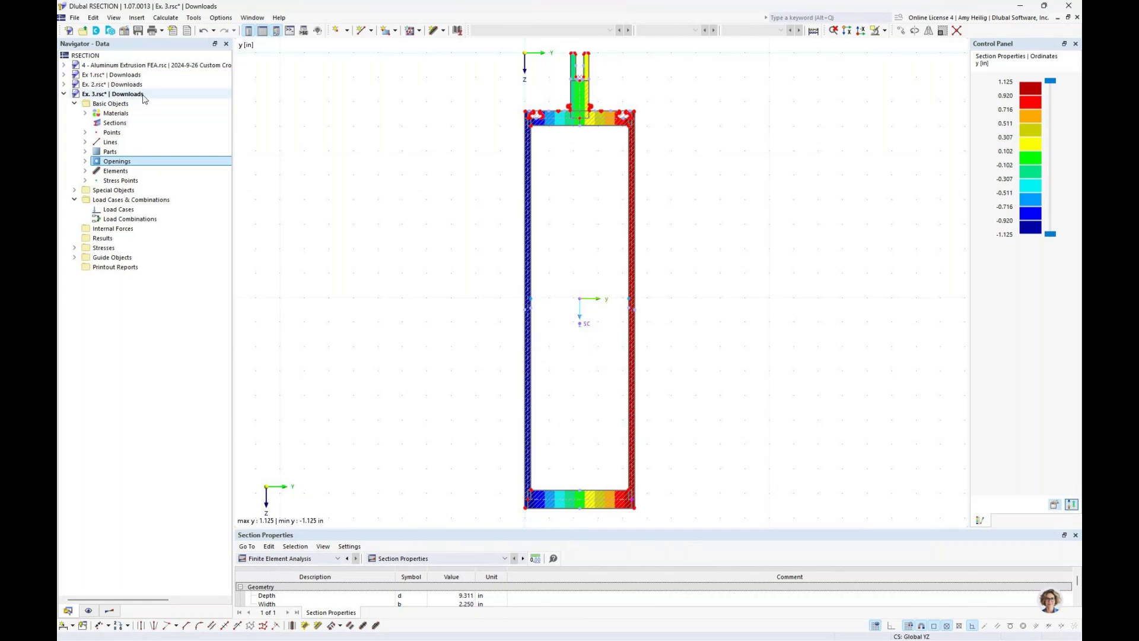
left_click(164, 104)
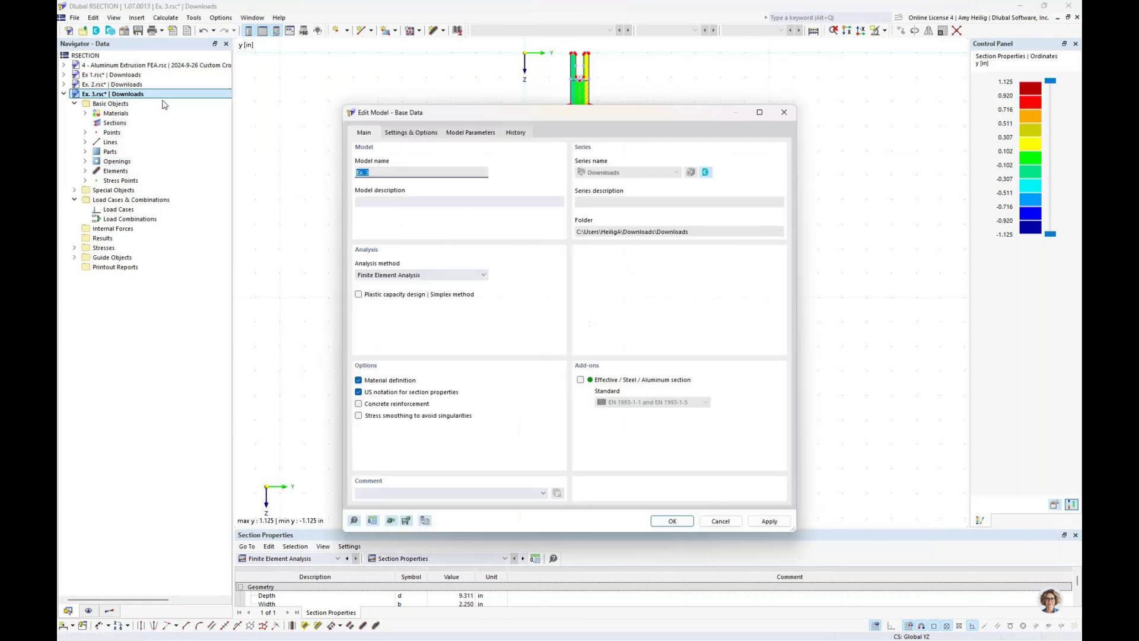
left_click(389, 275)
left_click(385, 293)
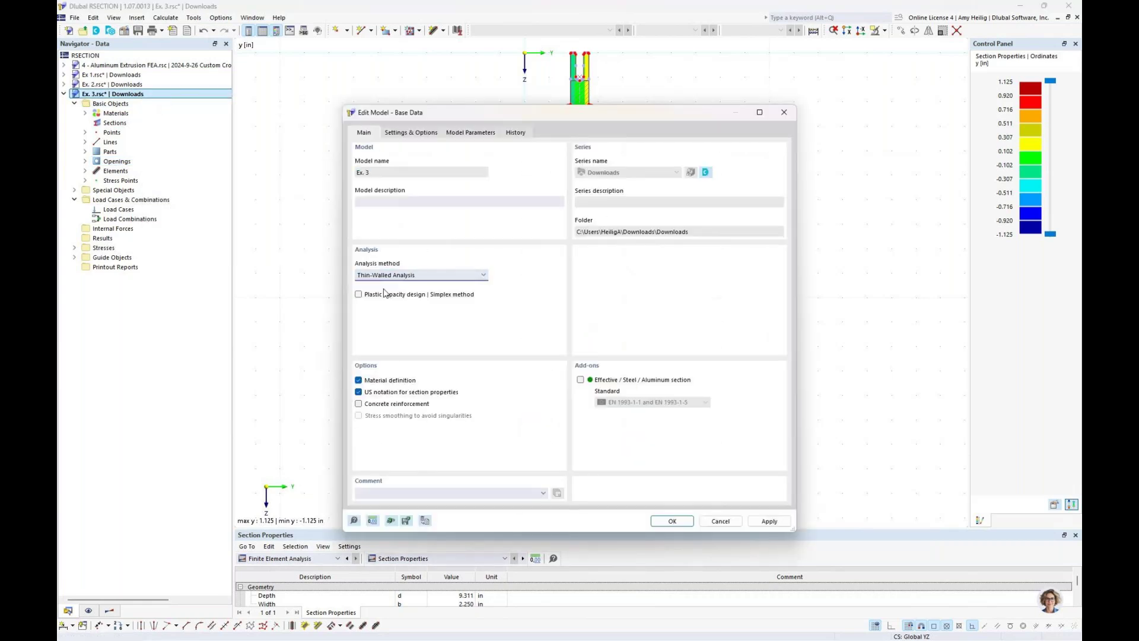
left_click(663, 520)
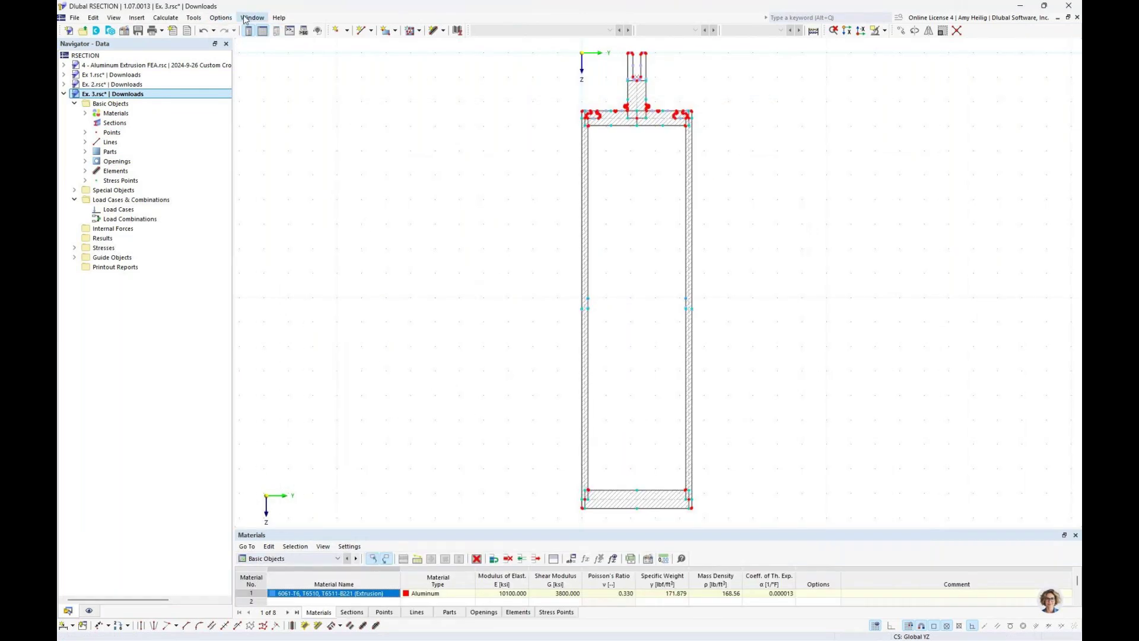
- Calculate the section with the thin-walled method and examine the y ordinate results at the top wall, stem and side walls
left_click(165, 18)
left_click(189, 39)
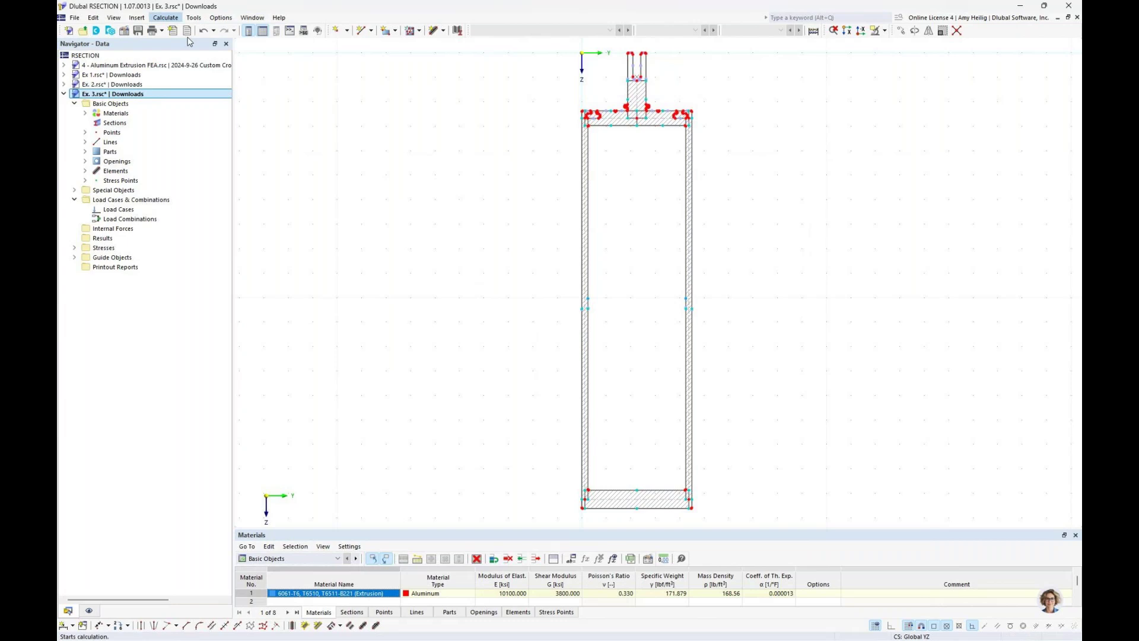
scroll(585, 230, "up", 6)
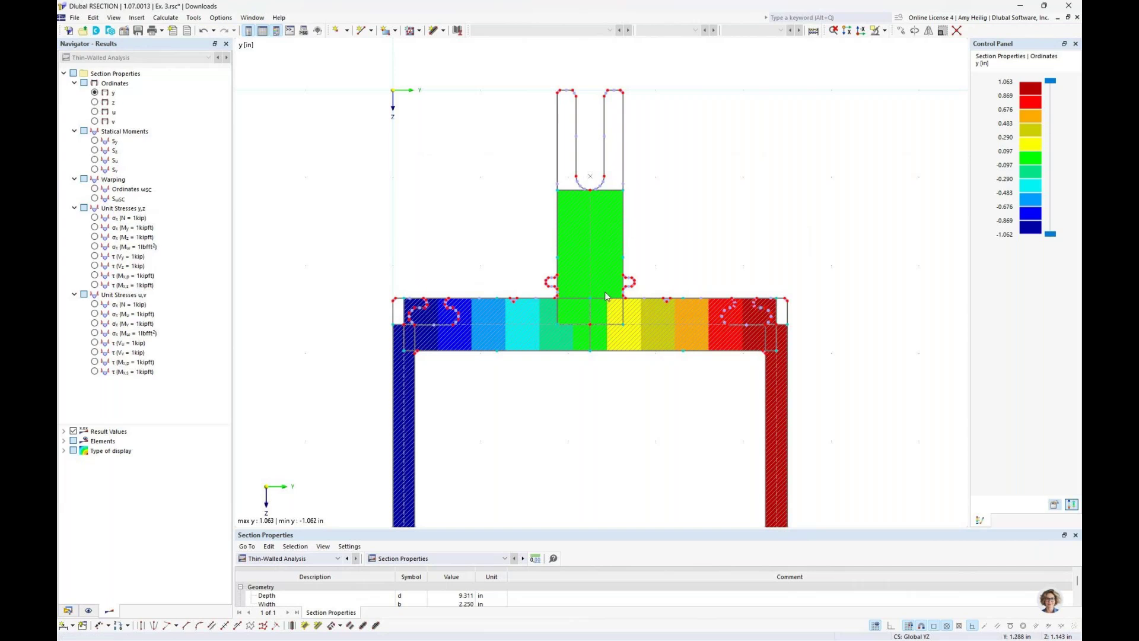
scroll(439, 332, "up", 2)
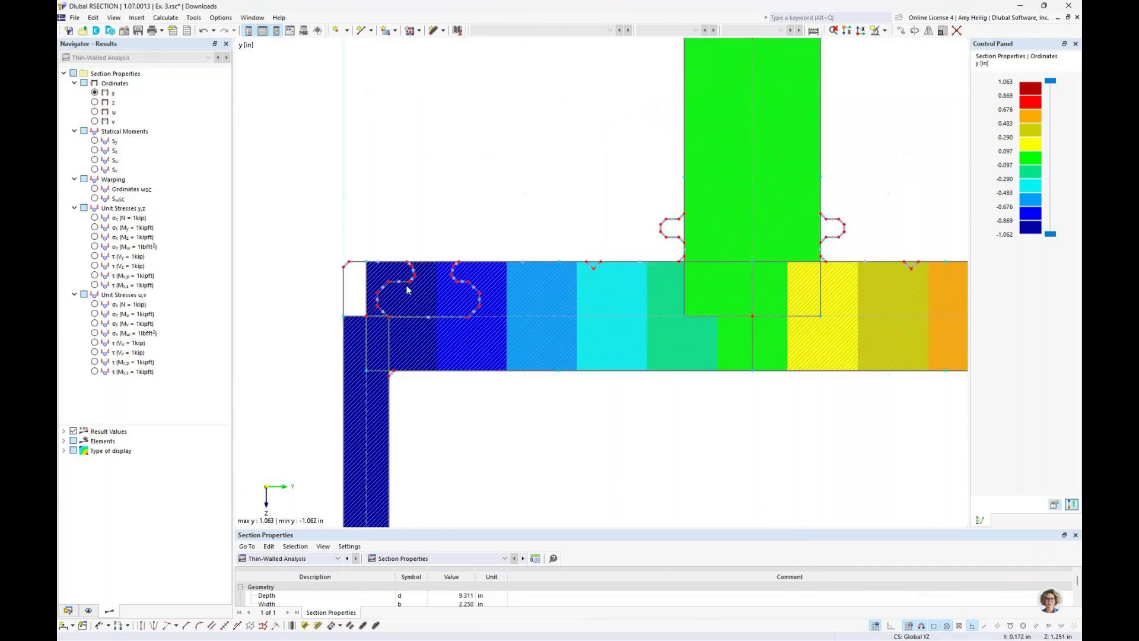
scroll(407, 290, "down", 4)
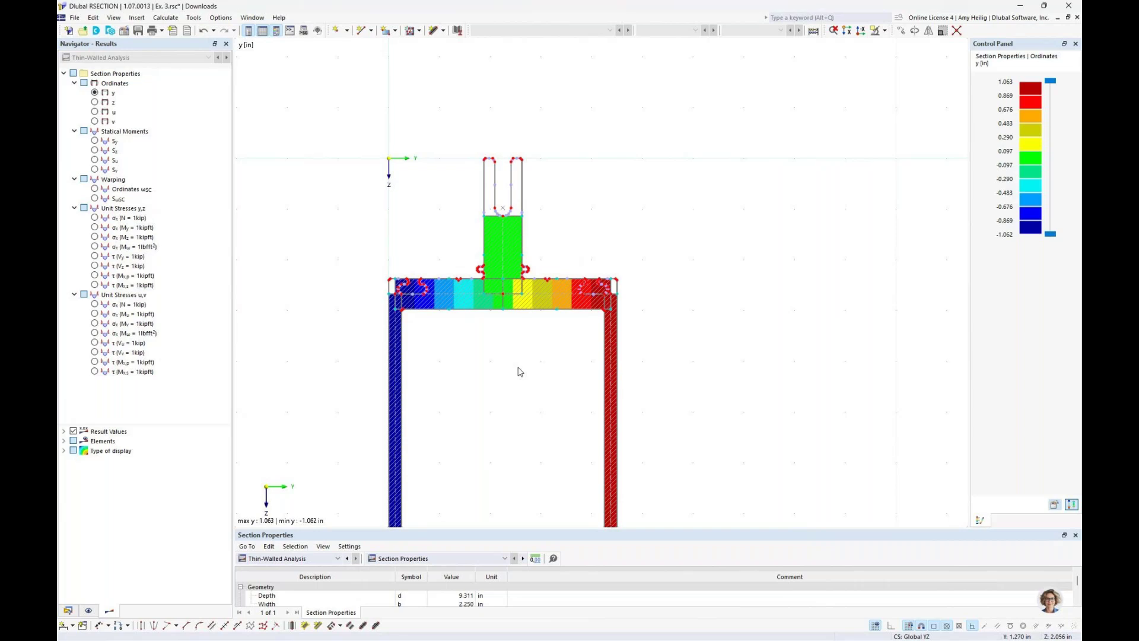
scroll(554, 328, "down", 4)
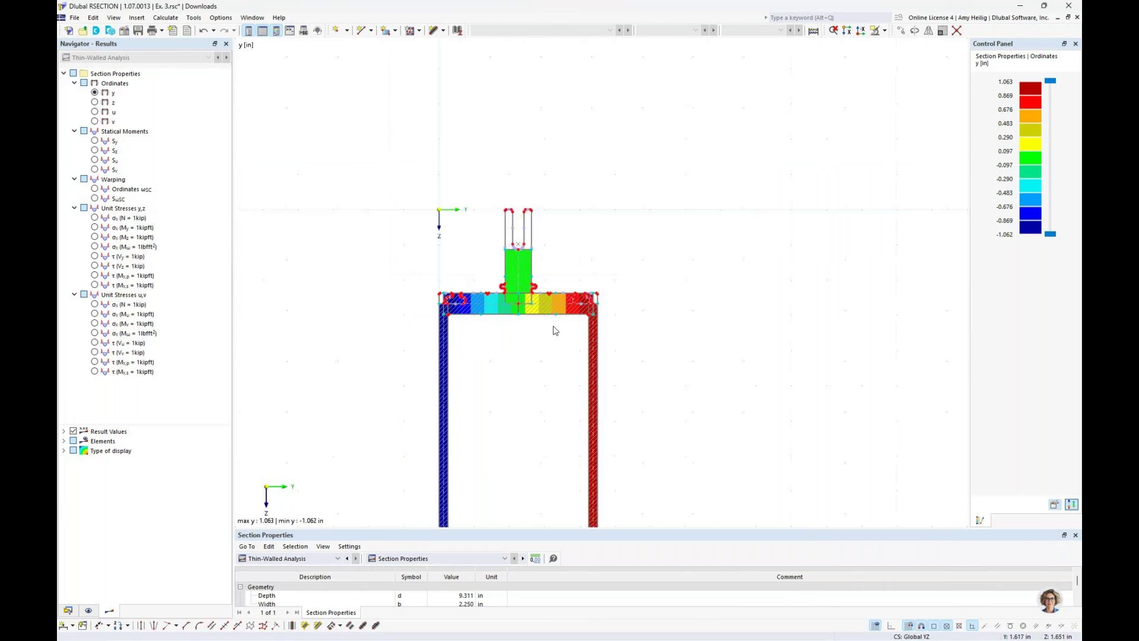
left_click_drag(539, 372, 602, 211)
scroll(603, 213, "up", 1)
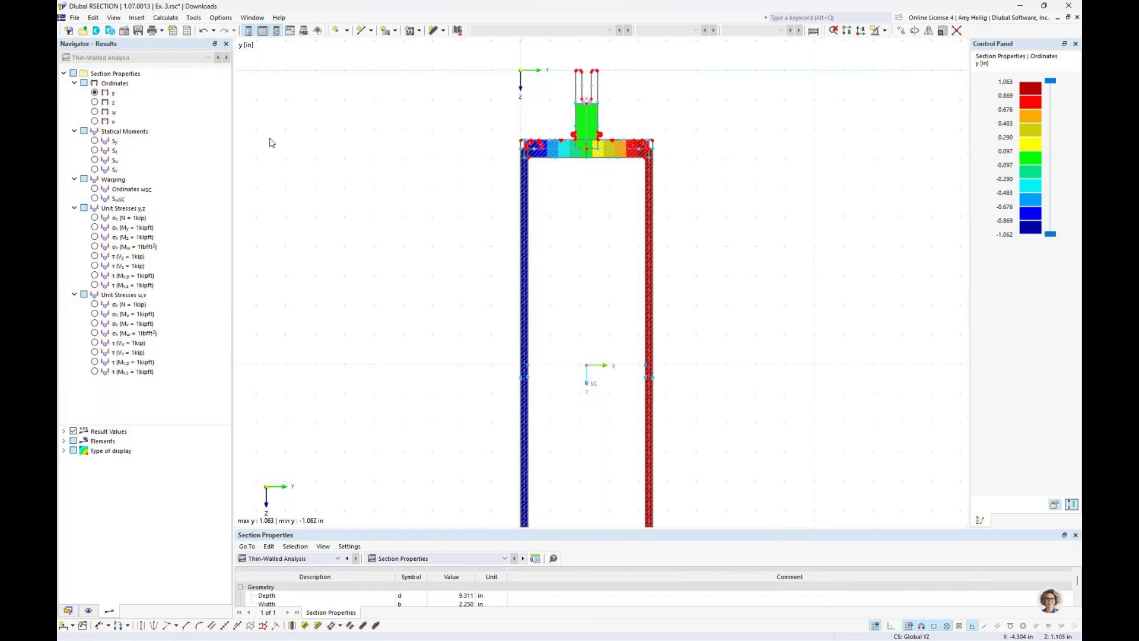
- Switch to the model 4 - Aluminum Extrusion FEA.rsc and select its boundary-line part in the model data
left_click(258, 20)
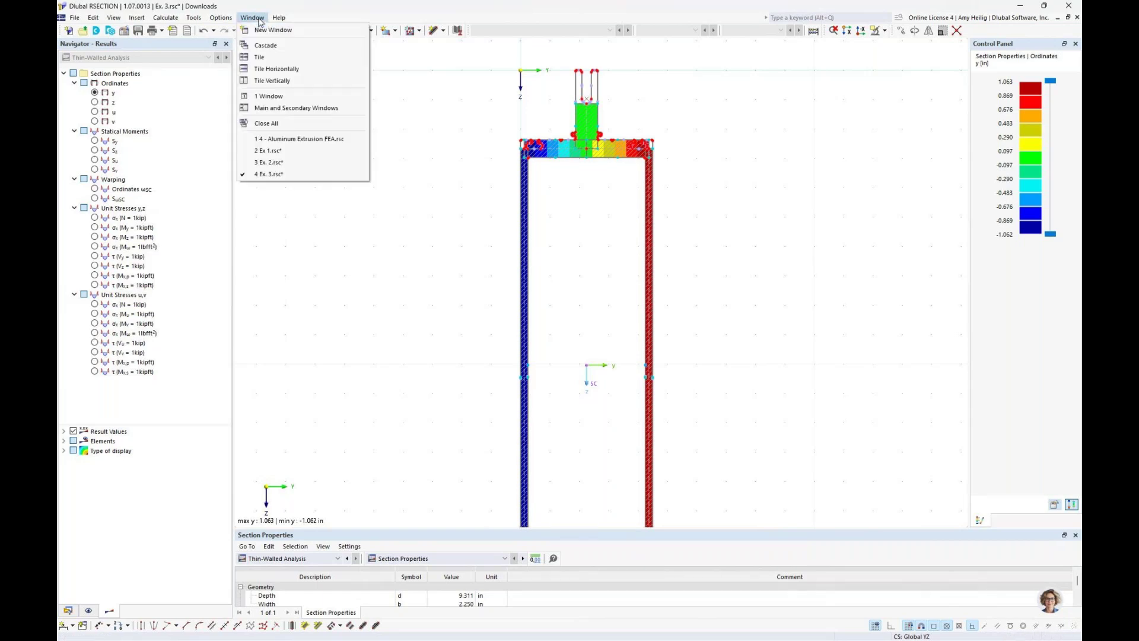
left_click(299, 140)
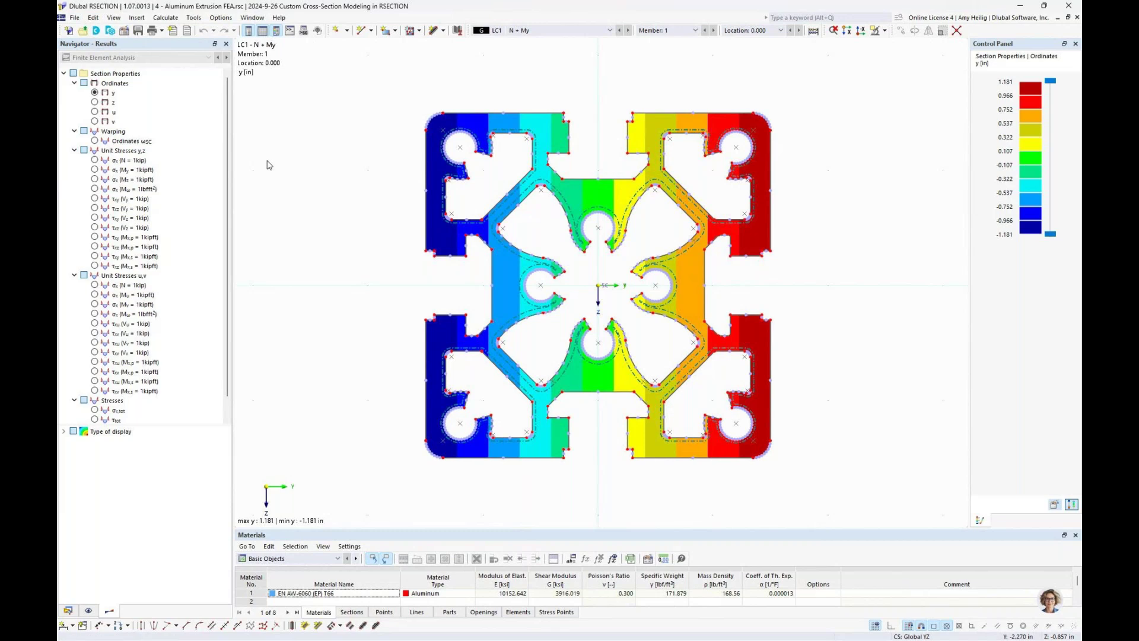
left_click(68, 610)
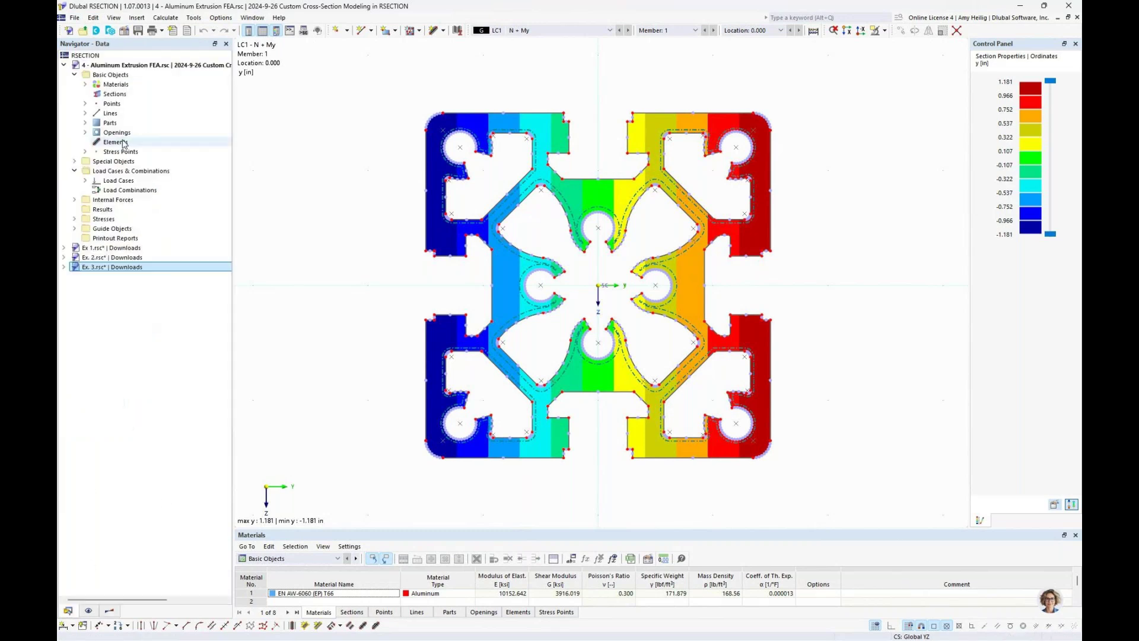
left_click(85, 122)
left_click(126, 133)
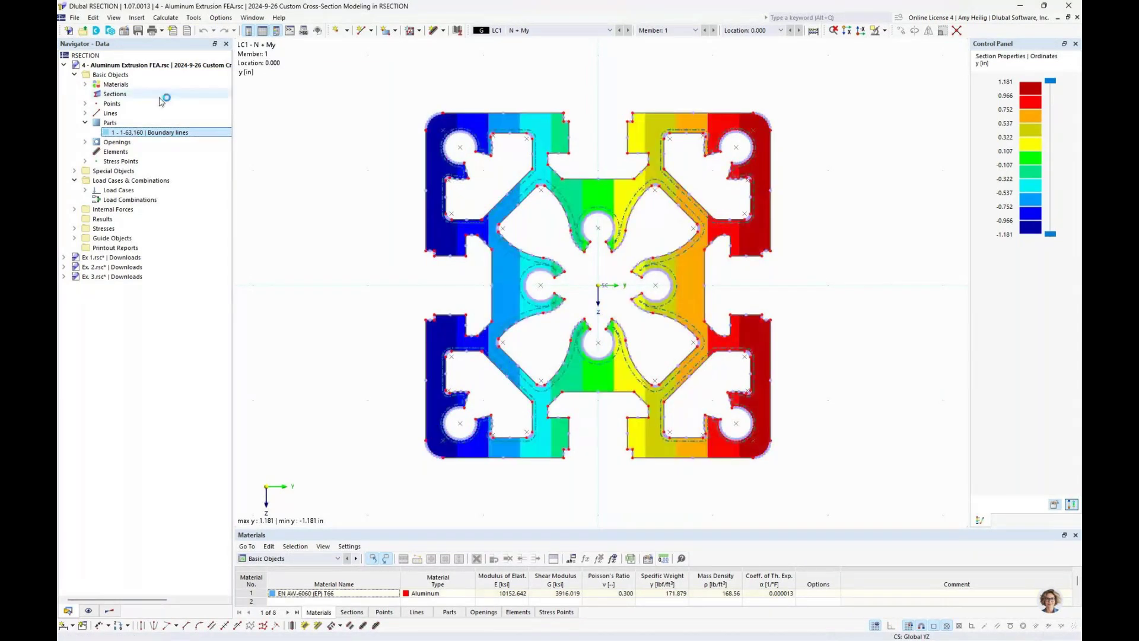
- Check the analysis method in the aluminum extrusion model's base data without changing it
right_click(148, 67)
left_click(167, 76)
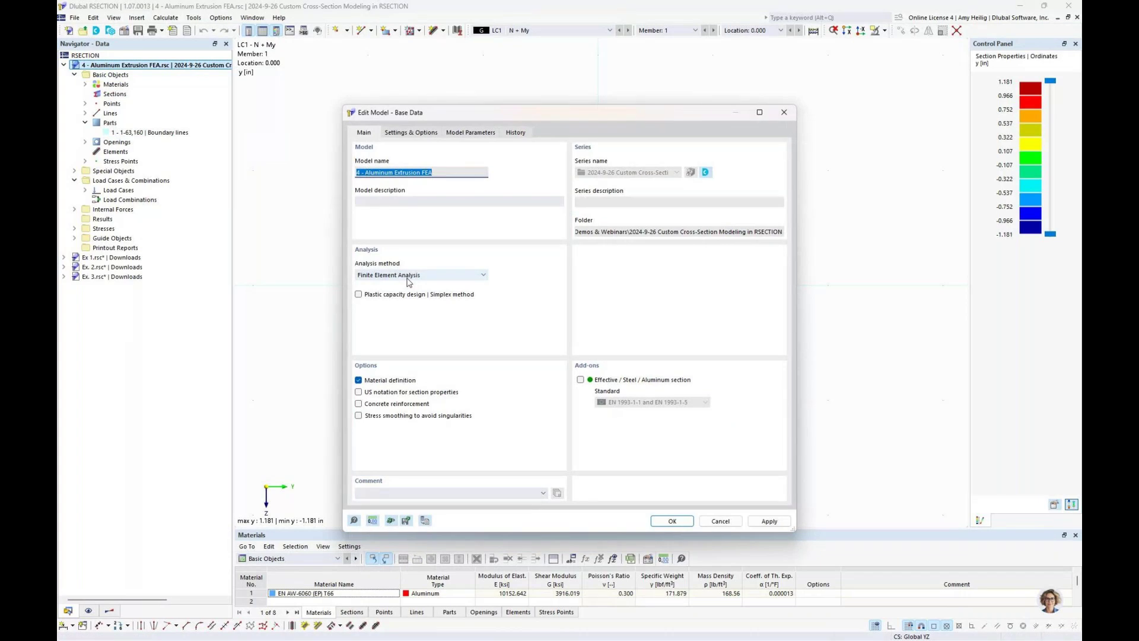
left_click(731, 522)
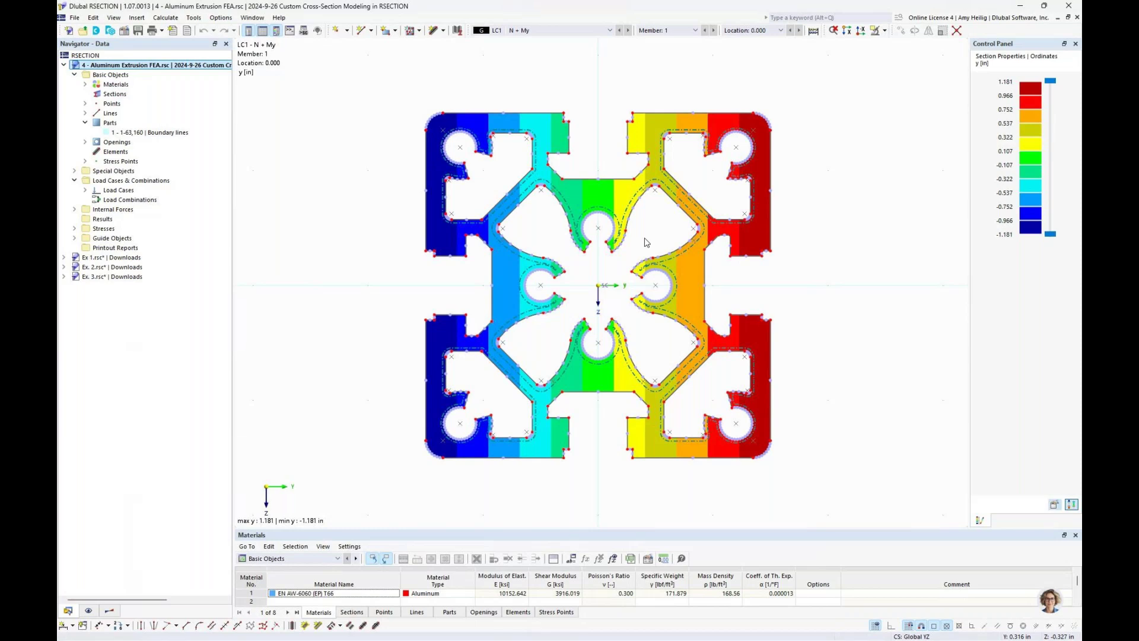
- Enlarge the table area and show the section properties from the Finite Element Analysis
left_click_drag(480, 520, 491, 314)
left_click(287, 384)
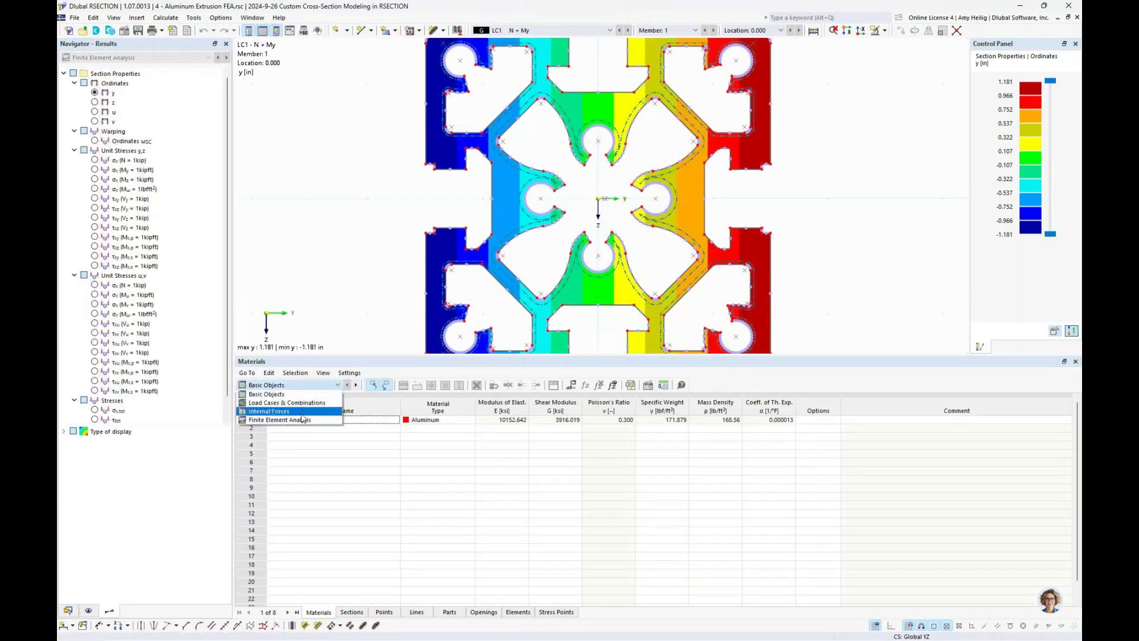
left_click(279, 415)
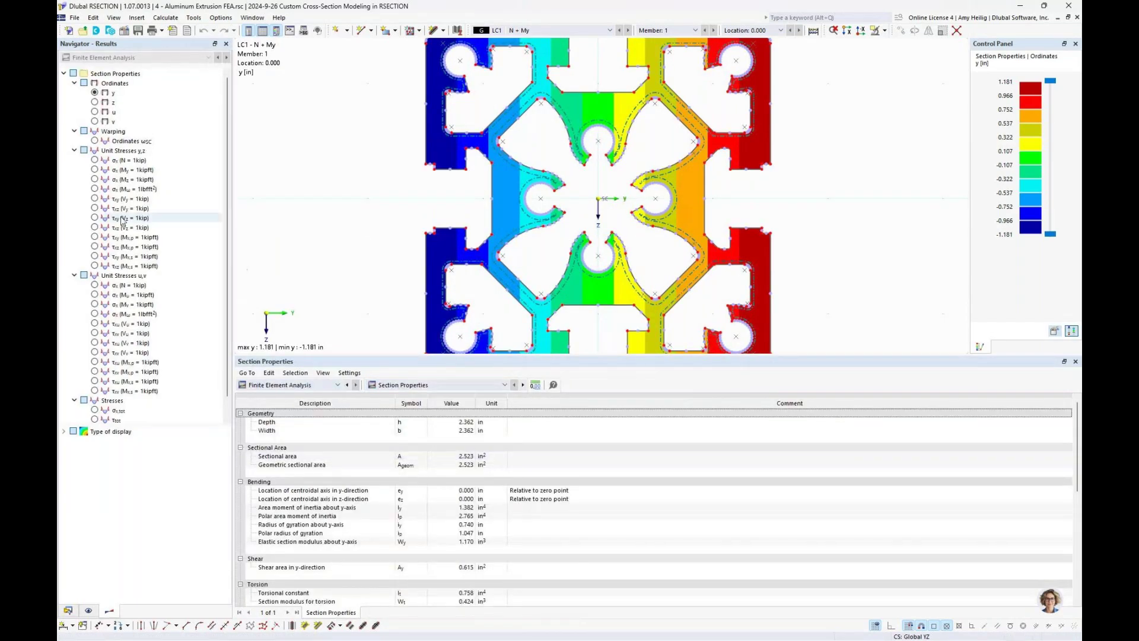
- Bring the whole aluminum extrusion into view and shrink the section properties table to examine the y ordinate results
scroll(396, 269, "down", 2)
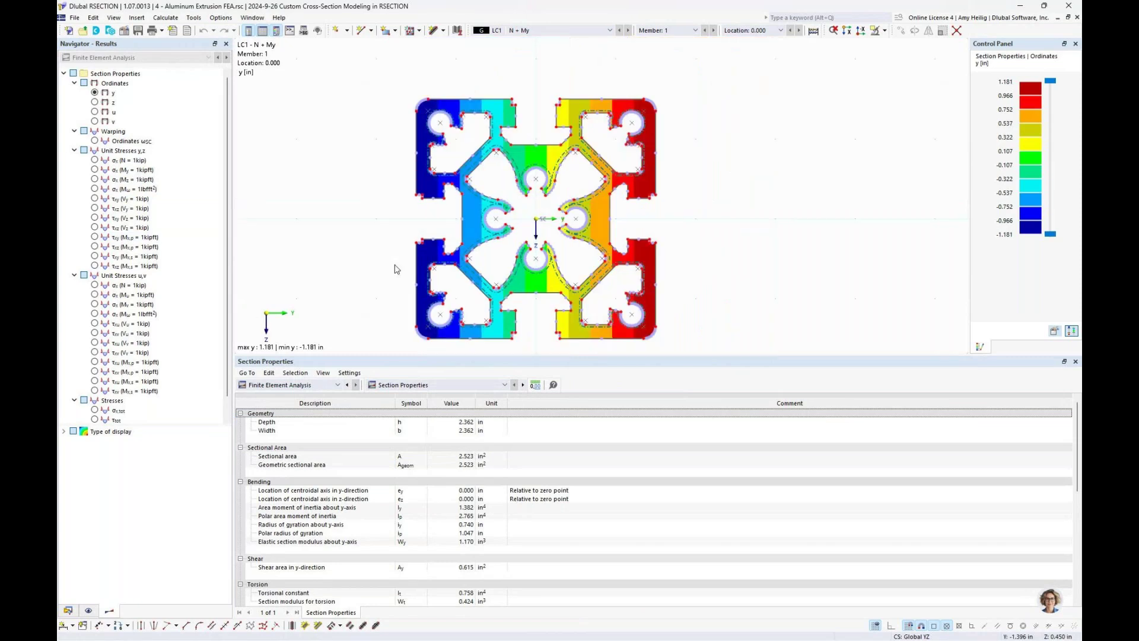
left_click_drag(396, 269, 449, 272)
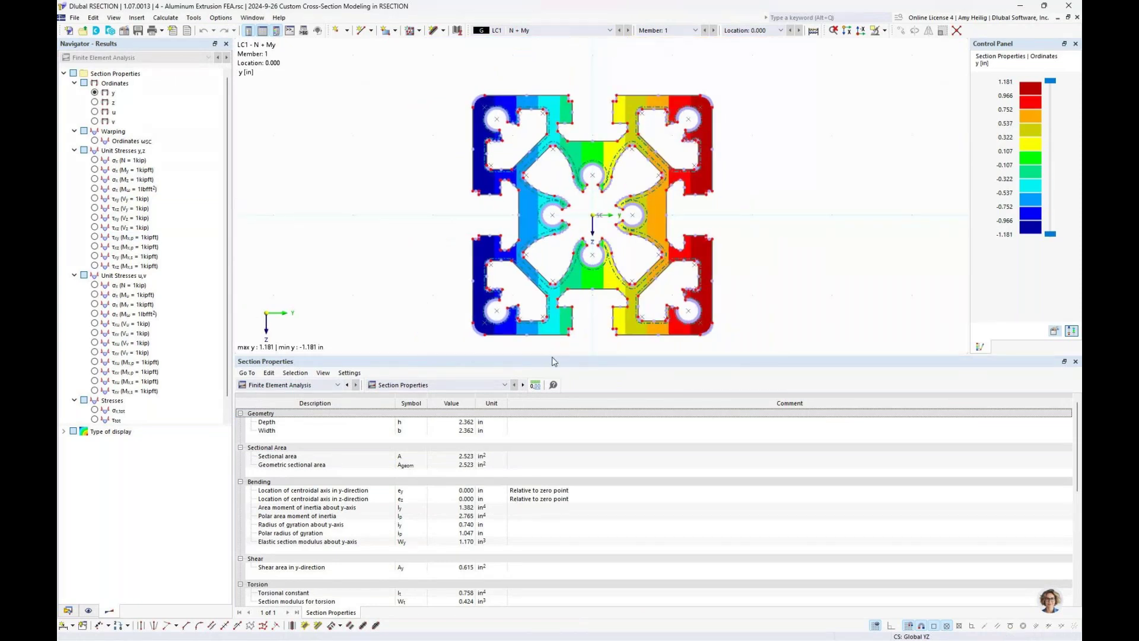
left_click_drag(554, 355, 597, 435)
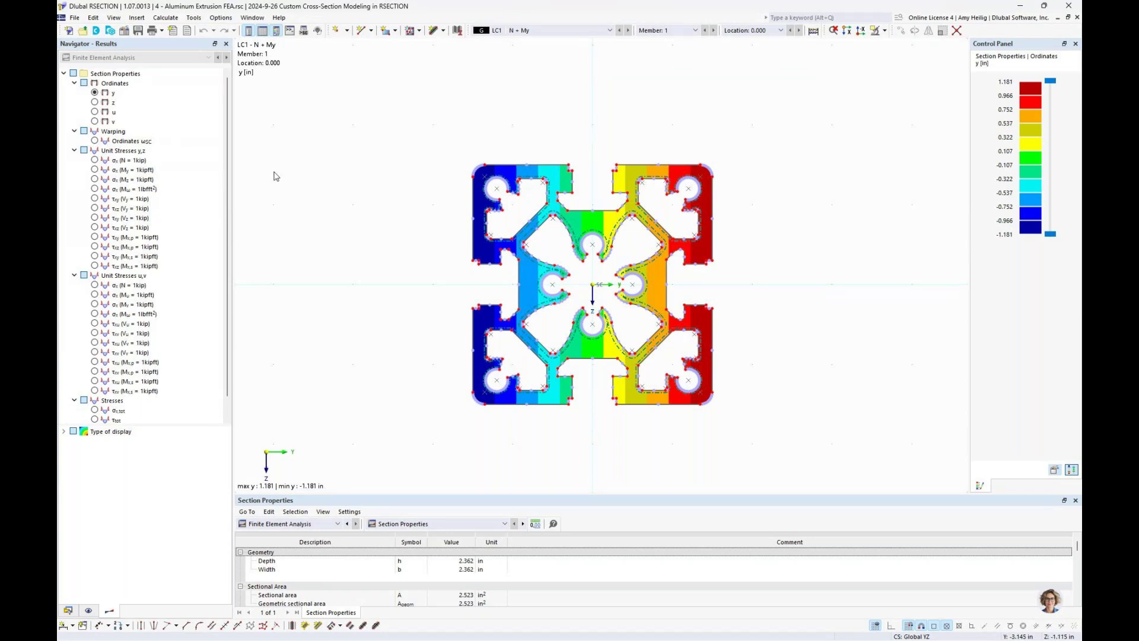
- Create a new model named Ex. 5 with concrete reinforcement enabled and a default concrete cover of 1.0 in
left_click(75, 18)
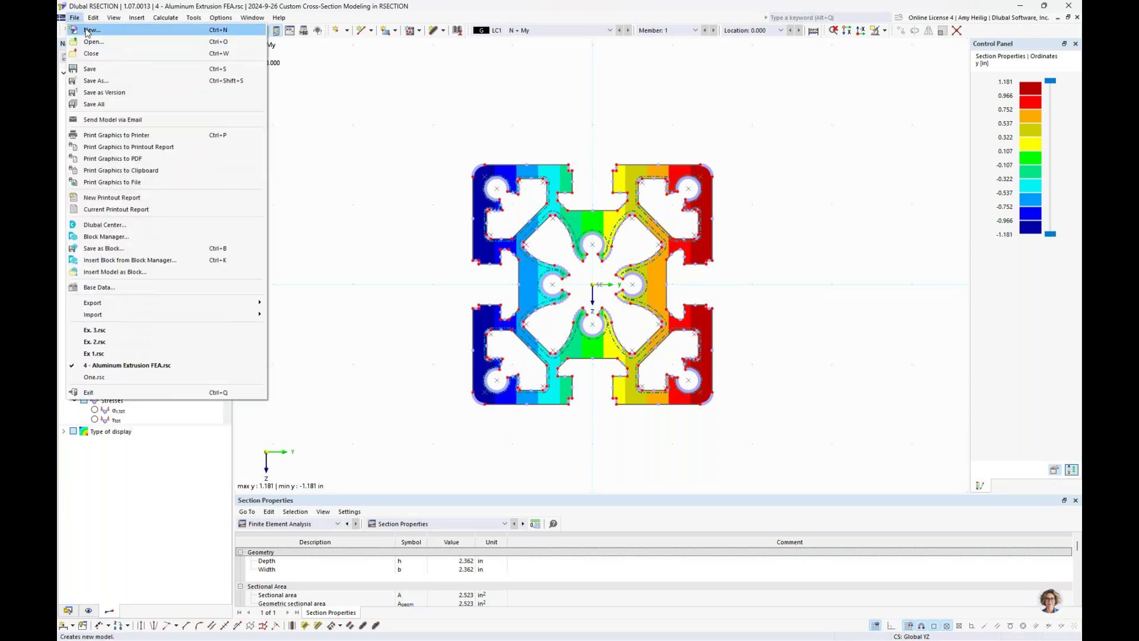
left_click(87, 32)
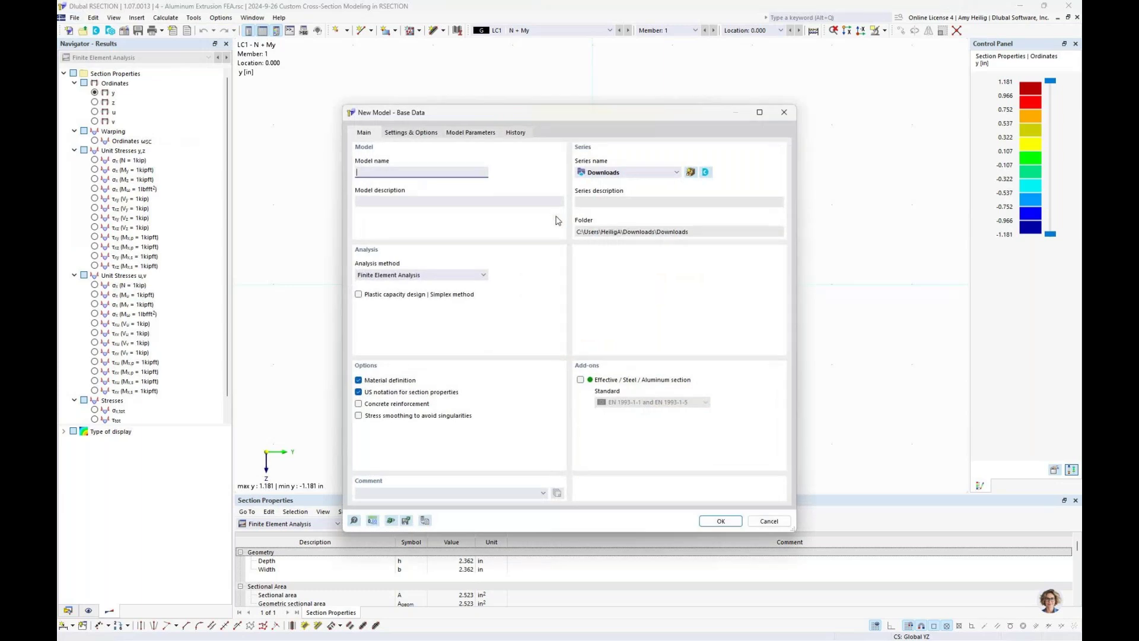
type("Ex. S")
left_click(359, 405)
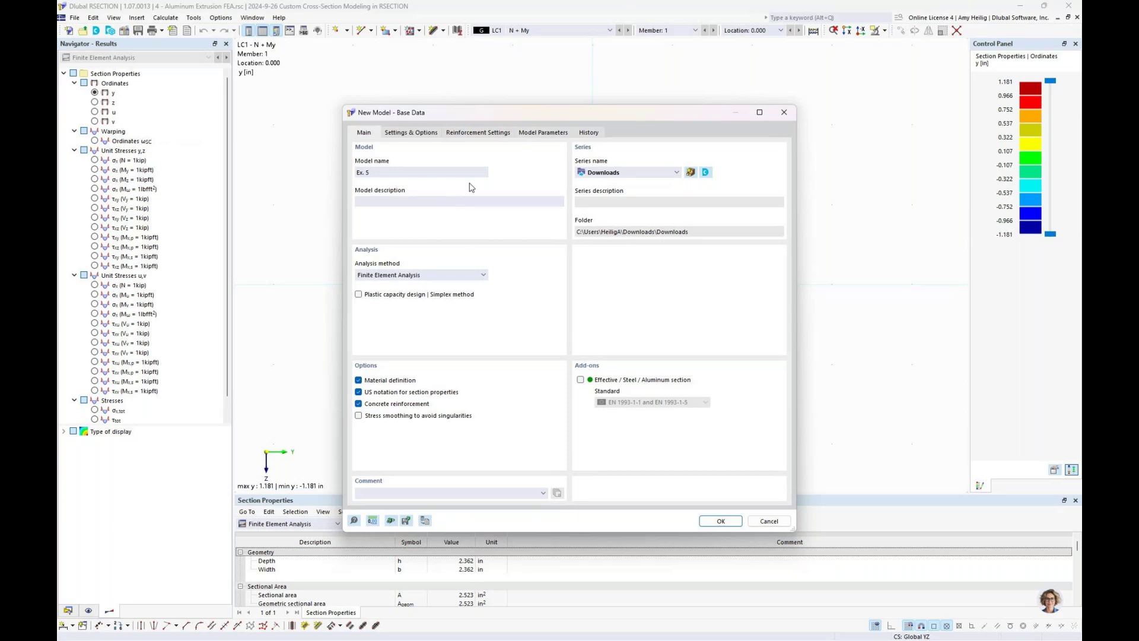
left_click(478, 133)
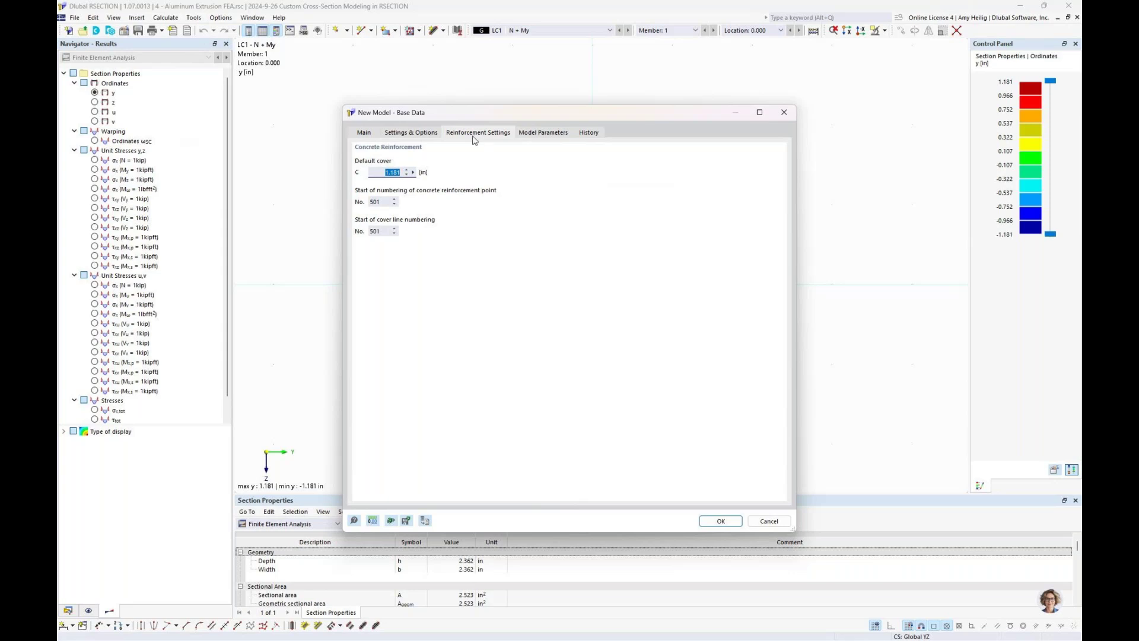
type("1.0")
left_click(721, 521)
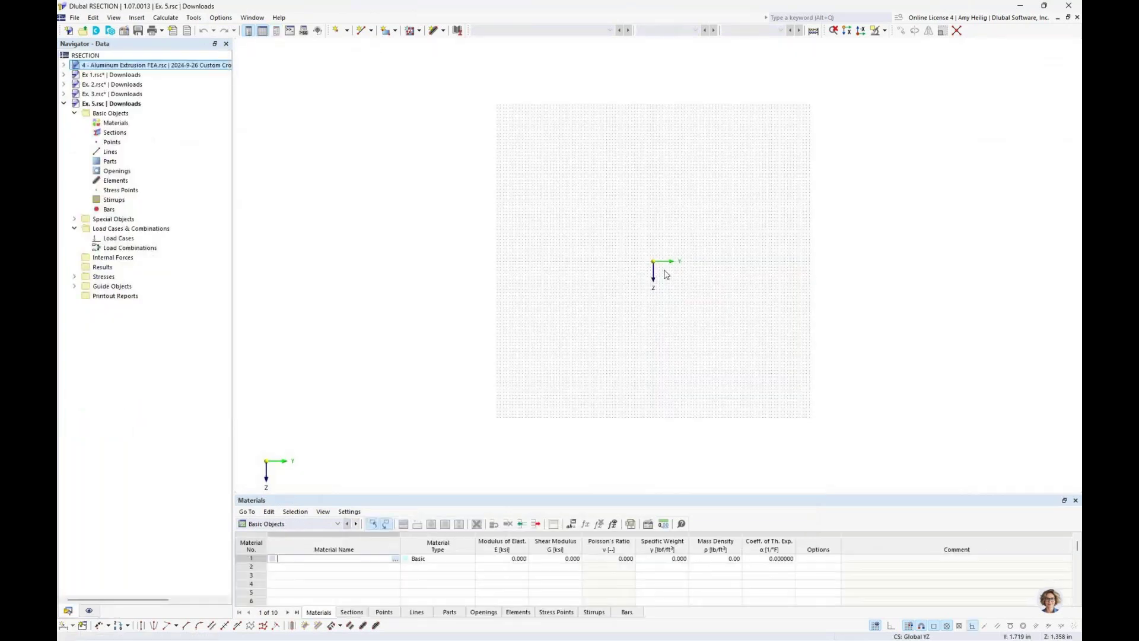
- Start a new section from the library as a massive double T-section with chamfered inner corners
scroll(666, 274, "up", 2)
left_click(140, 134)
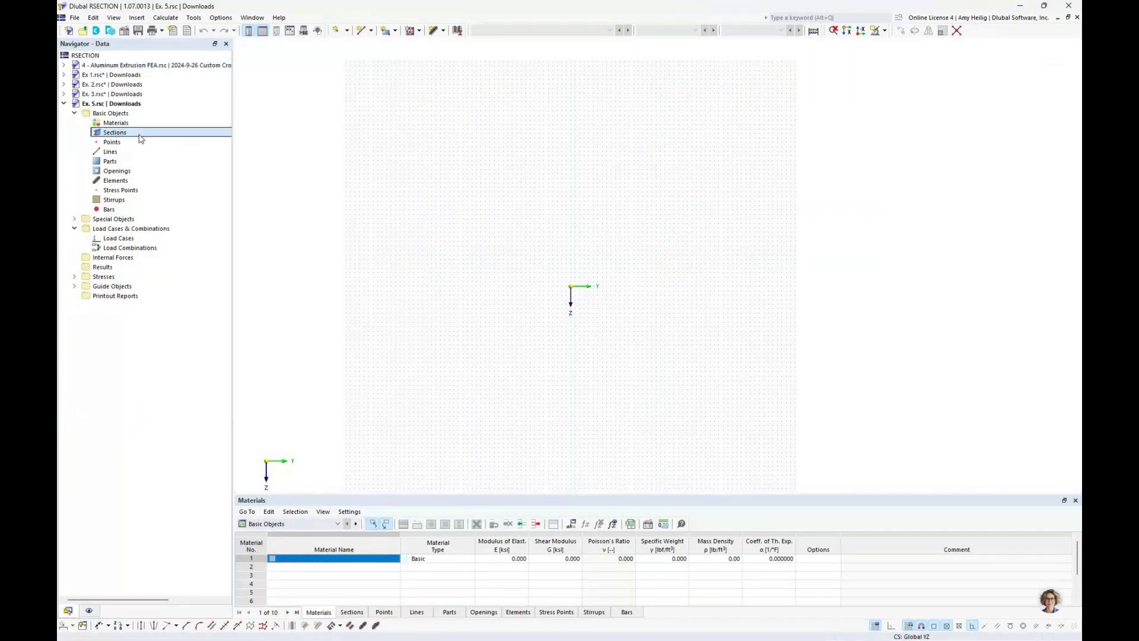
right_click(140, 136)
left_click(176, 154)
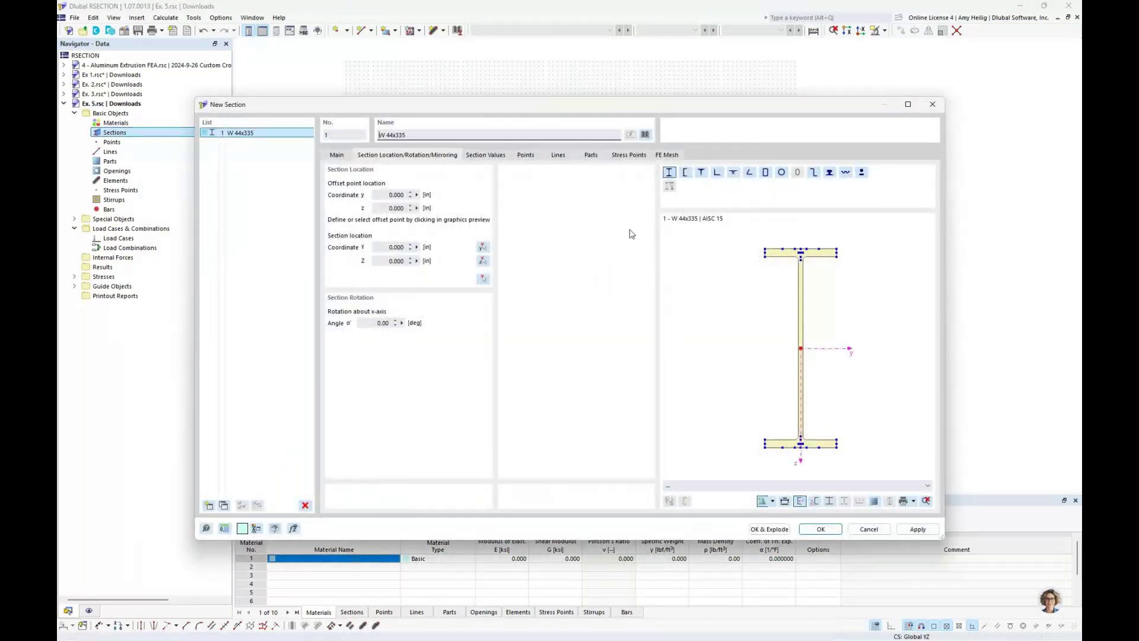
left_click(645, 135)
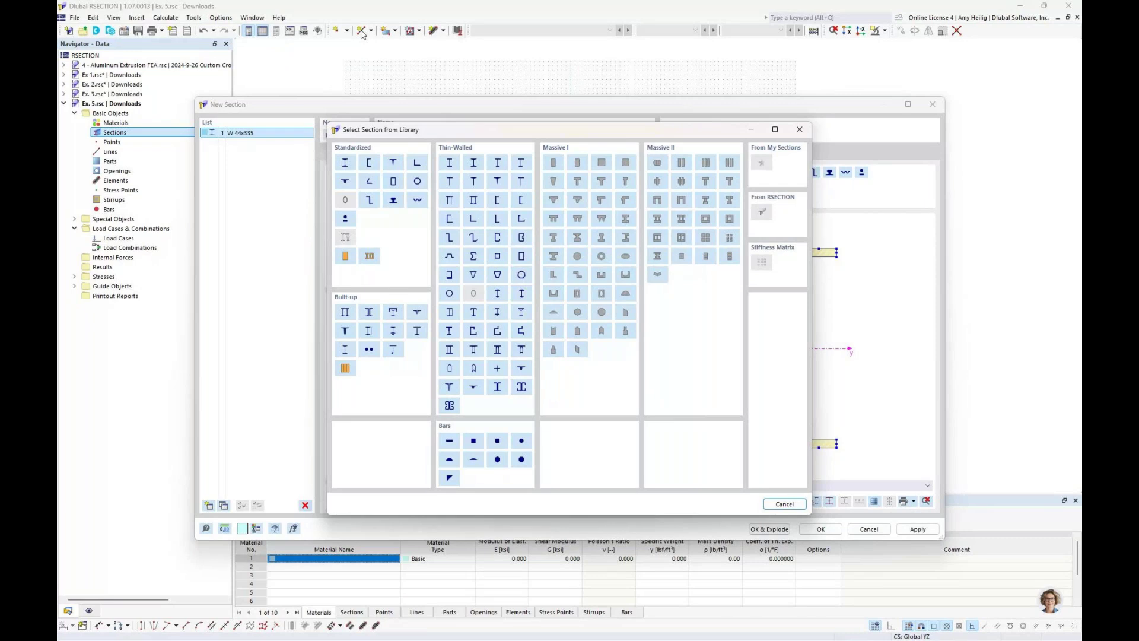
double_click(575, 221)
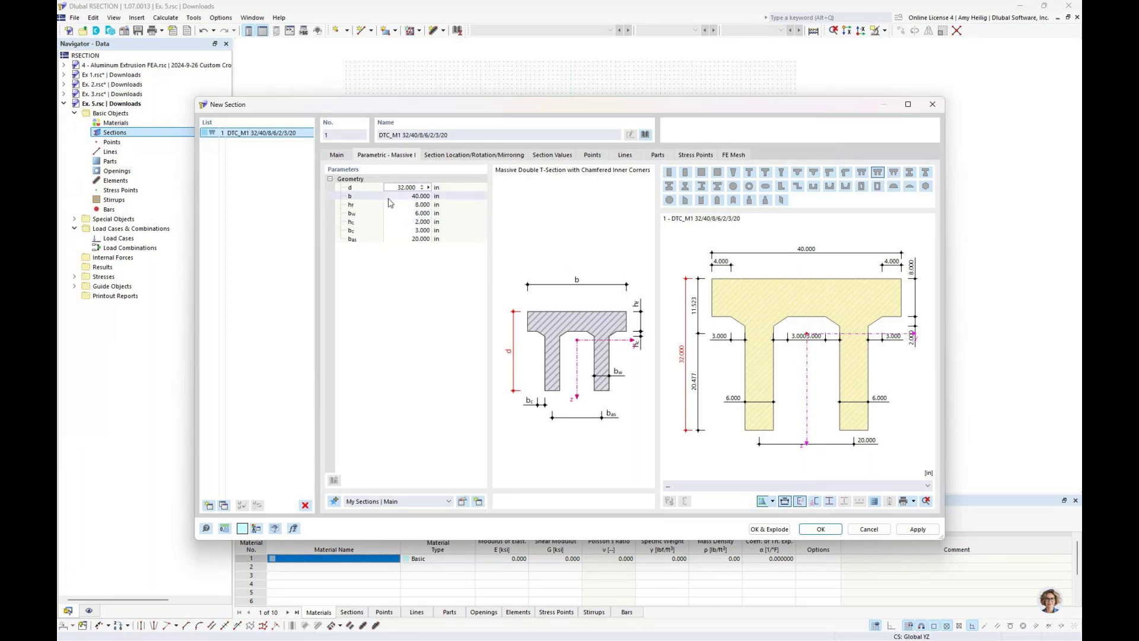
- Set the double T-section's overall depth d to 30 in and flange width b to 45 in
left_click_drag(396, 188, 417, 187)
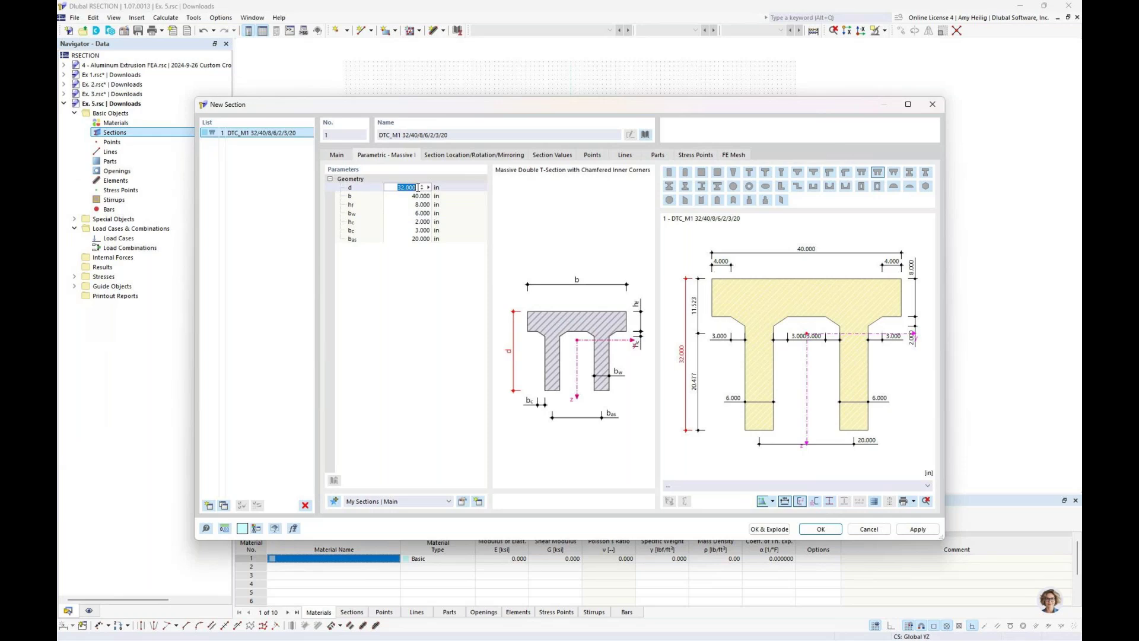
type("30")
key("Tab")
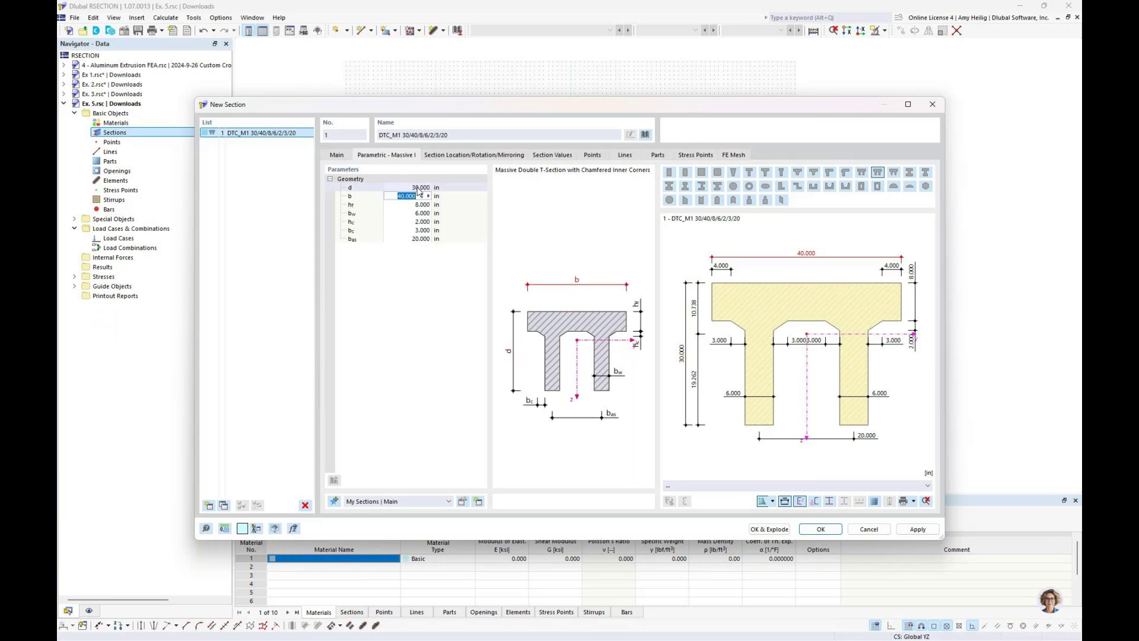
type("45")
key("Tab")
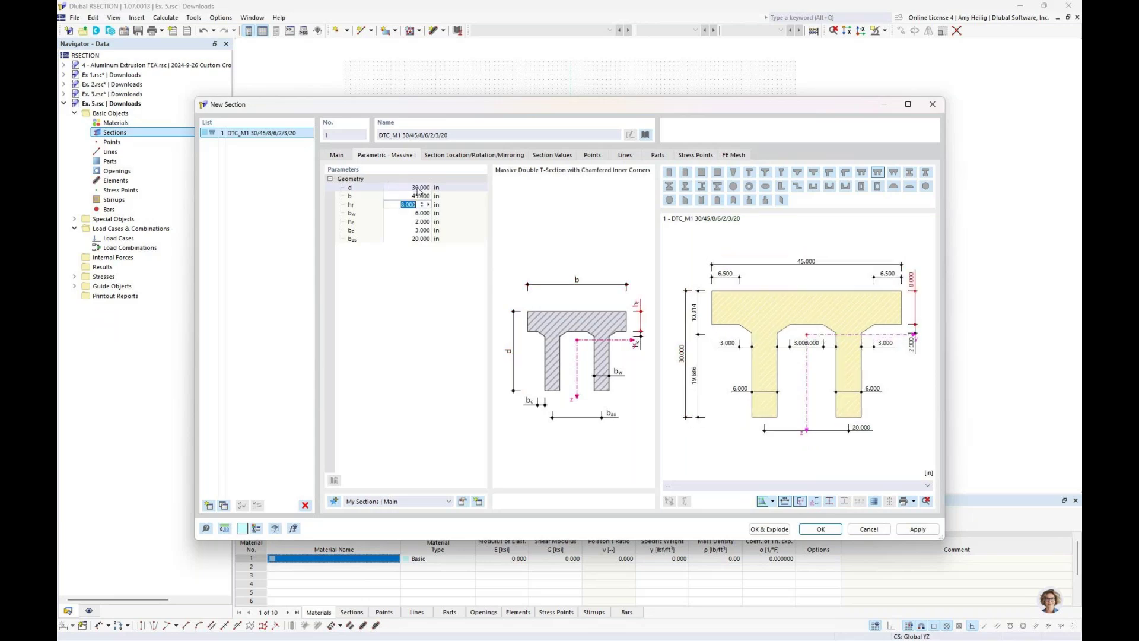
- Set the web width to 8 in, the chamfer width to 2 in and the axis spacing of the webs to 24 in
key("Tab")
type("8")
key("Tab")
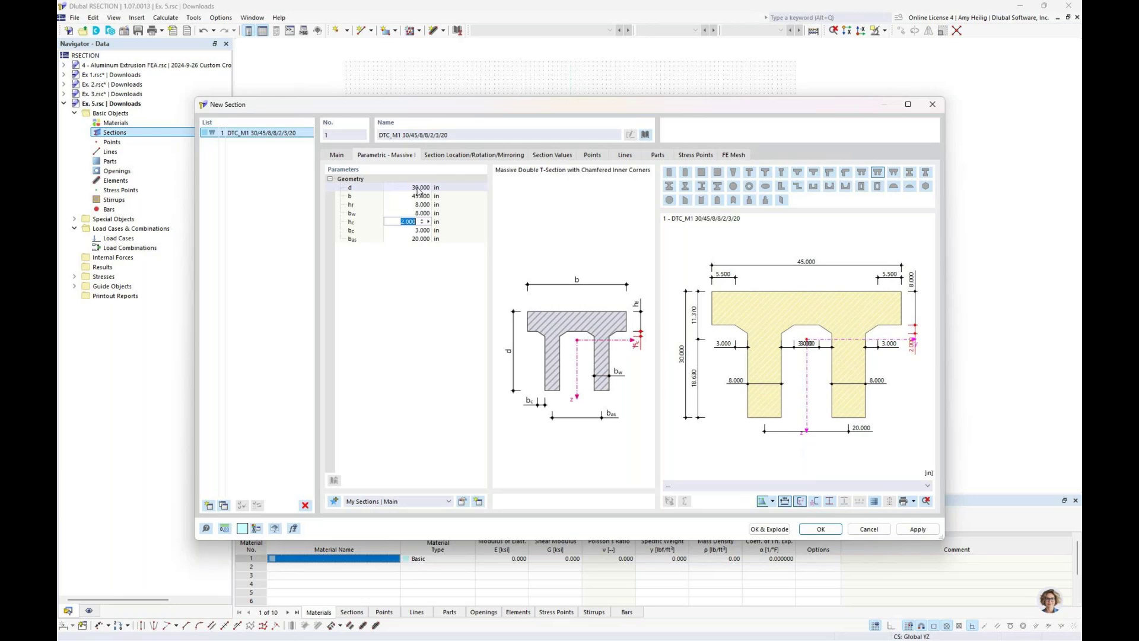
key("Tab")
type("2")
key("Tab")
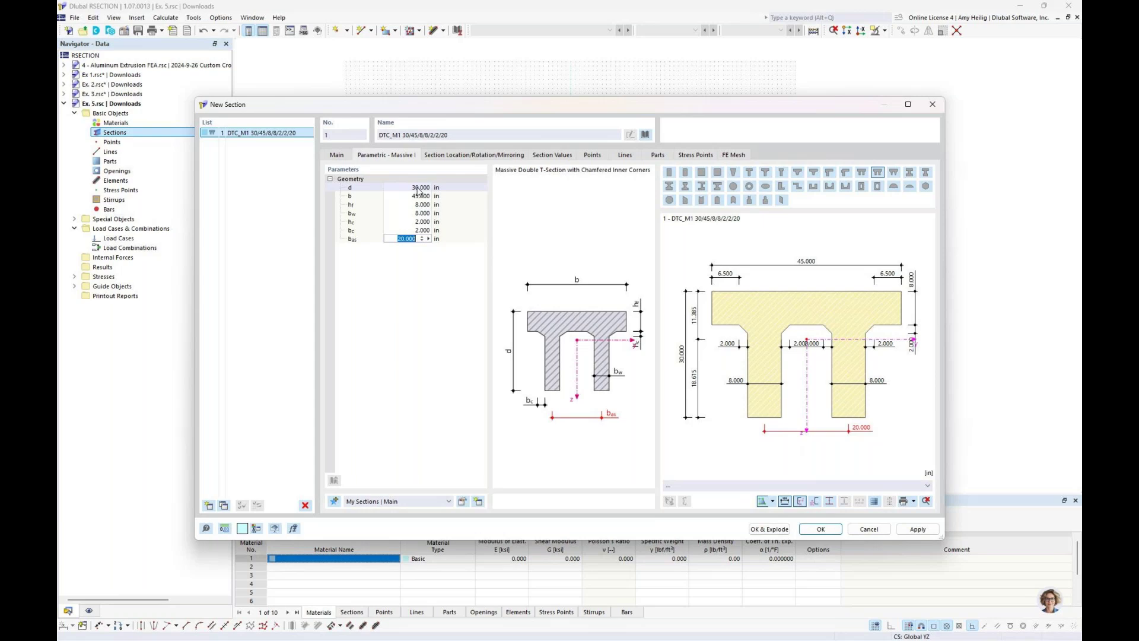
type("24")
key("Return")
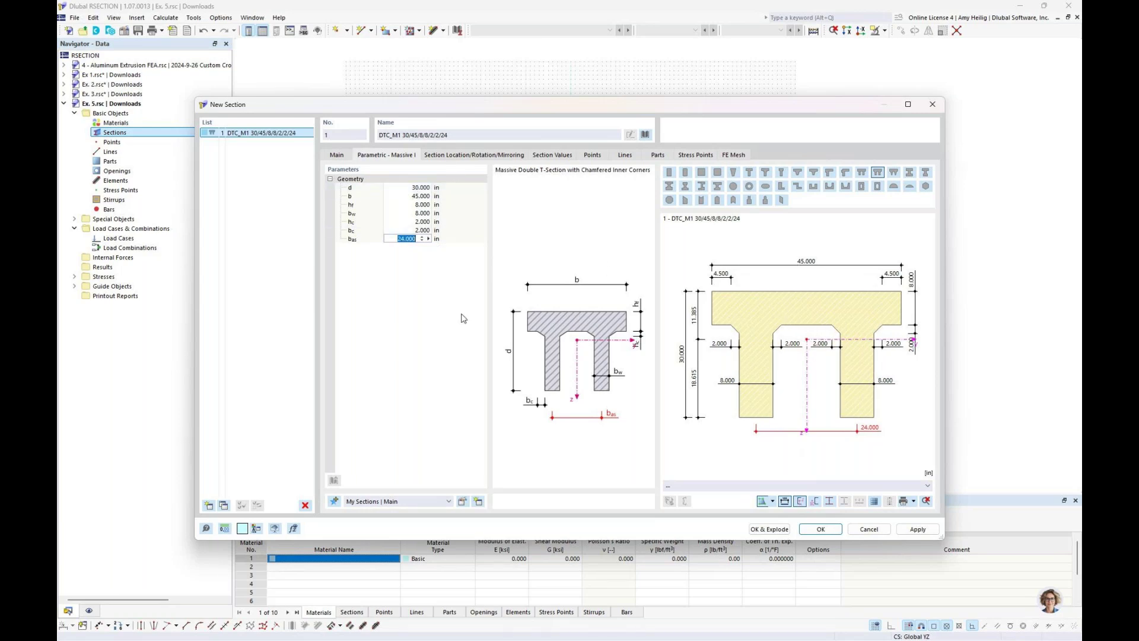
- Assign the library material Concrete f'c = 4000 psi, United States standard ACI 318-19, to the section
left_click(735, 155)
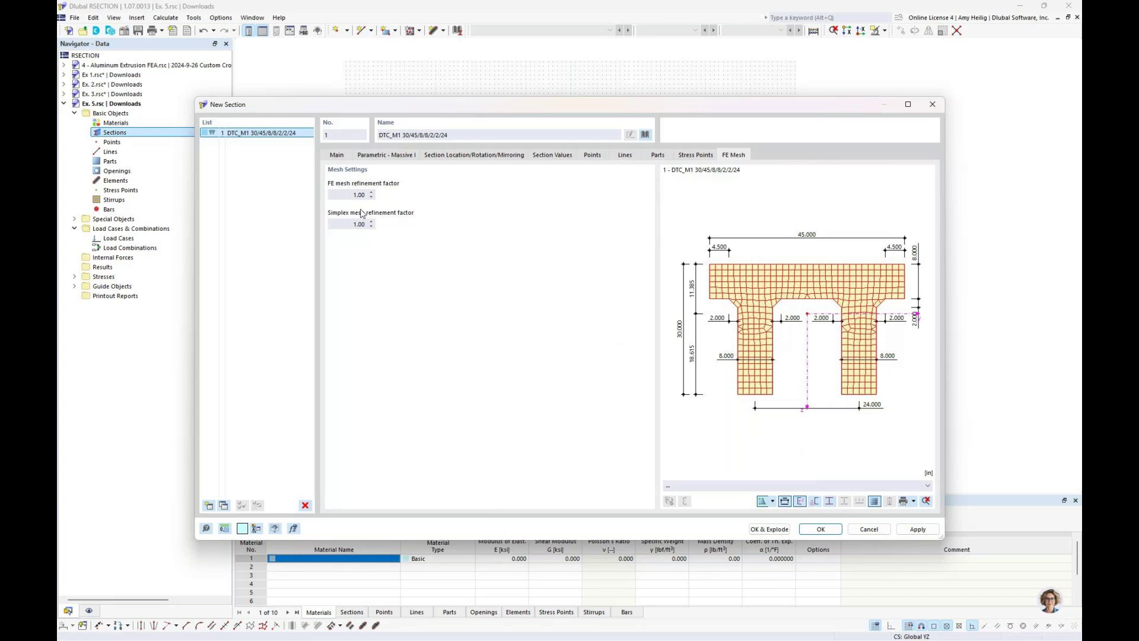
left_click(336, 155)
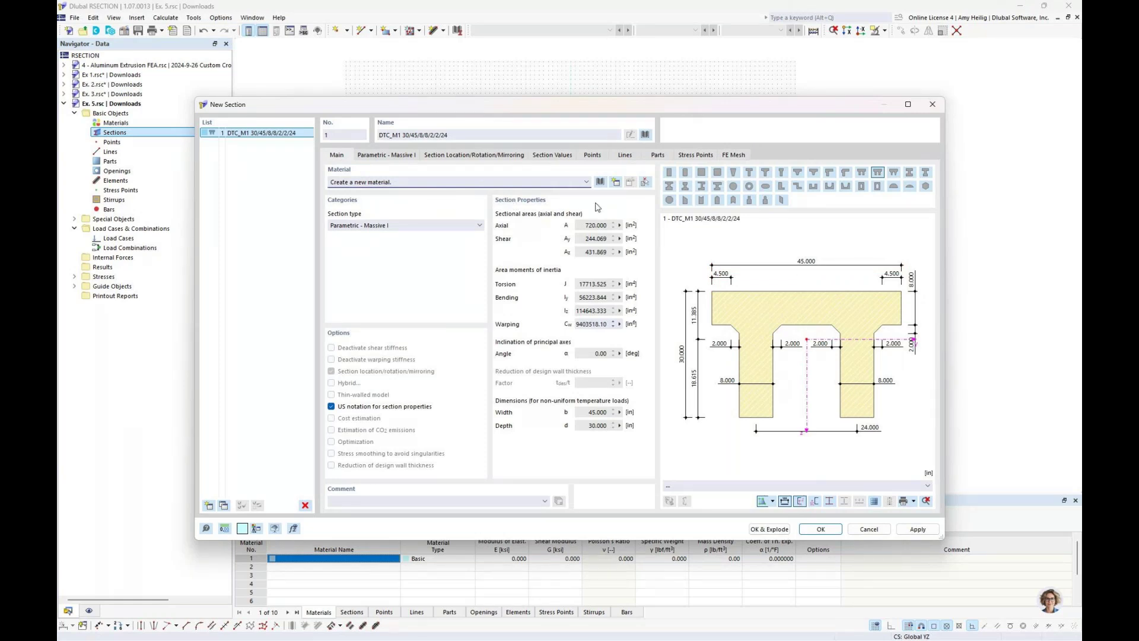
left_click(600, 182)
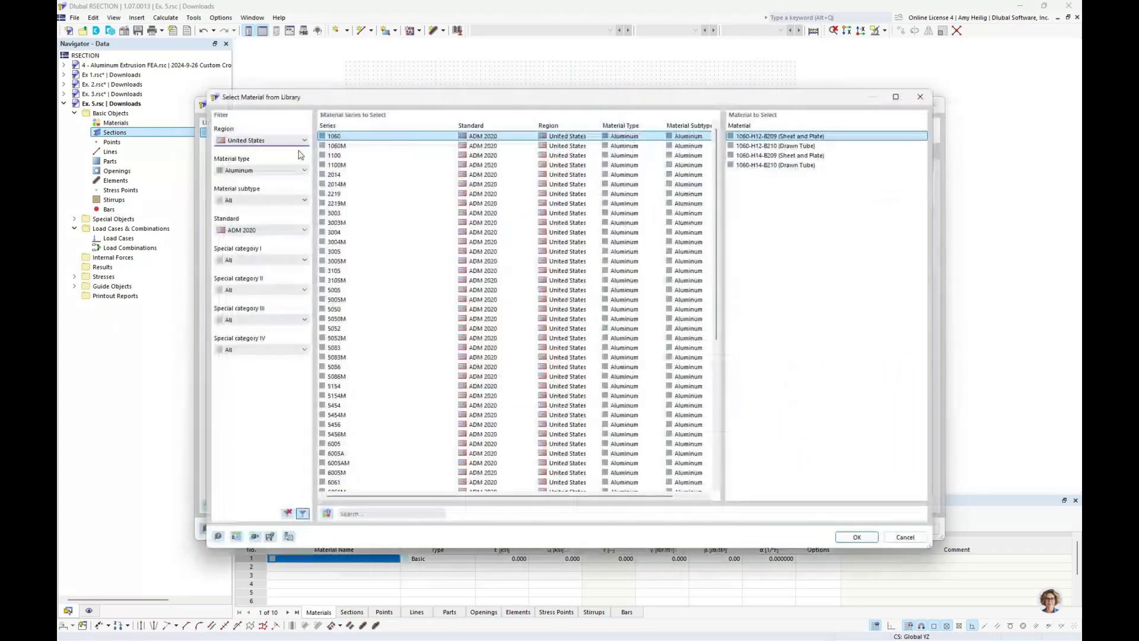
left_click(261, 170)
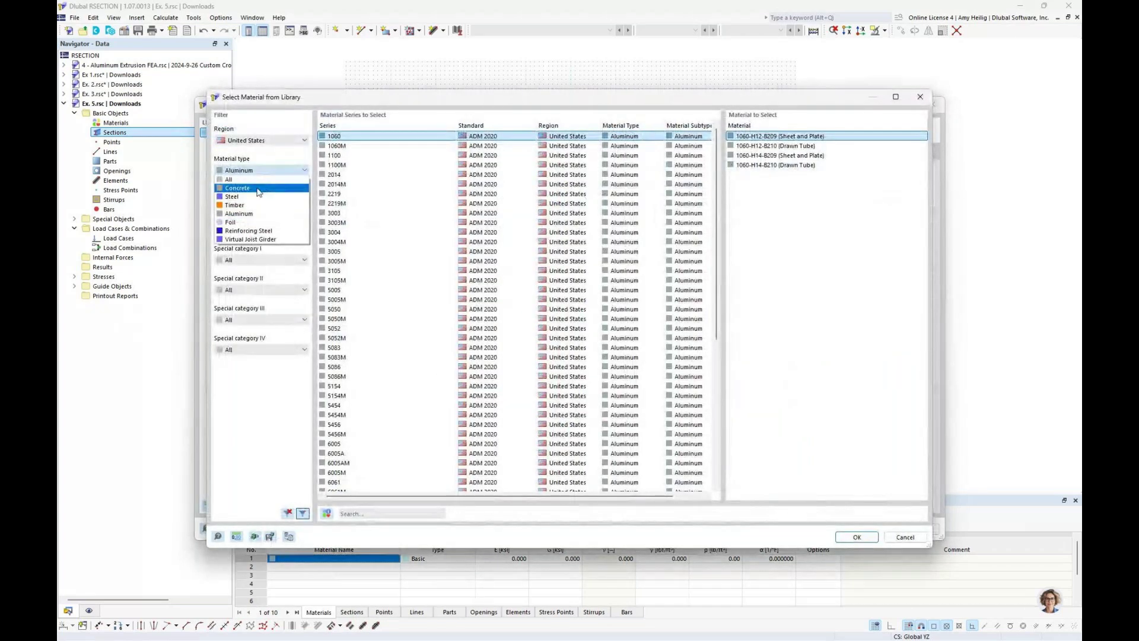
left_click(255, 188)
left_click(261, 230)
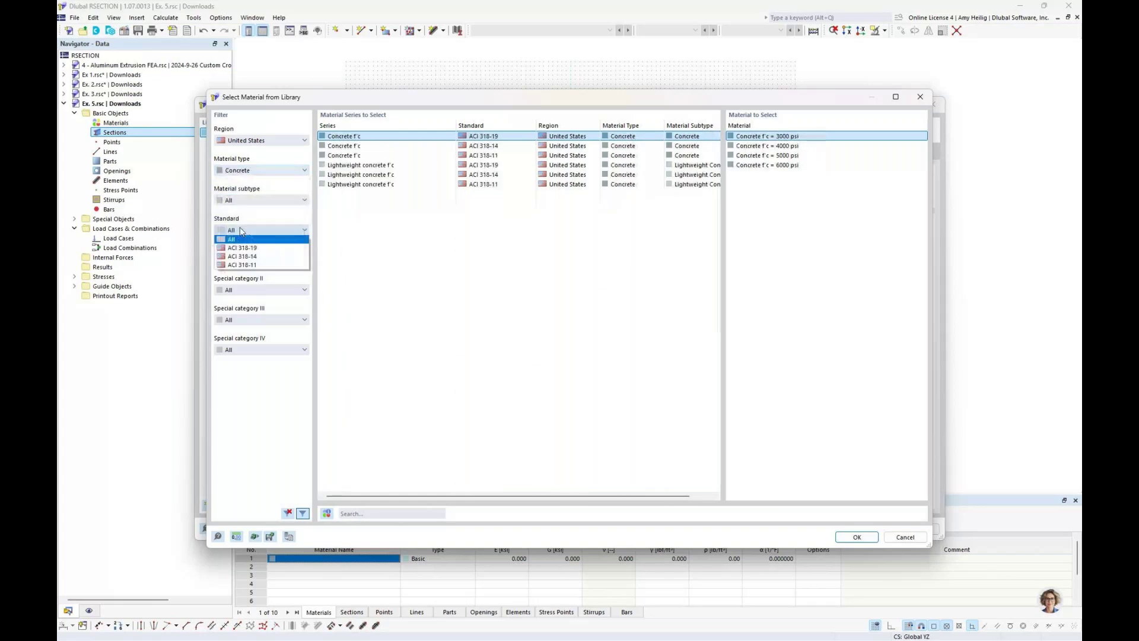
left_click(264, 249)
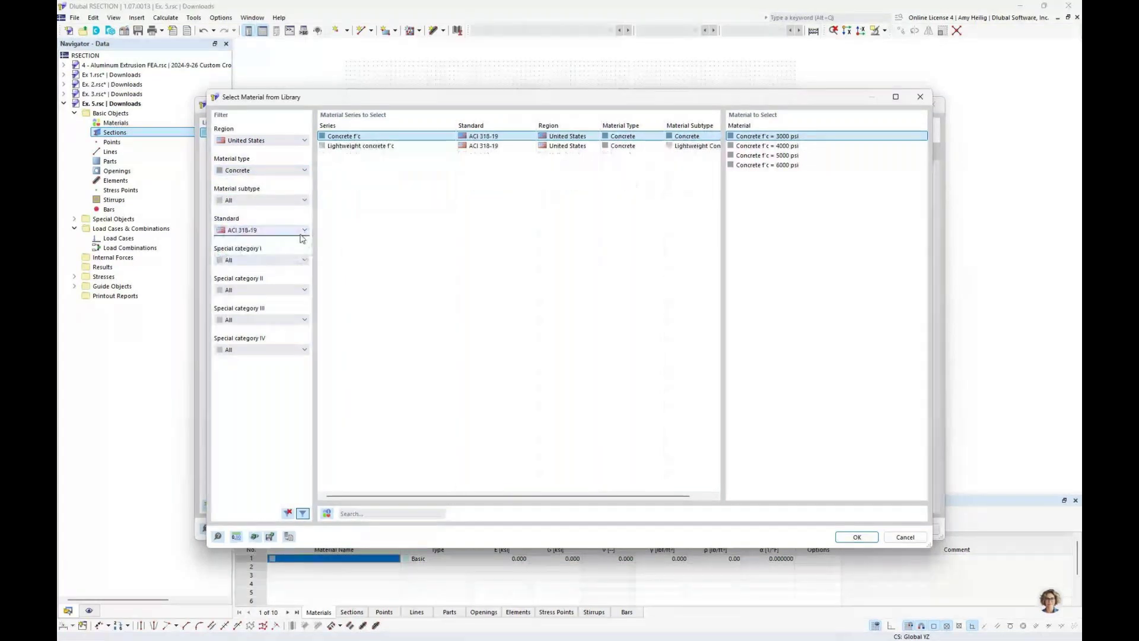
left_click(771, 147)
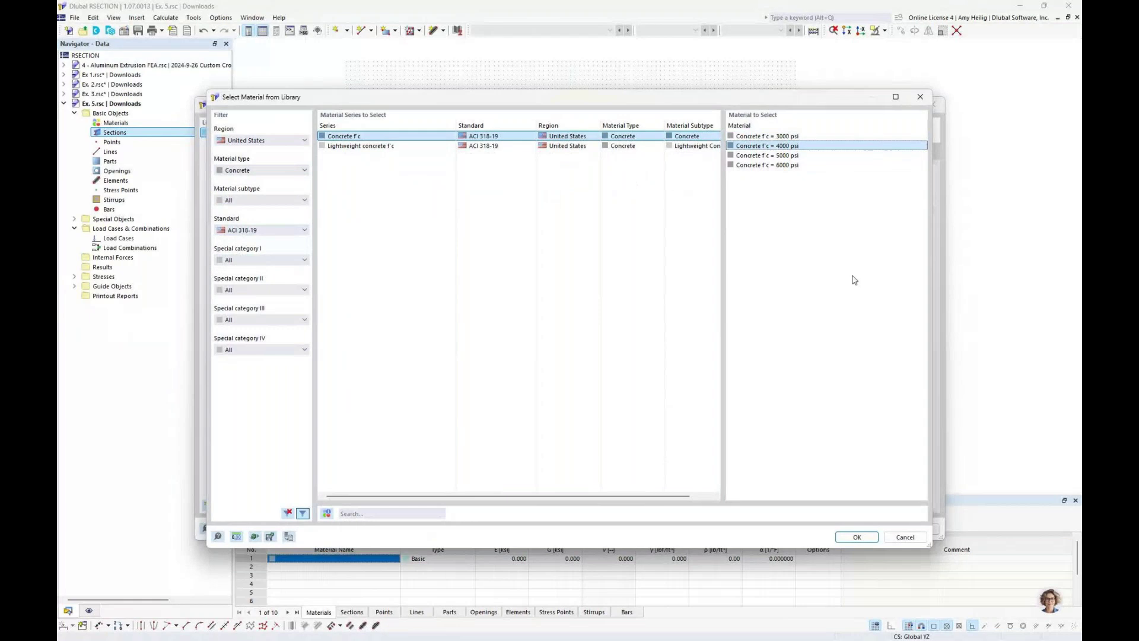
left_click(857, 537)
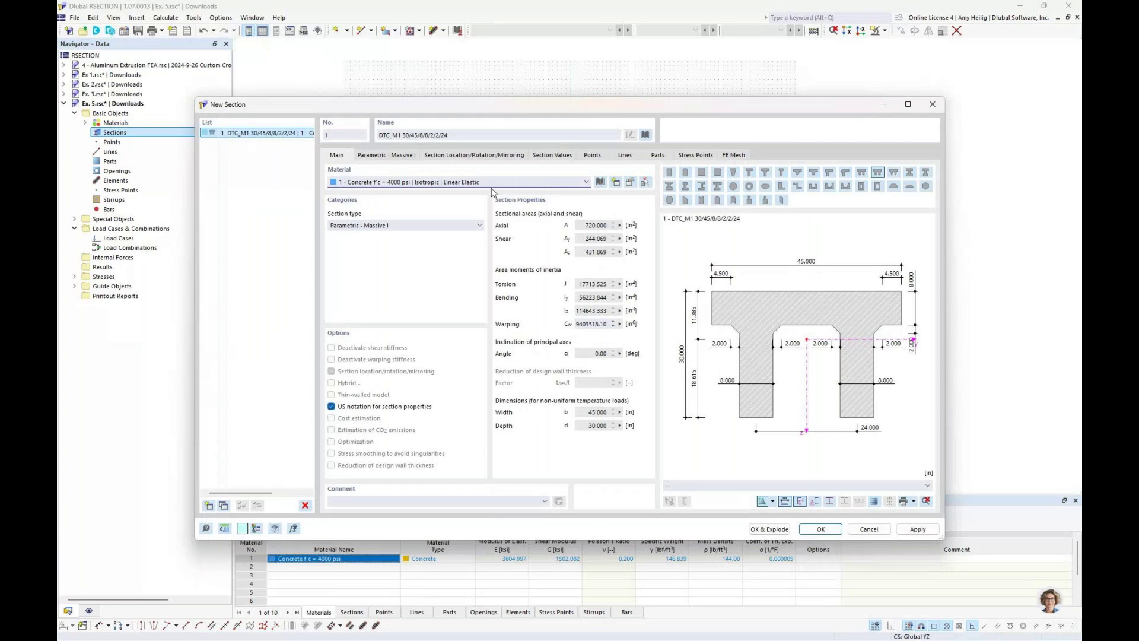
- Try making the concrete a user-defined material, review its material values and discard the change
left_click(630, 184)
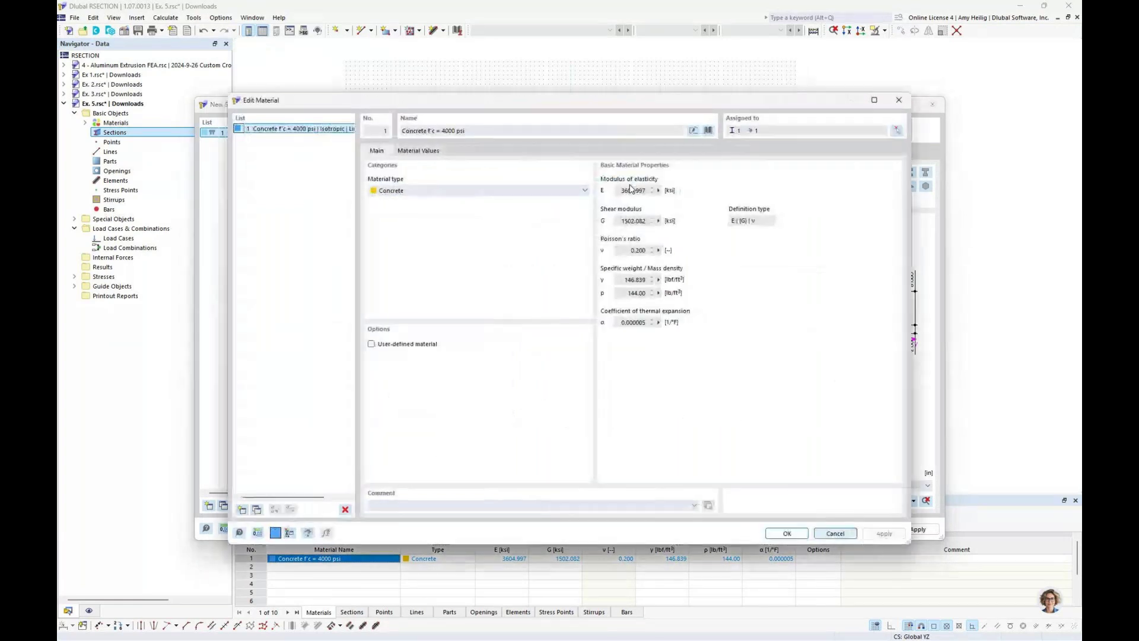
left_click(380, 345)
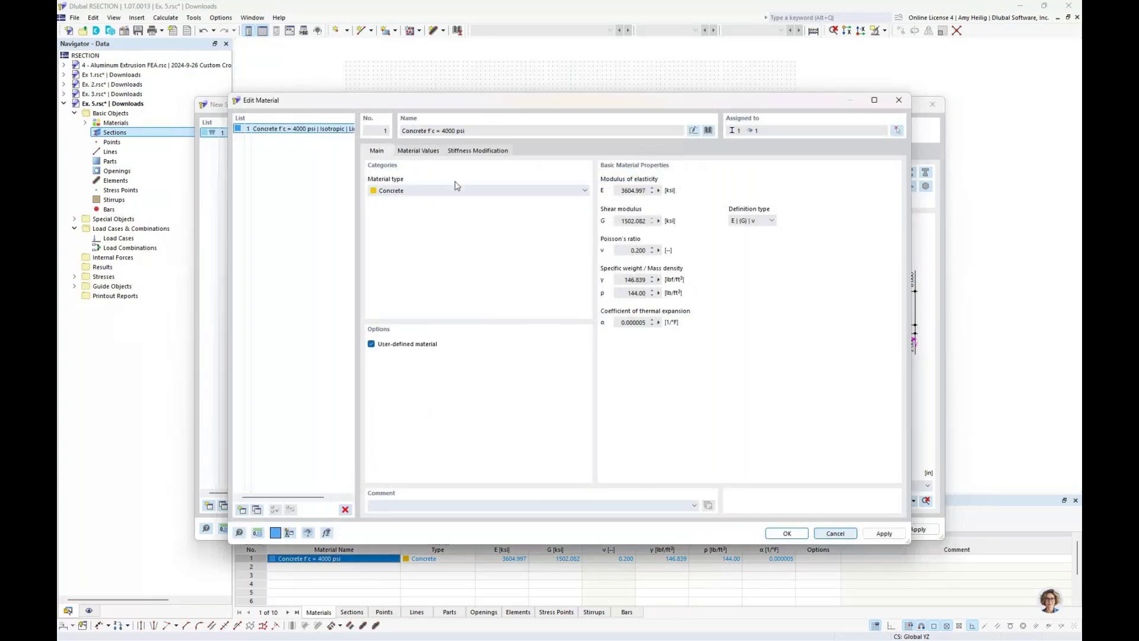
left_click(420, 153)
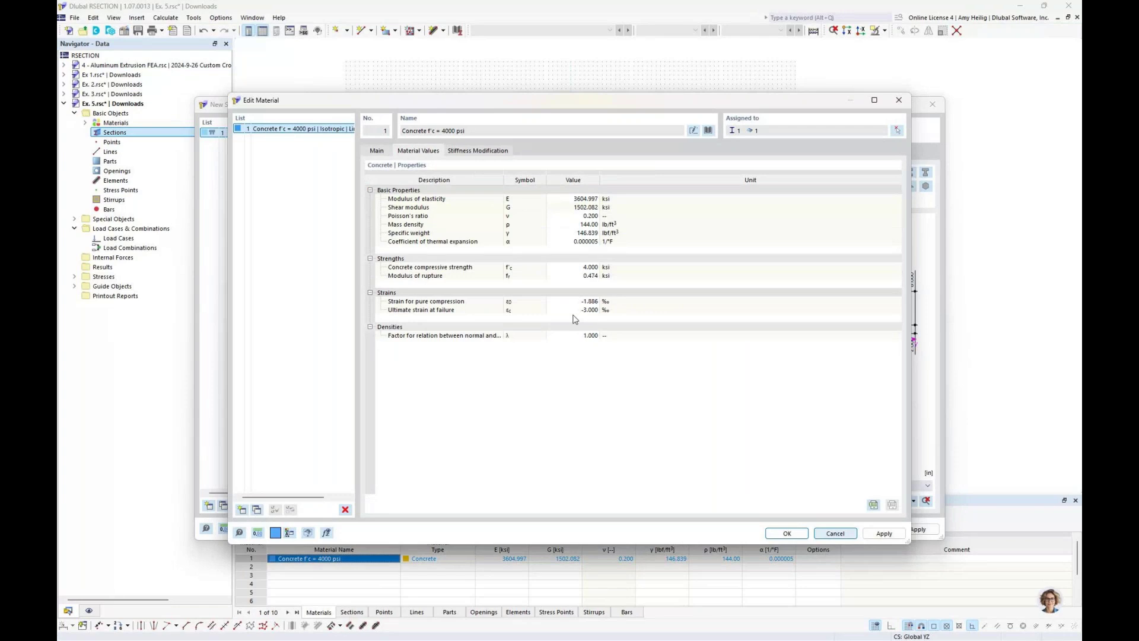
left_click(837, 533)
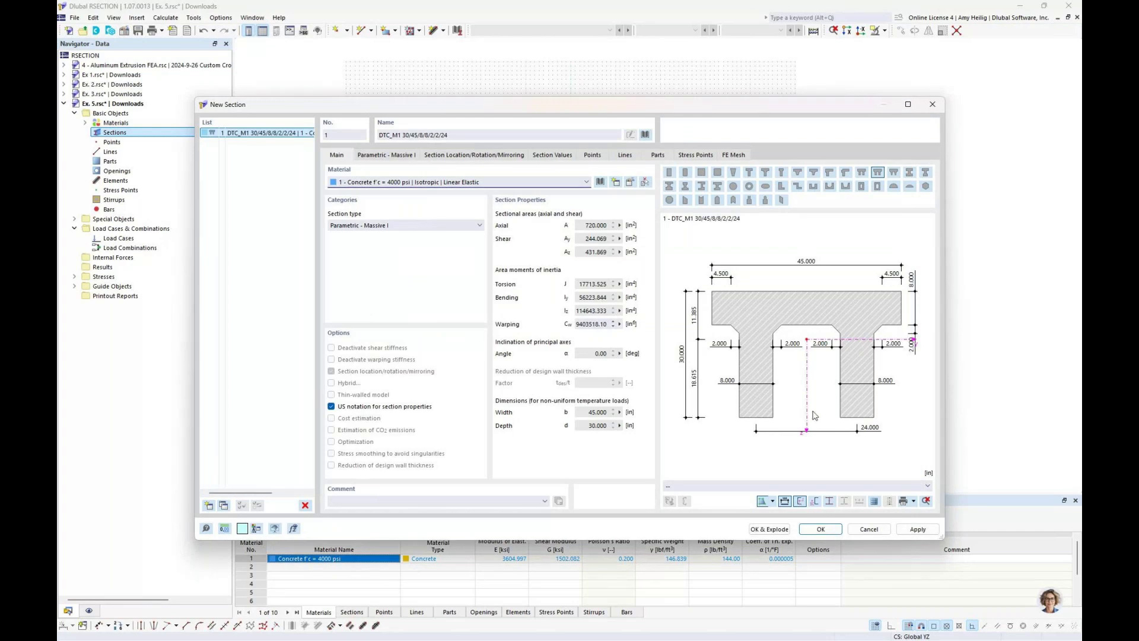
- Confirm the new section to insert the concrete double T-section into the model
key("Return")
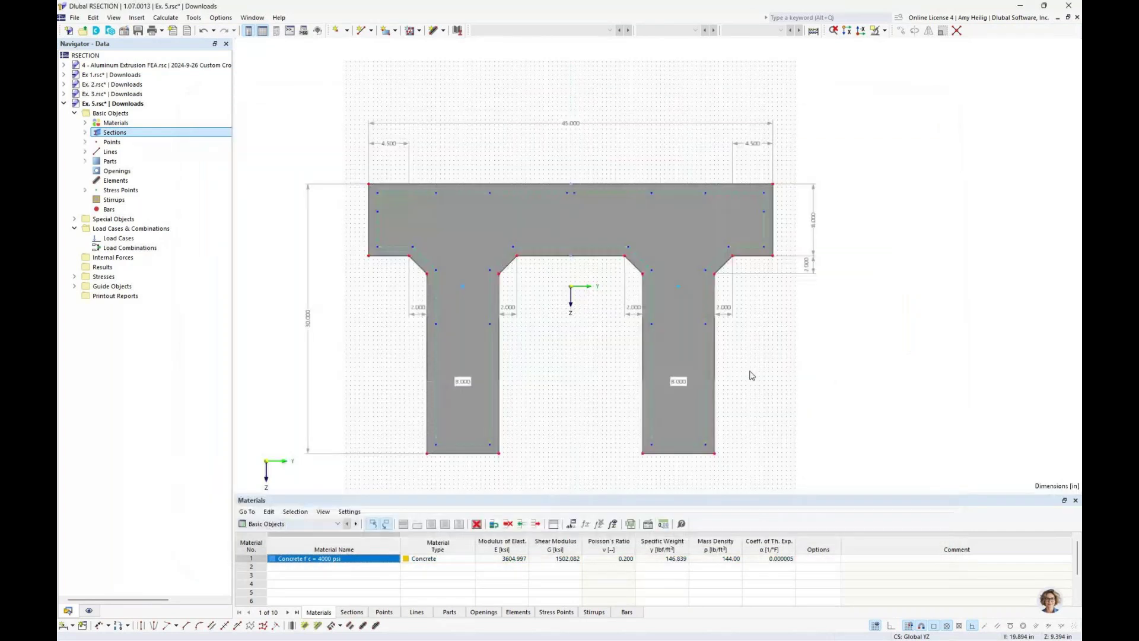
left_click_drag(592, 387, 602, 385)
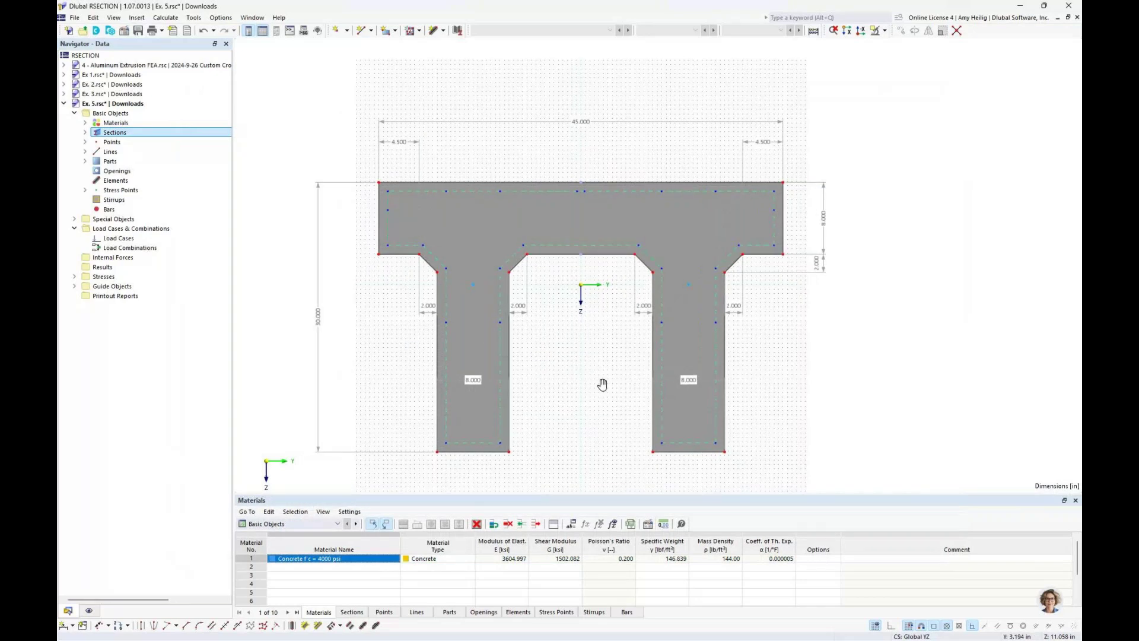
scroll(602, 385, "up", 2)
left_click_drag(645, 335, 645, 343)
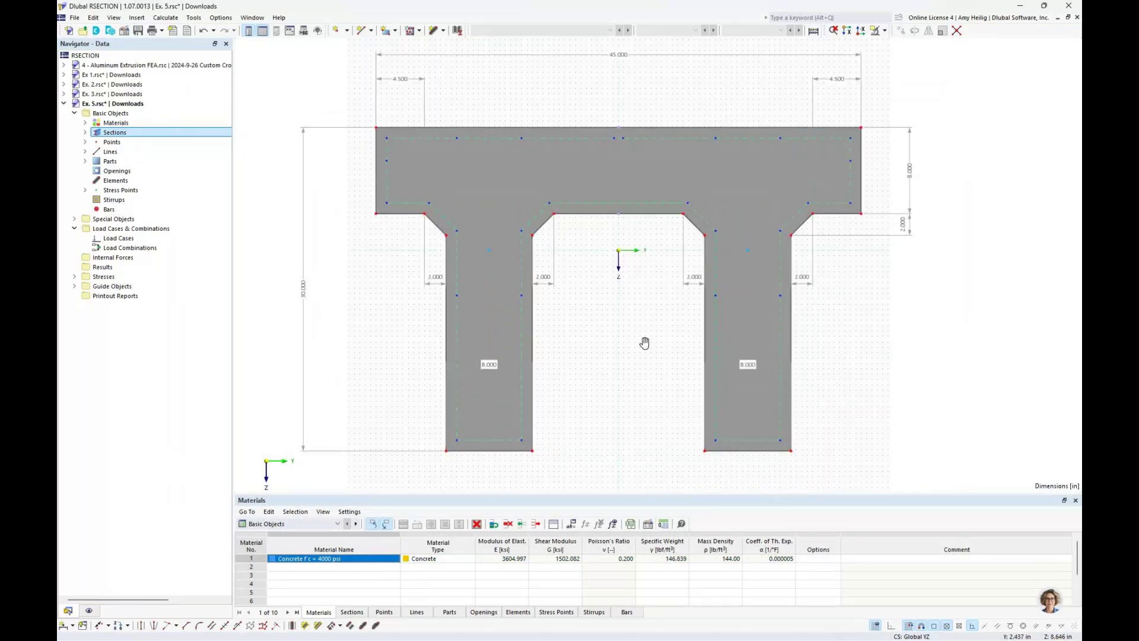
scroll(645, 343, "up", 2)
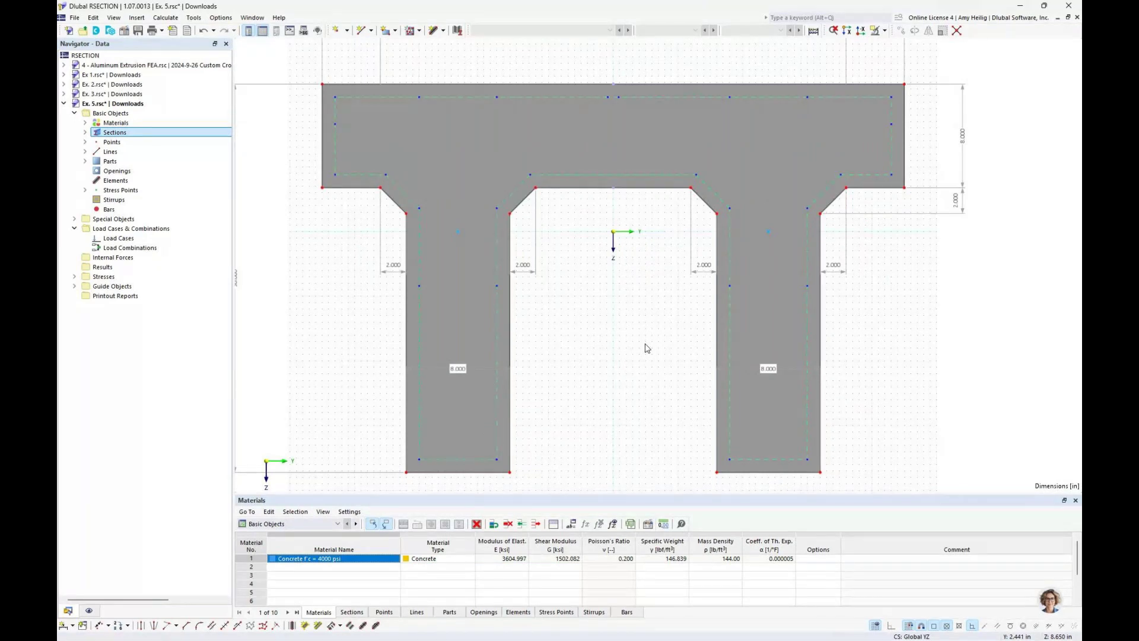
left_click(85, 132)
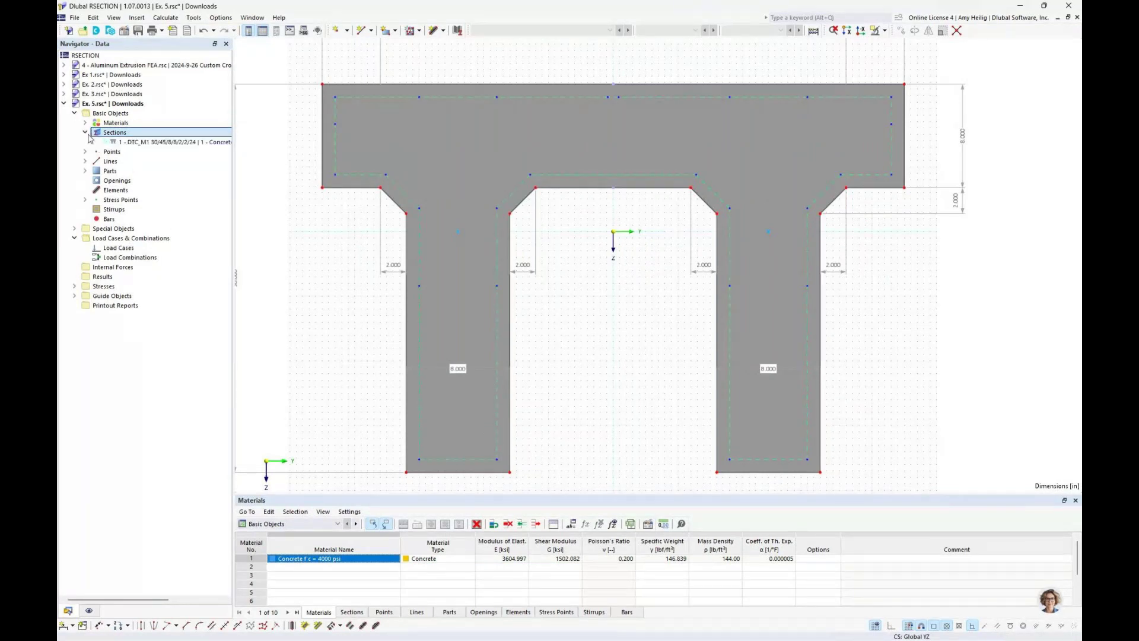
right_click(121, 143)
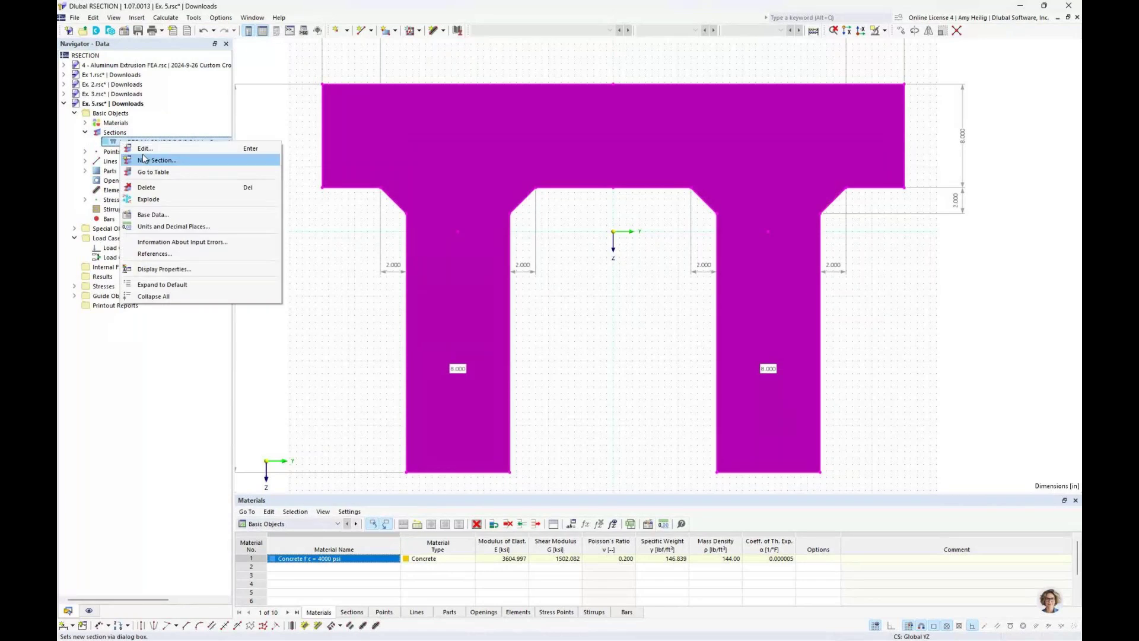
left_click(419, 31)
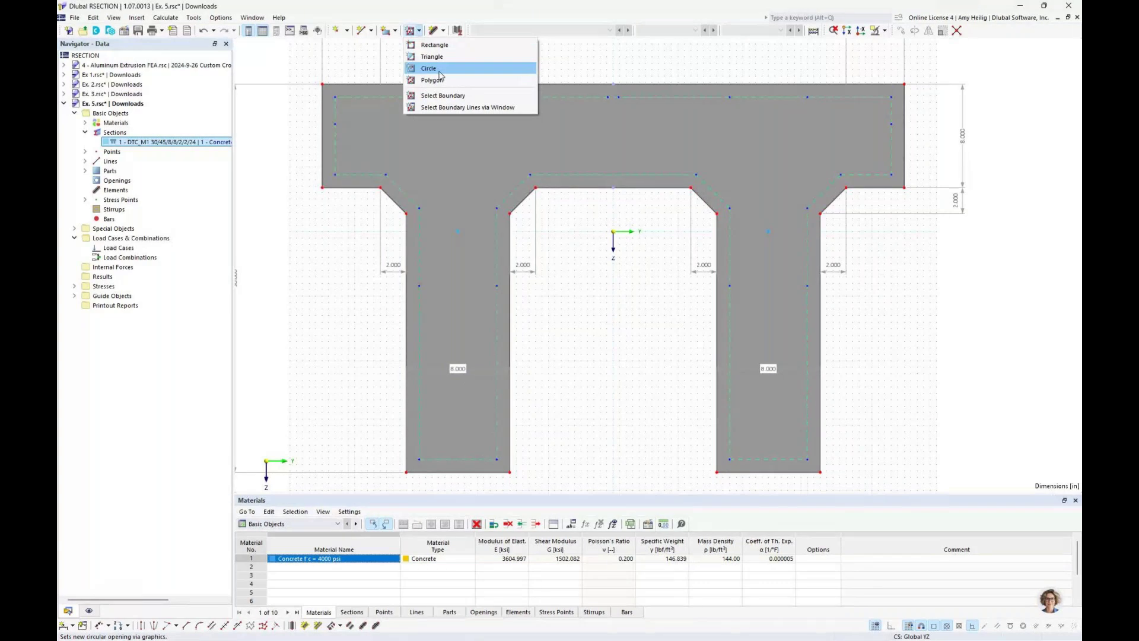
left_click(588, 328)
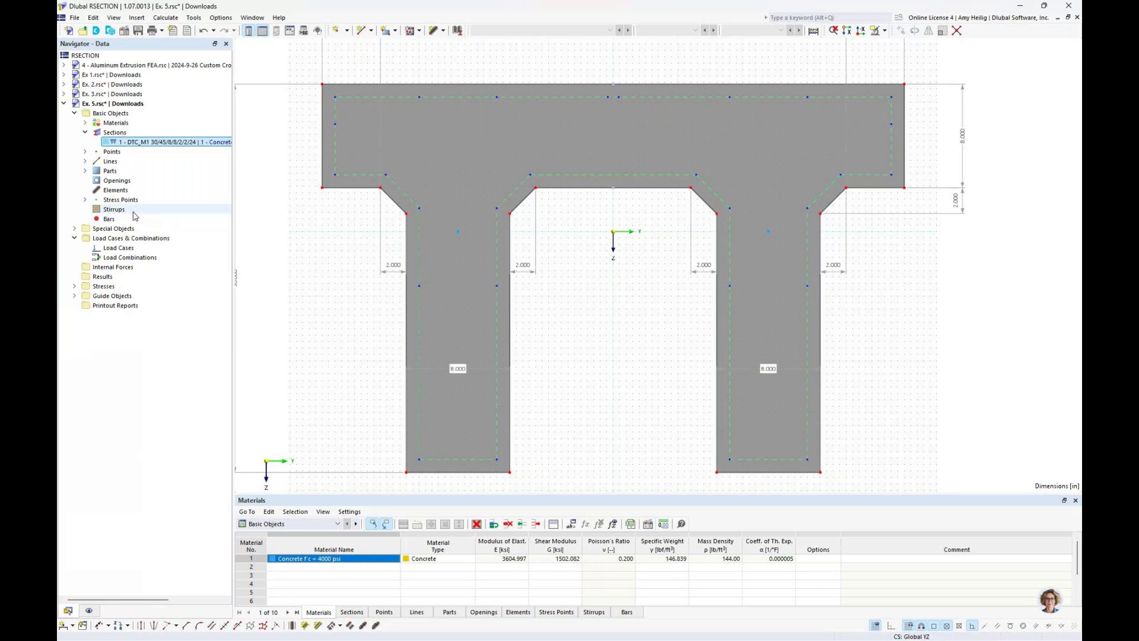
- Start a new stirrup and assign it the library reinforcing steel Grade 60, United States standard ACI 318-19
right_click(133, 212)
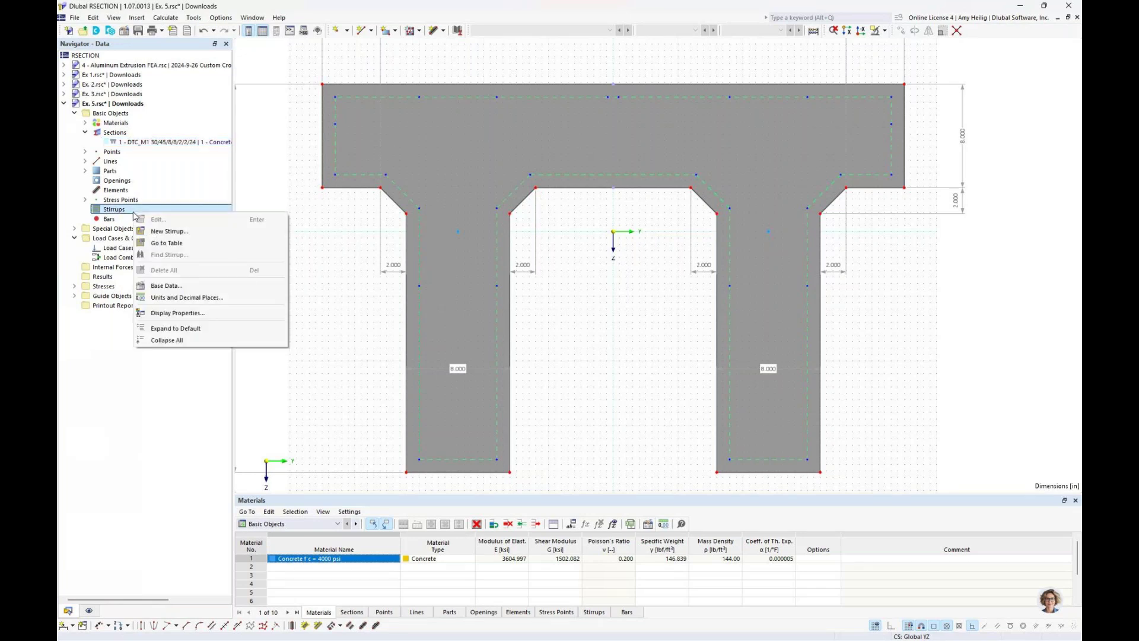
left_click(170, 232)
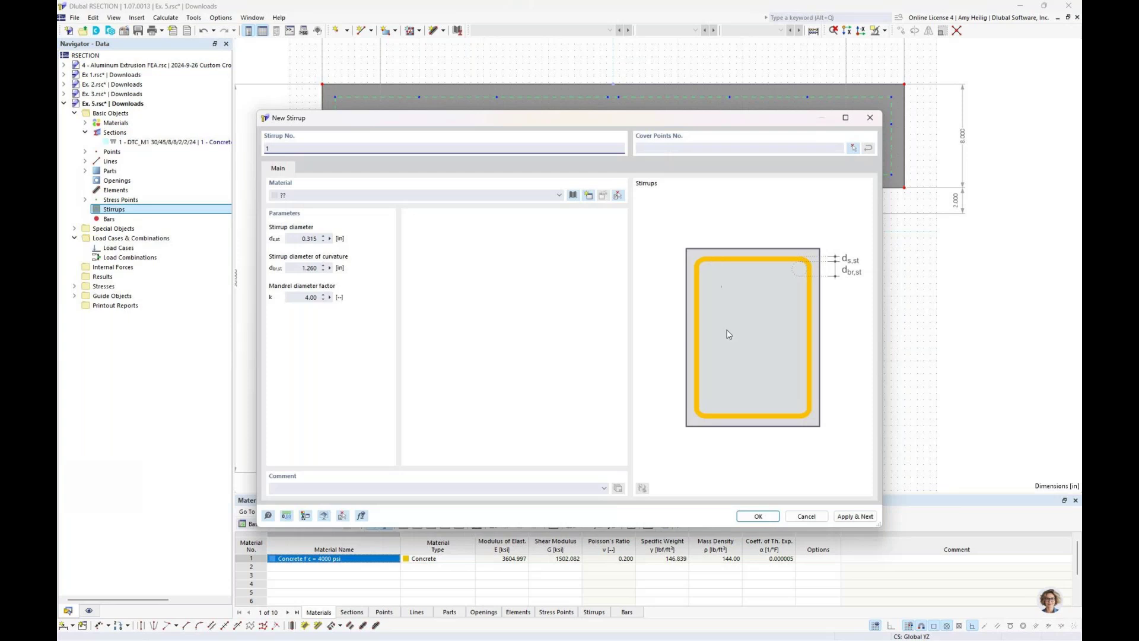
left_click(573, 196)
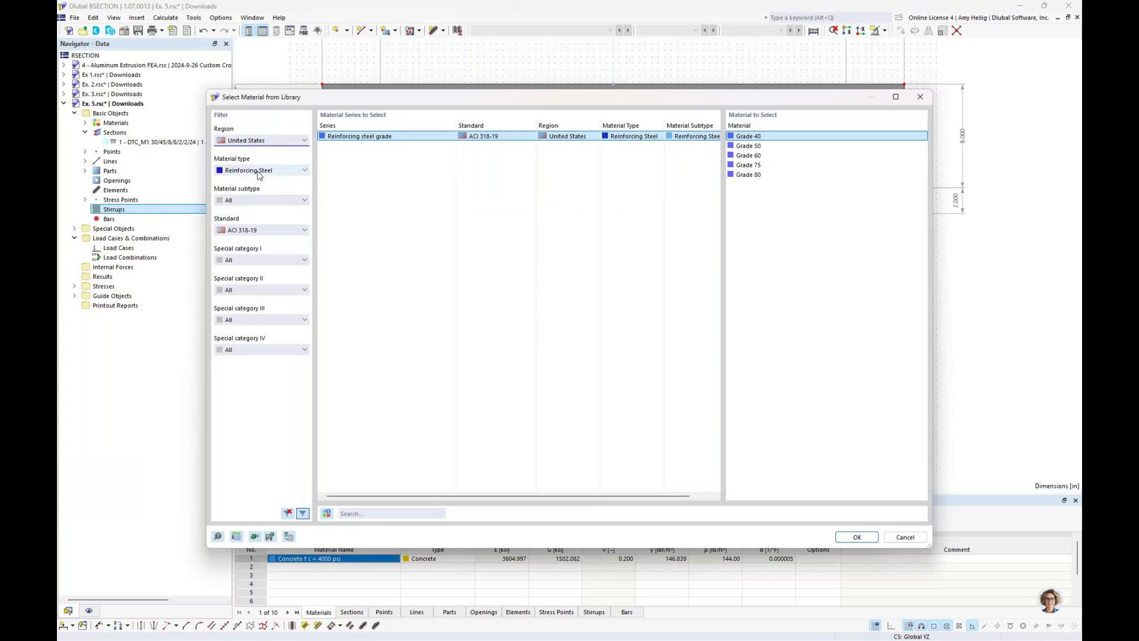
left_click(751, 156)
left_click(860, 540)
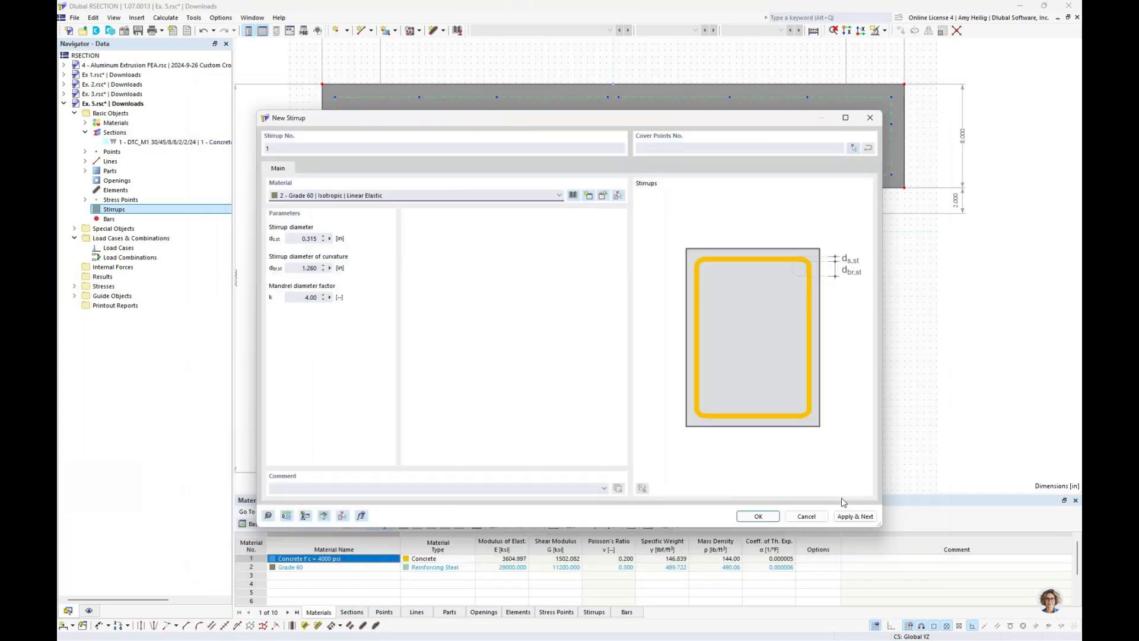
- Set the new stirrup's diameter to 0.375 in
key("Tab")
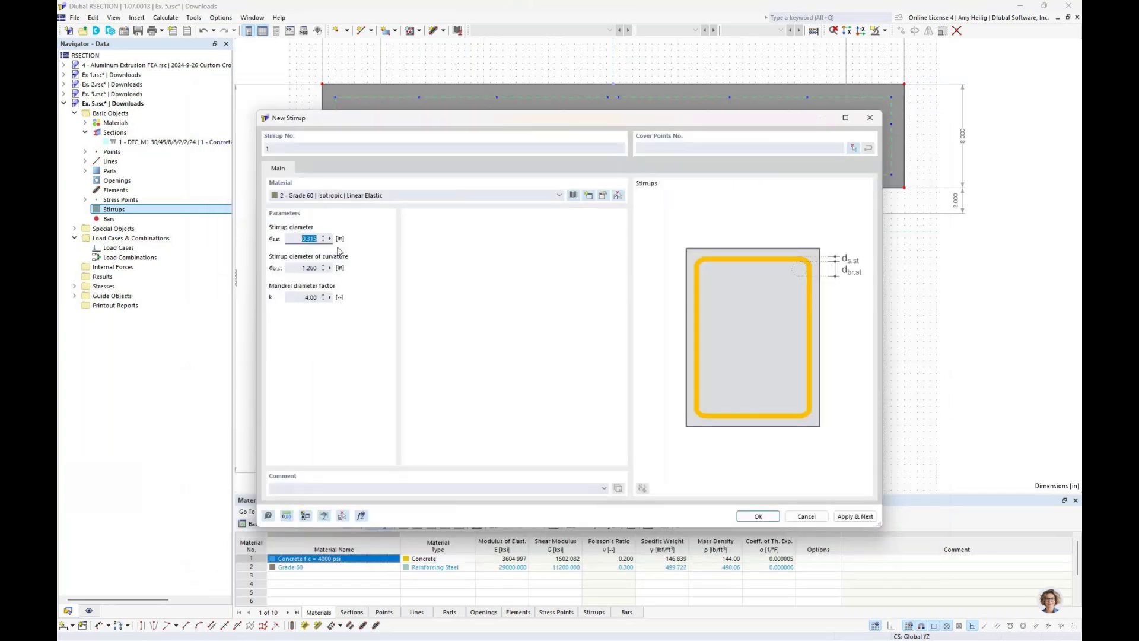
type("0.375")
left_click(303, 269)
- Assign the flange's four corner cover points as a closed loop and apply this first stirrup
left_click(853, 149)
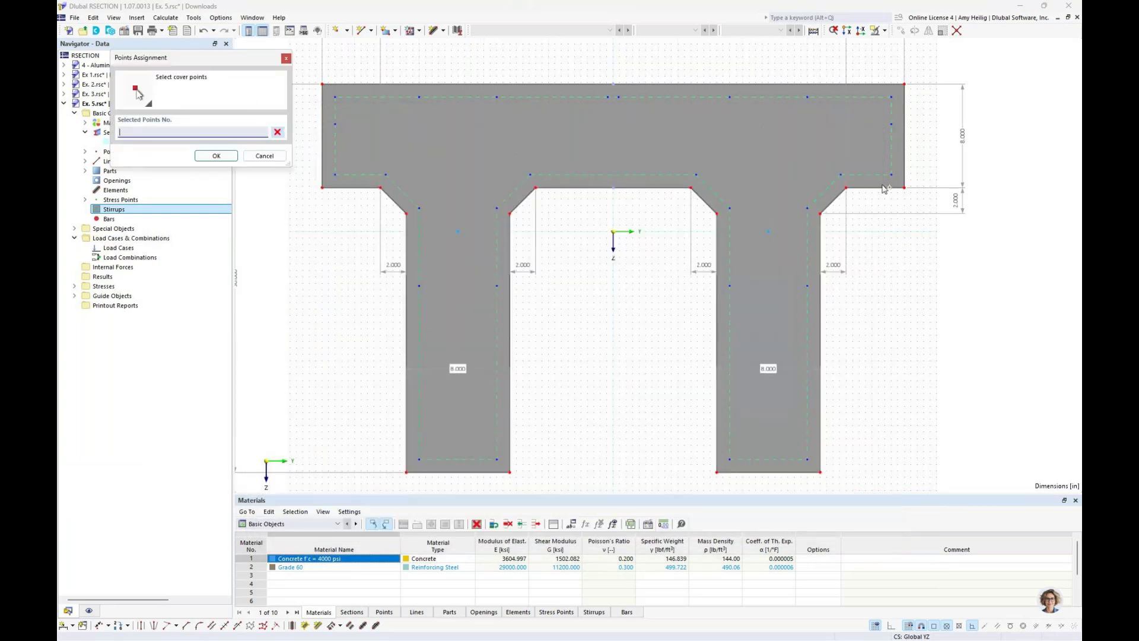
left_click(336, 174)
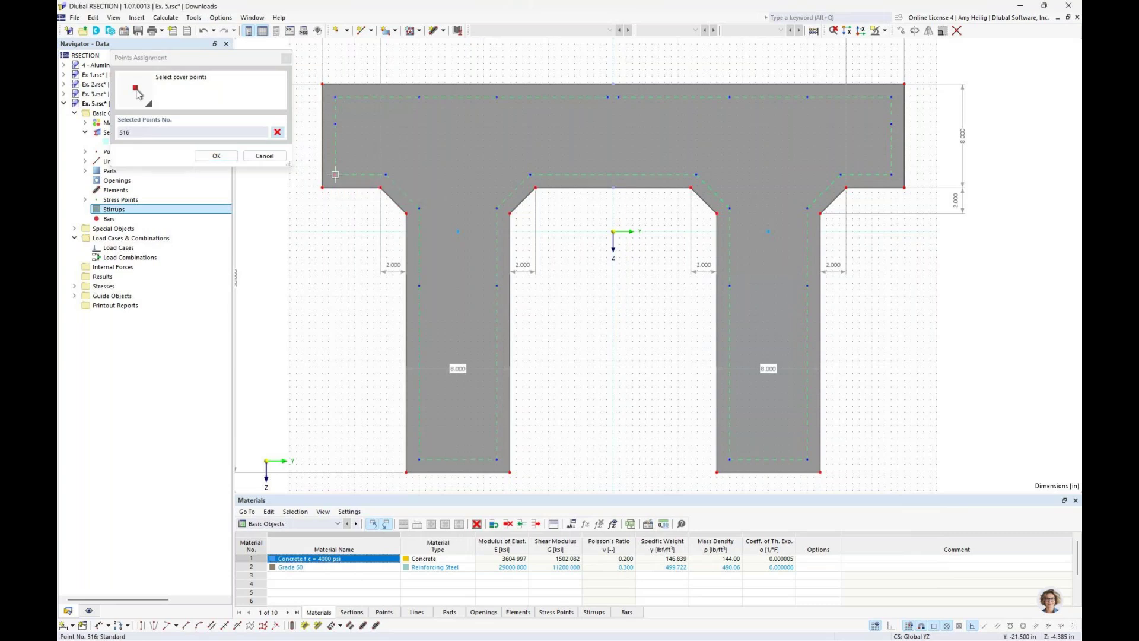
left_click(335, 97)
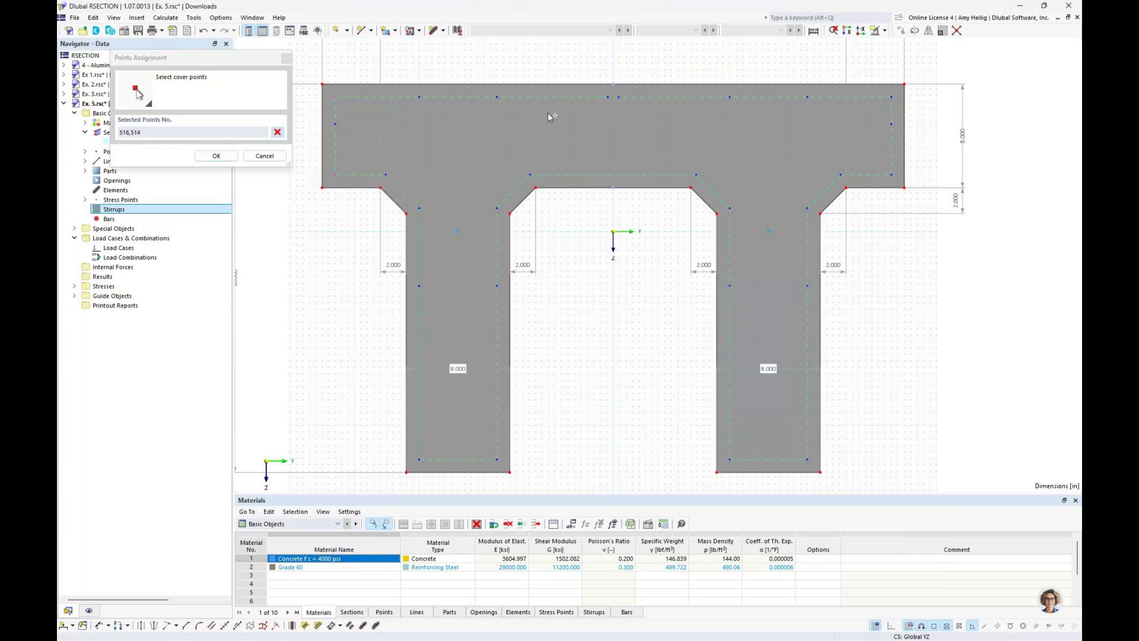
left_click(890, 97)
left_click(891, 175)
left_click(336, 175)
left_click(217, 156)
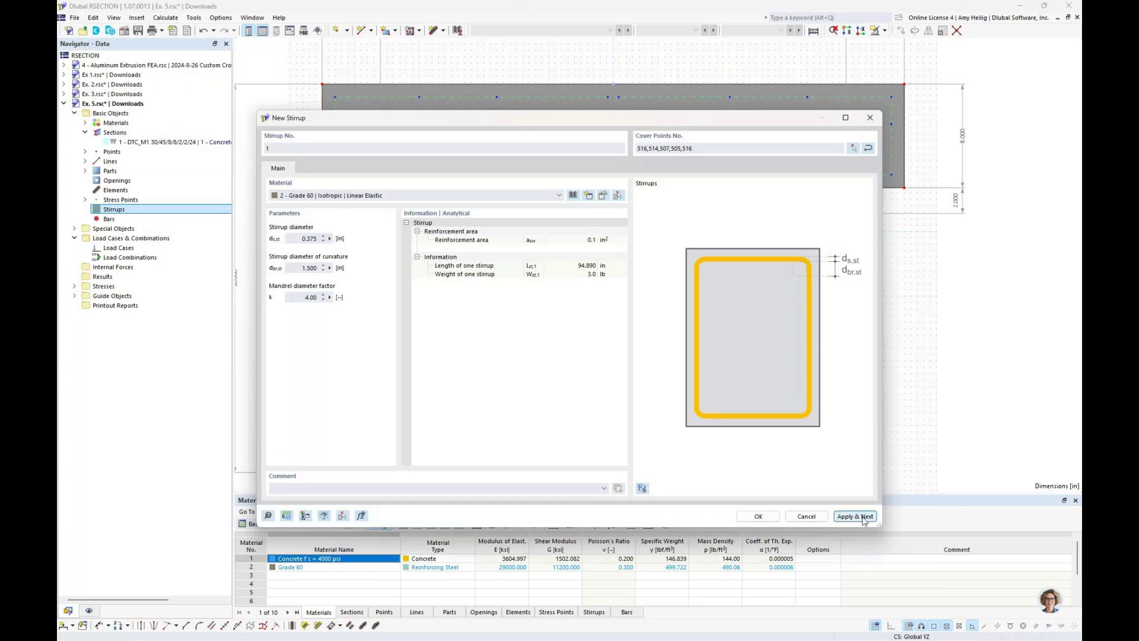
left_click(855, 516)
- Create a second stirrup around the left web, using its cover points at the flange top and web bottom
left_click_drag(721, 118, 739, 325)
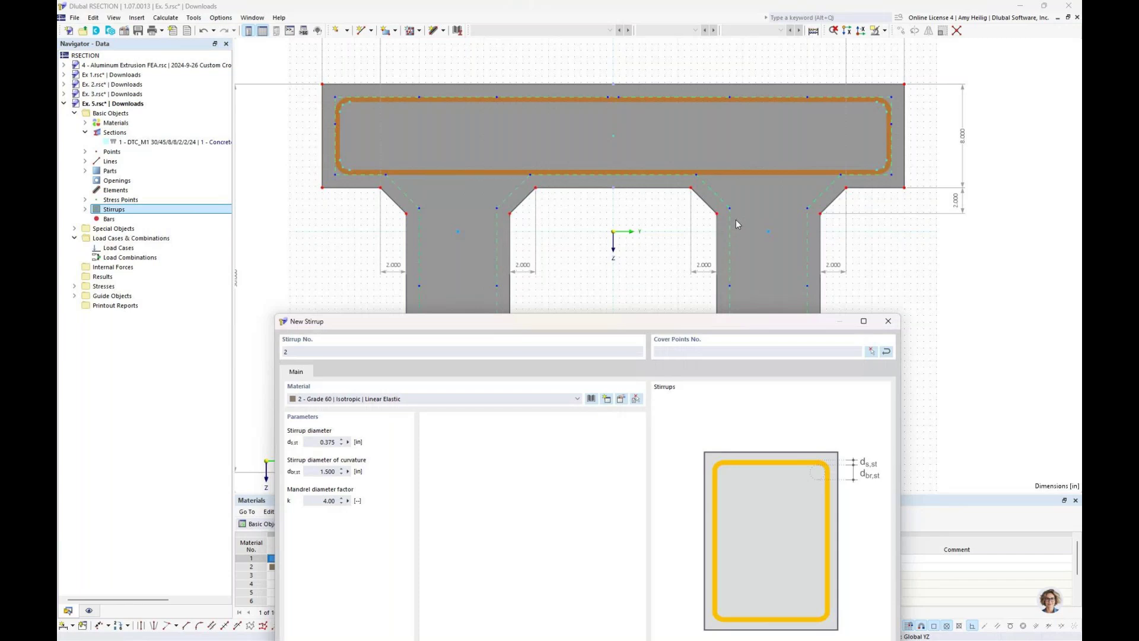
left_click_drag(656, 321, 660, 121)
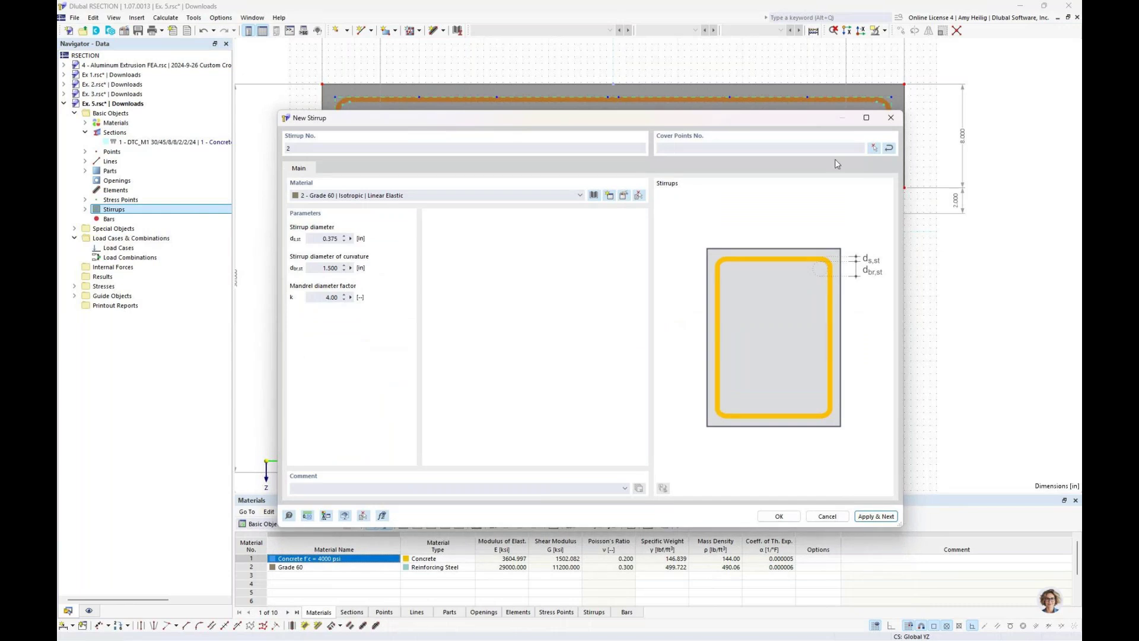
left_click(876, 149)
left_click(484, 101)
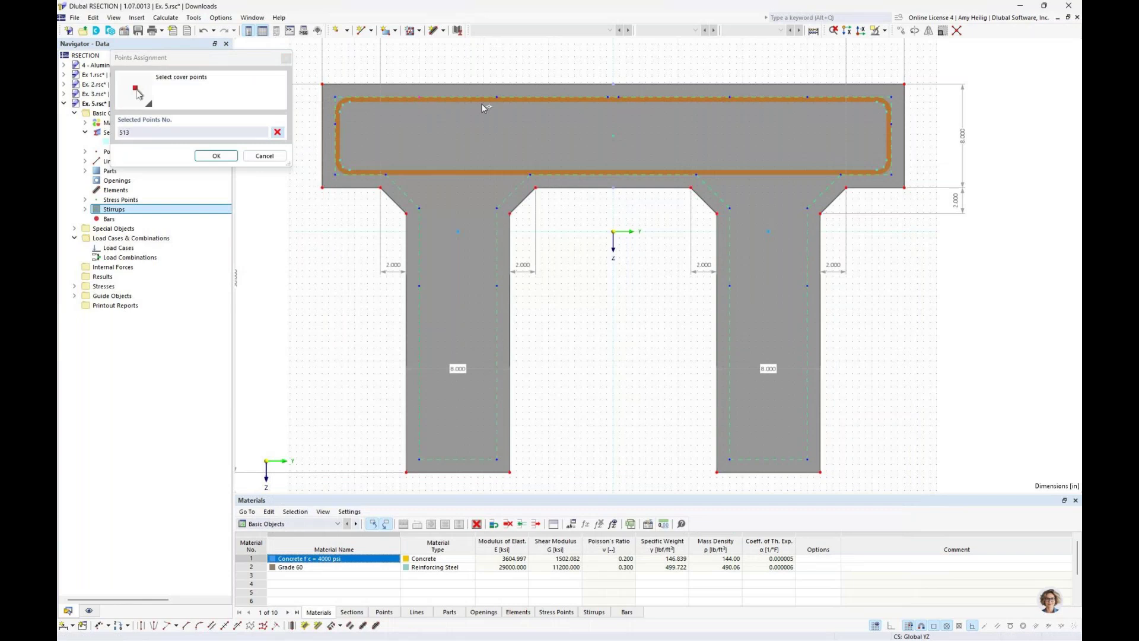
left_click(498, 97)
left_click(496, 459)
left_click(419, 459)
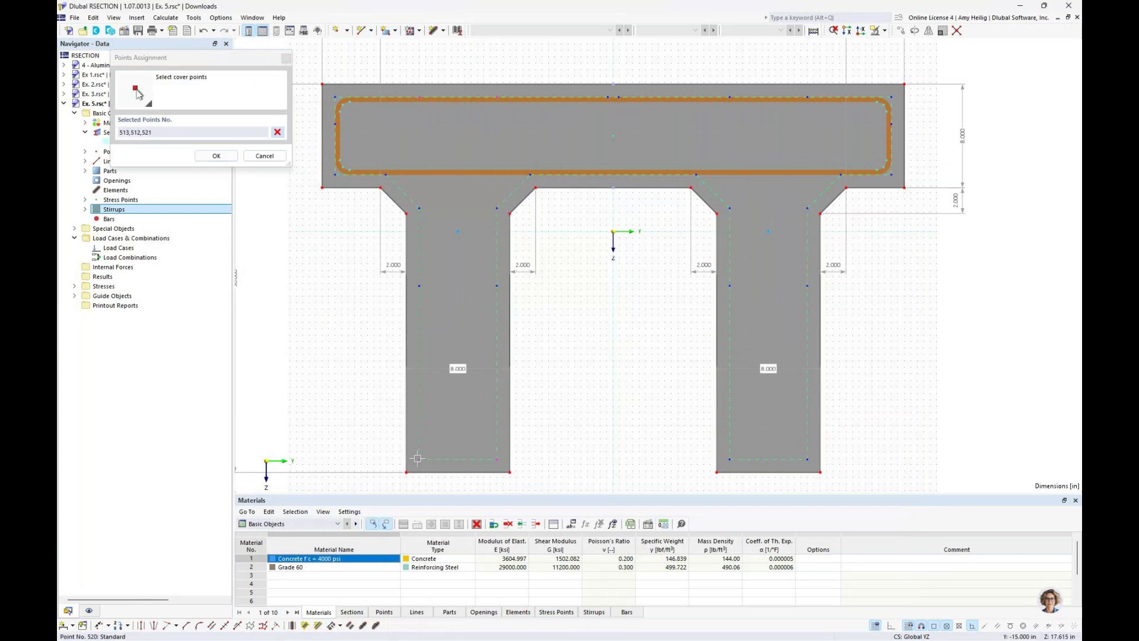
left_click(419, 98)
left_click(215, 156)
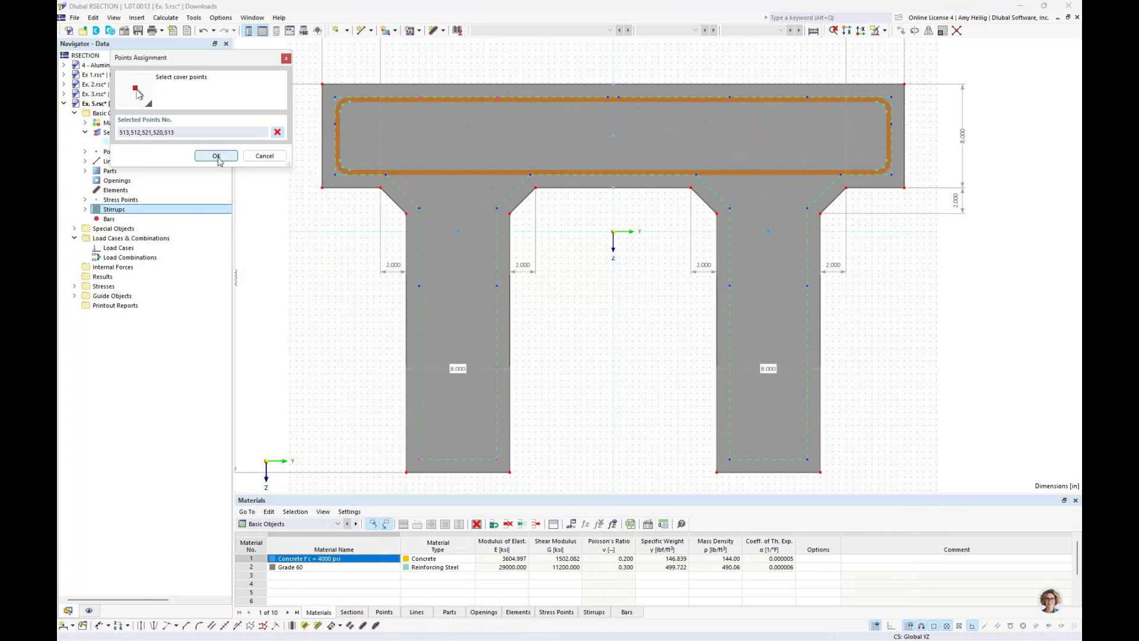
left_click(854, 516)
- Create a third stirrup around the right web between the flange top and web bottom cover points, and finish stirrup entry
left_click_drag(686, 123, 702, 89)
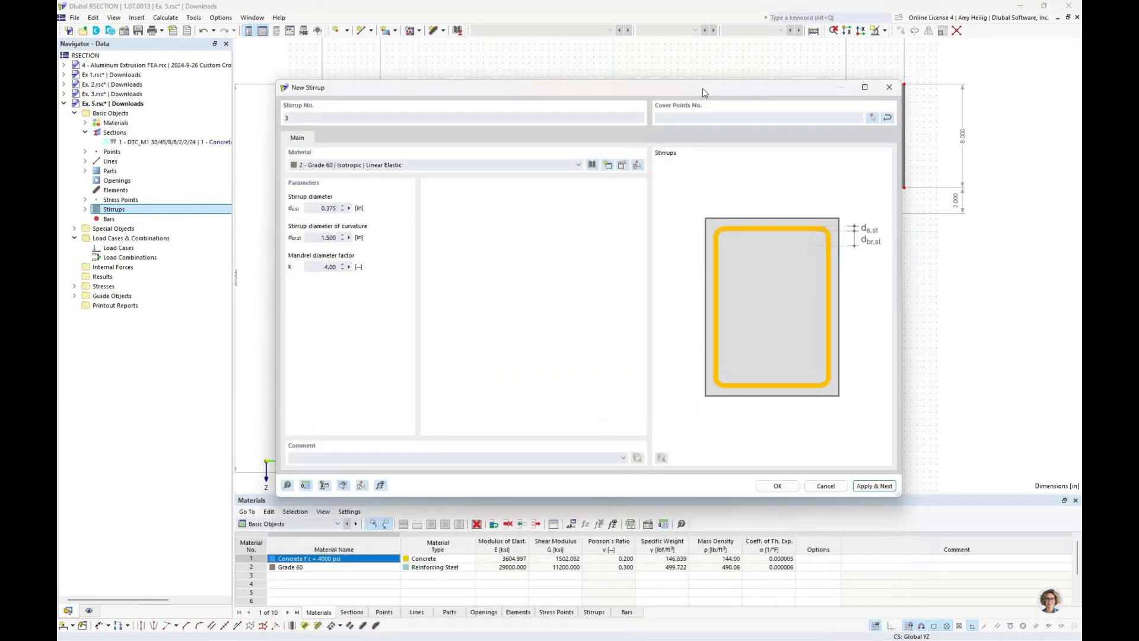
left_click(872, 116)
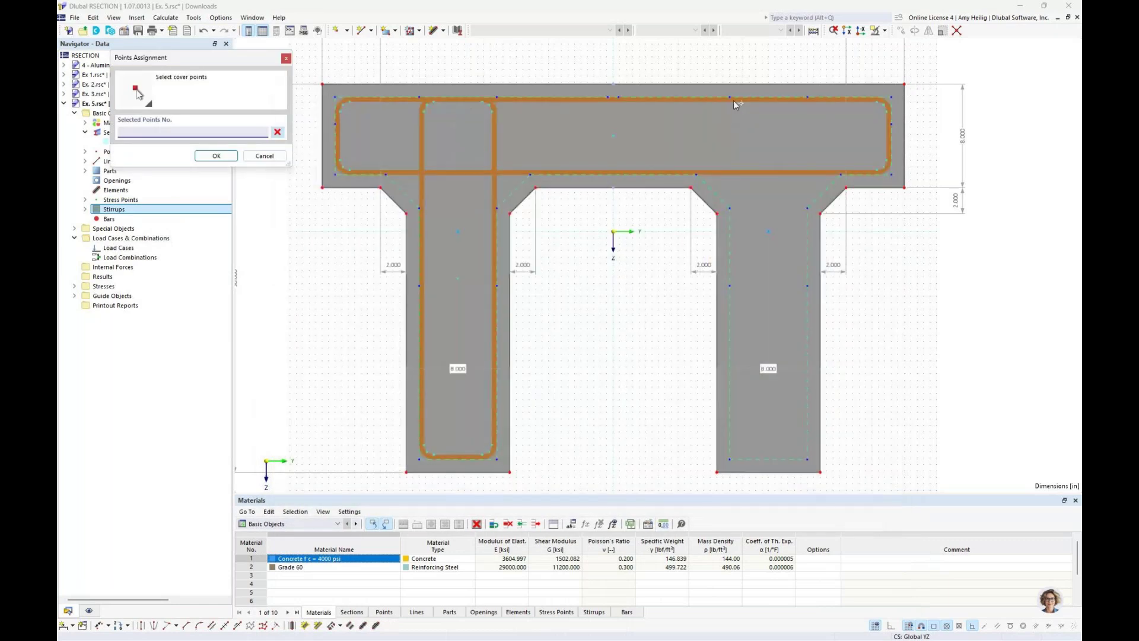
left_click(734, 102)
left_click(795, 95)
left_click(806, 458)
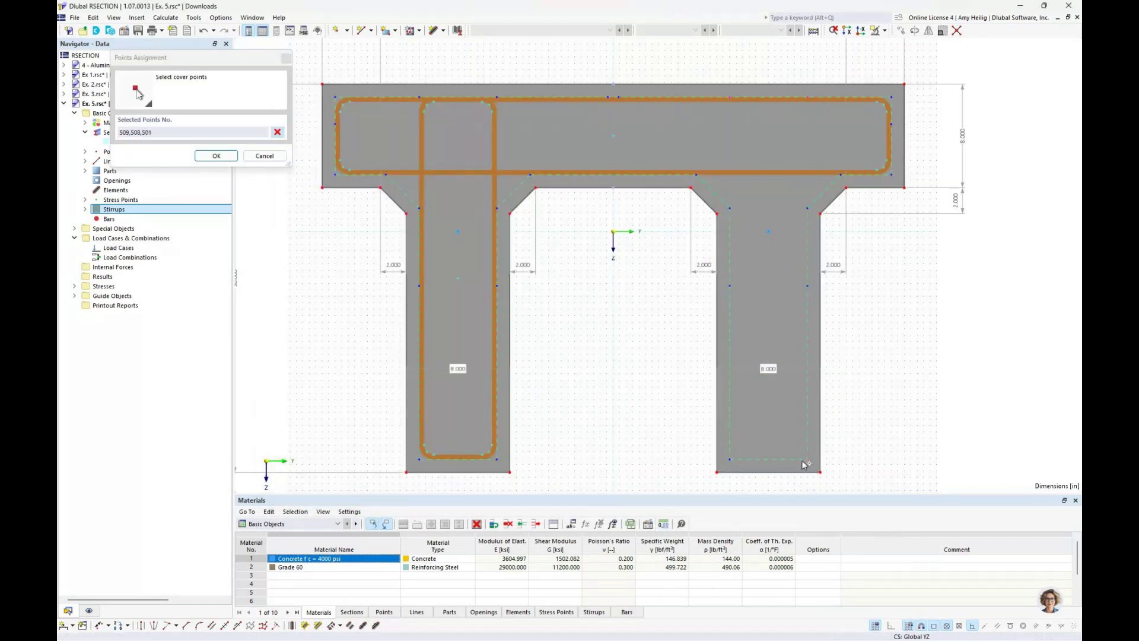
left_click(729, 460)
left_click(215, 155)
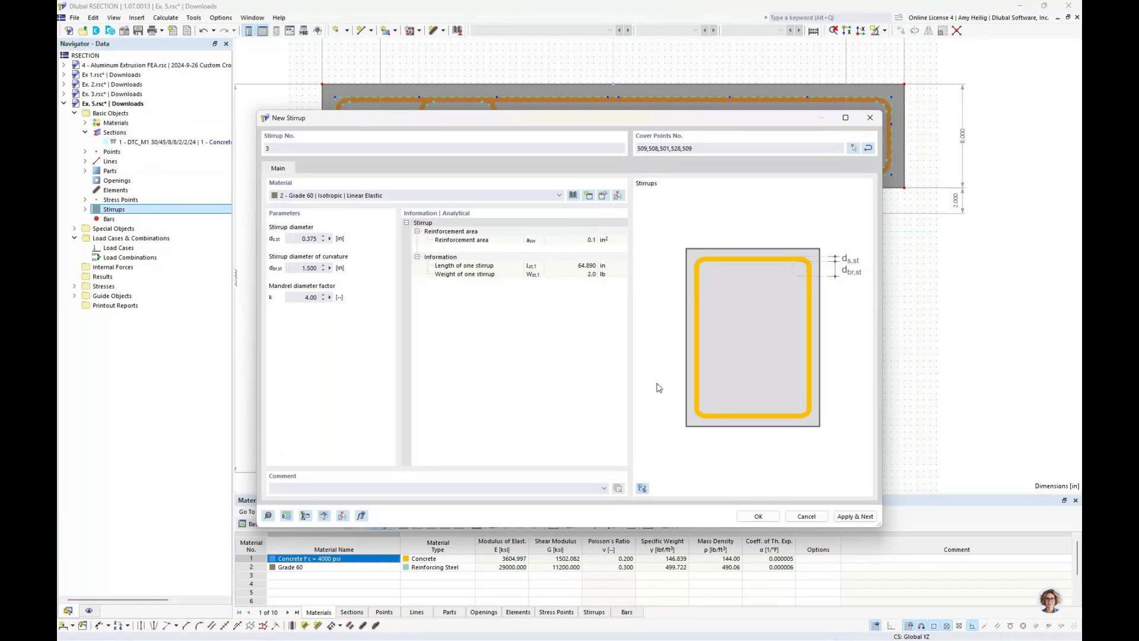
key("Return")
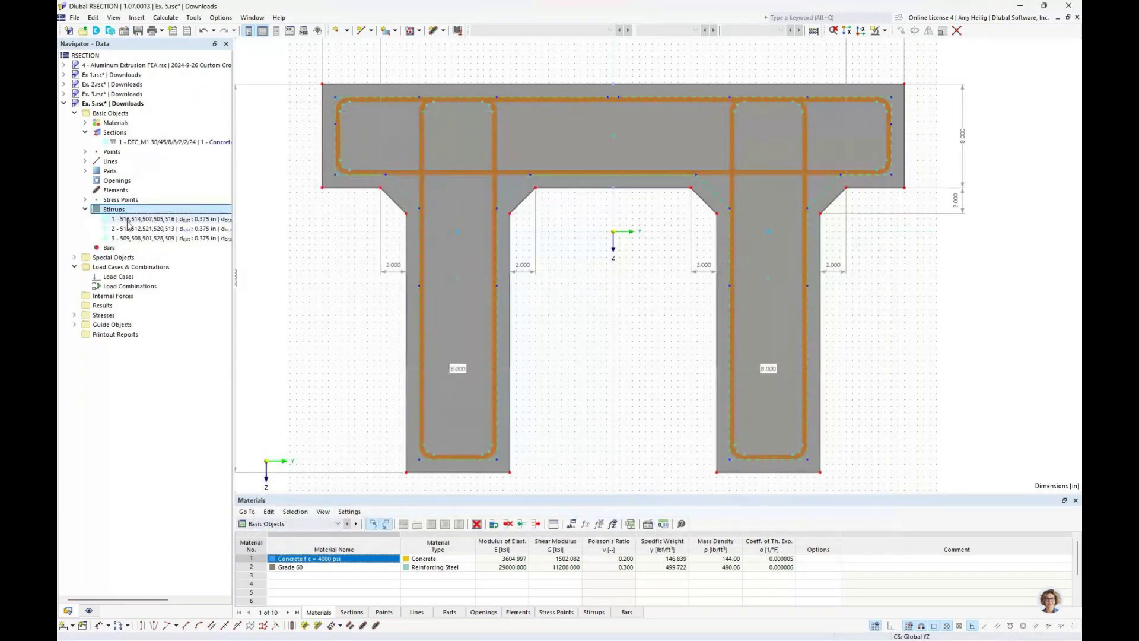
- Highlight each of the three stirrups in turn to check its location in the section
left_click(128, 219)
left_click(132, 229)
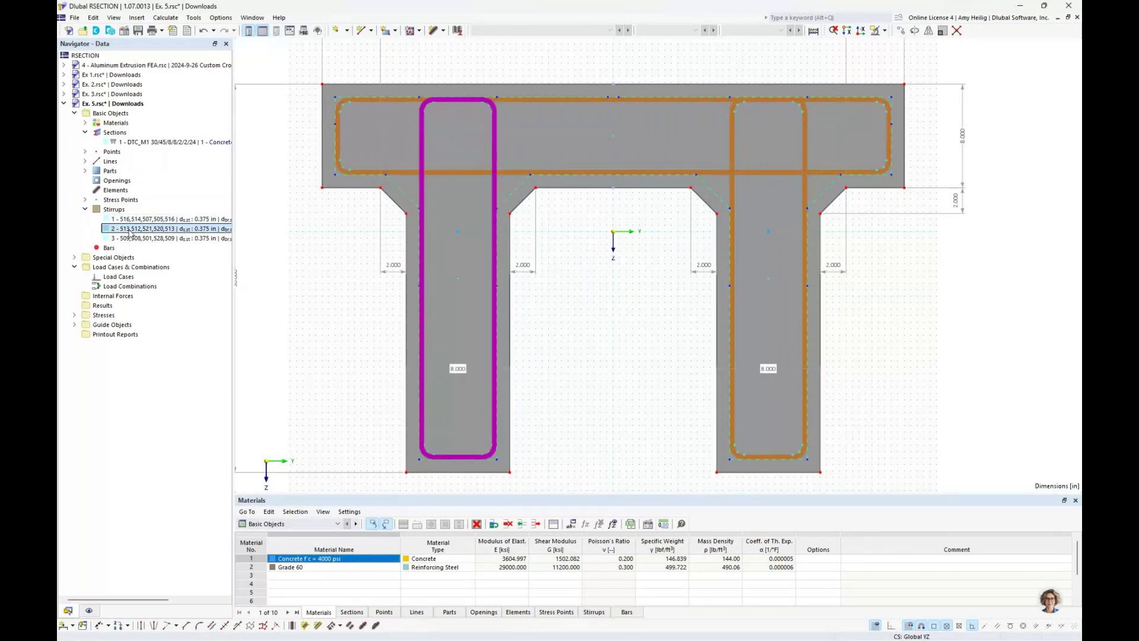
left_click(131, 239)
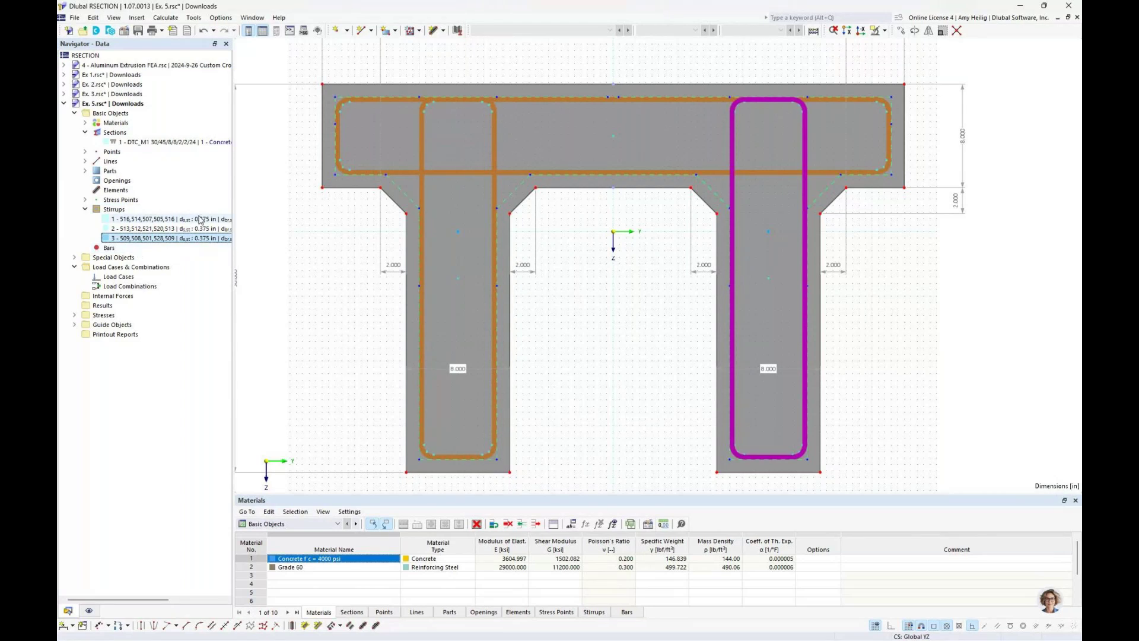
left_click(85, 209)
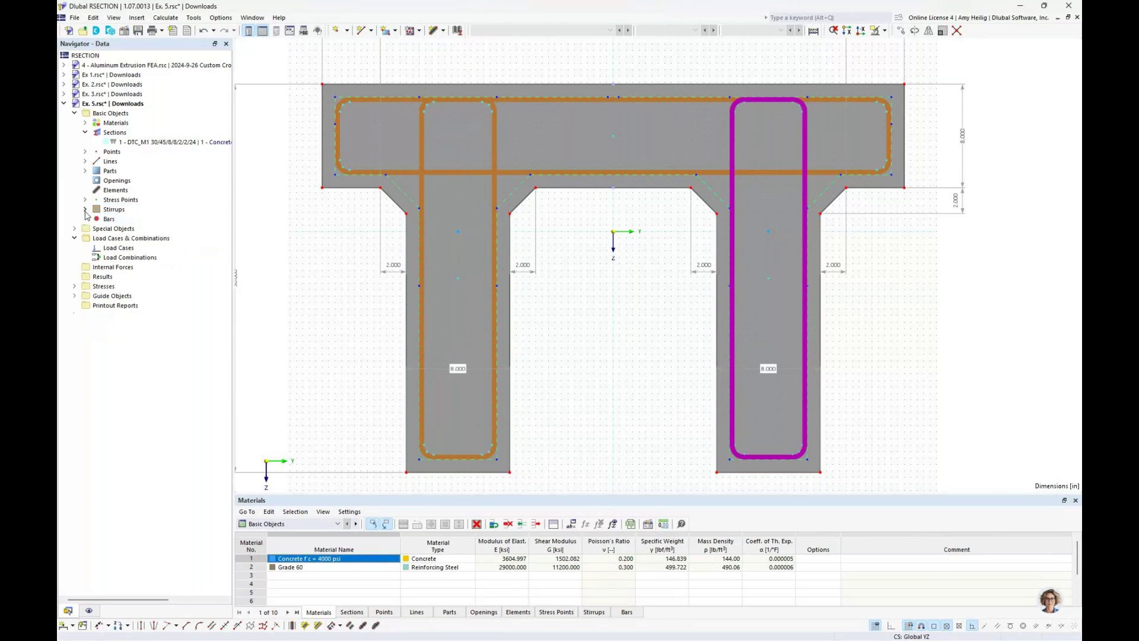
- Start a new reinforcing bar, review the definition types and rename Reinforcement Layer 1 as Top
right_click(118, 223)
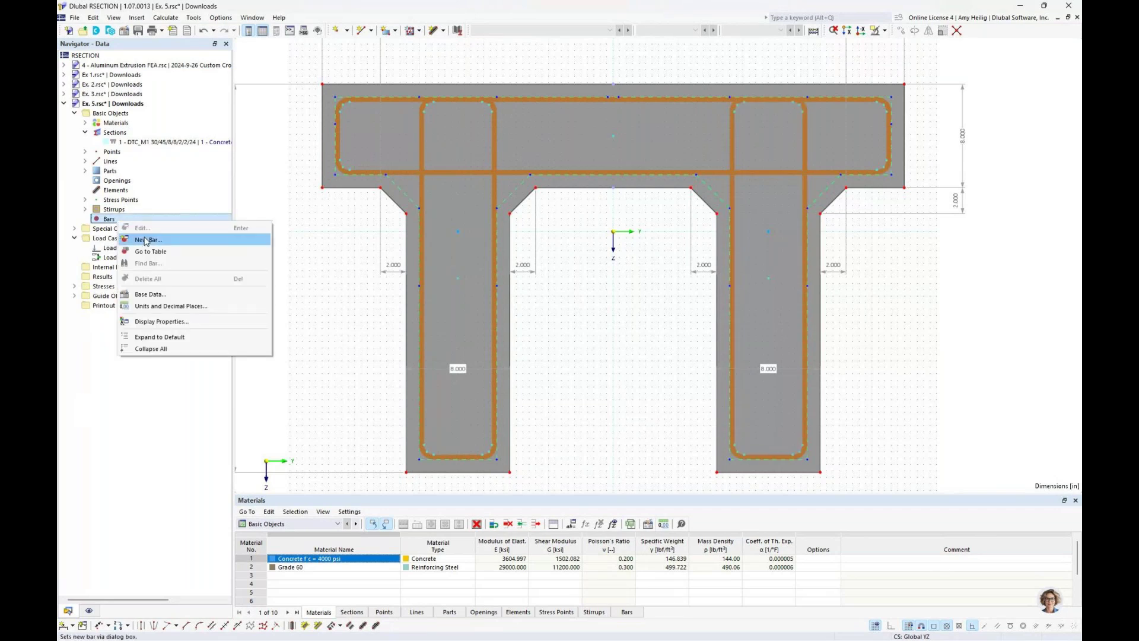
left_click(147, 240)
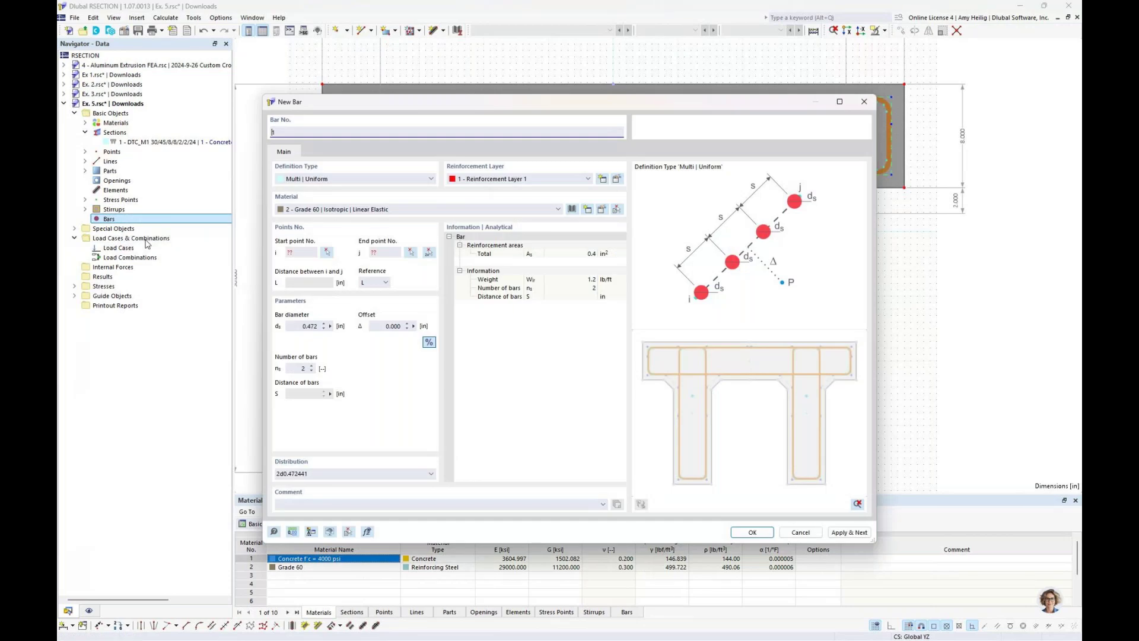
left_click(325, 180)
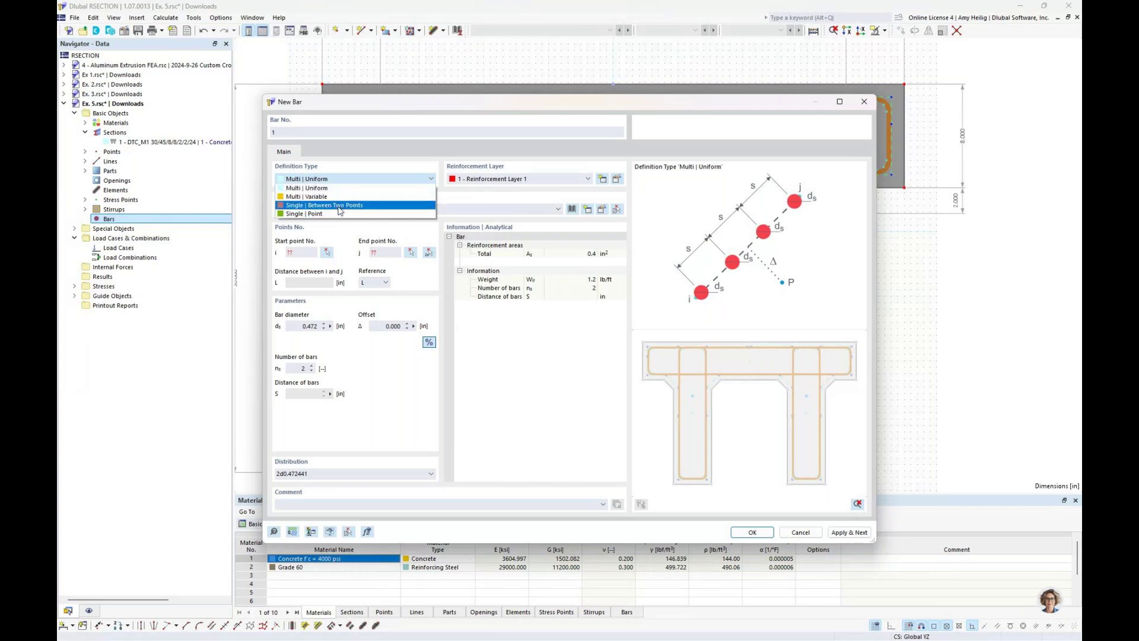
left_click(432, 169)
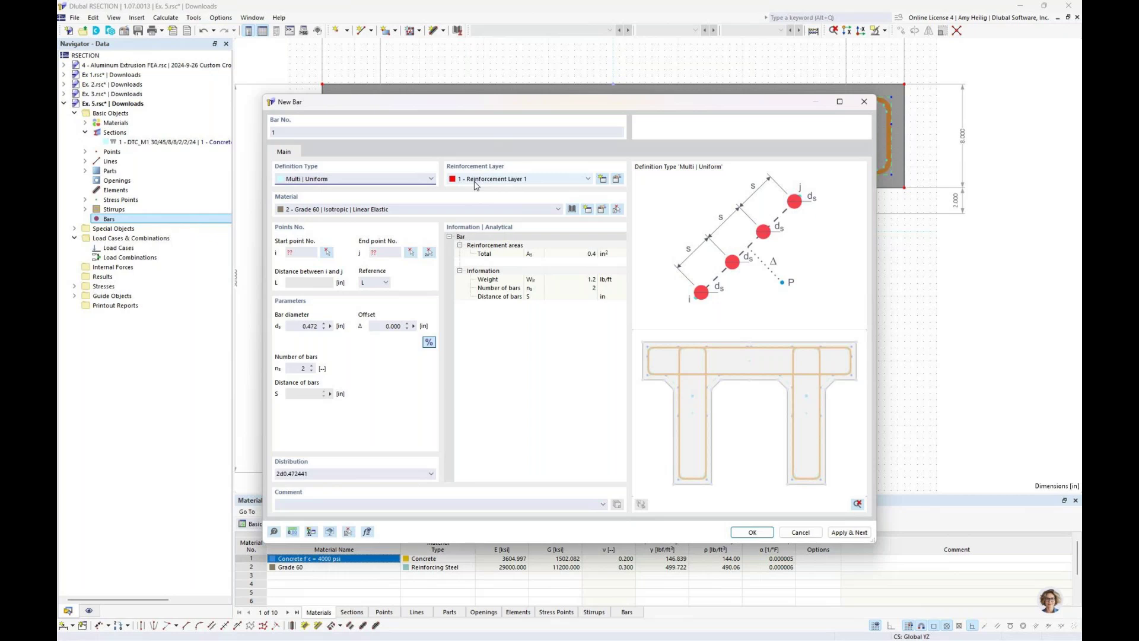
left_click(617, 178)
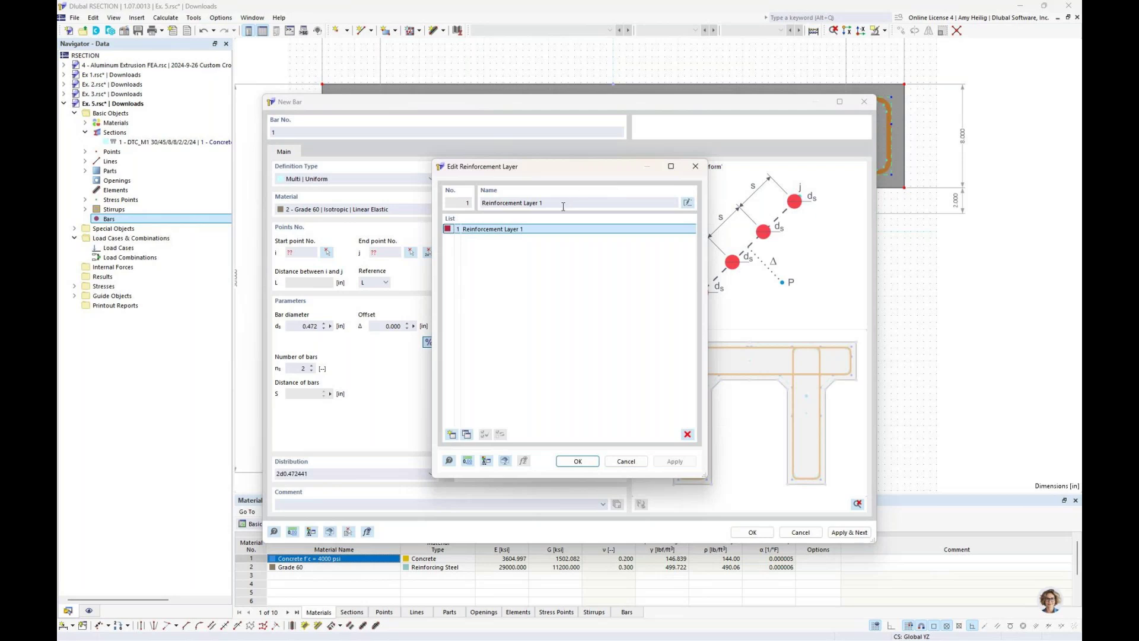
left_click(566, 202)
type("Top")
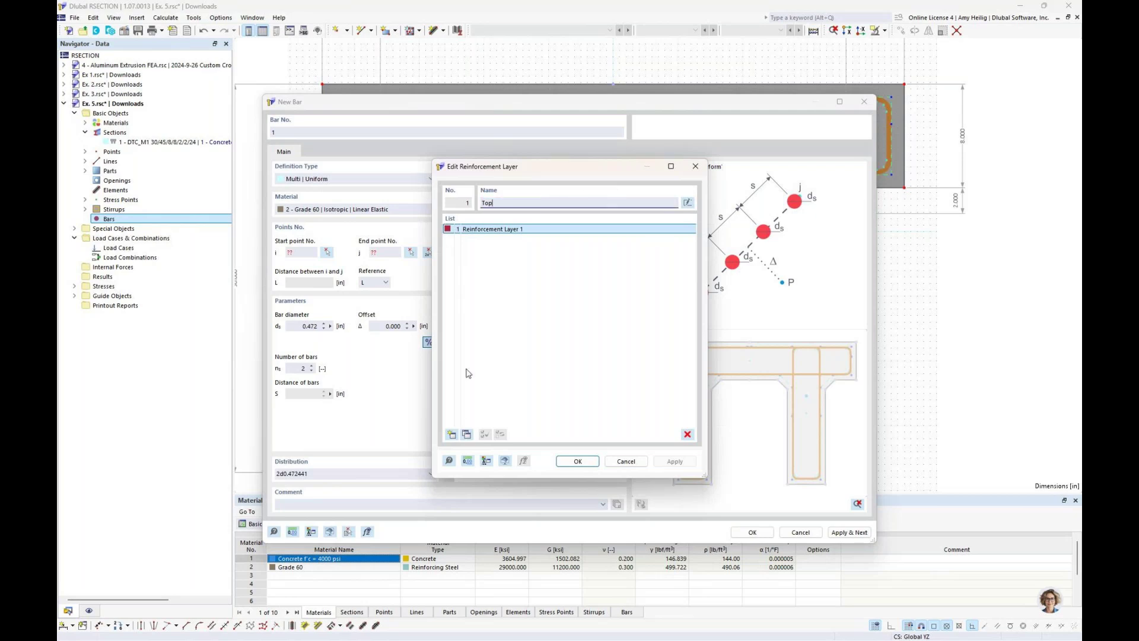
- Add two more reinforcement layers named Bottom and Bottom Additional by copying the existing layer
left_click(467, 434)
key("Tab")
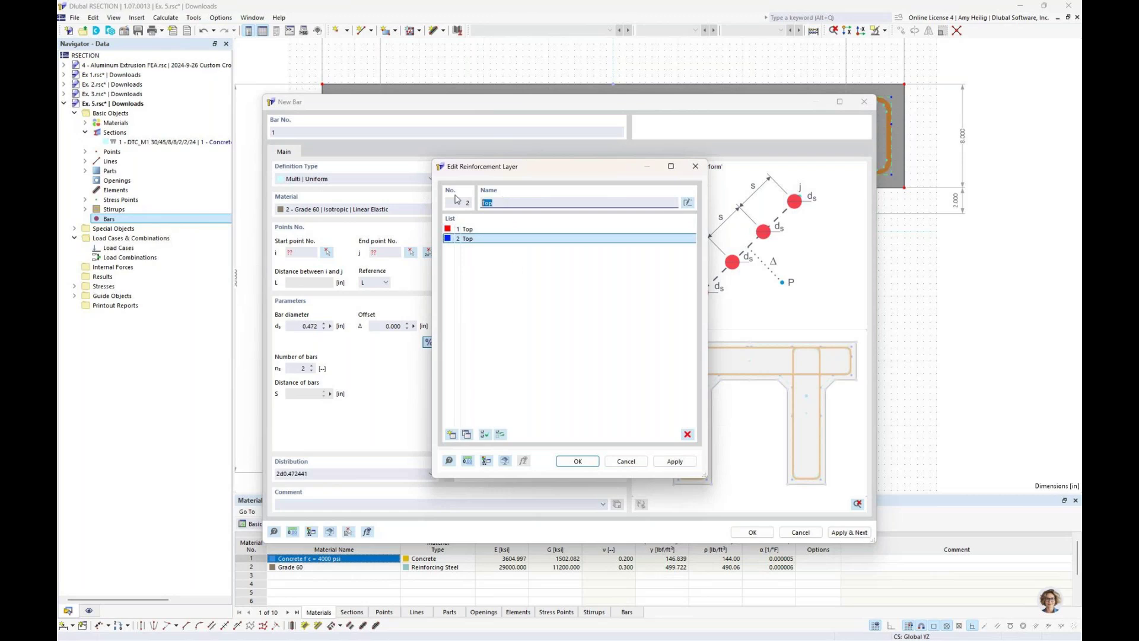
key("BackSpace")
type("Bottom")
left_click(467, 434)
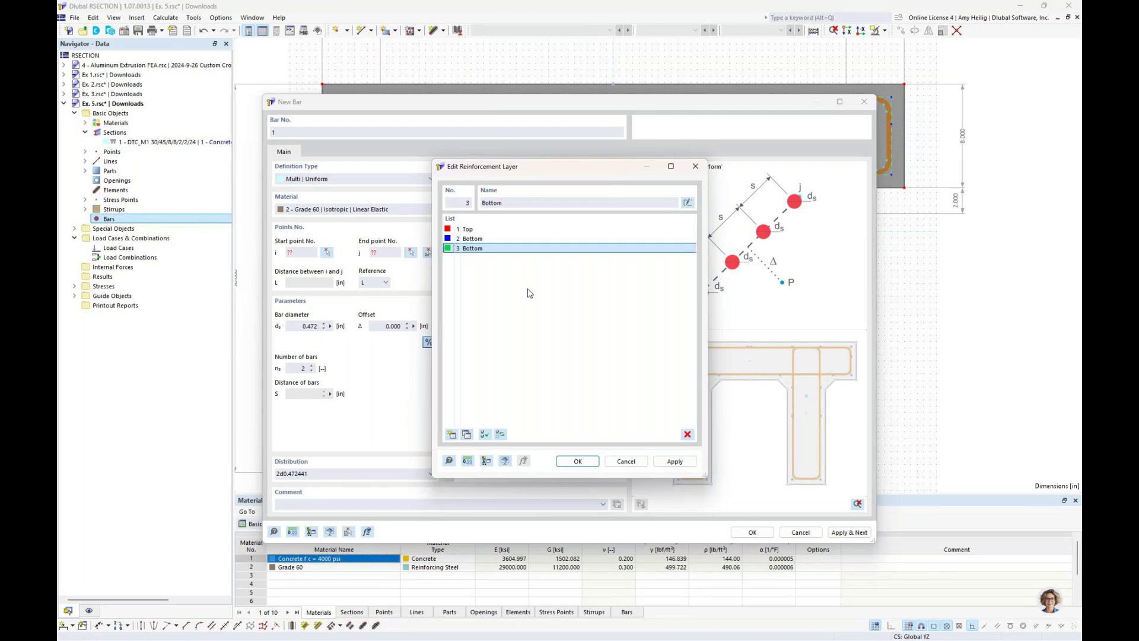
left_click(522, 202)
type("Additional")
- Add a fourth reinforcement layer named Sides and save the layer list
left_click(468, 435)
key("ctrl+a")
key("BackSpace")
type("Side")
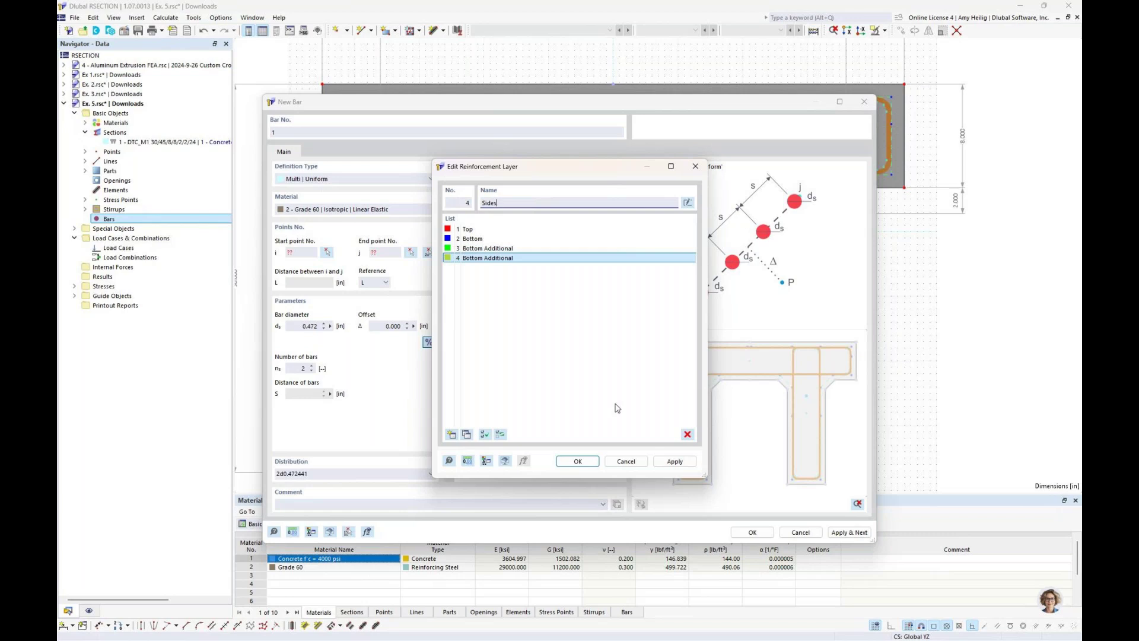
left_click(577, 461)
- Assign the new bar to the Top reinforcement layer and set its definition type to Single | Point
left_click(559, 180)
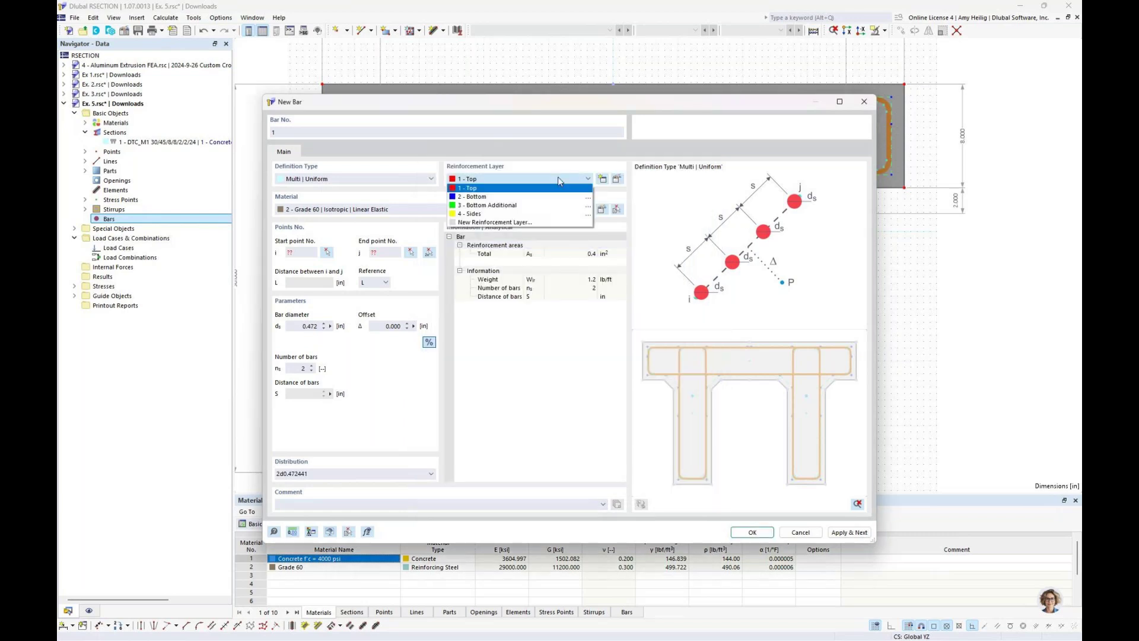
left_click(489, 189)
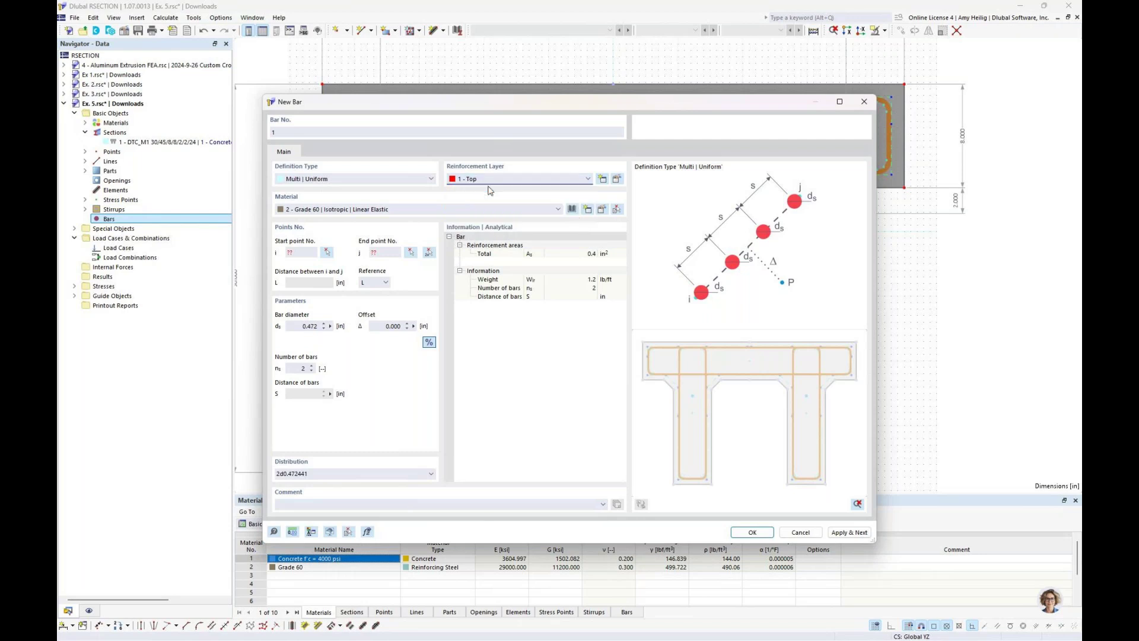
left_click(380, 179)
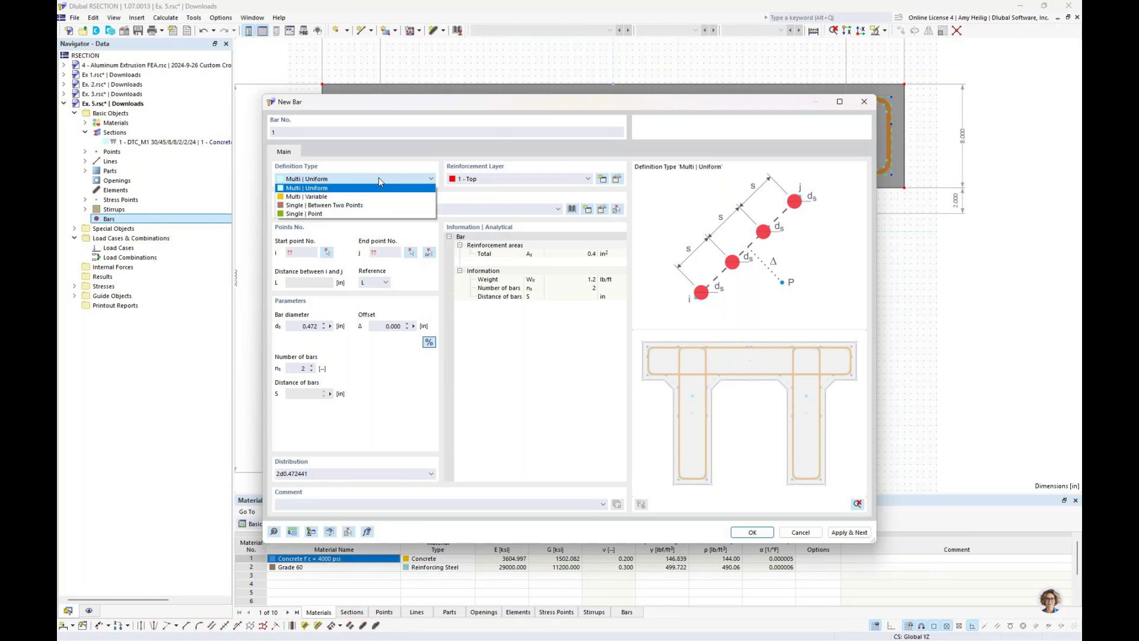
left_click(319, 215)
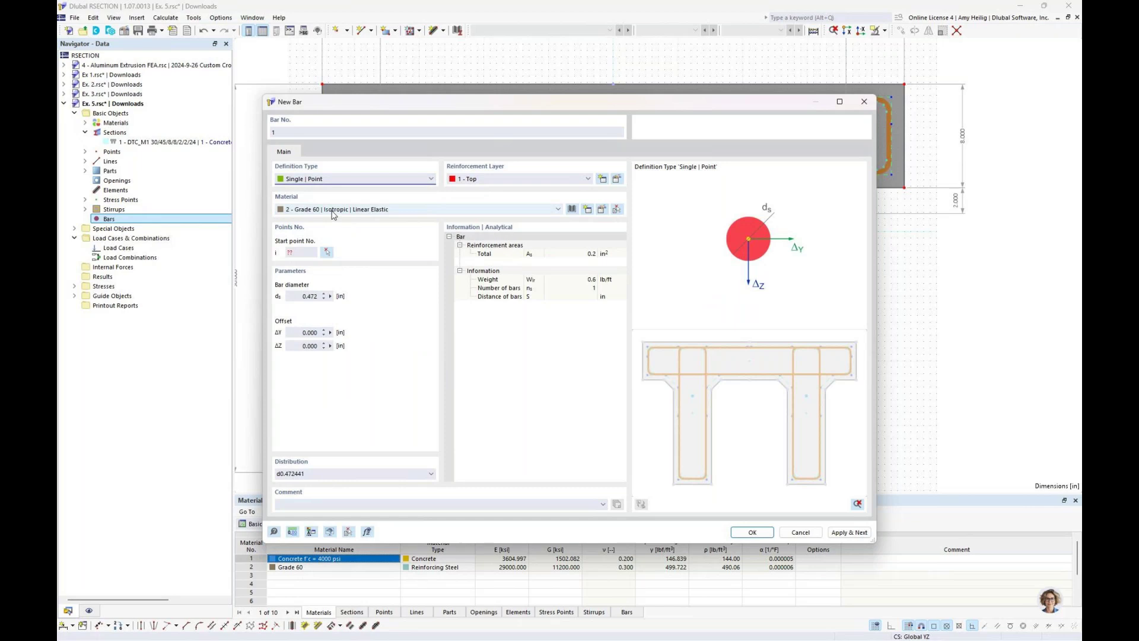
- Set the bar diameter to 0.625 in and place the bar at the flange stirrup's upper-left inner bend
double_click(306, 296)
type("0.625")
left_click(329, 255)
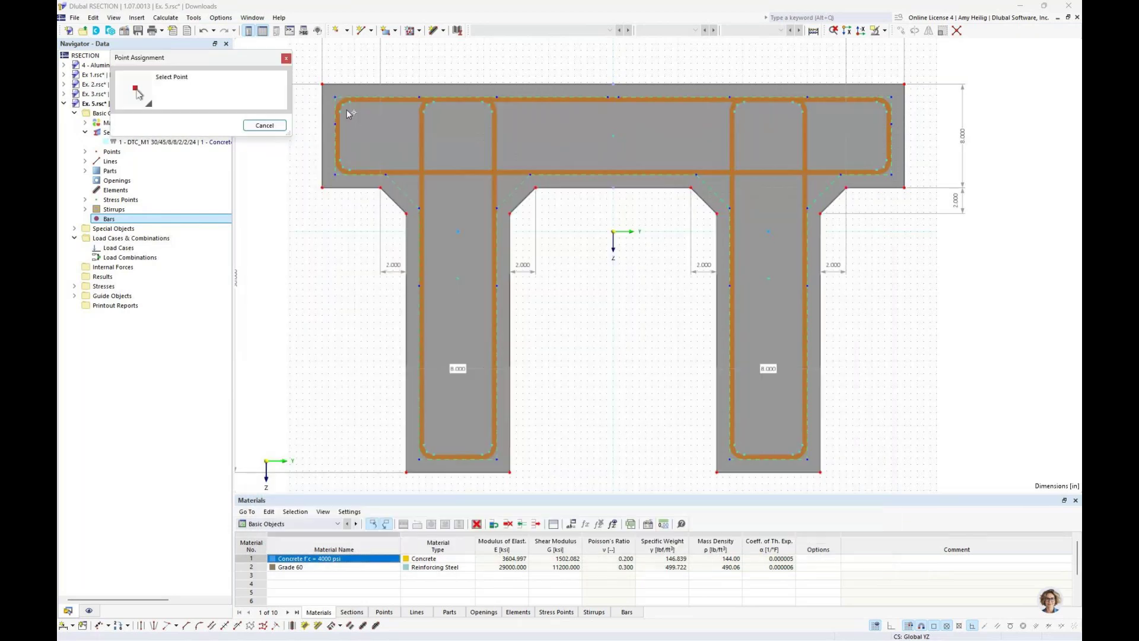
scroll(347, 113, "up", 5)
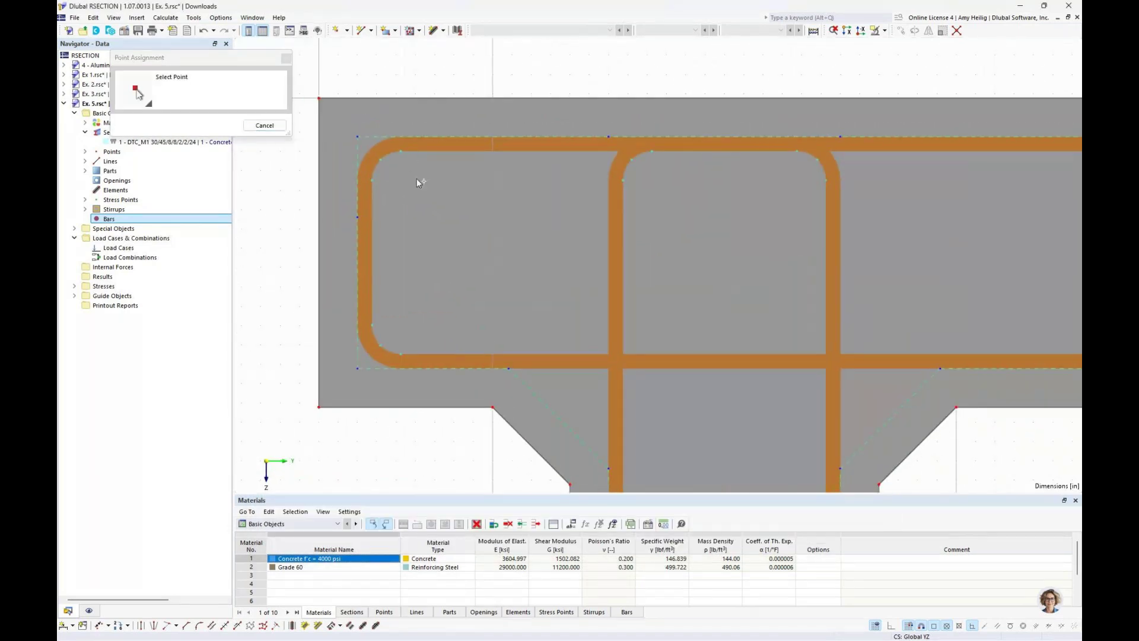
left_click(401, 149)
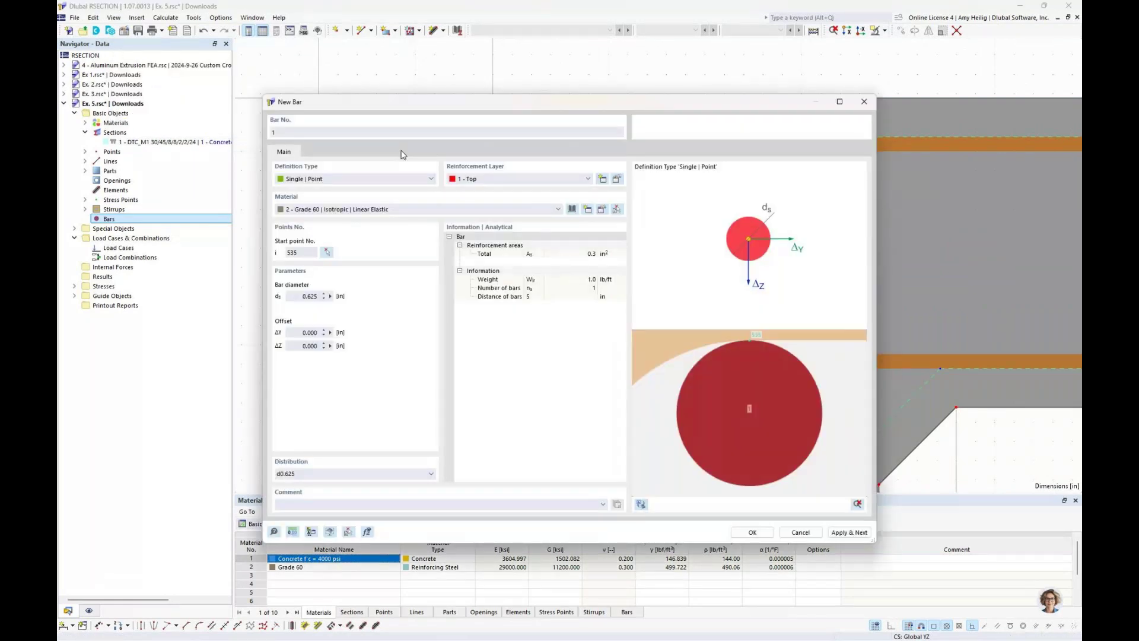
left_click(850, 532)
- Place a second single-point 0.625 in bar at the flange stirrup's lower-left inner bend
left_click_drag(655, 103, 649, 366)
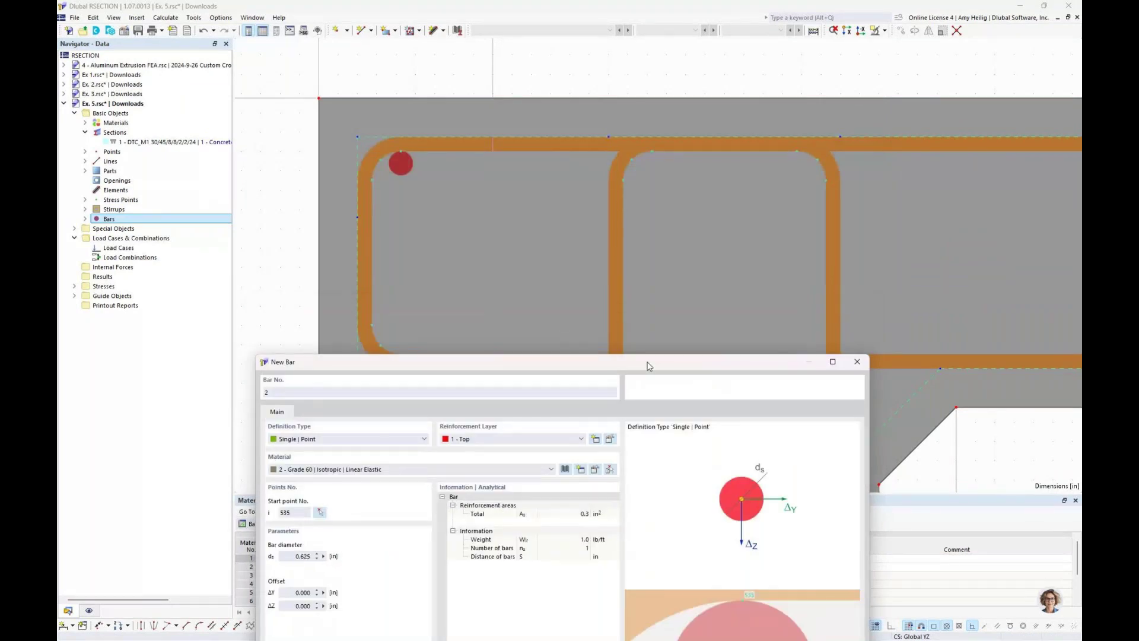
left_click_drag(685, 165, 685, 116)
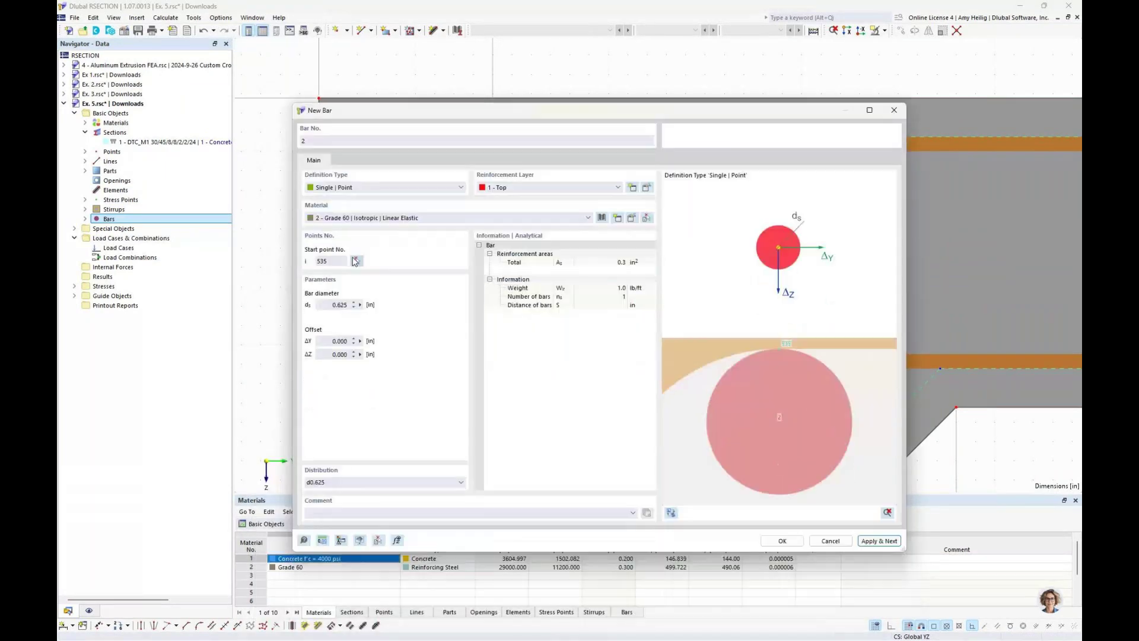
left_click(357, 263)
left_click(401, 353)
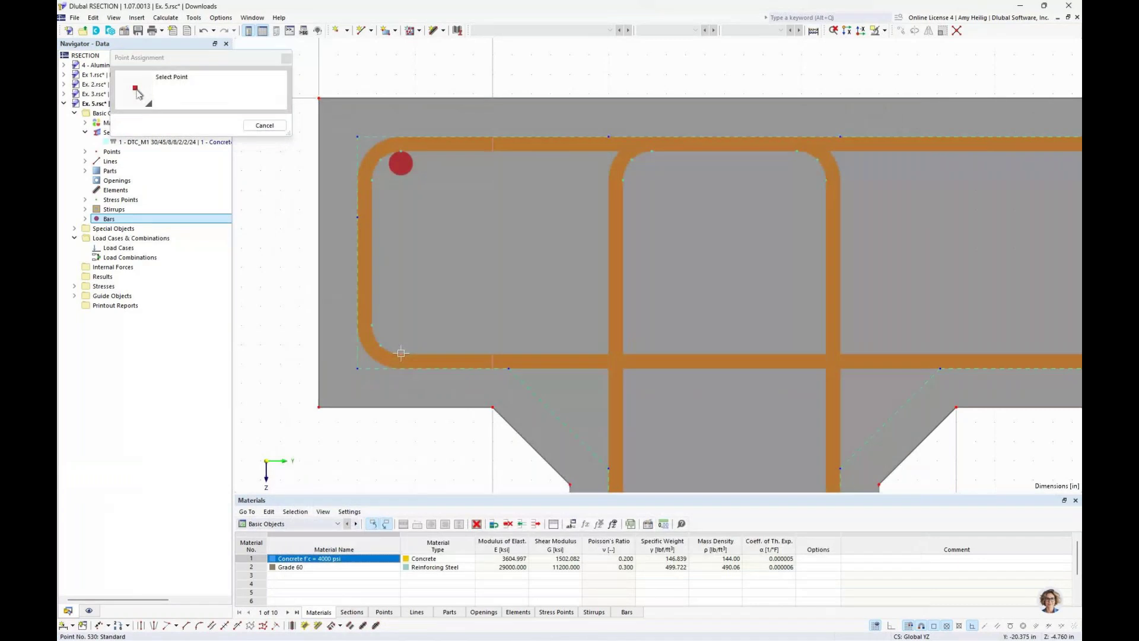
left_click(401, 353)
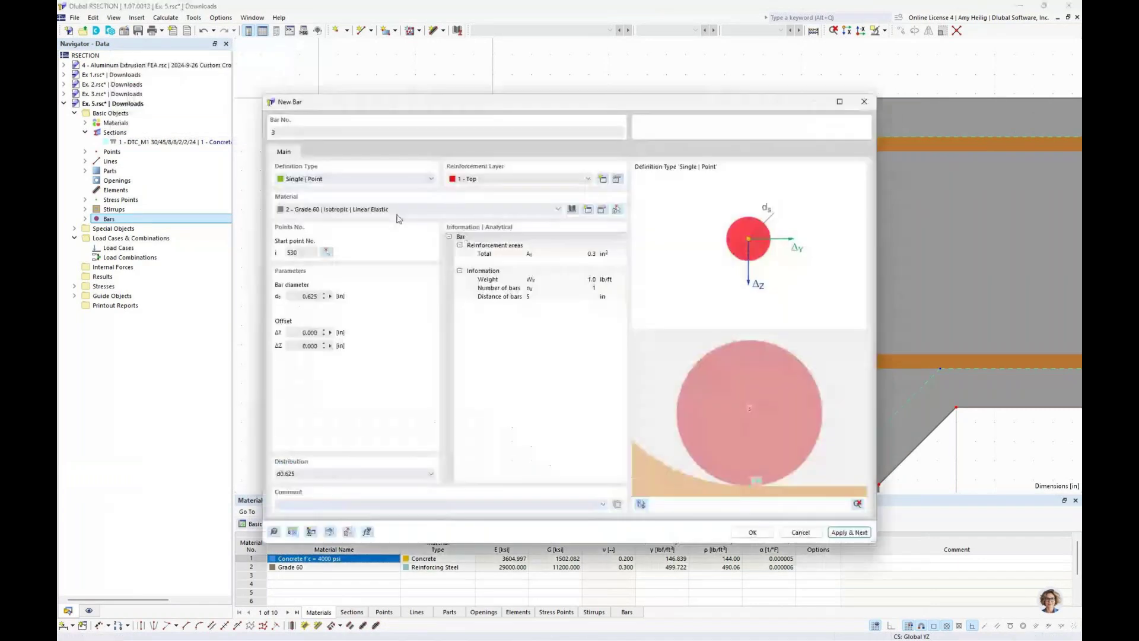
- Place a third single-point bar at the flange stirrup's upper-right inner bend
left_click(326, 252)
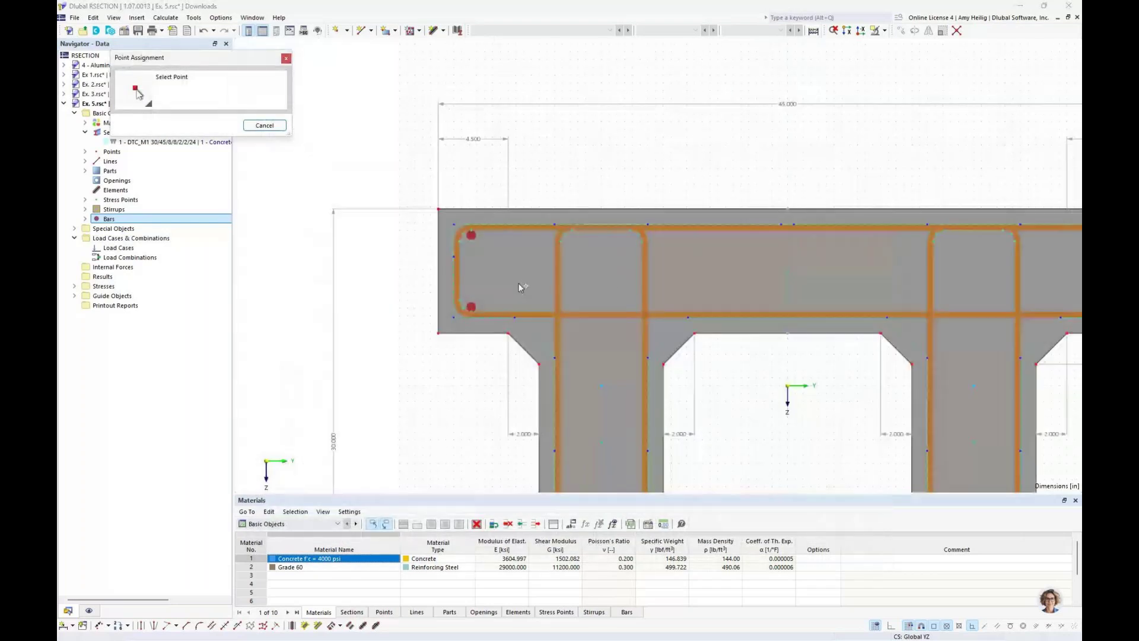
scroll(618, 287, "up", 3)
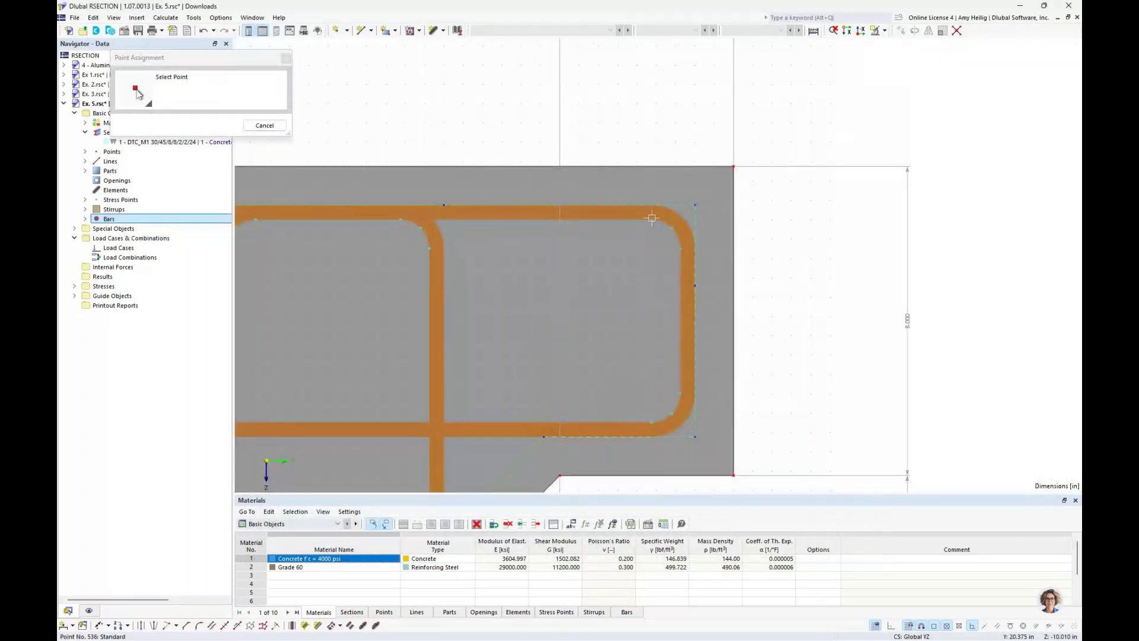
left_click(652, 219)
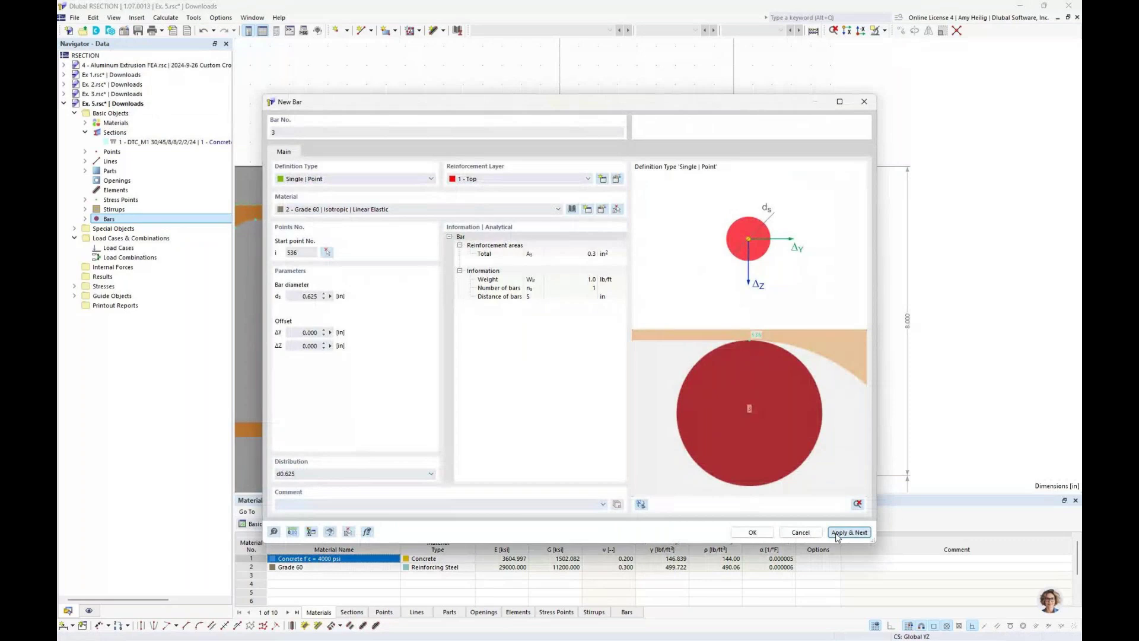
left_click(836, 533)
- Place a fourth single-point bar at the flange stirrup's lower-right inner bend and finish creating bars
left_click(327, 252)
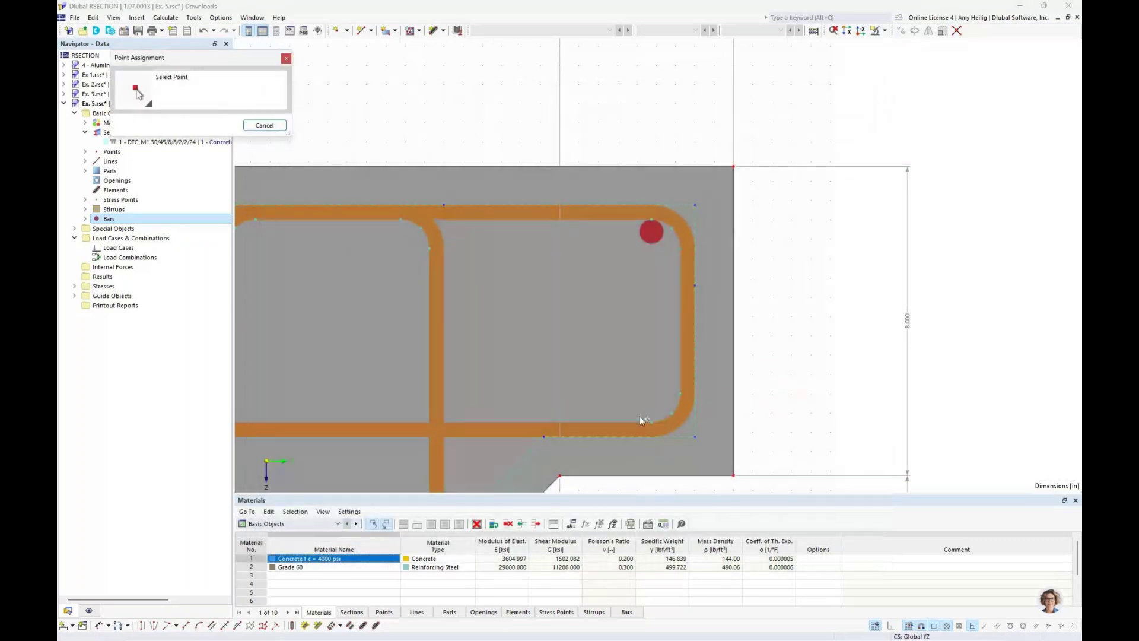
left_click(646, 422)
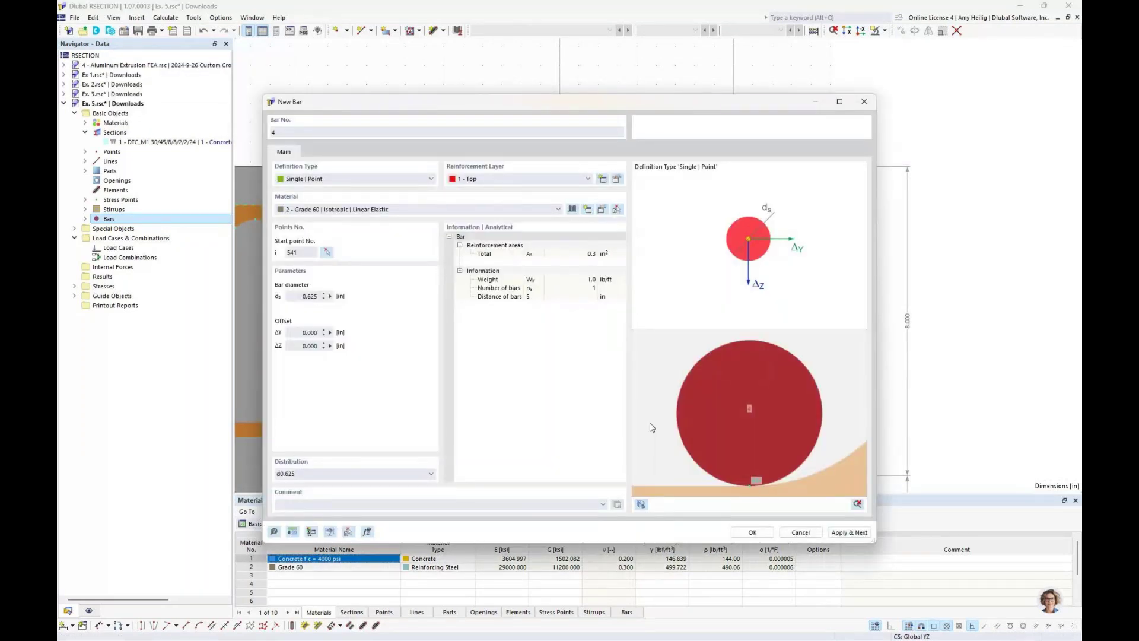
left_click(752, 532)
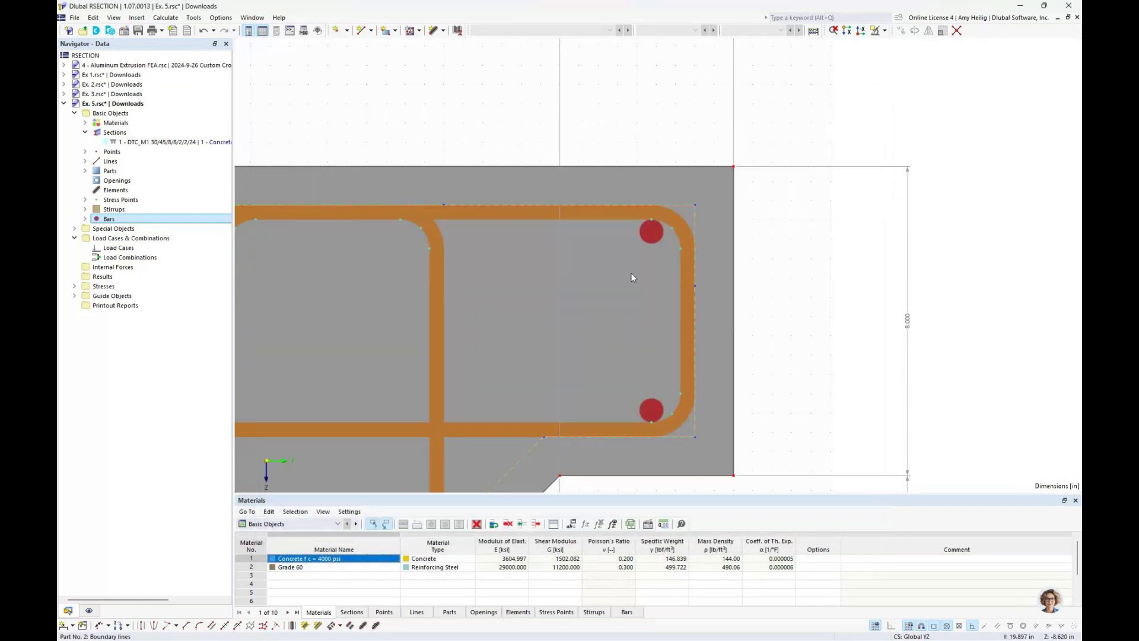
scroll(631, 275, "down", 3)
left_click_drag(419, 305, 679, 263)
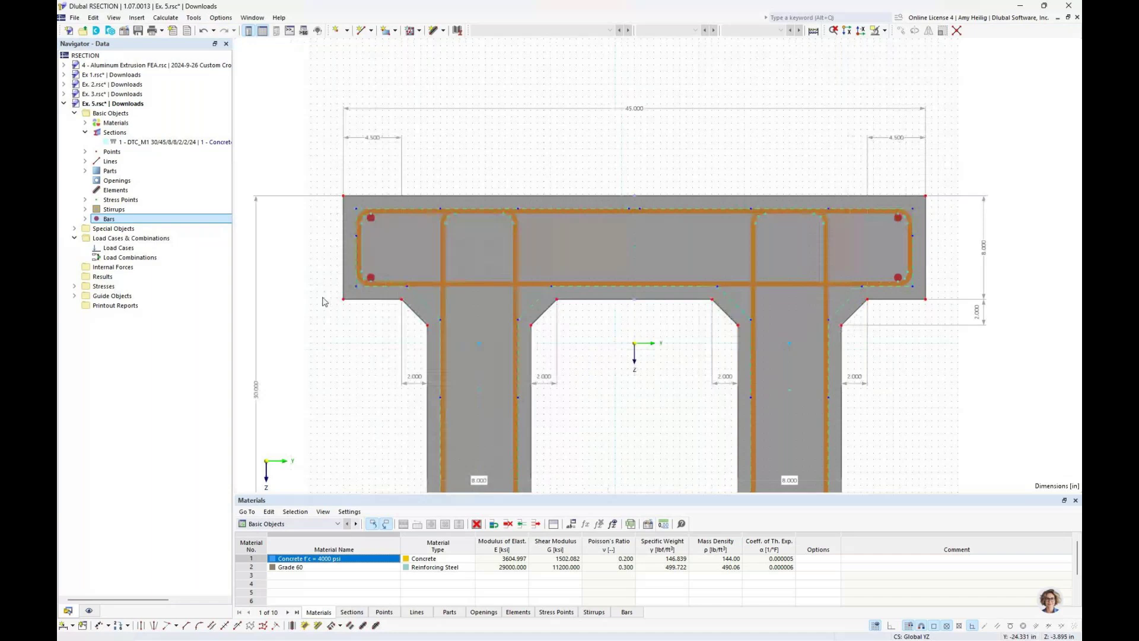
- Start a new bar in the Top layer with the definition type Multi | Uniform
left_click(86, 218)
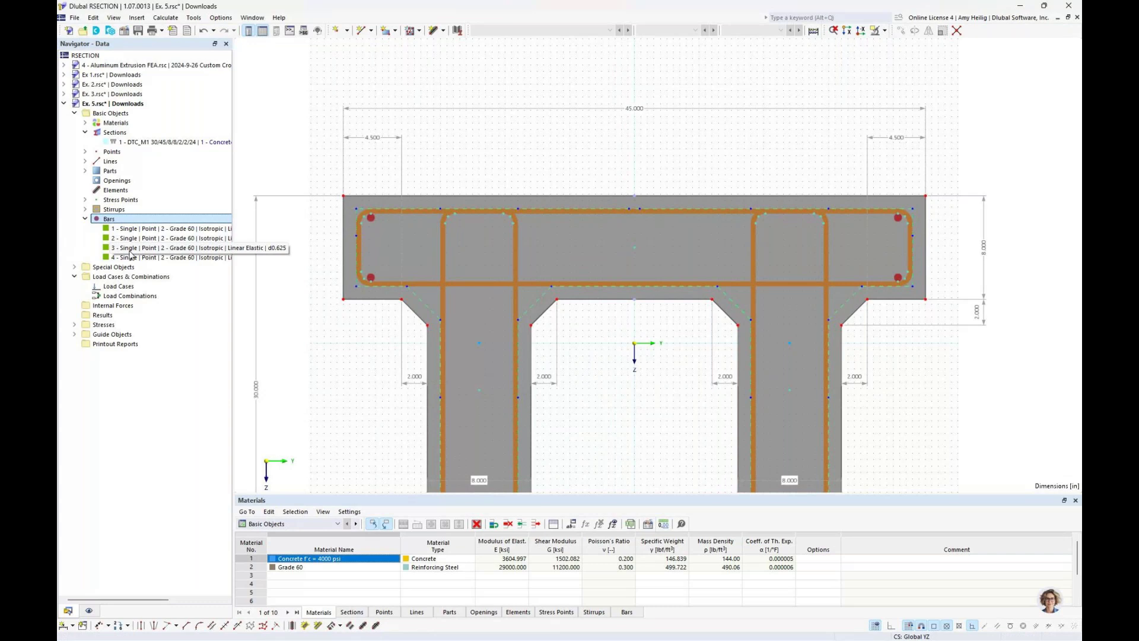
right_click(114, 218)
left_click(148, 239)
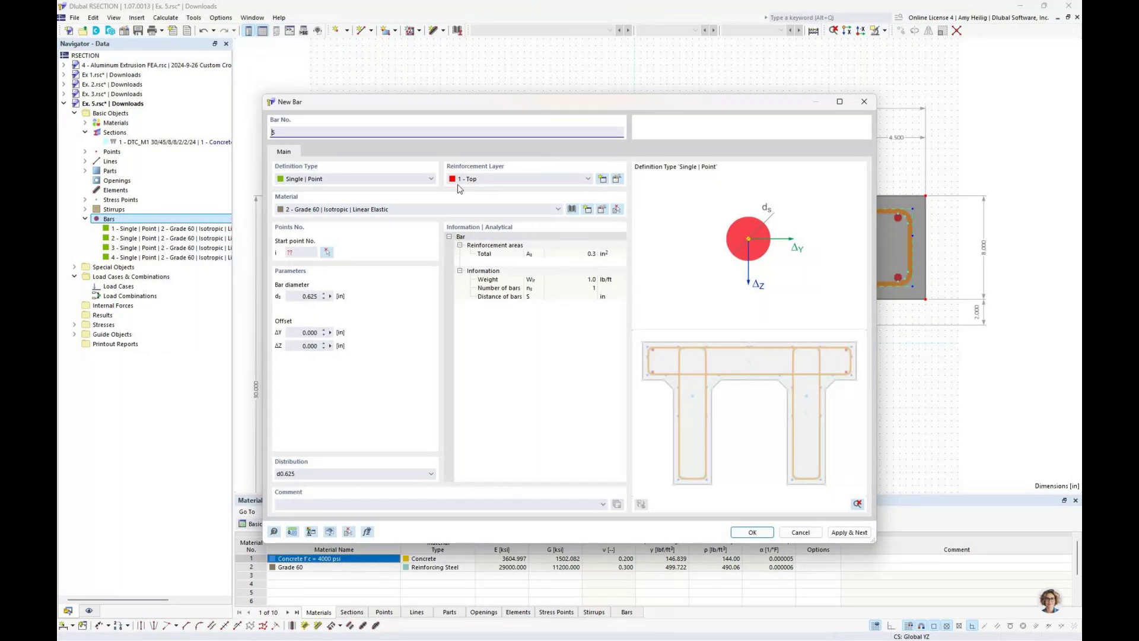
left_click(356, 180)
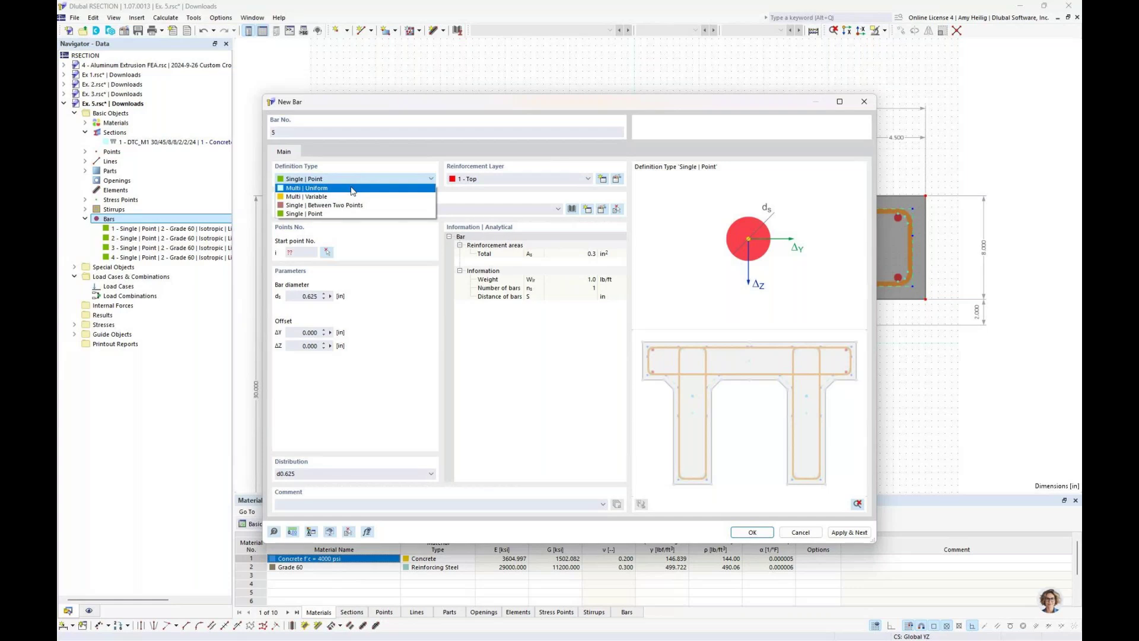
left_click(351, 189)
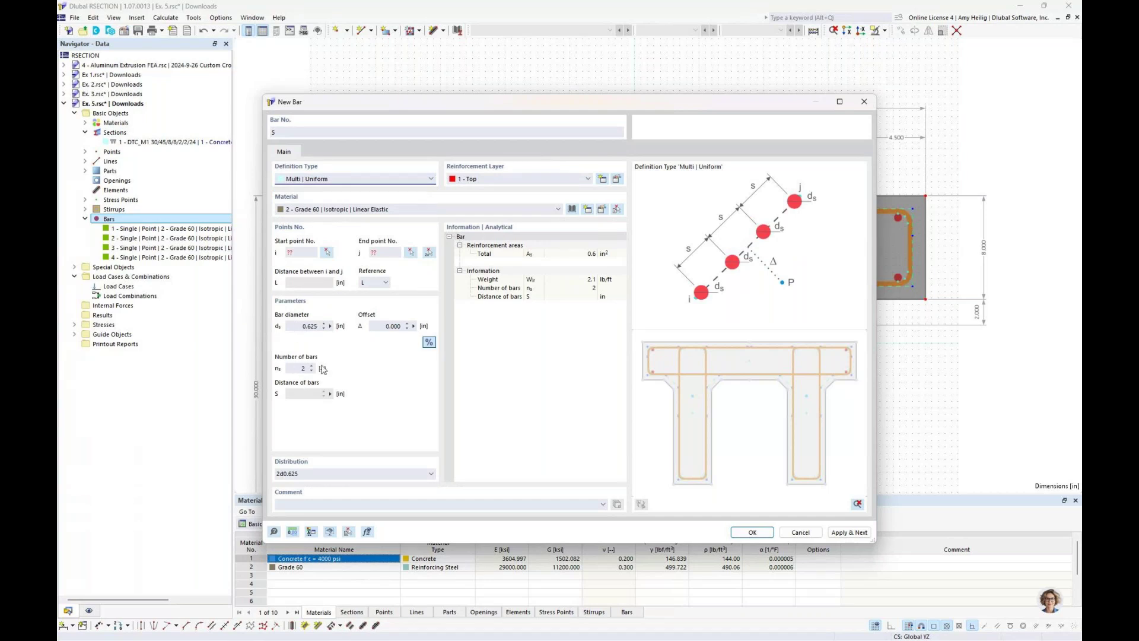
- Place the two uniform bars between the top inner bend points of the left web stirrup
left_click(429, 253)
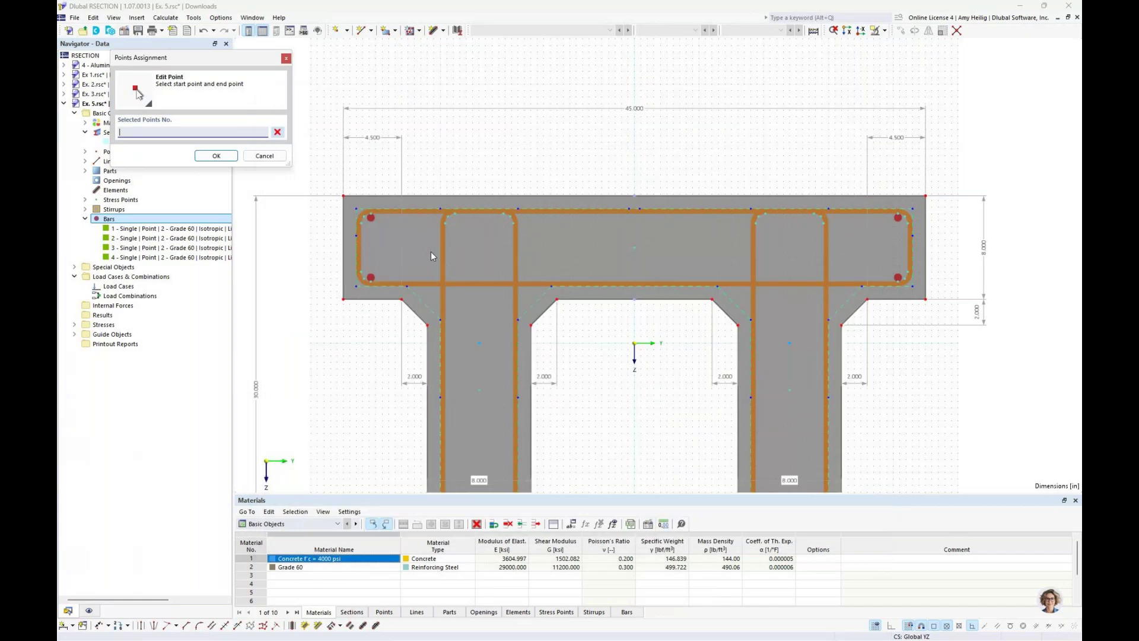
scroll(455, 204, "up", 3)
left_click(456, 204)
left_click(601, 203)
scroll(684, 348, "down", 5)
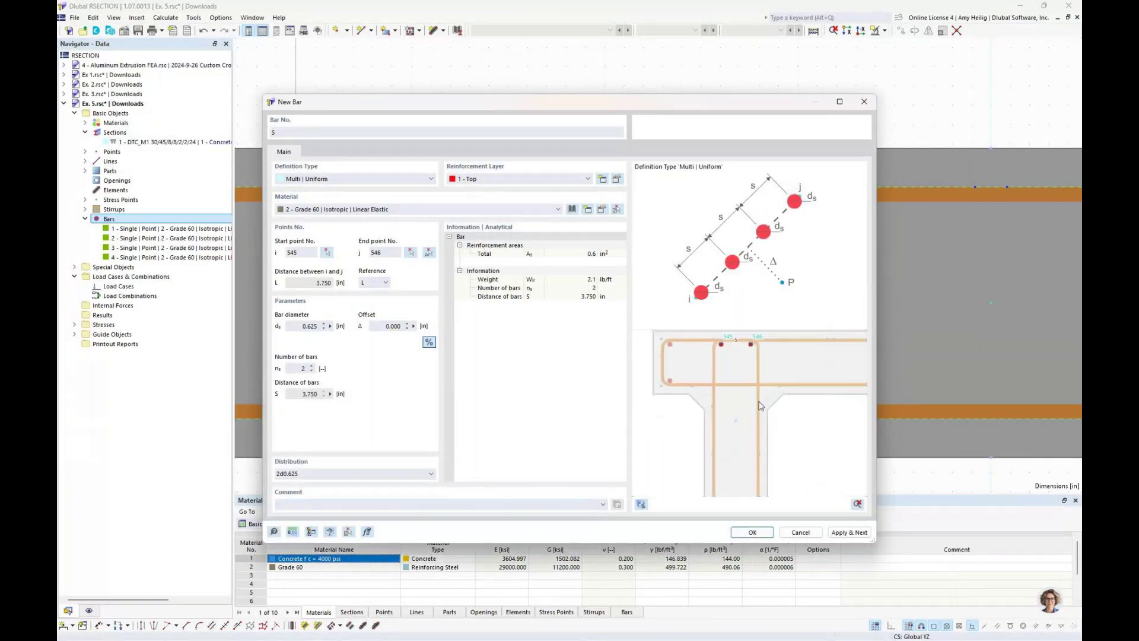
left_click(750, 532)
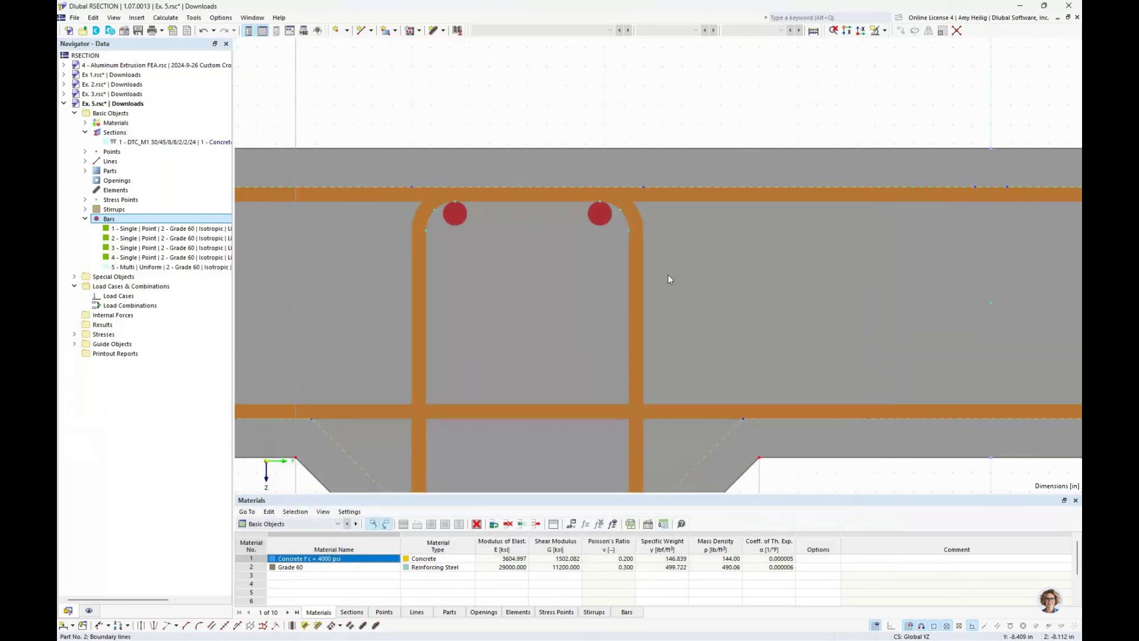
- Enlarge the Bars table and duplicate the Multi | Uniform bar entry into a new row
scroll(668, 276, "down", 4)
left_click_drag(733, 363, 614, 257)
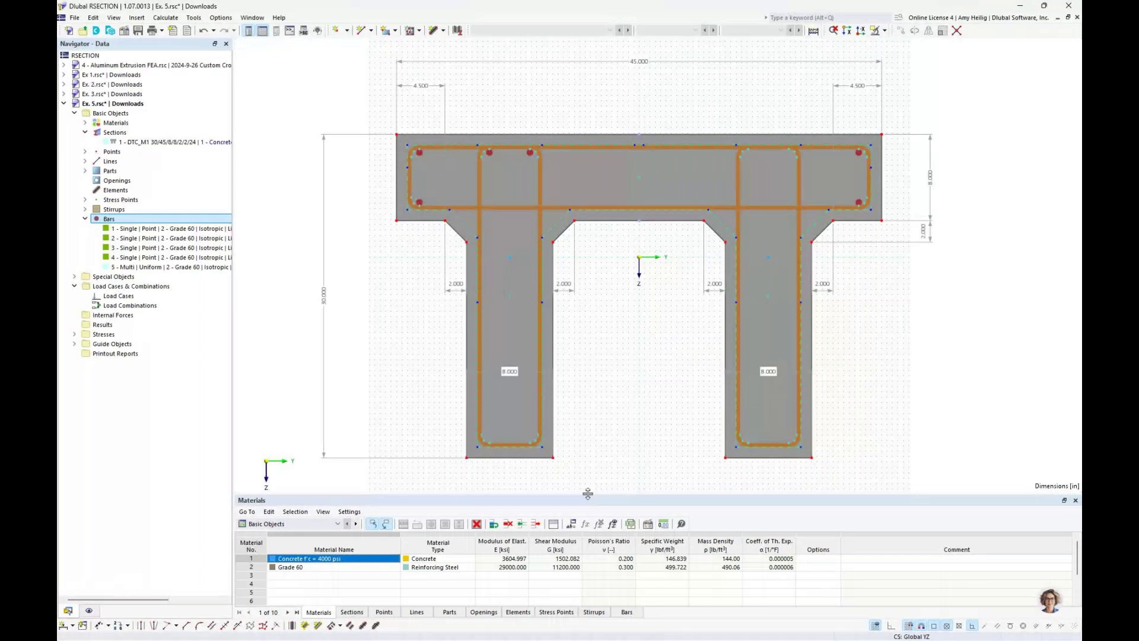
left_click_drag(588, 494, 595, 460)
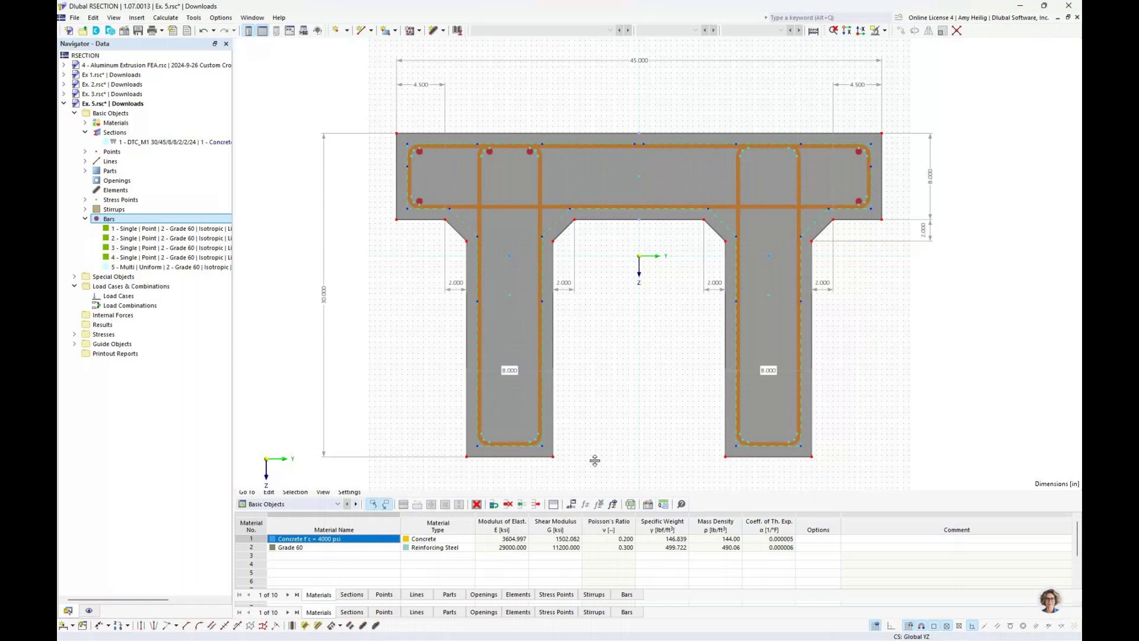
left_click_drag(595, 460, 595, 374)
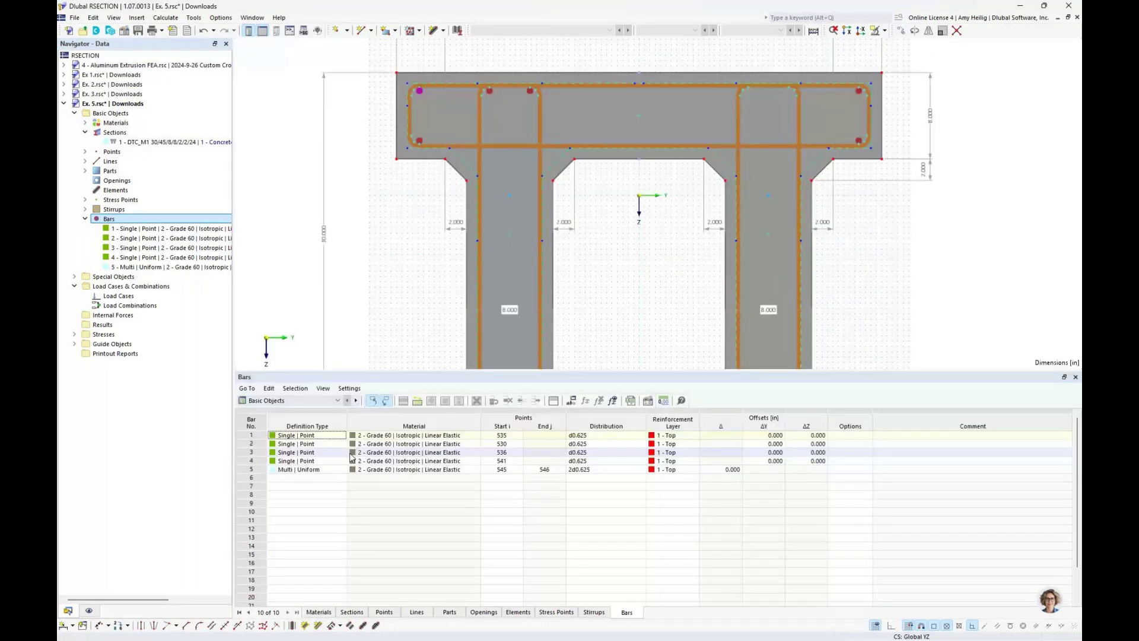
right_click(269, 468)
left_click(280, 476)
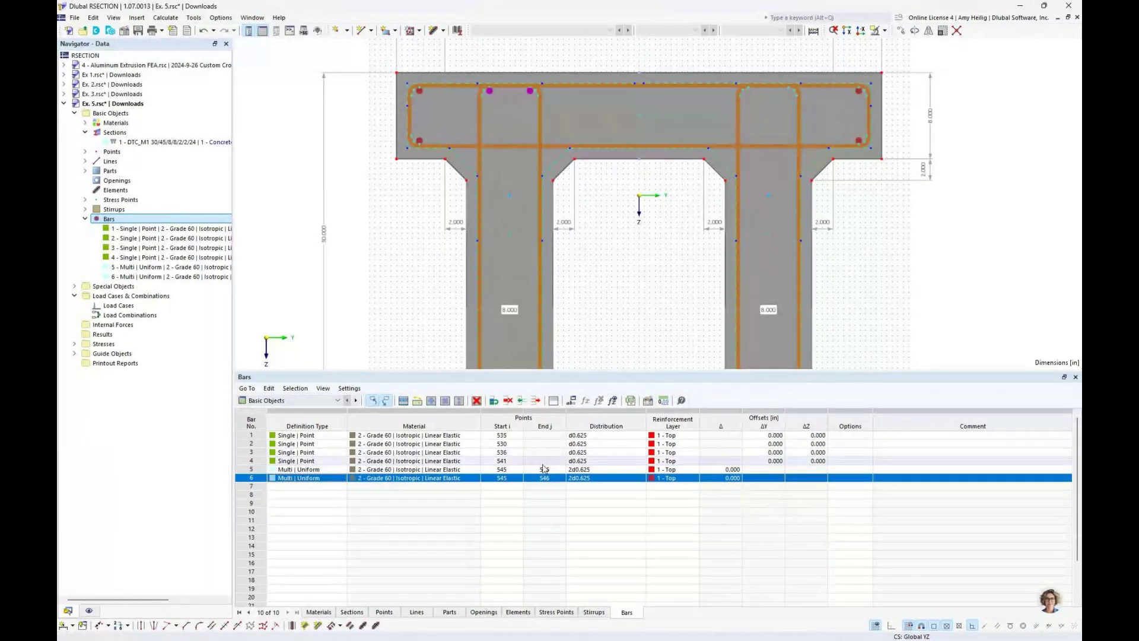
- Reassign the copied bar's start and end points to the right web stirrup's top inner bends, points 558 and 559
left_click(512, 478)
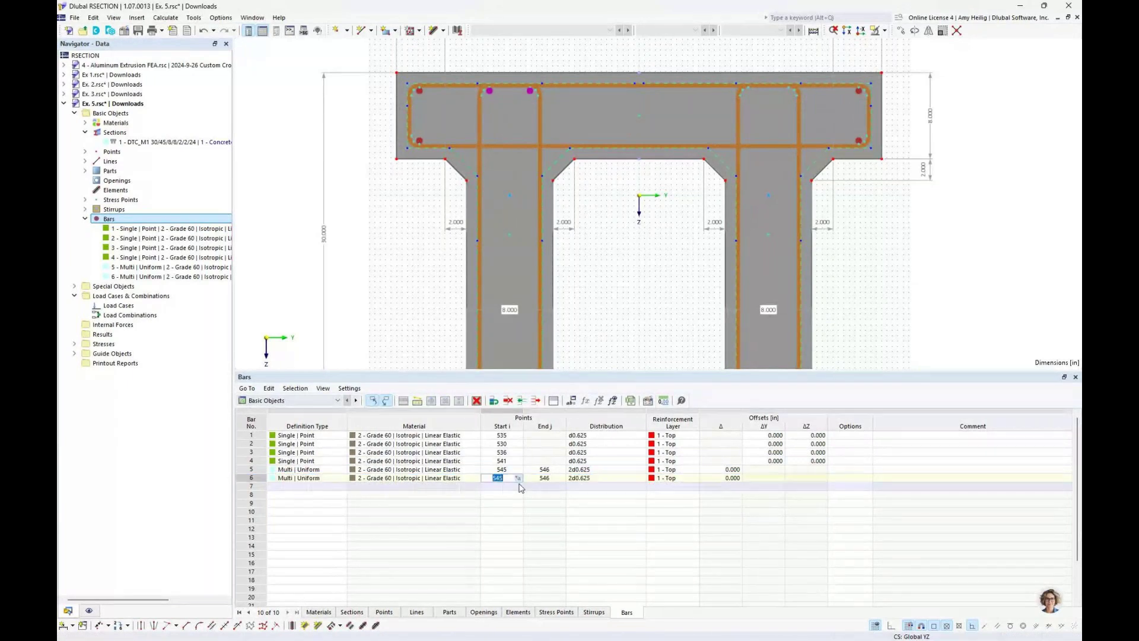
left_click(518, 478)
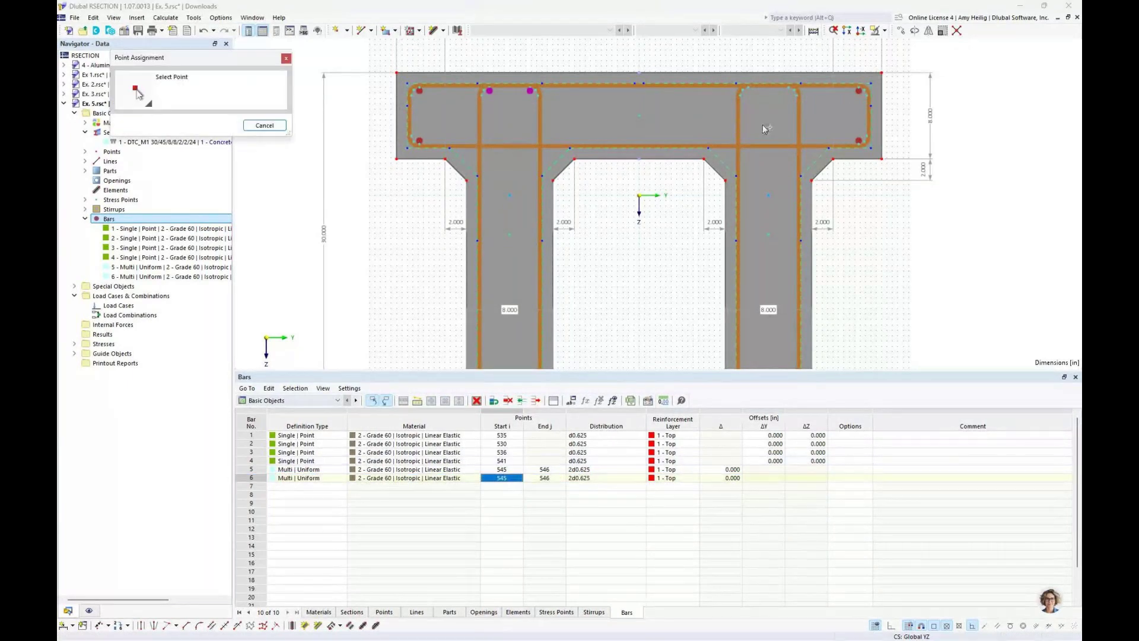
left_click(748, 91)
left_click(542, 478)
left_click(561, 478)
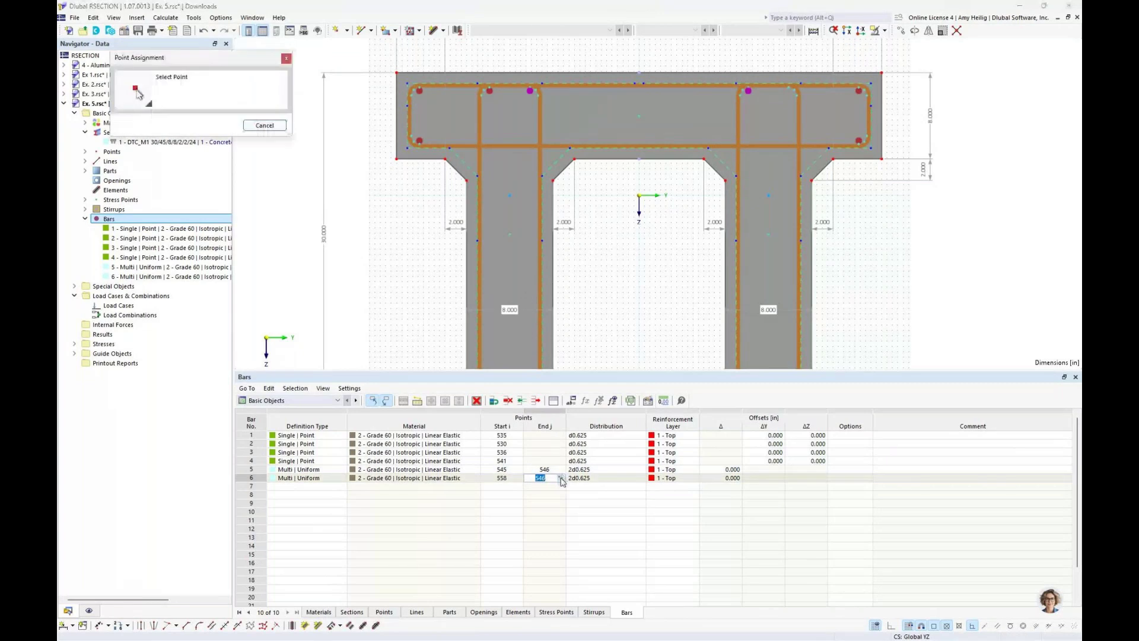
left_click(789, 90)
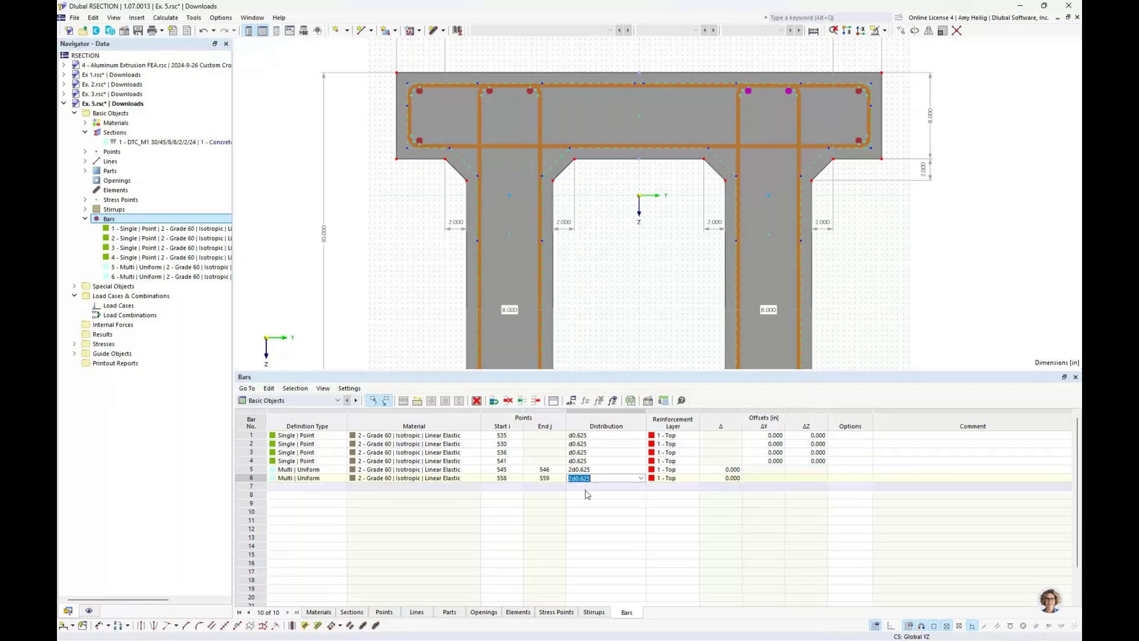
- Shrink the Bars table and start a new bar with the definition type Multi | Variable
left_click_drag(611, 371, 629, 515)
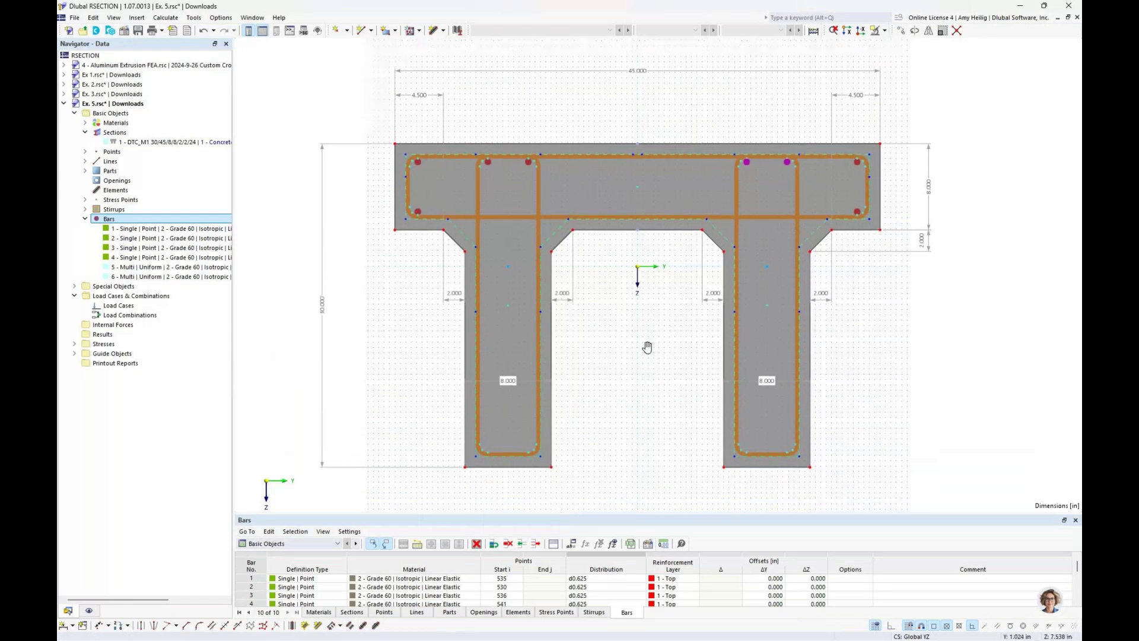
left_click_drag(647, 347, 610, 353)
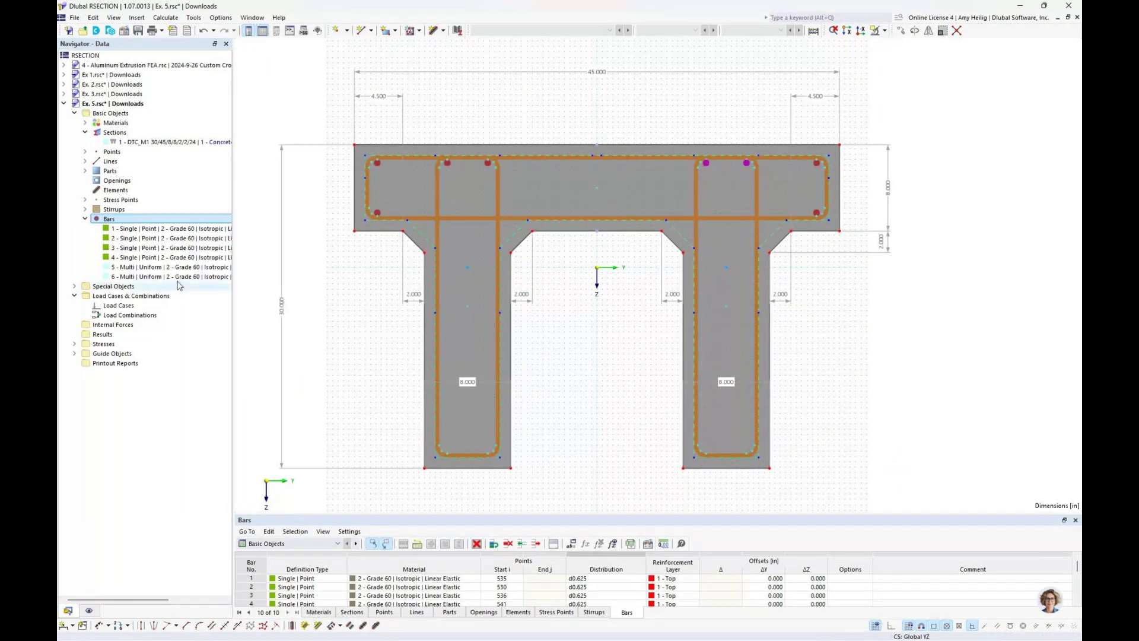
right_click(136, 221)
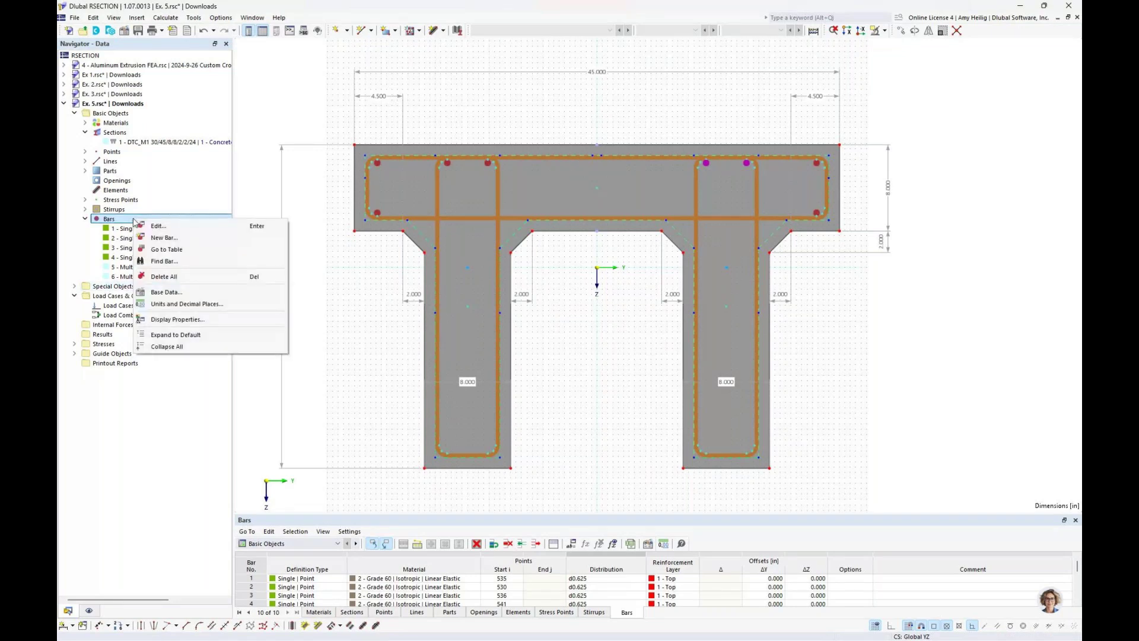
left_click(159, 239)
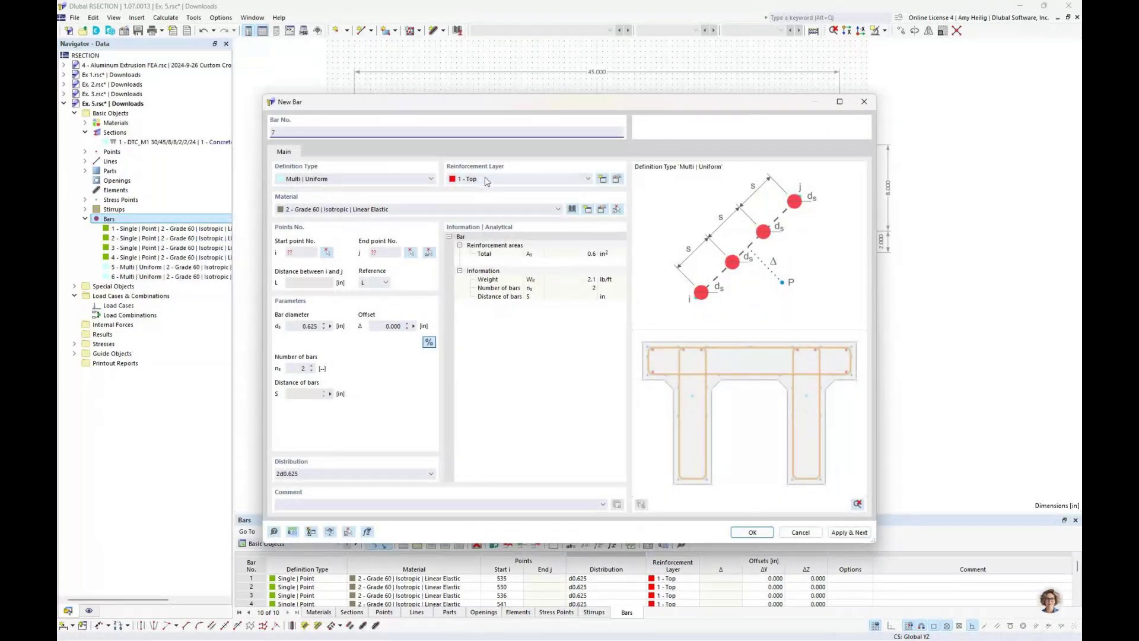
left_click(358, 183)
left_click(349, 200)
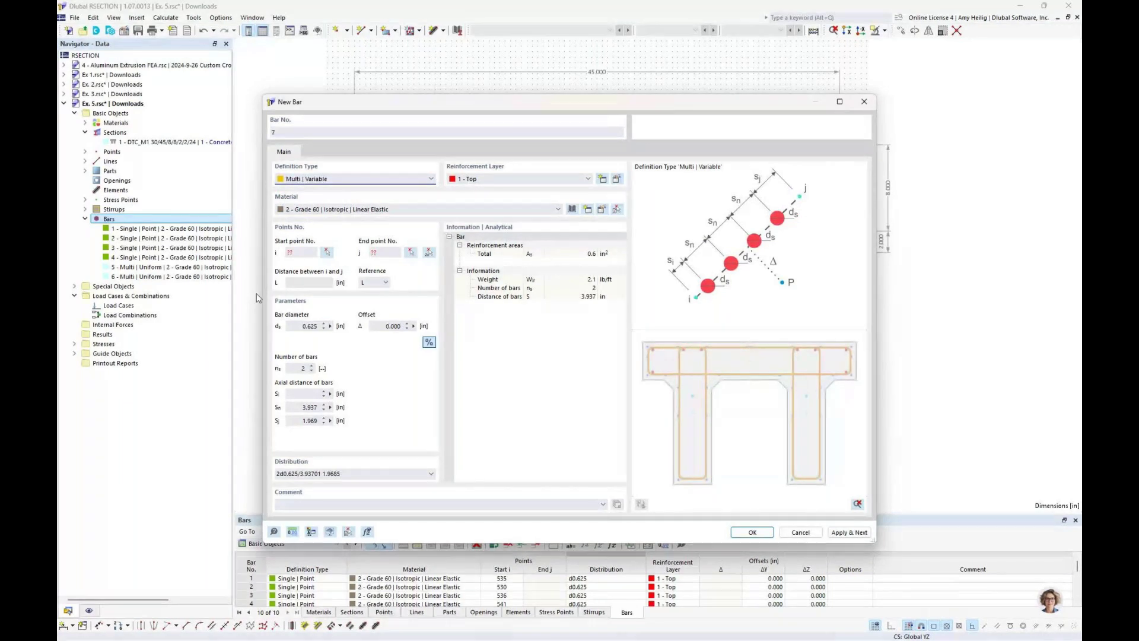
- Set the variable bar row to 5 bars, running from the left web stirrup's top point 546 to the right web stirrup's point 558
double_click(303, 368)
type("5")
left_click(429, 252)
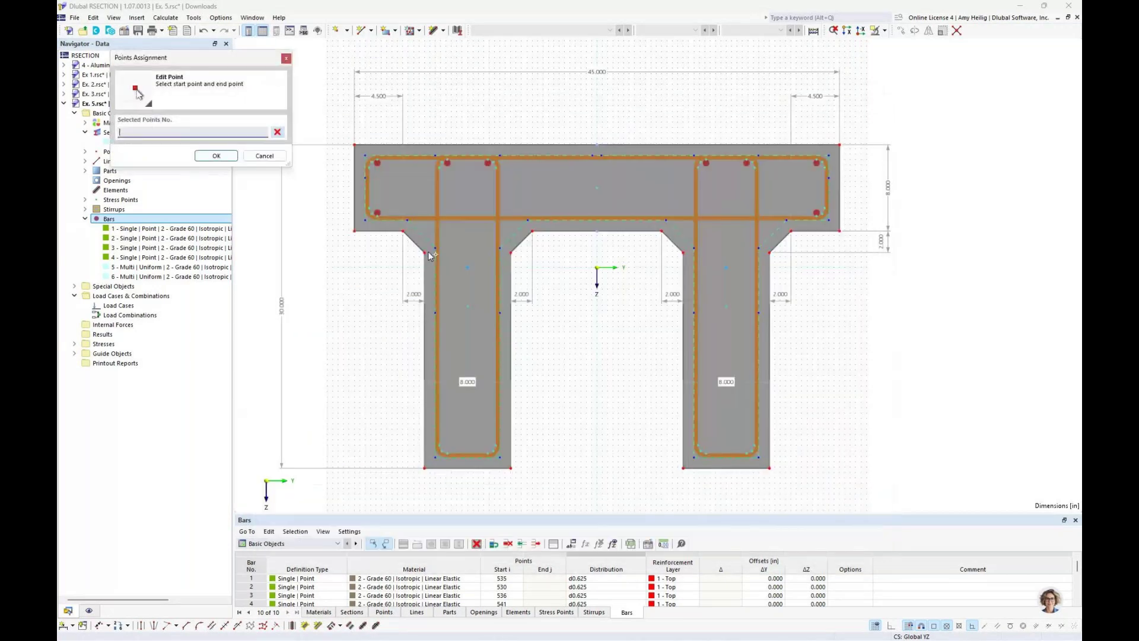
scroll(530, 169, "up", 3)
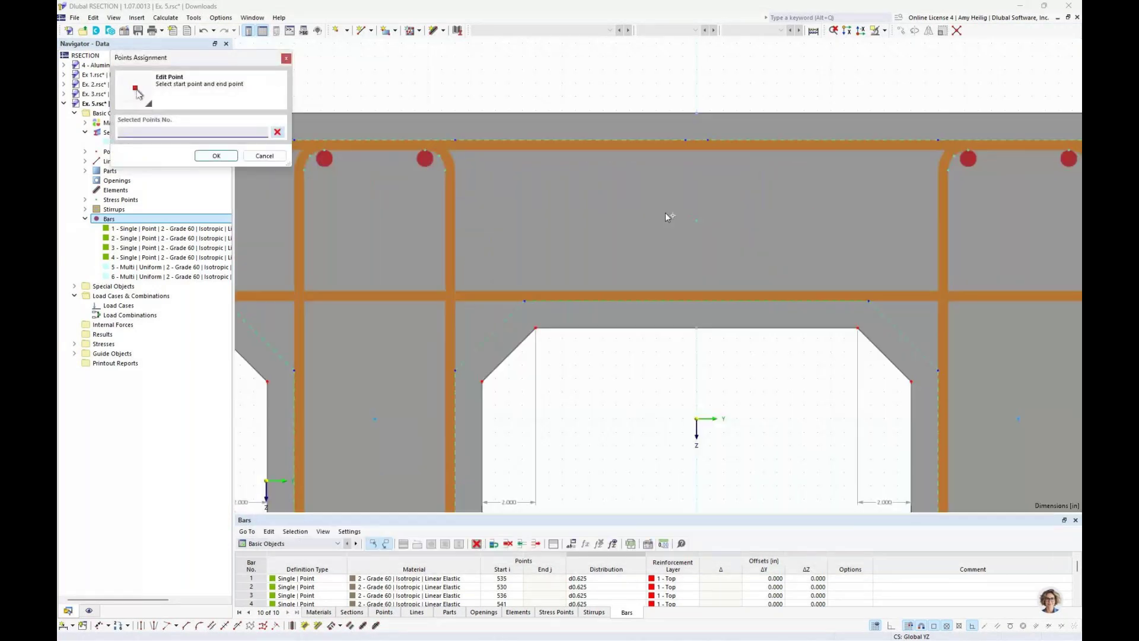
left_click(363, 178)
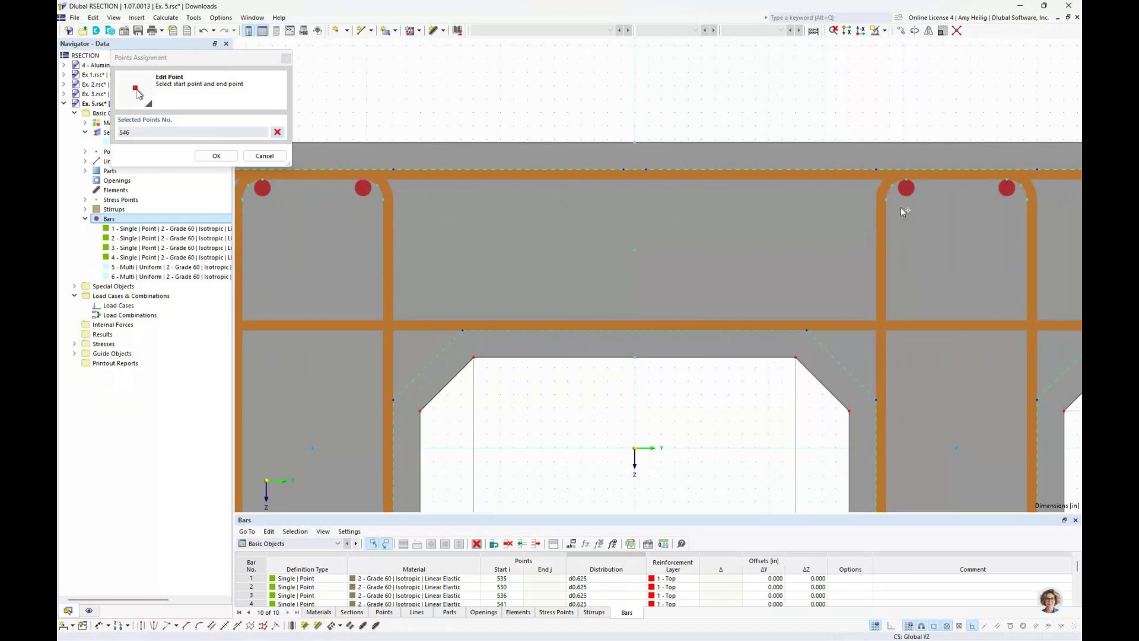
left_click(907, 180)
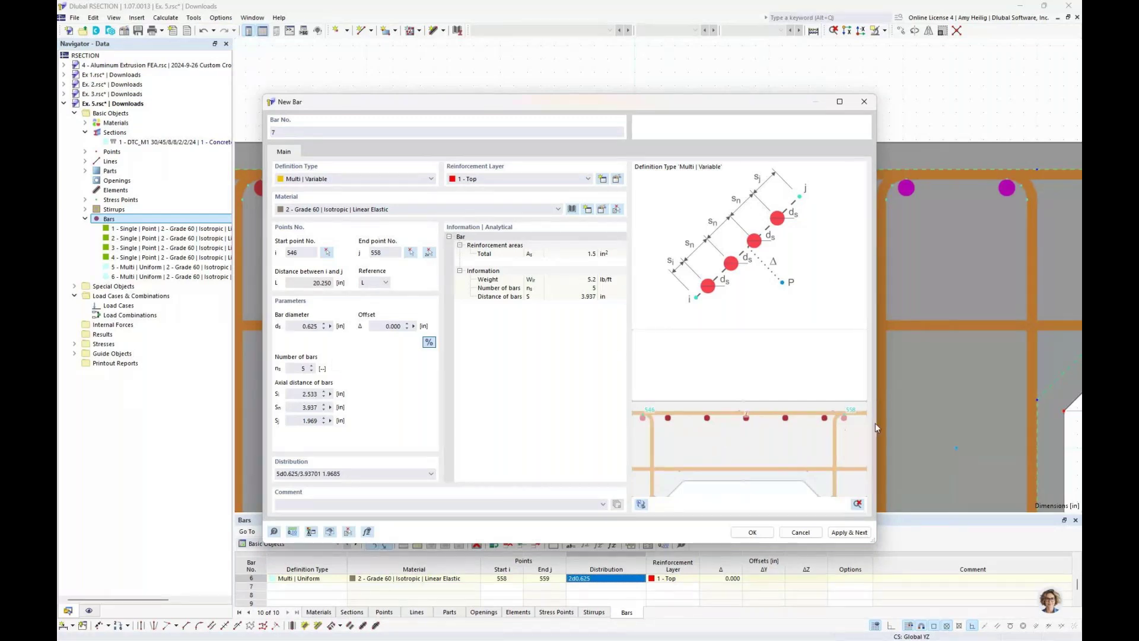
- Set the row to 4 bars with a 1.5 in start distance and 5.75 in intermediate spacing, and create it
left_click_drag(301, 394, 368, 402)
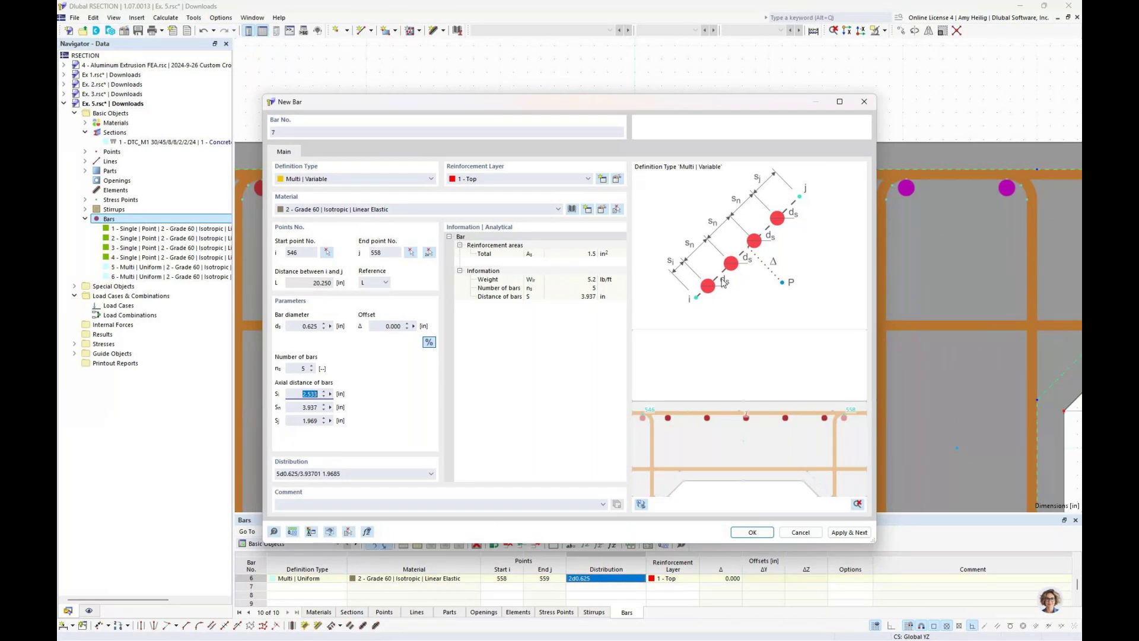
left_click(311, 371)
key("Tab")
type("1.5")
key("Tab")
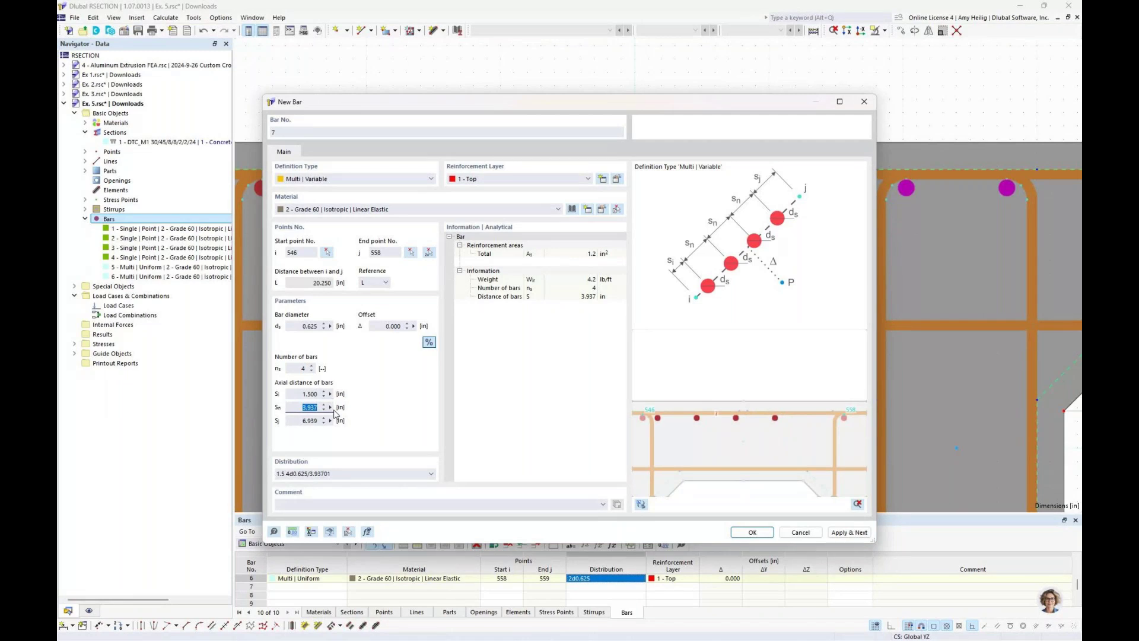
type("5.75")
key("Tab")
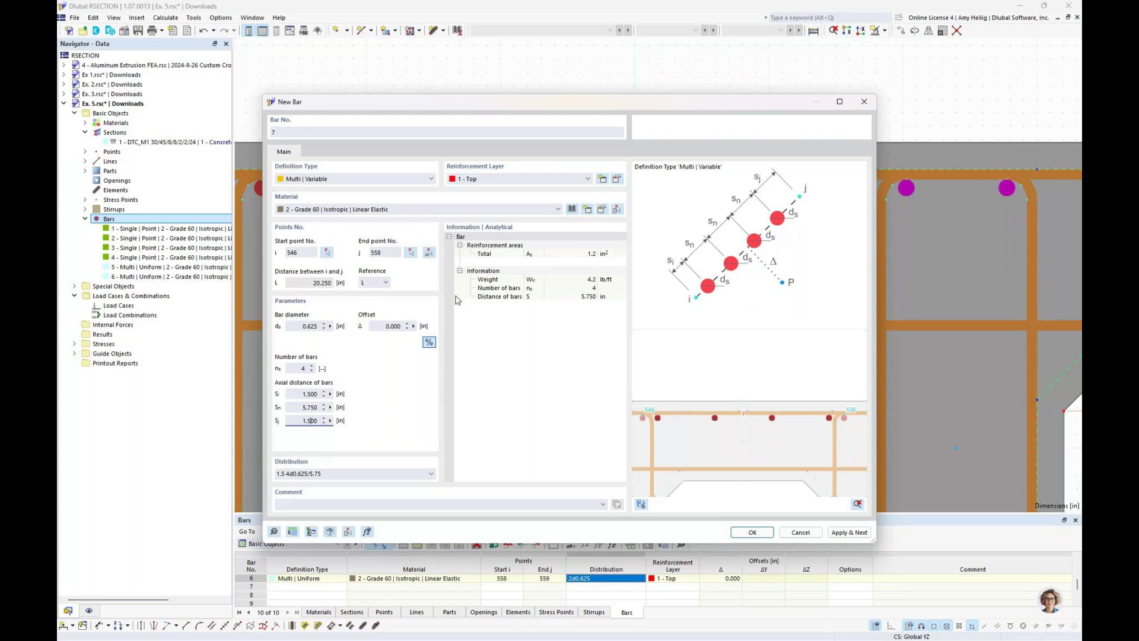
scroll(780, 435, "down", 2)
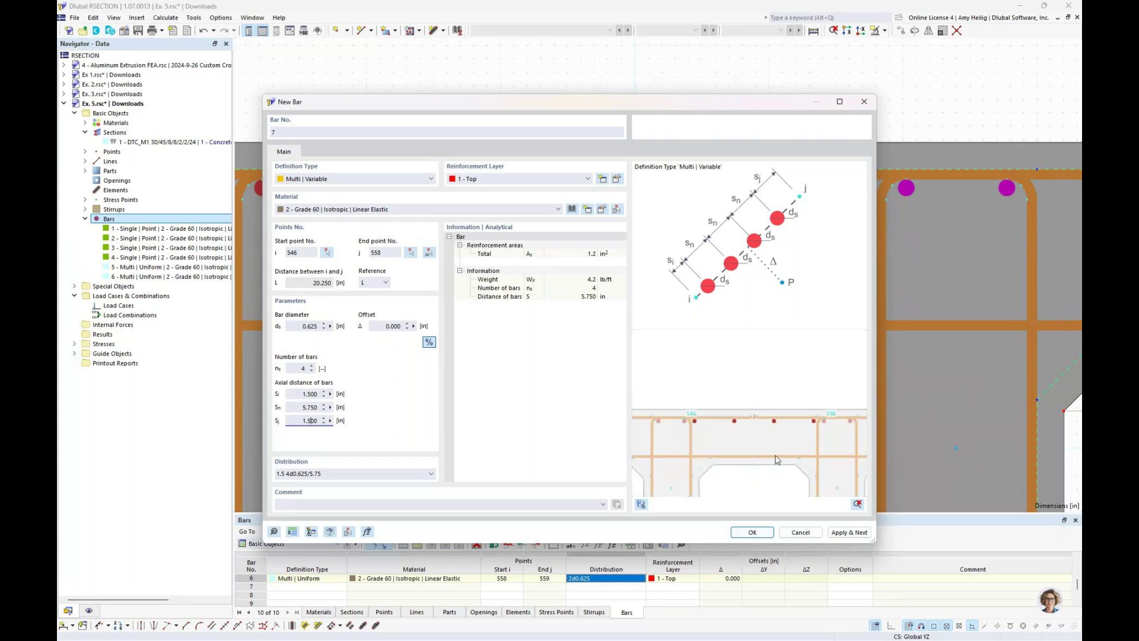
left_click(753, 532)
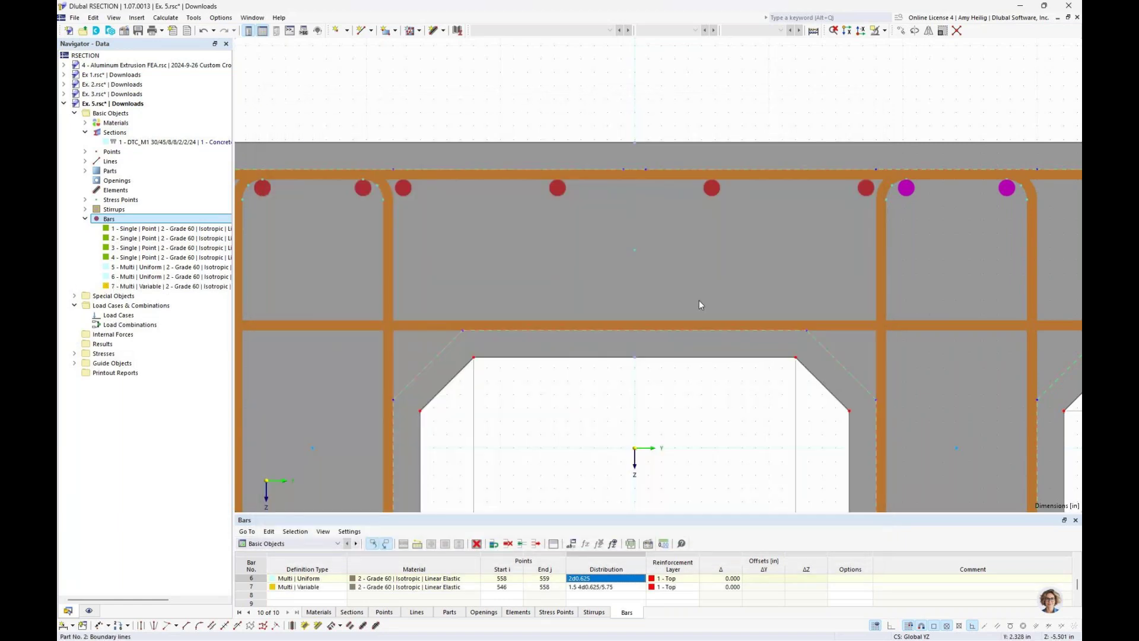
- Start a new bar in reinforcement layer 2 - Bottom with the definition type Multi | Uniform
scroll(699, 301, "down", 3)
left_click_drag(699, 300, 671, 320)
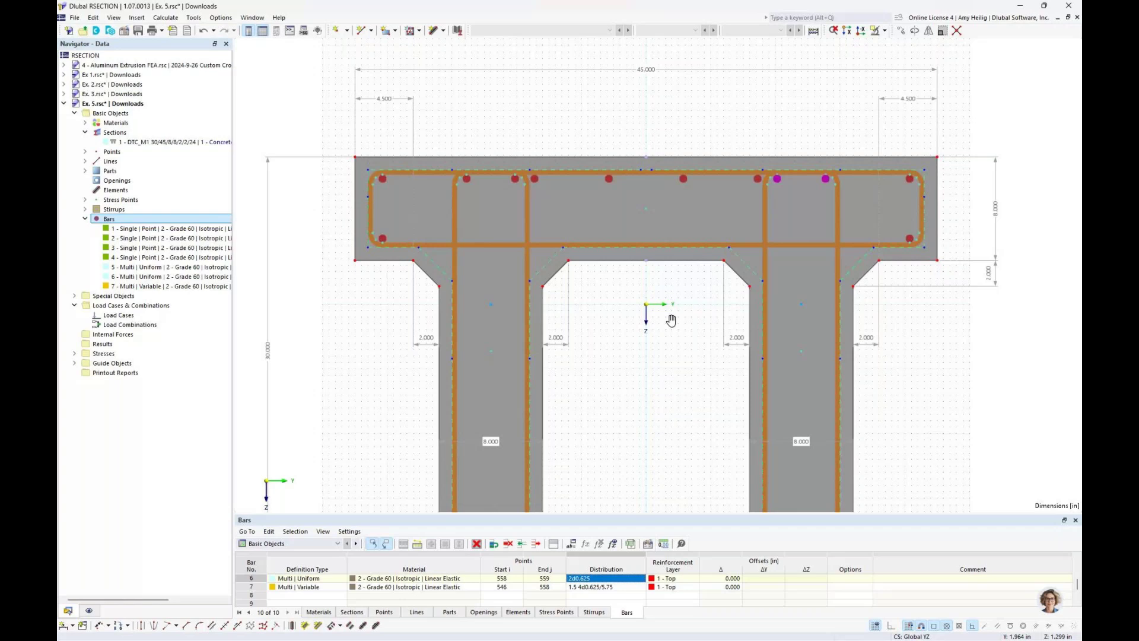
scroll(649, 314, "down", 1)
left_click_drag(649, 315, 641, 423)
scroll(641, 424, "up", 1)
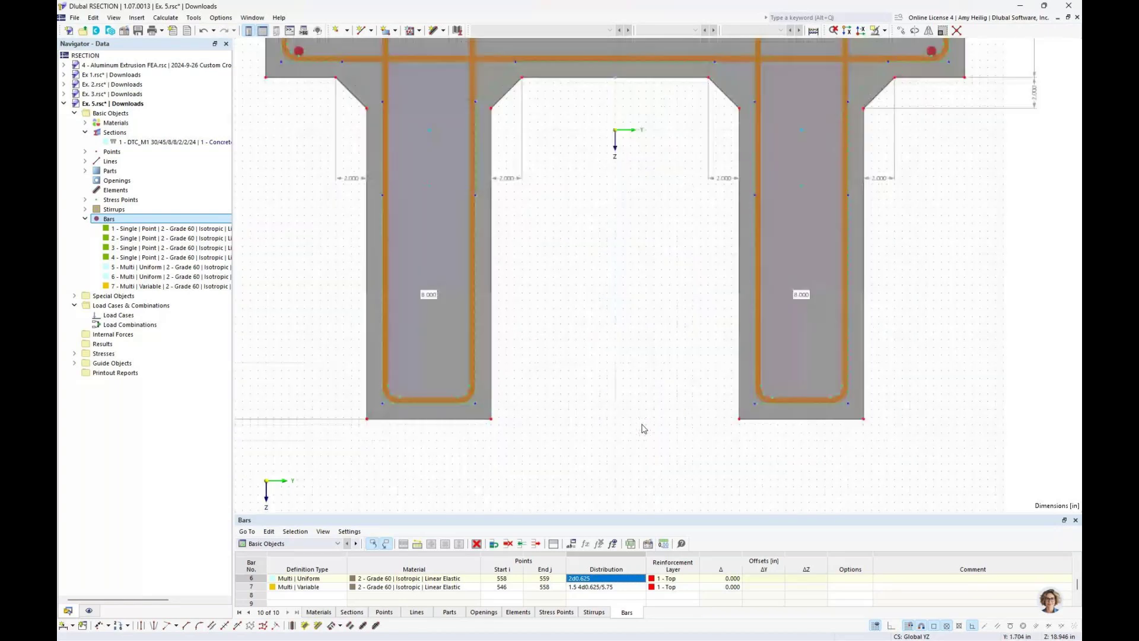
scroll(644, 428, "up", 1)
right_click(127, 219)
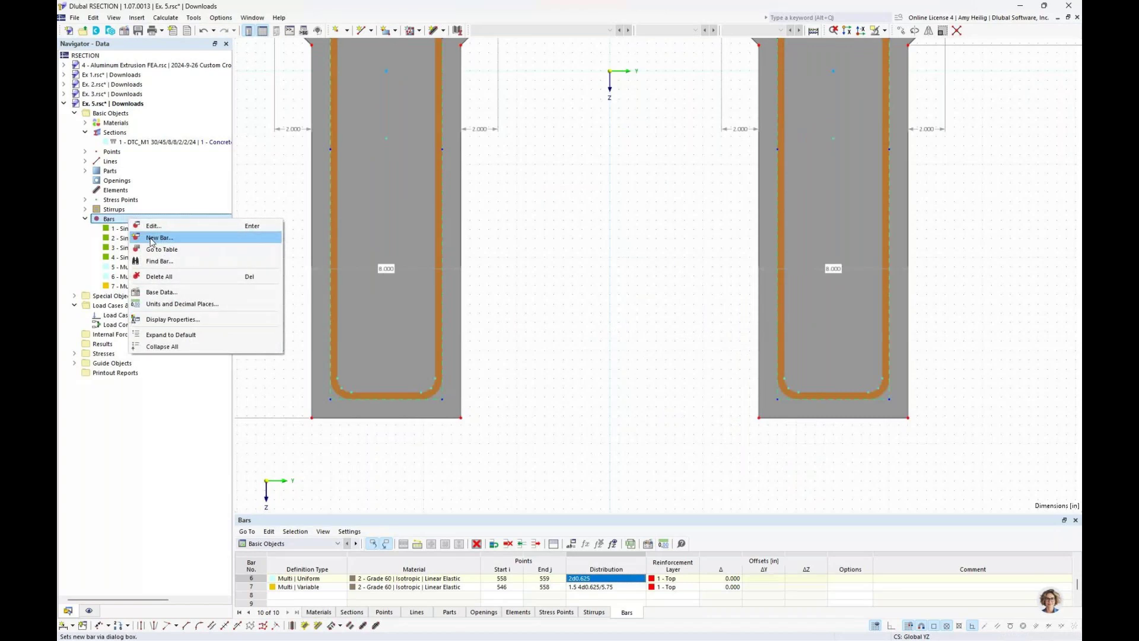
left_click(156, 238)
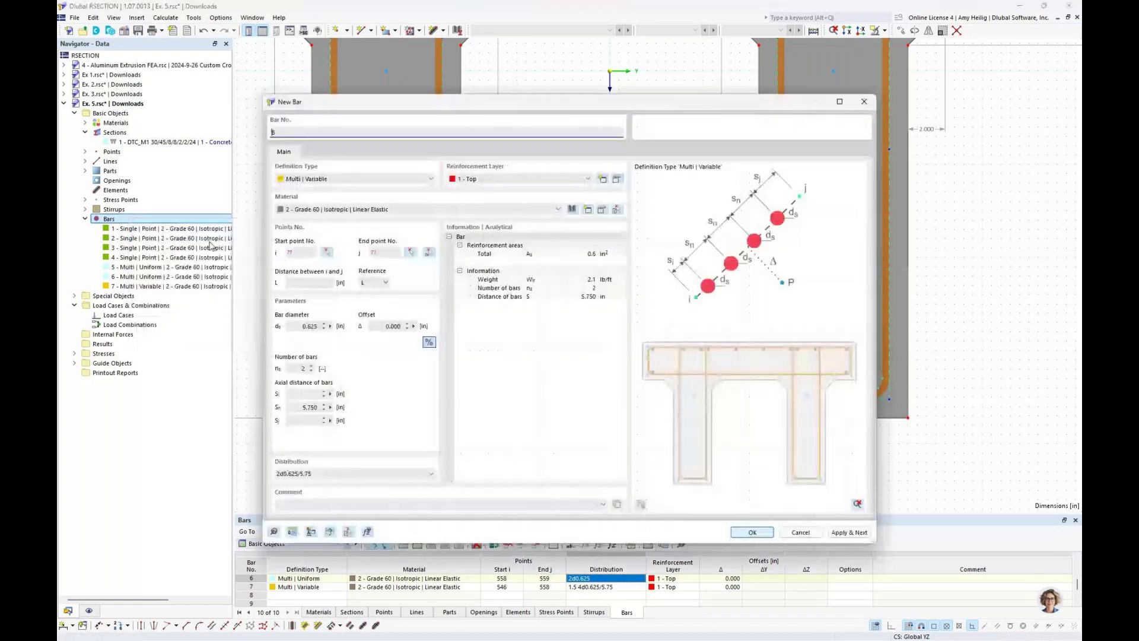
left_click(512, 177)
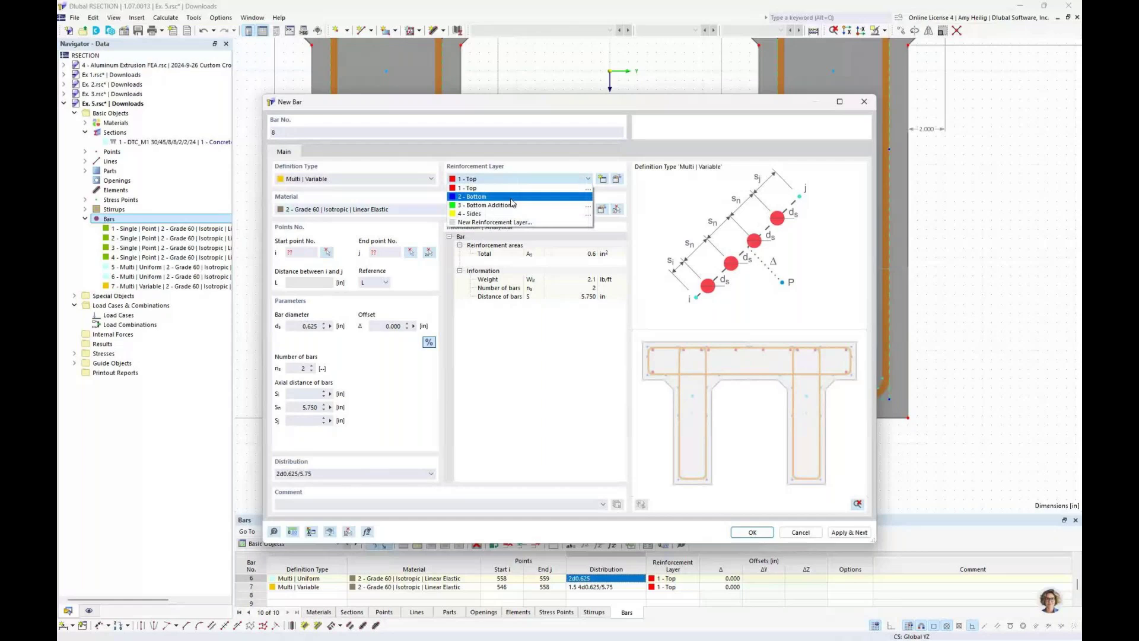
left_click(496, 197)
left_click(406, 179)
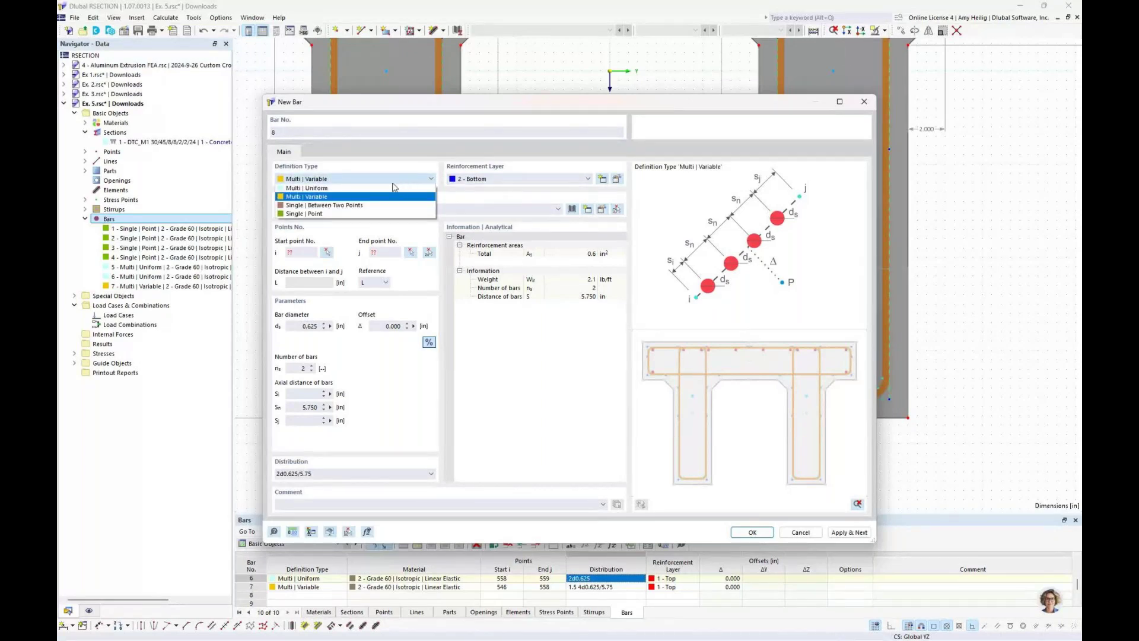
left_click(383, 188)
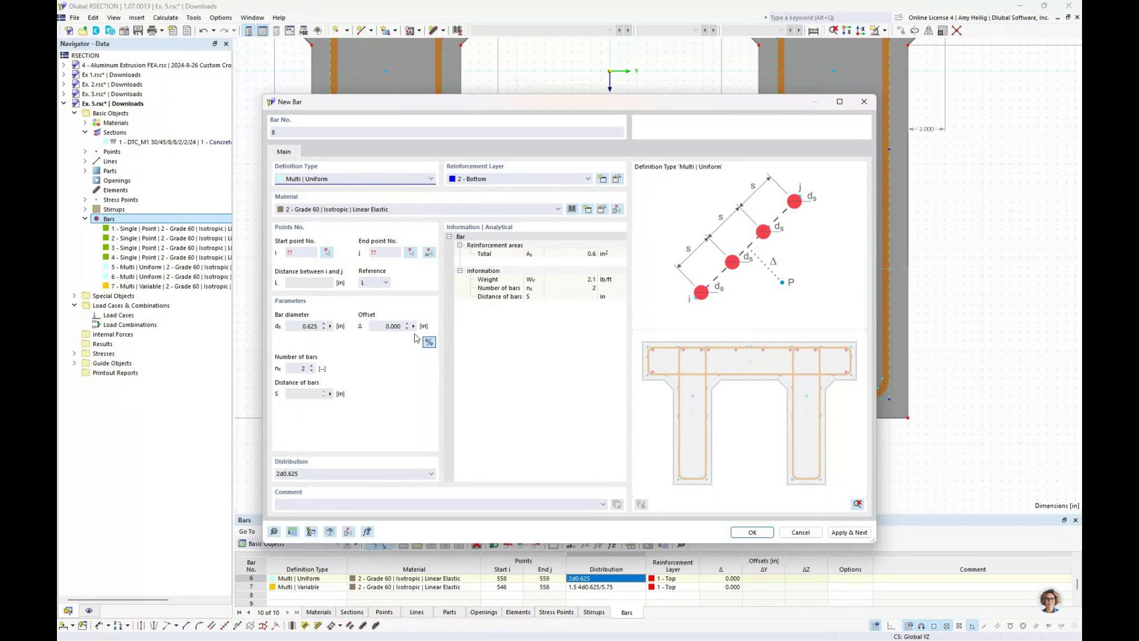
- Place the two bottom bars between the left web stirrup's lower inner bend points 552 and 551, and continue with another bar
left_click(429, 254)
scroll(337, 404, "up", 5)
left_click(359, 389)
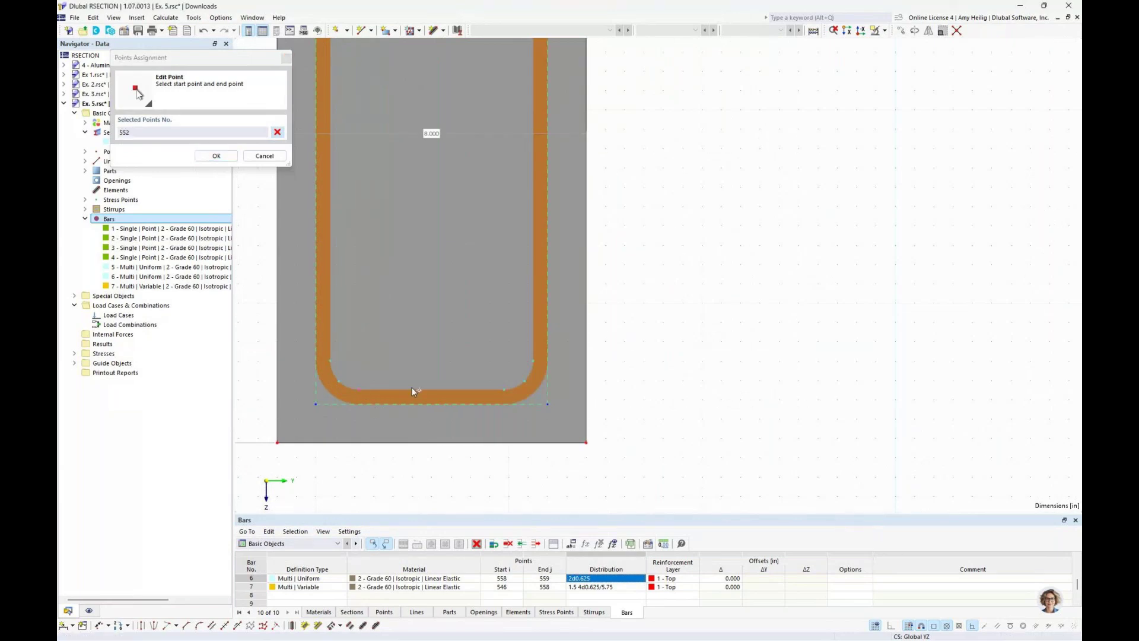
left_click(506, 390)
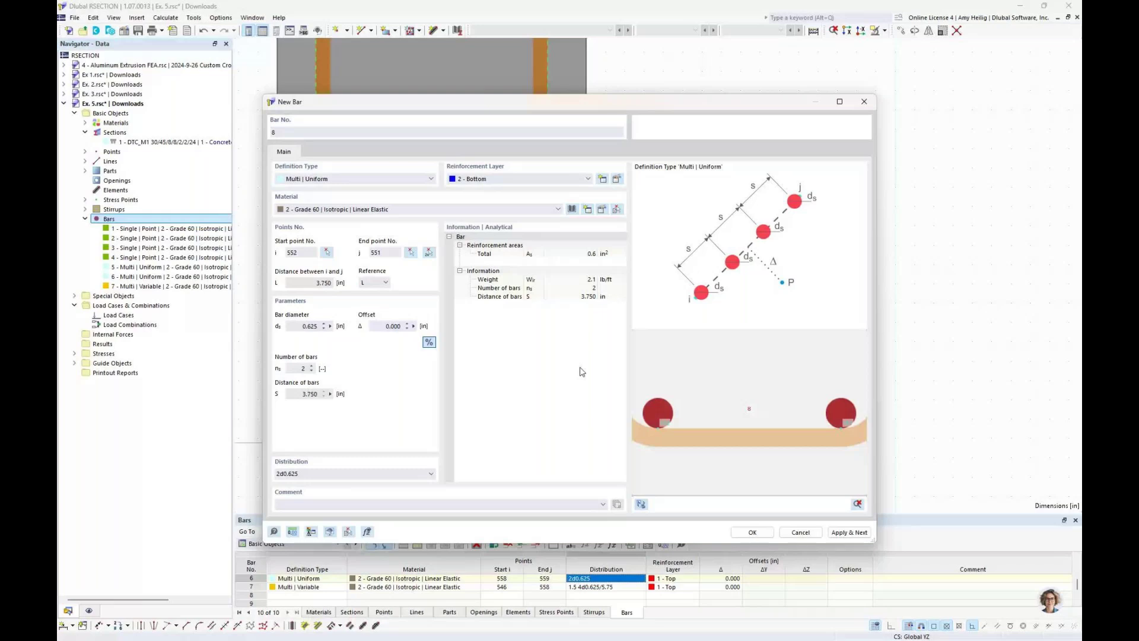
left_click(852, 530)
- Place the next pair of bottom bars between the right web stirrup's lower inner bend points 565 and 564
left_click(428, 252)
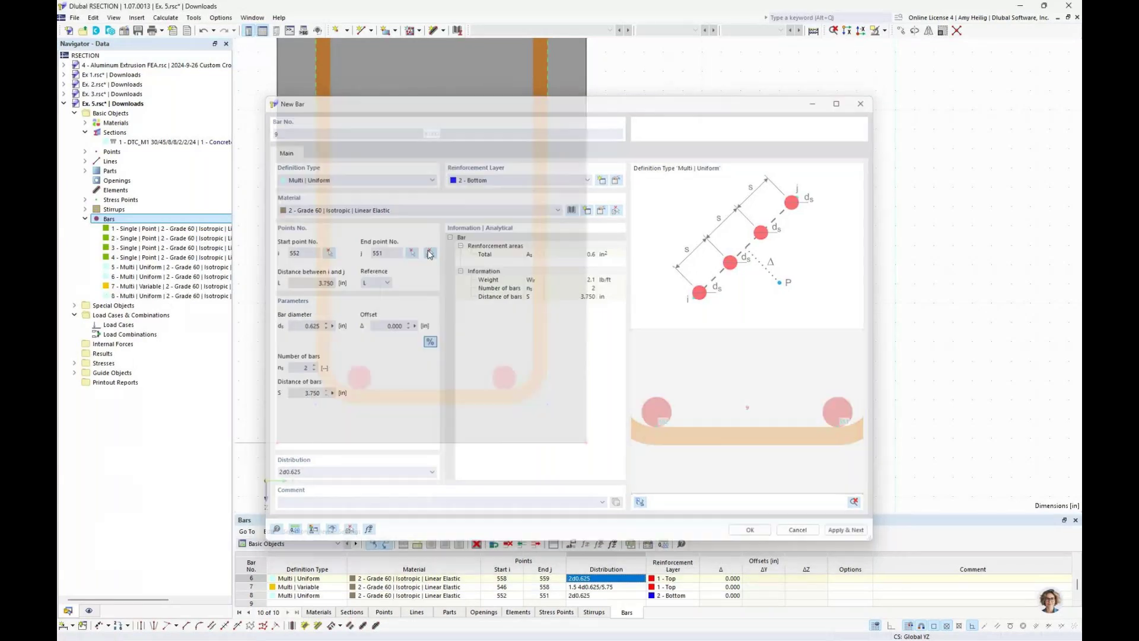
scroll(631, 344, "up", 2)
left_click(633, 349)
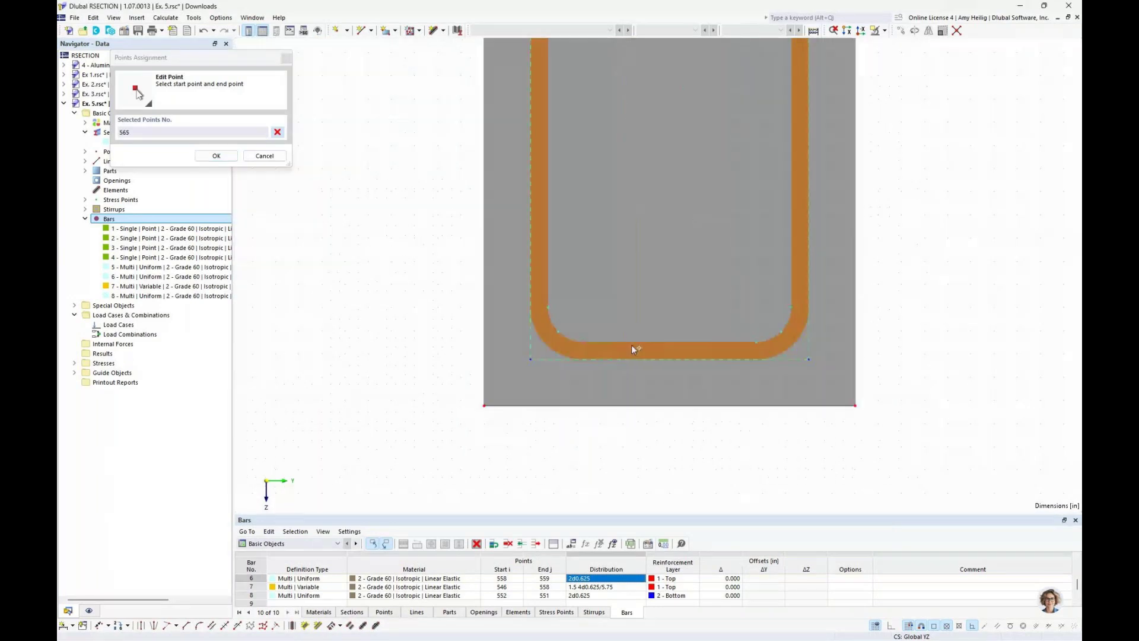
left_click(557, 331)
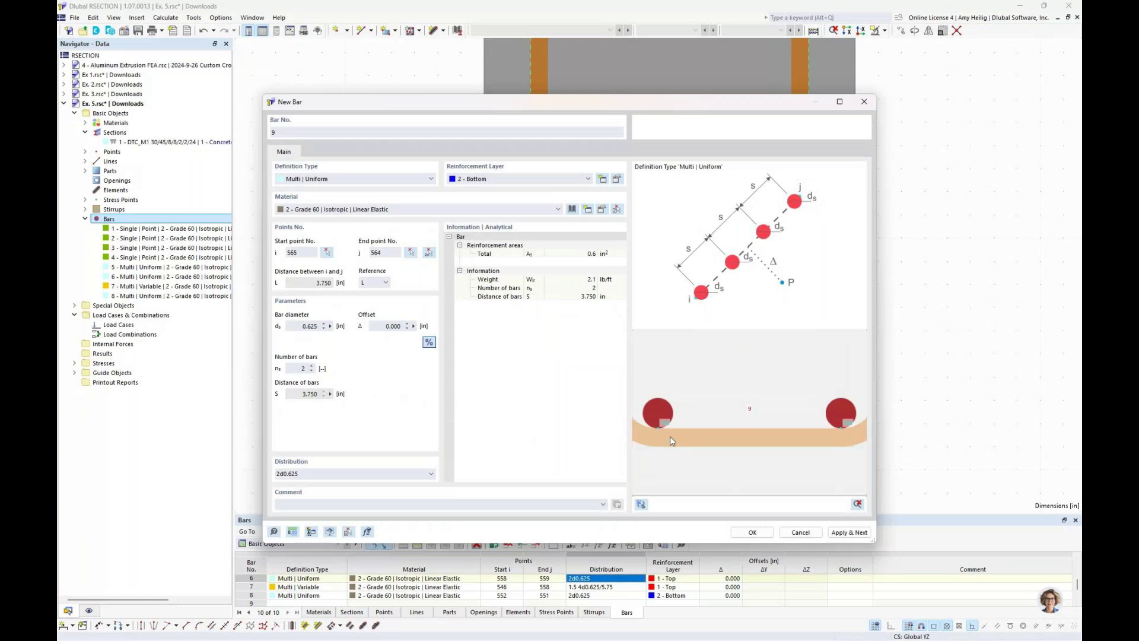
key("Return")
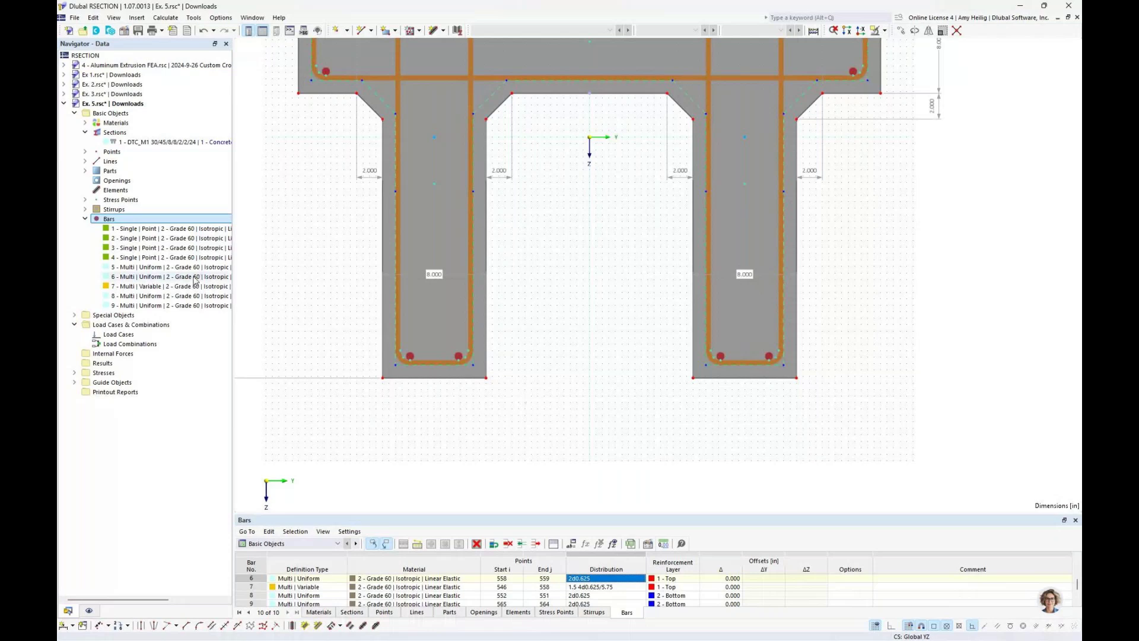
- Start a new Multi | Uniform bar in reinforcement layer 3 - Bottom Additional with 3 bars
right_click(116, 219)
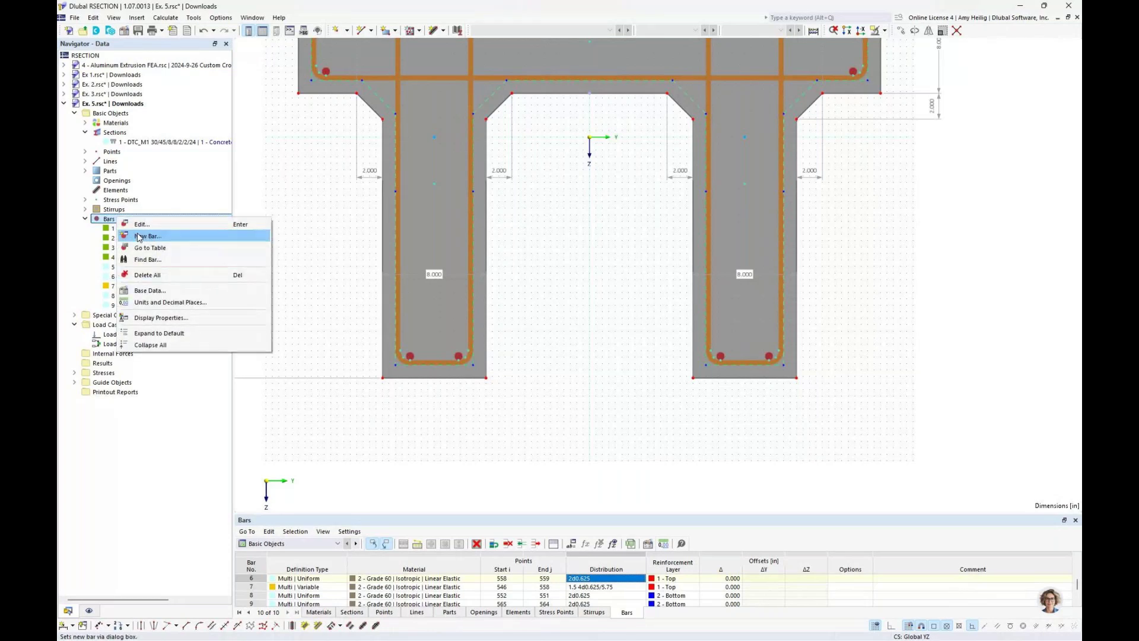
left_click(138, 236)
left_click(498, 180)
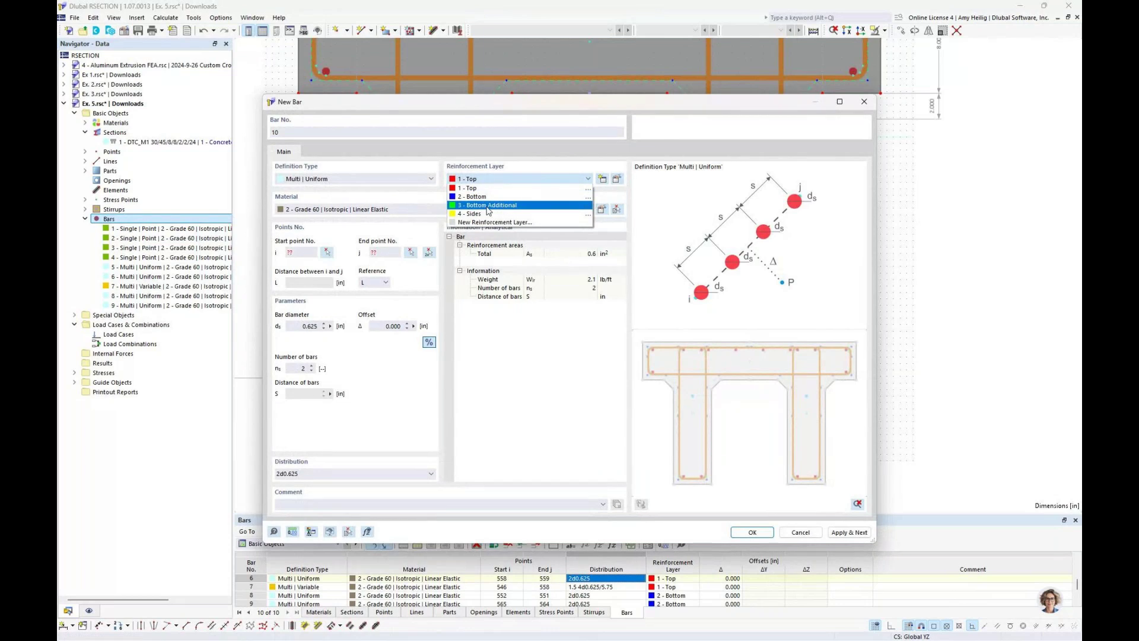
left_click(488, 206)
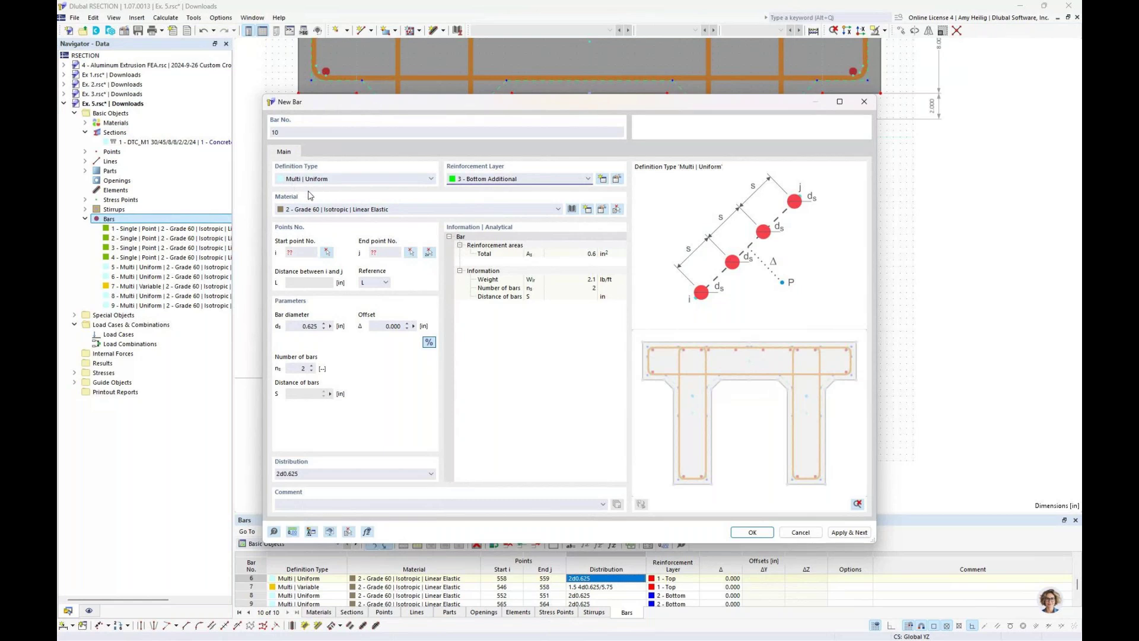
left_click(311, 366)
- Assign the three additional bars to points 554 and 549 at the upper ends of the left web stirrup's bottom bends
left_click(429, 254)
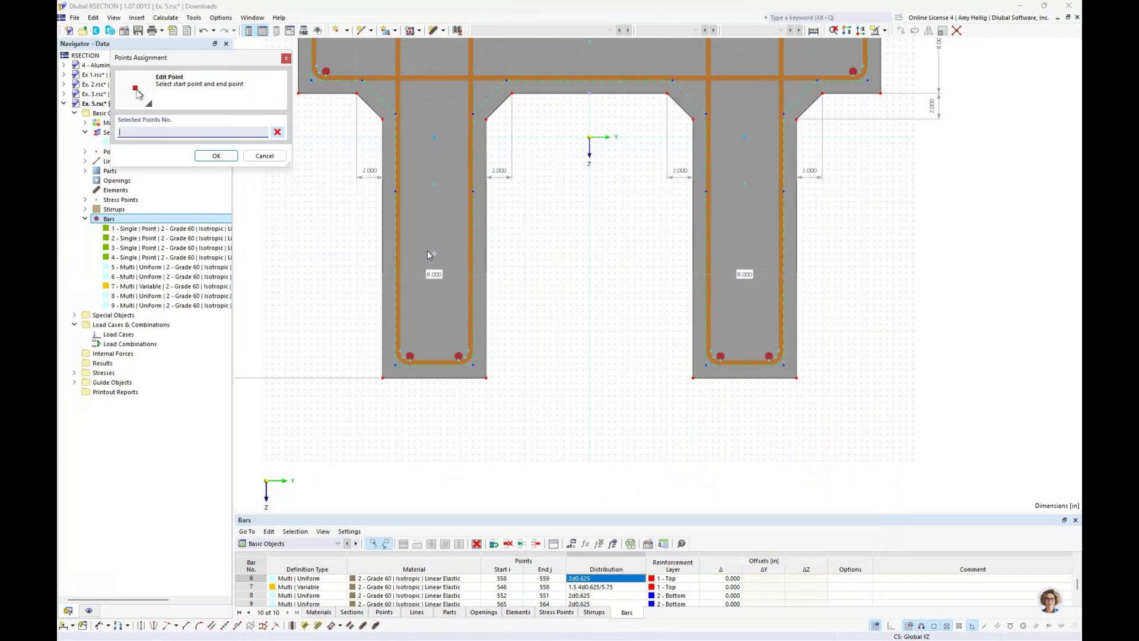
scroll(387, 330, "up", 5)
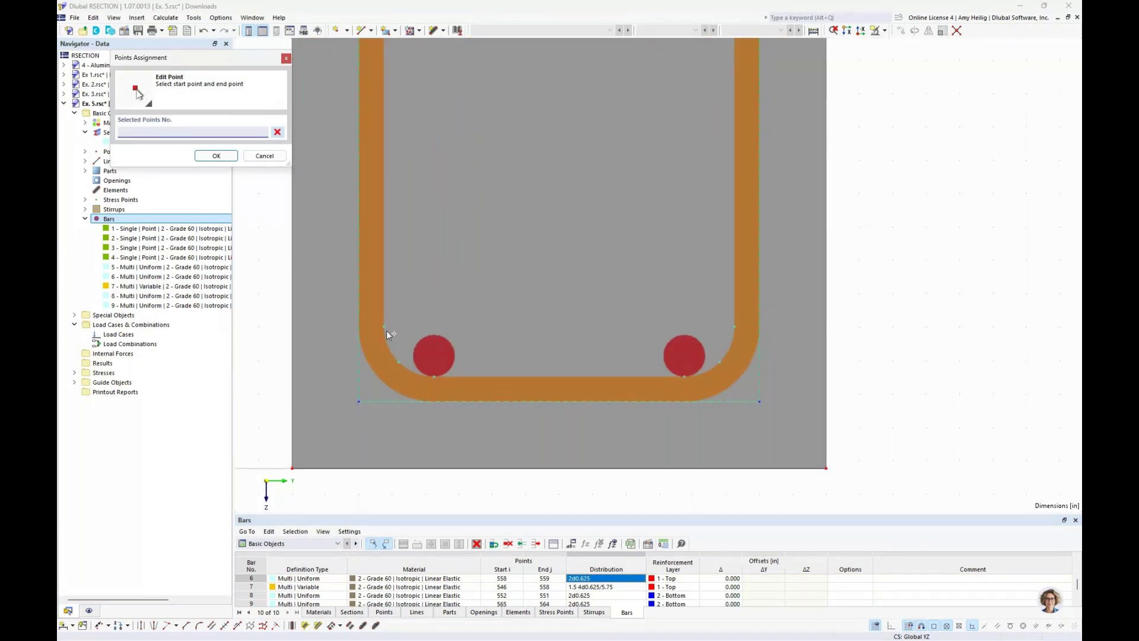
left_click(384, 326)
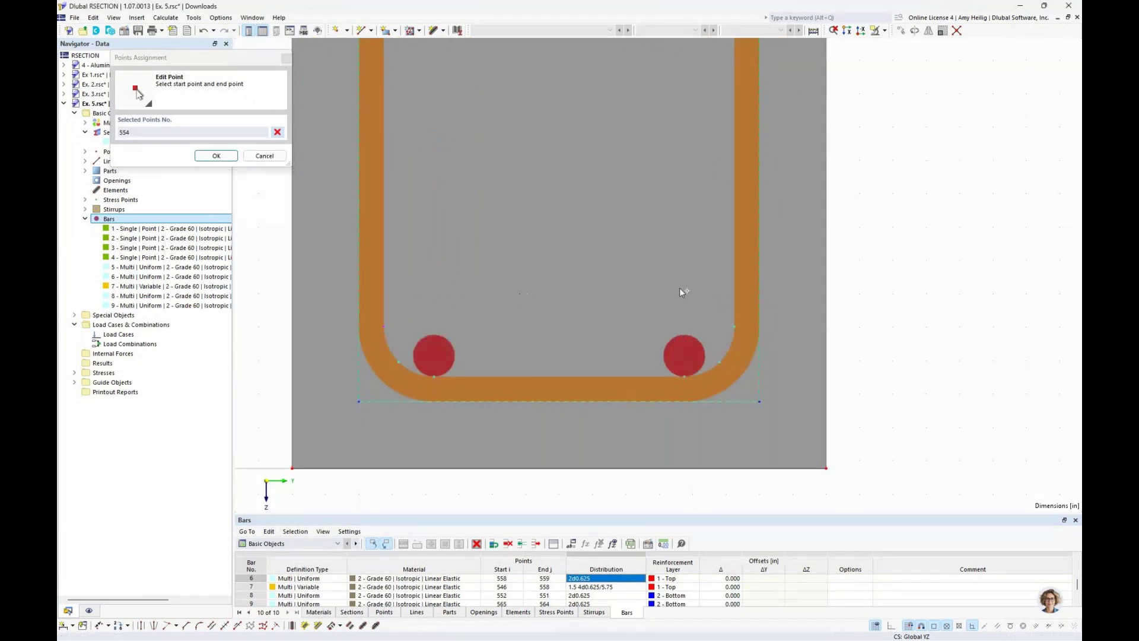
left_click(733, 325)
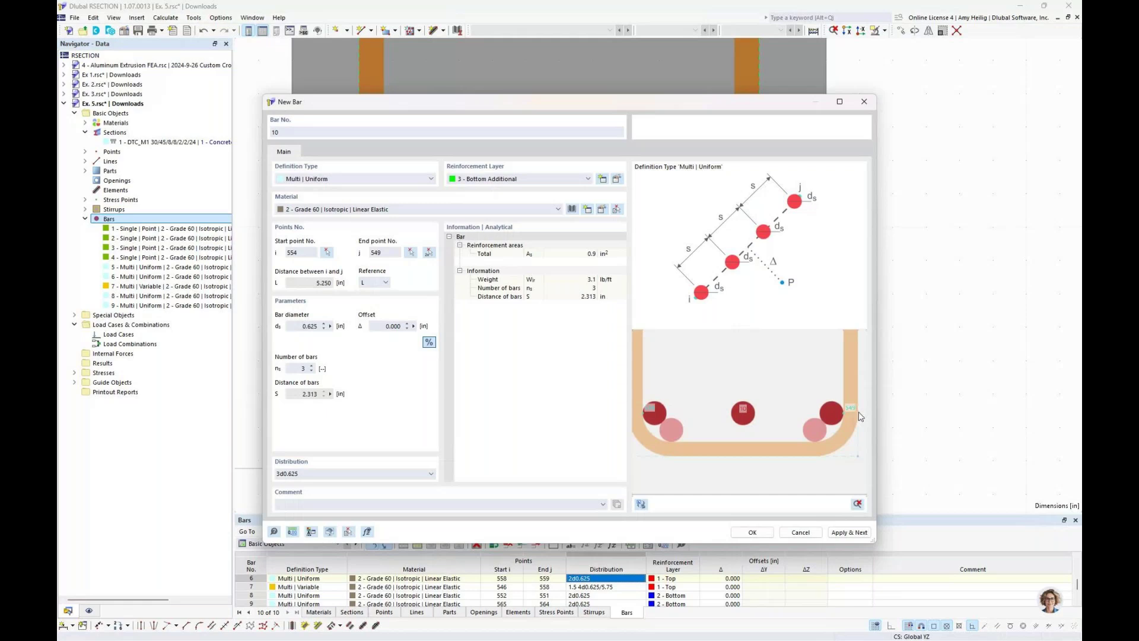
scroll(780, 423, "down", 2)
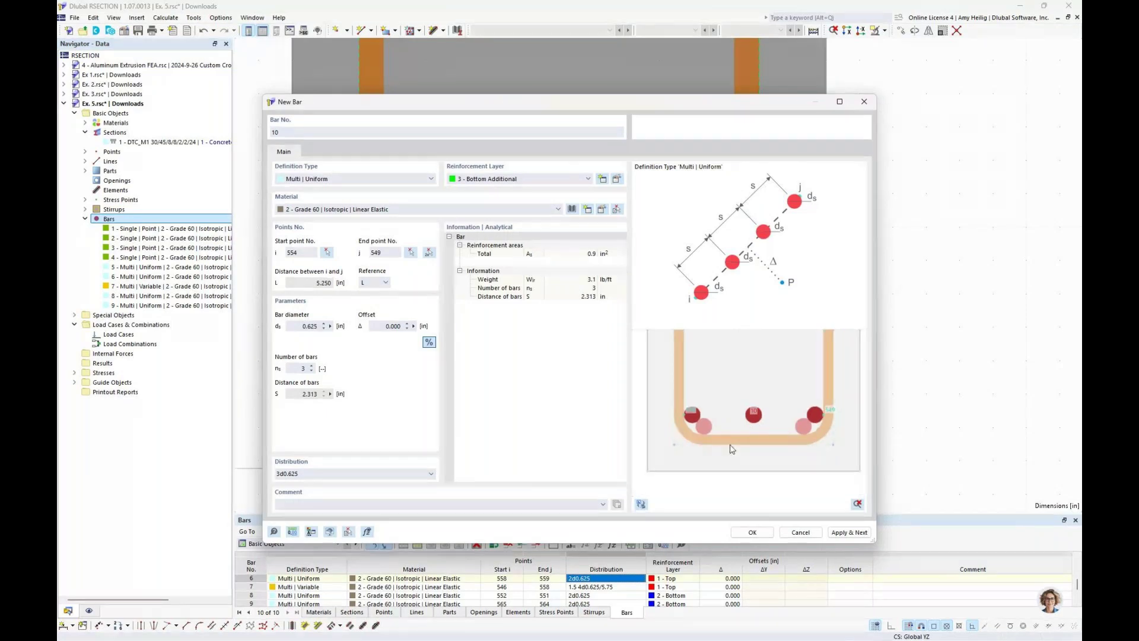
scroll(732, 449, "up", 3)
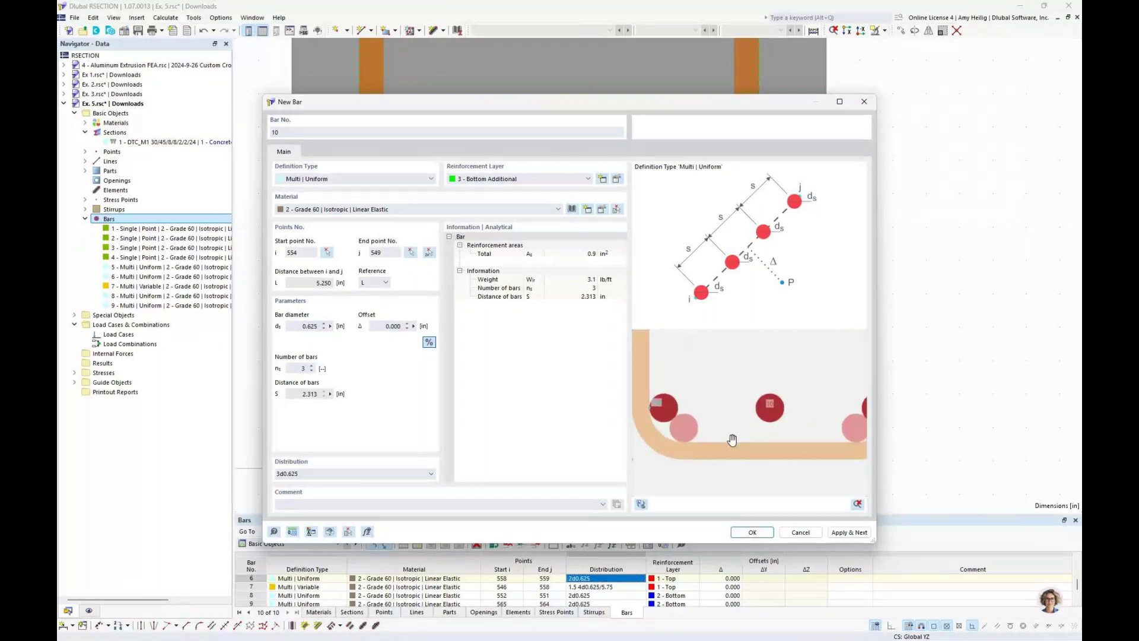
- Offset the three additional bars by 1 in, create them and continue with another bar
left_click(393, 326)
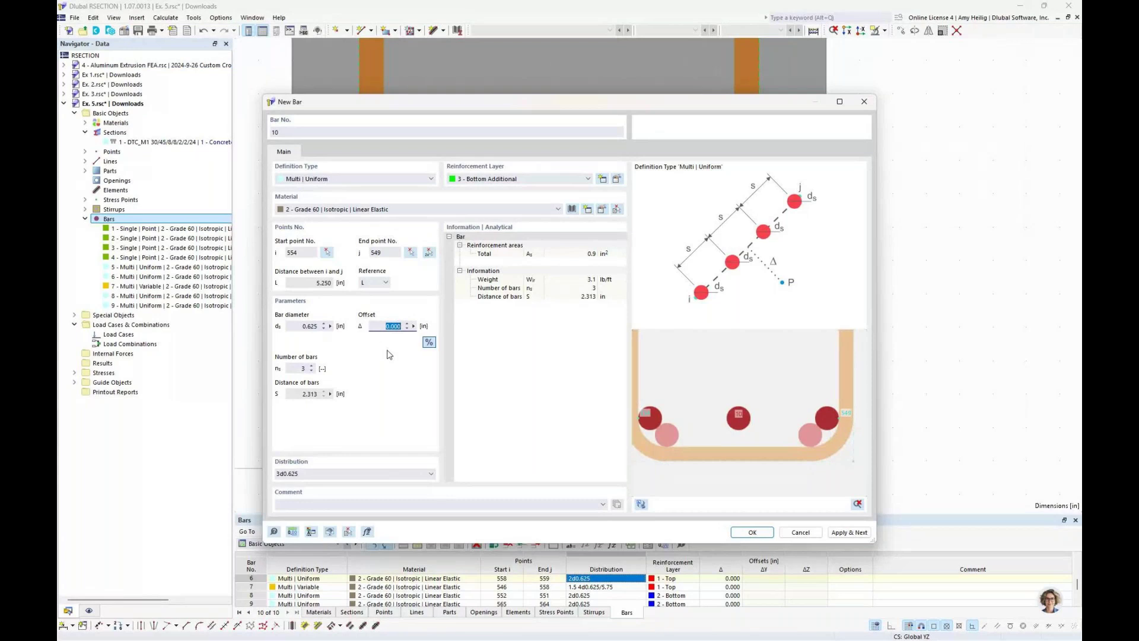
type("1")
key("Tab")
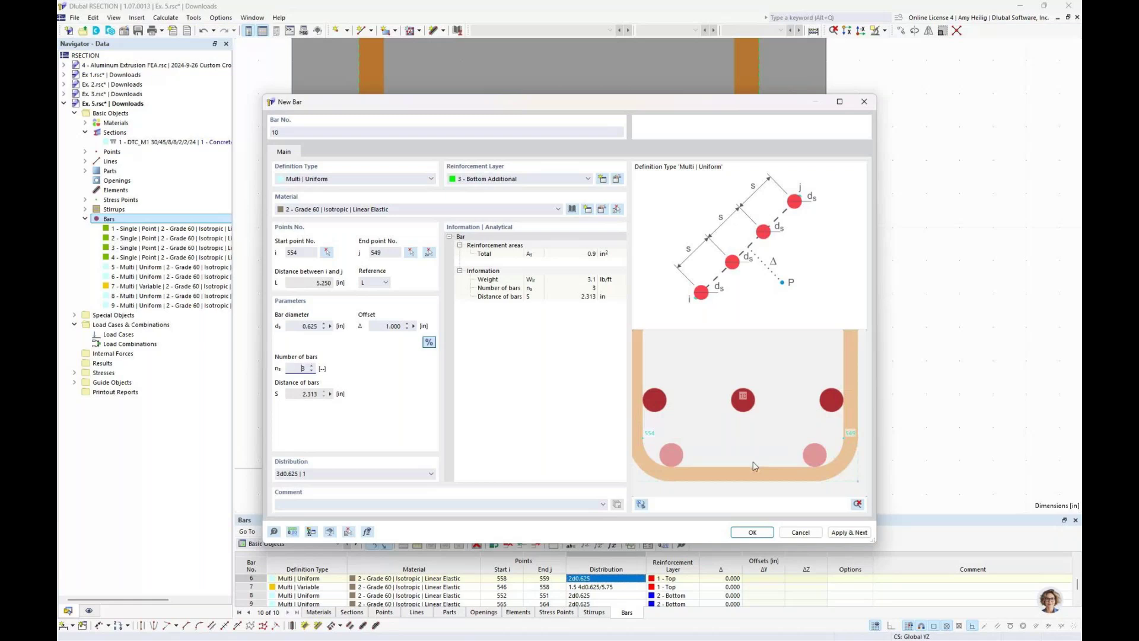
scroll(746, 468, "down", 3)
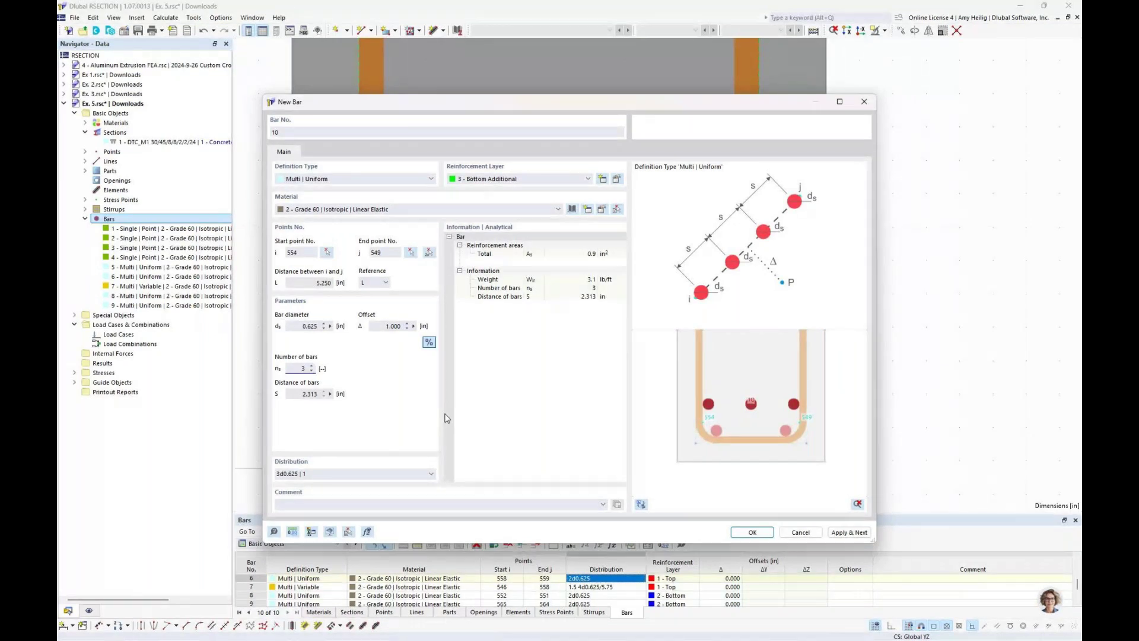
left_click(845, 533)
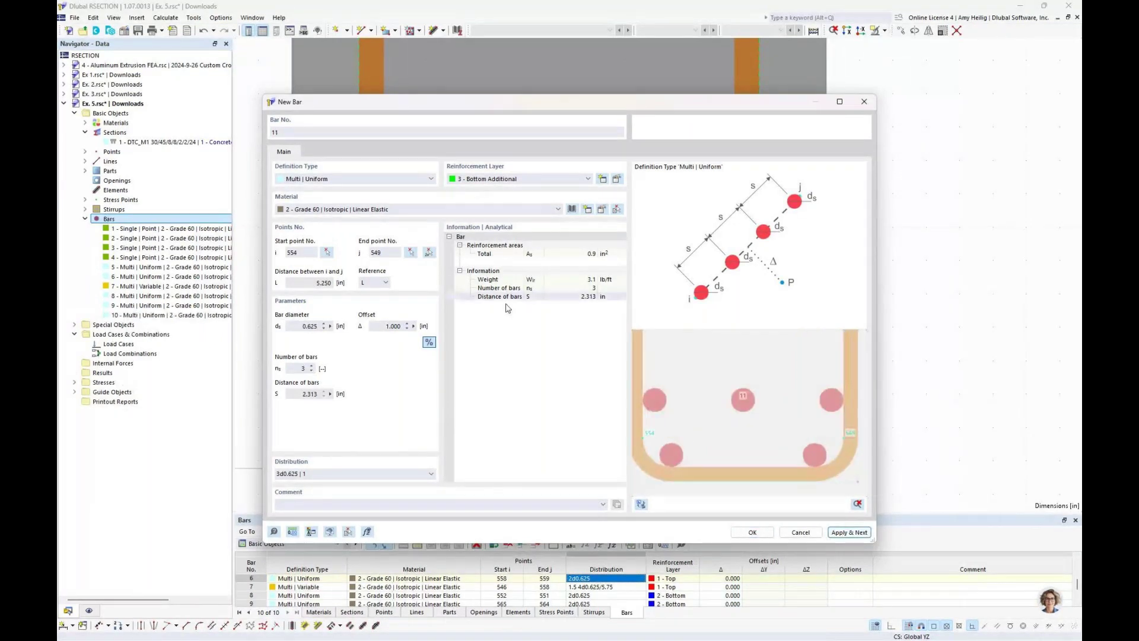
- Place another set of three additional bottom bars between points 567 and 562 at the right web stirrup's bottom bends and finish
left_click(428, 252)
scroll(586, 310, "down", 3)
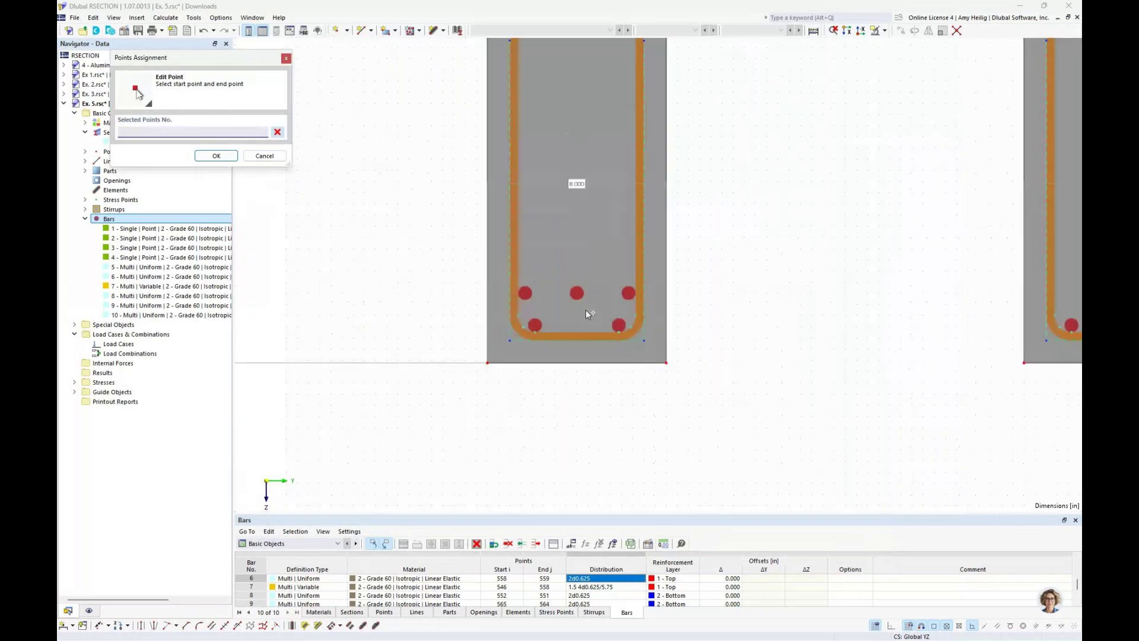
scroll(622, 326, "up", 3)
scroll(621, 325, "up", 1)
left_click(554, 322)
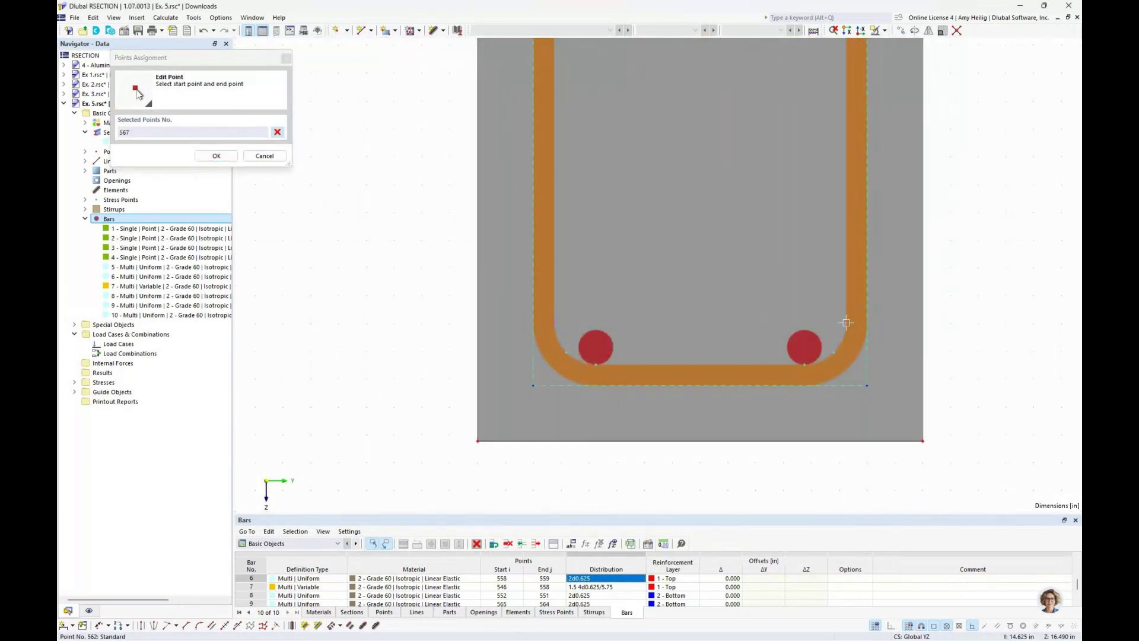
left_click(846, 322)
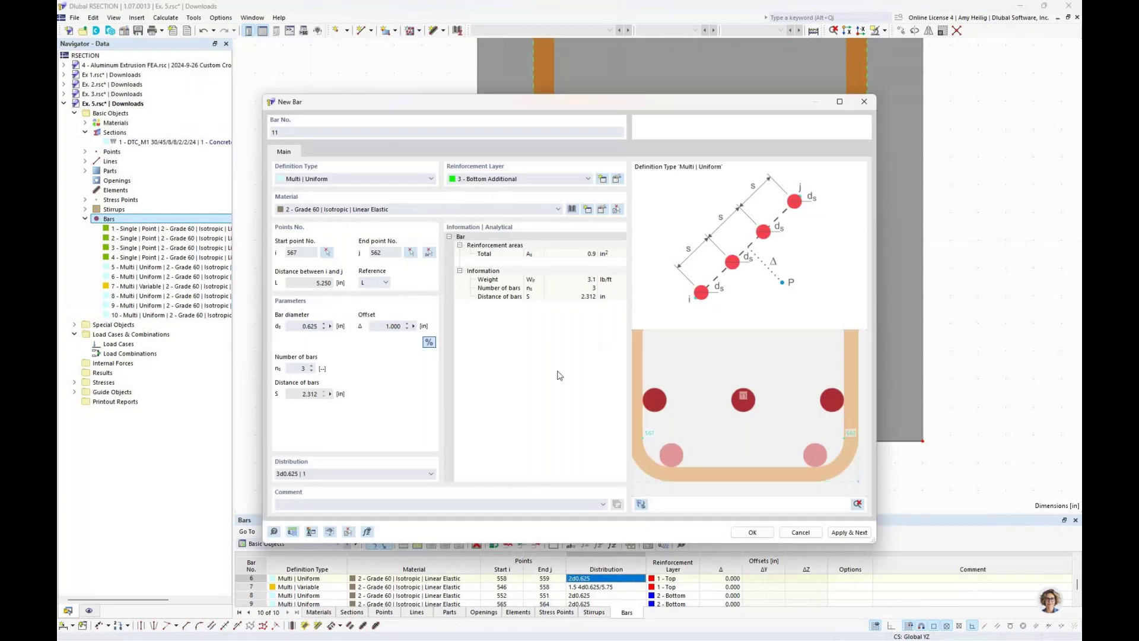
left_click(750, 532)
scroll(701, 319, "down", 3)
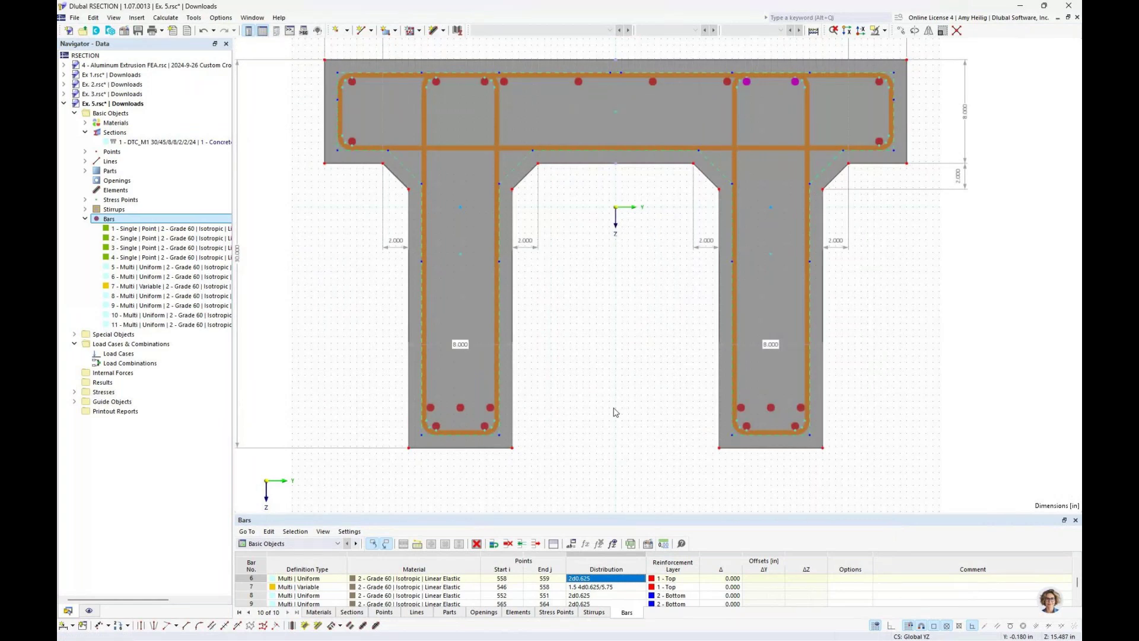
- Start a new bar with the Multi | Variable definition type in reinforcement layer 4 - Sides
right_click(128, 223)
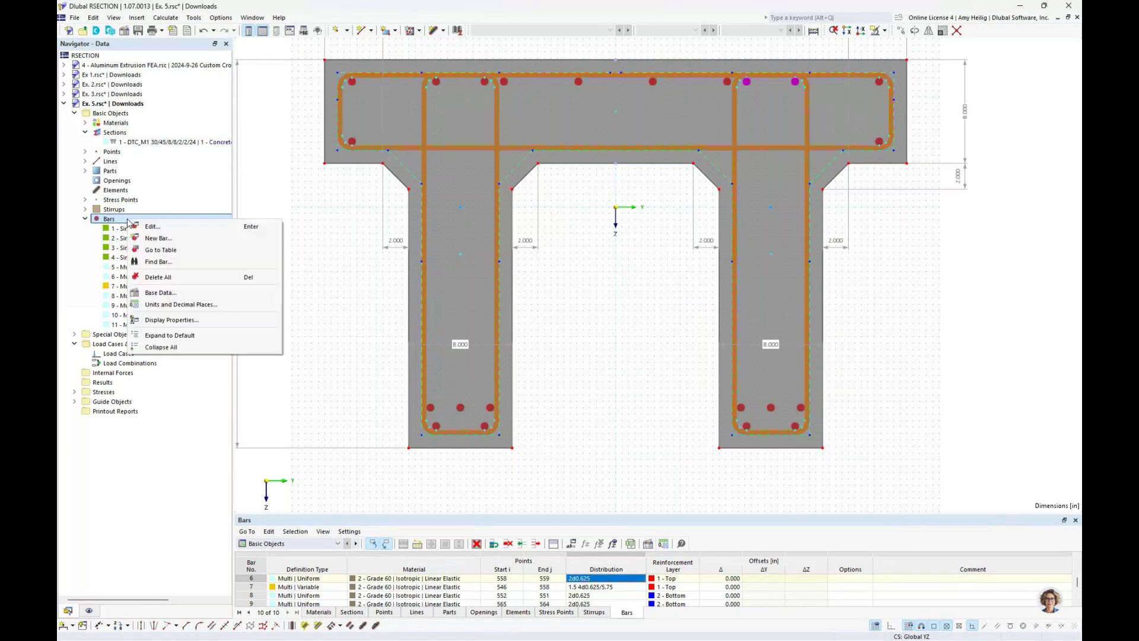
left_click(153, 239)
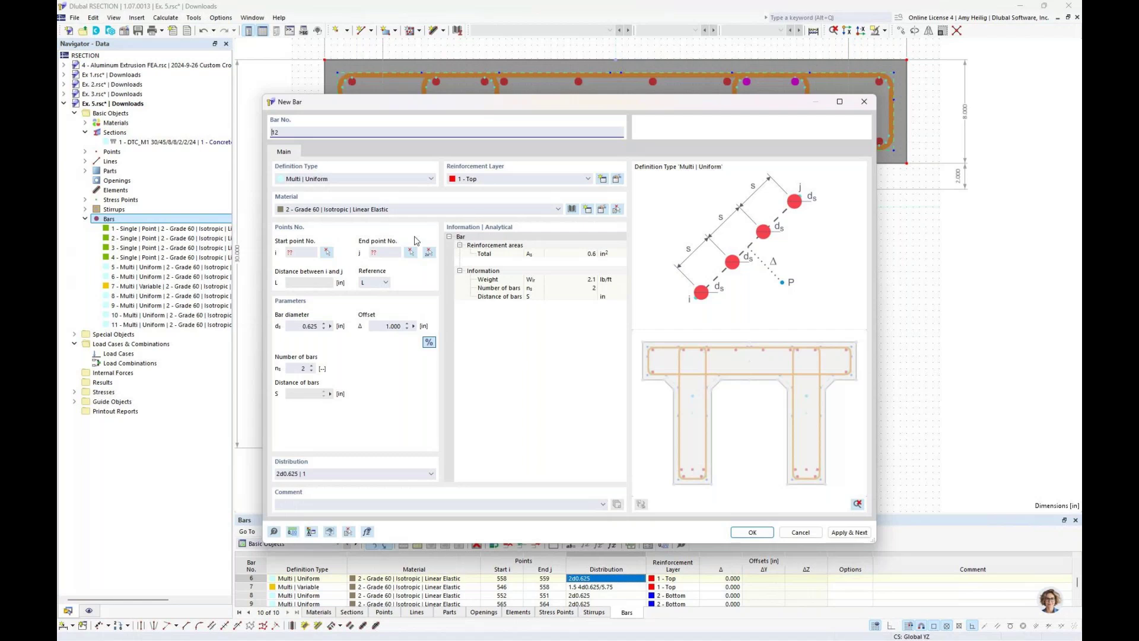
left_click(514, 178)
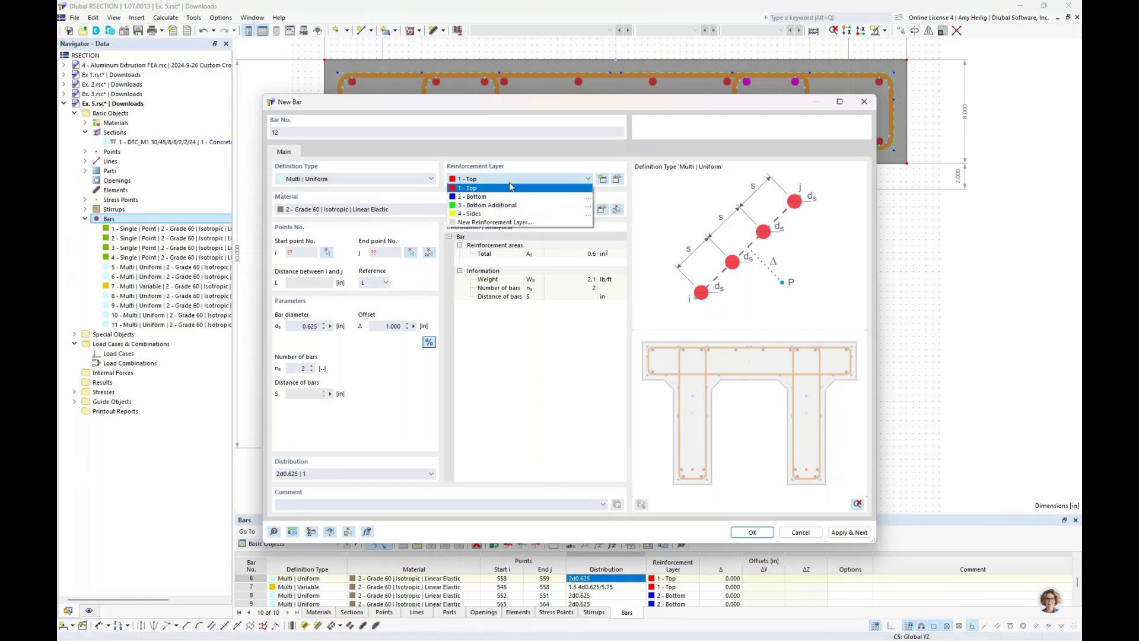
left_click(491, 215)
left_click(349, 180)
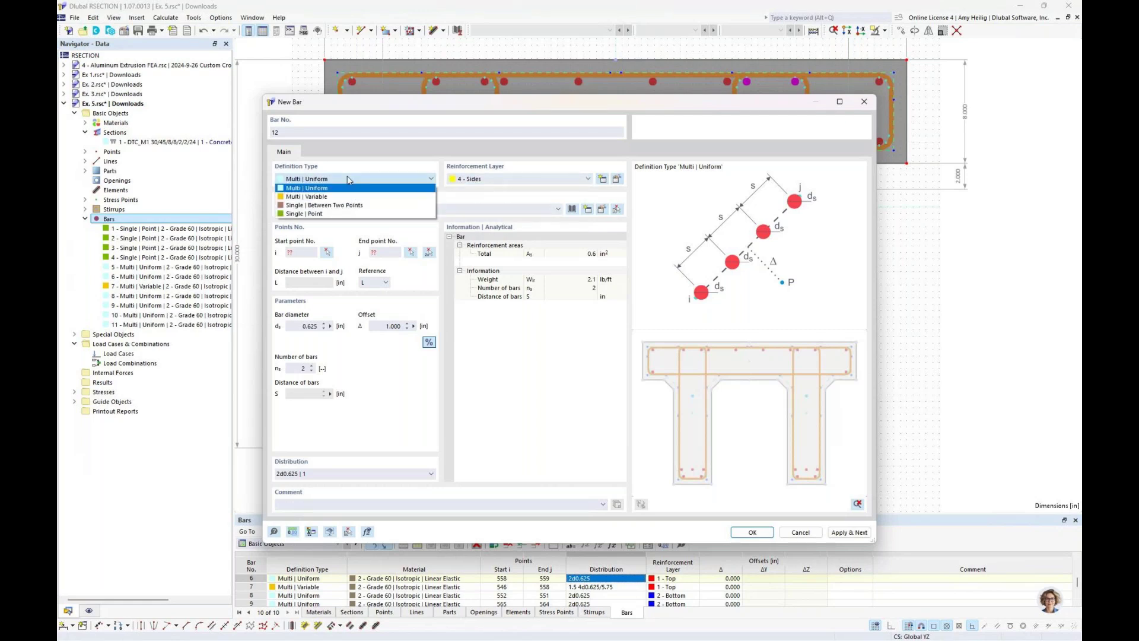
left_click(346, 196)
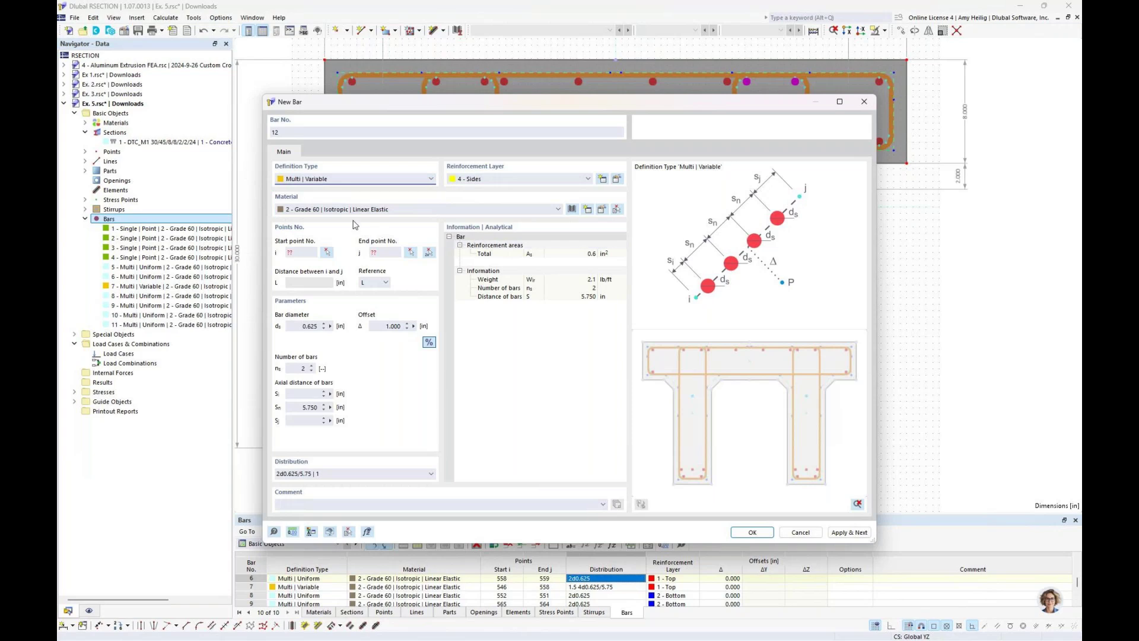
- Set the side reinforcement to 5 bars with a 0.375 in diameter and an offset of 0 in
double_click(307, 369)
type("5")
double_click(309, 327)
type("0.375")
double_click(391, 325)
type("0")
- Assign the side bars to points 543 and 554 along the outer leg of the left web stirrup
left_click(429, 256)
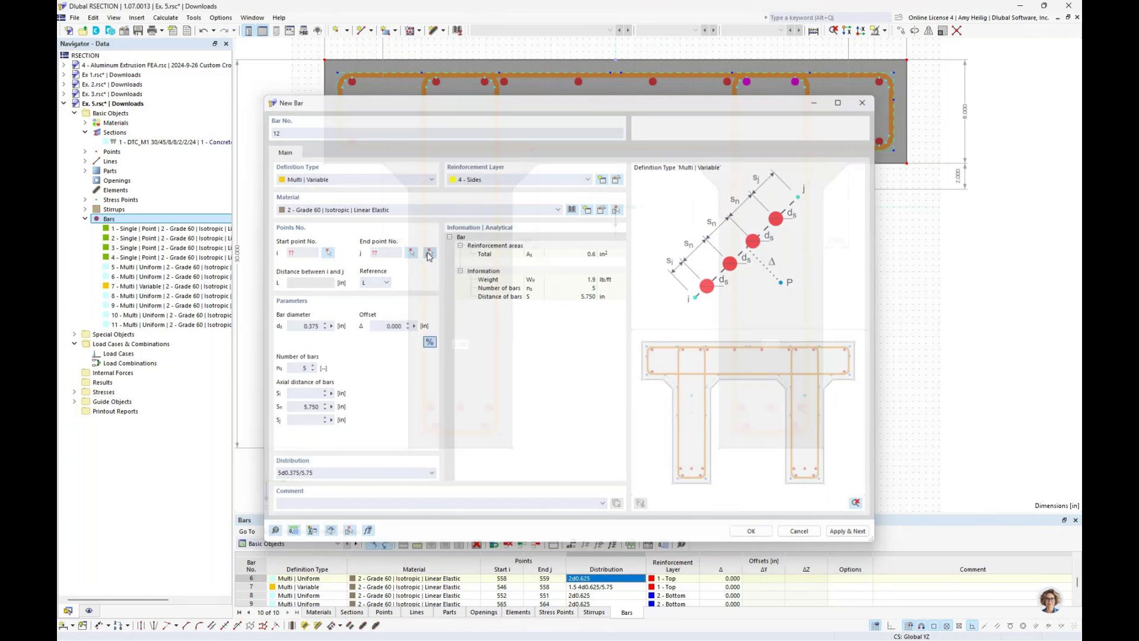
left_click(426, 87)
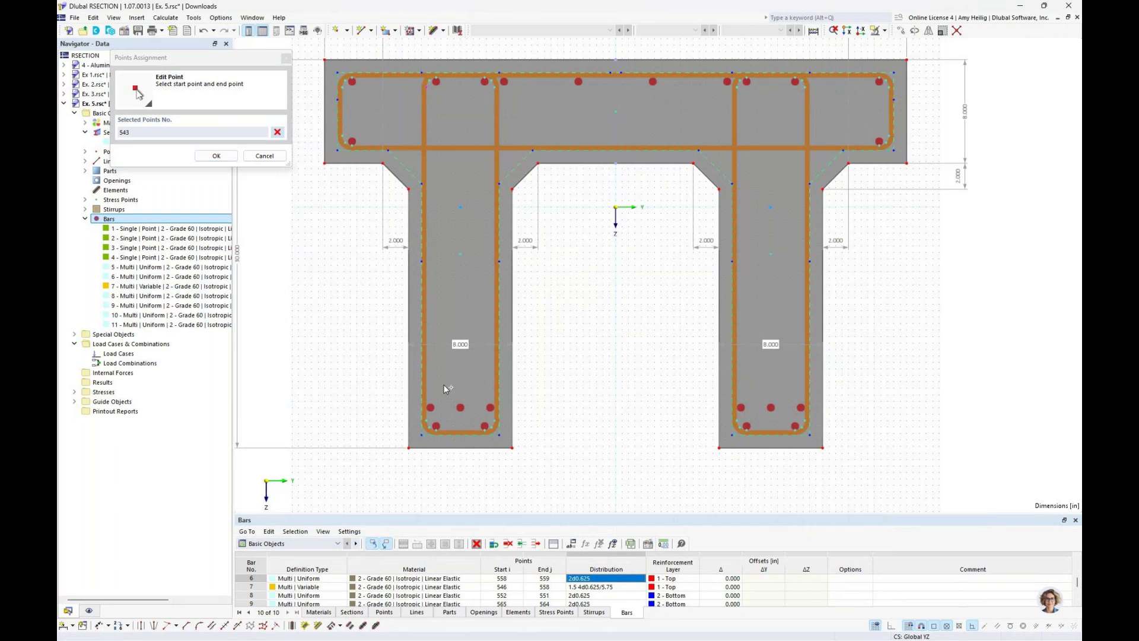
left_click(427, 419)
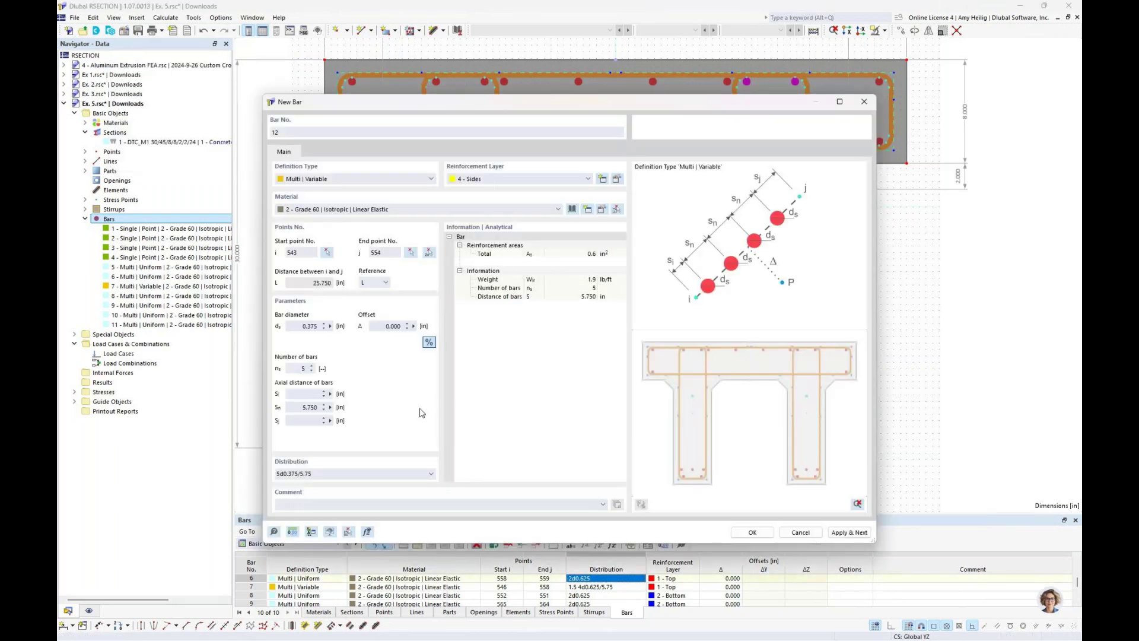
- Set the side bars' start distance to 0 in and spacing to 5.75 in, create them and continue with another bar
left_click(305, 395)
key("Tab")
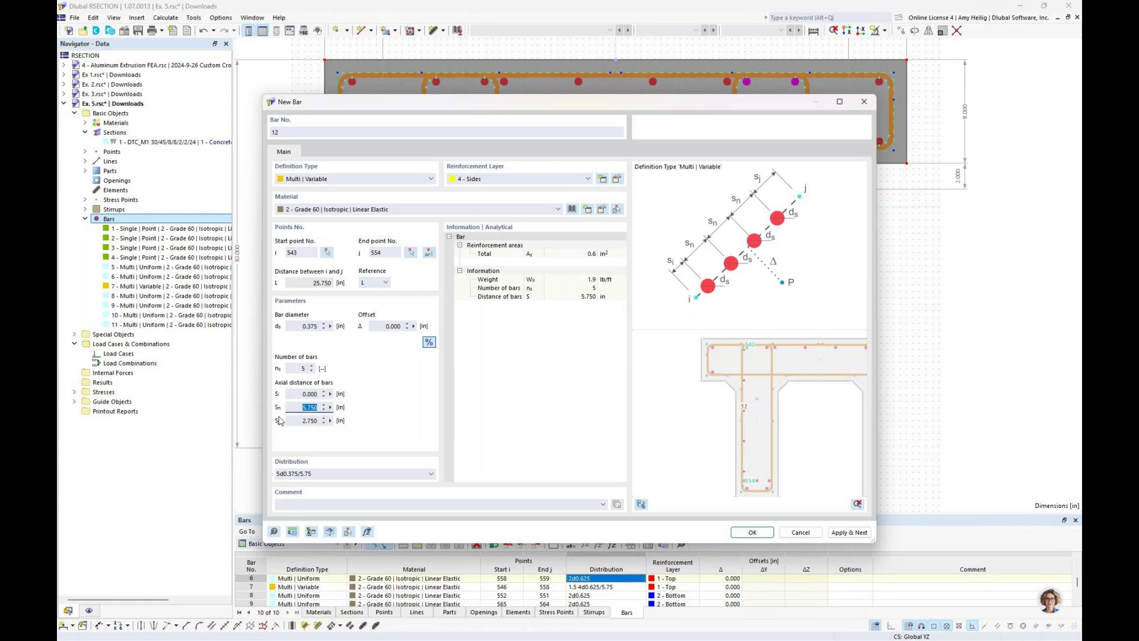
type("5.75")
left_click(299, 419)
scroll(746, 479, "up", 5)
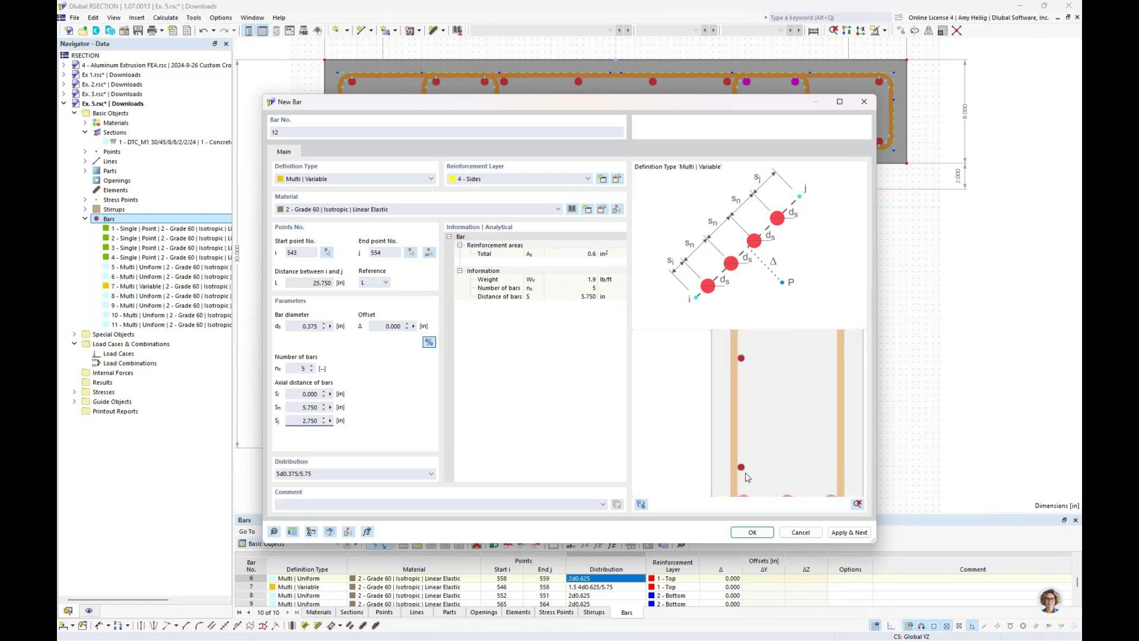
scroll(748, 475, "down", 2)
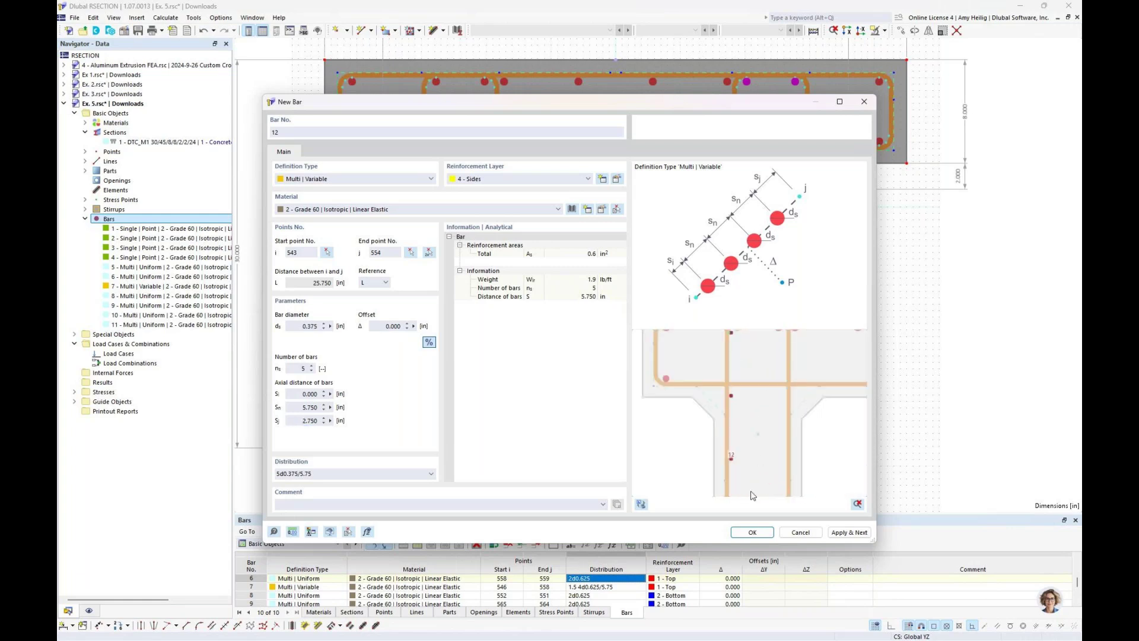
left_click(840, 534)
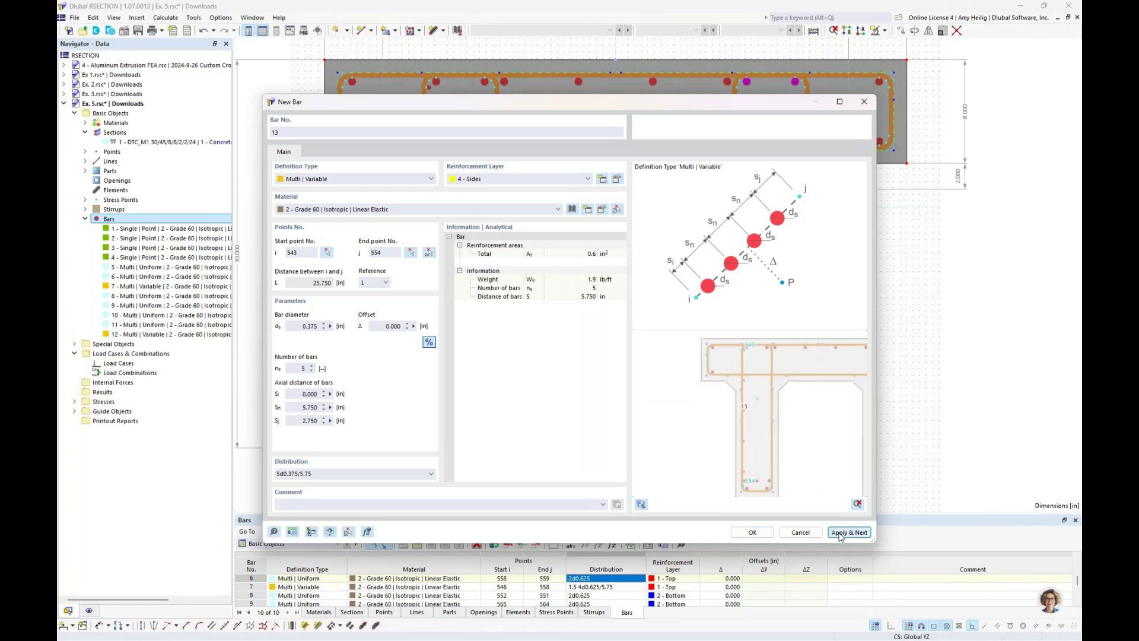
- Place the same five side bars between points 548 and 549 on the left web stirrup's inner leg and continue
left_click(428, 252)
left_click(493, 87)
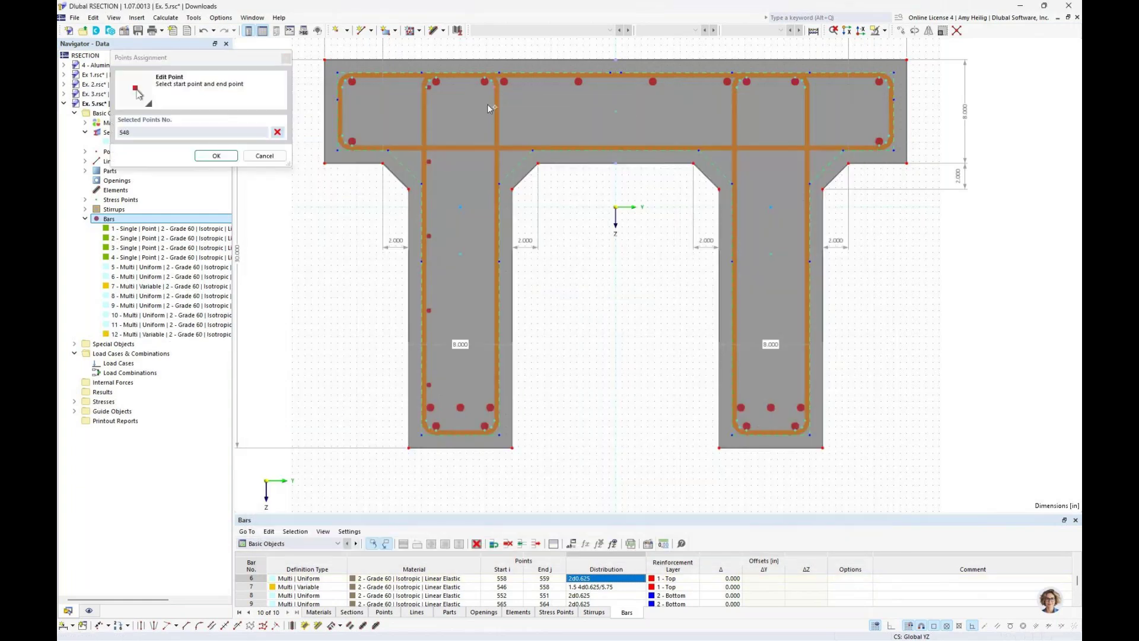
left_click(494, 419)
left_click(850, 532)
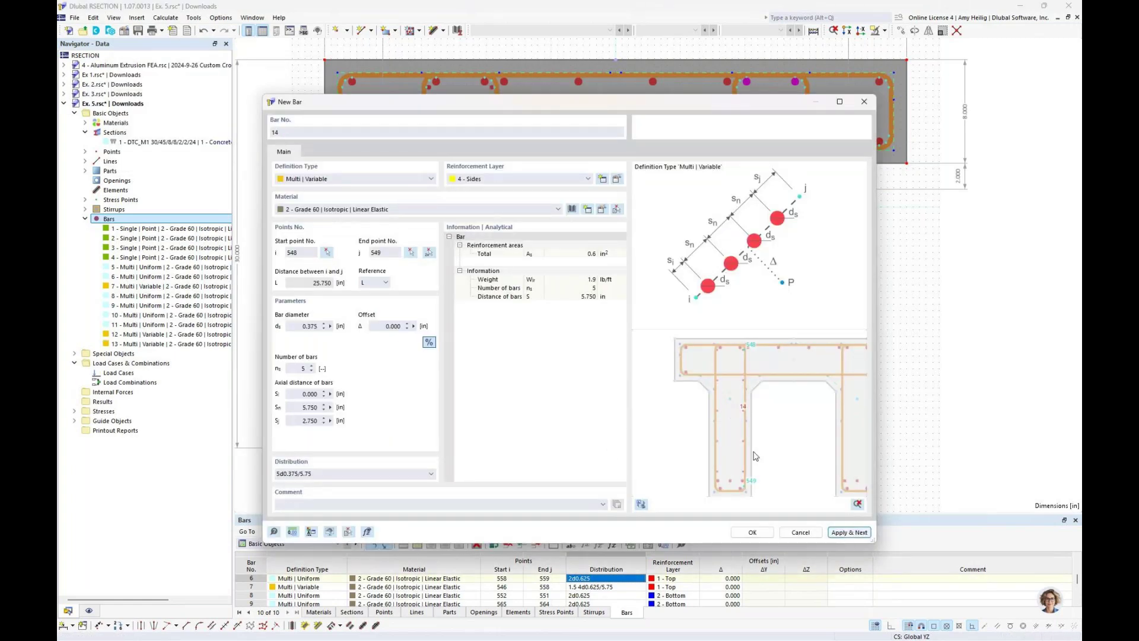
- Place the side bars between points 556 and 567 on the right web stirrup's inner leg, and another set along its outer leg
left_click(430, 253)
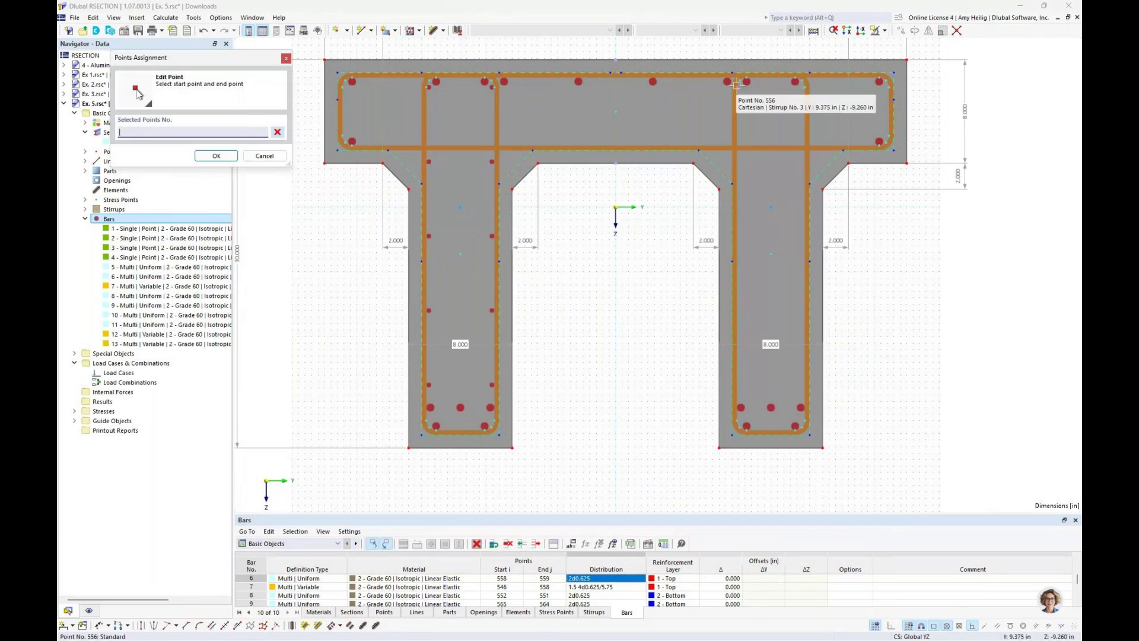
left_click(736, 85)
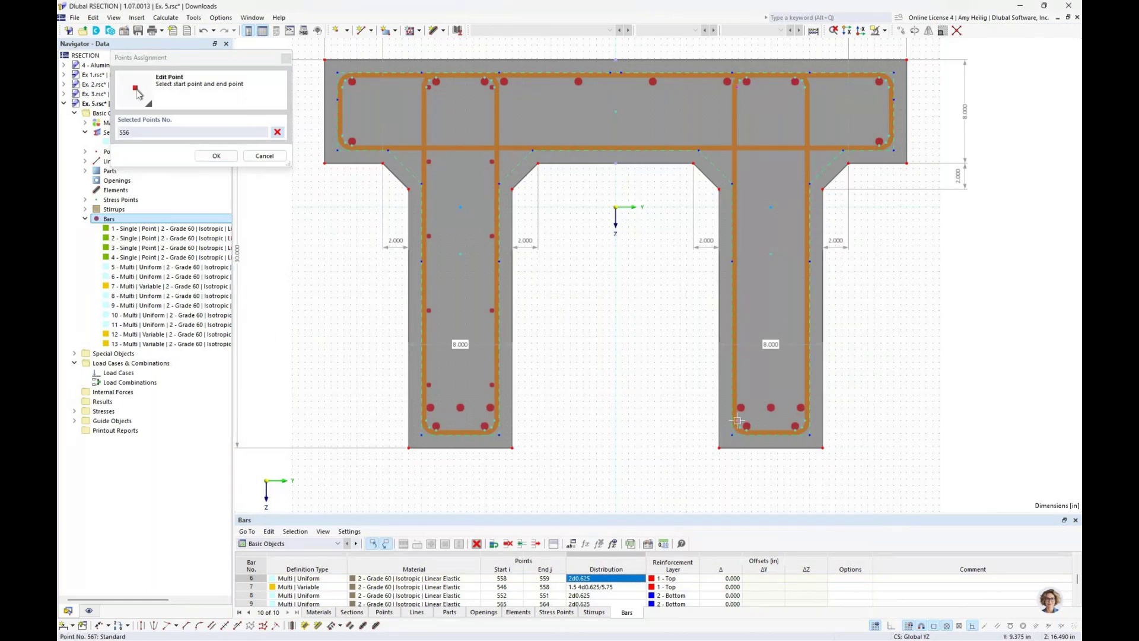
left_click(737, 421)
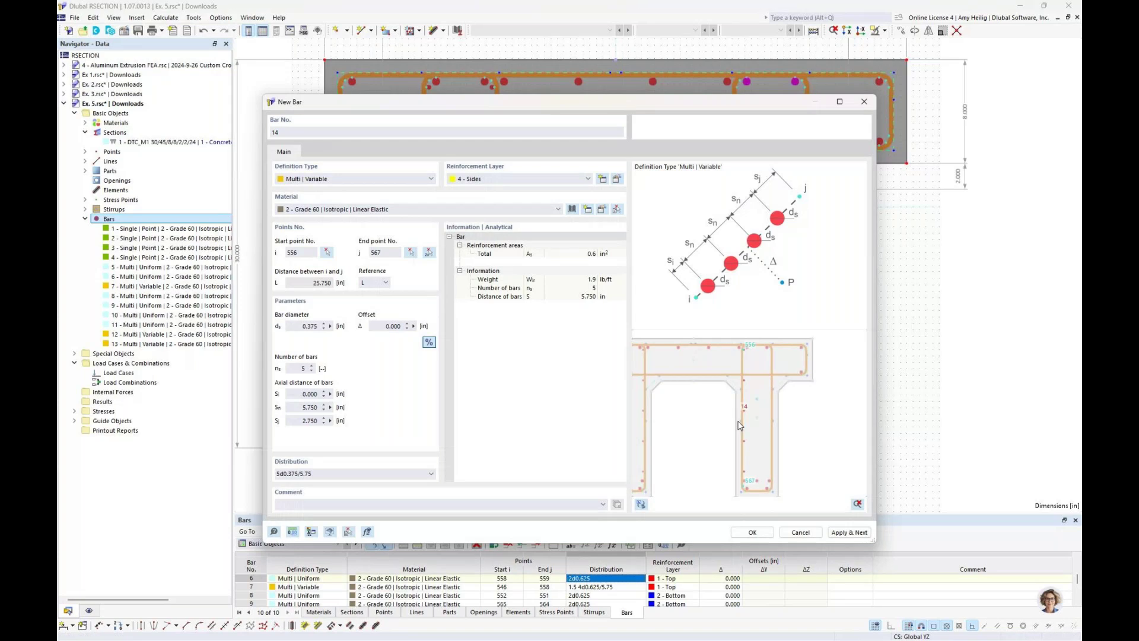
left_click(848, 532)
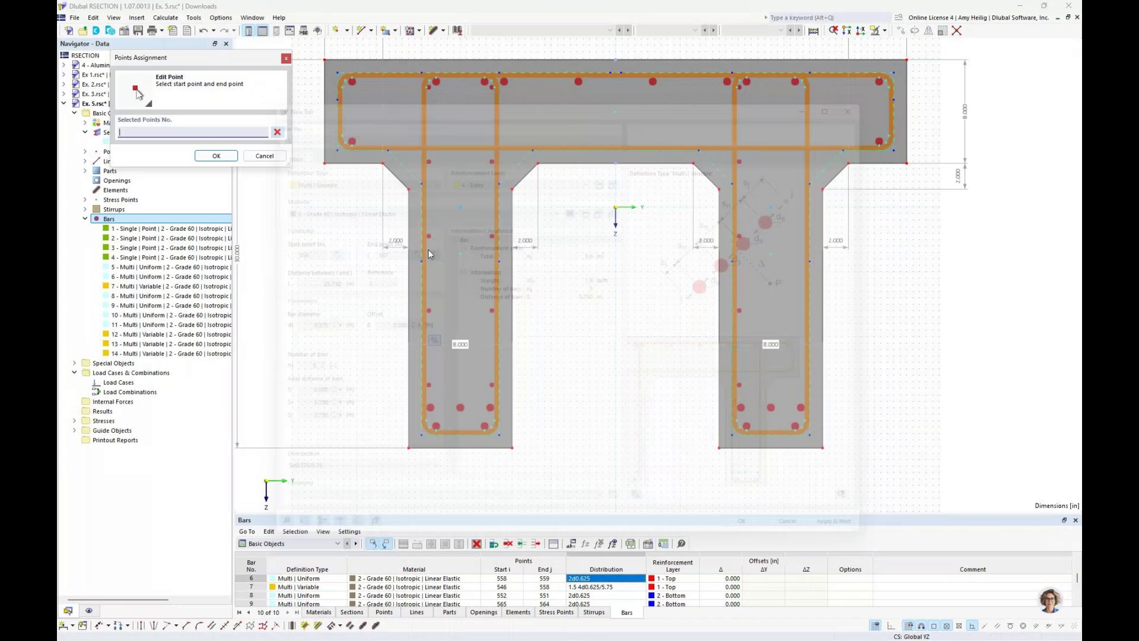
left_click(803, 418)
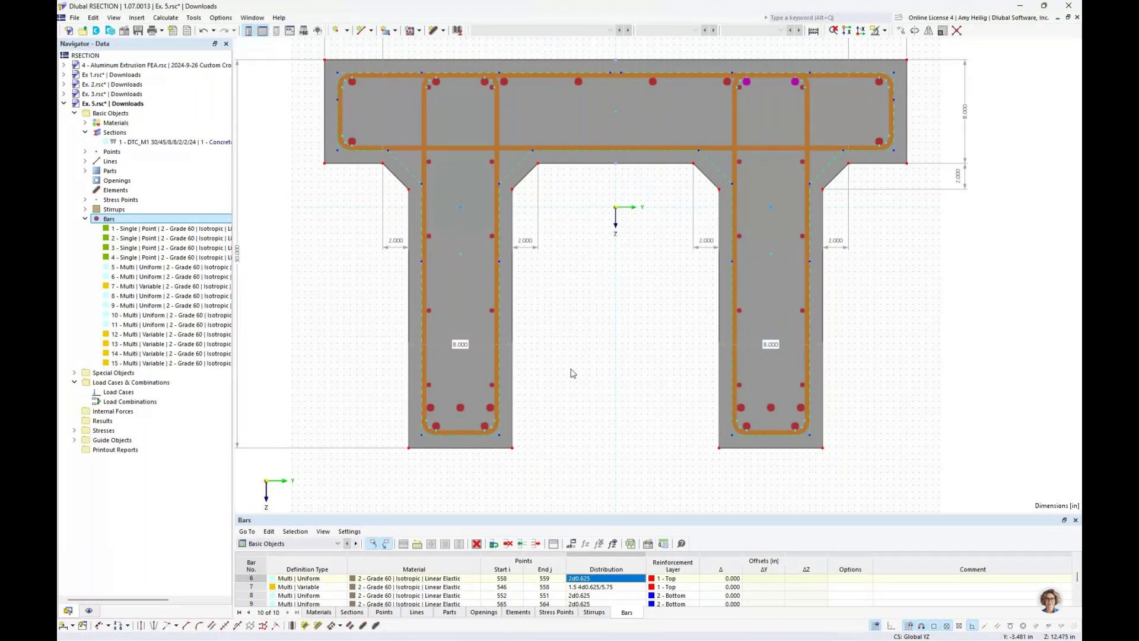
- Collapse the list of bars and calculate all results for the reinforced double T-section
left_click(84, 218)
left_click(166, 17)
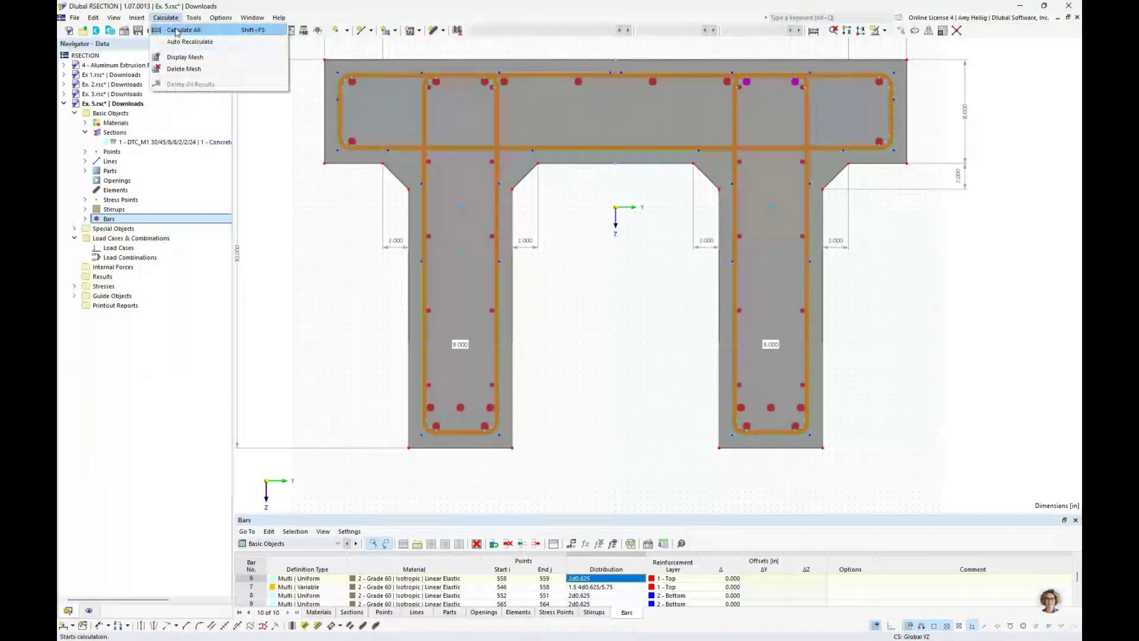
left_click(175, 30)
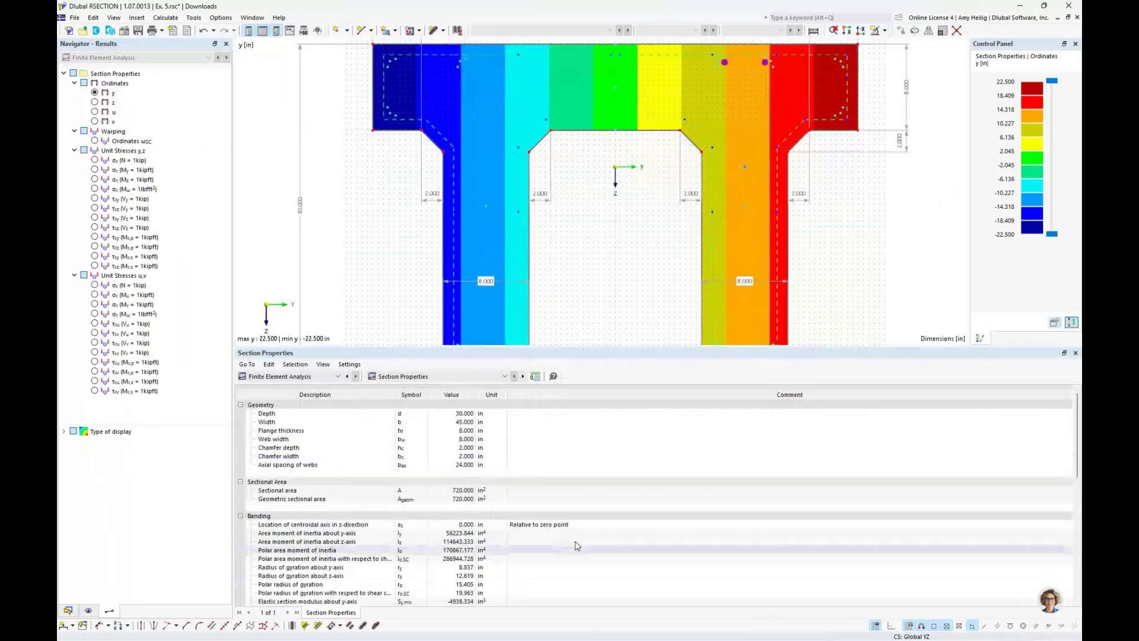
- Read through the calculated section properties and enlarge the graphic to show the whole section
scroll(496, 498, "down", 3)
scroll(496, 498, "down", 1)
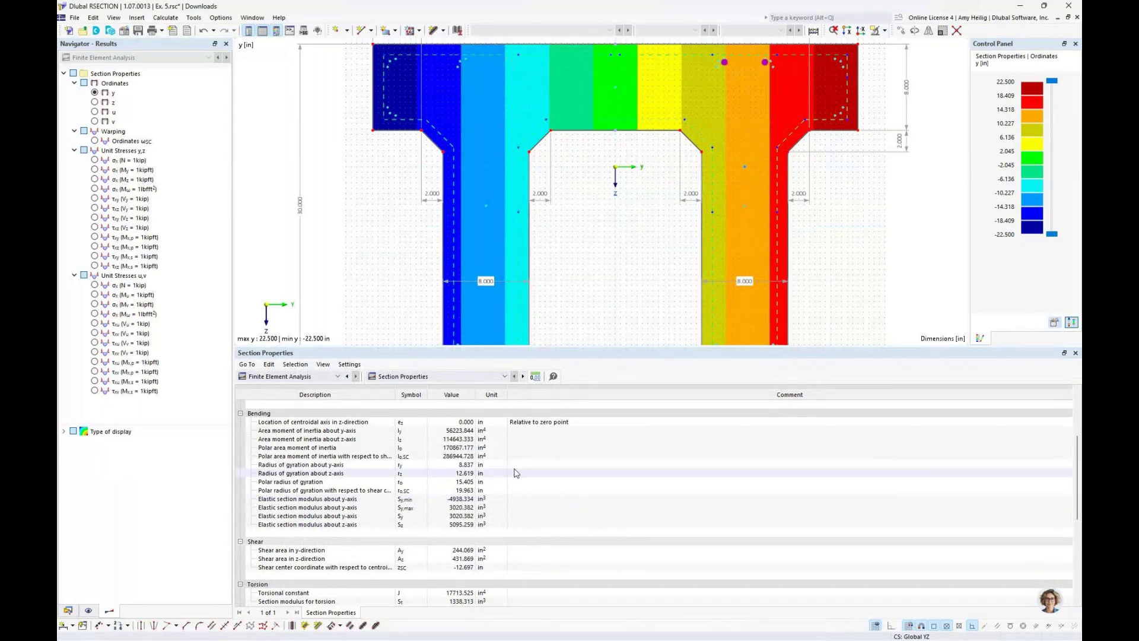
scroll(508, 468, "up", 4)
left_click_drag(564, 349, 567, 517)
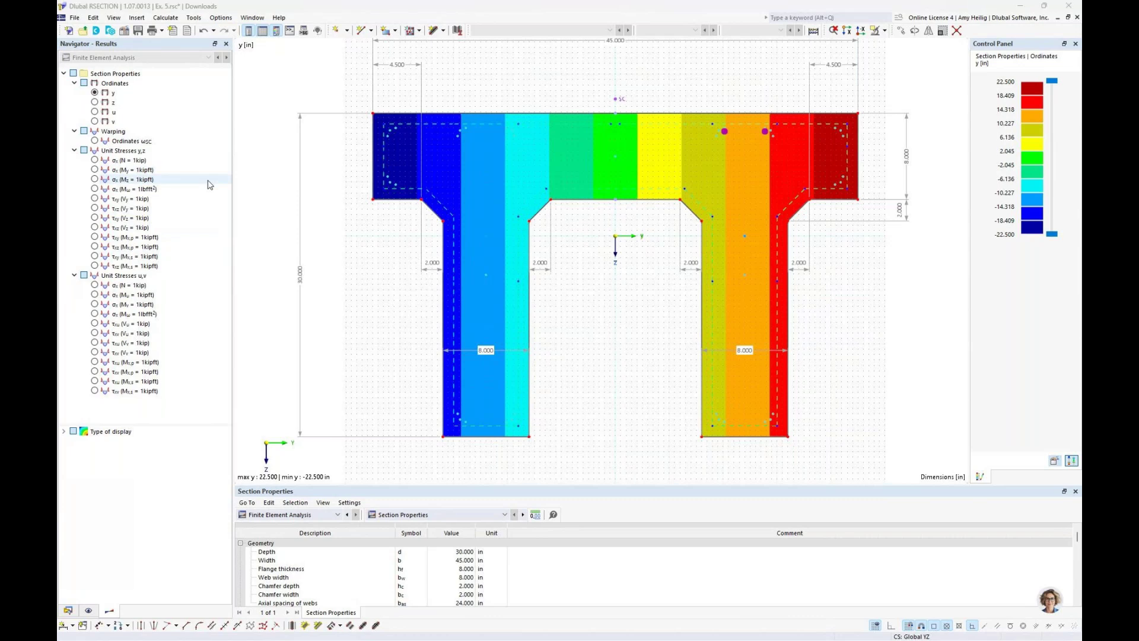
- Switch to RFEM and view the two supported beams of the RS Beams.rf6 model
key("super+Tab")
left_click(473, 286)
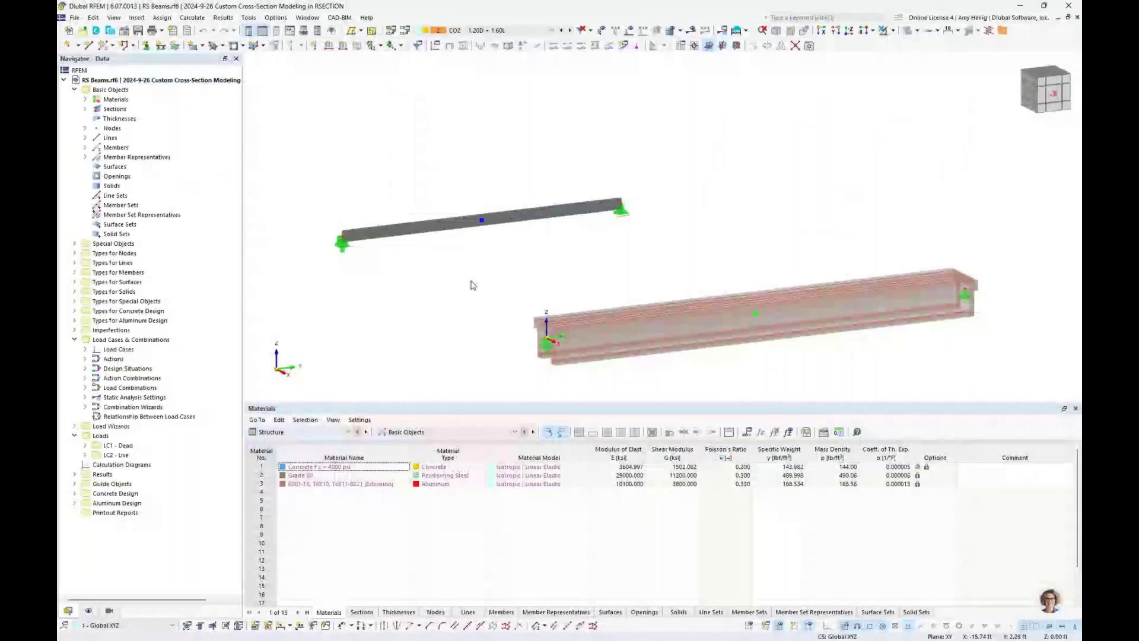
left_click_drag(470, 280, 452, 247)
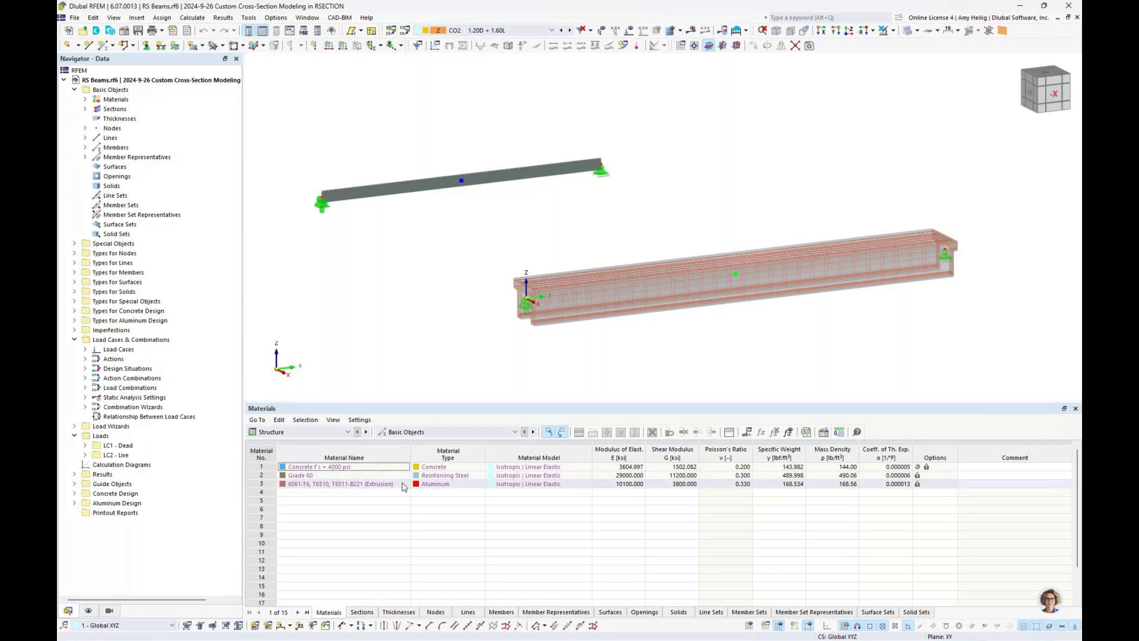
left_click_drag(610, 356, 648, 356)
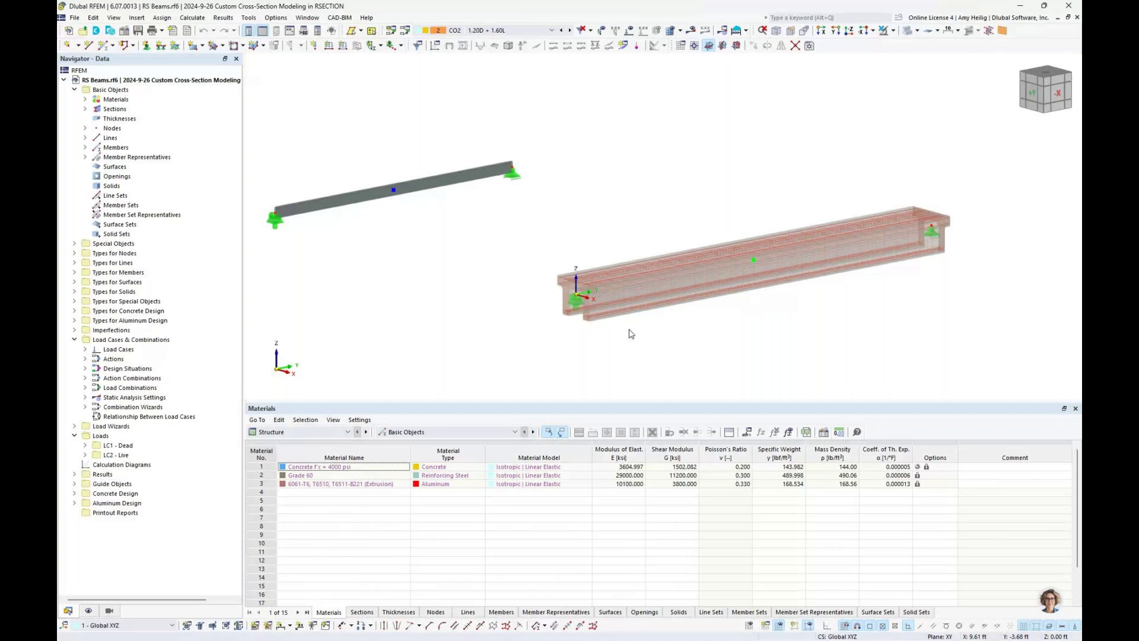
- Examine the double T-beam's end and reinforcement cage in wireframe, solid and transparent display
left_click(908, 32)
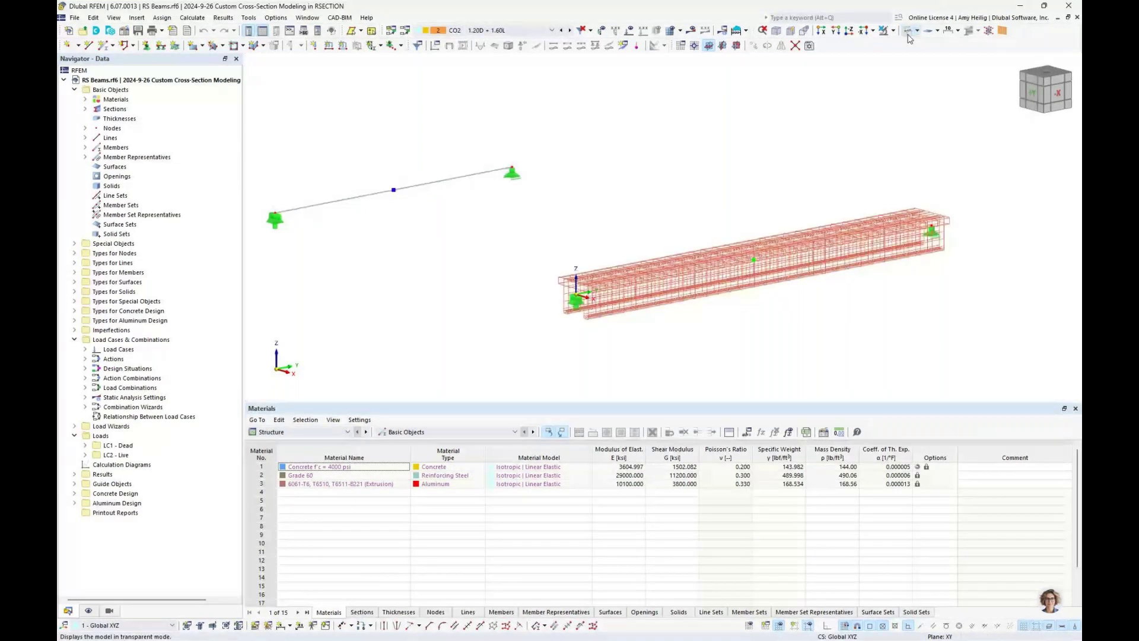
left_click(907, 31)
scroll(589, 309, "up", 10)
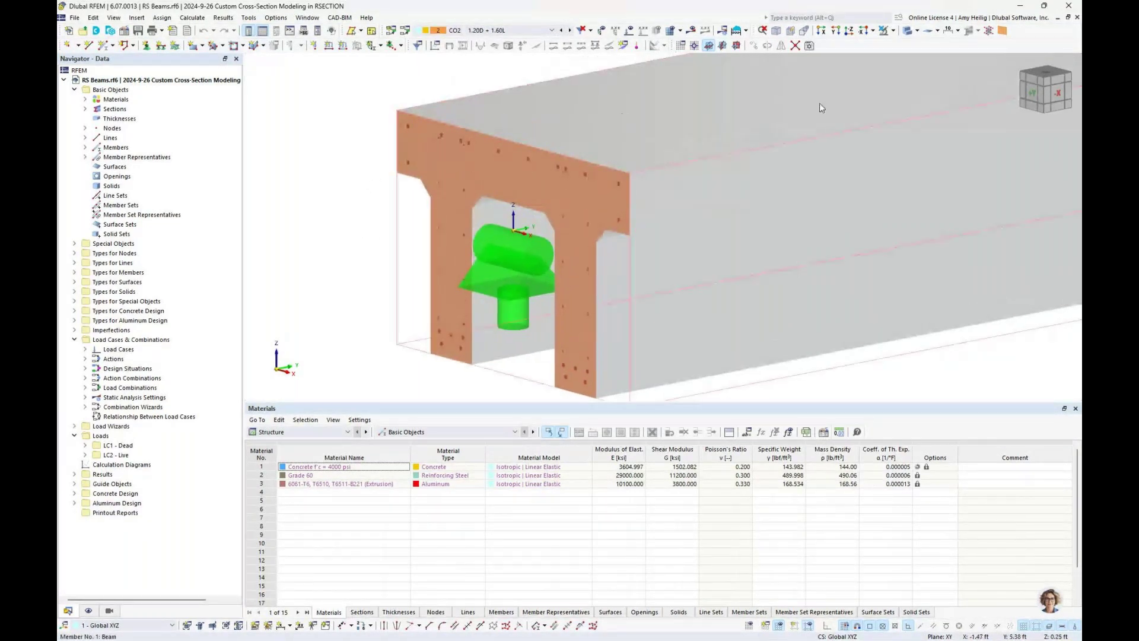
left_click(906, 34)
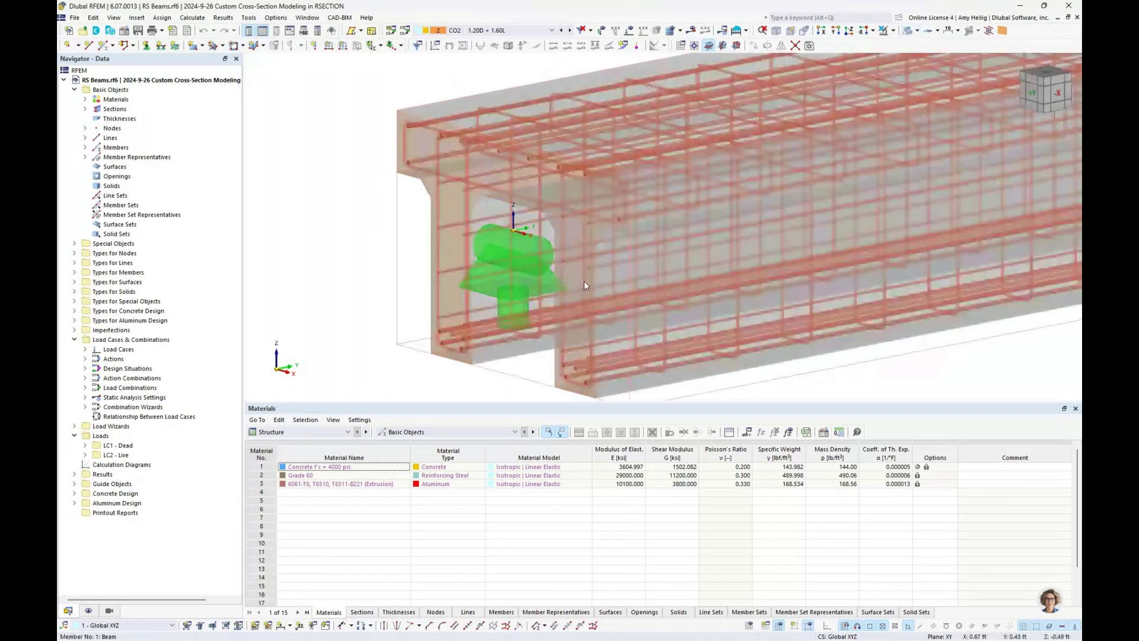
scroll(596, 301, "down", 2)
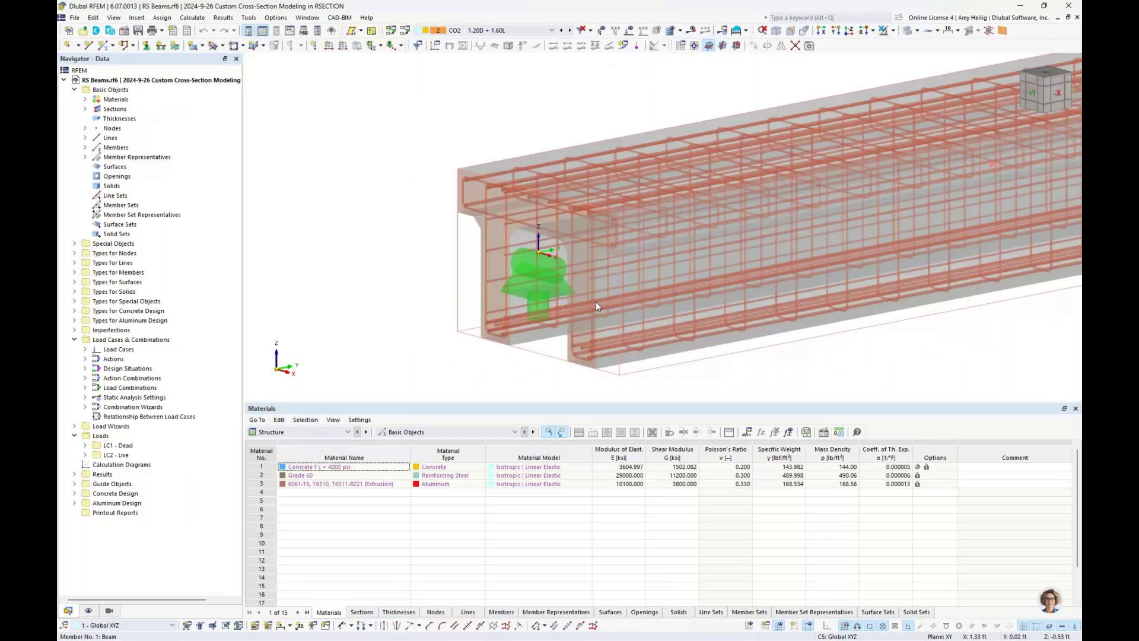
scroll(596, 301, "down", 2)
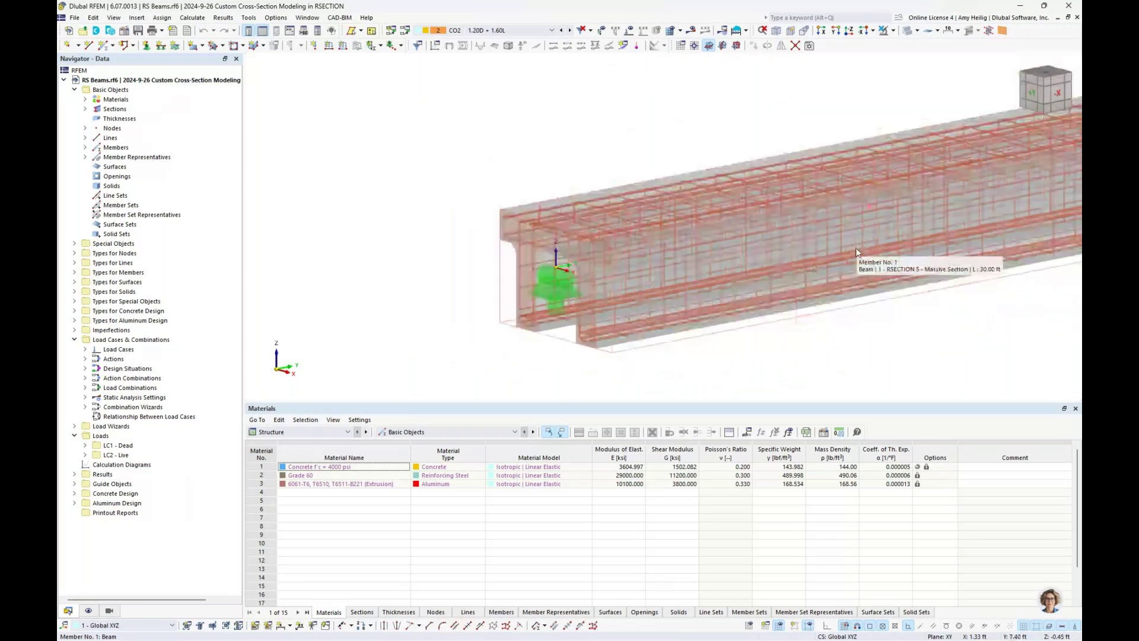
- Open the double T-beam's member settings and review its four longitudinal reinforcement layers, from the 12 #5 to the 20 #3 bars
scroll(872, 285, "down", 4)
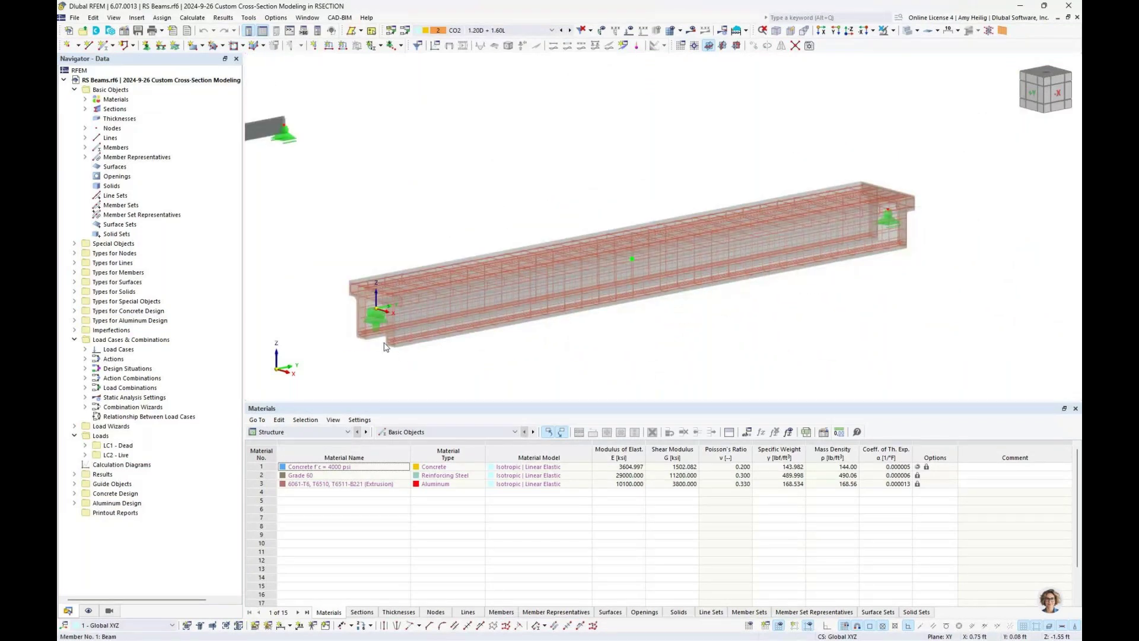
double_click(609, 277)
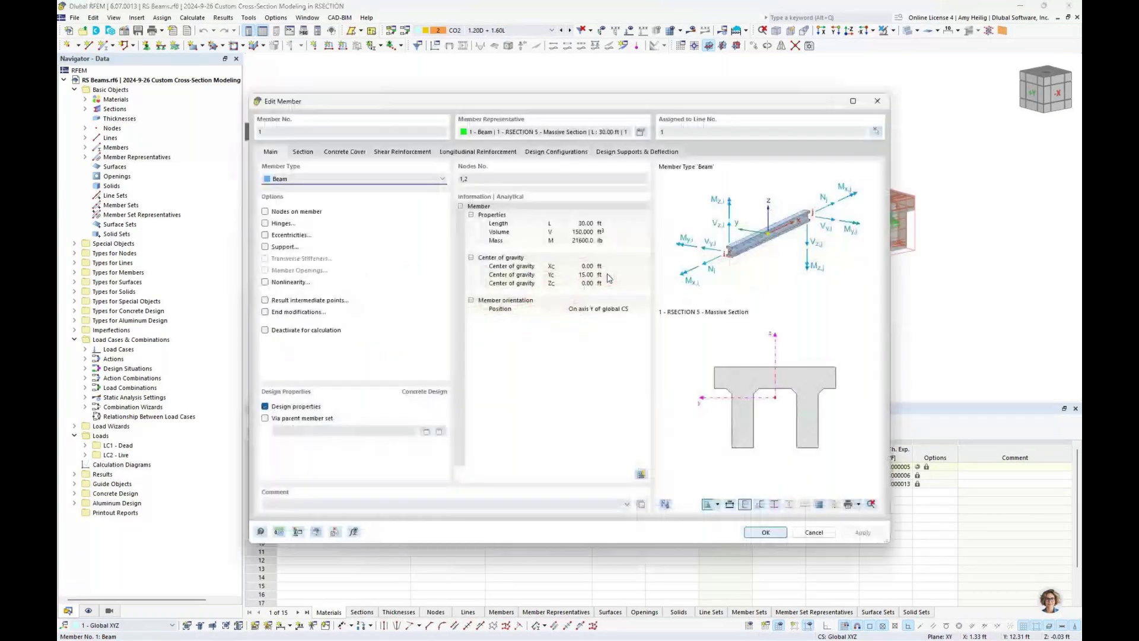
left_click(491, 153)
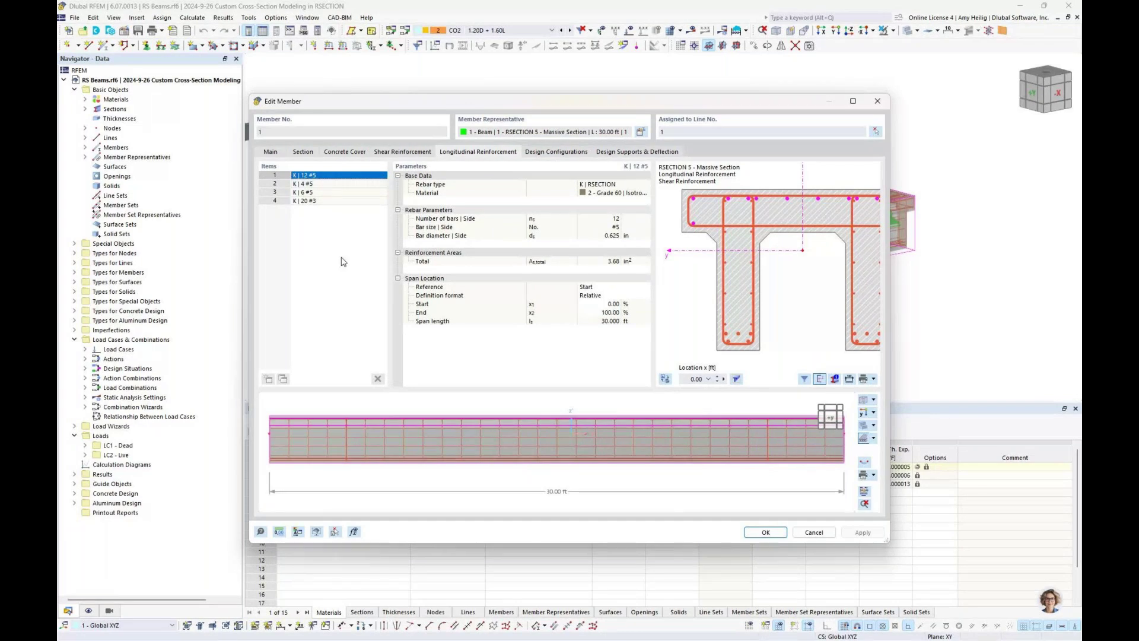
left_click(325, 183)
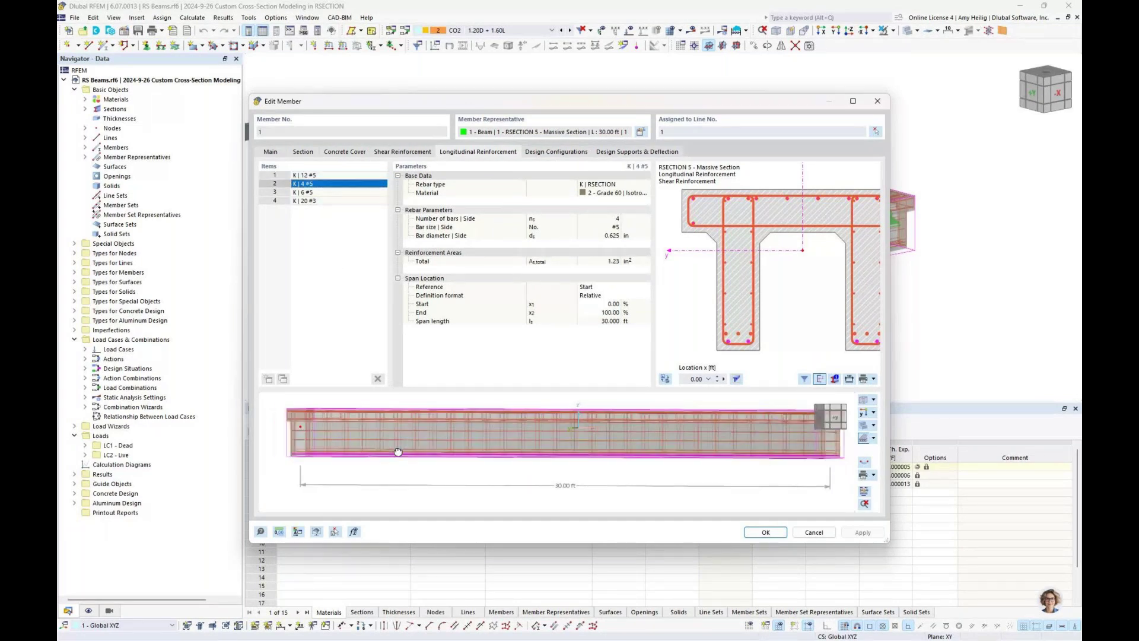
left_click(336, 192)
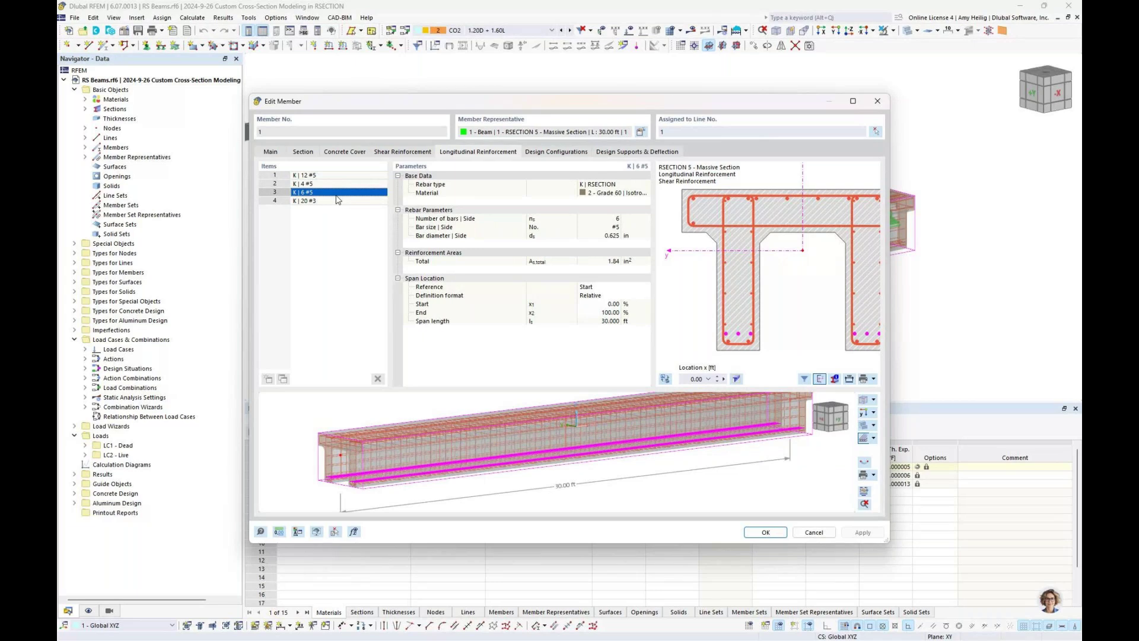
left_click(333, 203)
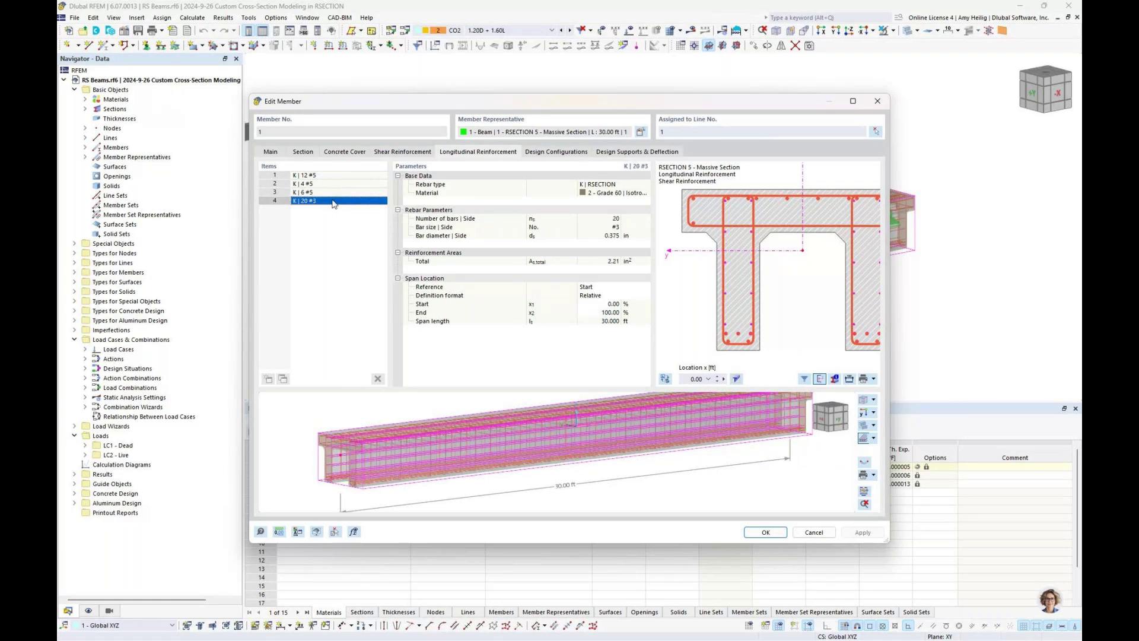
- Limit the 6 #5 longitudinal bar layer to the span from 20% to 80% of the beam and apply the change
left_click(334, 192)
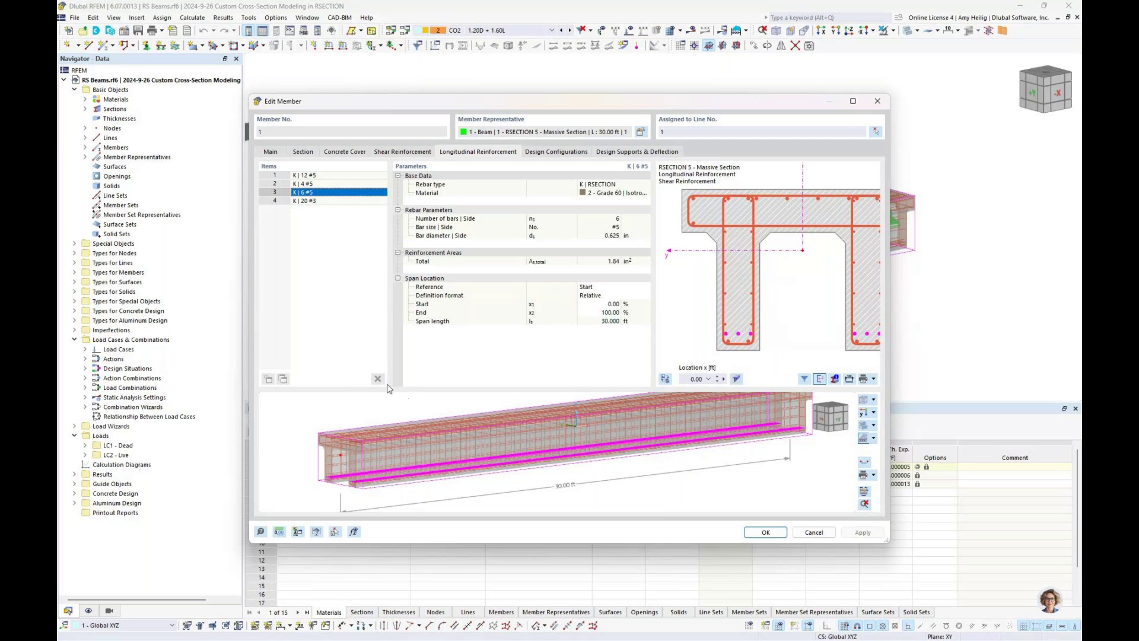
scroll(369, 471, "up", 6)
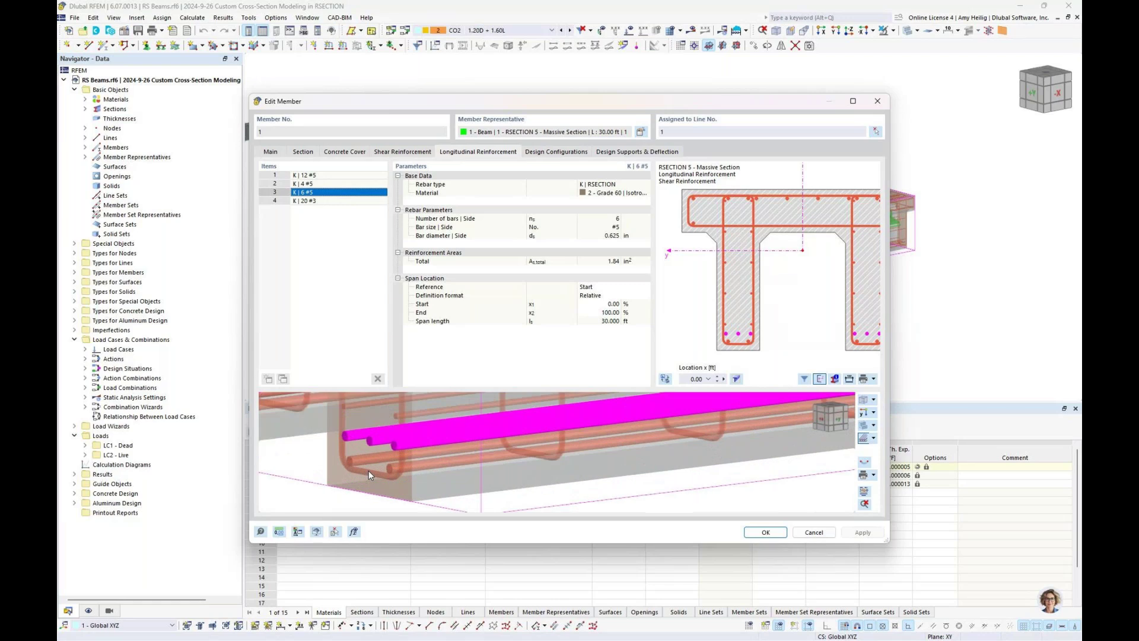
left_click_drag(790, 346, 753, 310)
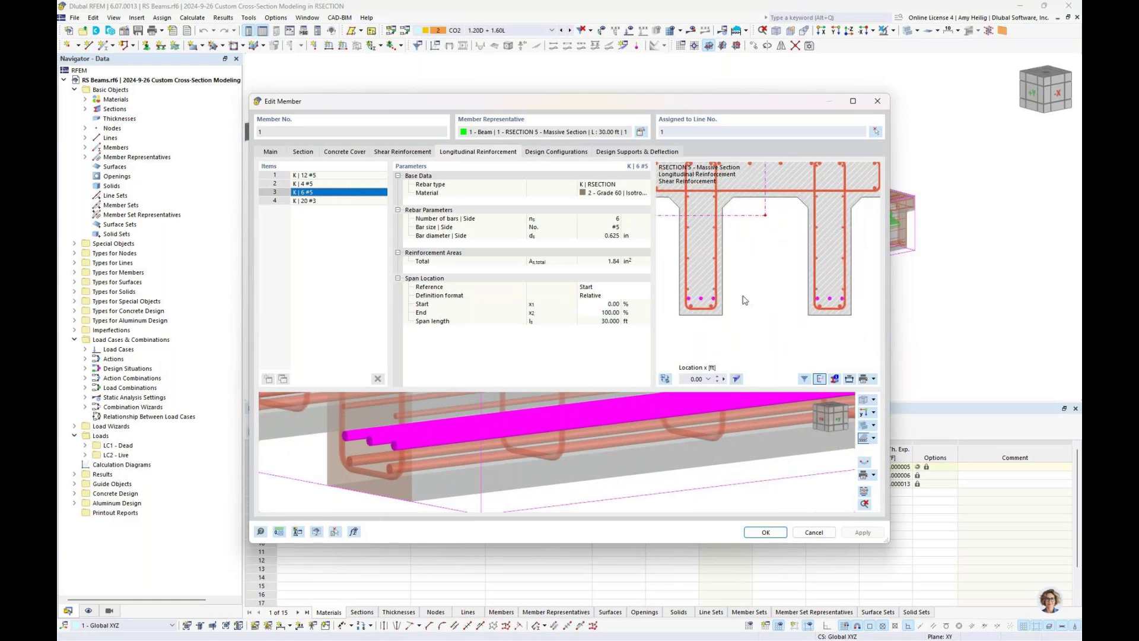
scroll(702, 301, "up", 2)
scroll(711, 303, "down", 1)
scroll(713, 305, "down", 1)
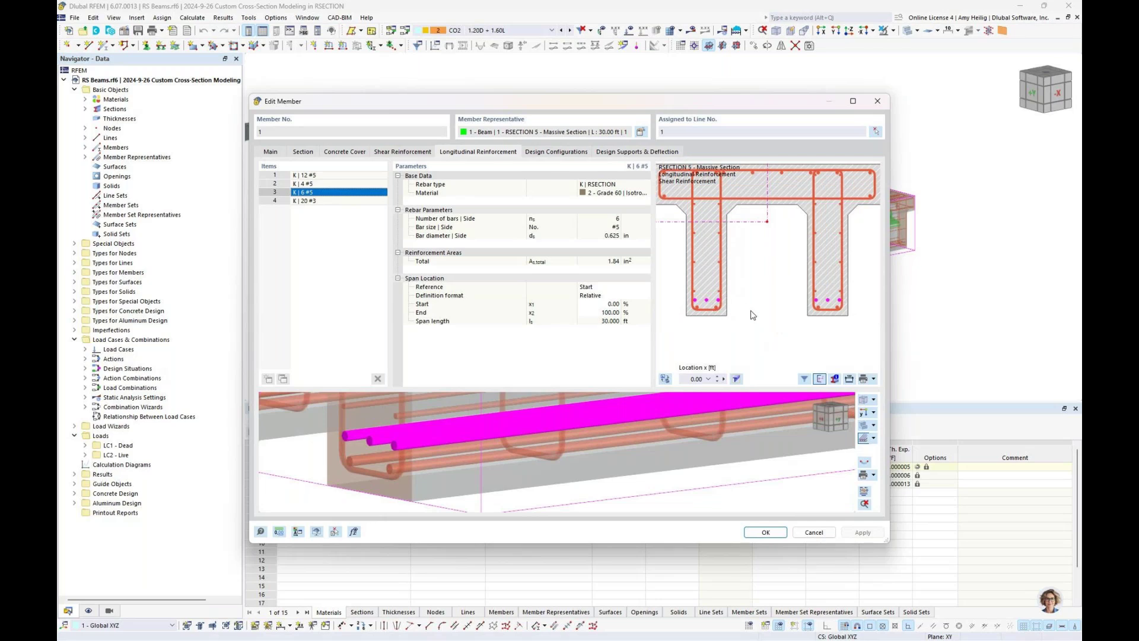
left_click(608, 304)
type("20")
key("Tab")
type("80")
key("Return")
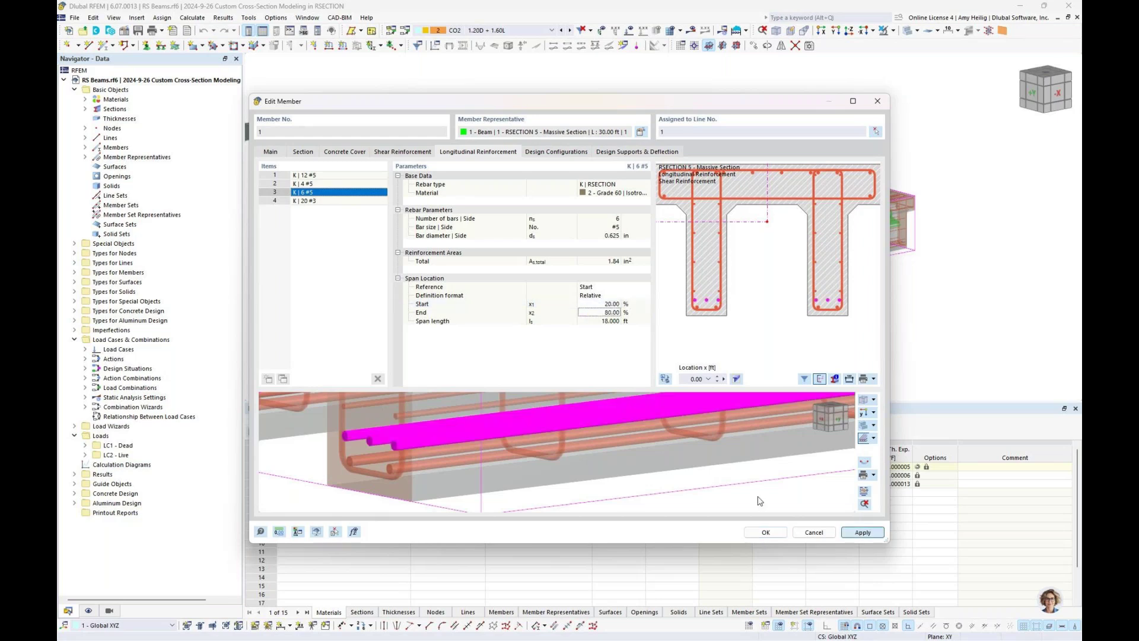
scroll(686, 466, "up", 5)
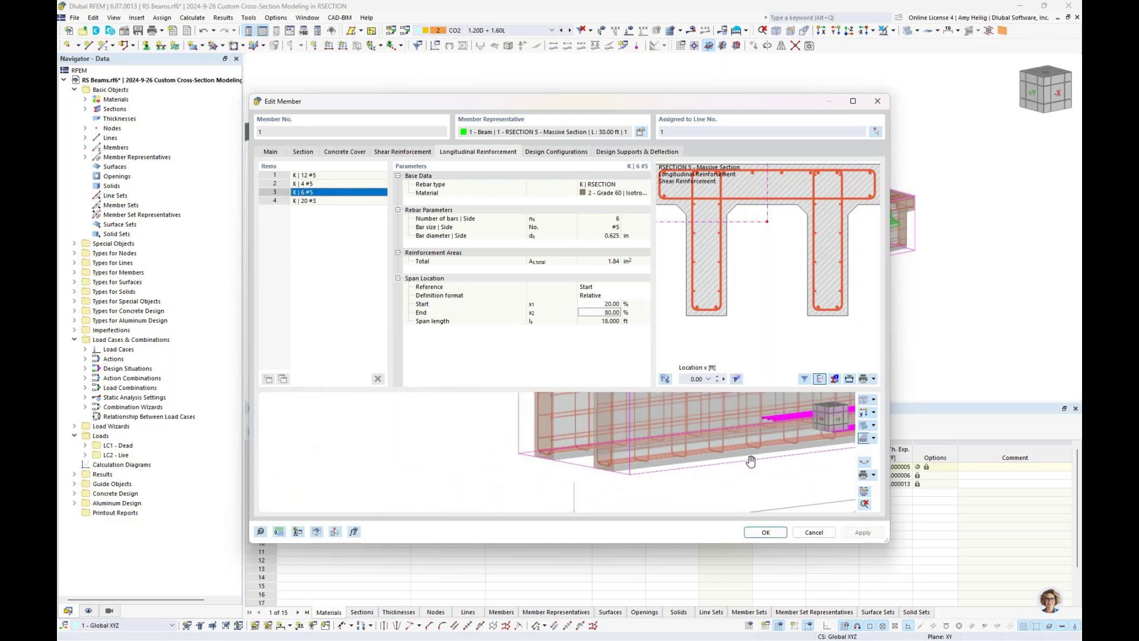
scroll(537, 469, "down", 3)
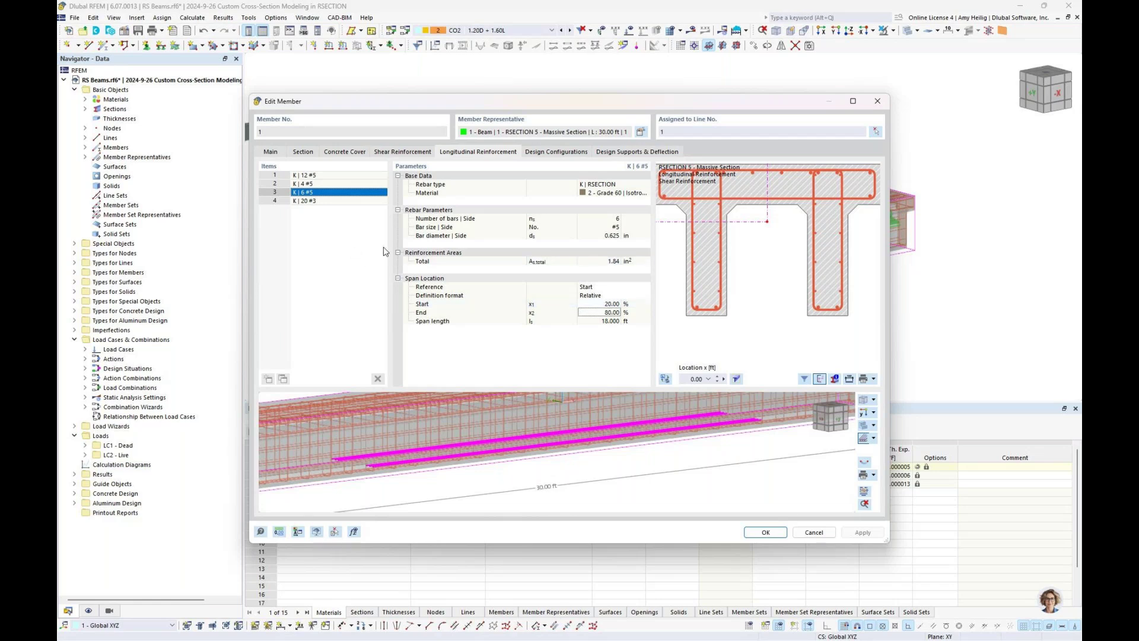
- Check the section and material assigned to the double T-beam and leave the member settings
left_click(303, 153)
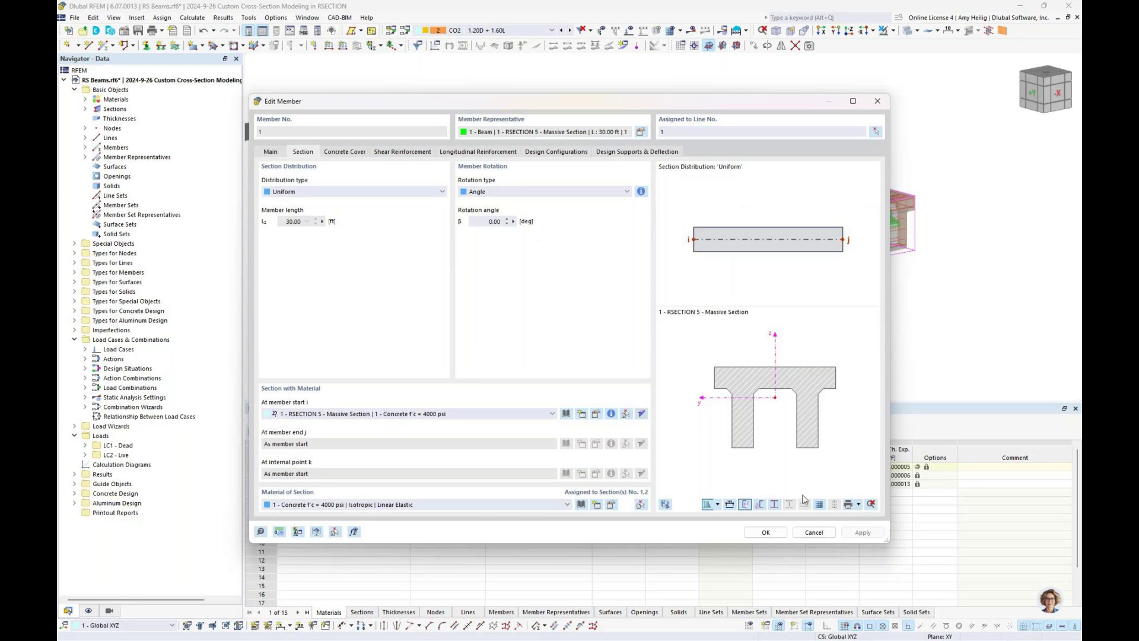
left_click(813, 531)
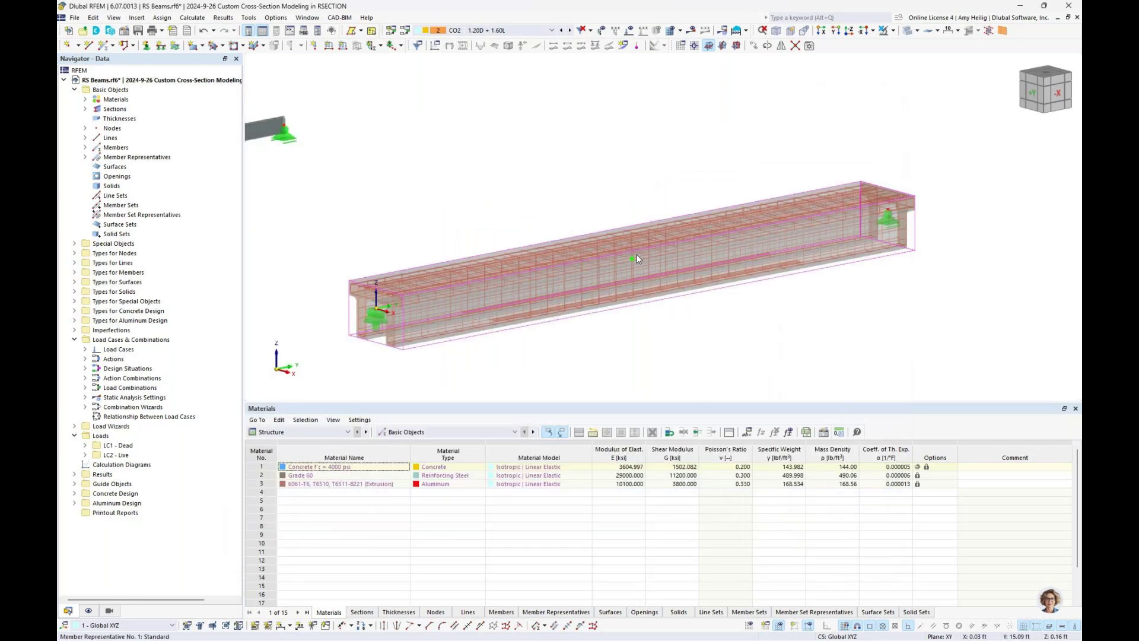
scroll(632, 255, "down", 2)
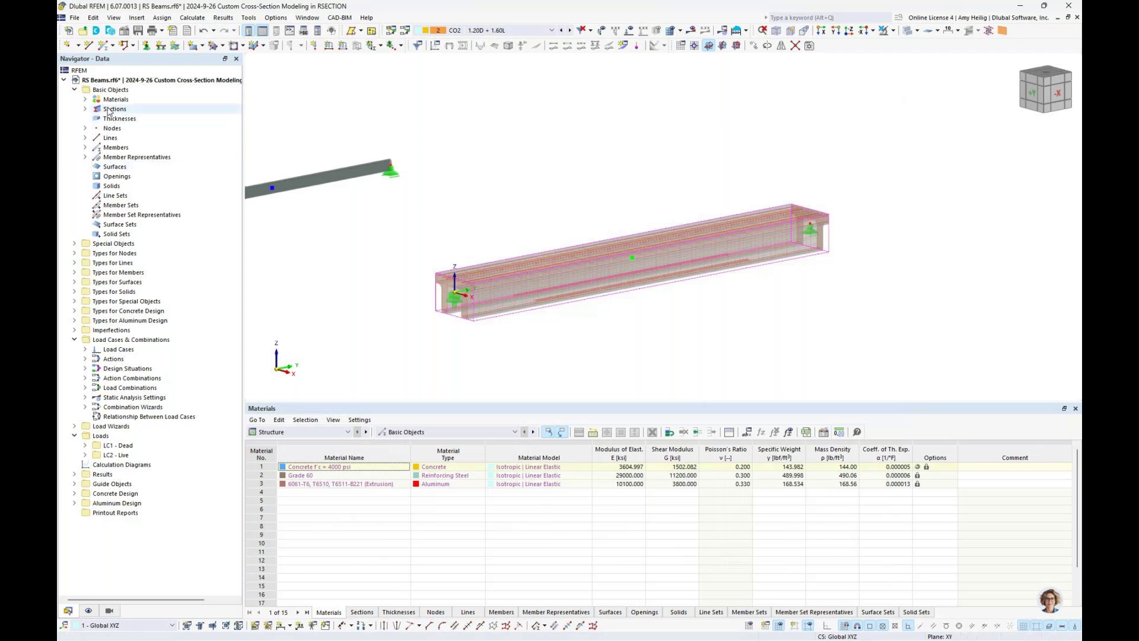
- Start a new section, select the first RSECTION 5 - Massive Section in the list and open the RSECTION import from its section library
right_click(112, 109)
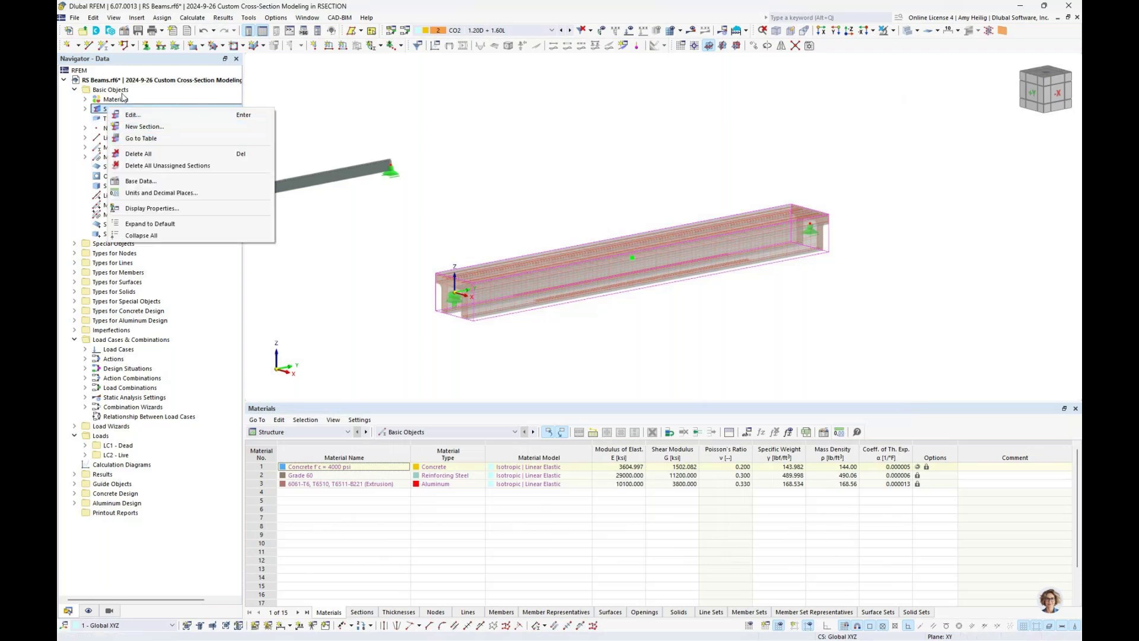
left_click(142, 126)
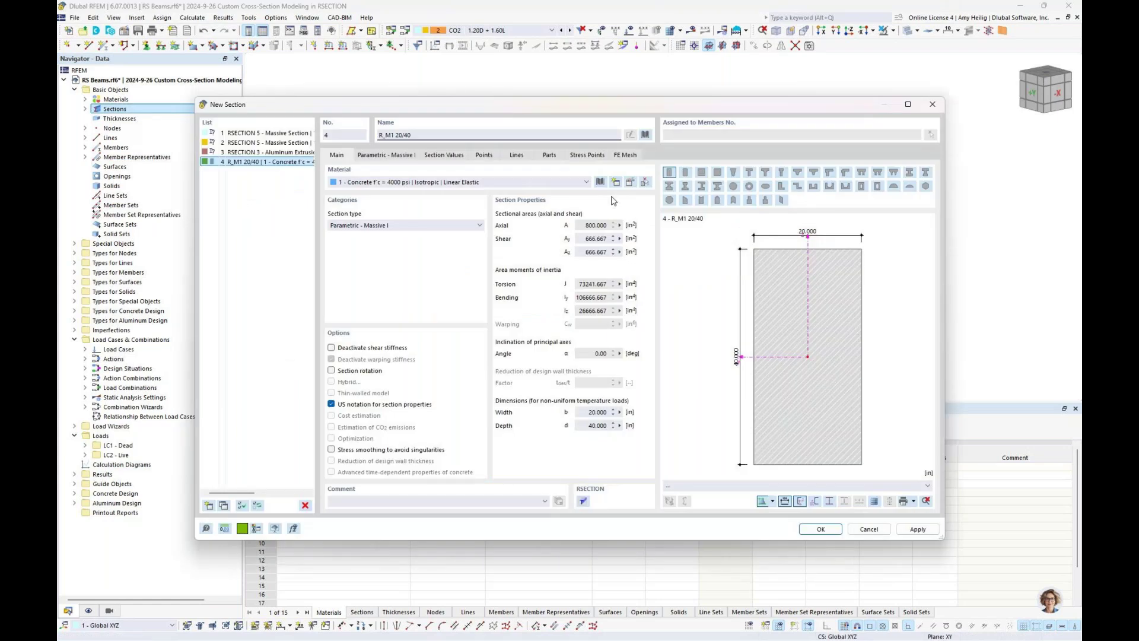
left_click(270, 133)
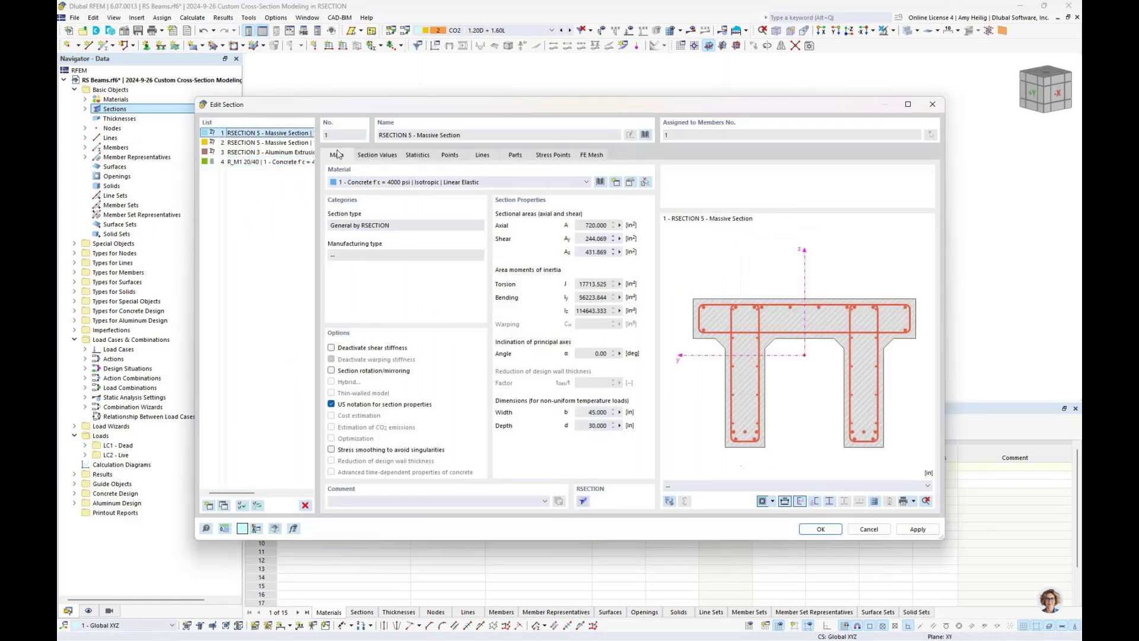
left_click(645, 135)
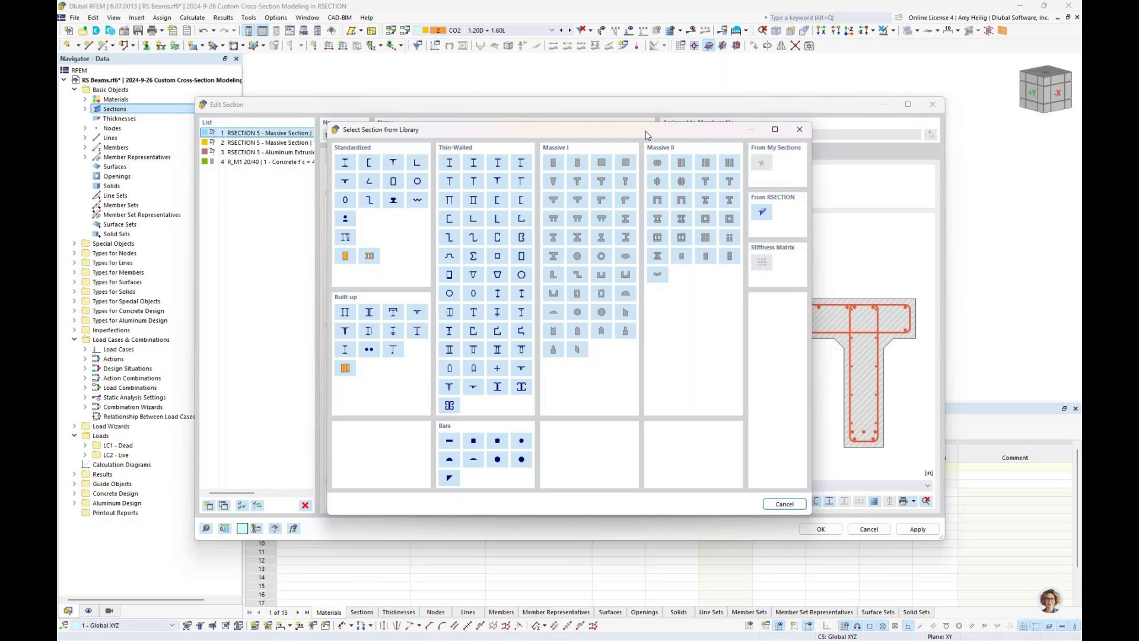
left_click(763, 215)
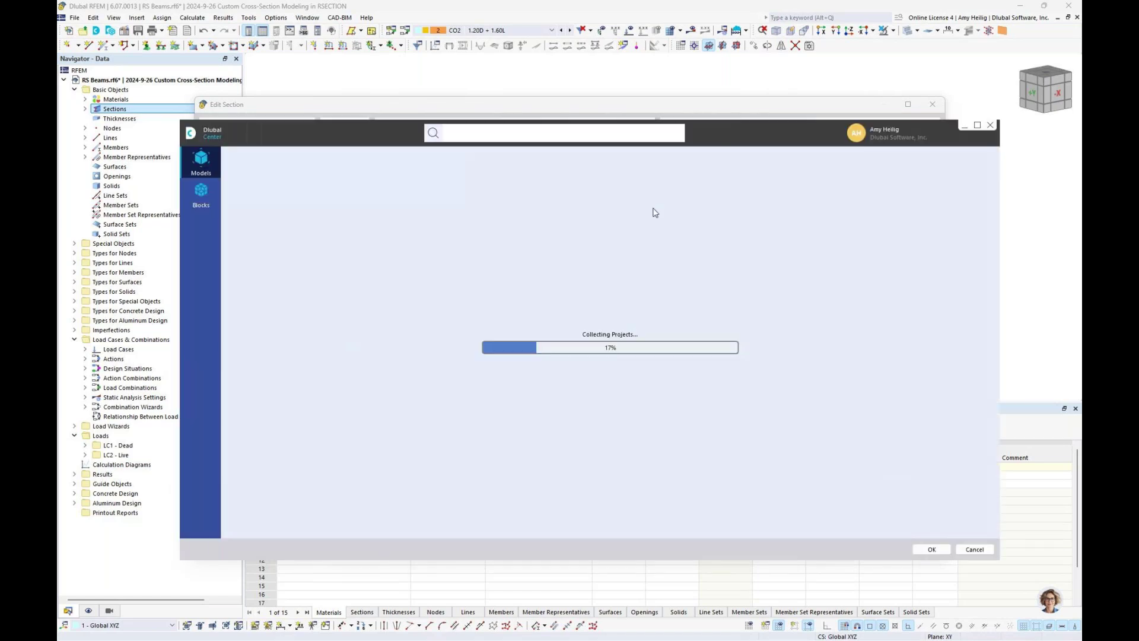
- Browse the RSECTION models of the 2024-9-26 webinar project, check the option for connecting a folder as project, and leave without importing
left_click(305, 232)
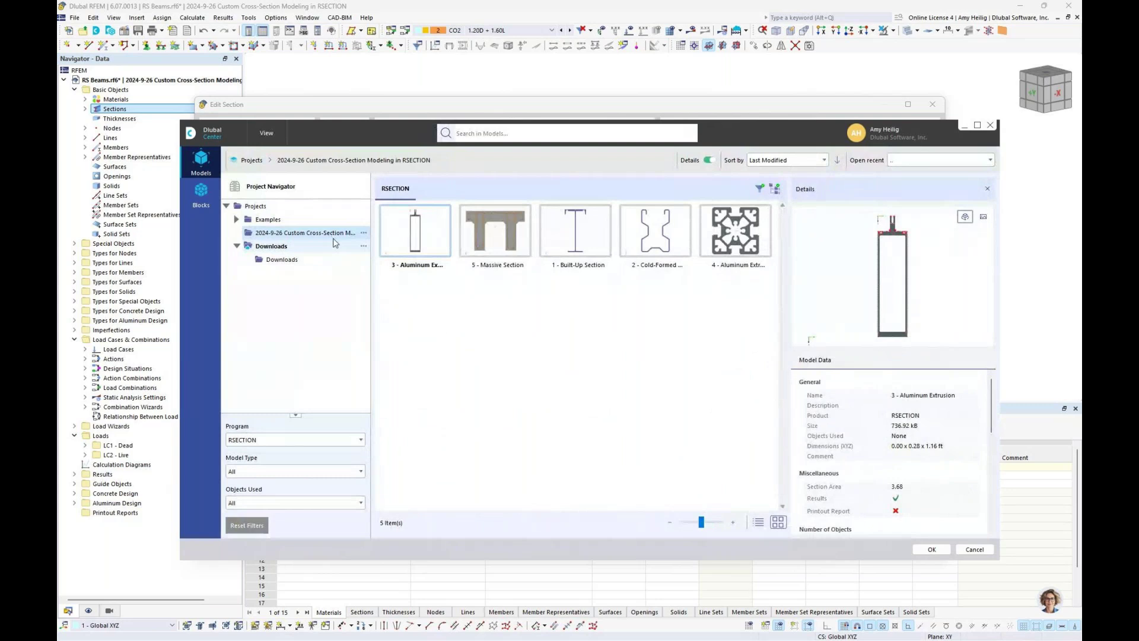
left_click(256, 206)
right_click(276, 208)
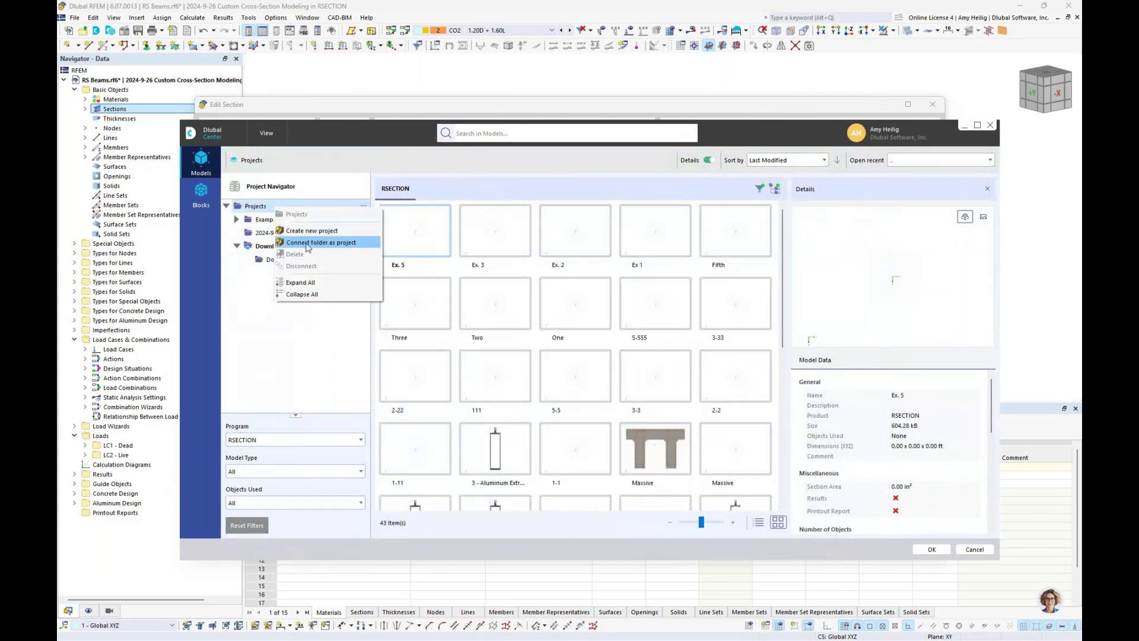
left_click(239, 309)
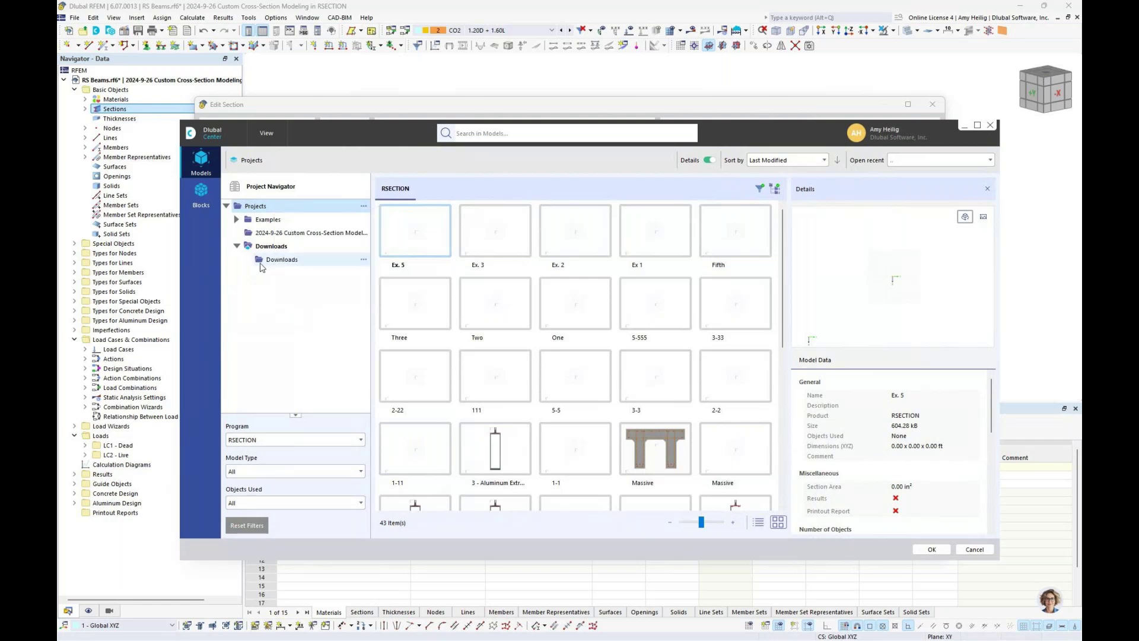
left_click(266, 236)
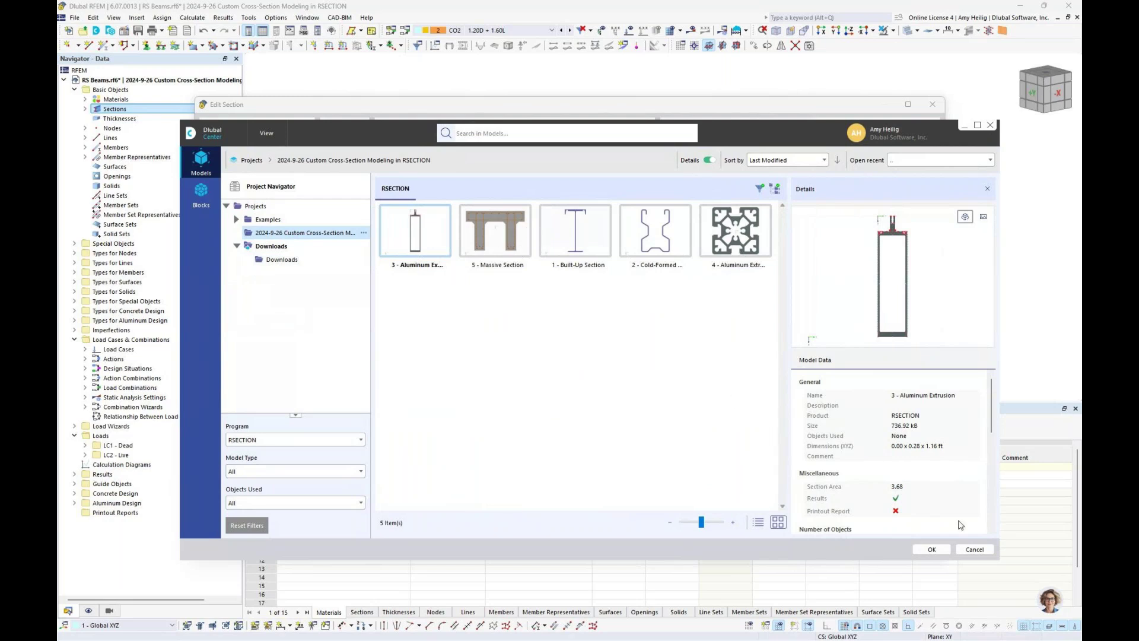
left_click(970, 550)
left_click(785, 506)
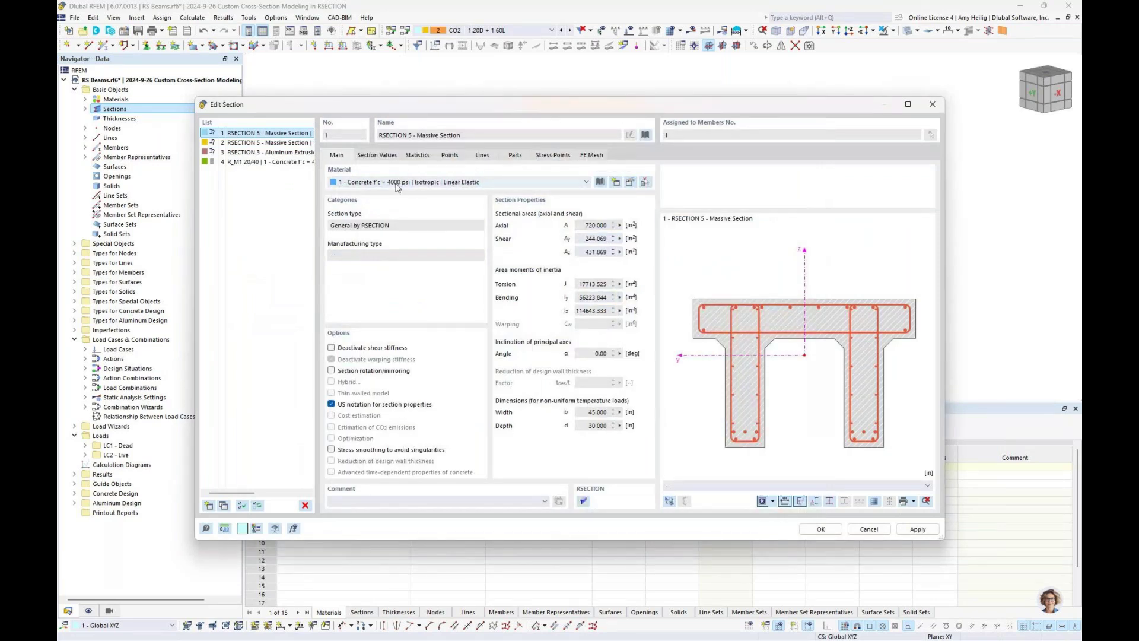
- Inspect the massive section's FE mesh and the RSECTION 3 - Aluminum Extrusion properties, and discard the section dialog
left_click(592, 155)
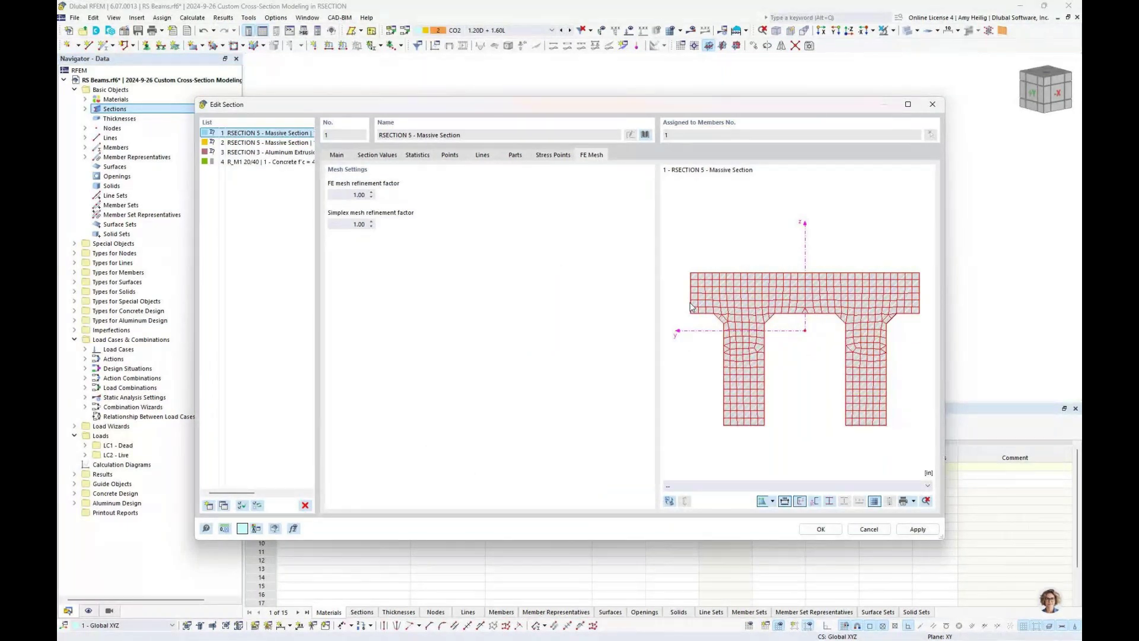
left_click(337, 155)
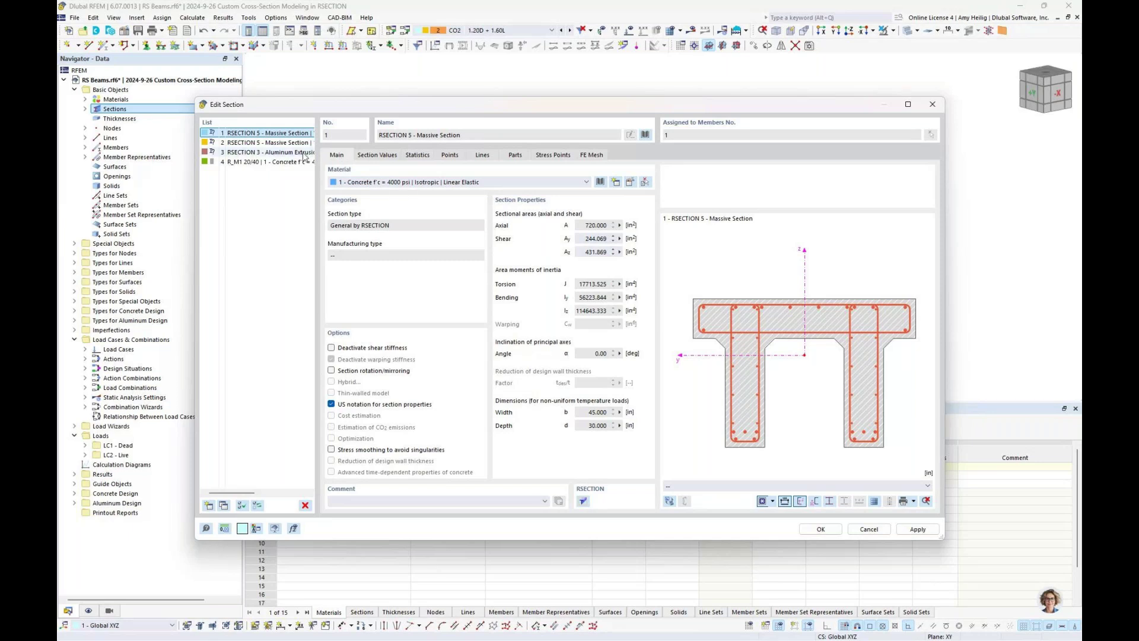
left_click(261, 162)
left_click(263, 151)
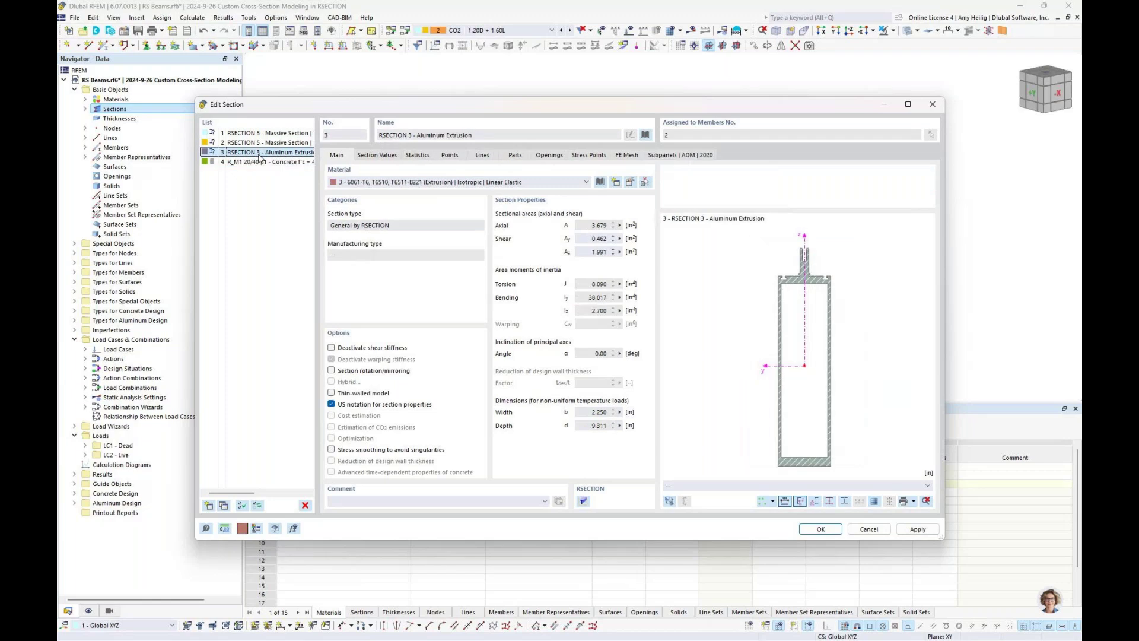
left_click(870, 529)
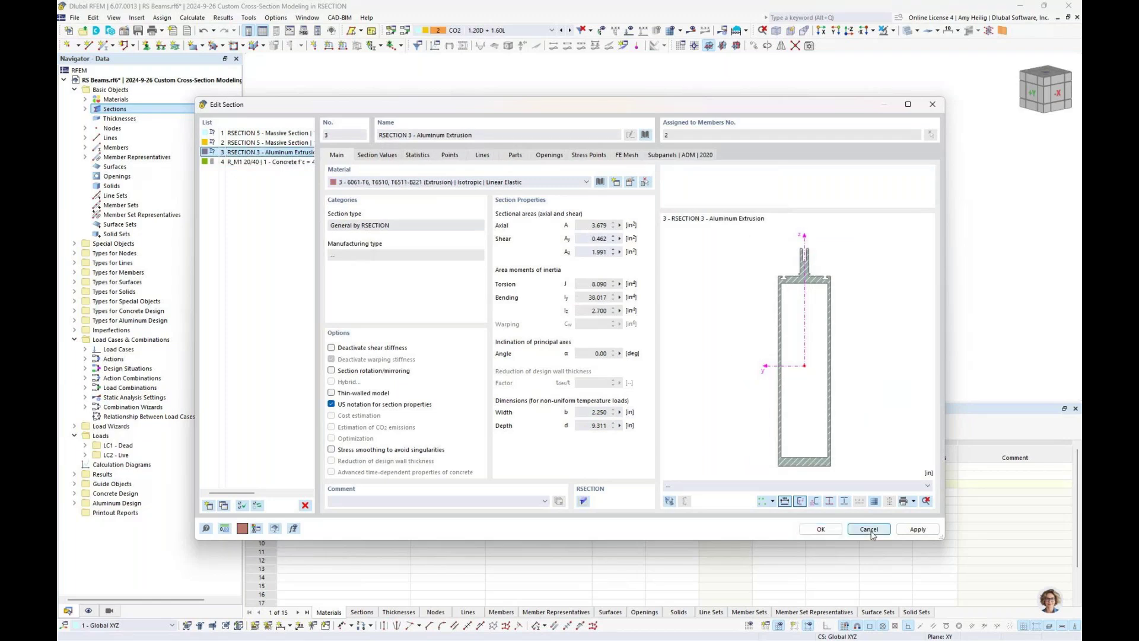
- Change the model's rendering style to reveal the aluminum extrusion beam's end profile and hide the Types for Nodes display
scroll(448, 246, "up", 5)
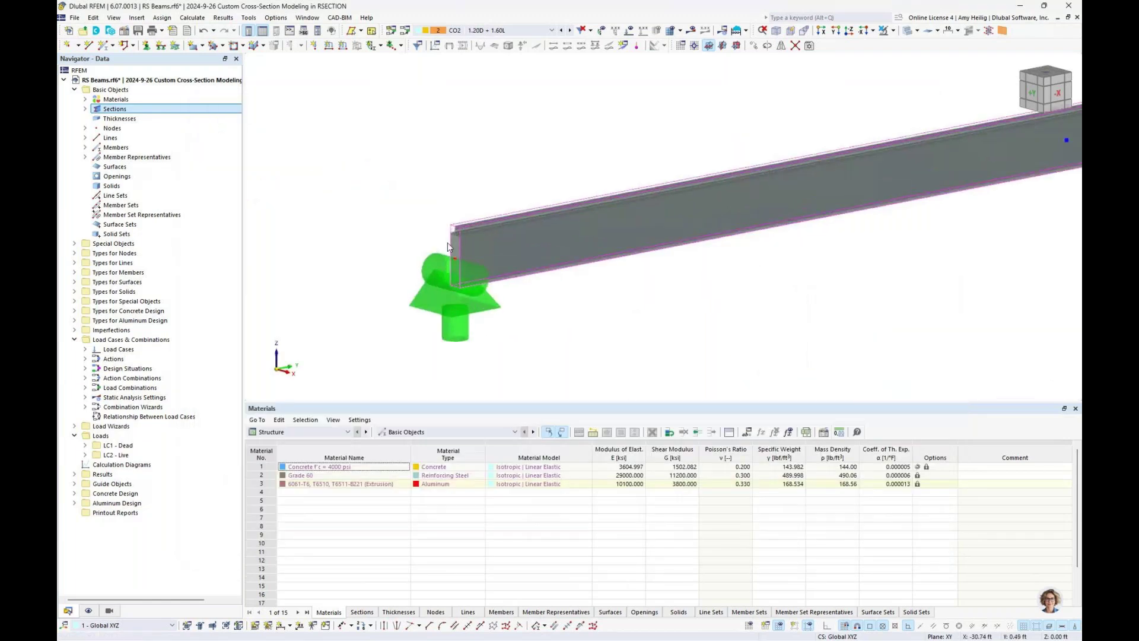
scroll(448, 246, "up", 3)
scroll(449, 246, "up", 1)
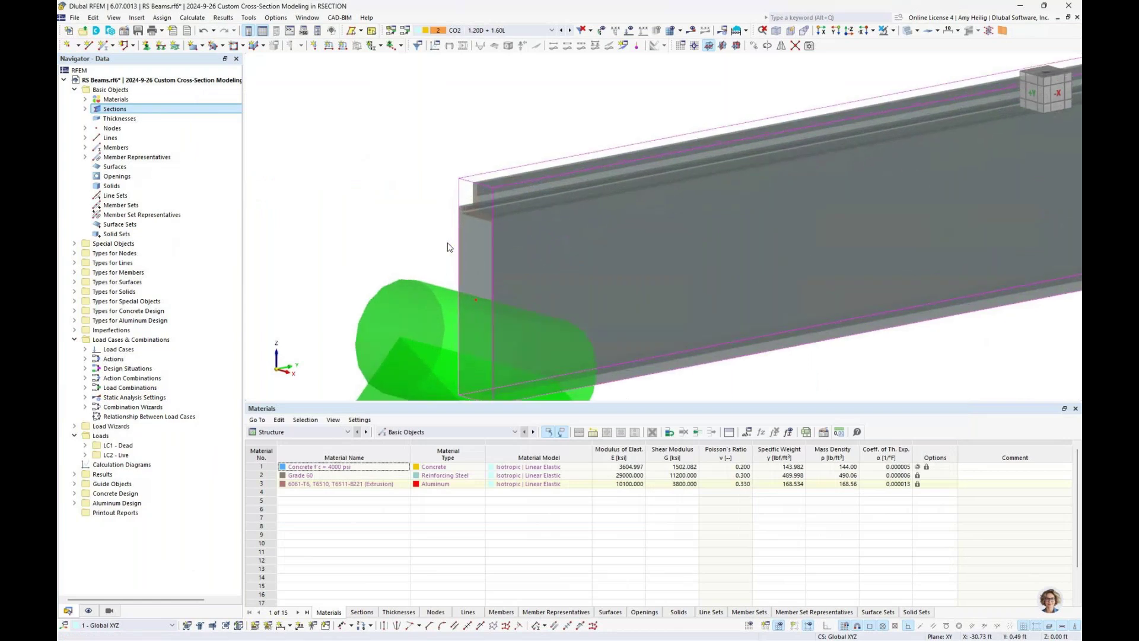
left_click(908, 30)
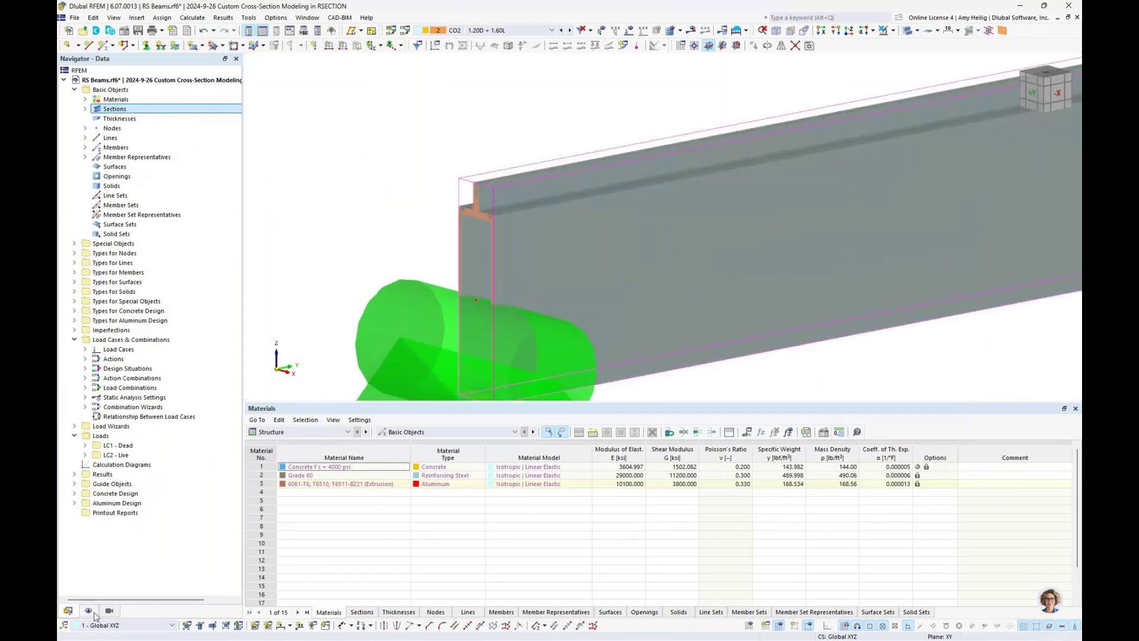
left_click(88, 610)
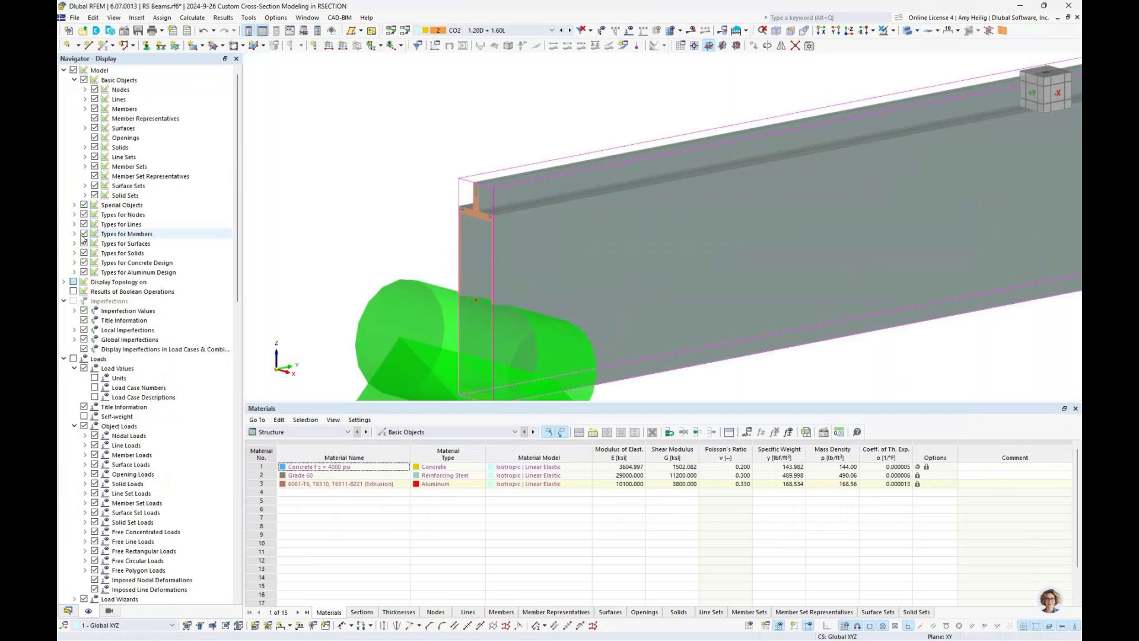
left_click(84, 215)
scroll(503, 236, "up", 4)
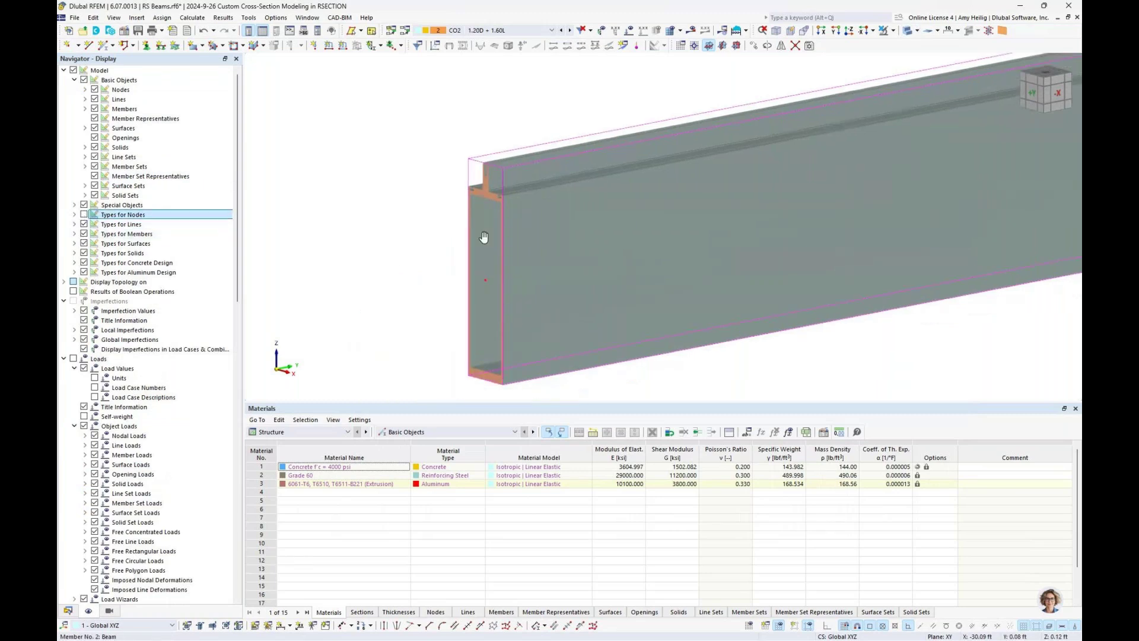
- Examine the aluminum extrusion beam's end profile up close and open section 3, RSECTION 3 - Aluminum Extrusion, for editing
scroll(503, 235, "down", 2)
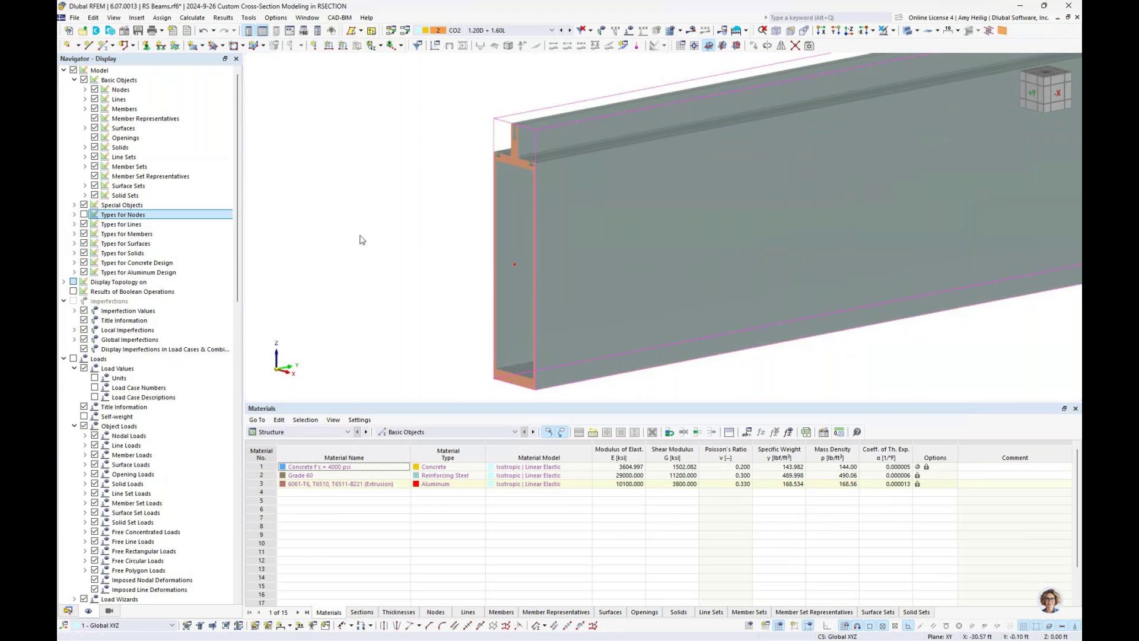
scroll(527, 162, "up", 5)
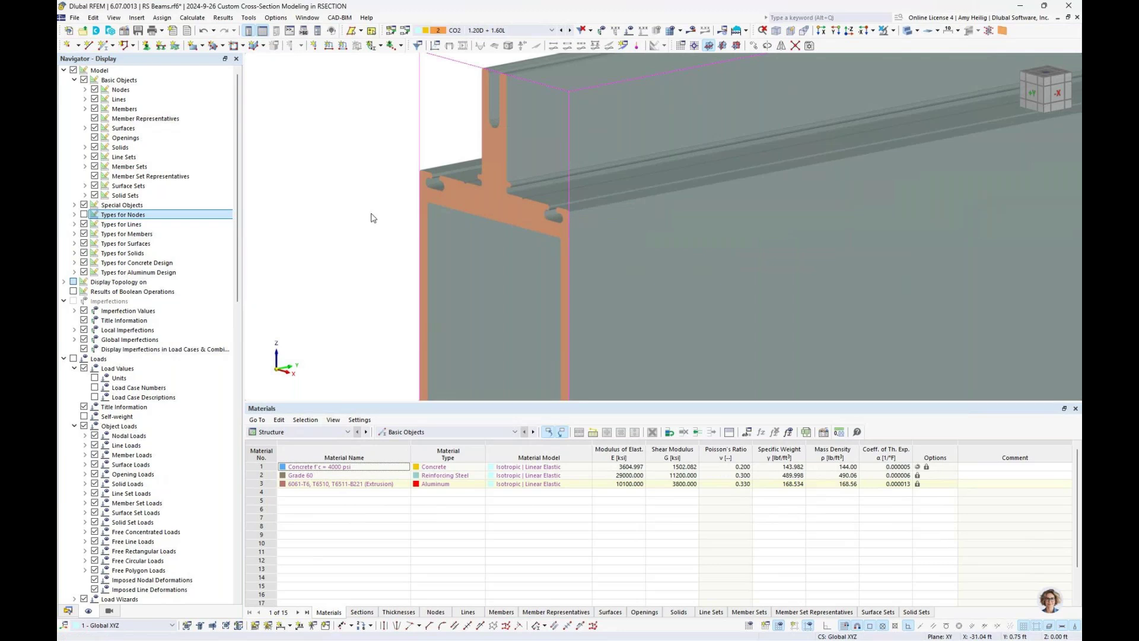
scroll(372, 218, "down", 5)
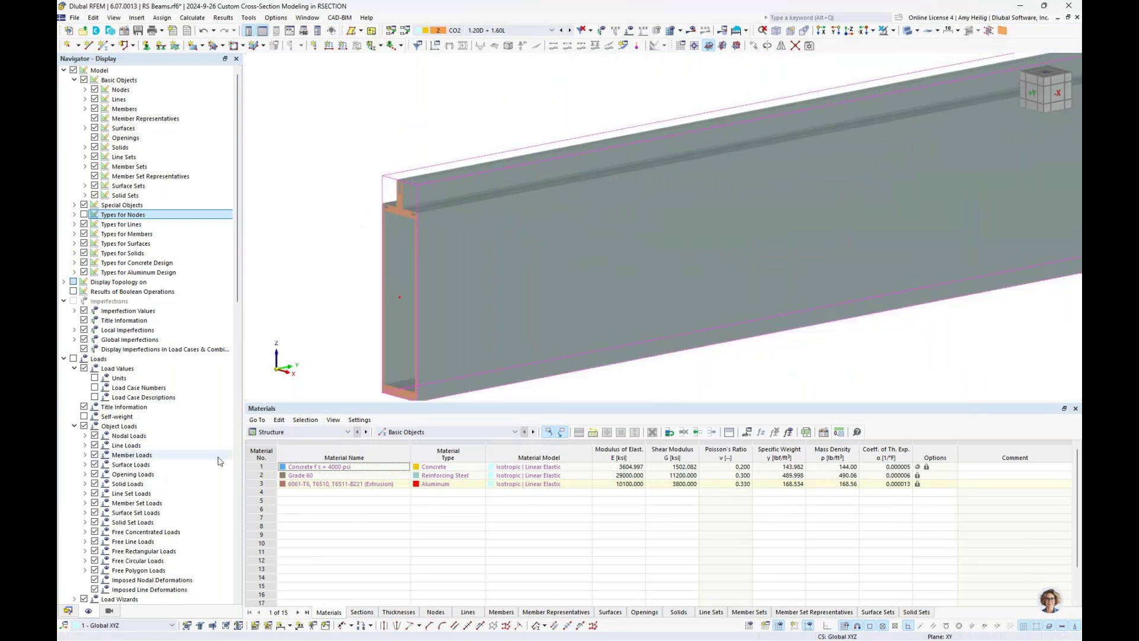
left_click(68, 612)
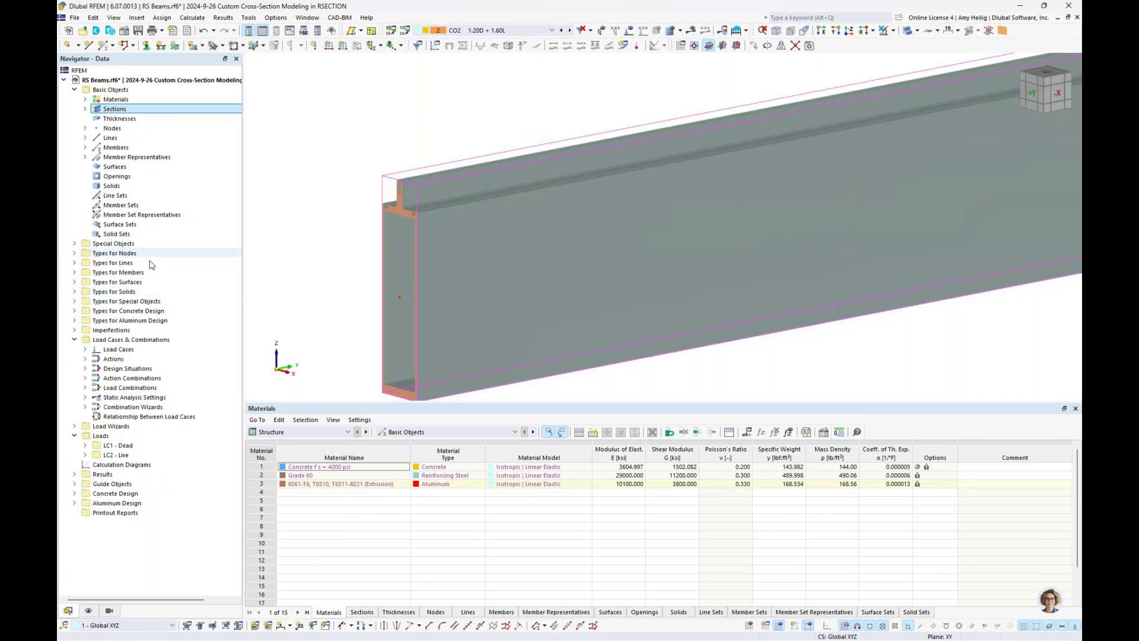
double_click(111, 109)
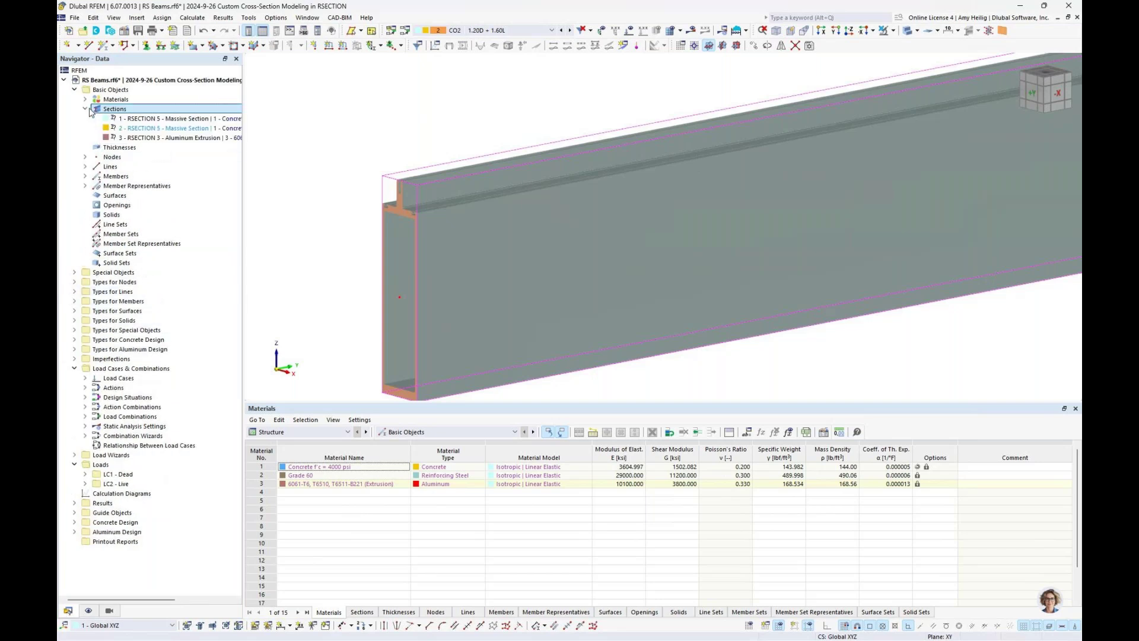
left_click(136, 139)
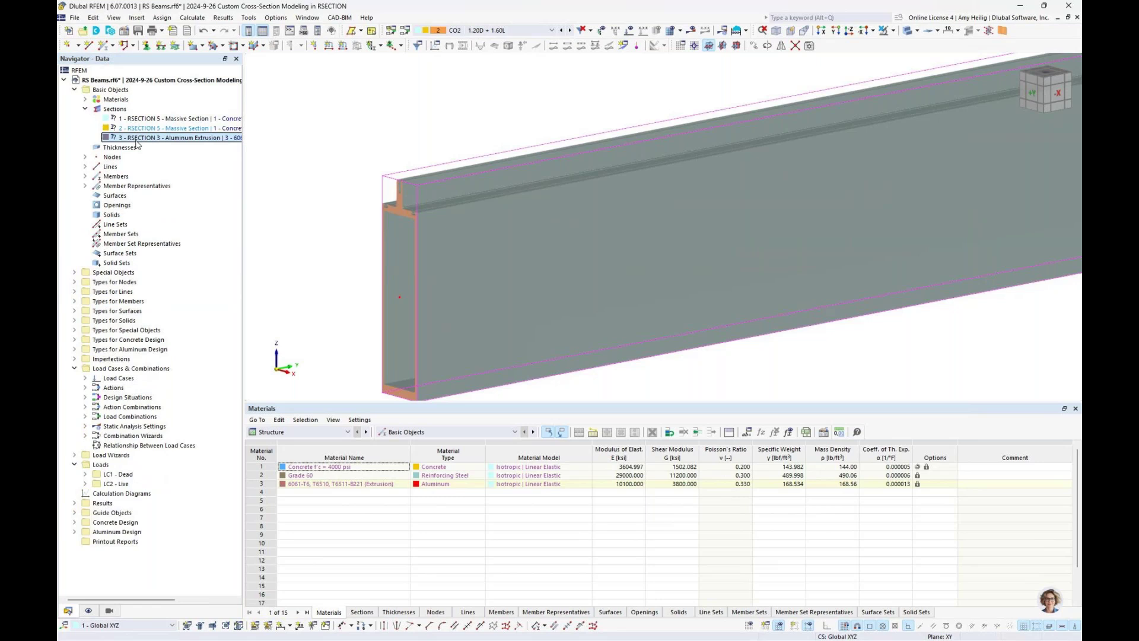
double_click(136, 140)
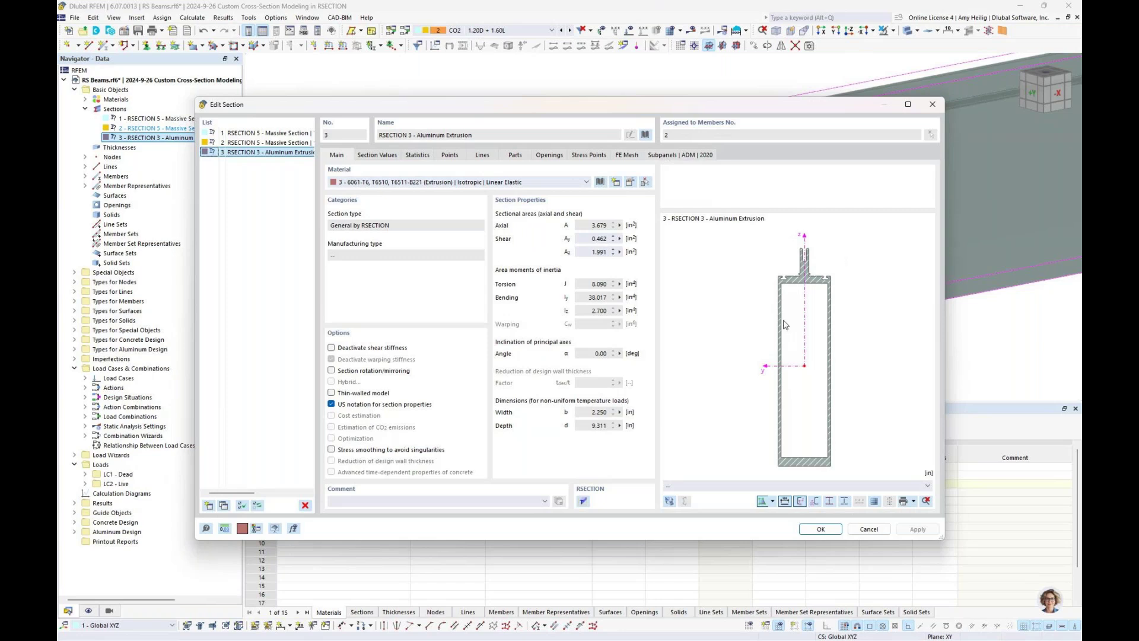
- Inspect the aluminum extrusion's ADM 2020 subpanels, highlighting subpanels 2 and 3 in the section graphic, and leave the section without changes
left_click(675, 156)
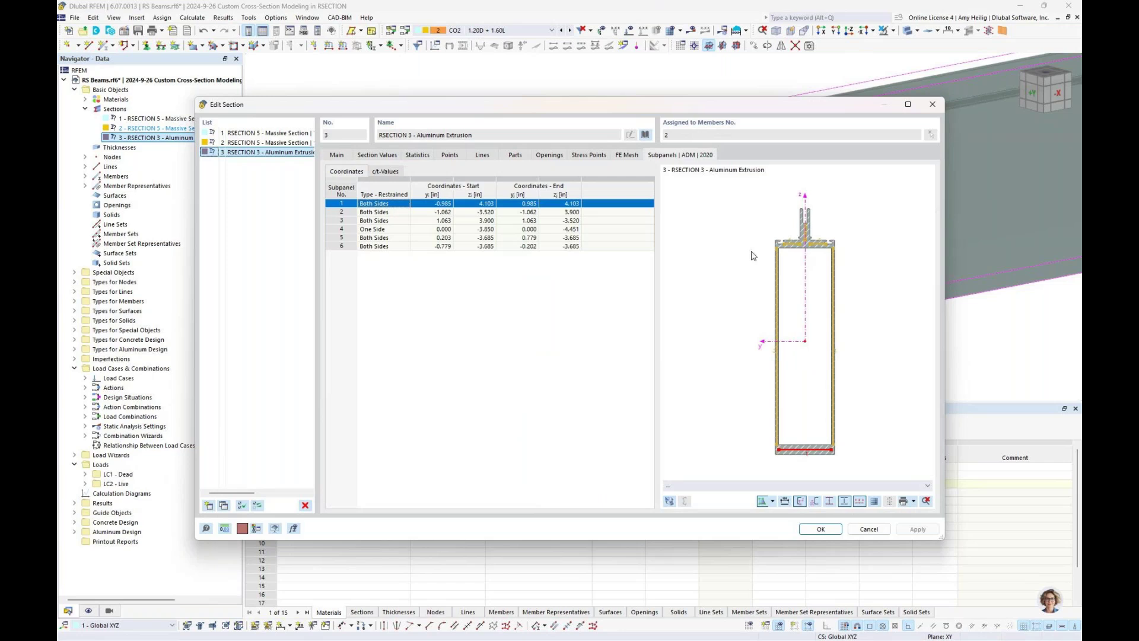
scroll(803, 240, "up", 3)
scroll(803, 237, "up", 3)
left_click(381, 212)
left_click(381, 220)
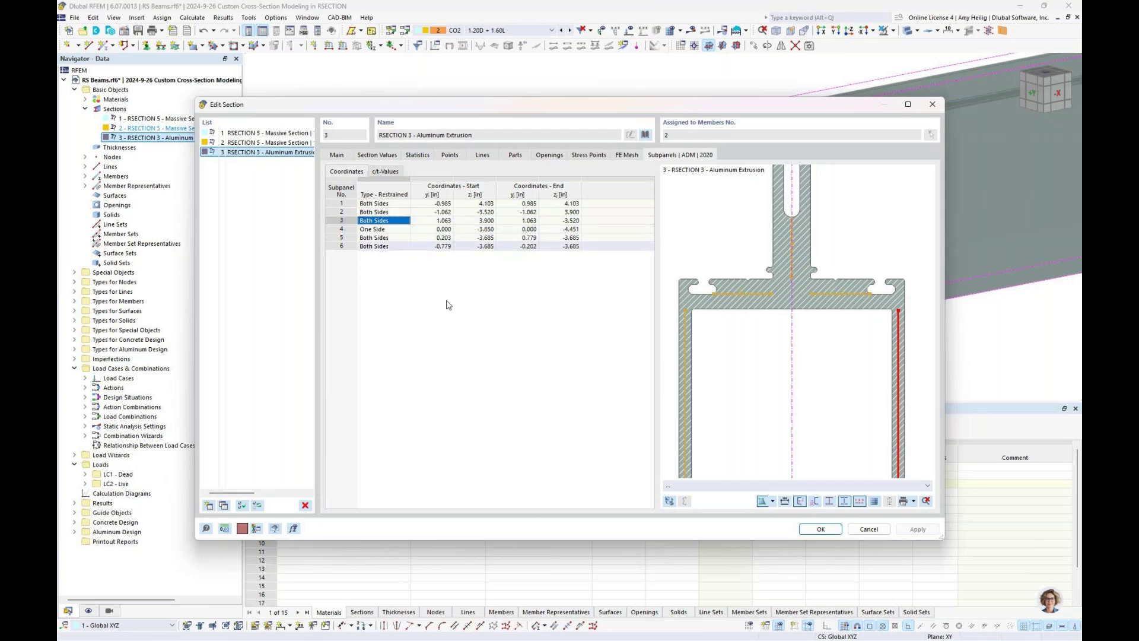
left_click(878, 531)
- Show Types for Nodes and hide Types for Concrete Design in the model display, with both beams in view
scroll(827, 285, "down", 5)
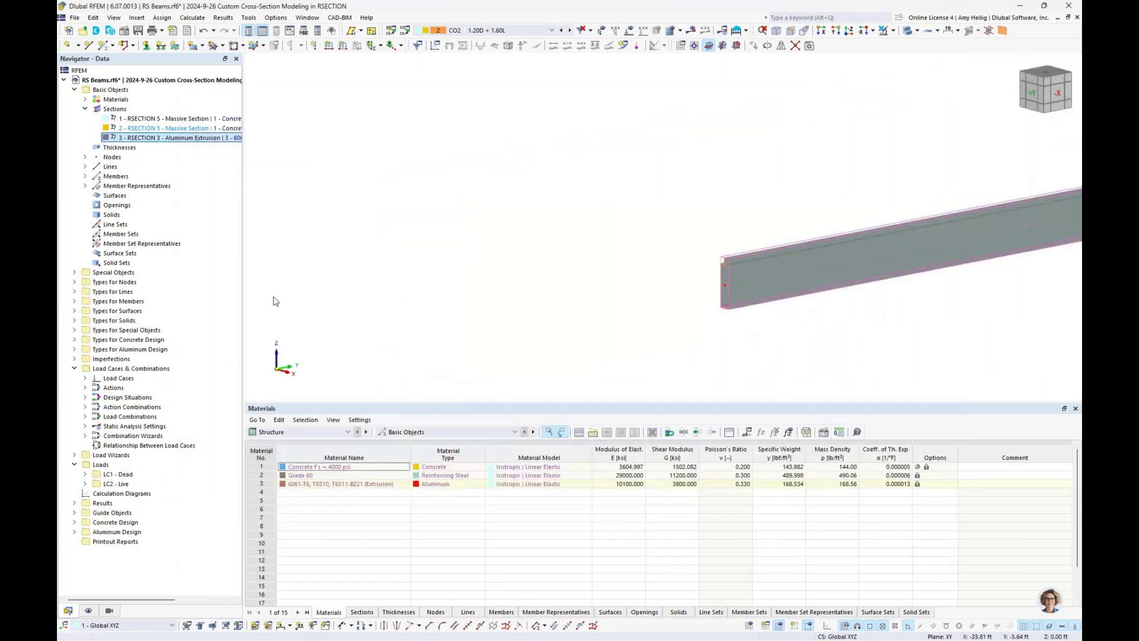
left_click(90, 611)
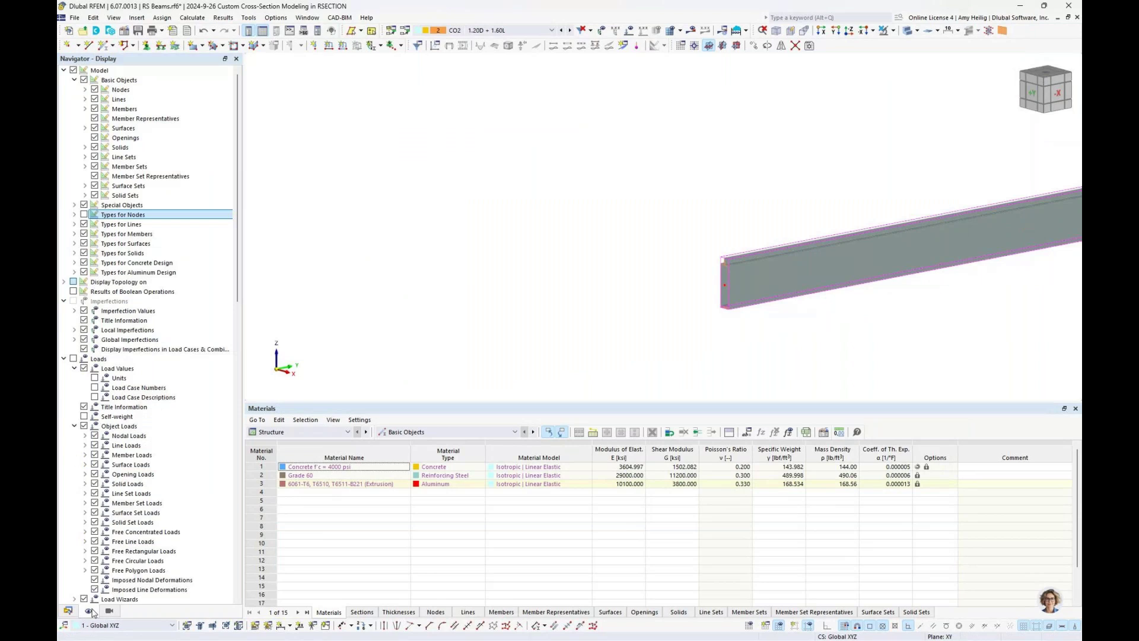
left_click(83, 215)
scroll(530, 242, "down", 1)
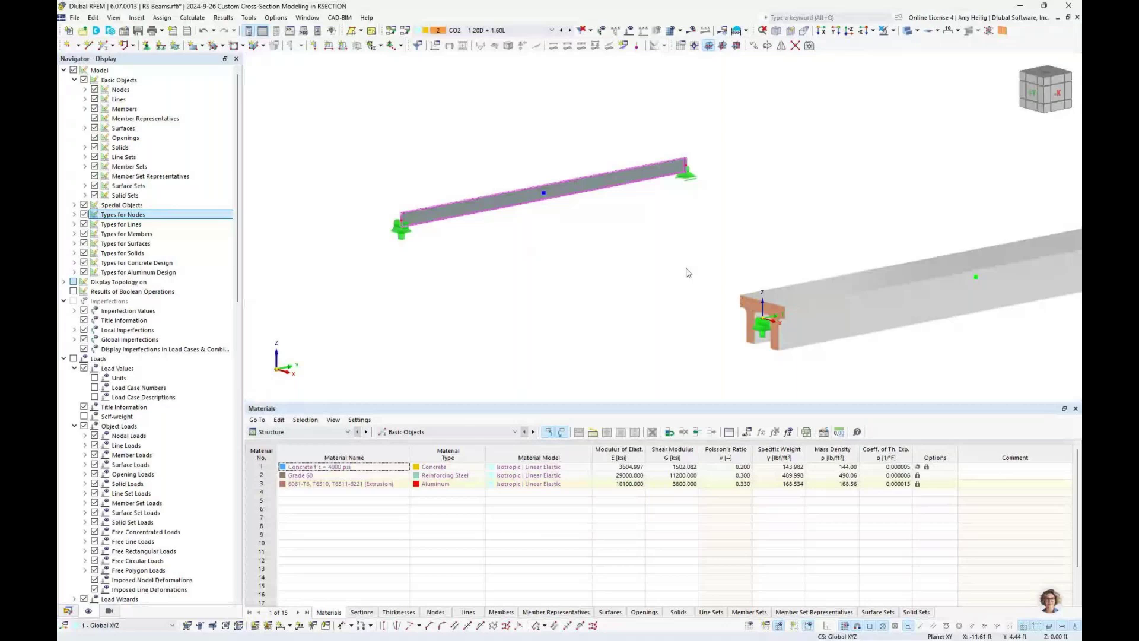
scroll(689, 272, "down", 1)
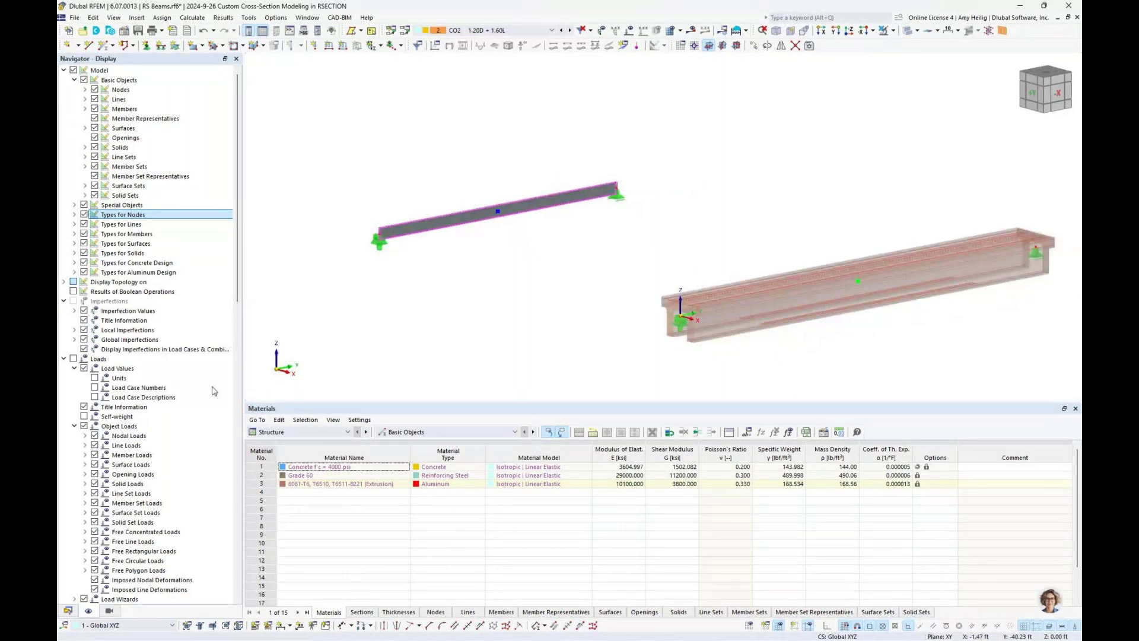
left_click(84, 263)
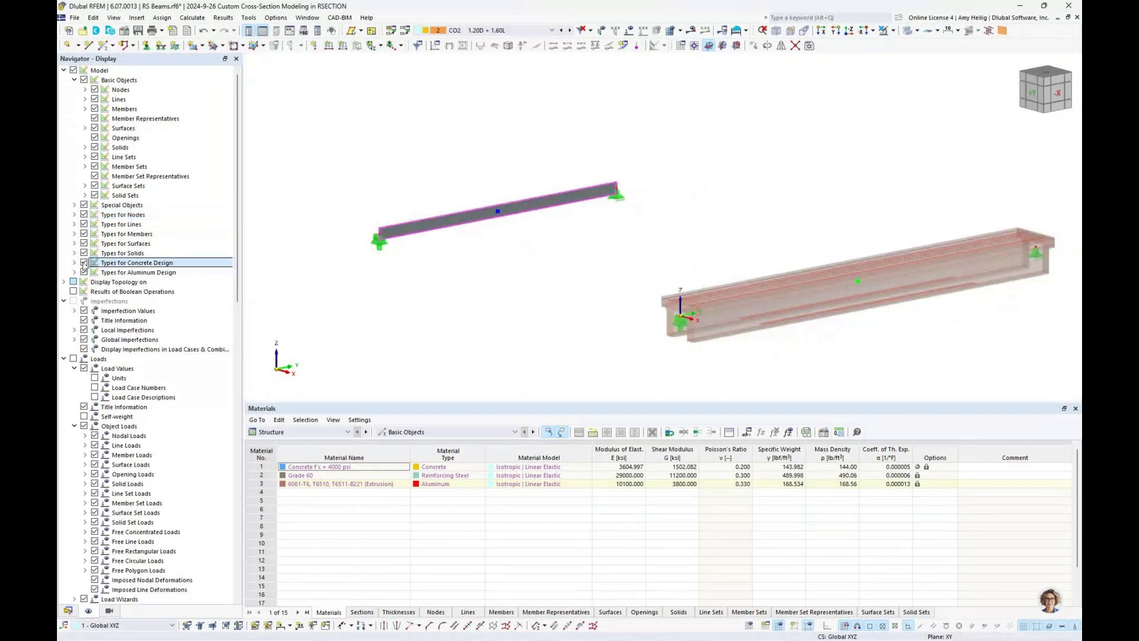
left_click(83, 263)
left_click(69, 611)
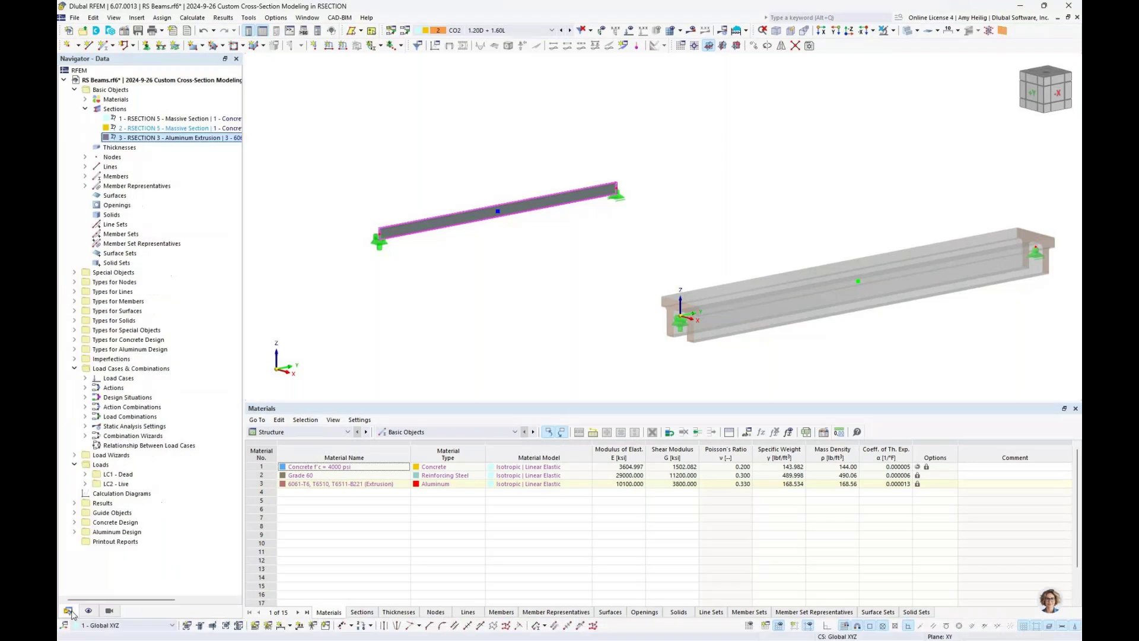
- Display the loads on both beams for LC1 - Dead and LC2 - Live, and activate load combination CO2 - 1.20D + 1.60L
left_click(492, 31)
left_click(451, 43)
left_click(629, 31)
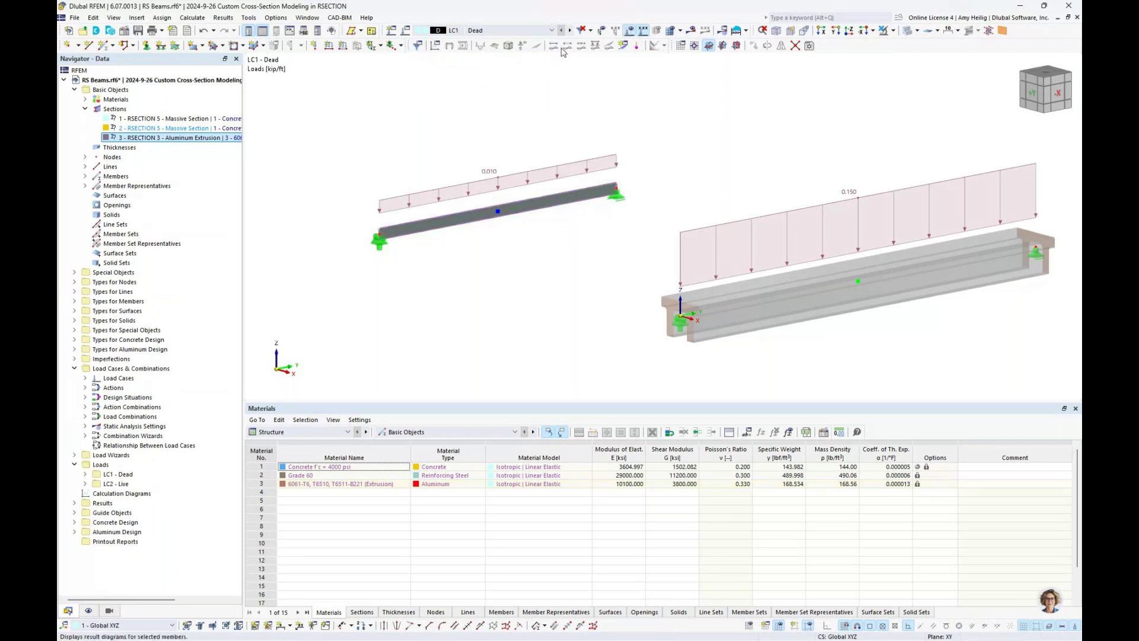
left_click(570, 30)
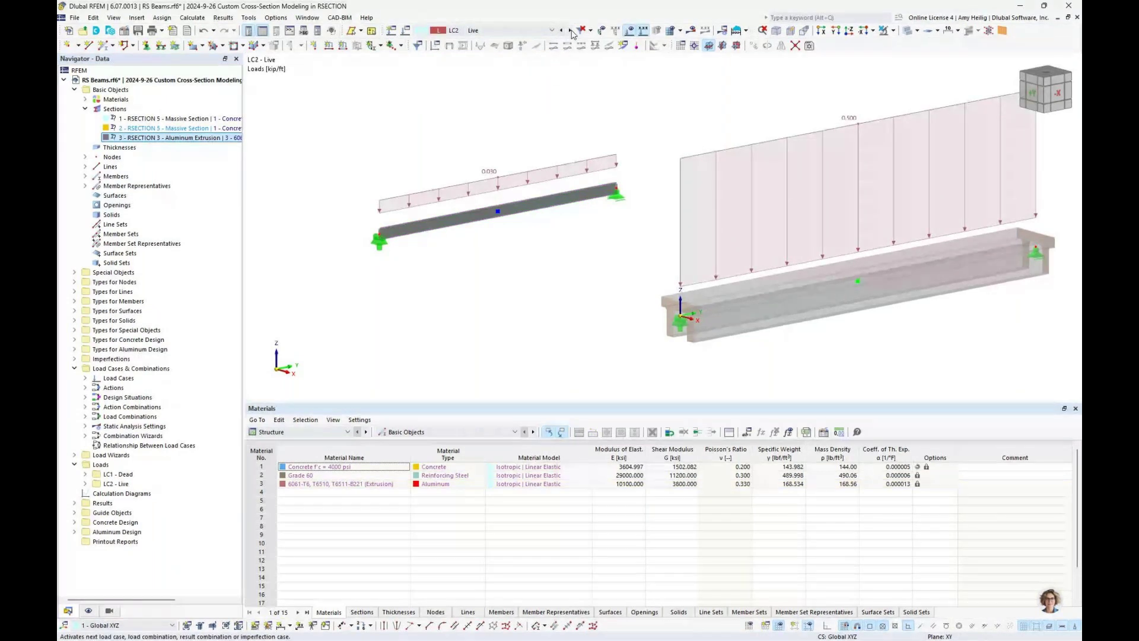
left_click(546, 31)
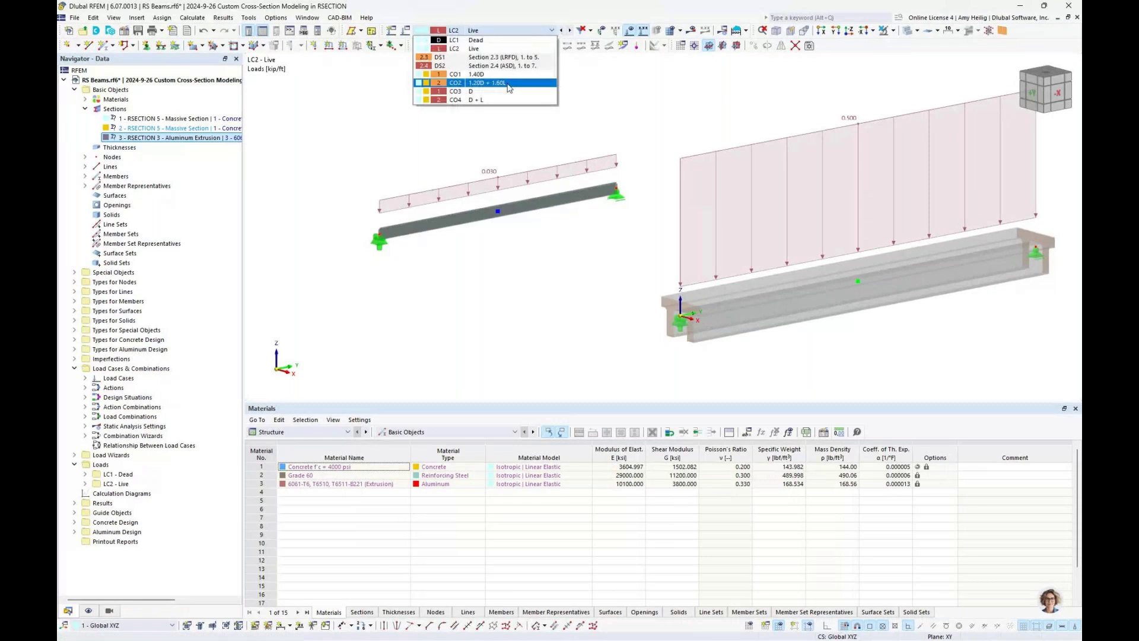
left_click(508, 83)
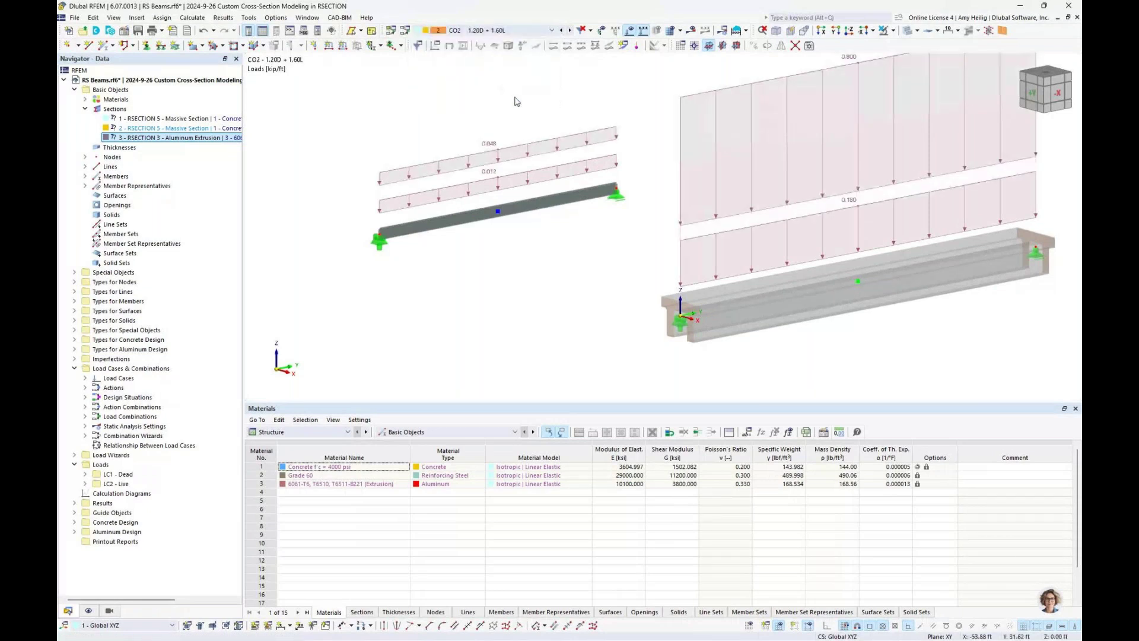
scroll(586, 246, "down", 1)
left_click_drag(586, 246, 520, 286)
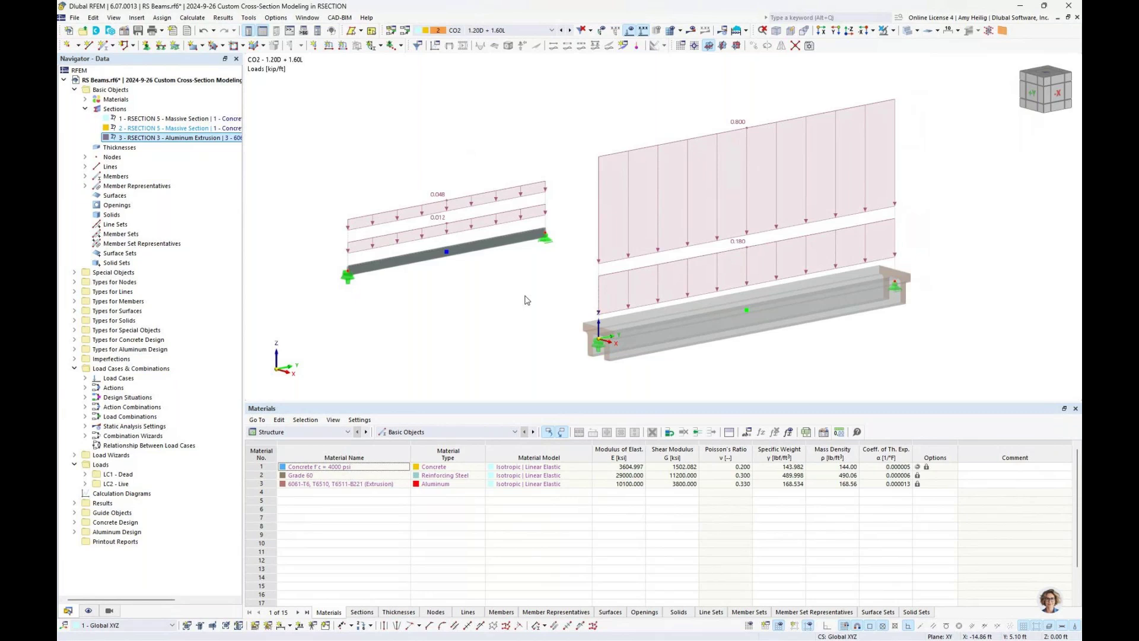
- Collapse the sections list and open the model's base data to review the activated design add-ons
left_click(85, 109)
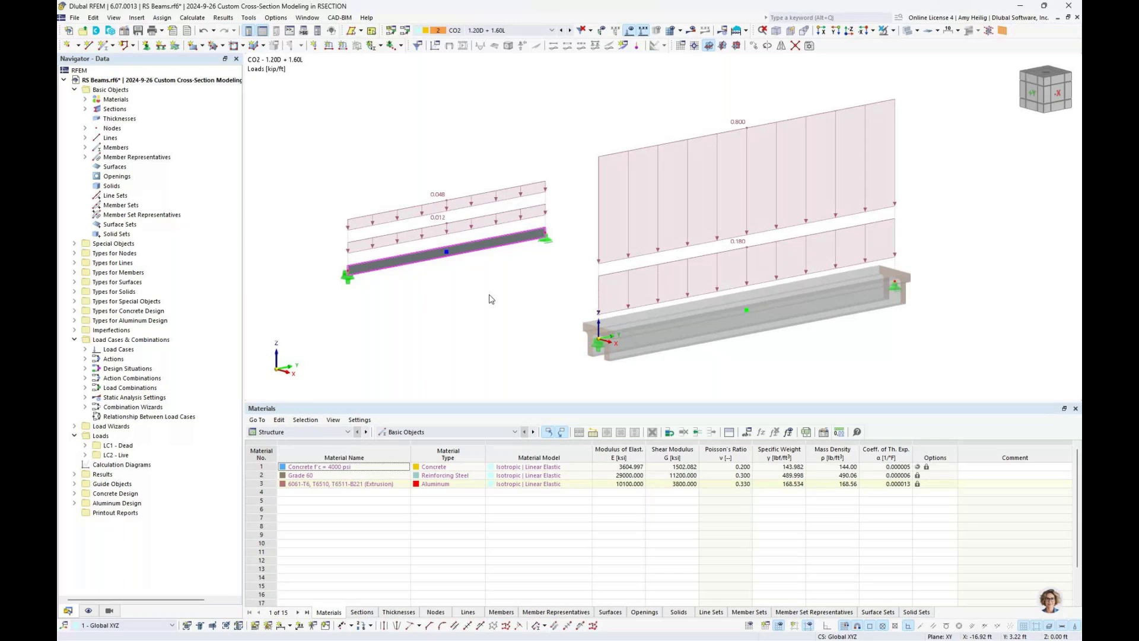
right_click(176, 81)
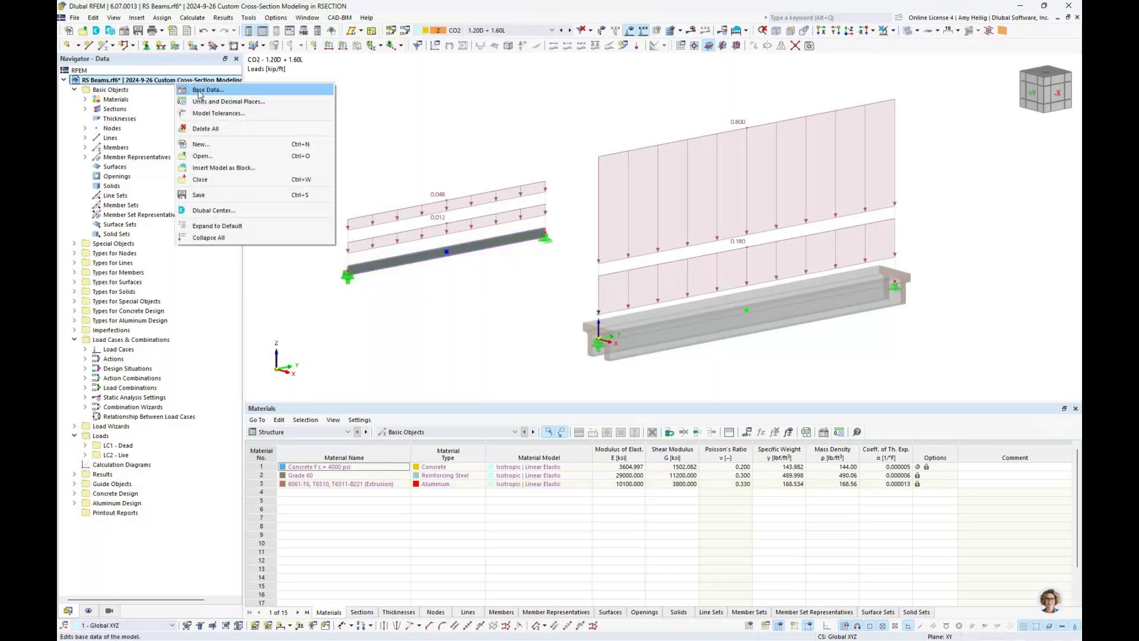
left_click(199, 92)
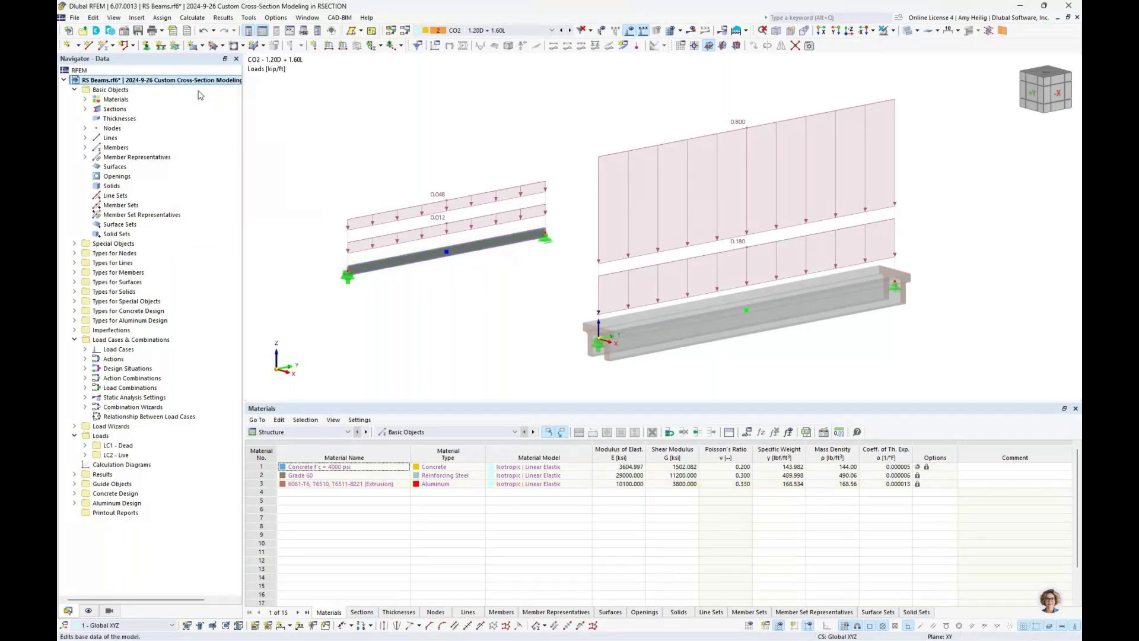
left_click(334, 160)
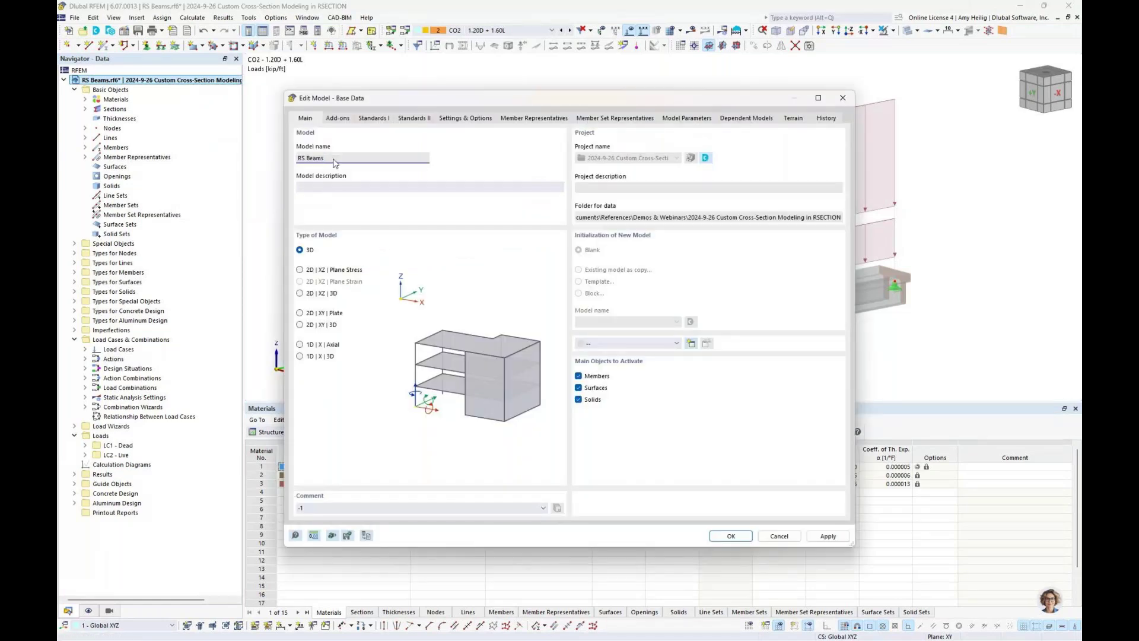
left_click(337, 118)
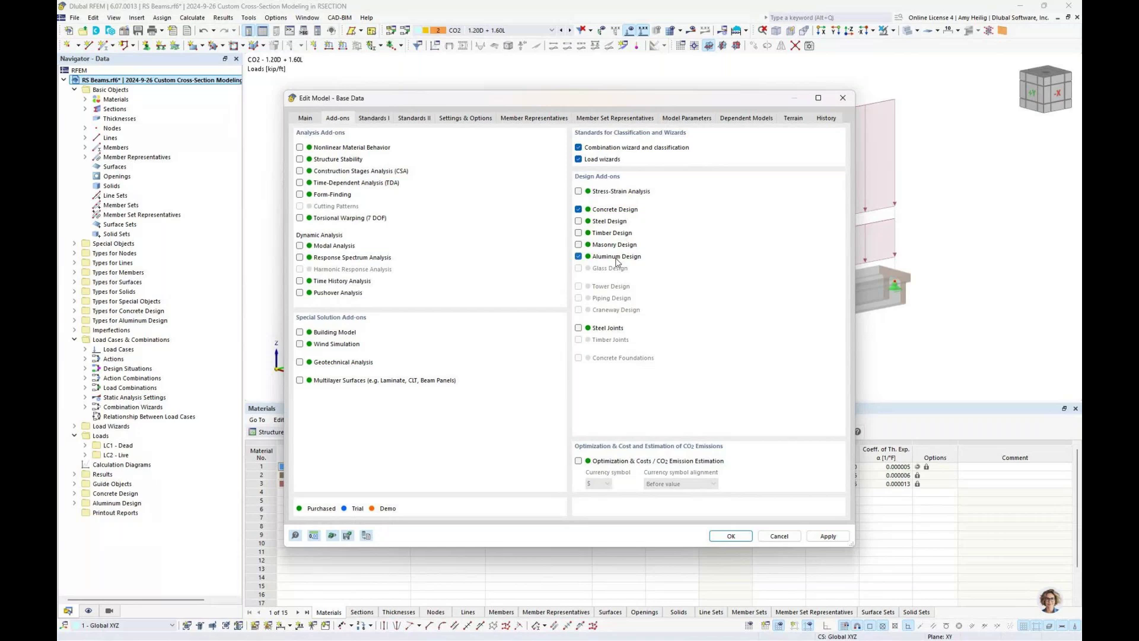
- Review the available concrete design, aluminum design and load combination standards, keeping ACI 318, ADM and ASCE 7, and cancel the base data dialog
left_click(373, 119)
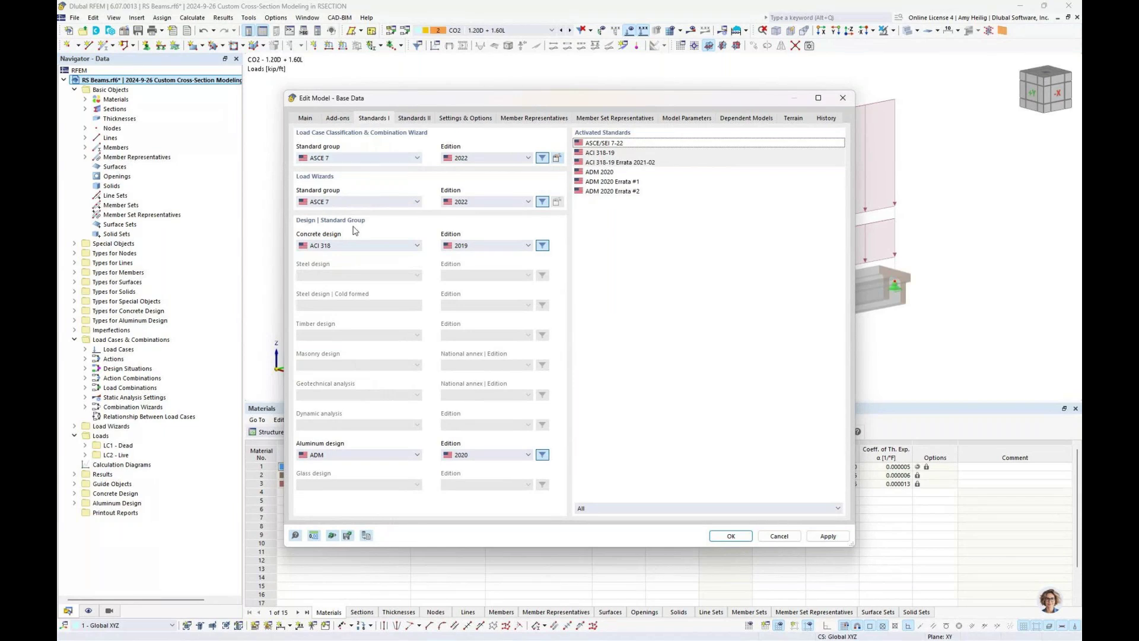
left_click(341, 249)
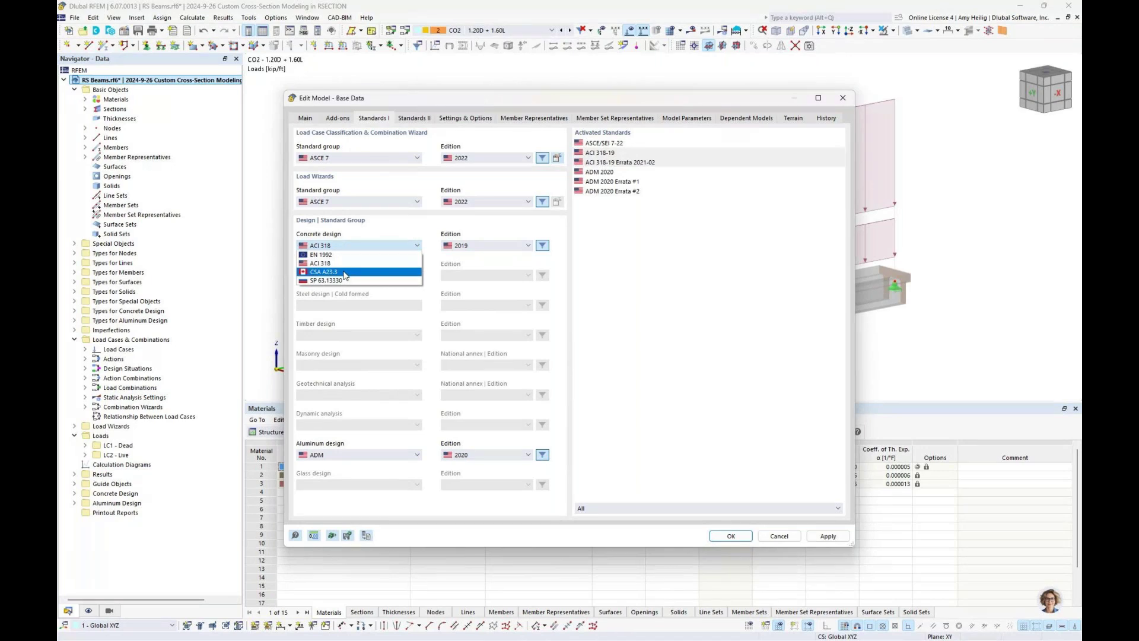
key("Escape")
left_click(345, 454)
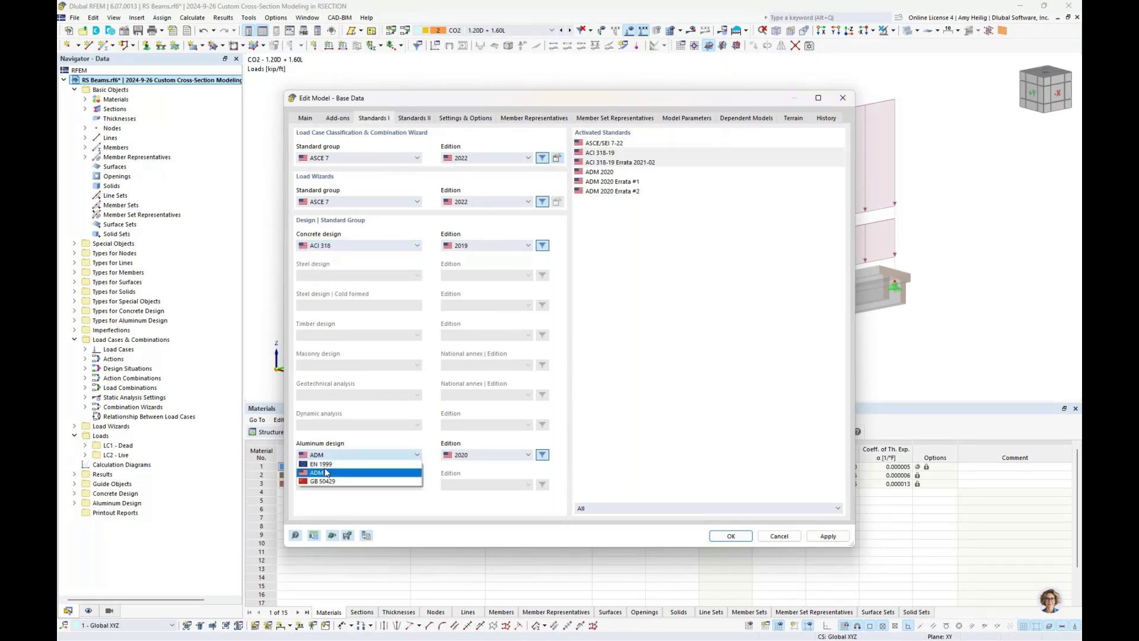
left_click(330, 474)
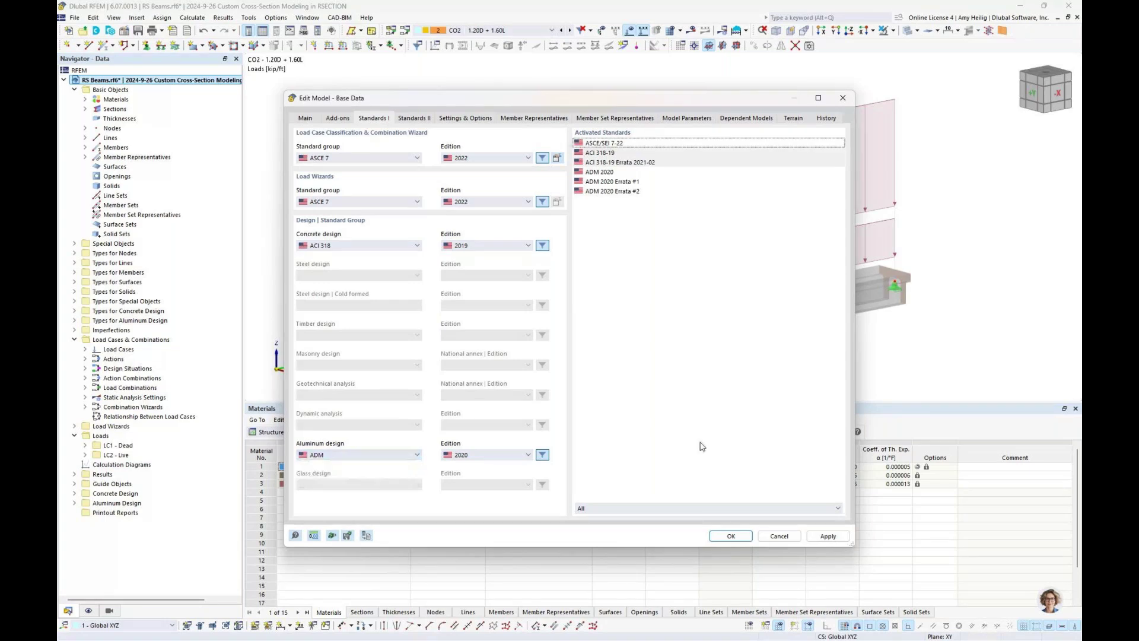
left_click(337, 159)
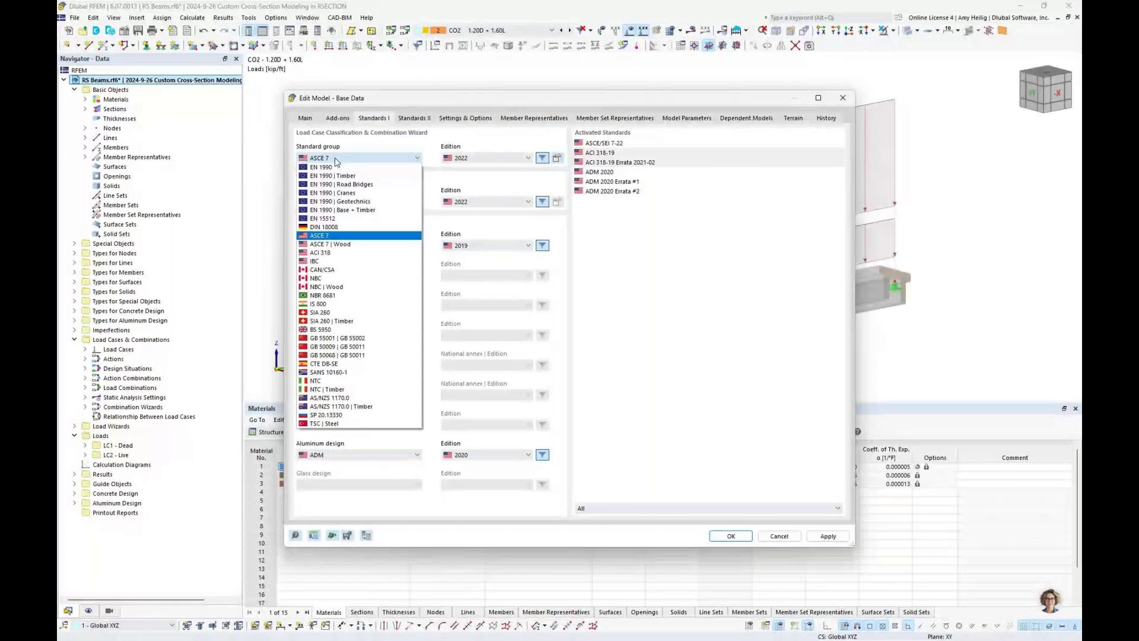
left_click(336, 160)
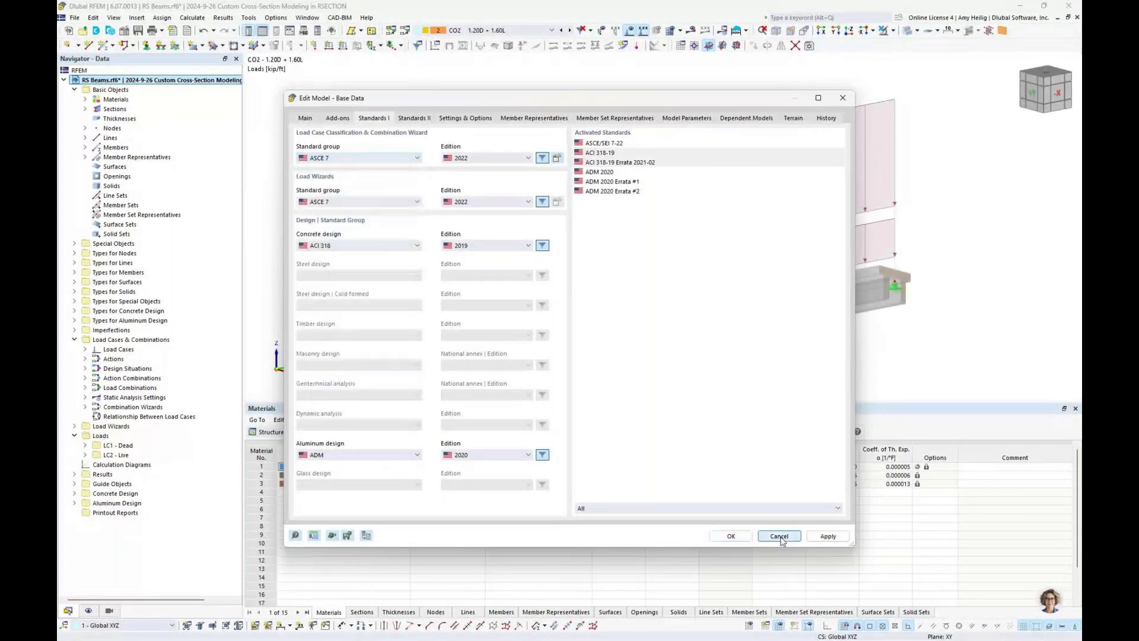
left_click(781, 539)
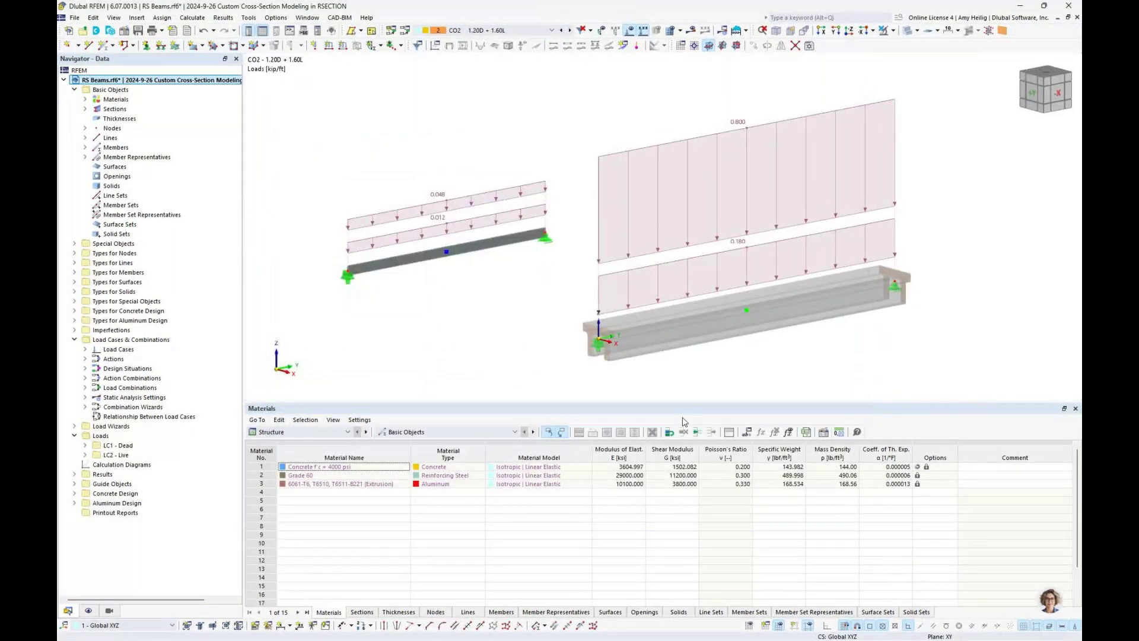
- Show the concrete design input table with its design situations and run the calculation
left_click(298, 432)
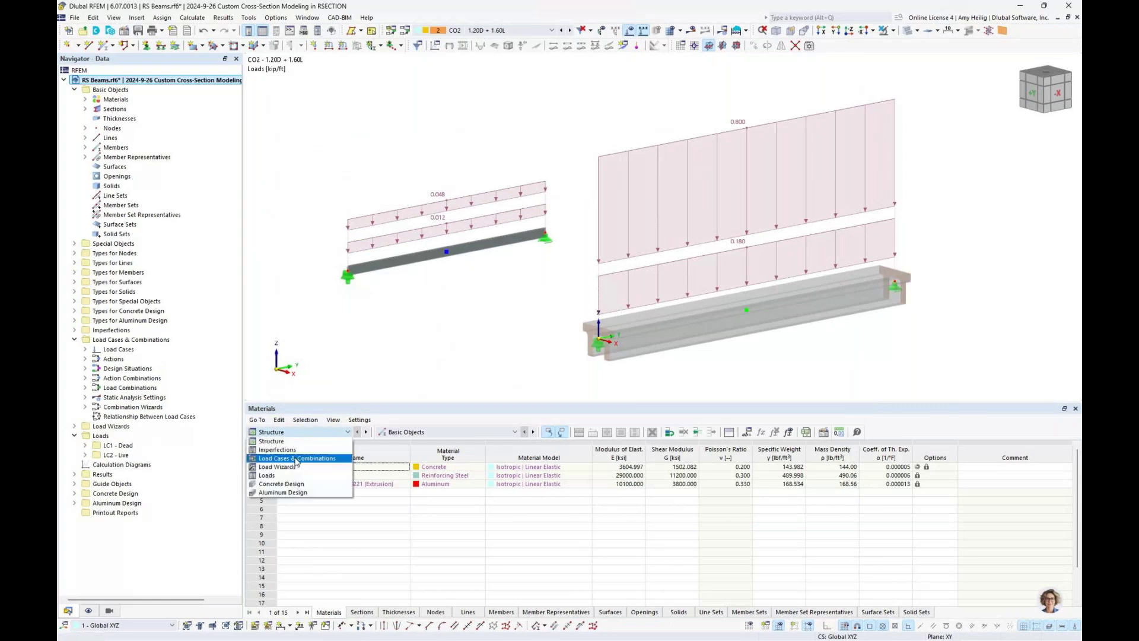
left_click(293, 484)
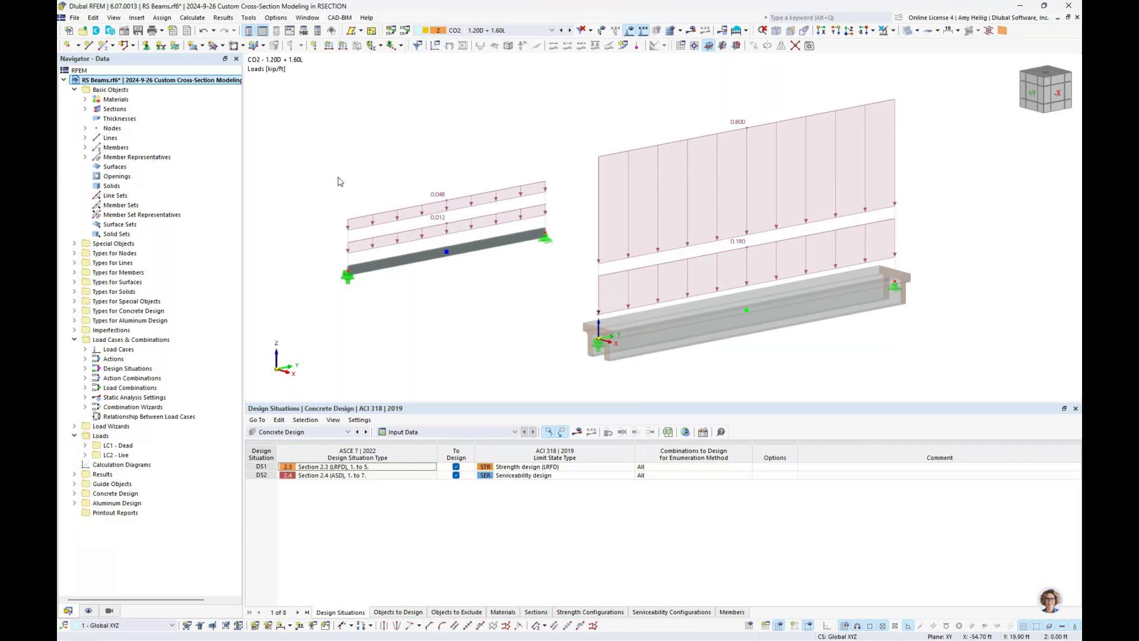
left_click(198, 18)
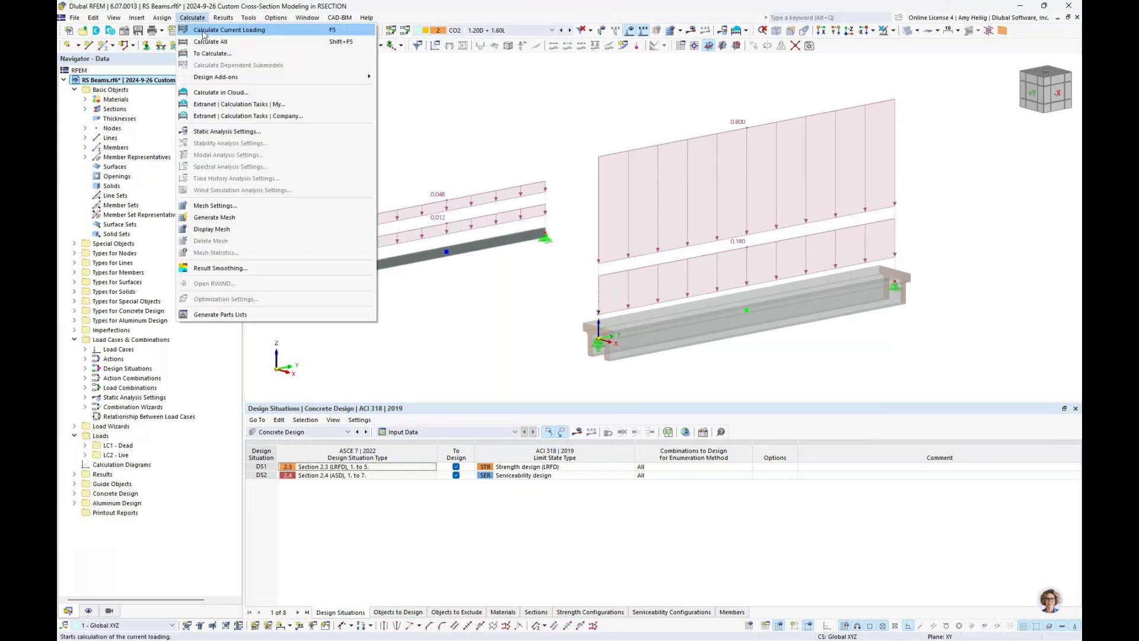
left_click(205, 29)
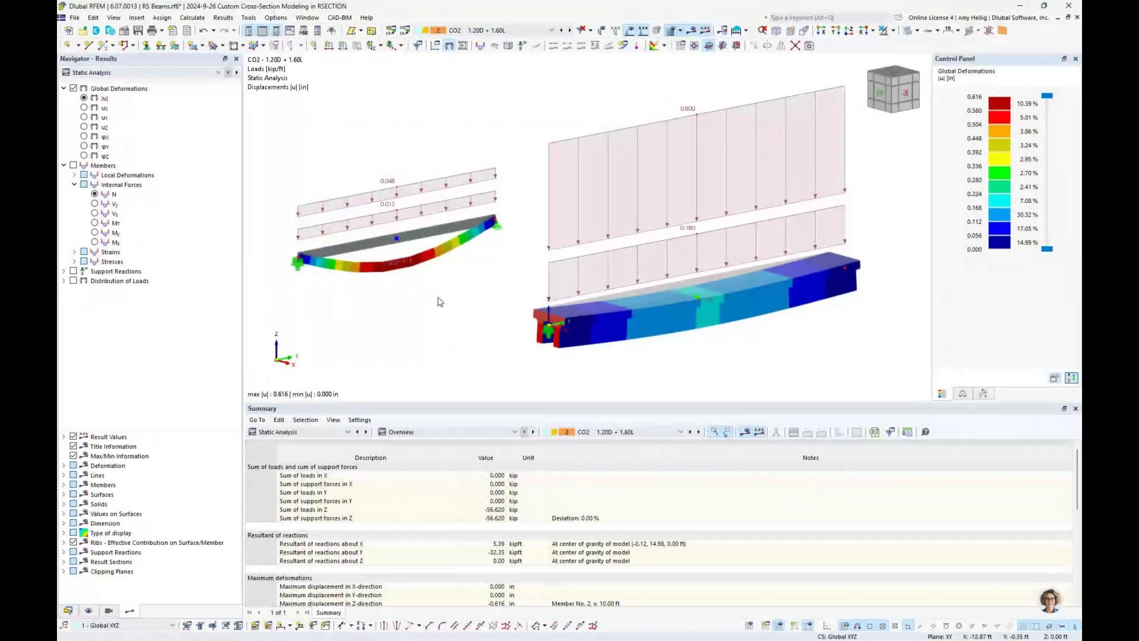
- Keep the static analysis results active and hide the loads and undeformed solid beams to view the global deformations
left_click(154, 75)
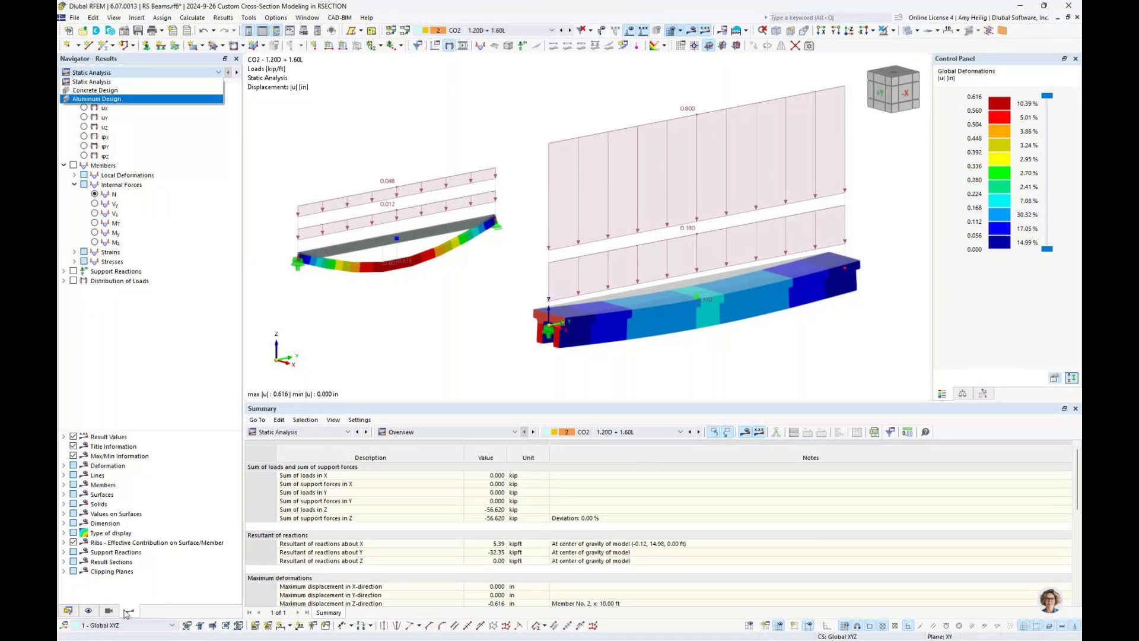
left_click(118, 82)
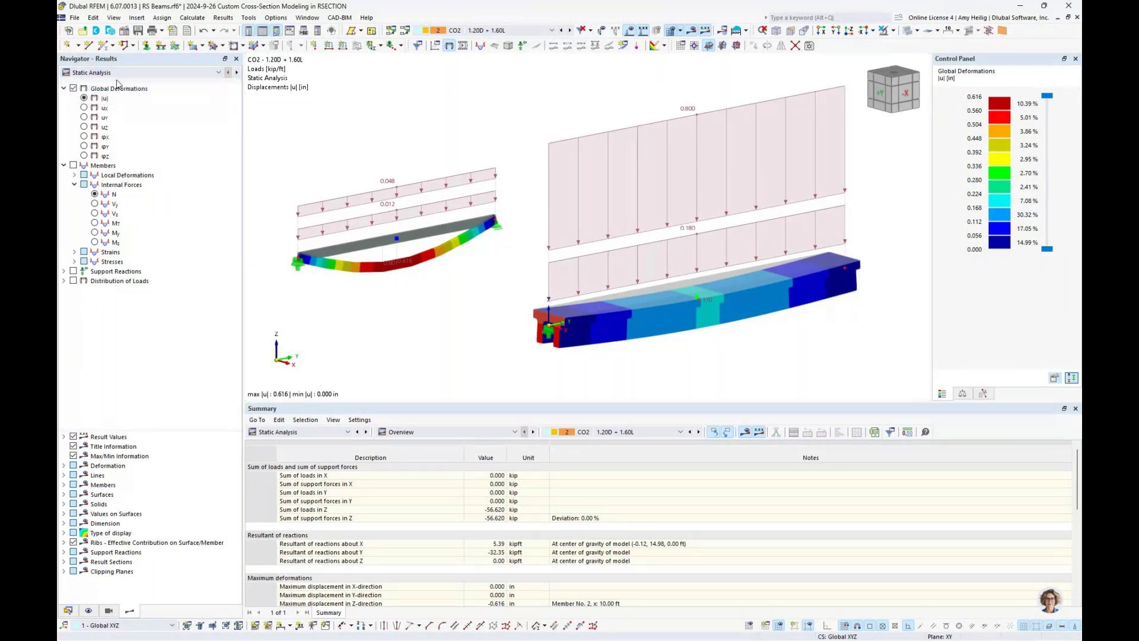
left_click(629, 31)
left_click_drag(491, 274, 510, 250)
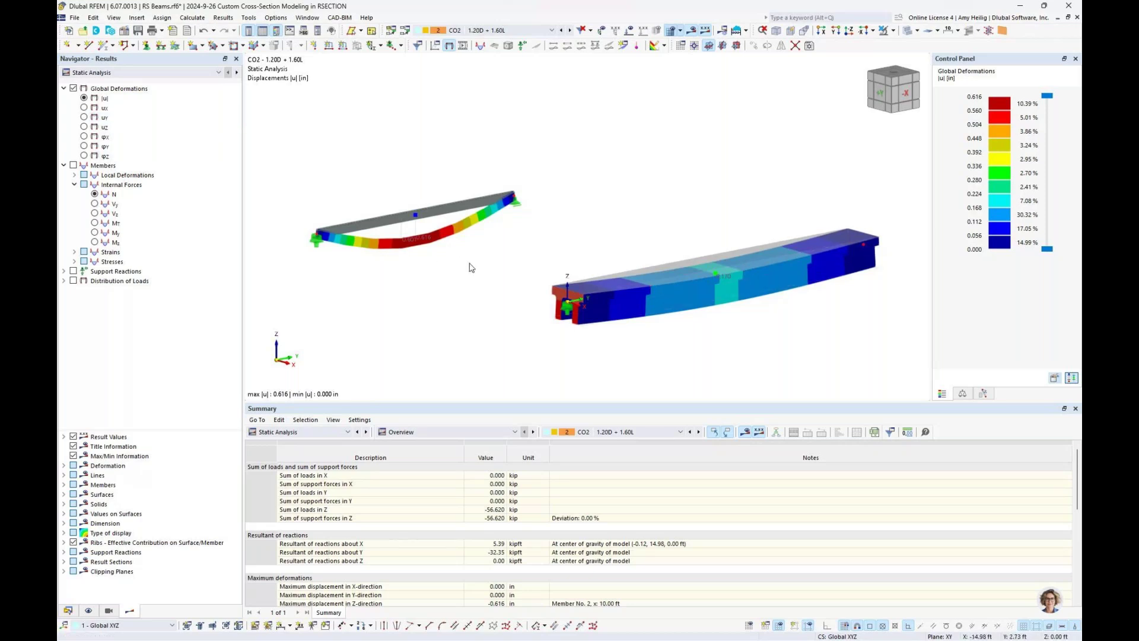
left_click(907, 32)
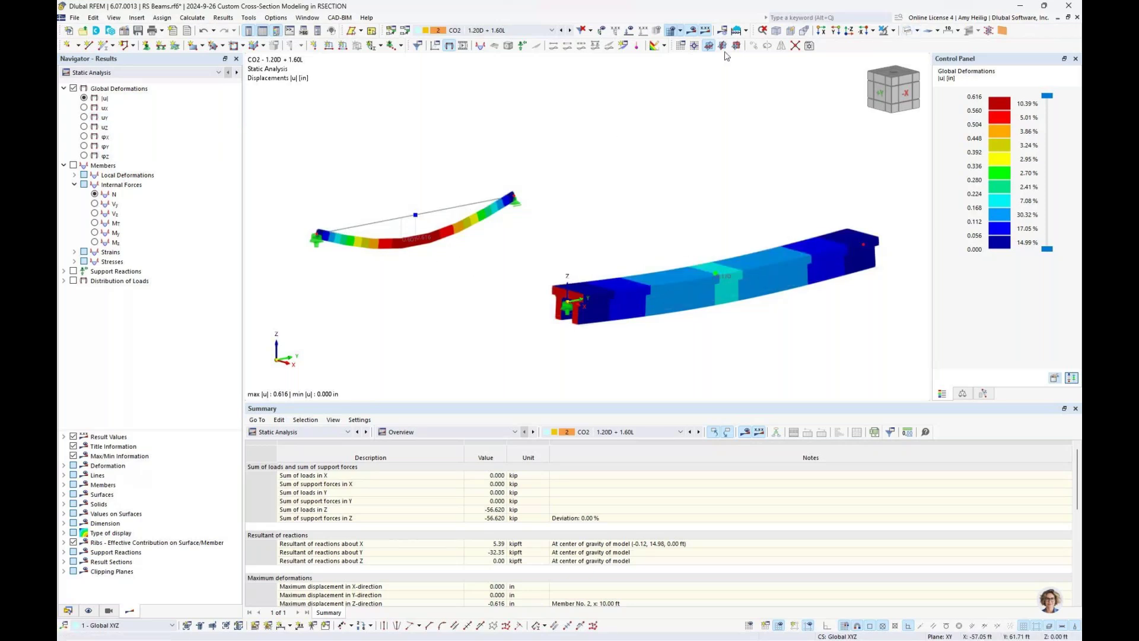
- Display the members' shear force Vz and bending moment My diagrams, and cancel the visibility mode to show both beams
left_click(73, 166)
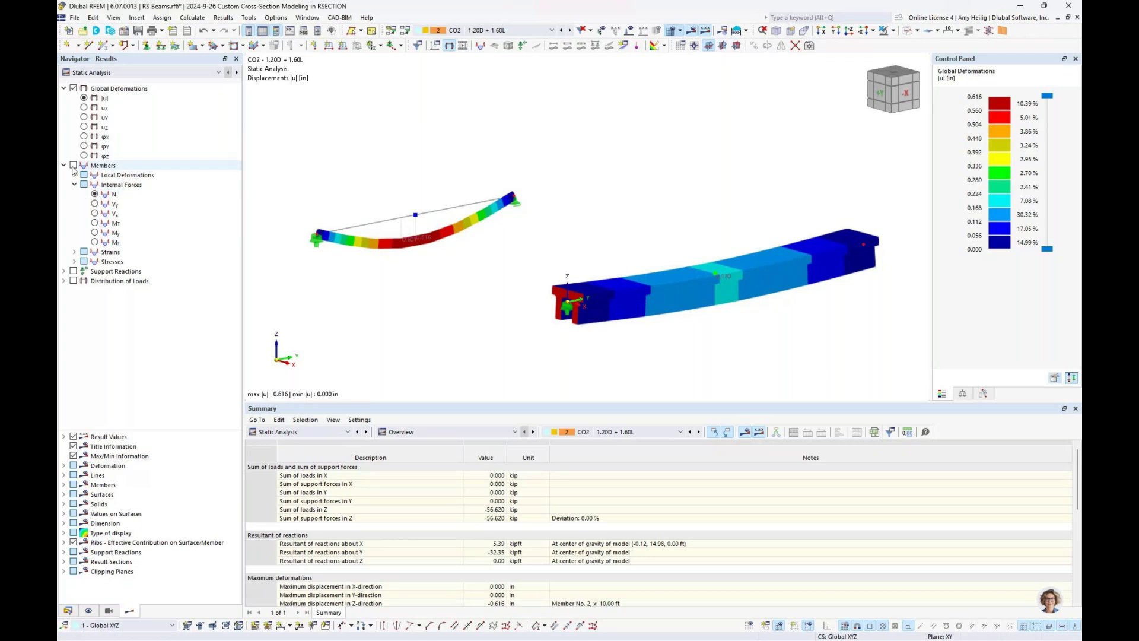
left_click(95, 213)
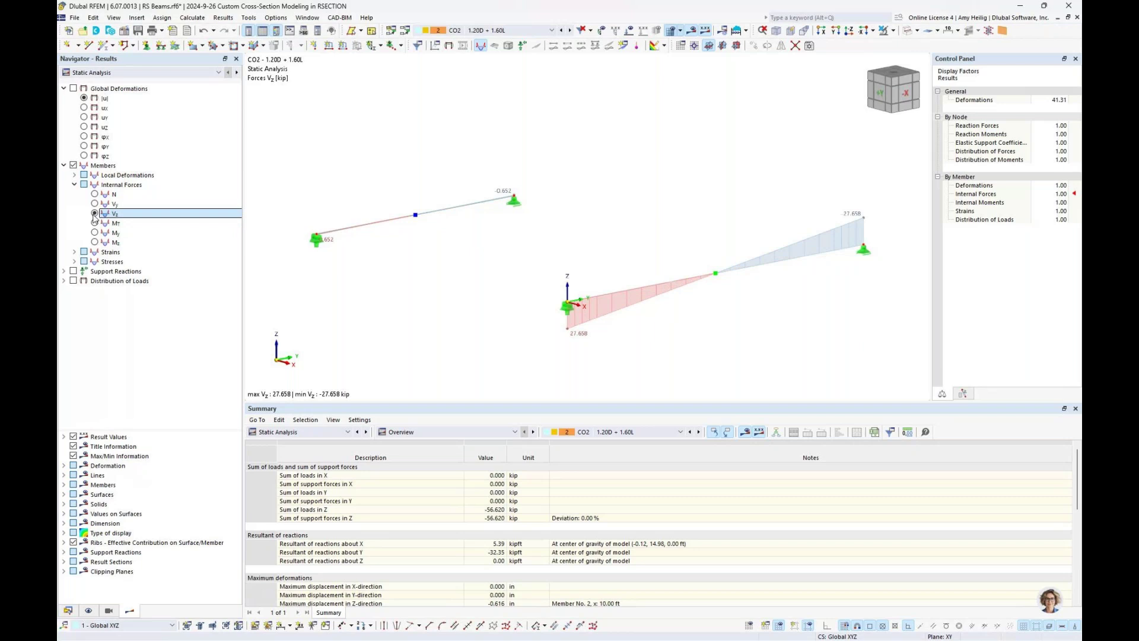
left_click(94, 233)
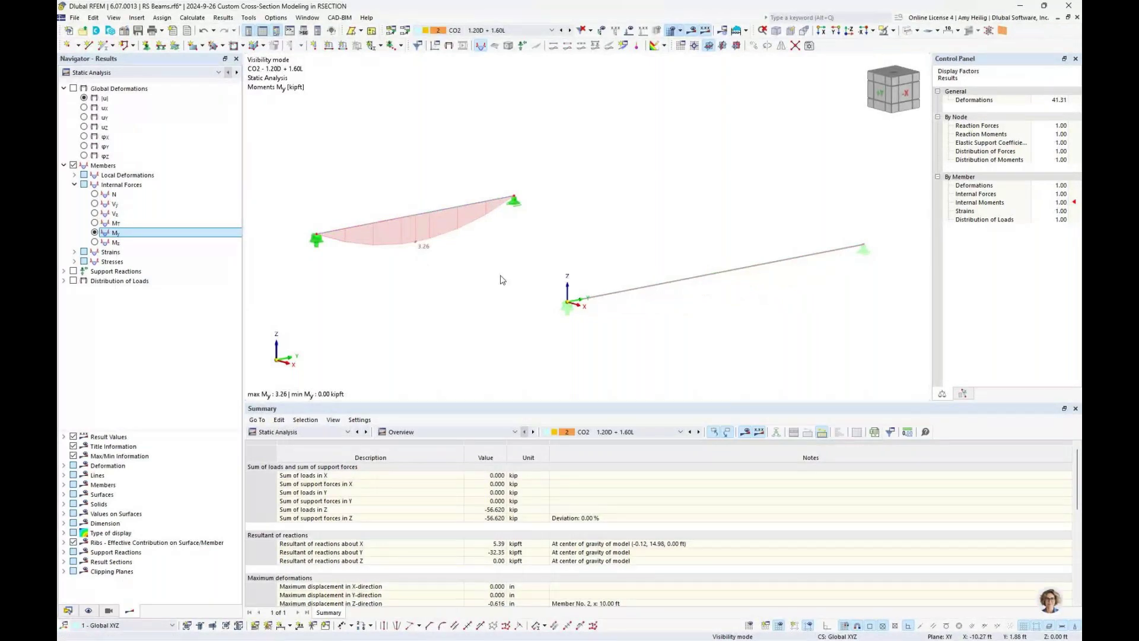
left_click(893, 30)
left_click(916, 123)
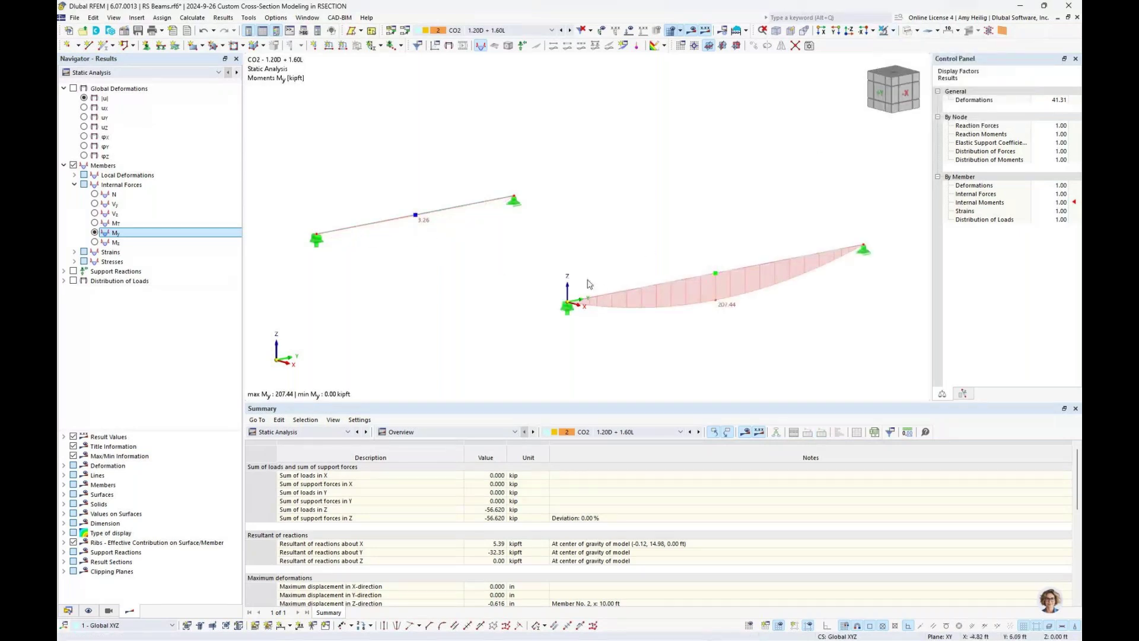
- Switch to the concrete design results, hide the reinforcement and show the design check ratios along the concrete beam
left_click(177, 76)
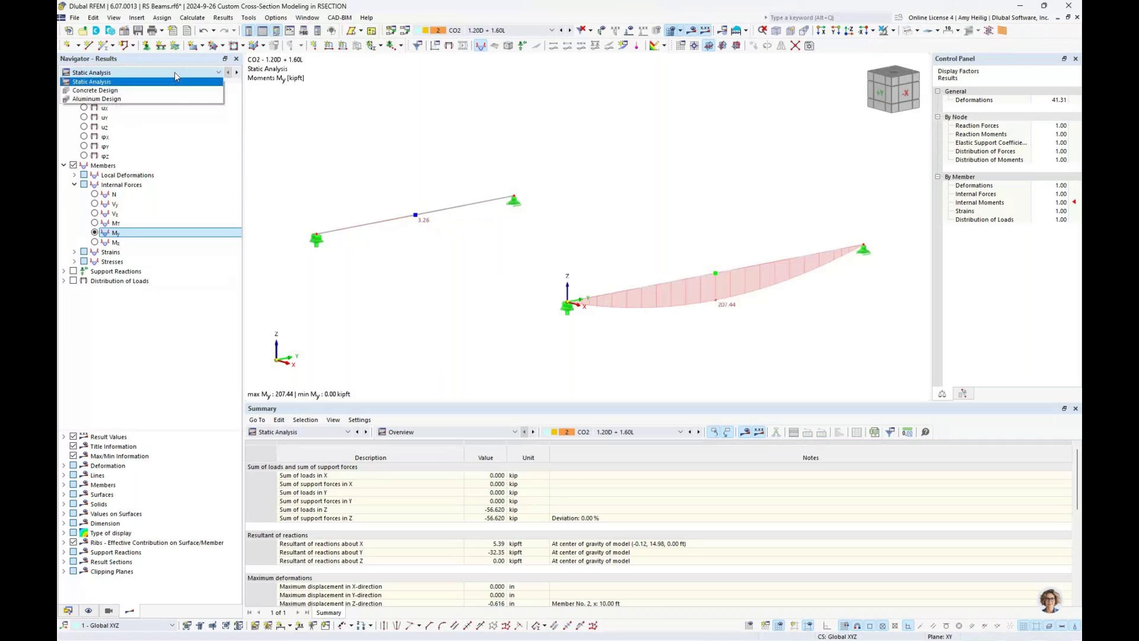
left_click(176, 81)
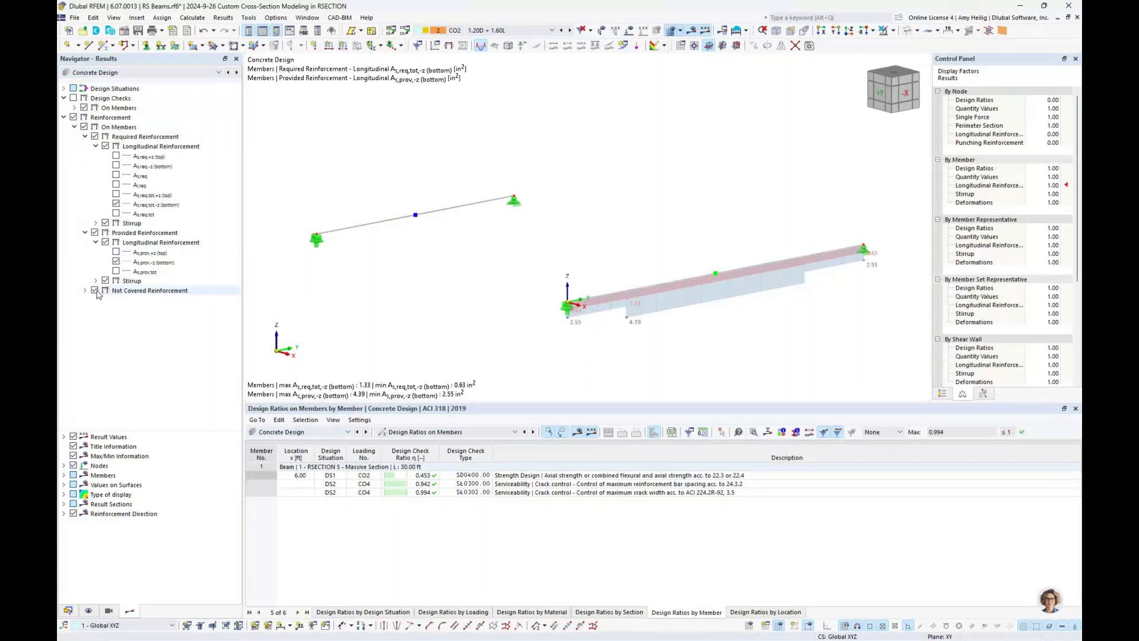
left_click(73, 117)
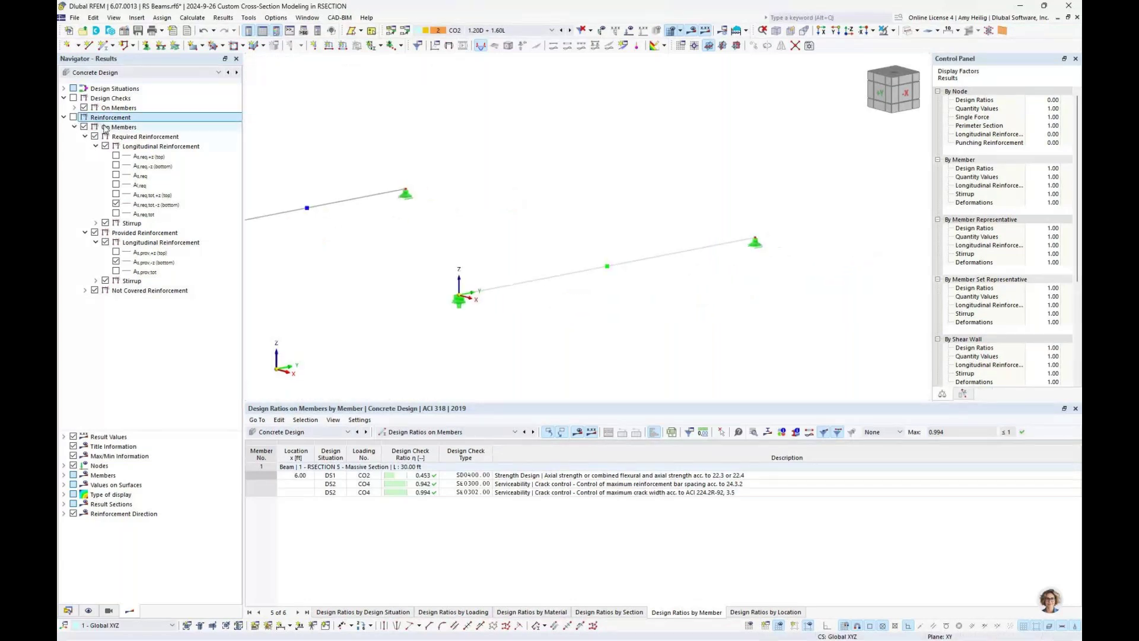
left_click(73, 98)
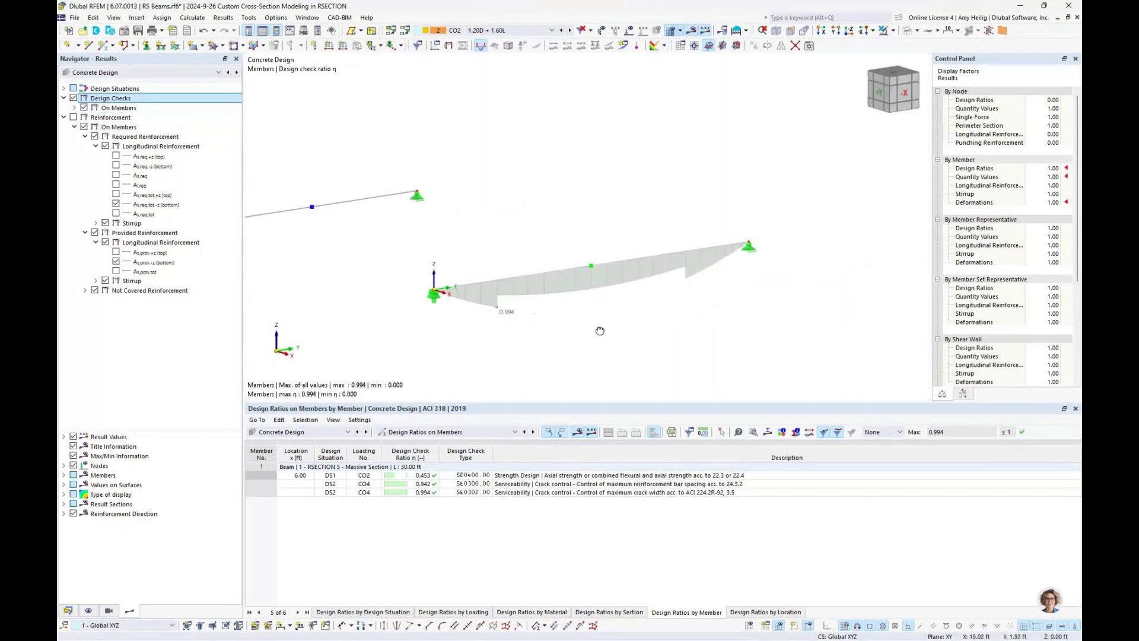
left_click_drag(600, 330, 573, 326)
scroll(473, 302, "up", 3)
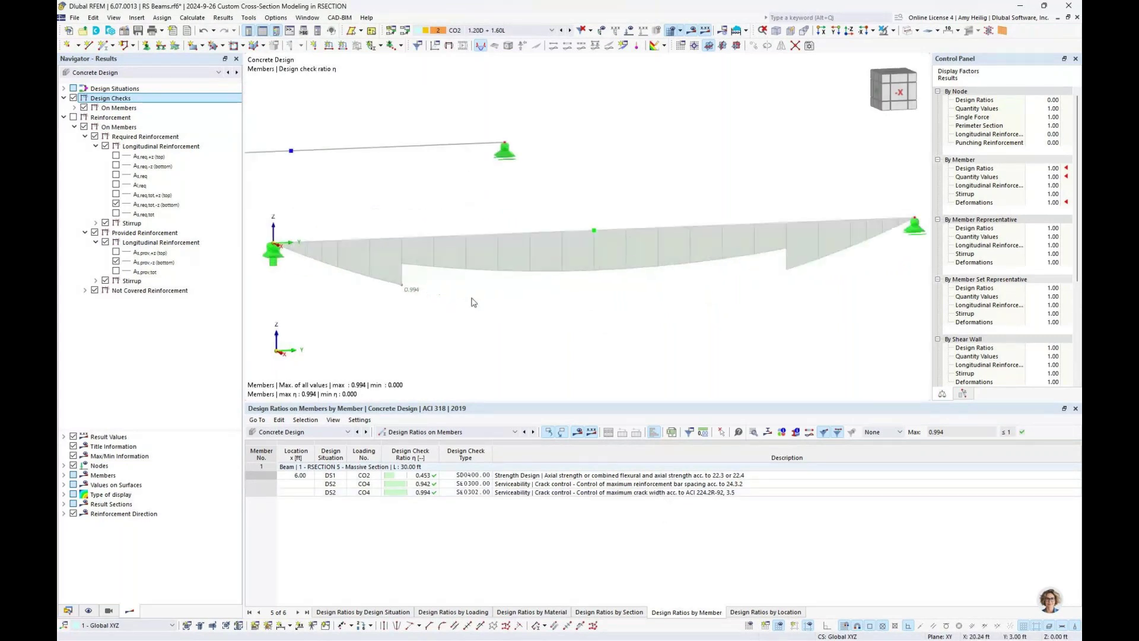
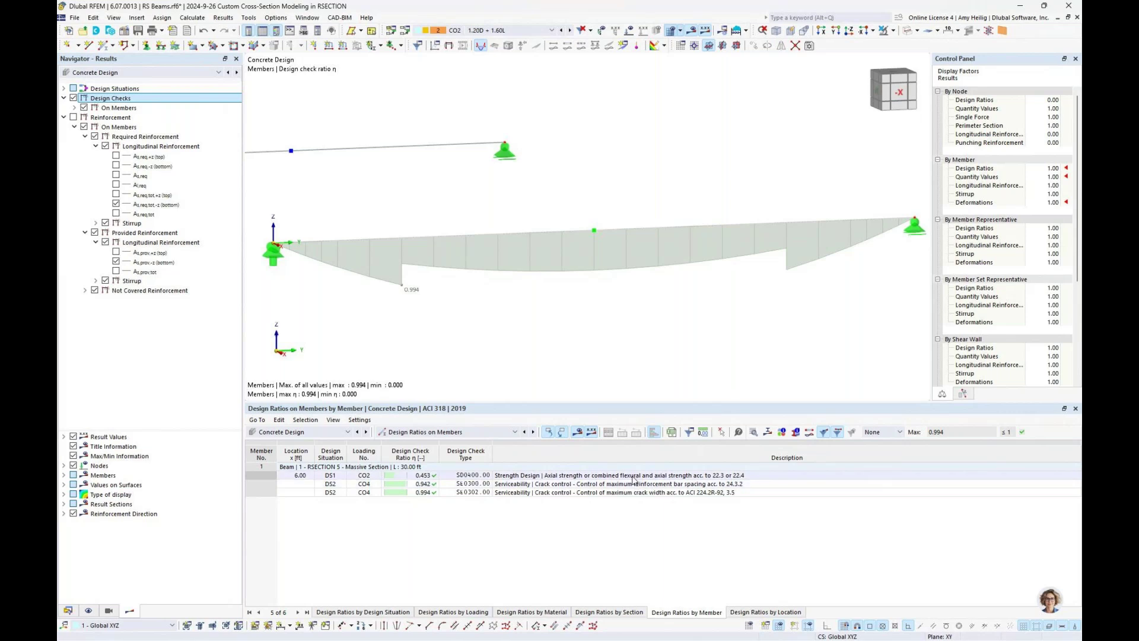
- Open the details of the concrete beam's SD0400 strength design check, review its formulas and examine the activated 2D and 3D interaction diagrams
left_click(634, 477)
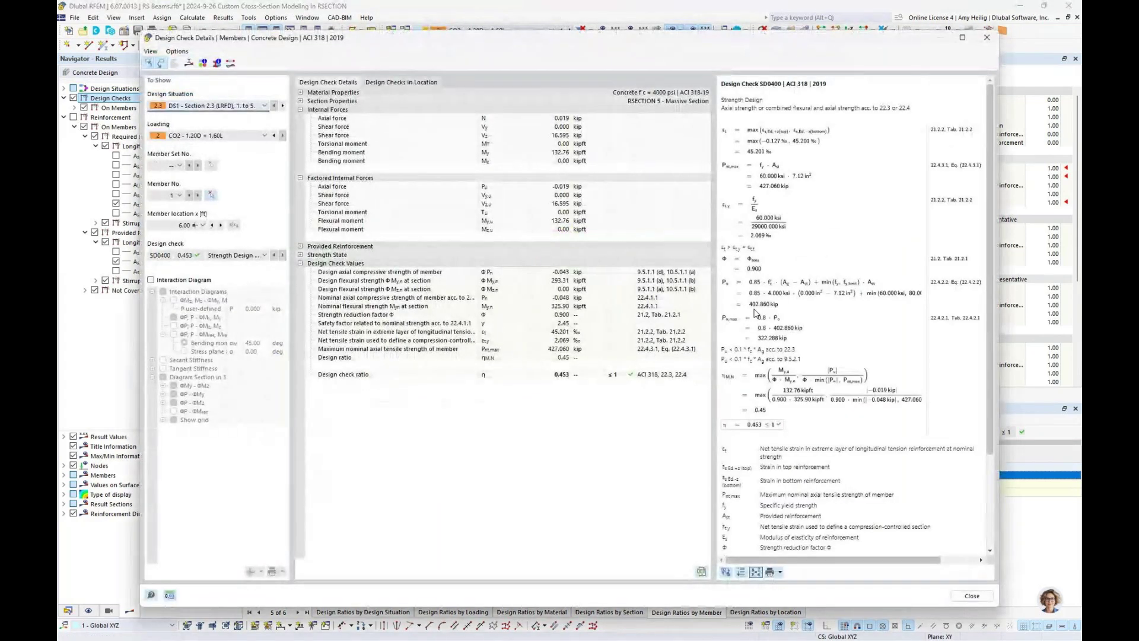
scroll(773, 177, "up", 3, "ctrl")
scroll(773, 176, "up", 1, "ctrl")
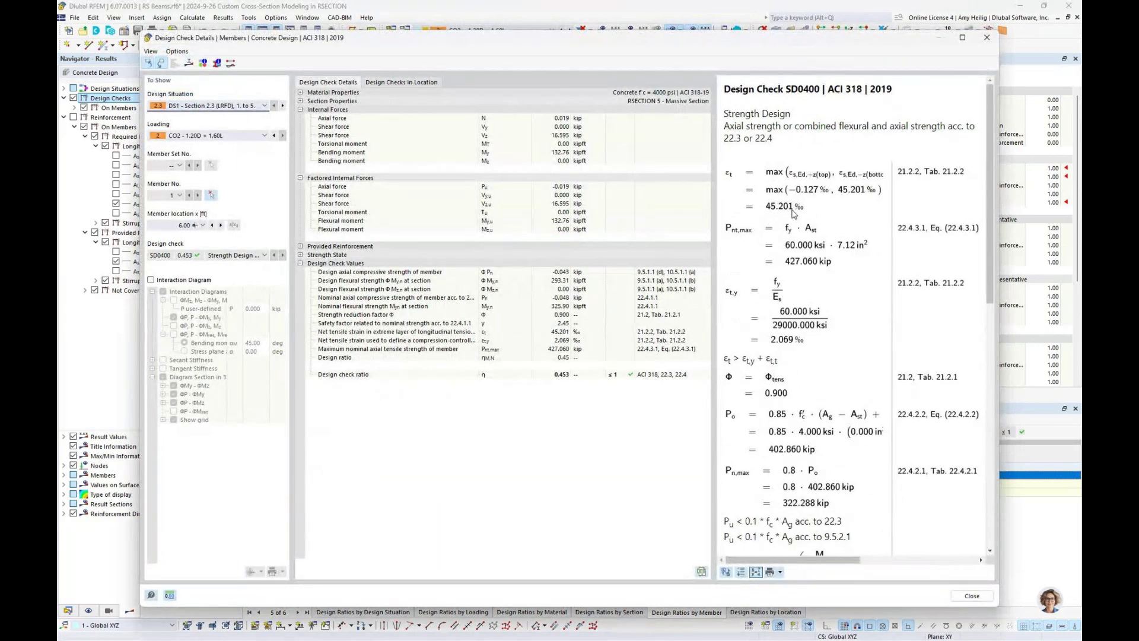
scroll(803, 252, "down", 2)
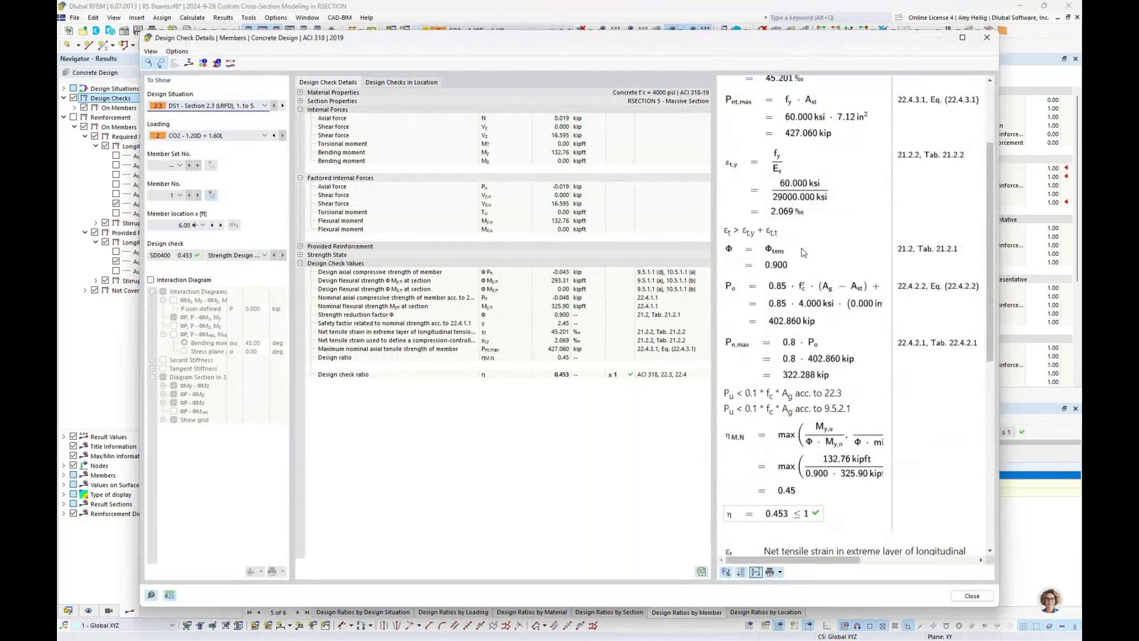
scroll(817, 374, "down", 2)
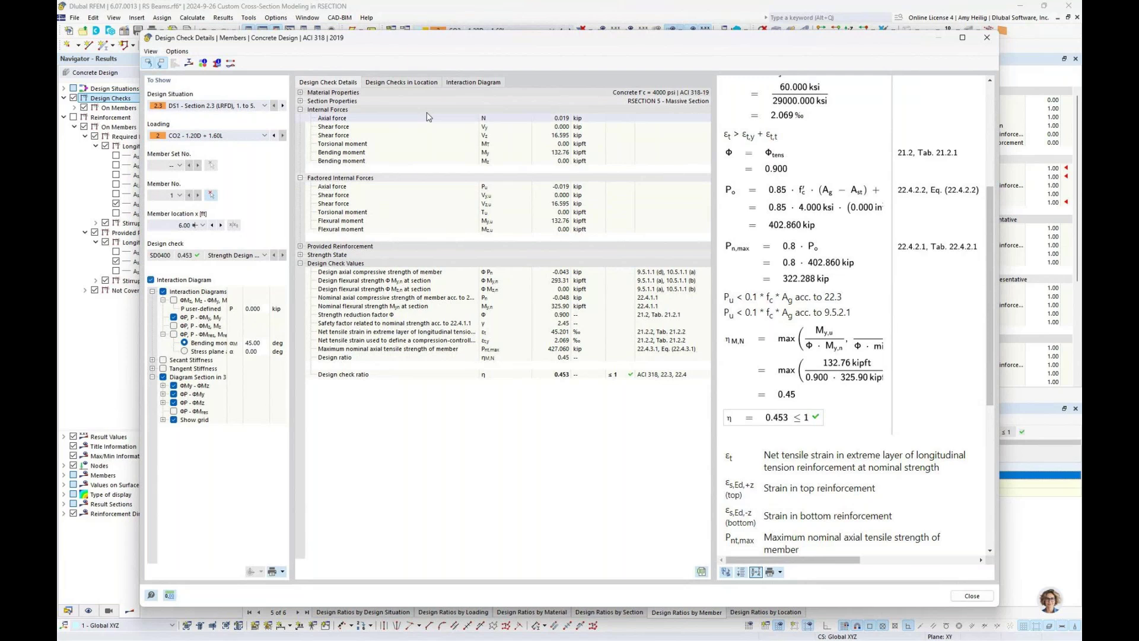
left_click(477, 83)
left_click_drag(848, 380, 918, 418)
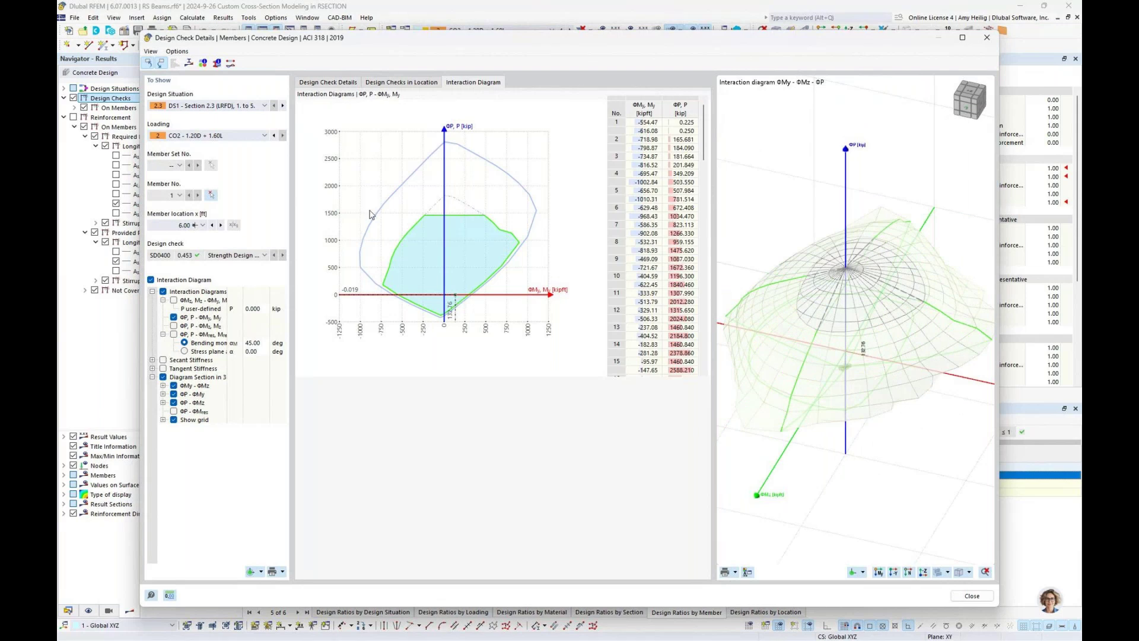
- Inspect the reinforcement stresses in the concrete section's result diagram and close the design check details
left_click(190, 64)
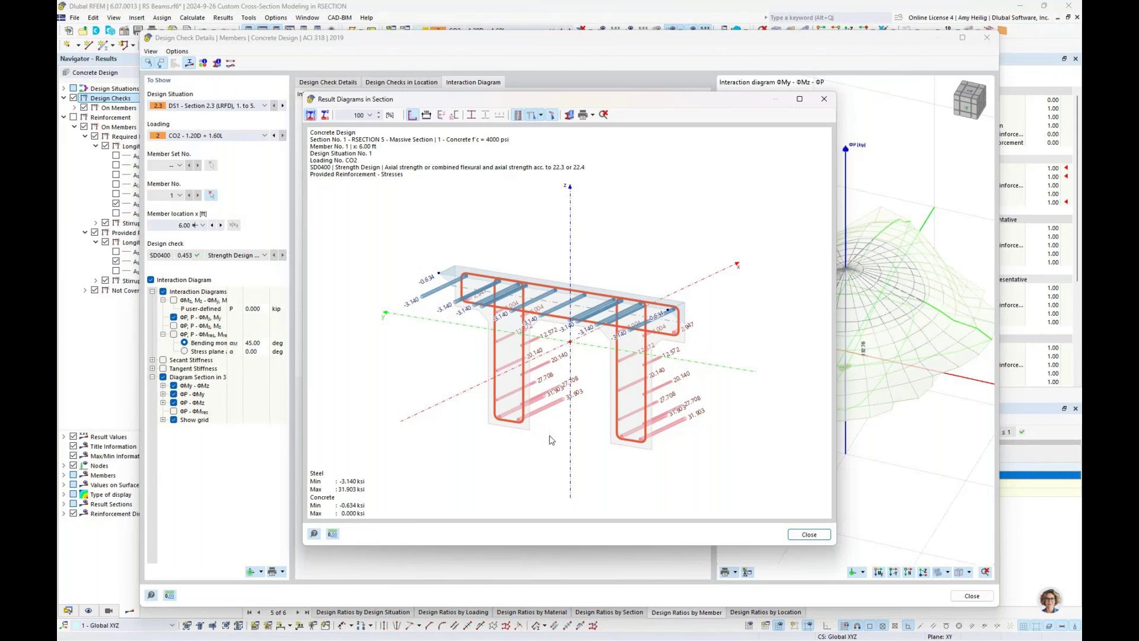
scroll(550, 440, "up", 5)
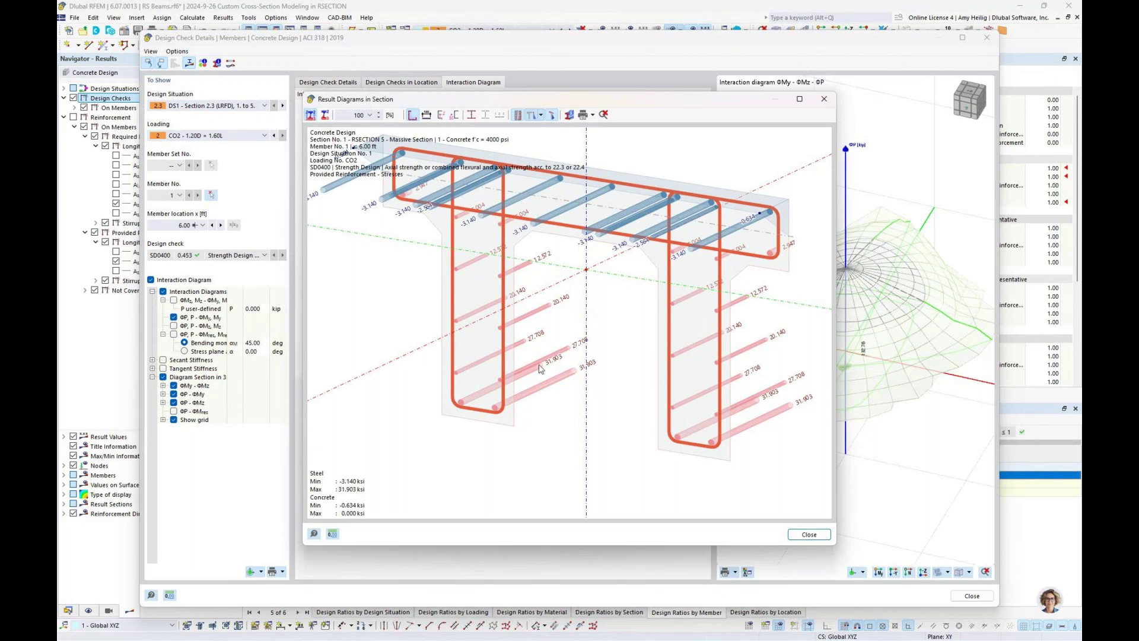
left_click(825, 102)
left_click(971, 596)
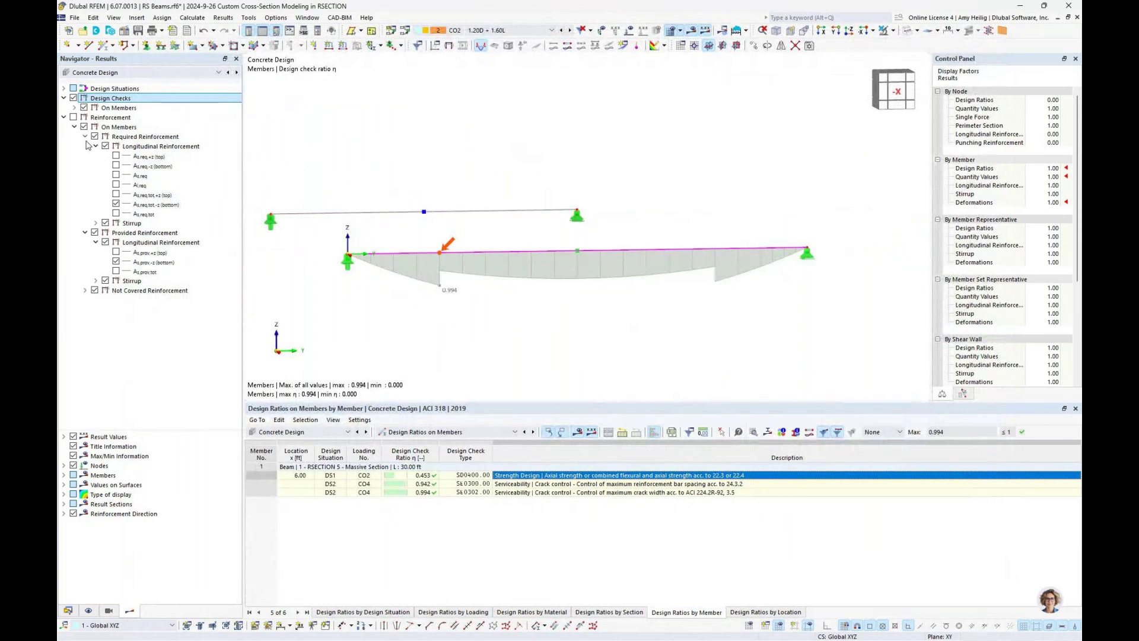
- Replace the design checks with reinforcement results, showing only the required longitudinal reinforcement, and overlay the provided reinforcement for comparison
left_click(74, 99)
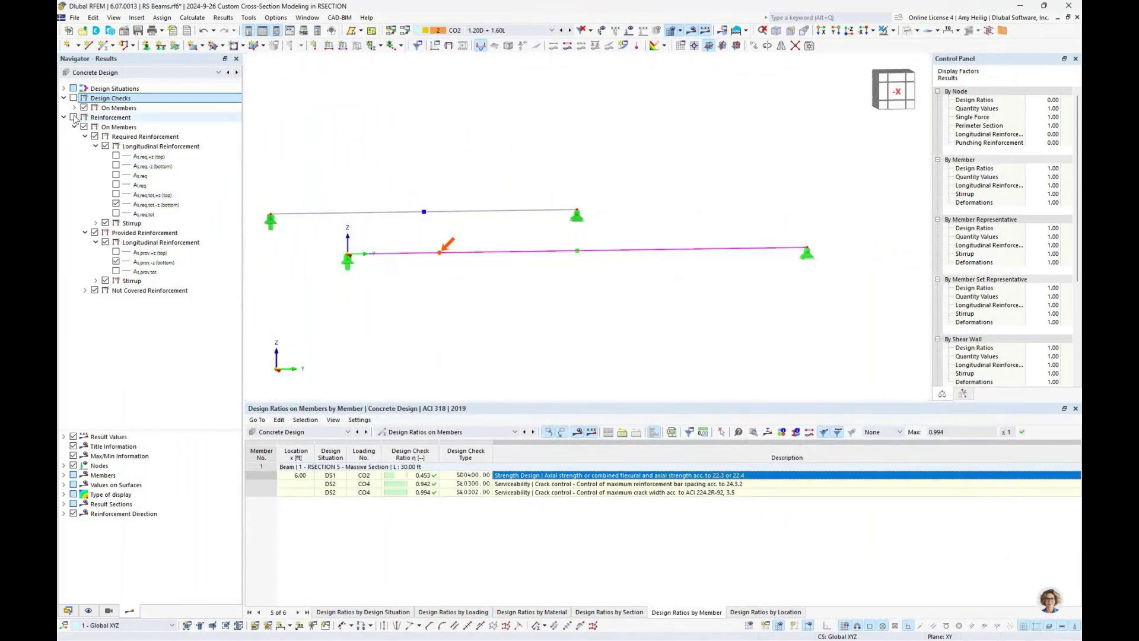
left_click(73, 118)
left_click(94, 233)
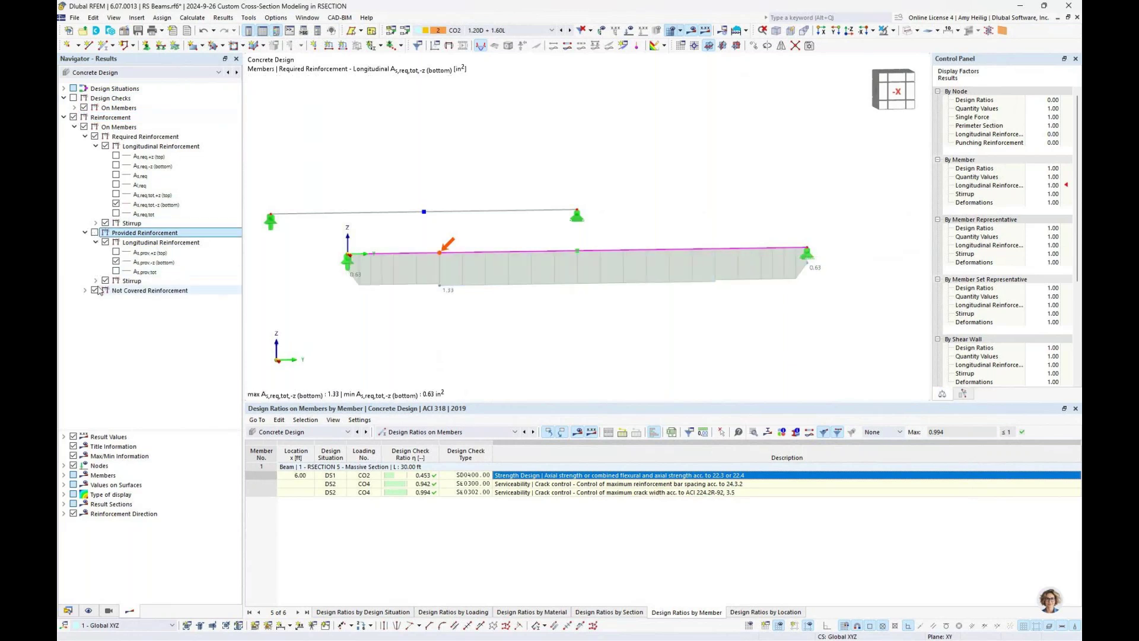
left_click(95, 291)
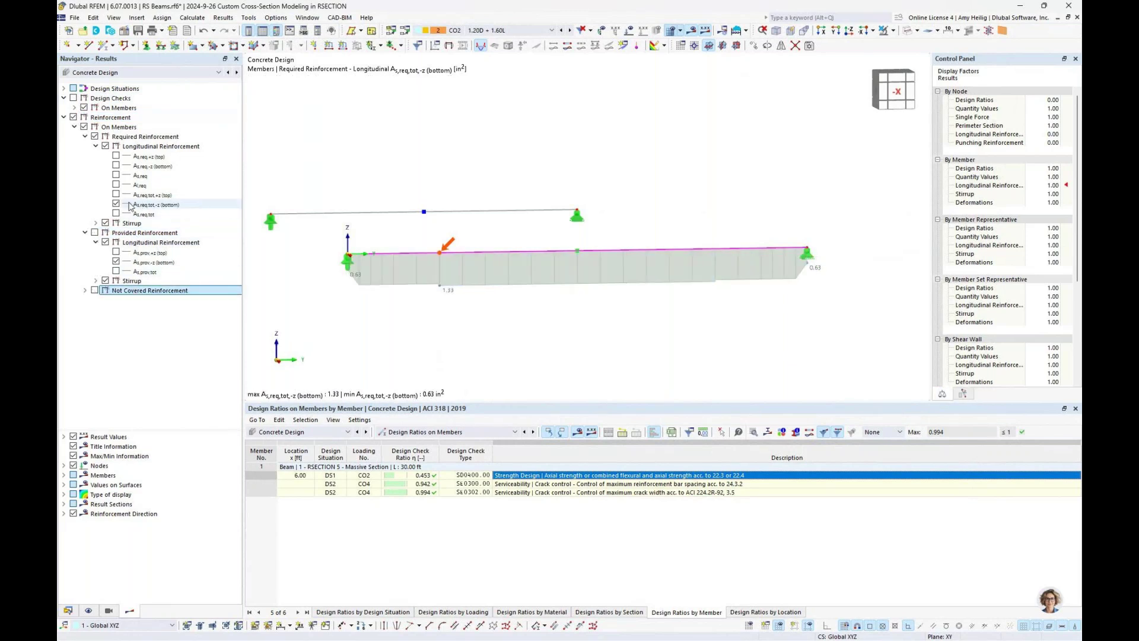
scroll(544, 277, "up", 1)
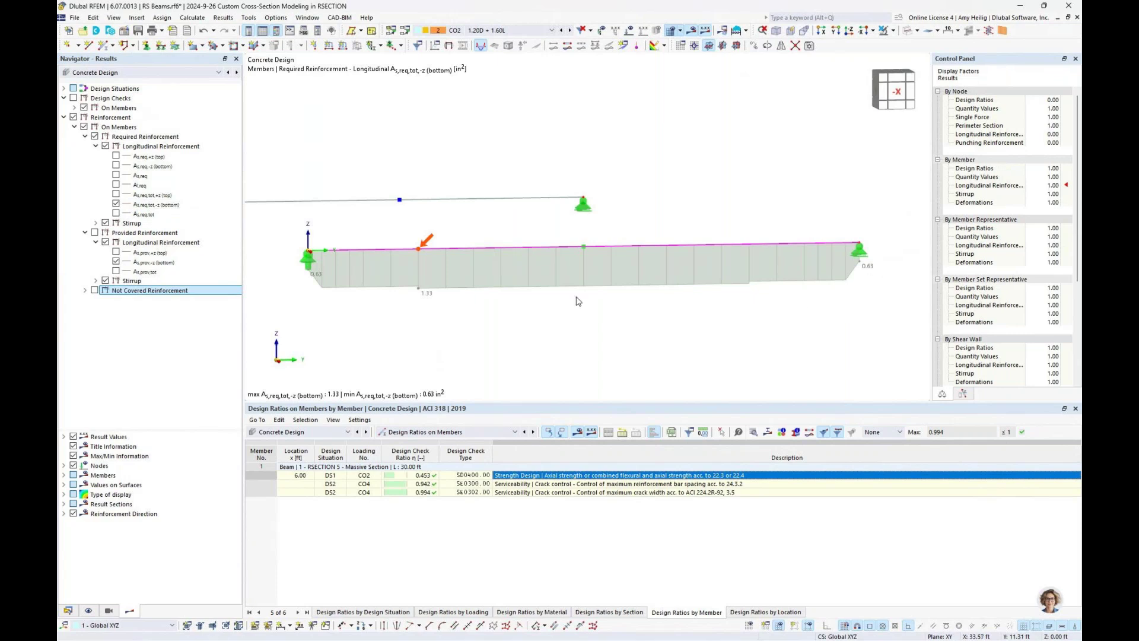
left_click(94, 233)
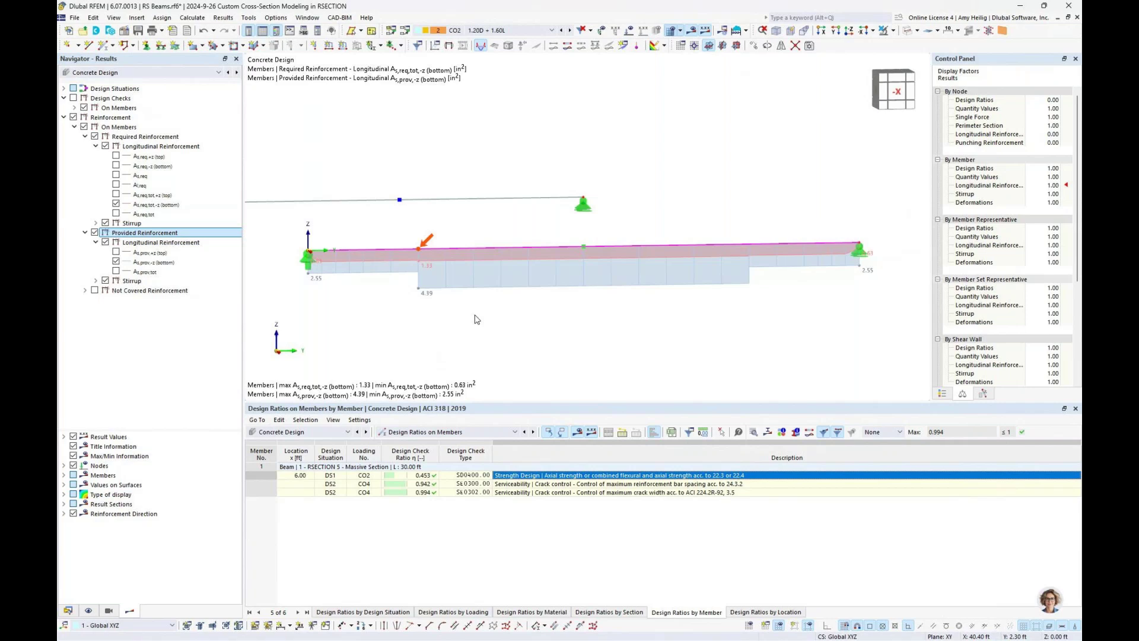
scroll(478, 319, "down", 1)
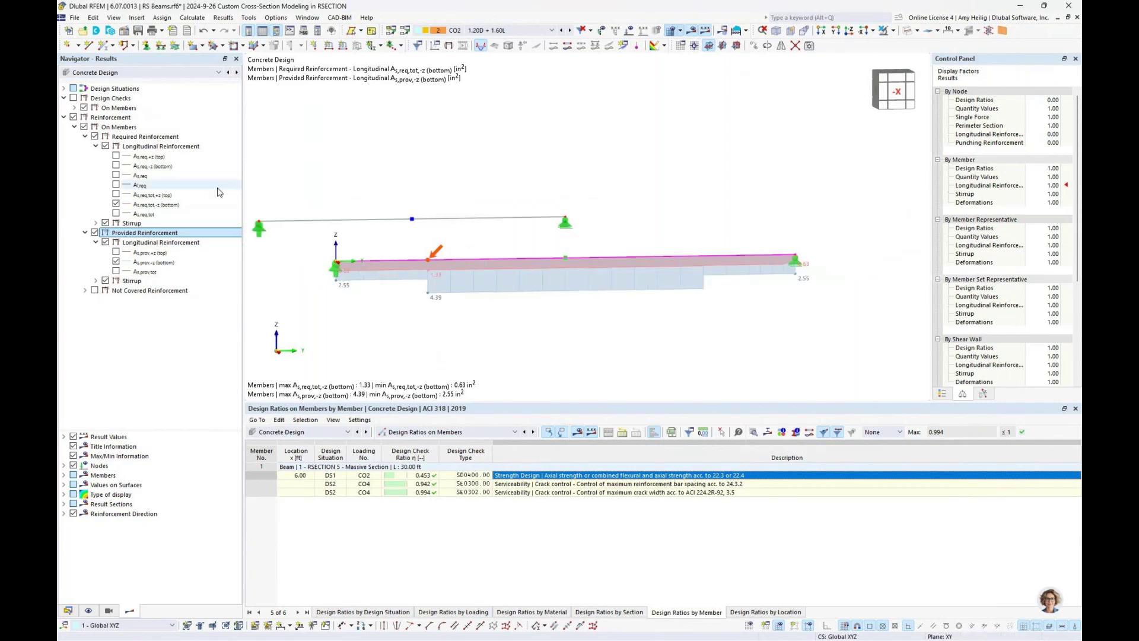
- Switch to the aluminum design results and view the mode shape for the beam's lateral-torsional buckling check according to F4
left_click(119, 73)
left_click(113, 99)
left_click_drag(436, 306, 439, 279)
scroll(532, 300, "up", 2)
scroll(532, 300, "up", 2)
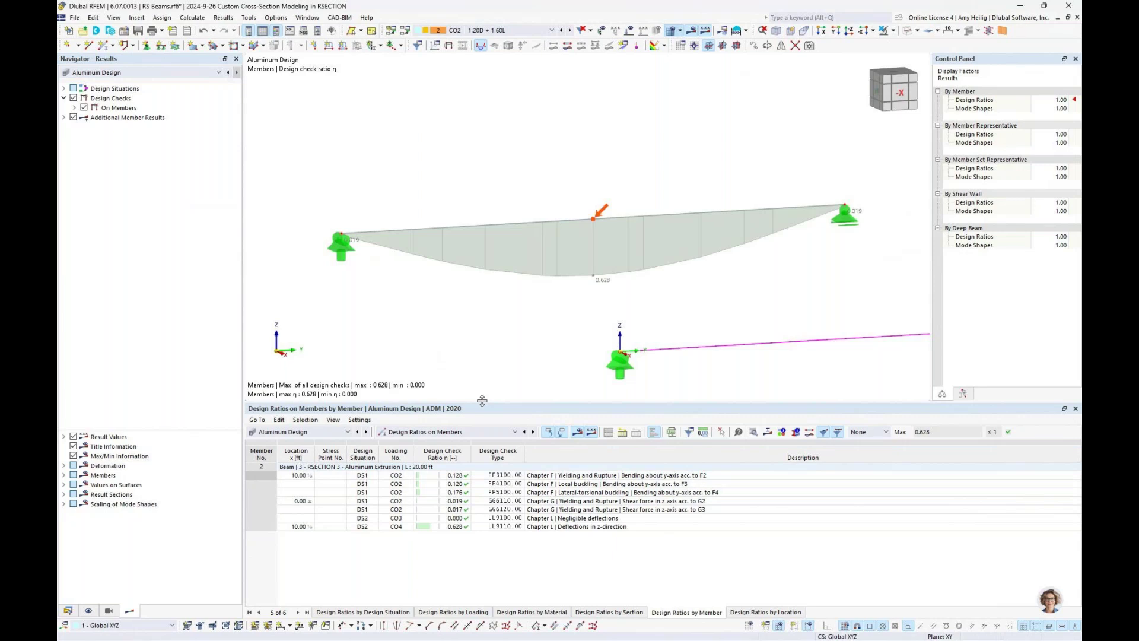
left_click(598, 495)
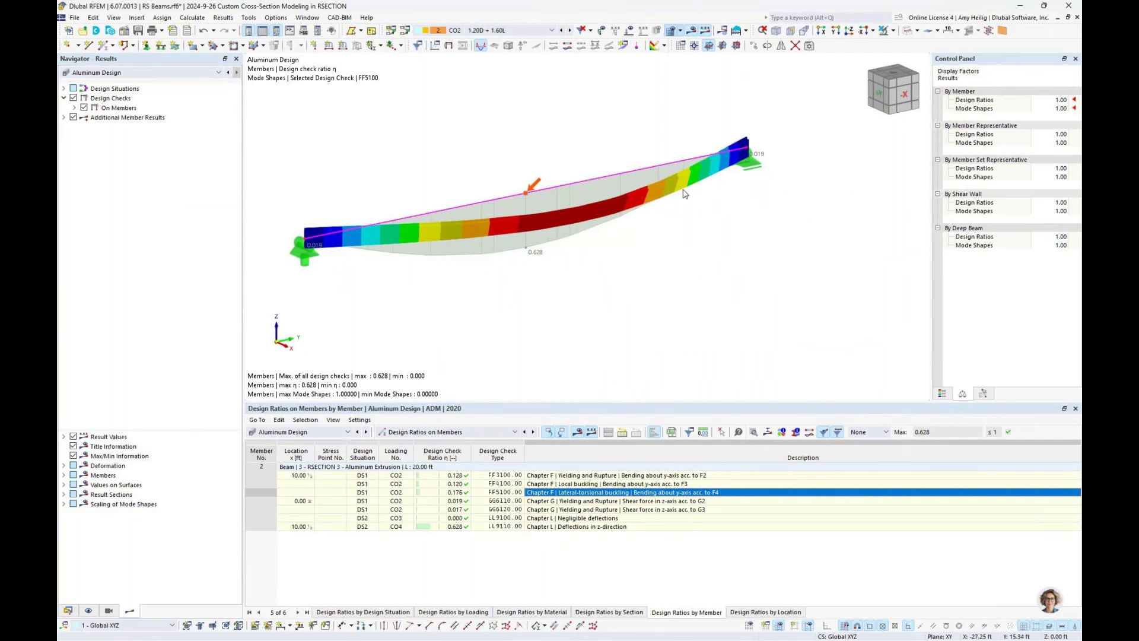
left_click_drag(558, 261, 607, 300)
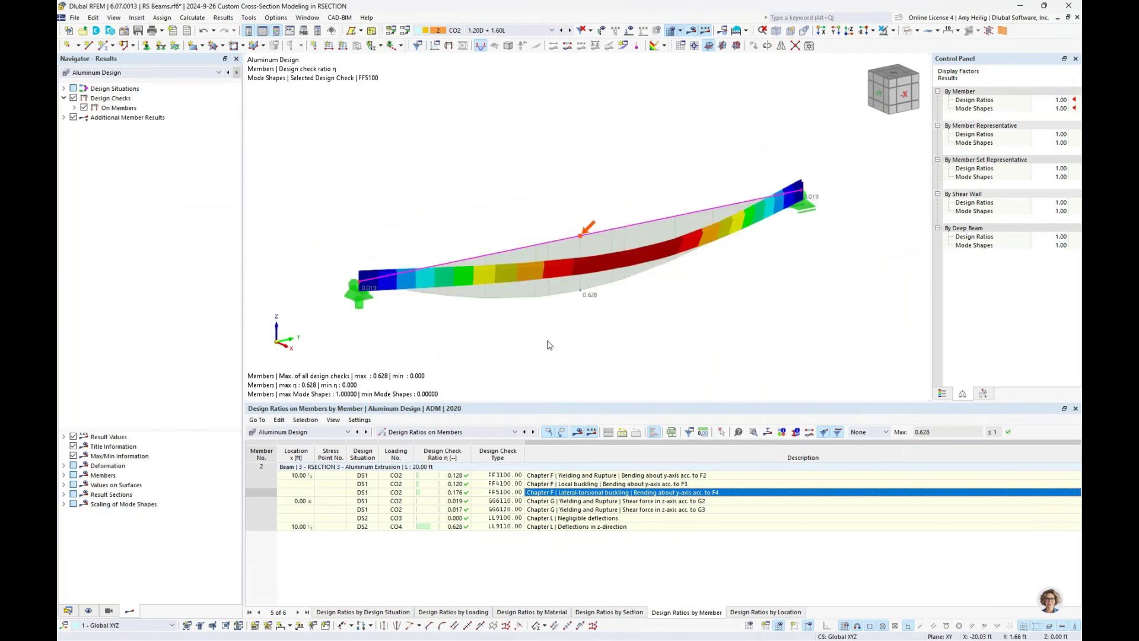
- Open the details of the F3 local buckling check and examine the section classification of elements 2 and 3 for major axis bending
left_click(617, 484)
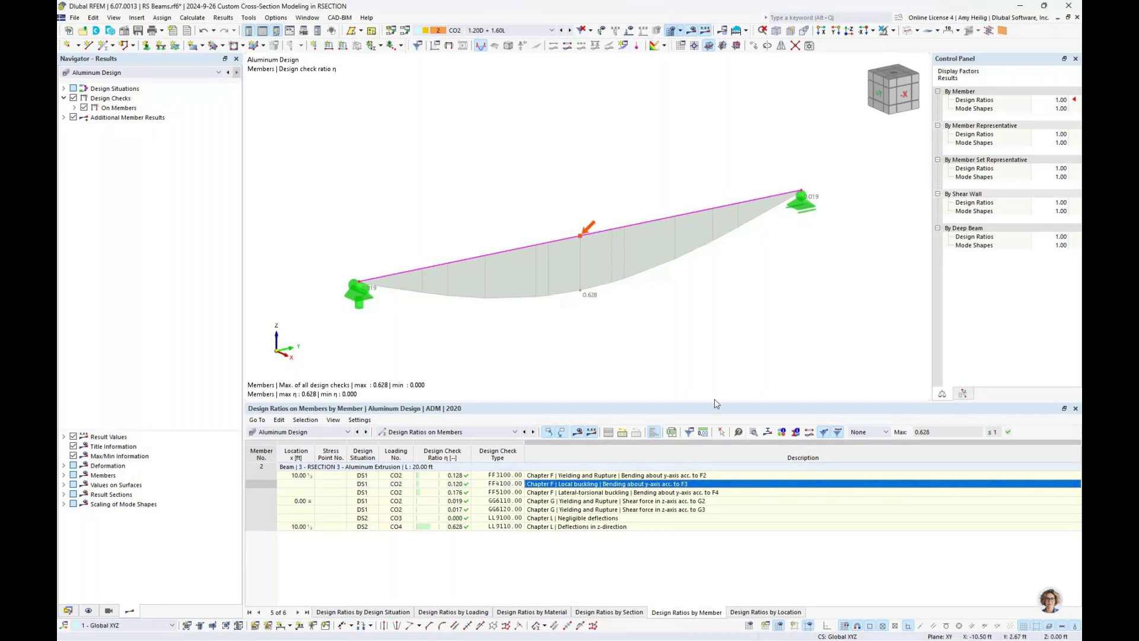
left_click(753, 431)
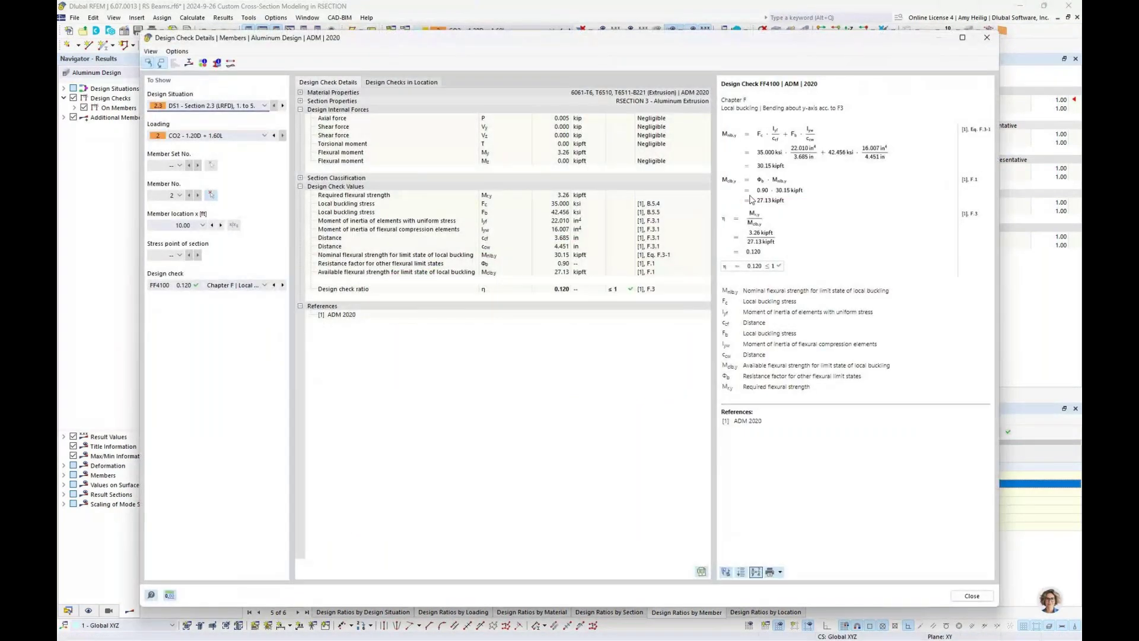
scroll(750, 199, "up", 3)
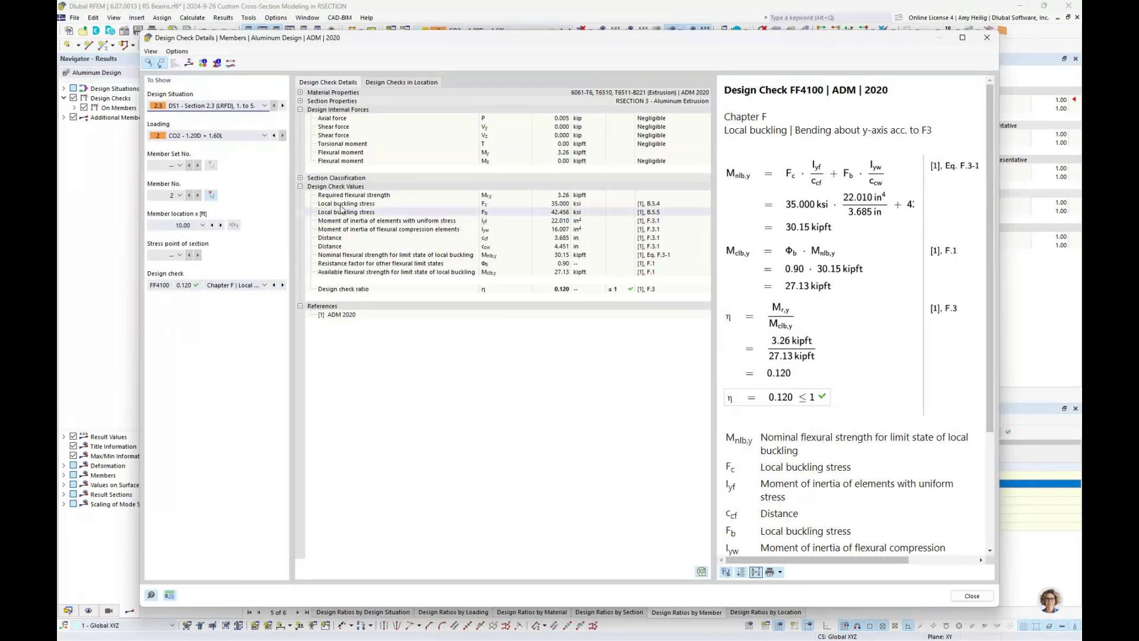
left_click(300, 178)
left_click(310, 186)
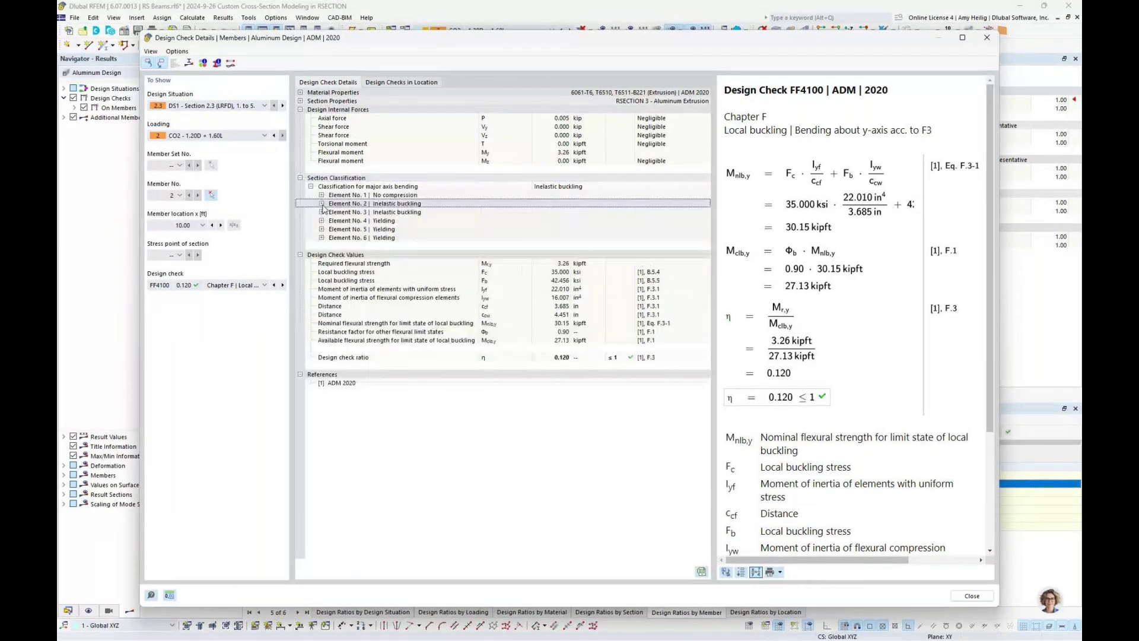
left_click(321, 204)
left_click(321, 366)
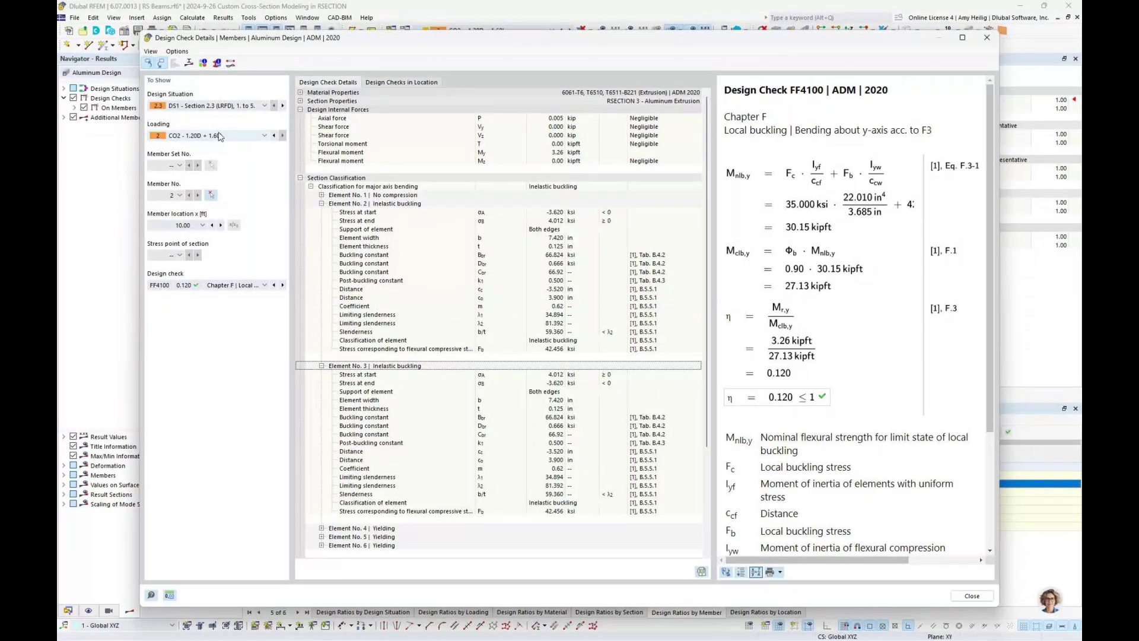
- View the von Mises equivalent stress in the aluminum section's result diagram, and close the diagram and the design check details
left_click(188, 62)
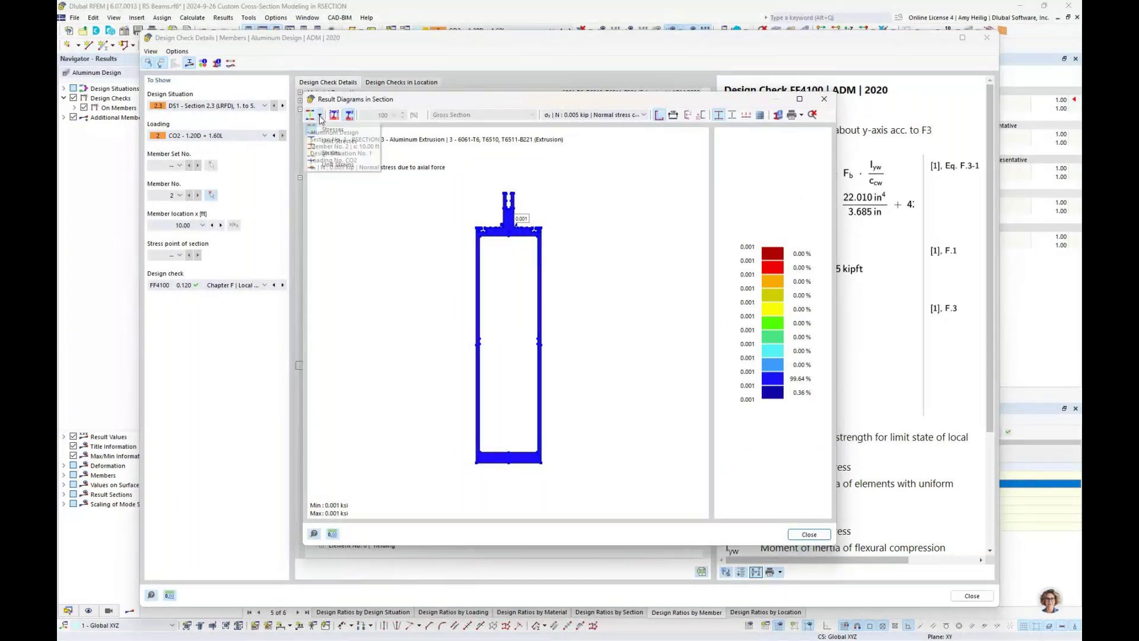
left_click(583, 115)
left_click(588, 159)
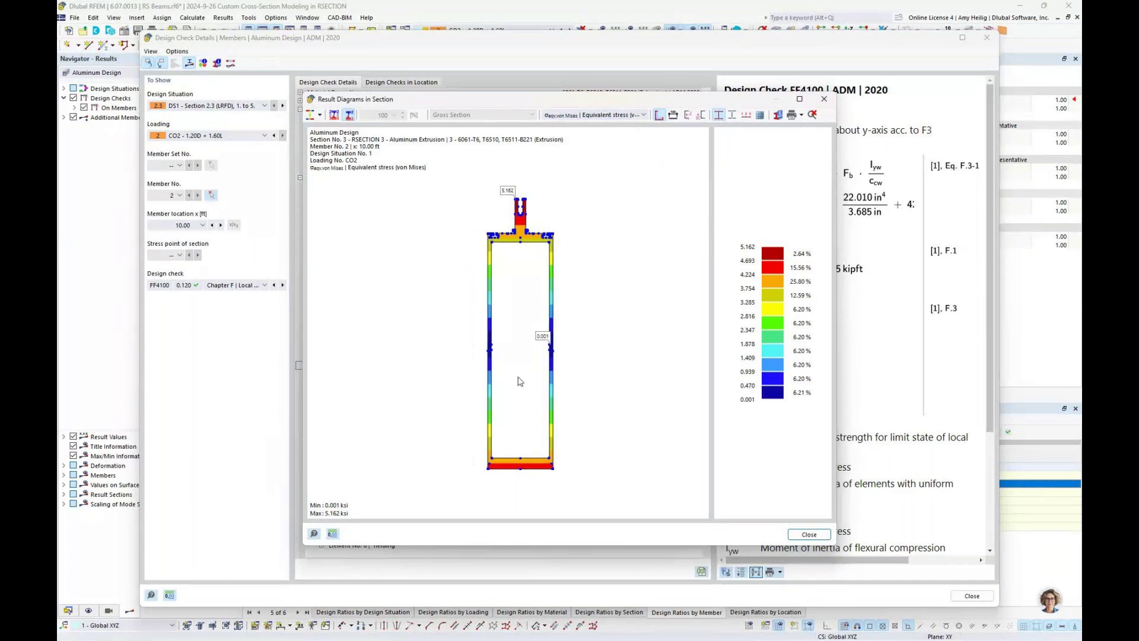
scroll(520, 381, "up", 1)
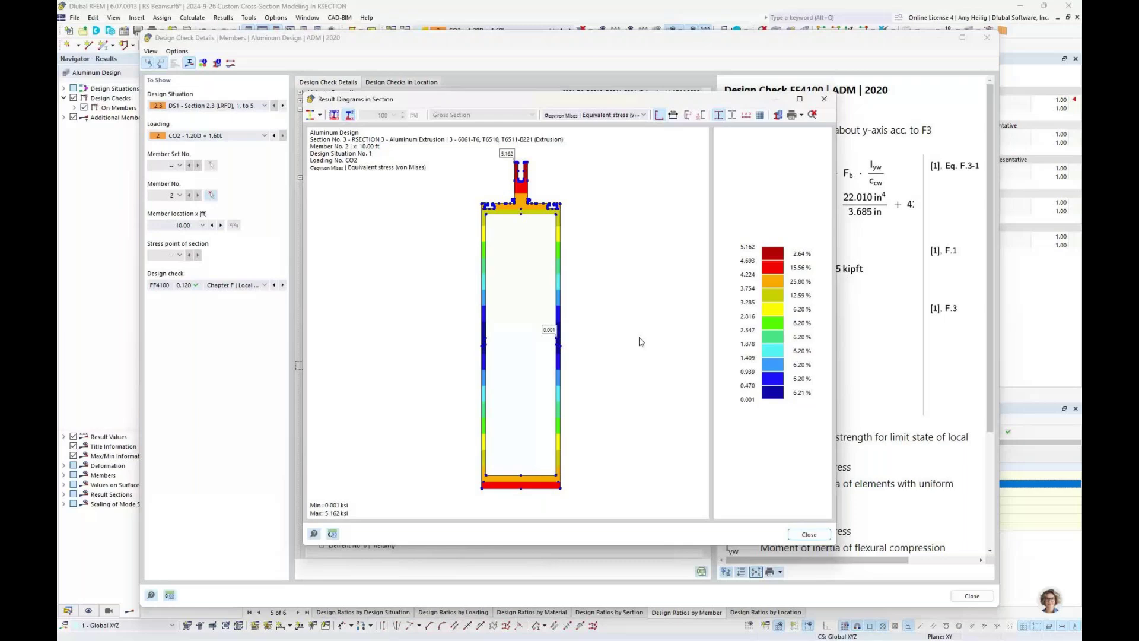
key("Escape")
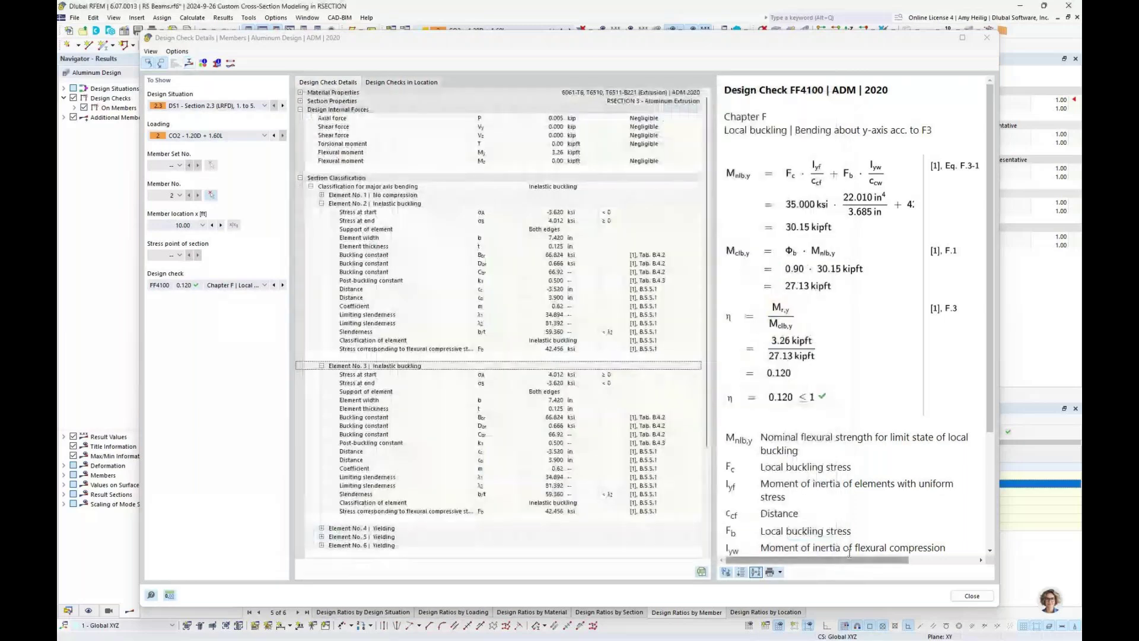
key("Escape")
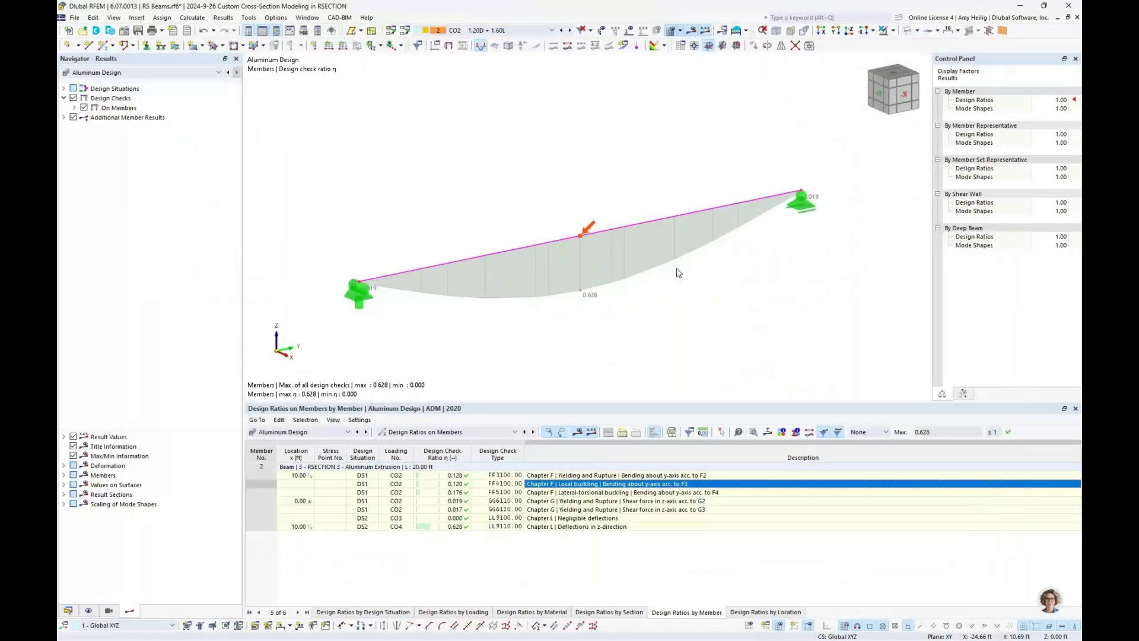
- Switch to the RSECTION Webinar slide show in PowerPoint
key("super+Tab")
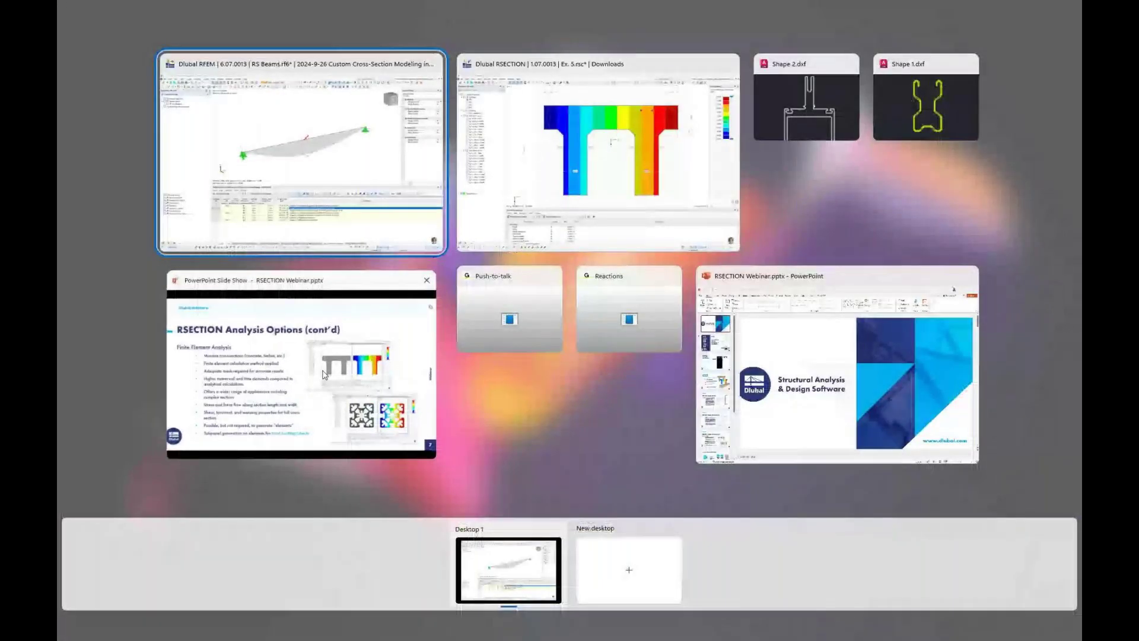
left_click(324, 374)
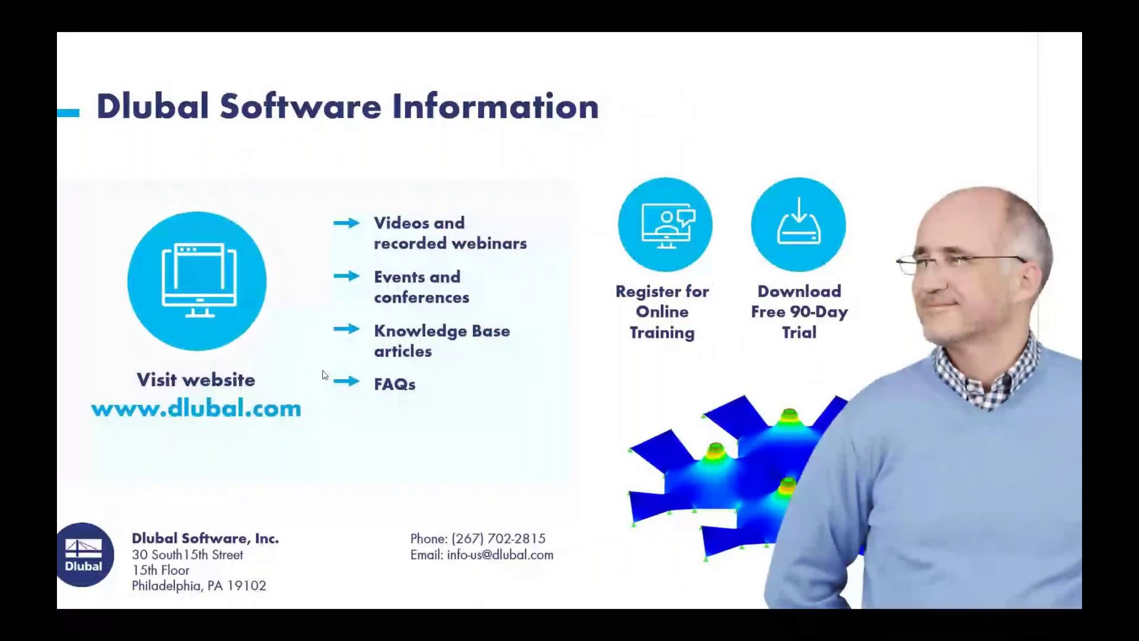